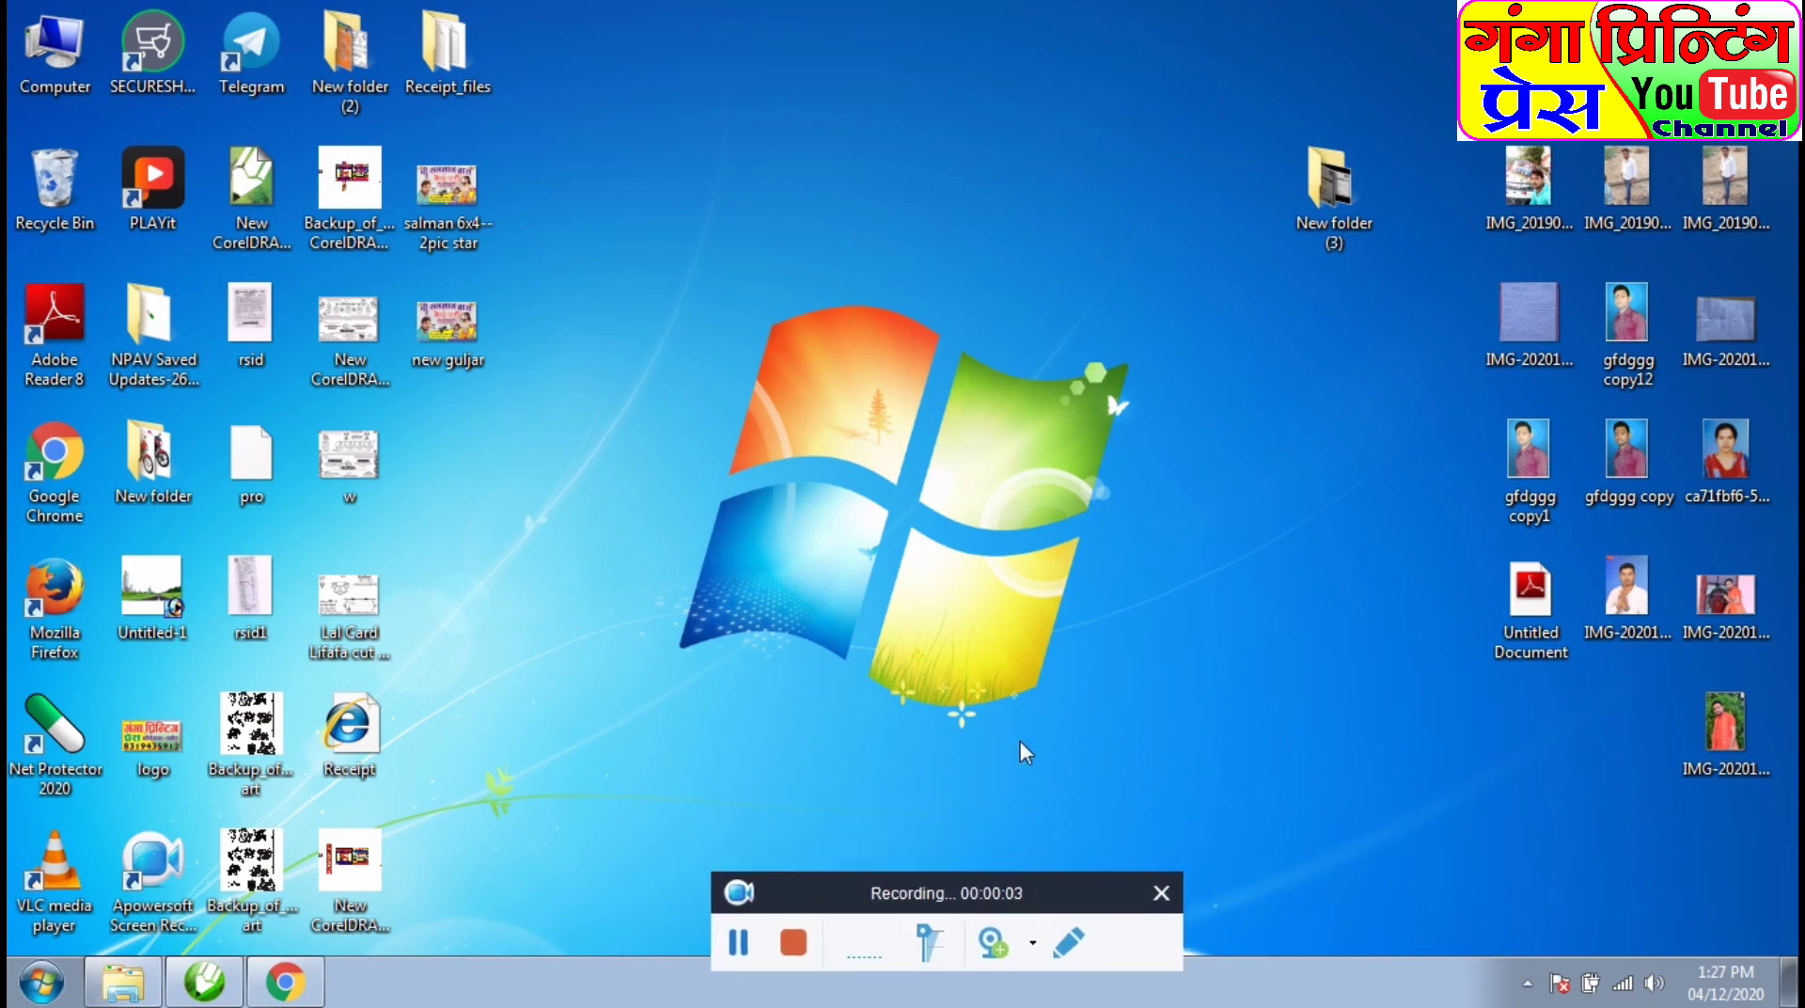
{"action": "right_click", "coordinate": [880, 372]}
{"action": "left_click", "coordinate": [895, 449]}
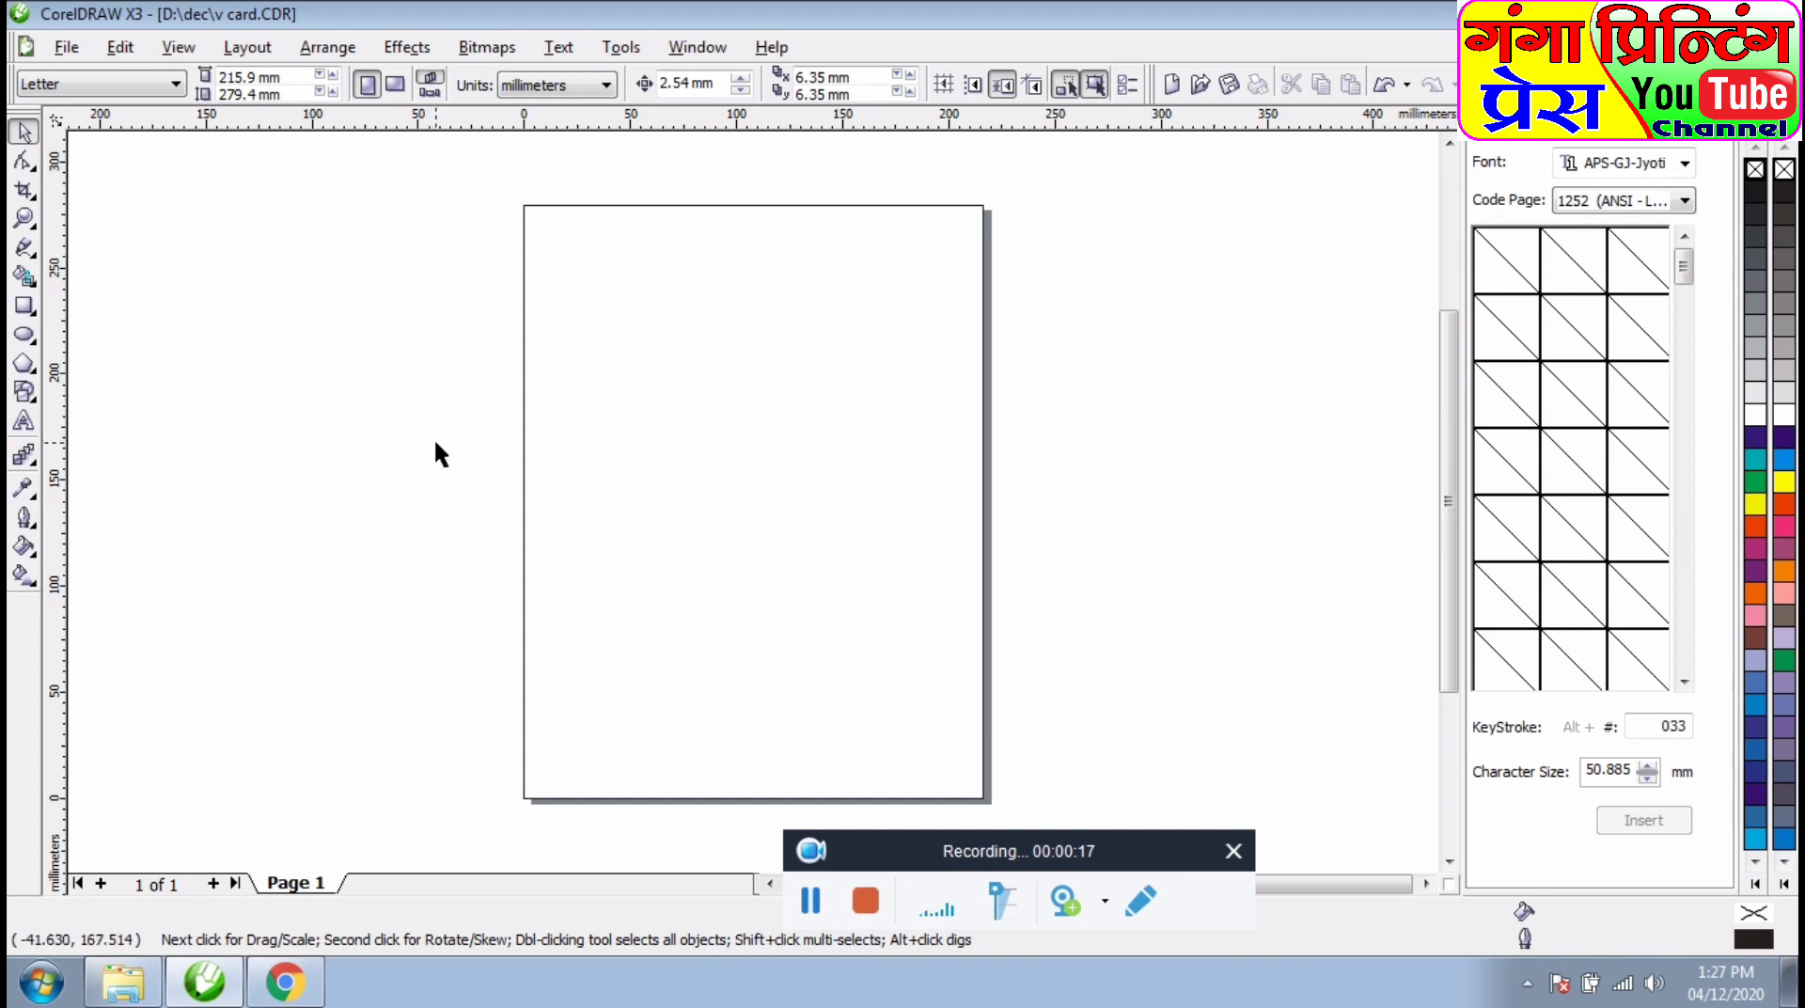
- Set the page size to 85 mm wide by 50 mm high
{"action": "left_click", "coordinate": [249, 77]}
{"action": "type", "text": "85"}
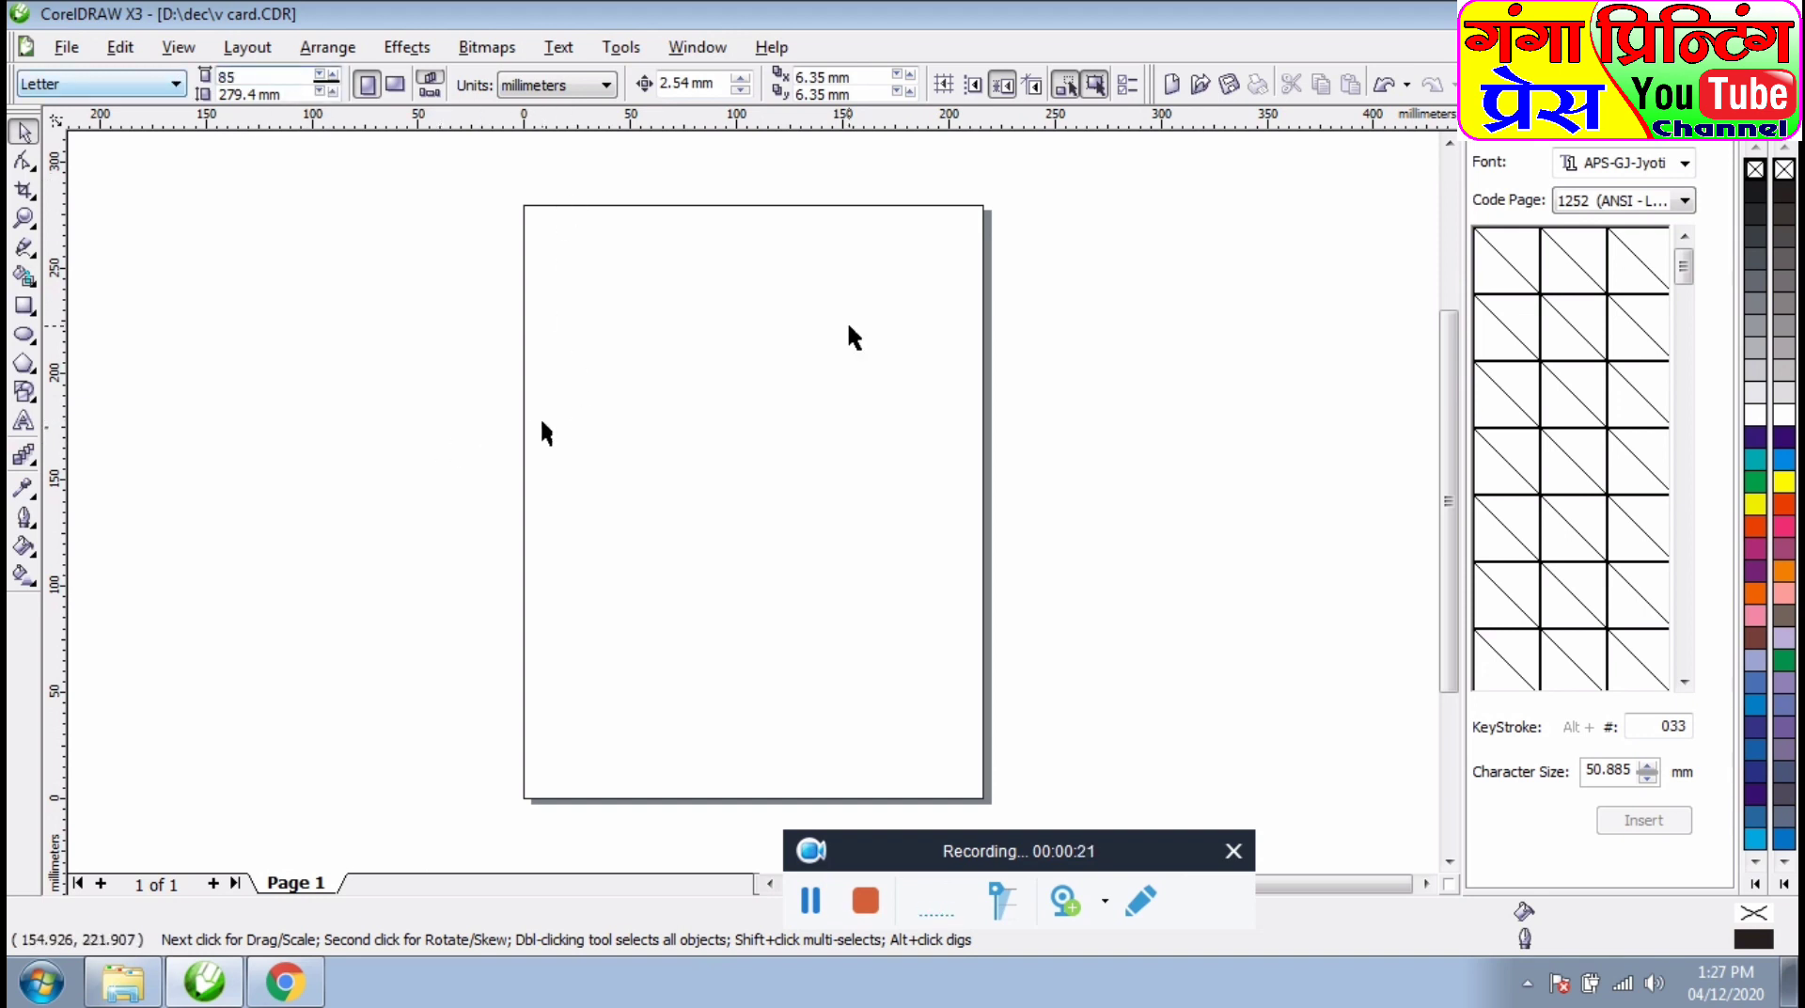
{"action": "key", "text": "Tab"}
{"action": "type", "text": "50"}
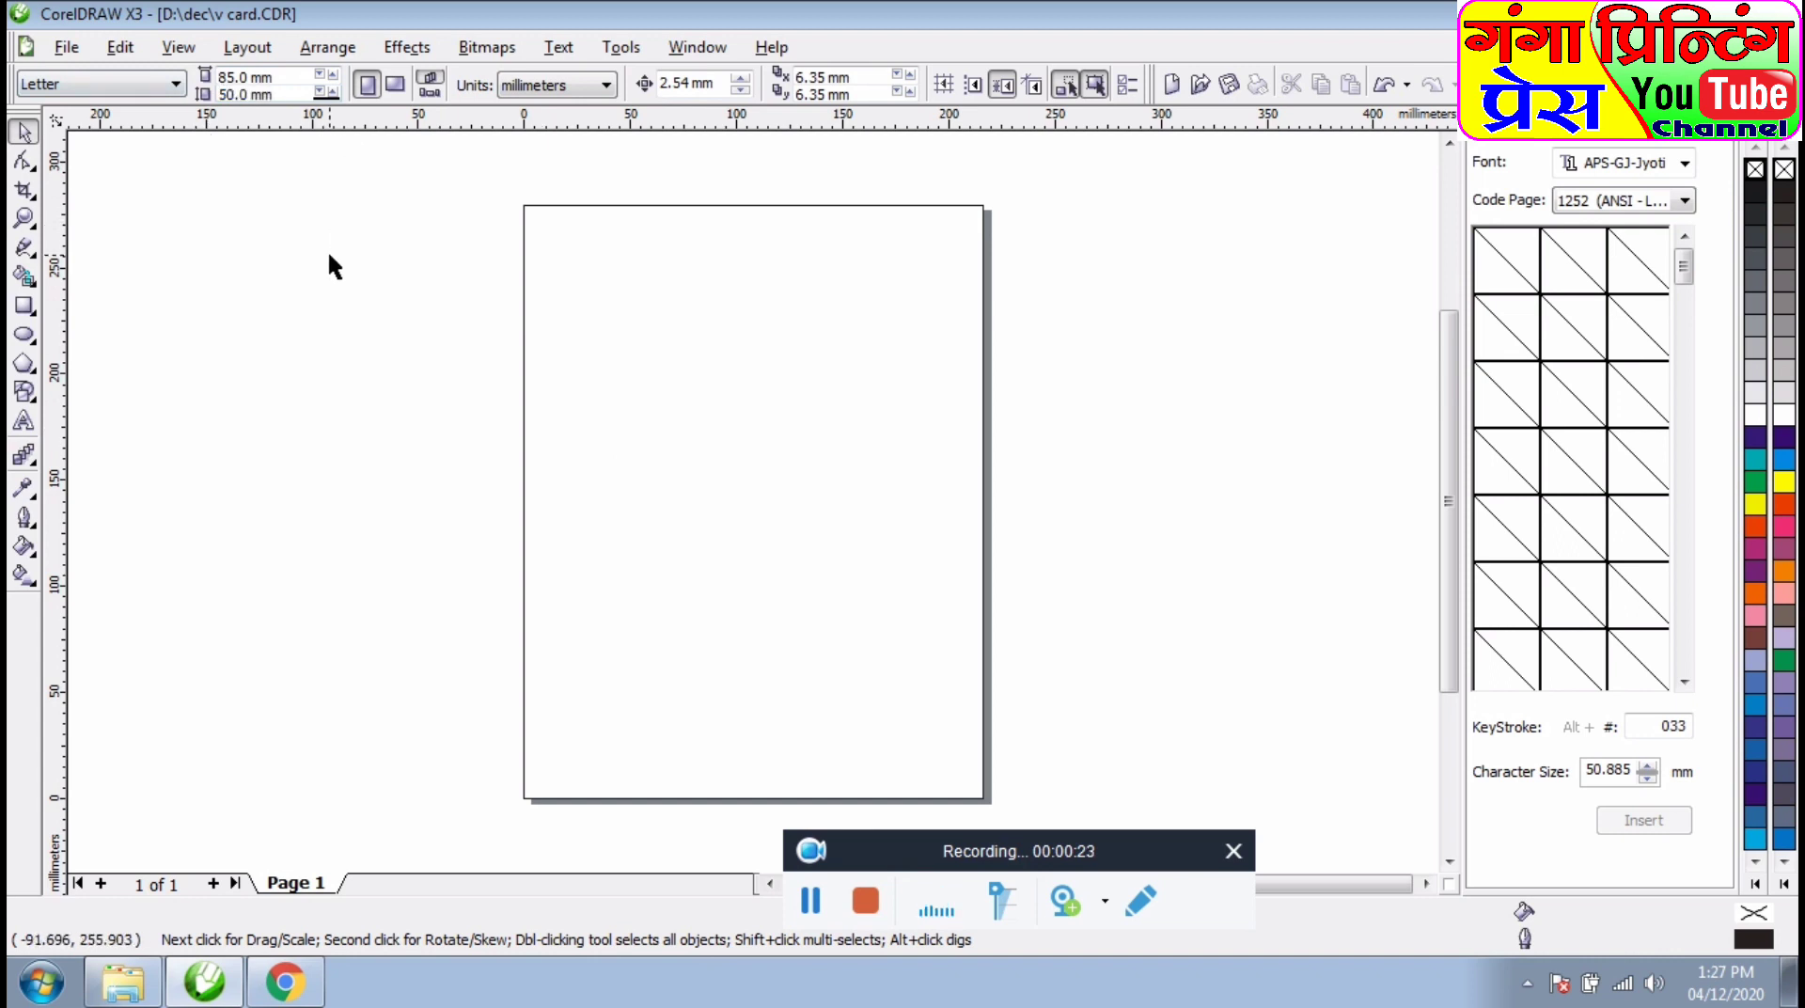
{"action": "key", "text": "Return"}
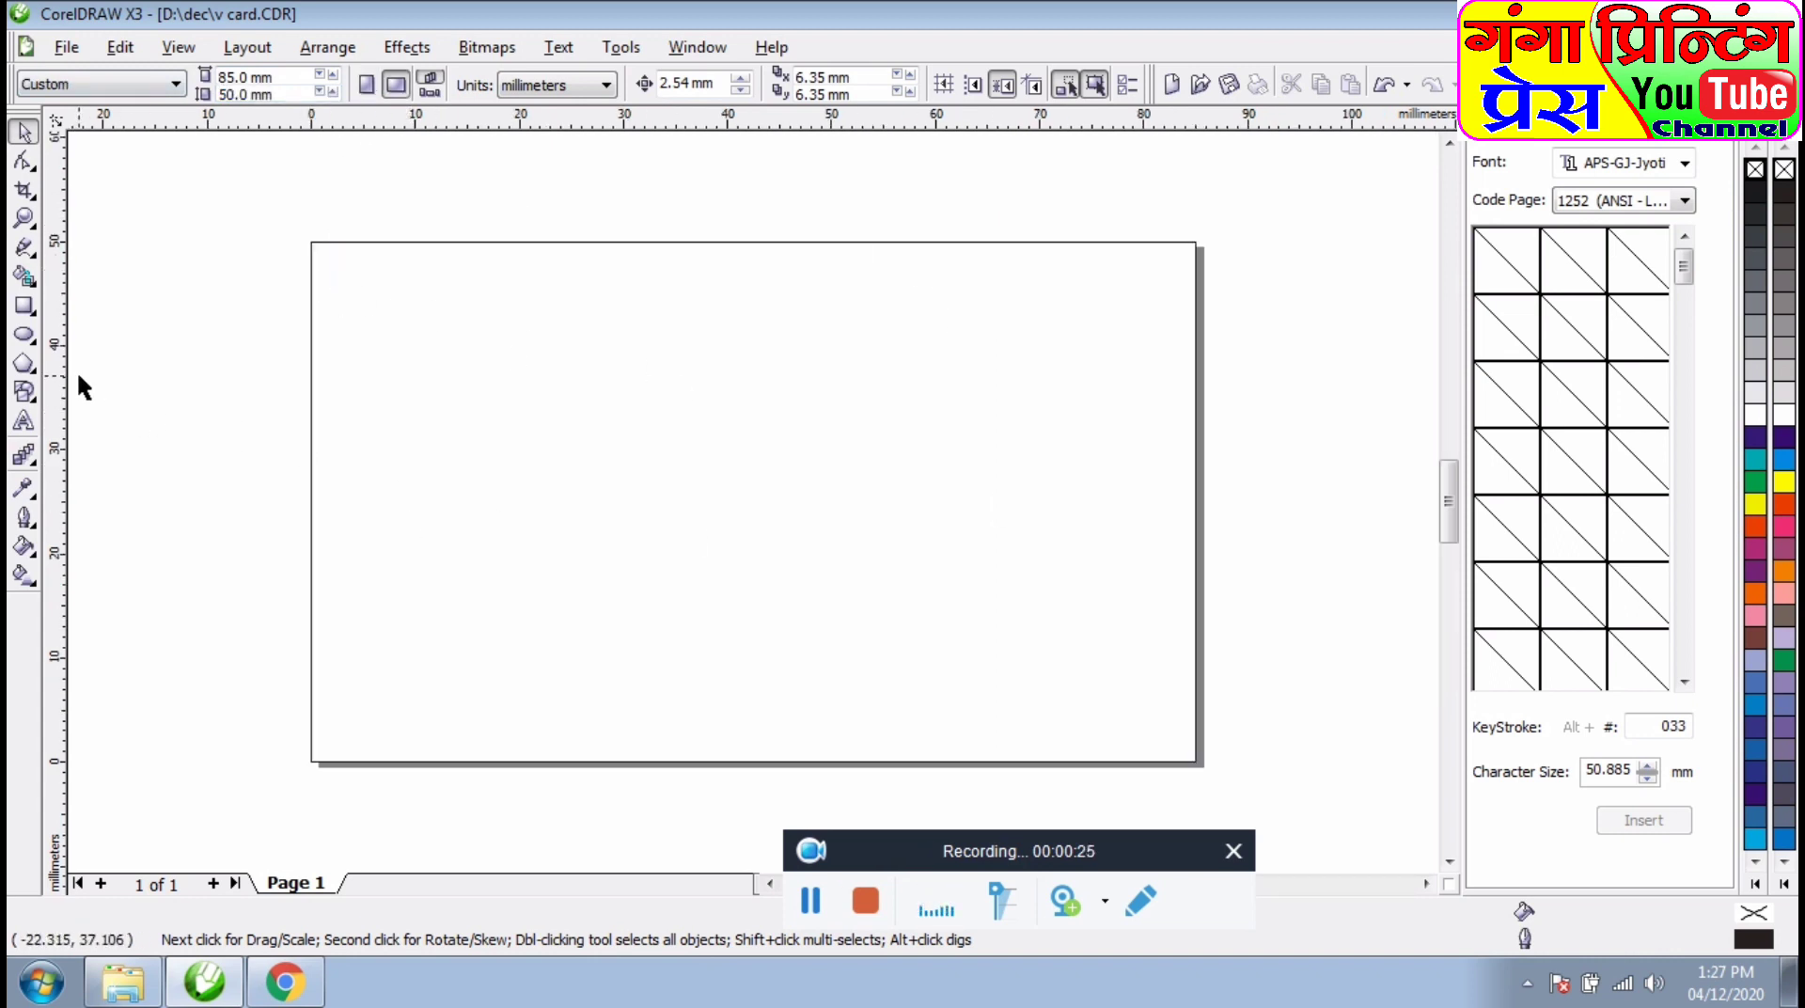
- Create a rectangle matching the page frame and fill it with yellow
{"action": "double_click", "coordinate": [22, 313]}
{"action": "left_click_drag", "start_coordinate": [893, 856], "coordinate": [918, 893]}
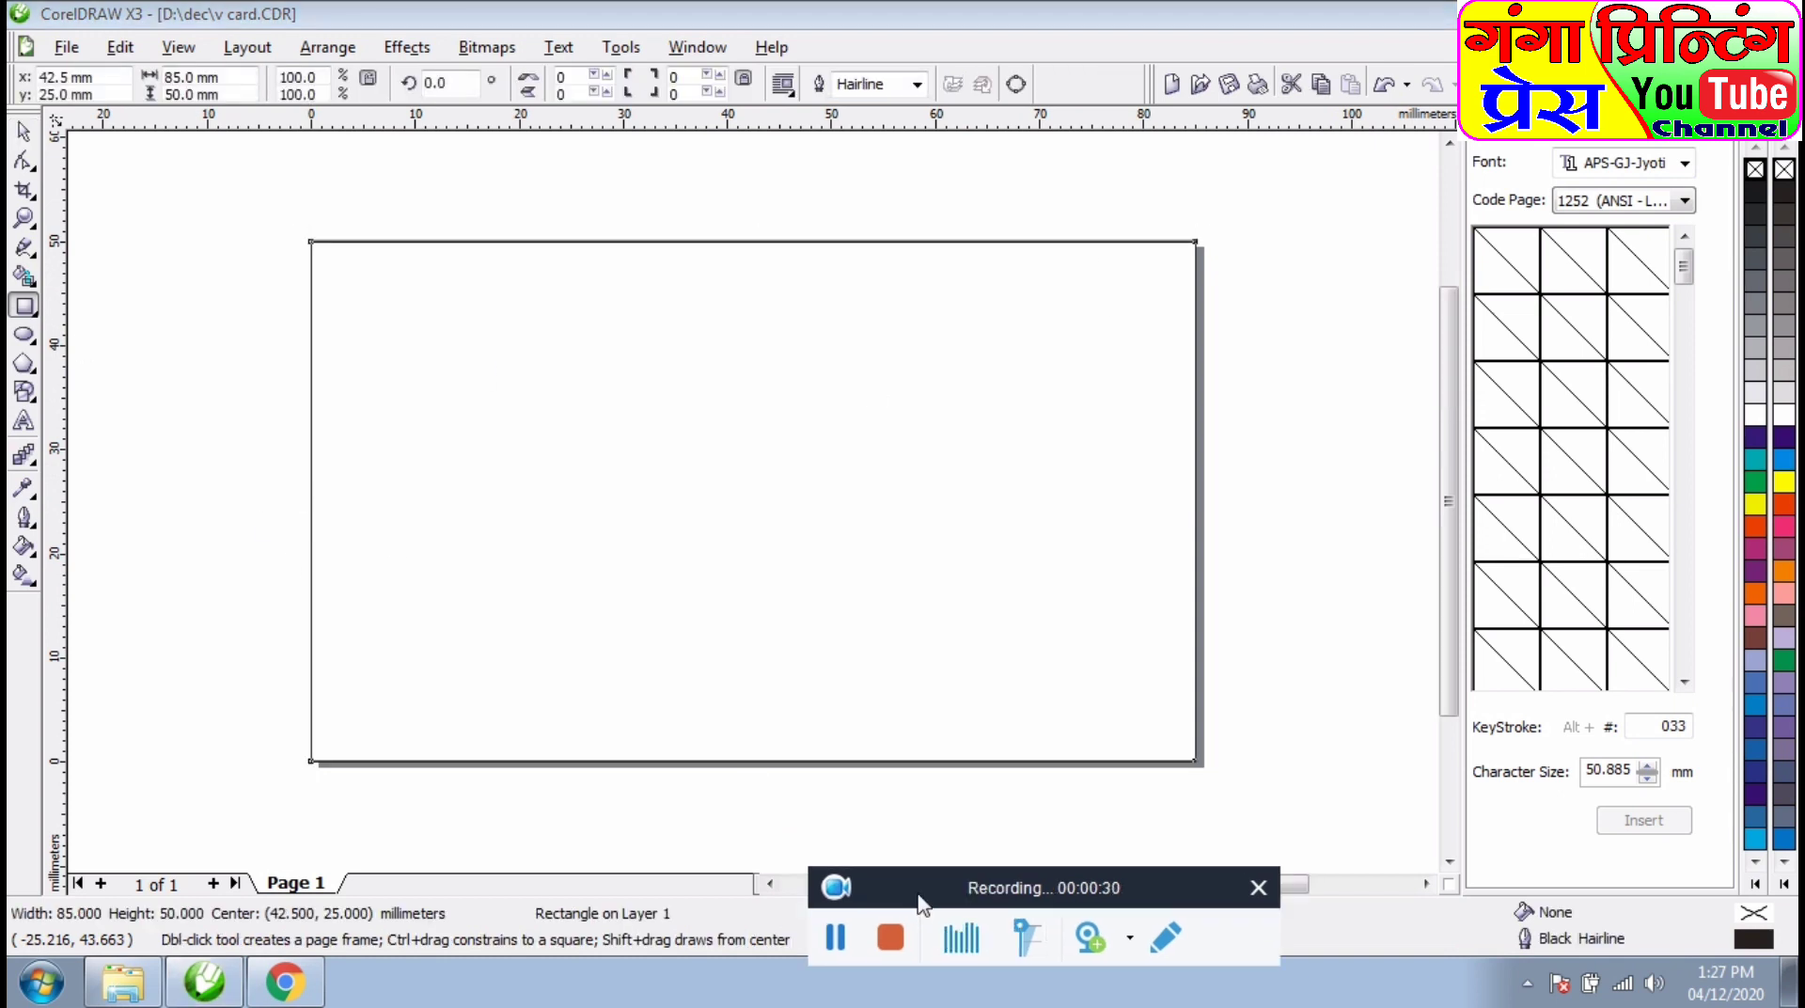
{"action": "left_click", "coordinate": [1759, 528]}
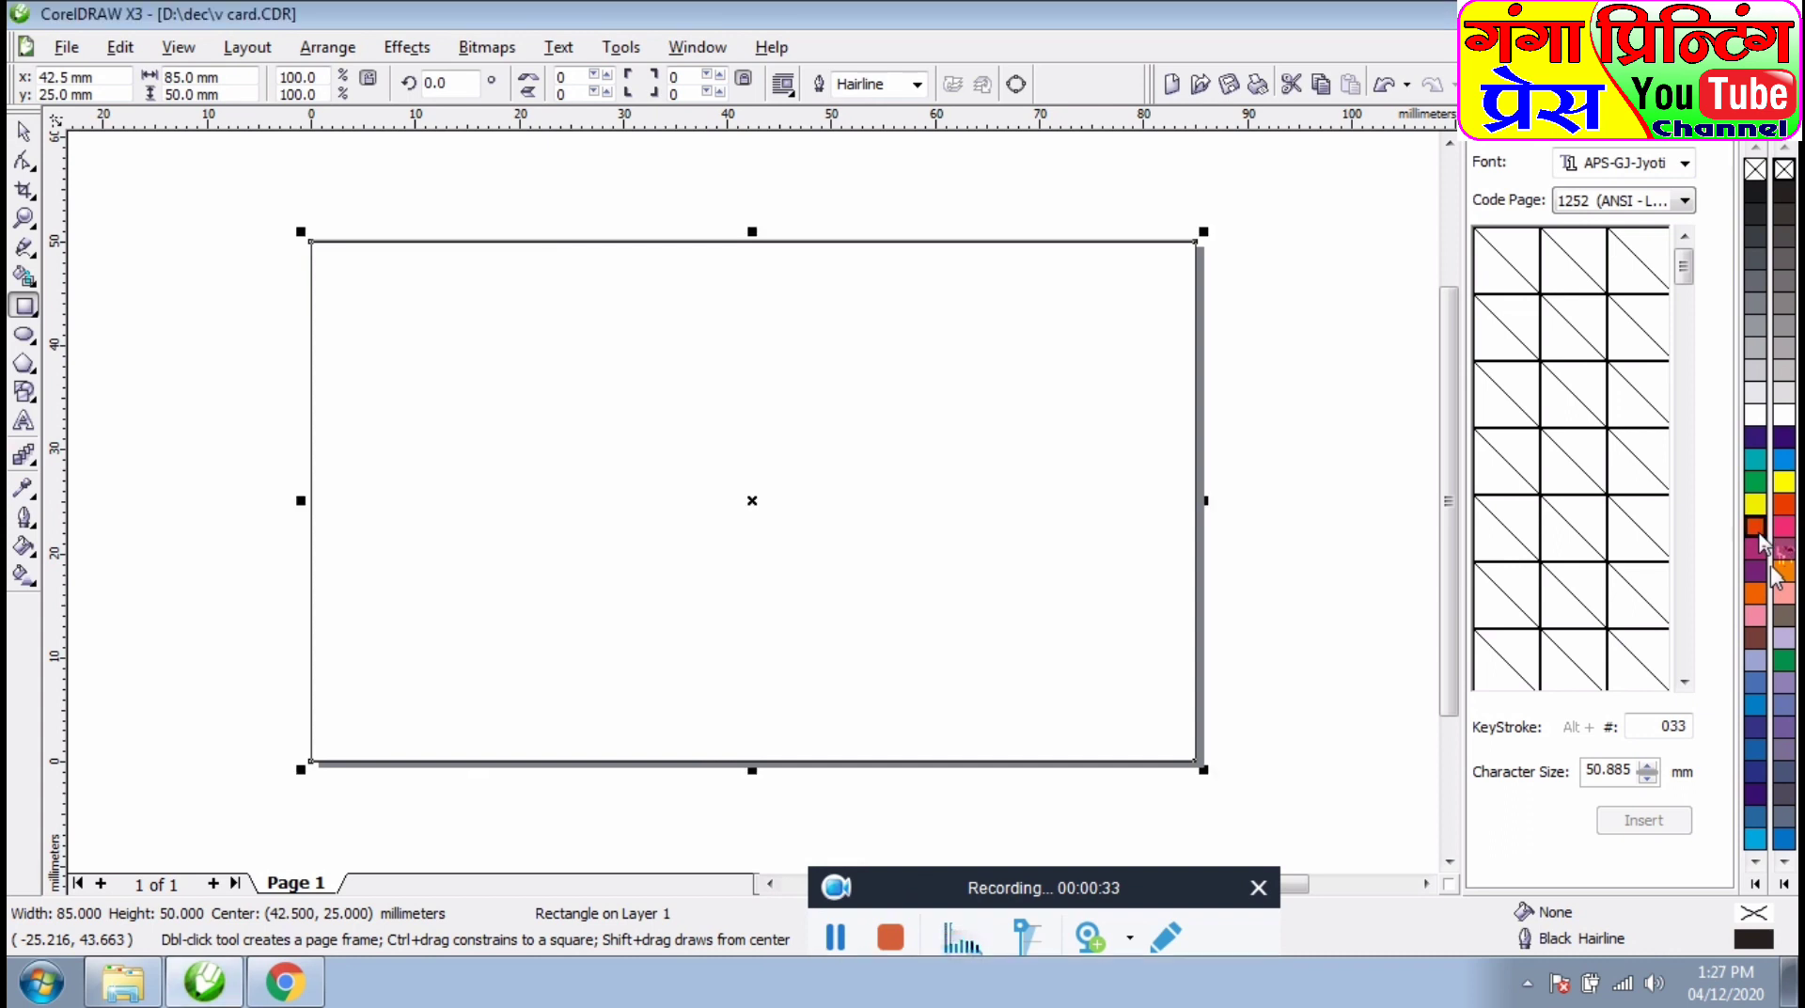
{"action": "left_click", "coordinate": [1756, 505]}
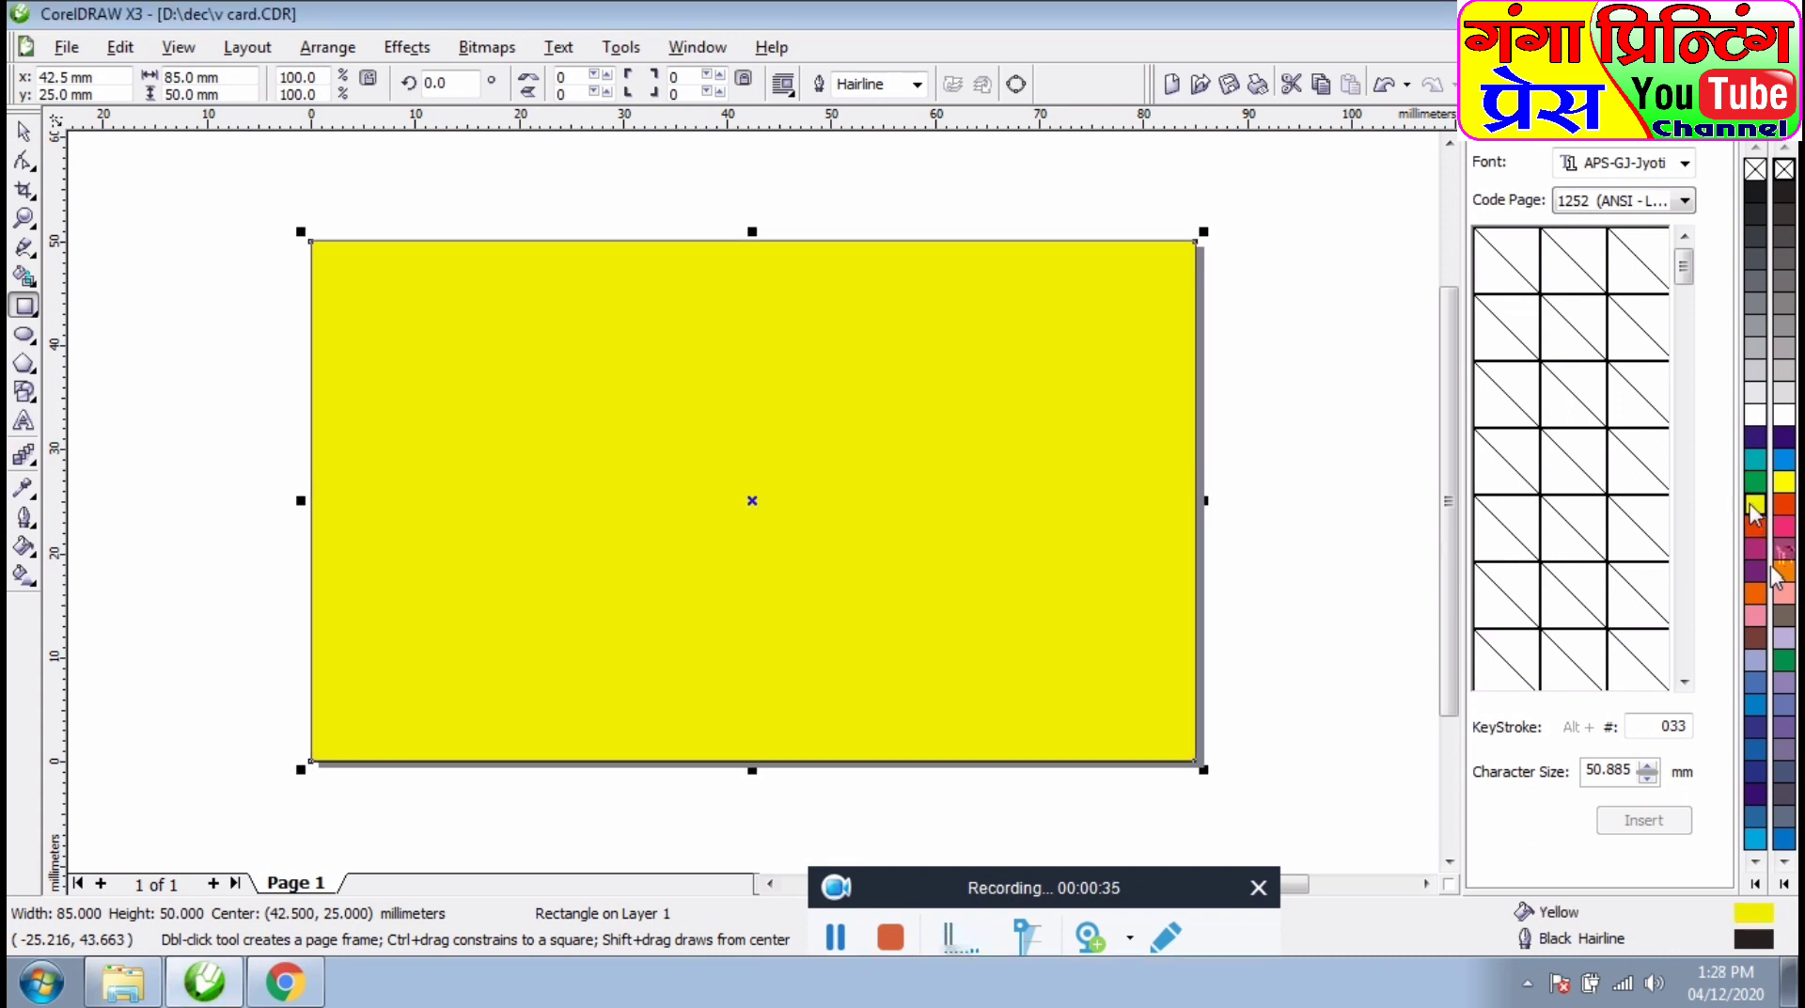
{"action": "left_click", "coordinate": [1311, 532]}
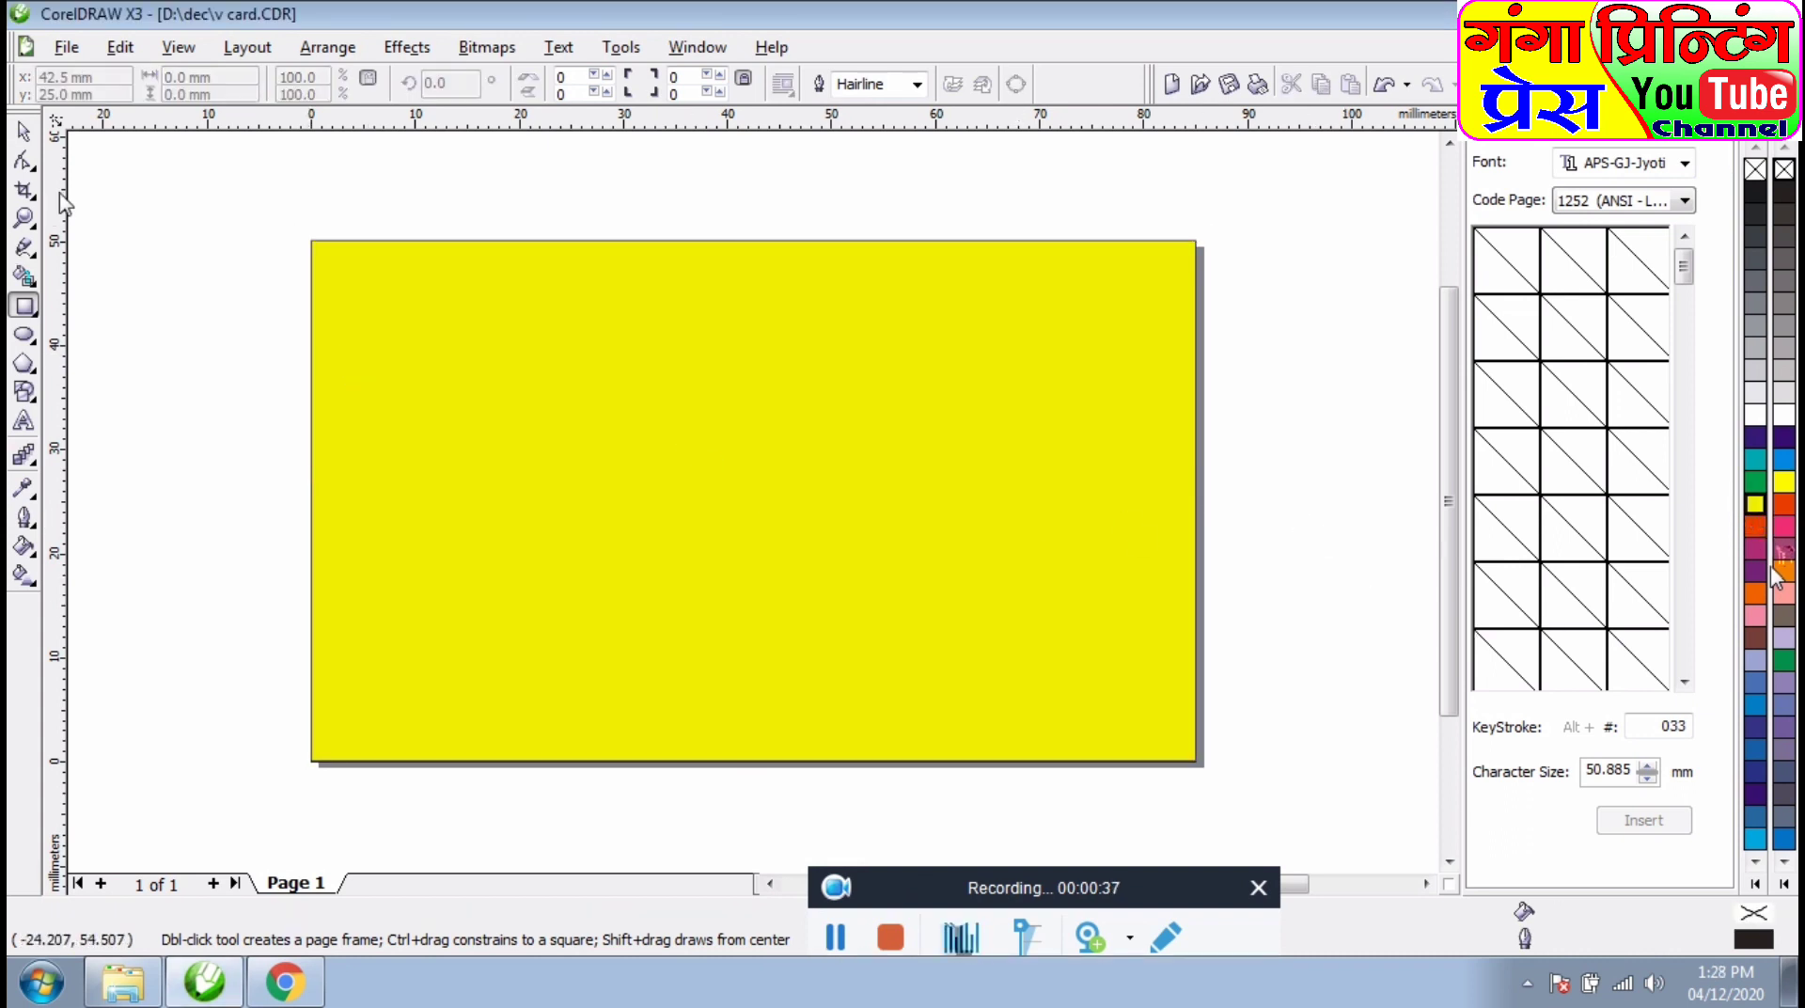
{"action": "left_click", "coordinate": [23, 132]}
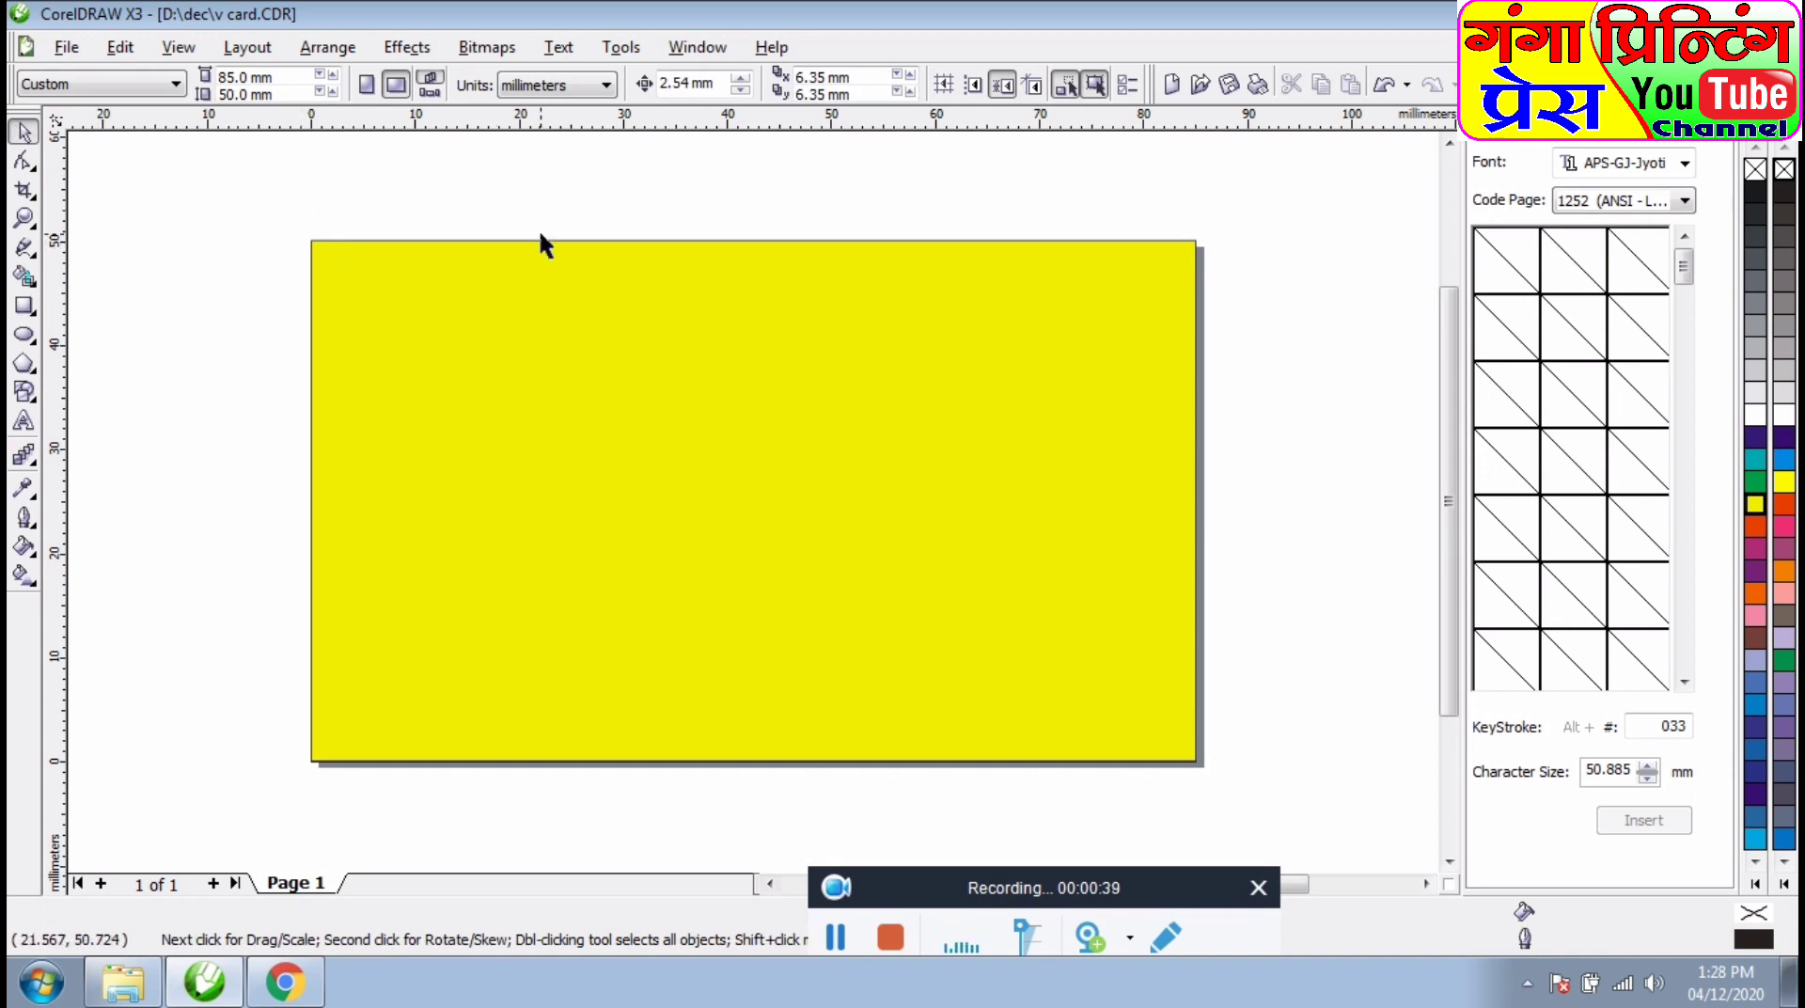
- Apply an inward one-step contour with a 2.5 mm offset to the yellow rectangle
{"action": "left_click", "coordinate": [33, 467]}
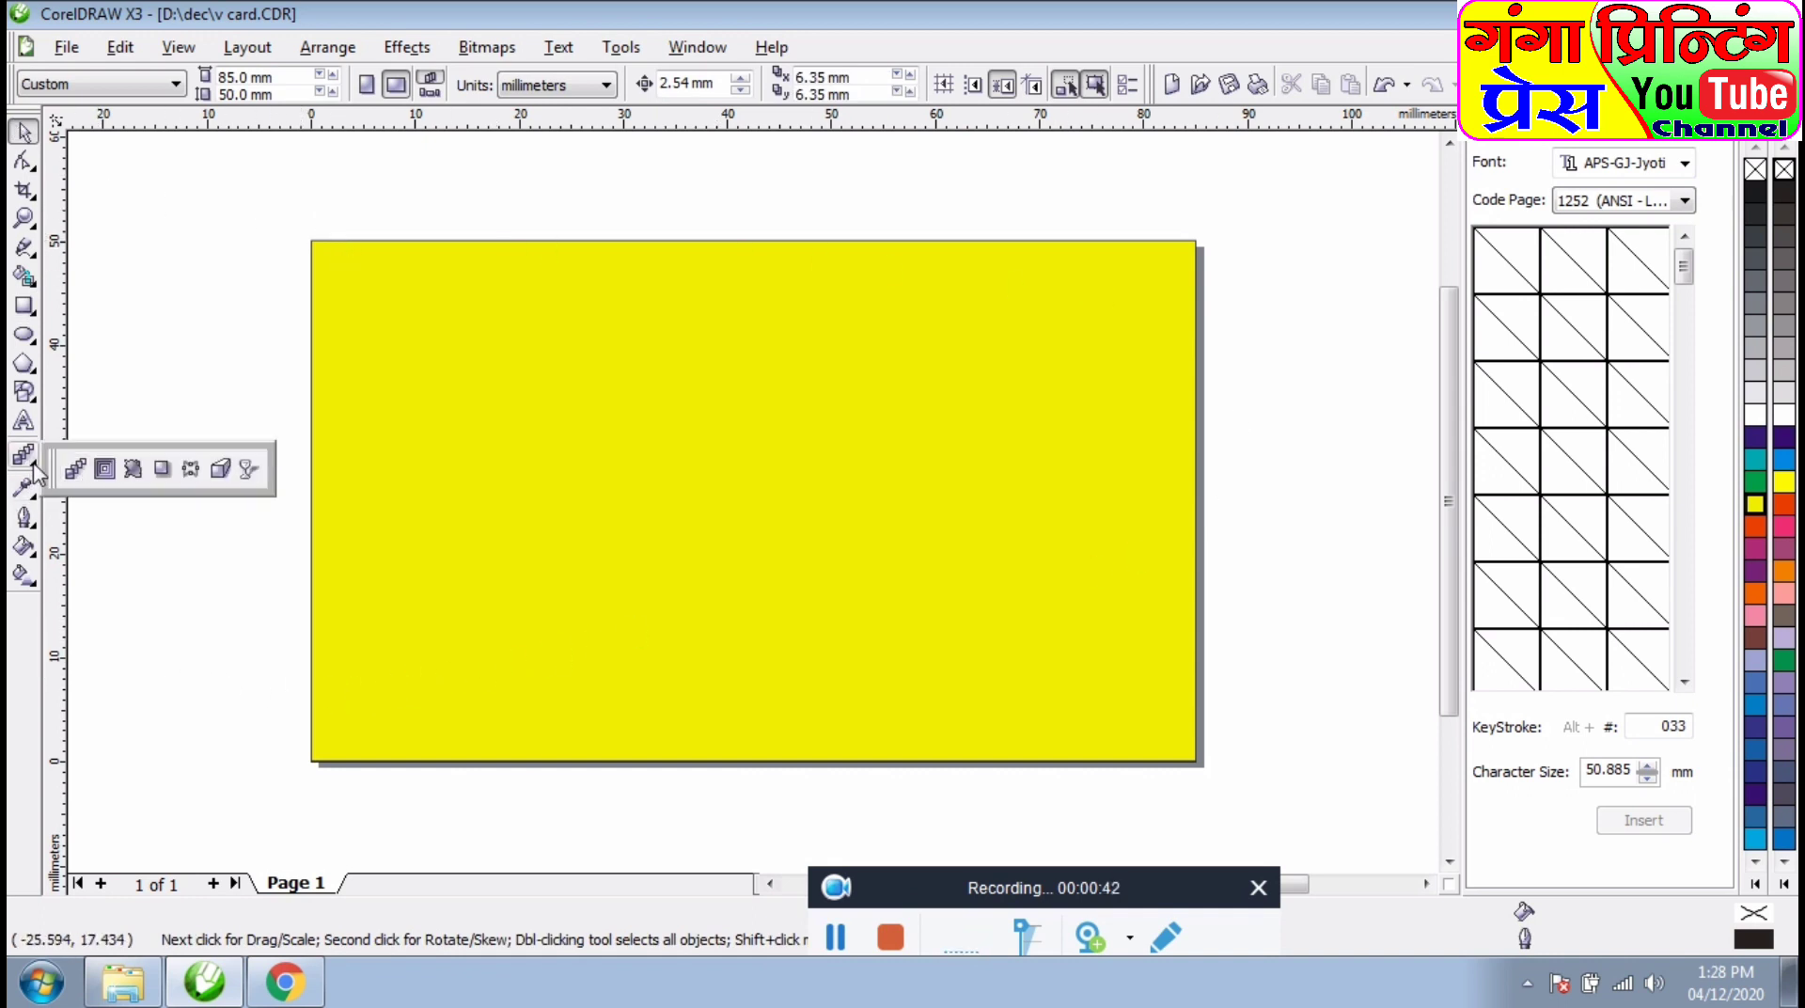
{"action": "left_click", "coordinate": [105, 468]}
{"action": "left_click", "coordinate": [338, 264]}
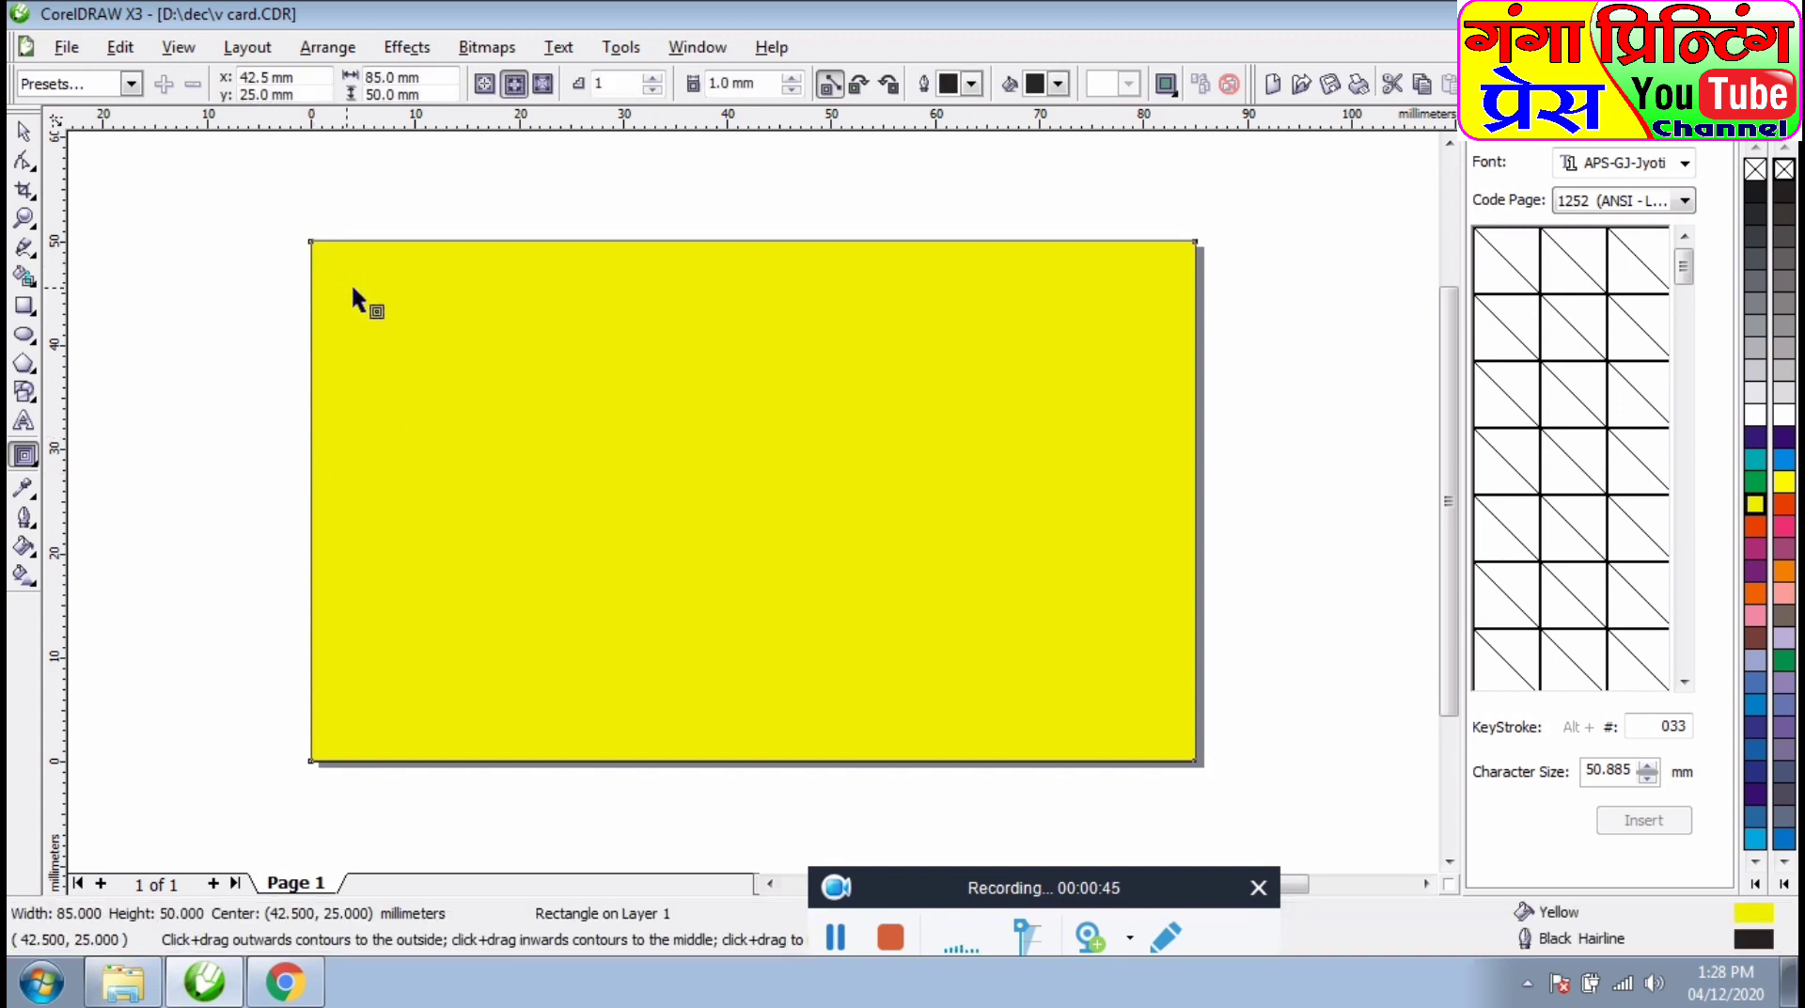
{"action": "left_click_drag", "start_coordinate": [313, 243], "coordinate": [354, 282]}
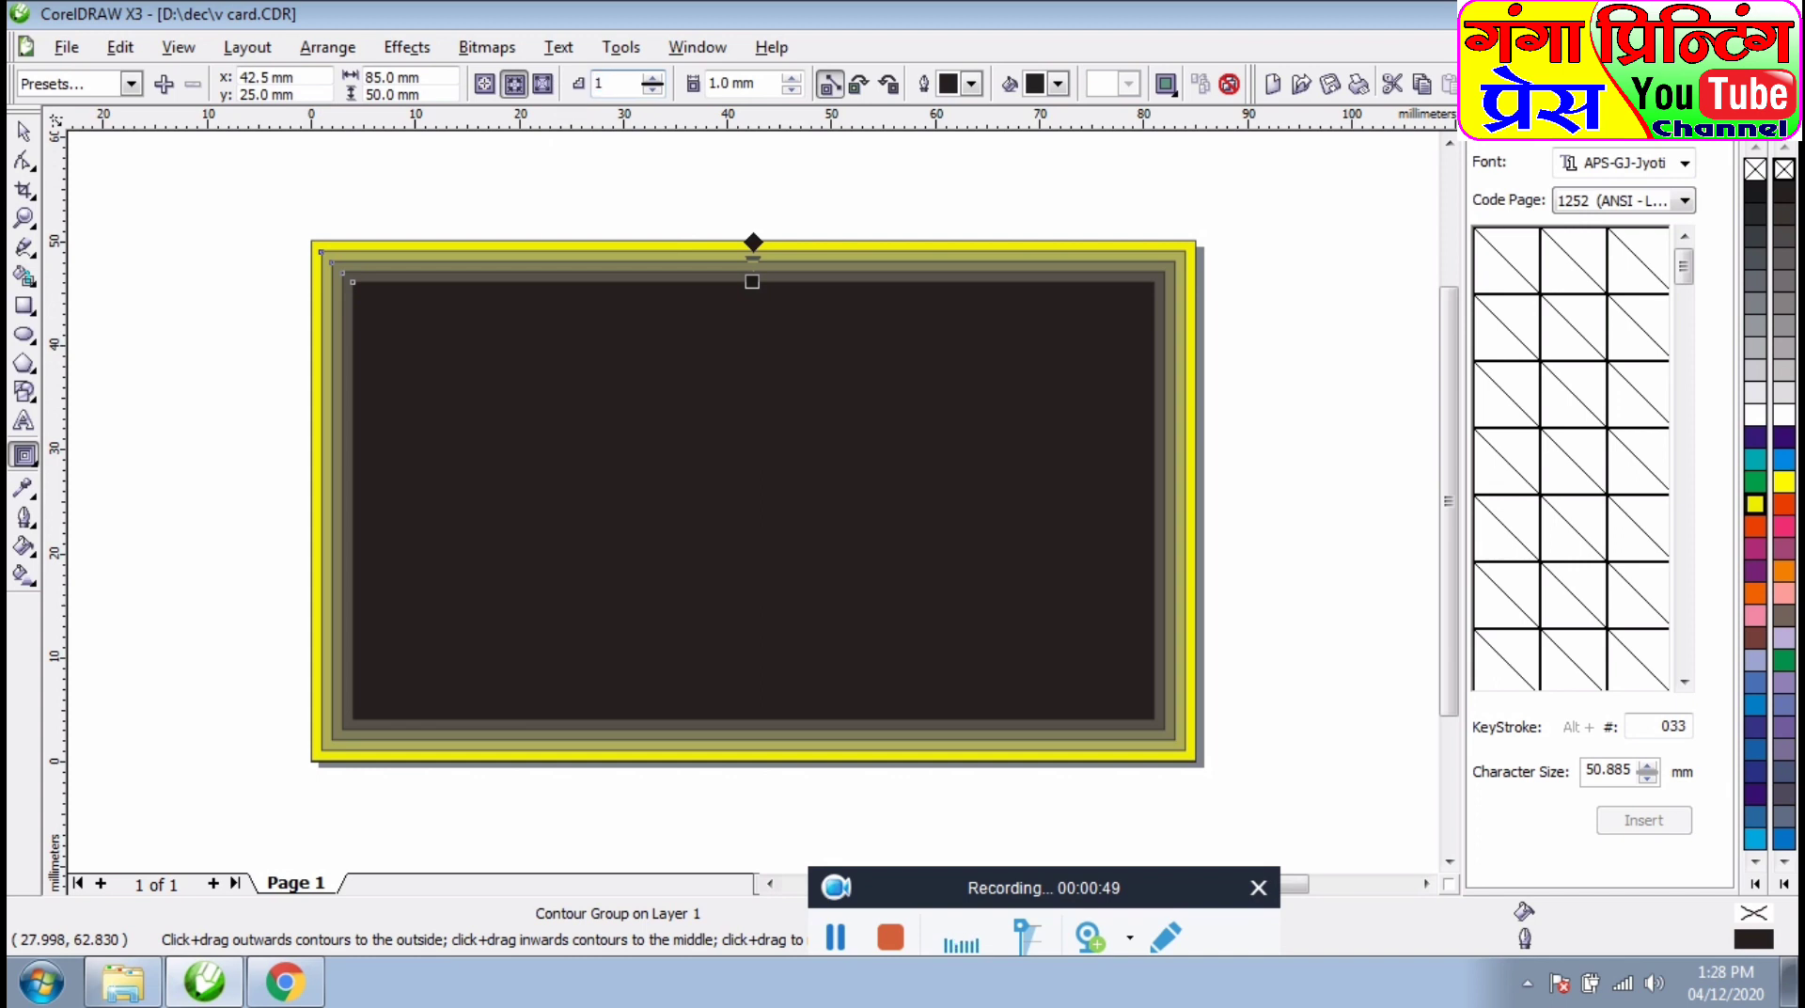
{"action": "key", "text": "Tab"}
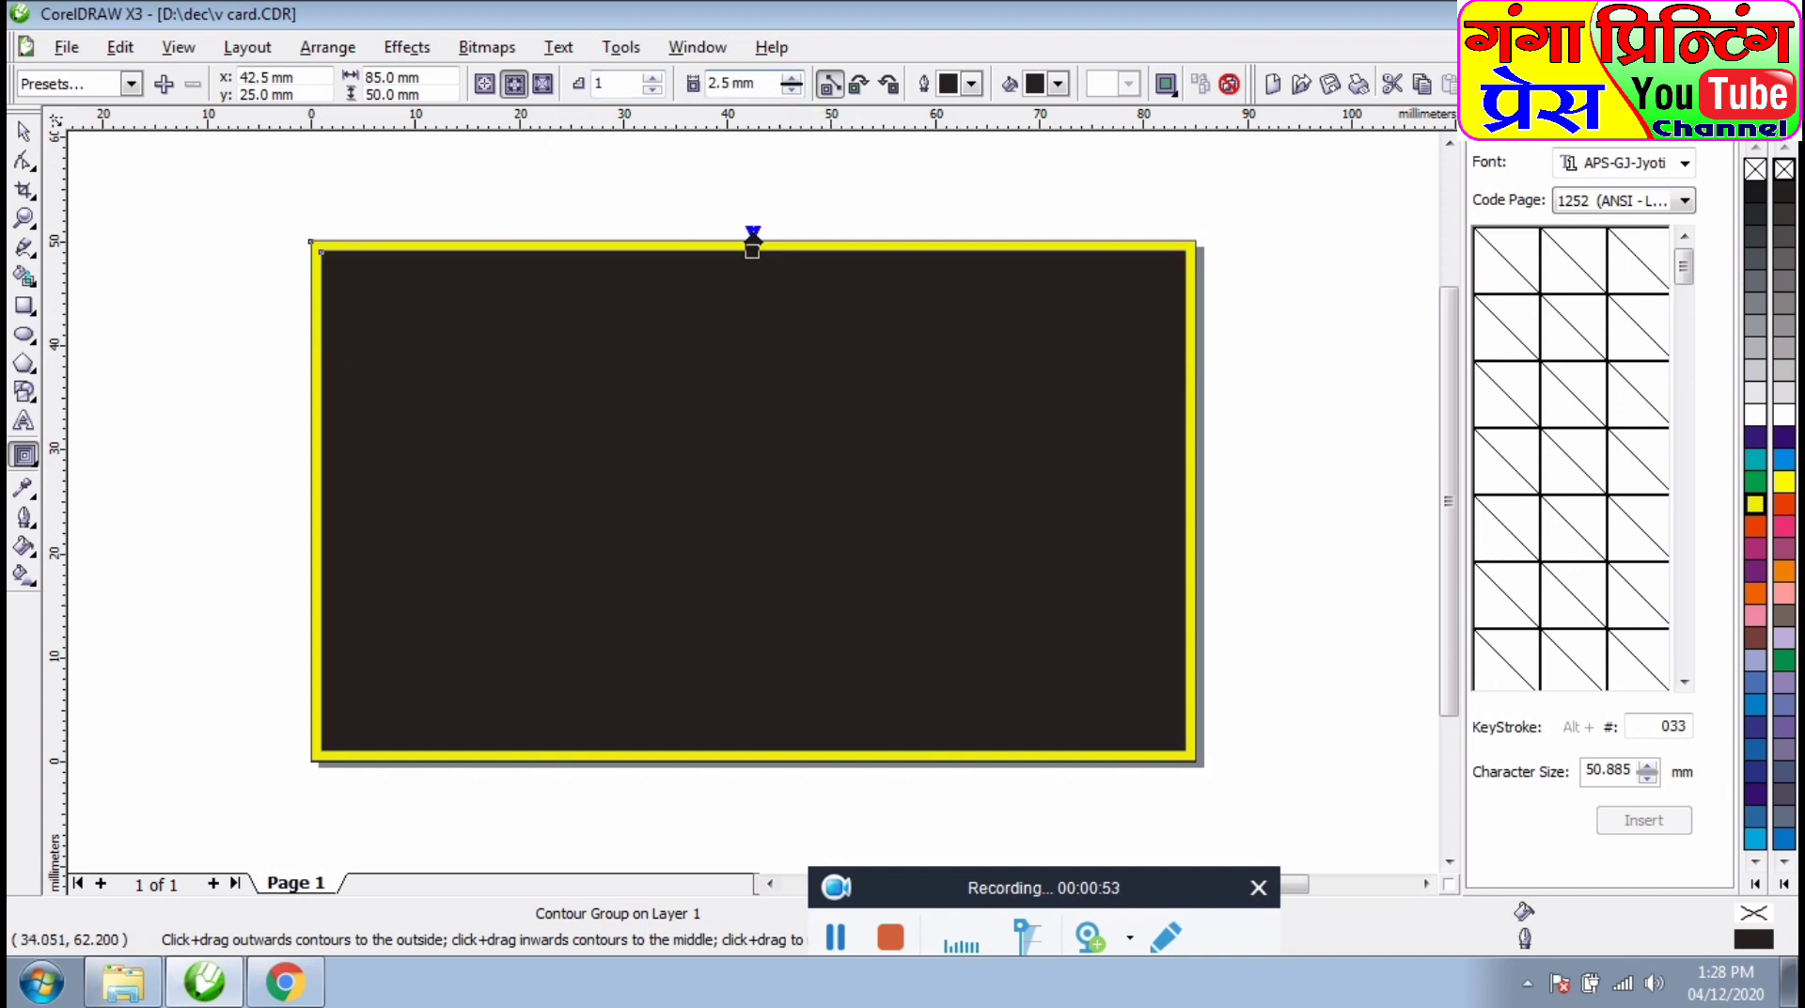
{"action": "key", "text": "Return"}
{"action": "left_click", "coordinate": [427, 194]}
{"action": "key", "text": "space"}
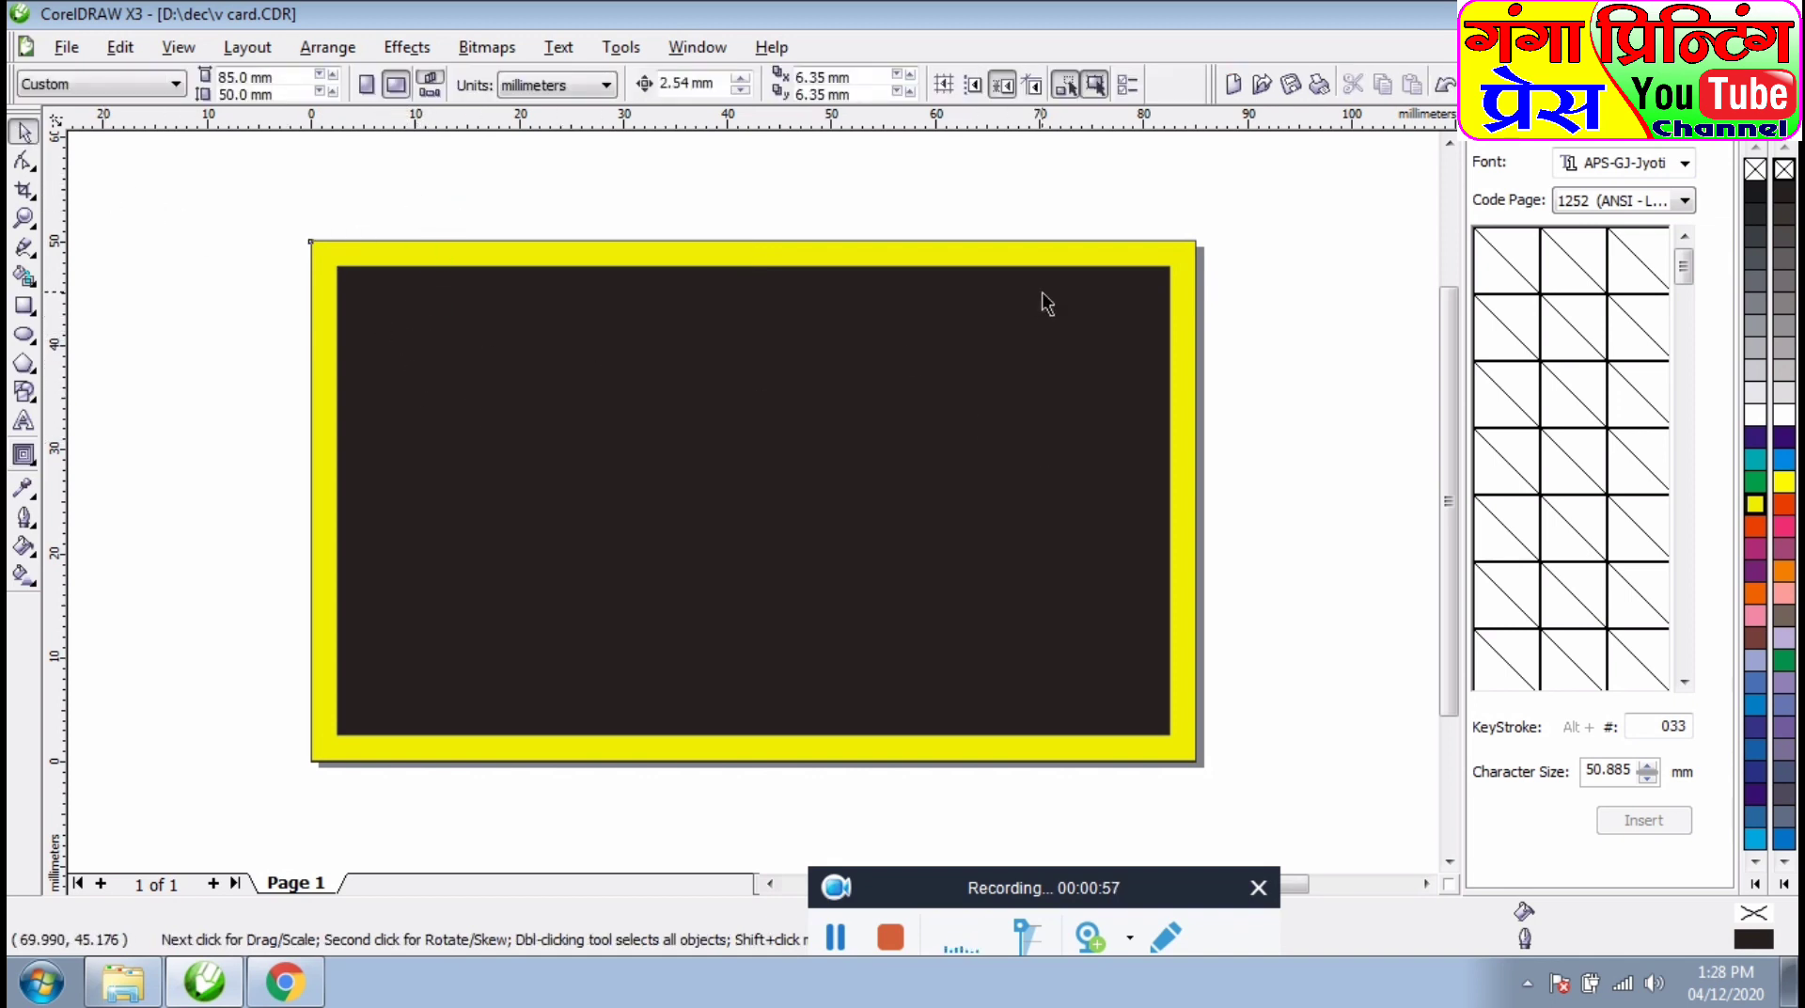
- Try breaking the contour group apart and moving its rectangles separately, and undo these changes
{"action": "right_click", "coordinate": [729, 563]}
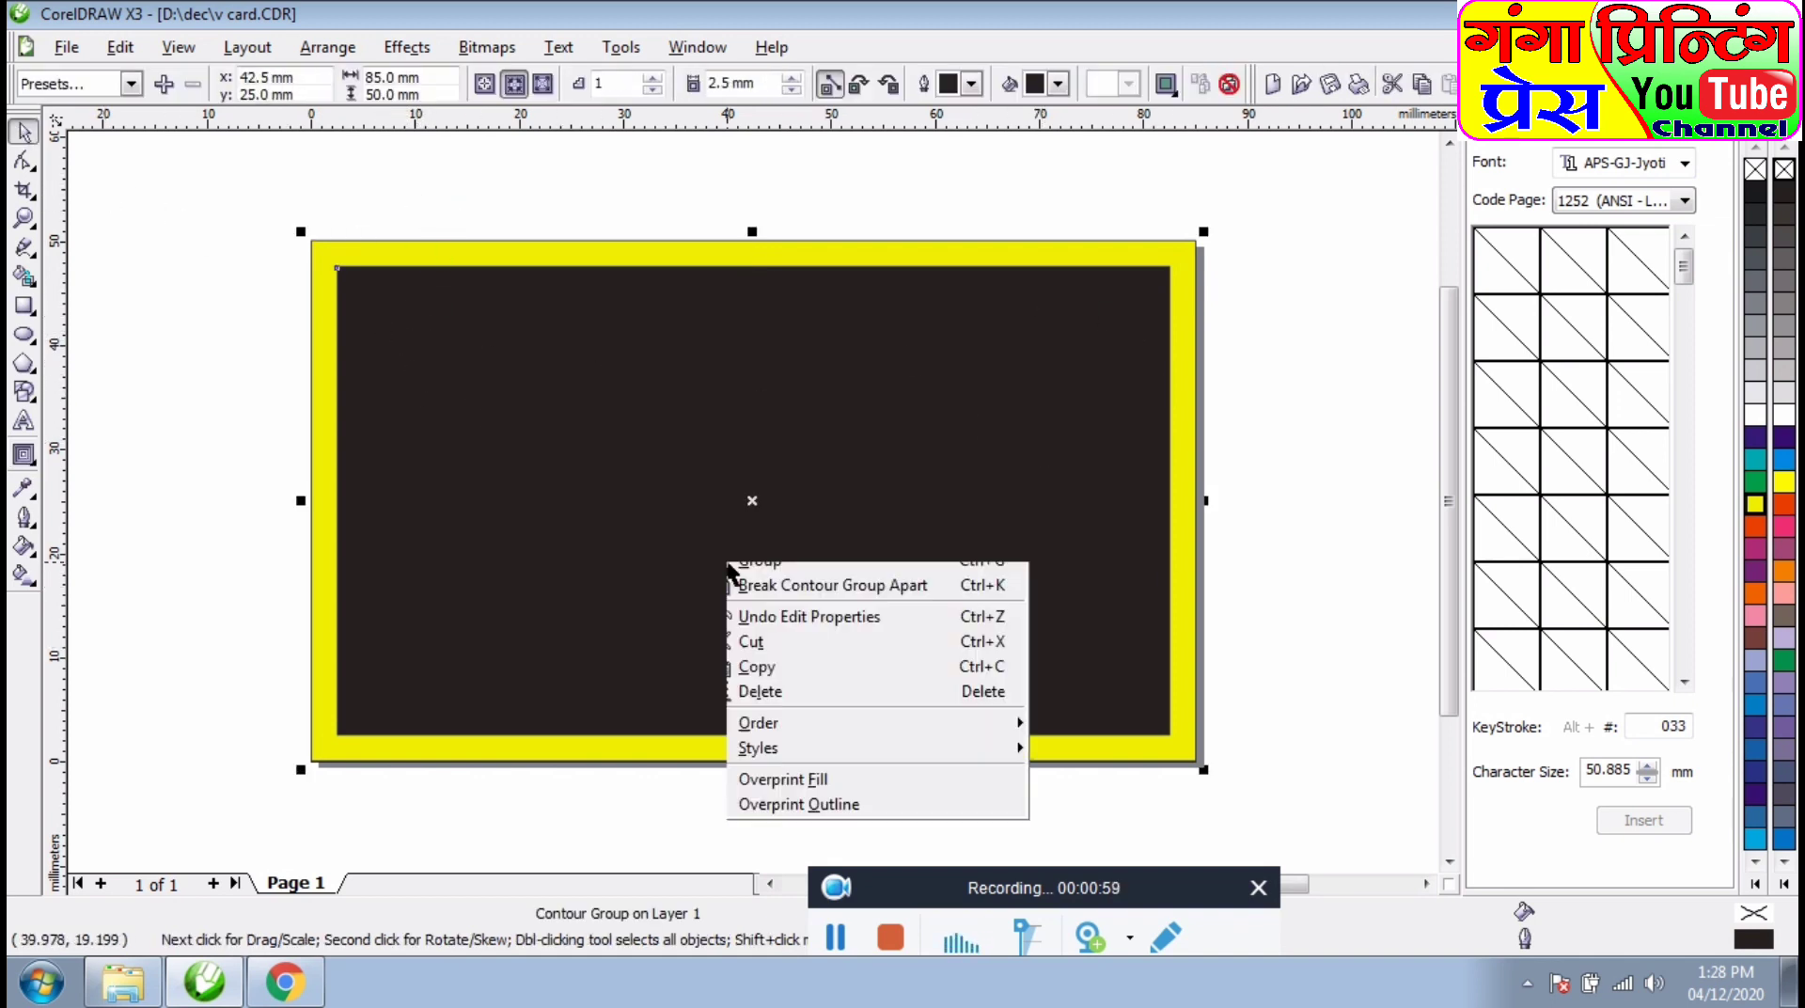
{"action": "left_click", "coordinate": [810, 606]}
{"action": "left_click", "coordinate": [1329, 463]}
{"action": "left_click", "coordinate": [955, 463]}
{"action": "left_click", "coordinate": [1273, 401]}
{"action": "left_click_drag", "start_coordinate": [1036, 438], "coordinate": [860, 448]}
{"action": "left_click_drag", "start_coordinate": [1175, 428], "coordinate": [1240, 425]}
{"action": "key", "text": "ctrl+z"}
{"action": "key", "text": "ctrl+z"}
{"action": "key", "text": "ctrl+z"}
{"action": "key", "text": "ctrl+z"}
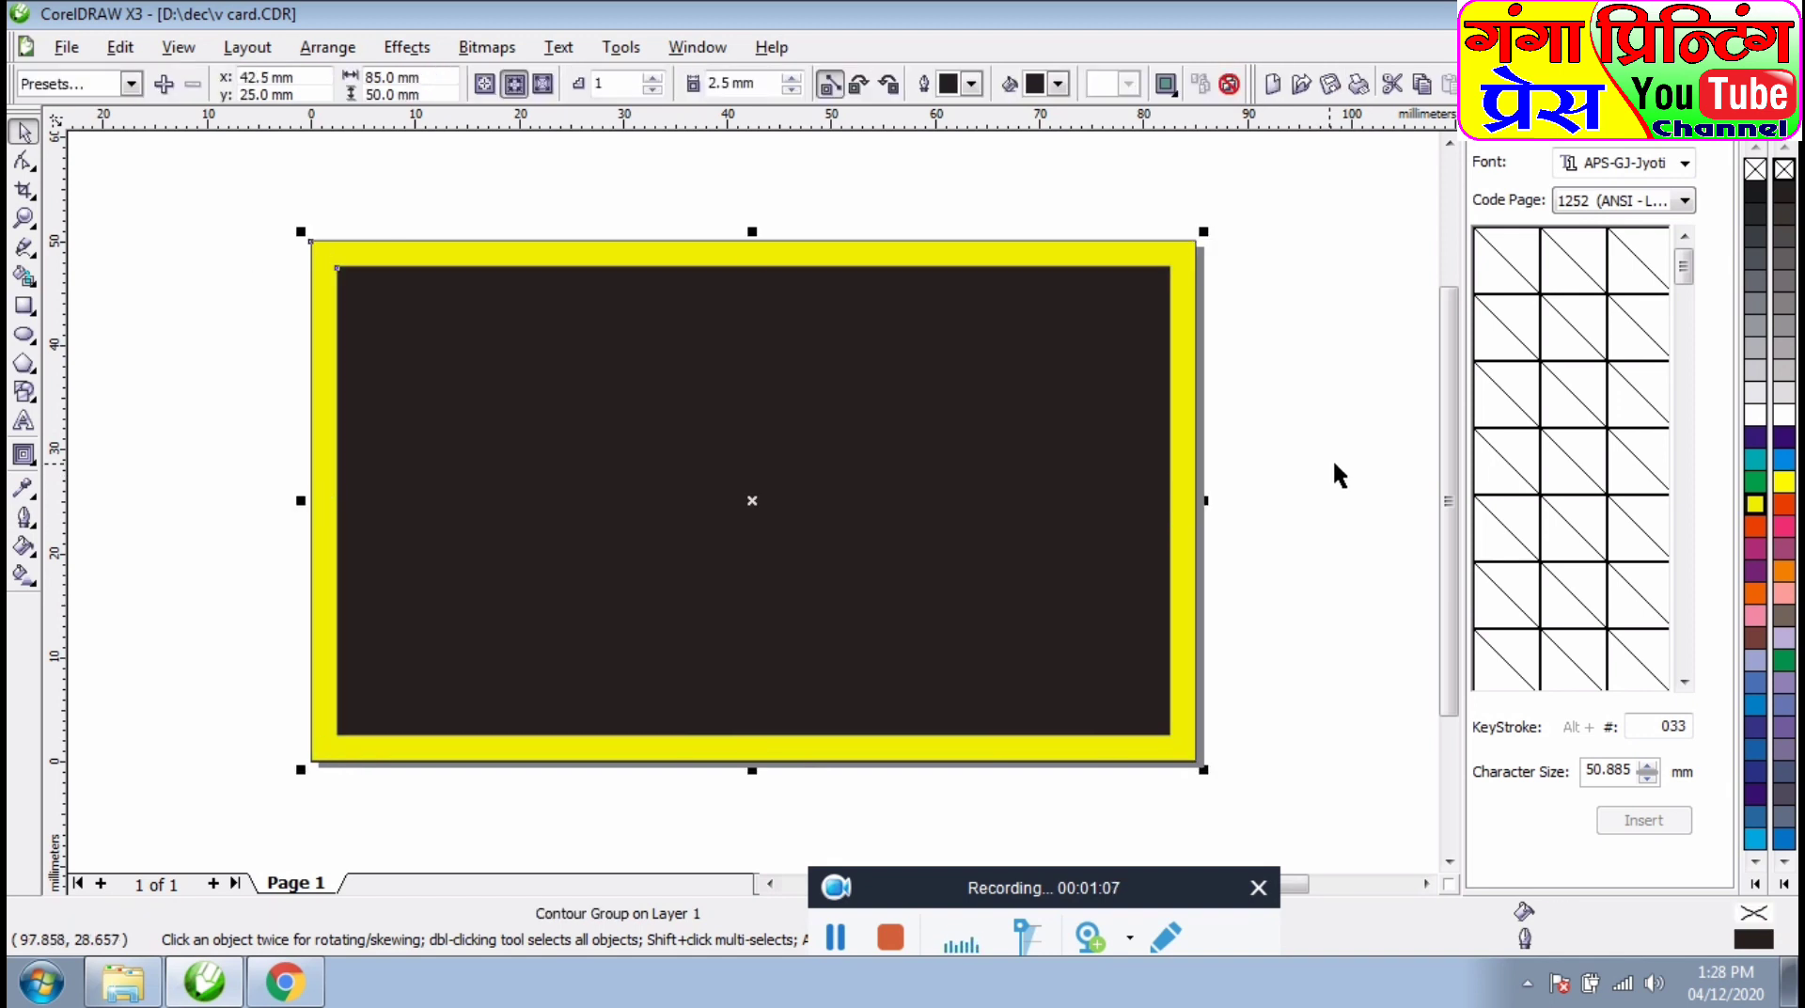
- Break the contour group apart into separate inner and outer rectangles
{"action": "right_click", "coordinate": [1040, 542]}
{"action": "left_click", "coordinate": [1058, 588]}
{"action": "left_click", "coordinate": [1314, 533]}
- Fill the inner rectangle with golden yellow (R:220 G:187 B:0) and remove the outlines from both rectangles
{"action": "left_click", "coordinate": [979, 519]}
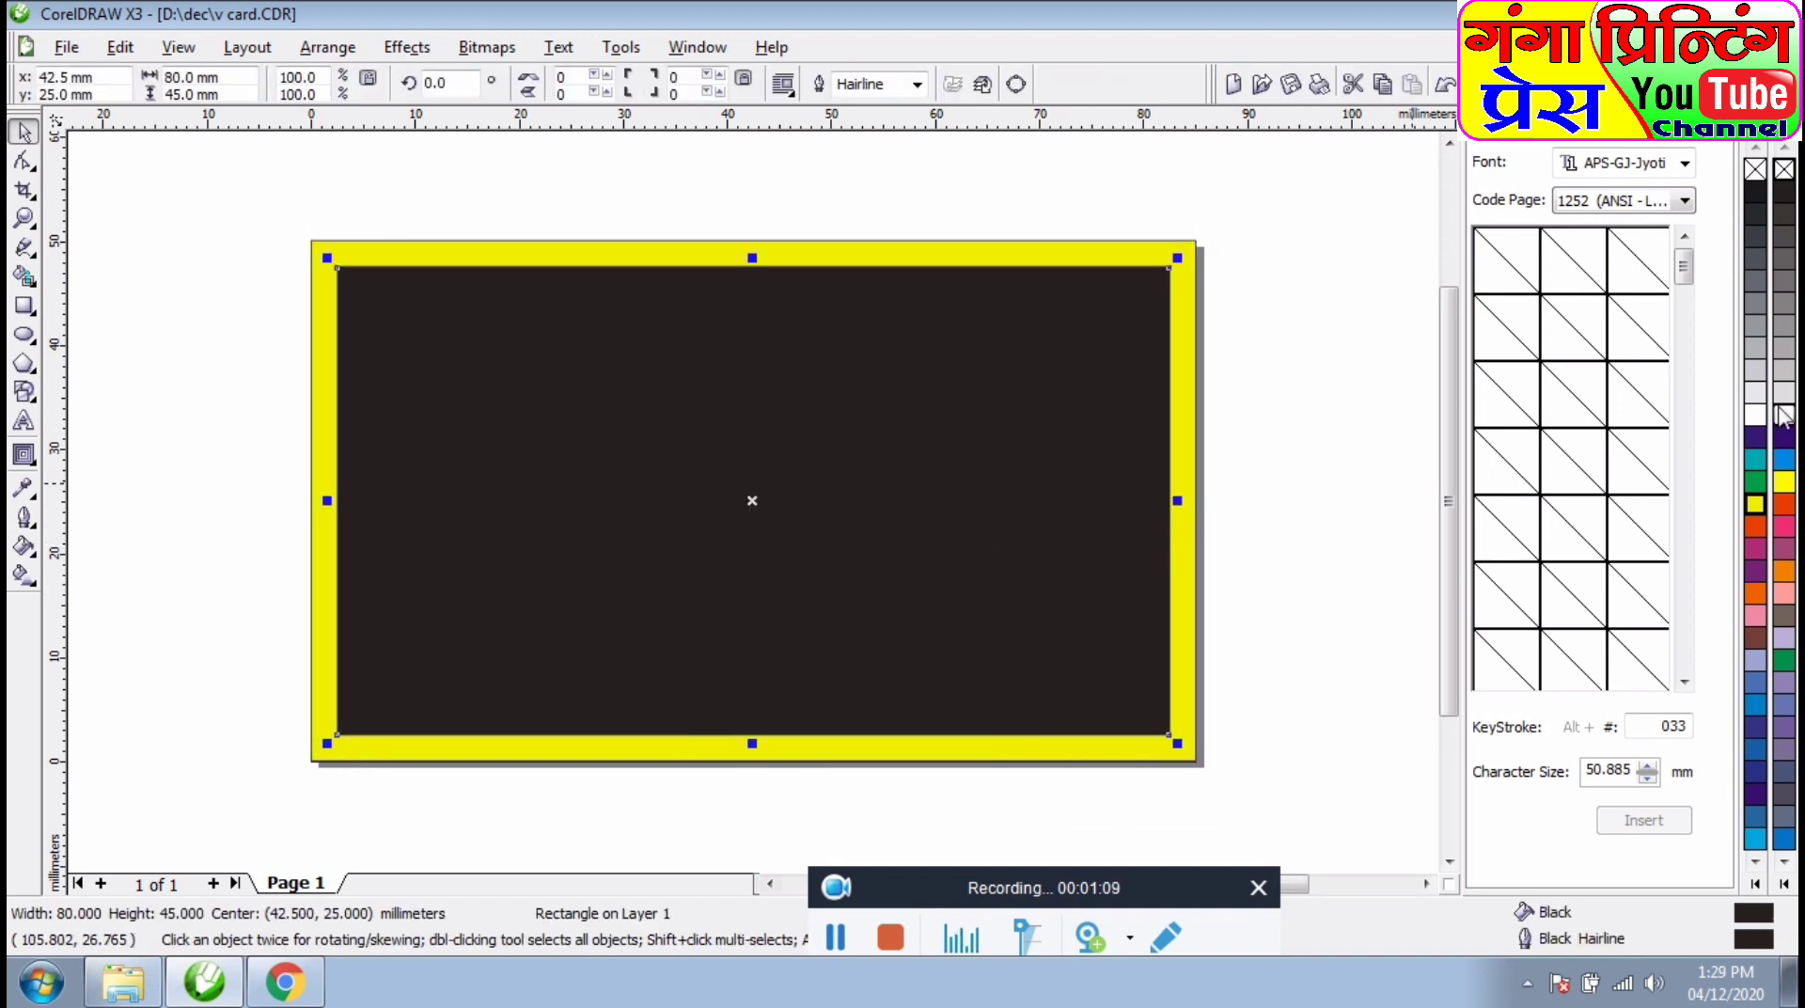
{"action": "left_click", "coordinate": [1754, 505]}
{"action": "left_click", "coordinate": [1755, 508]}
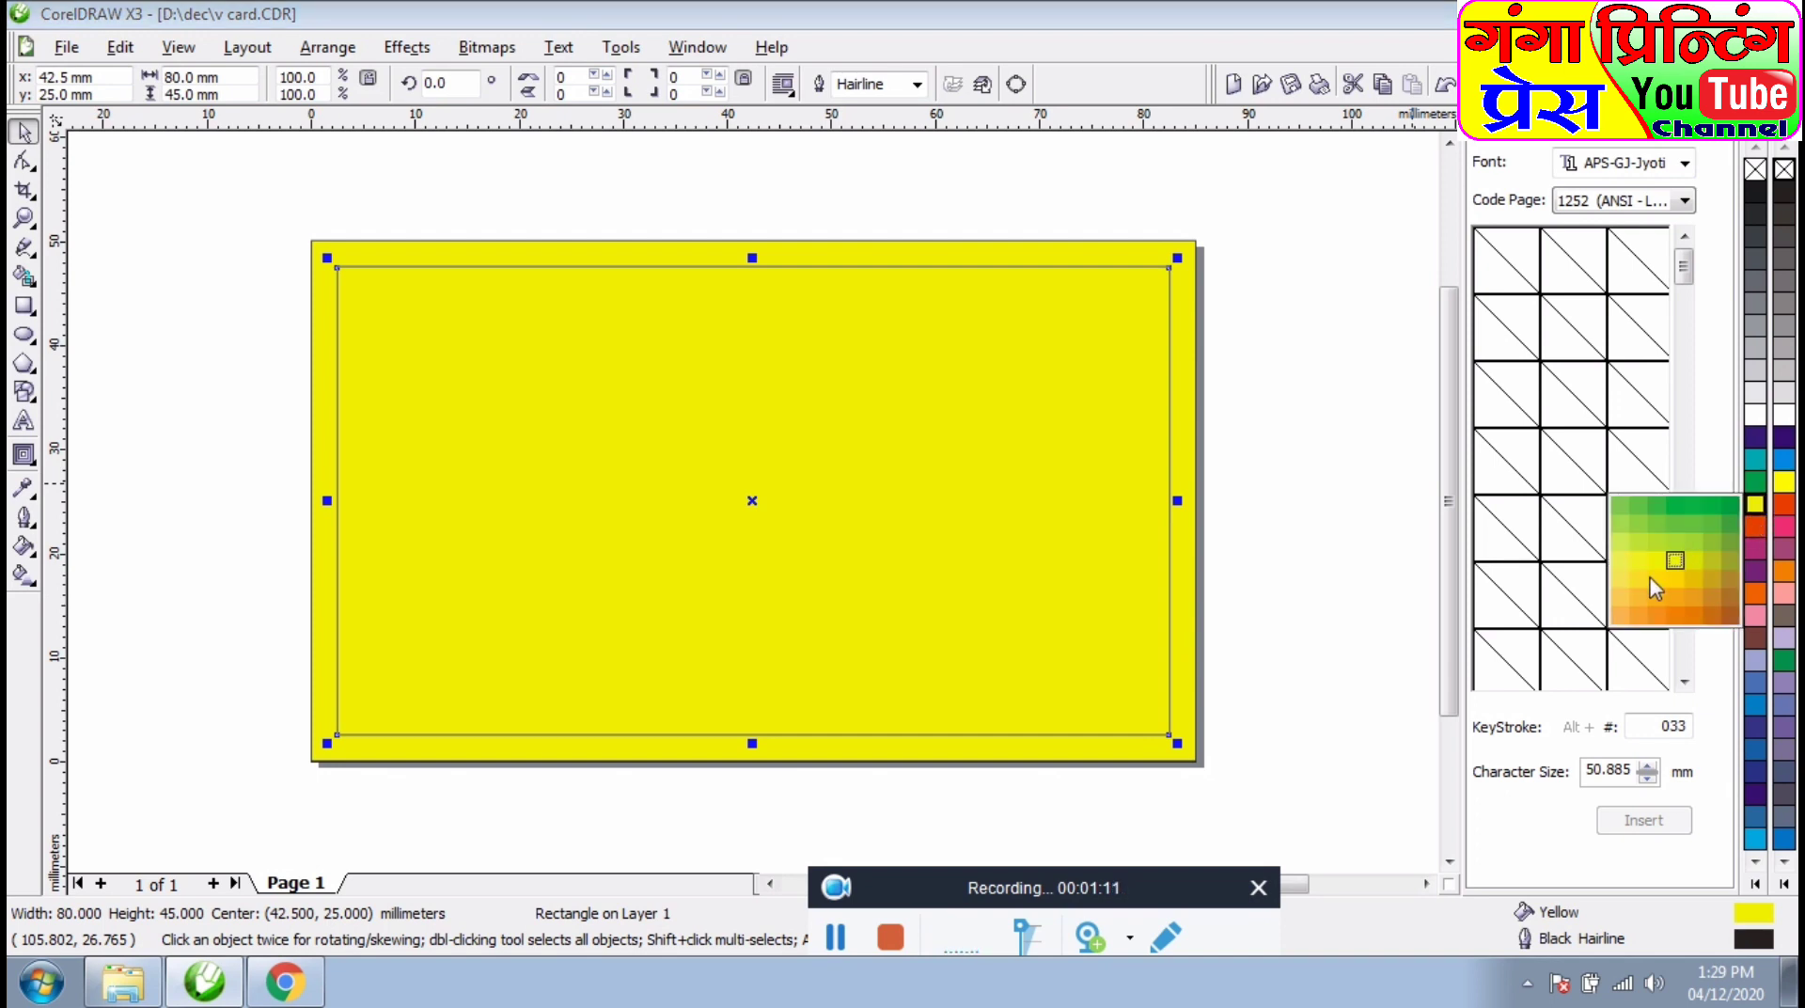
{"action": "left_click", "coordinate": [1688, 573]}
{"action": "right_click", "coordinate": [1756, 170]}
{"action": "left_click", "coordinate": [1394, 316]}
{"action": "left_click", "coordinate": [1186, 260]}
{"action": "right_click", "coordinate": [1755, 169]}
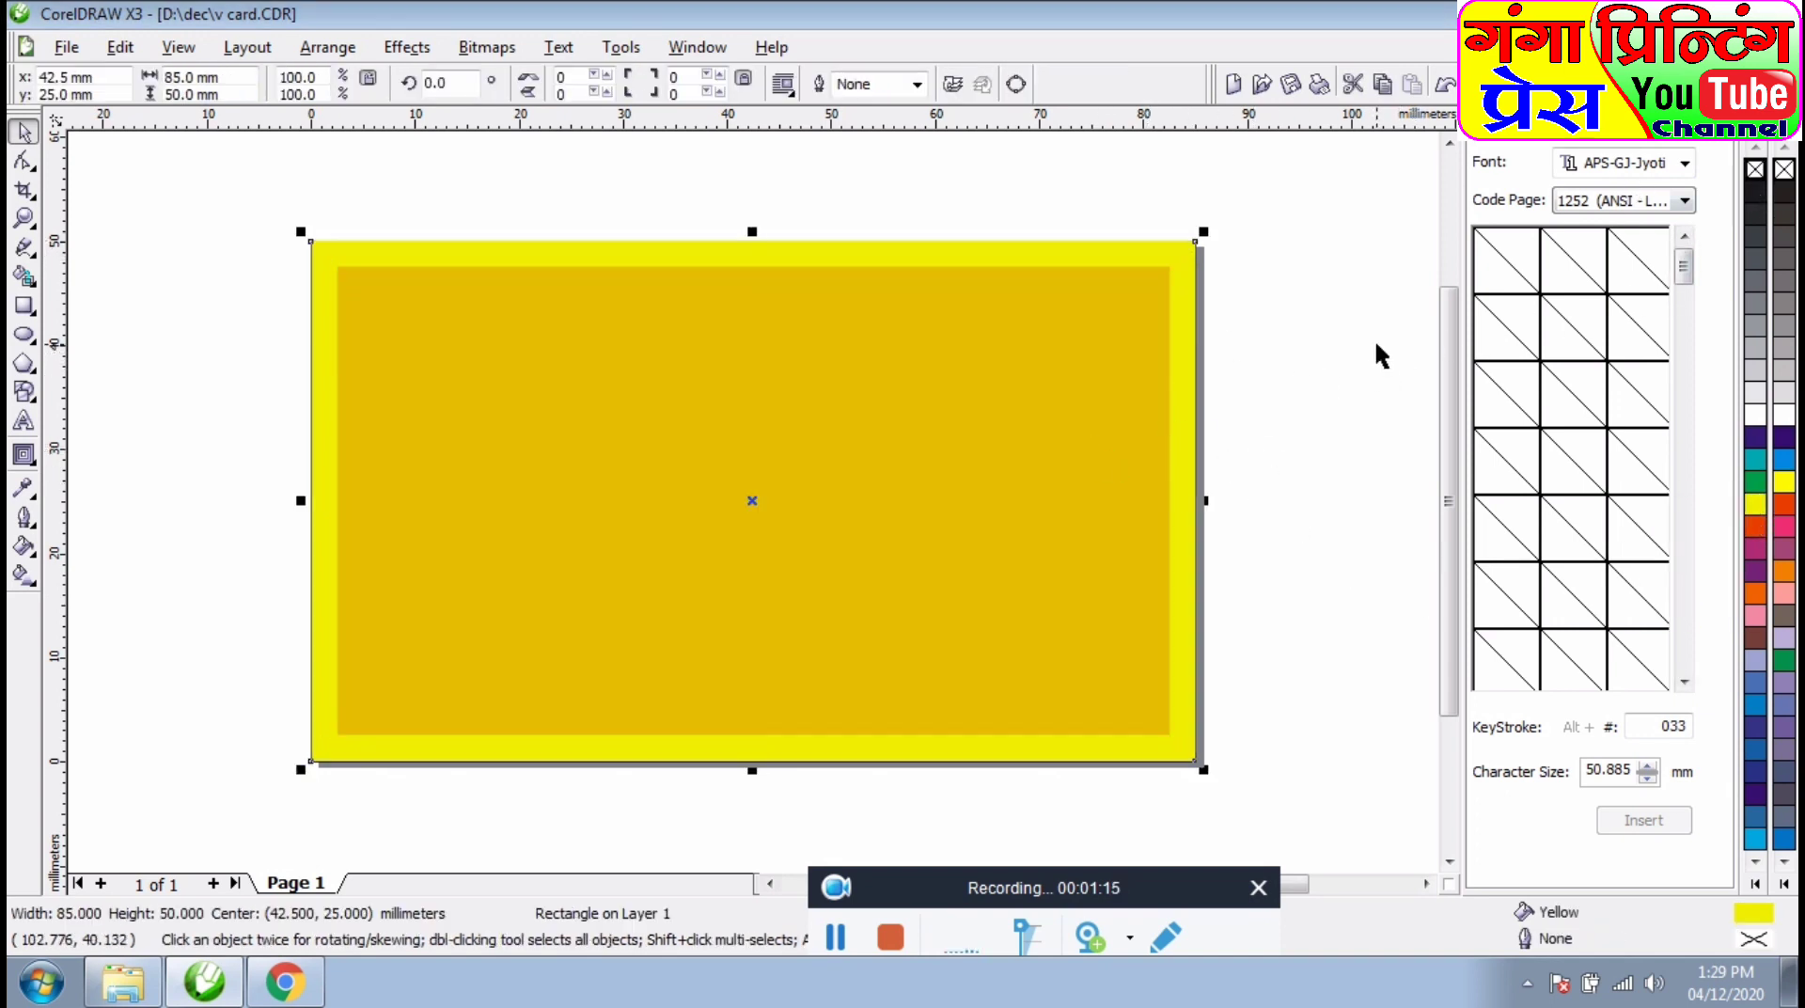
{"action": "left_click", "coordinate": [1357, 451]}
{"action": "left_click_drag", "start_coordinate": [1179, 876], "coordinate": [1191, 821]}
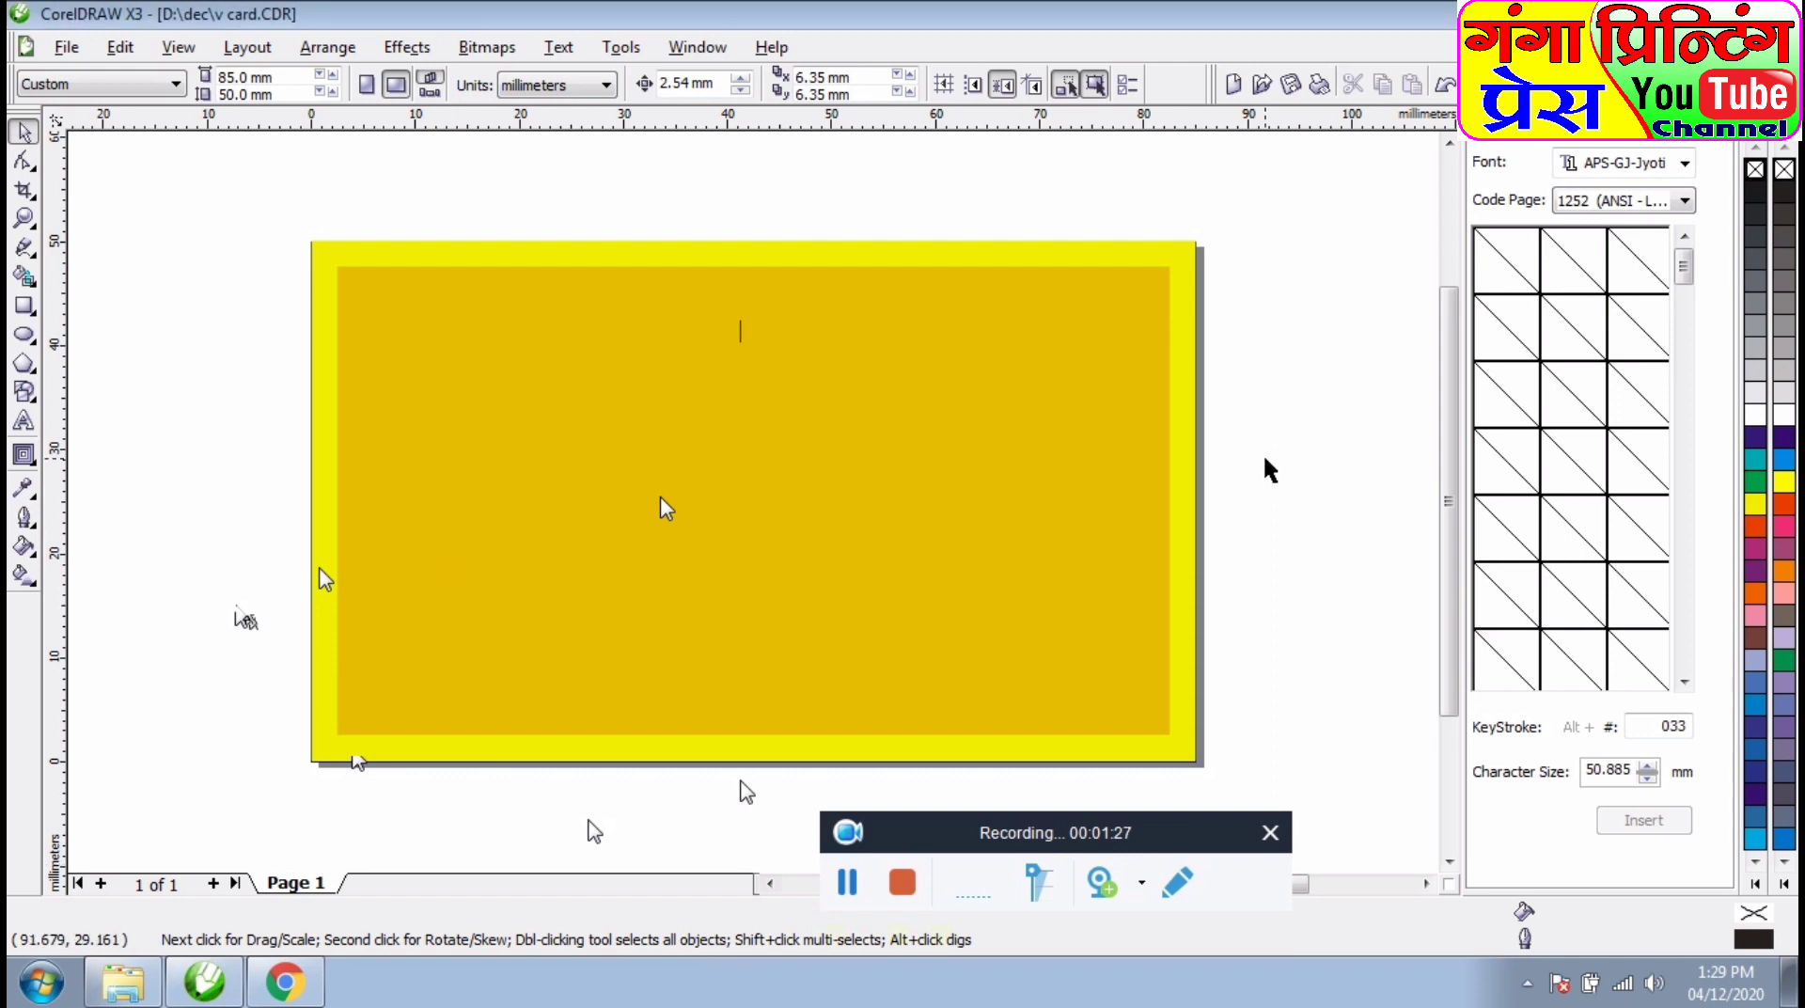
{"action": "left_click_drag", "start_coordinate": [1232, 842], "coordinate": [1262, 807]}
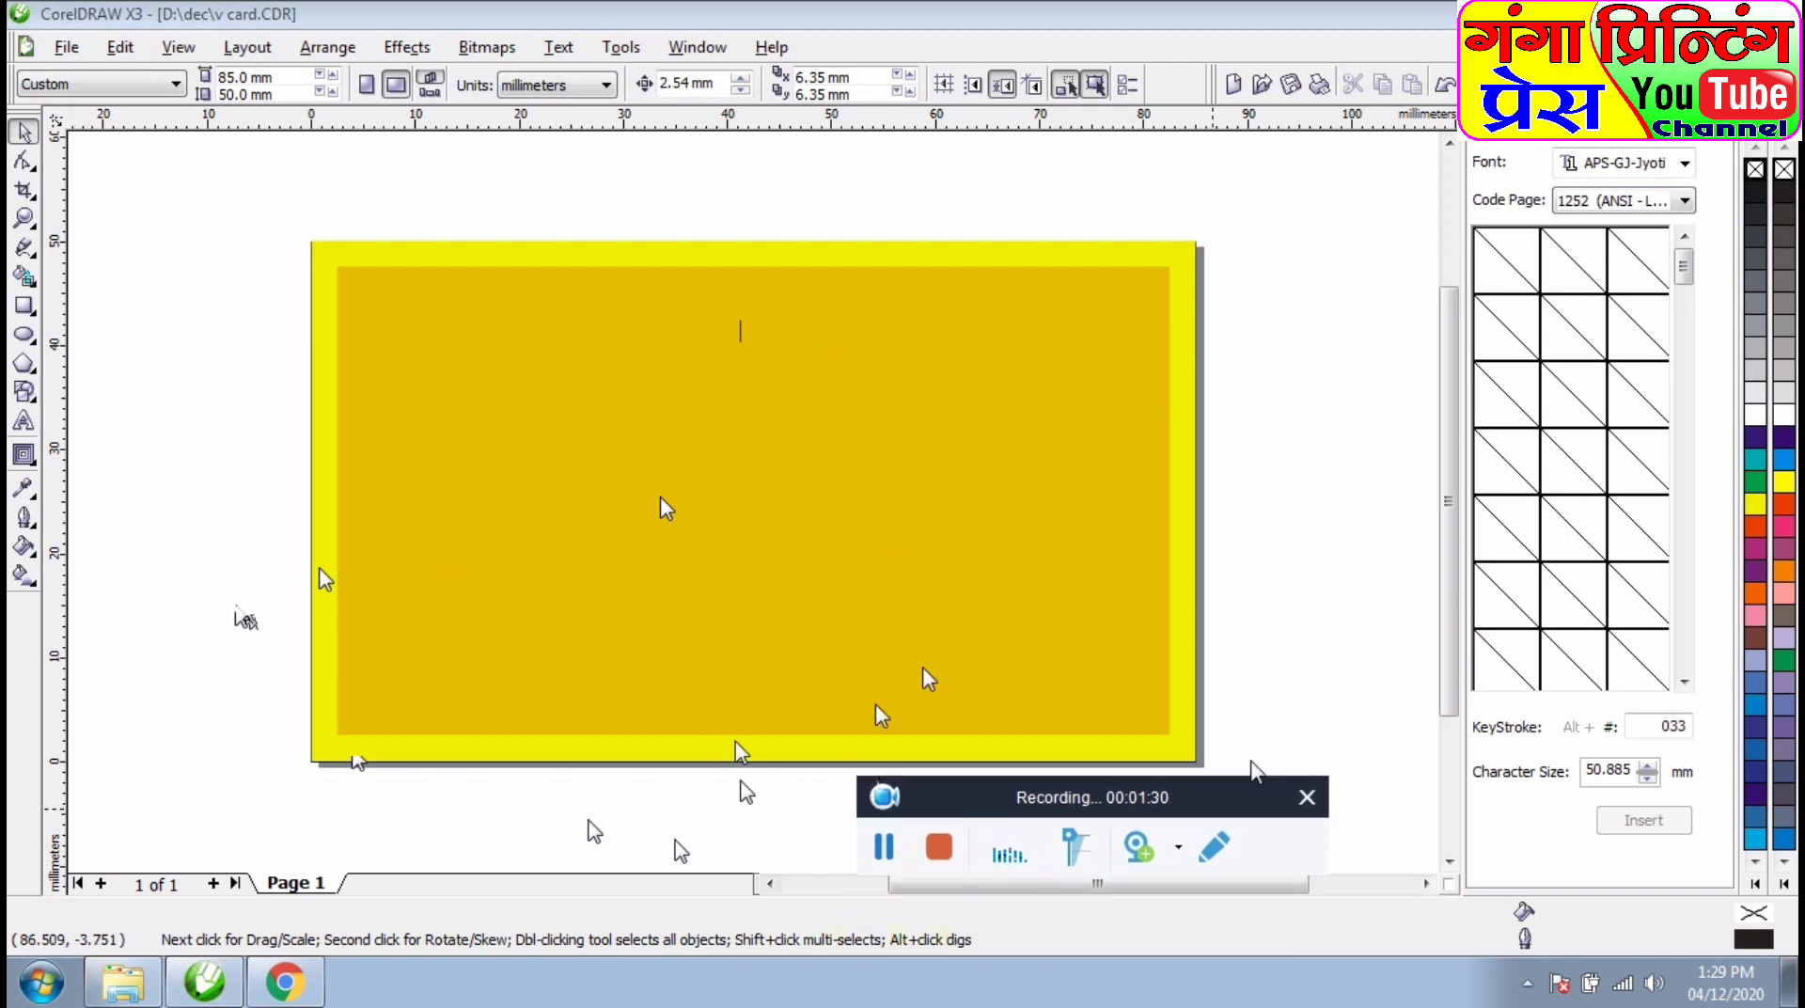
{"action": "left_click", "coordinate": [884, 846]}
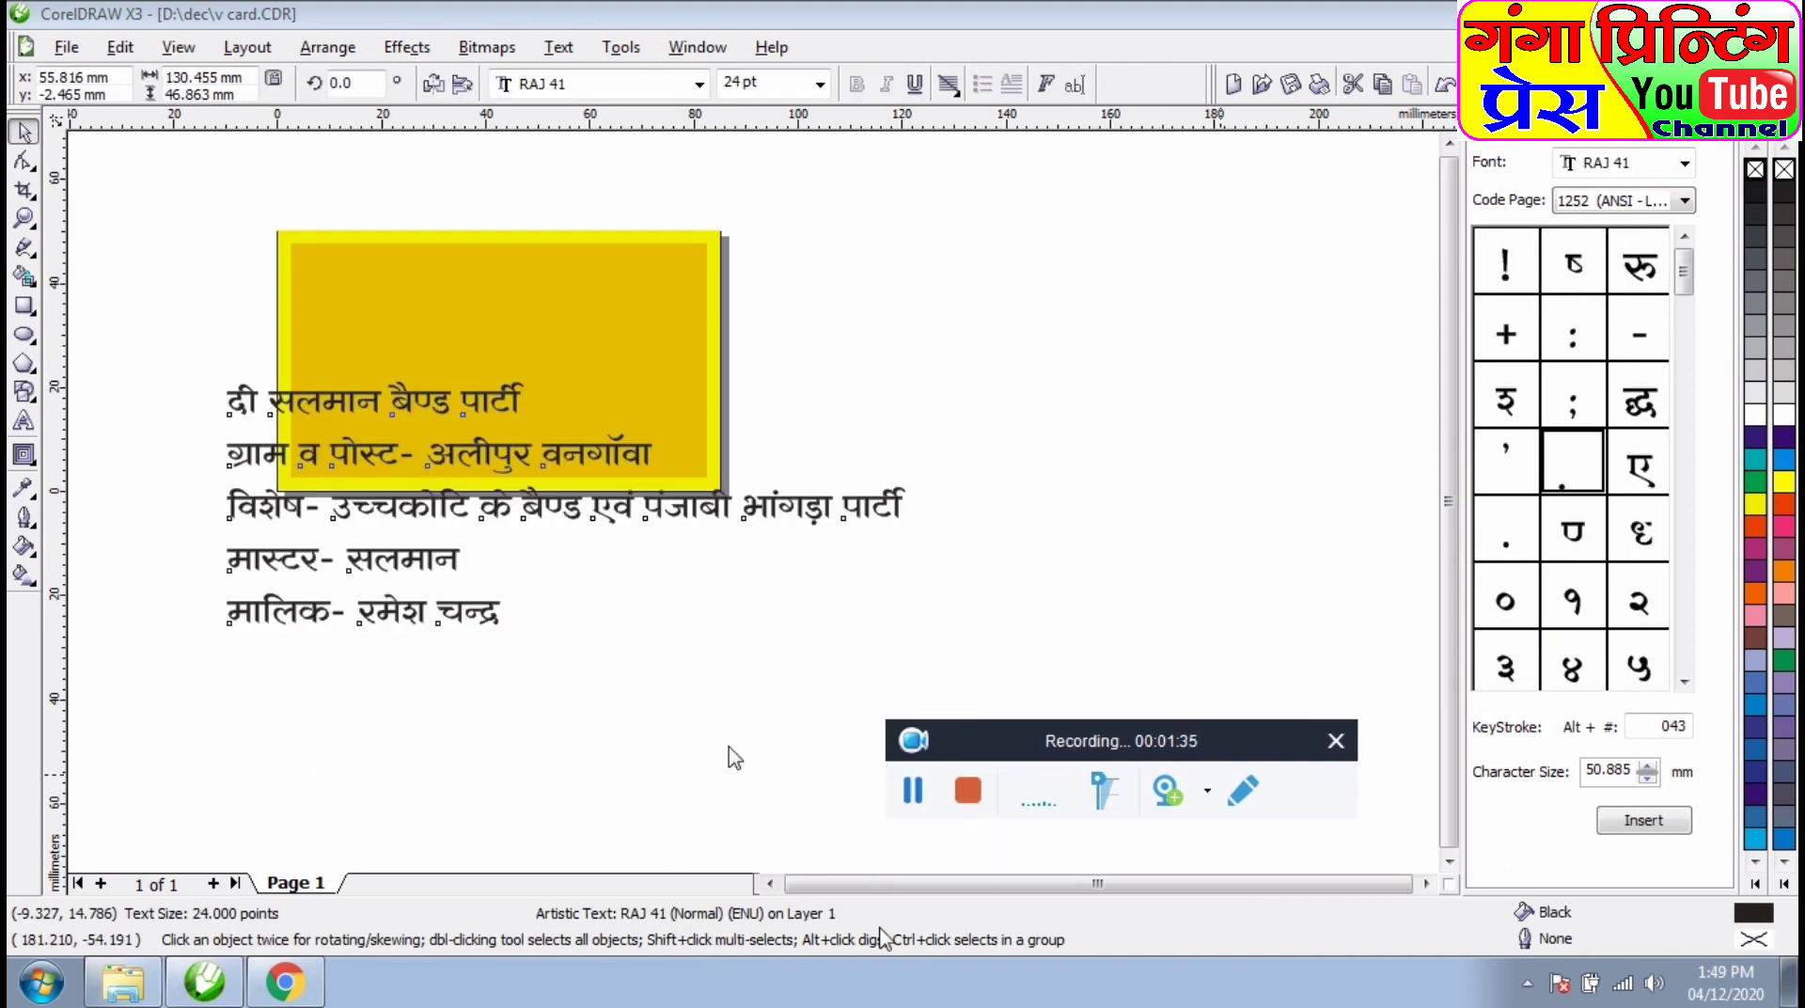
- Set the five-line Hindi text block to 14 pt and place it below the card
{"action": "left_click", "coordinate": [244, 399]}
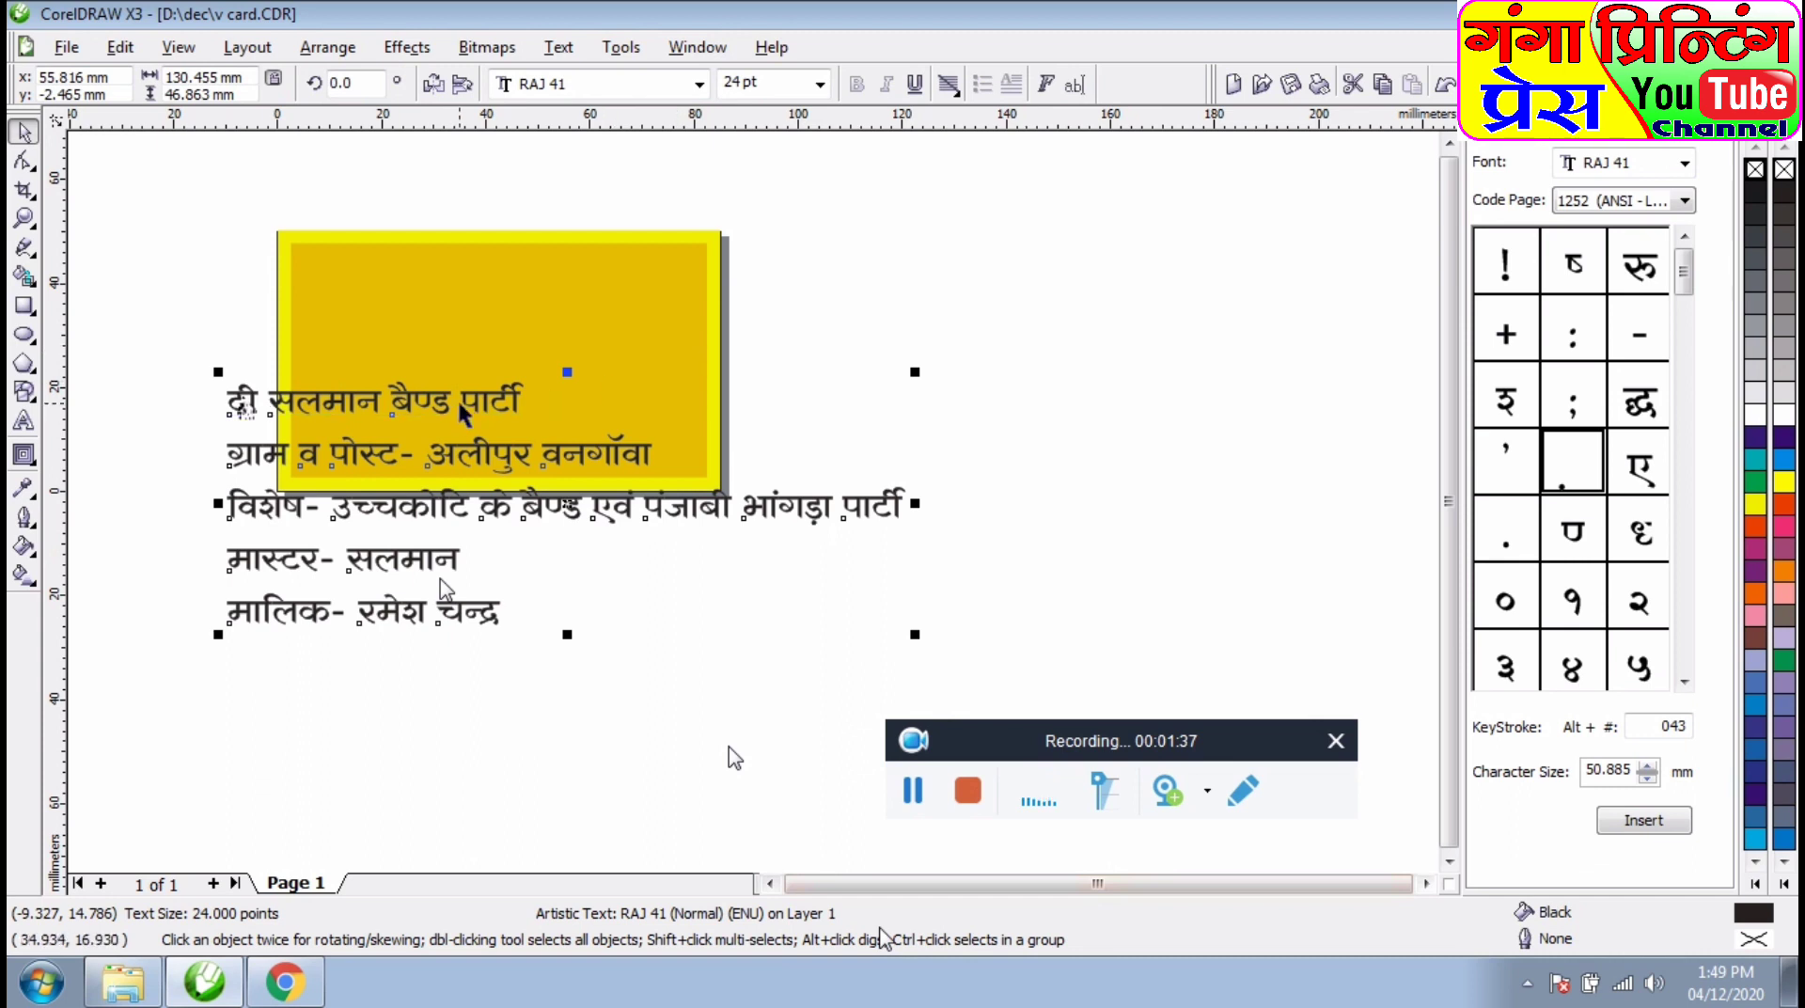
{"action": "left_click_drag", "start_coordinate": [447, 589], "coordinate": [757, 484]}
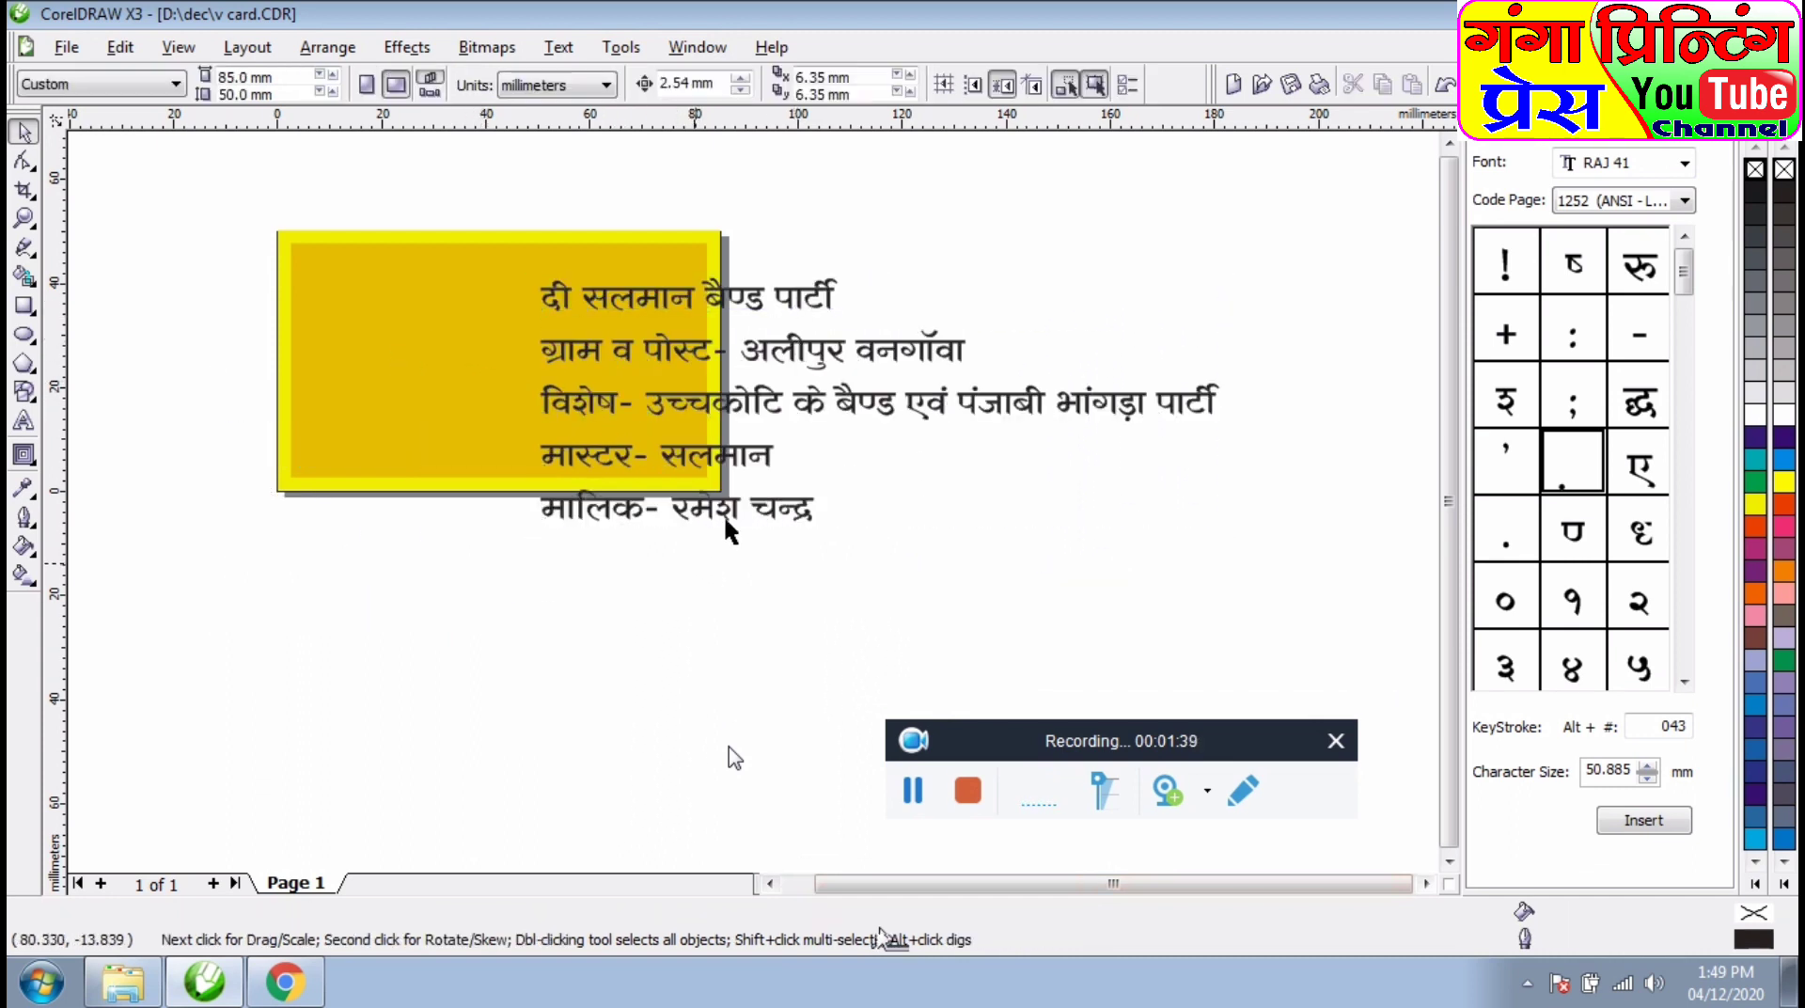
{"action": "left_click", "coordinate": [821, 85]}
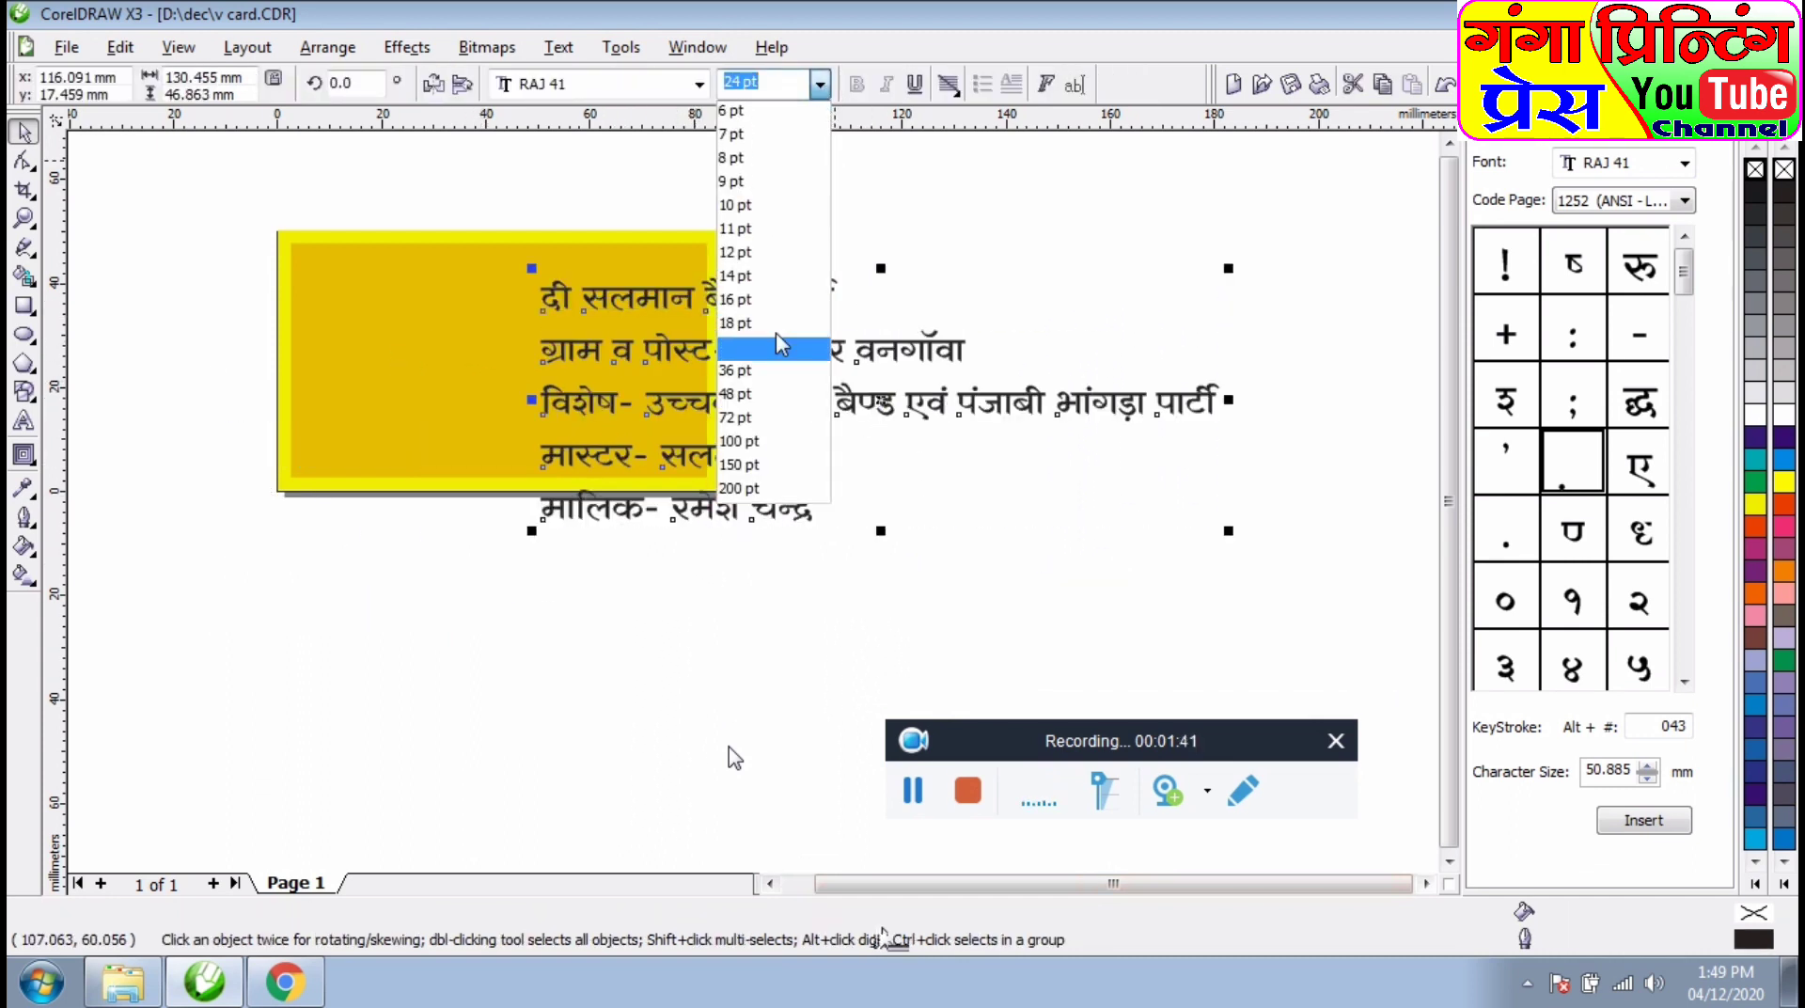
{"action": "left_click", "coordinate": [758, 302]}
{"action": "left_click_drag", "start_coordinate": [758, 303], "coordinate": [537, 294]}
{"action": "left_click_drag", "start_coordinate": [409, 325], "coordinate": [394, 528]}
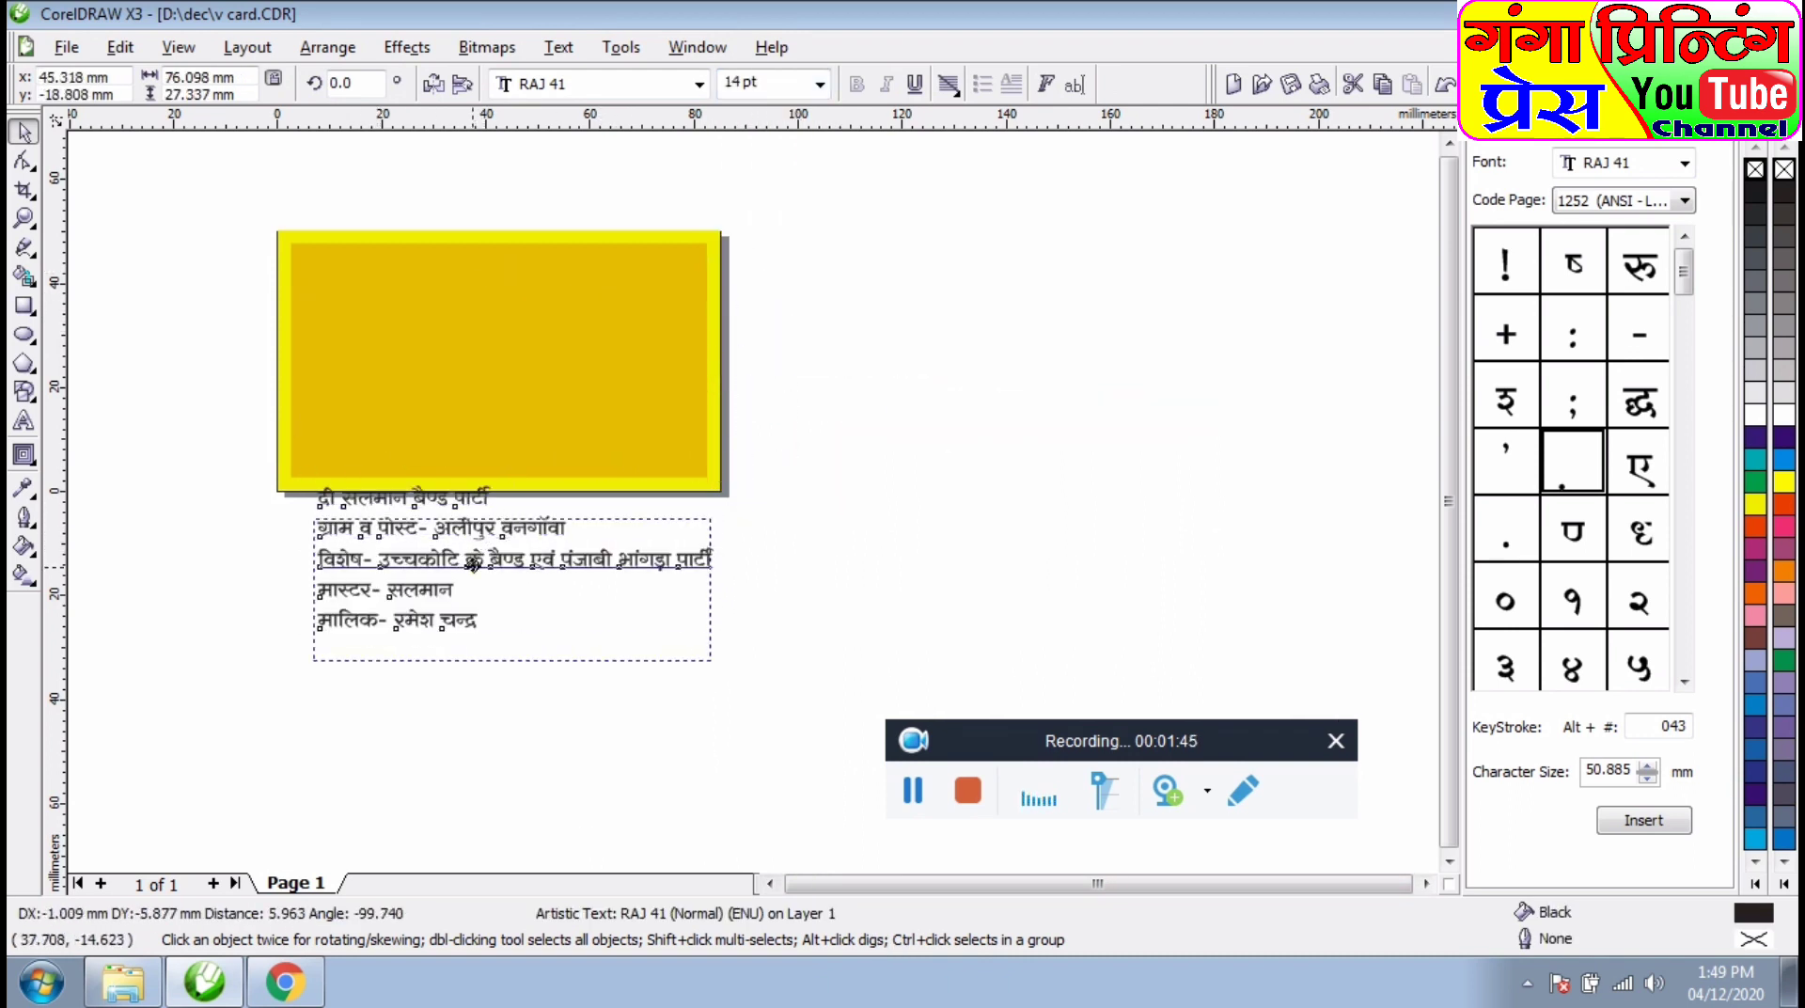
{"action": "left_click_drag", "start_coordinate": [501, 556], "coordinate": [453, 626]}
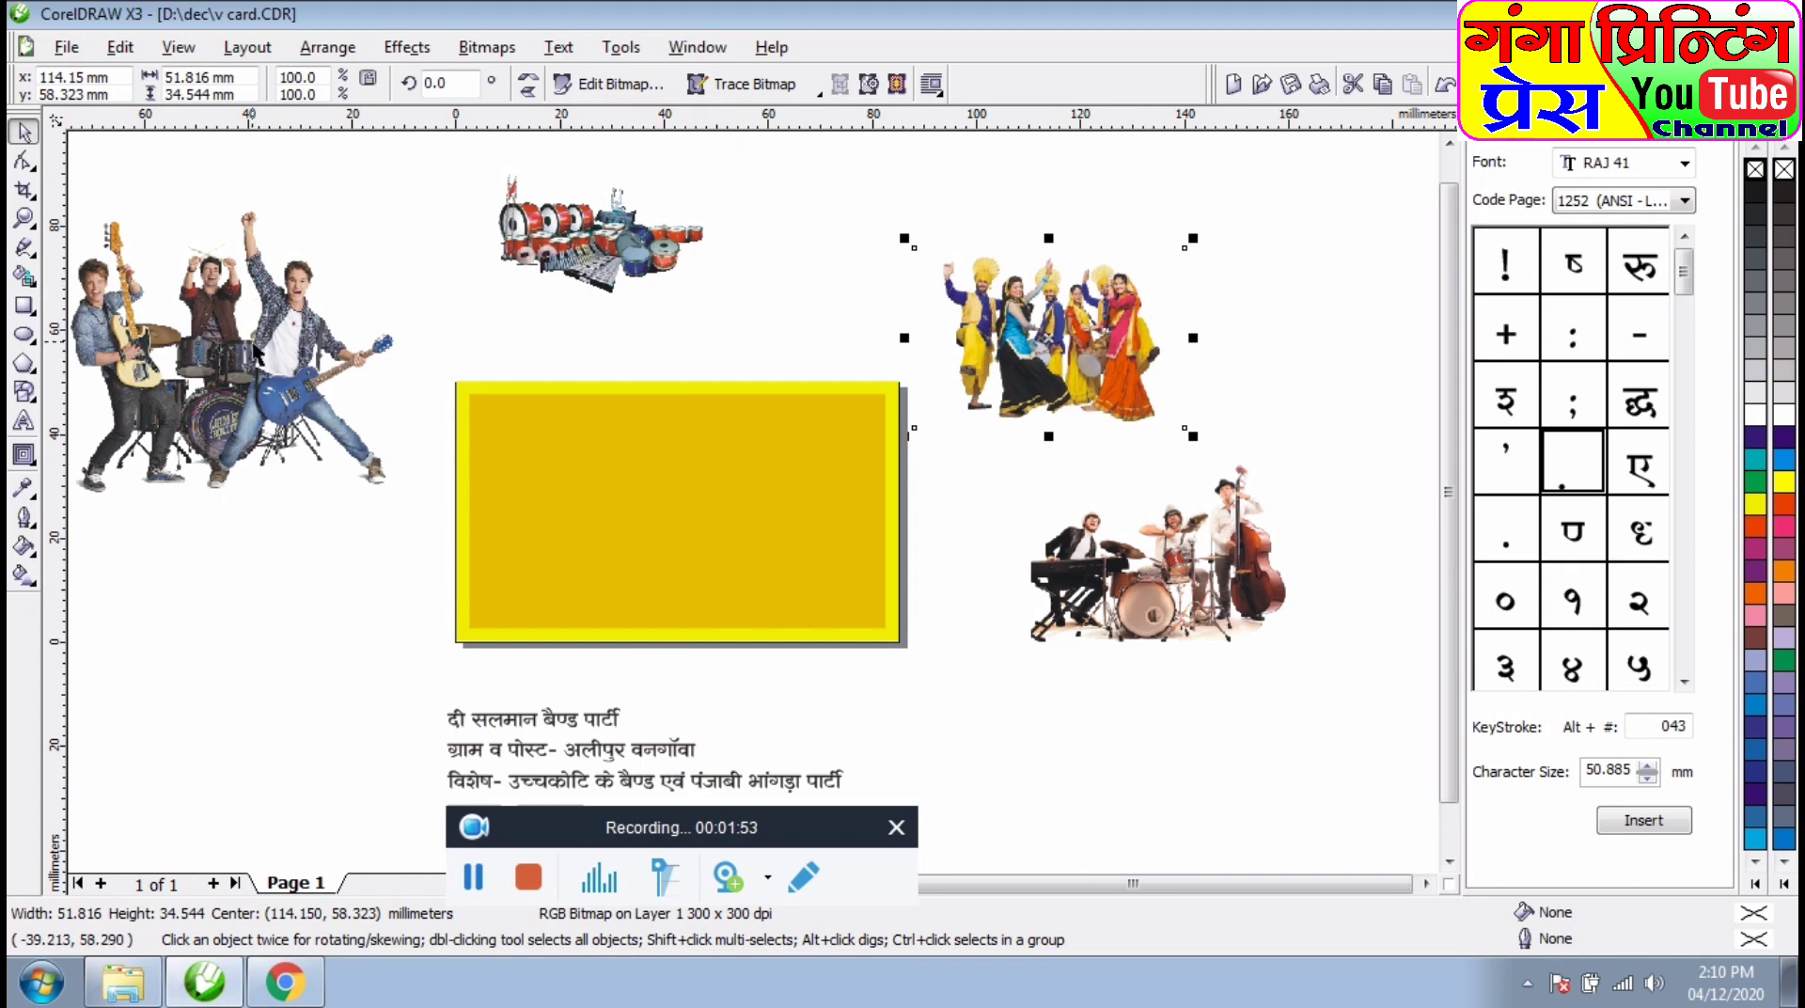
- Move the guitar band, bhangra dancers and keyboard band images closer around the card's upper edge and side
{"action": "left_click_drag", "start_coordinate": [256, 353], "coordinate": [329, 242]}
{"action": "left_click_drag", "start_coordinate": [1063, 373], "coordinate": [916, 263]}
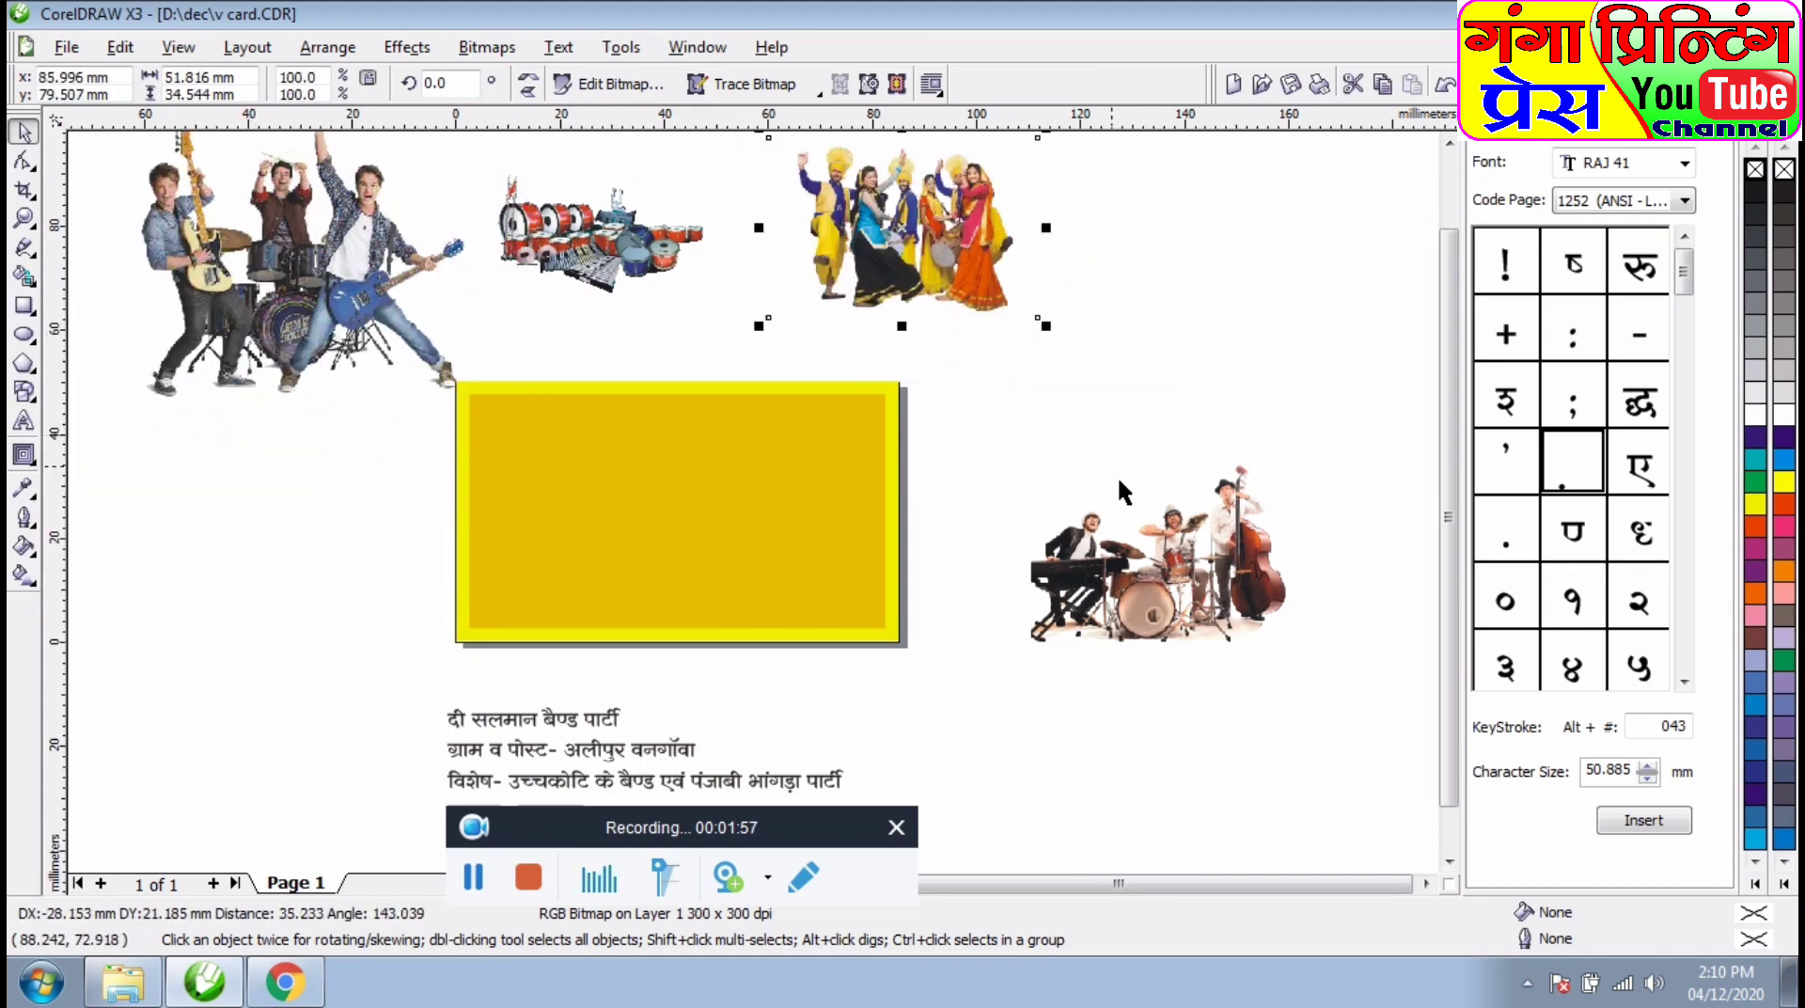
{"action": "left_click_drag", "start_coordinate": [1156, 554], "coordinate": [1081, 410]}
{"action": "left_click", "coordinate": [516, 450]}
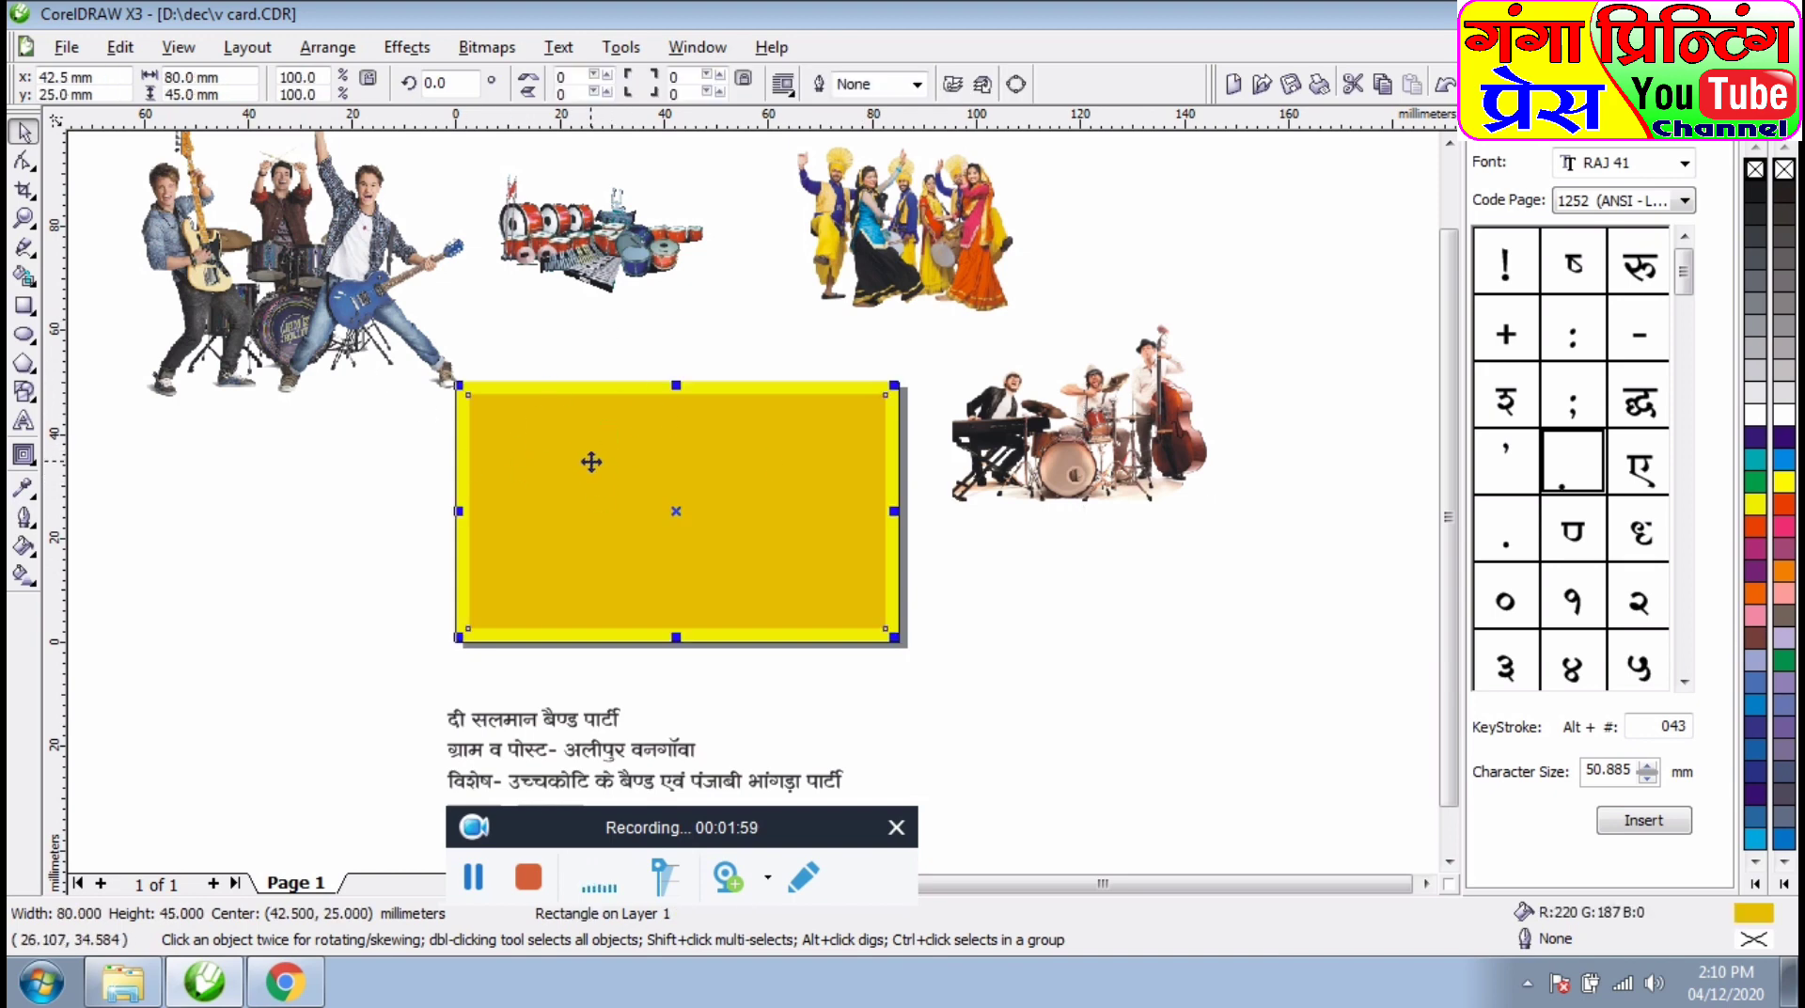
{"action": "scroll", "coordinate": [589, 475], "scroll_direction": "up", "scroll_amount": 1}
{"action": "scroll", "coordinate": [877, 555], "scroll_direction": "down", "scroll_amount": 1}
{"action": "left_click", "coordinate": [789, 802]}
{"action": "left_click_drag", "start_coordinate": [800, 821], "coordinate": [810, 837]}
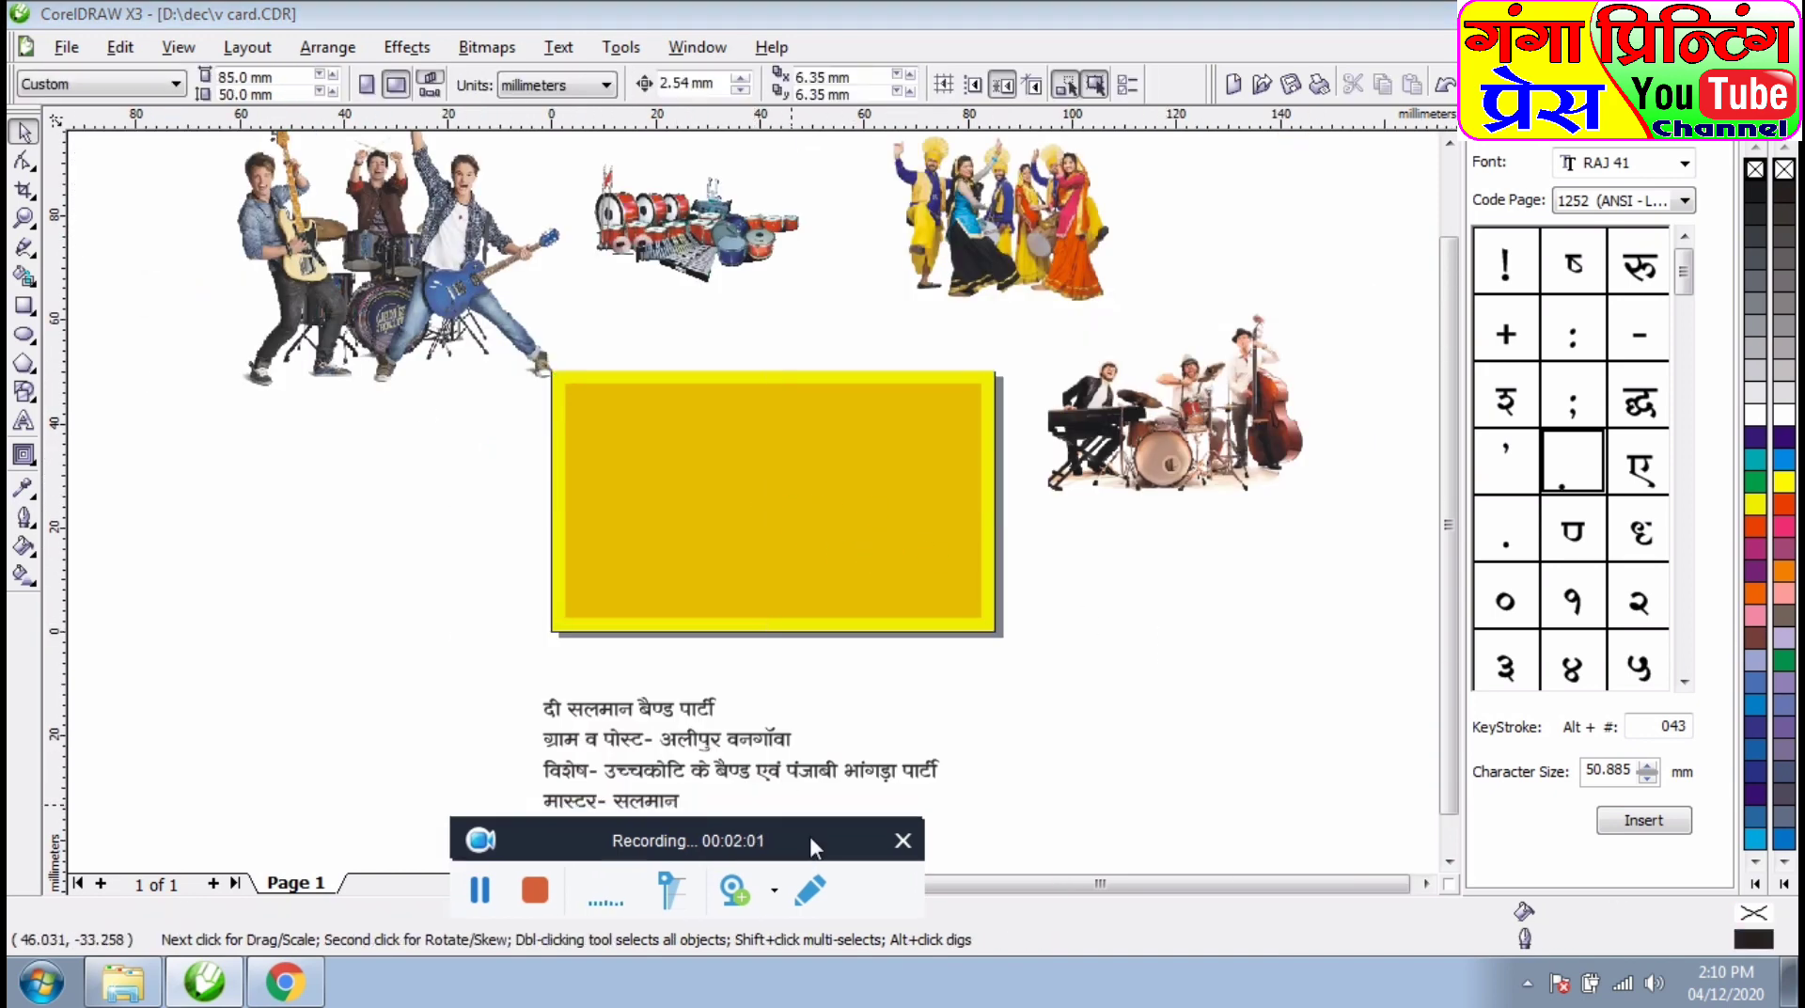
{"action": "left_click", "coordinate": [801, 529]}
{"action": "left_click", "coordinate": [804, 541]}
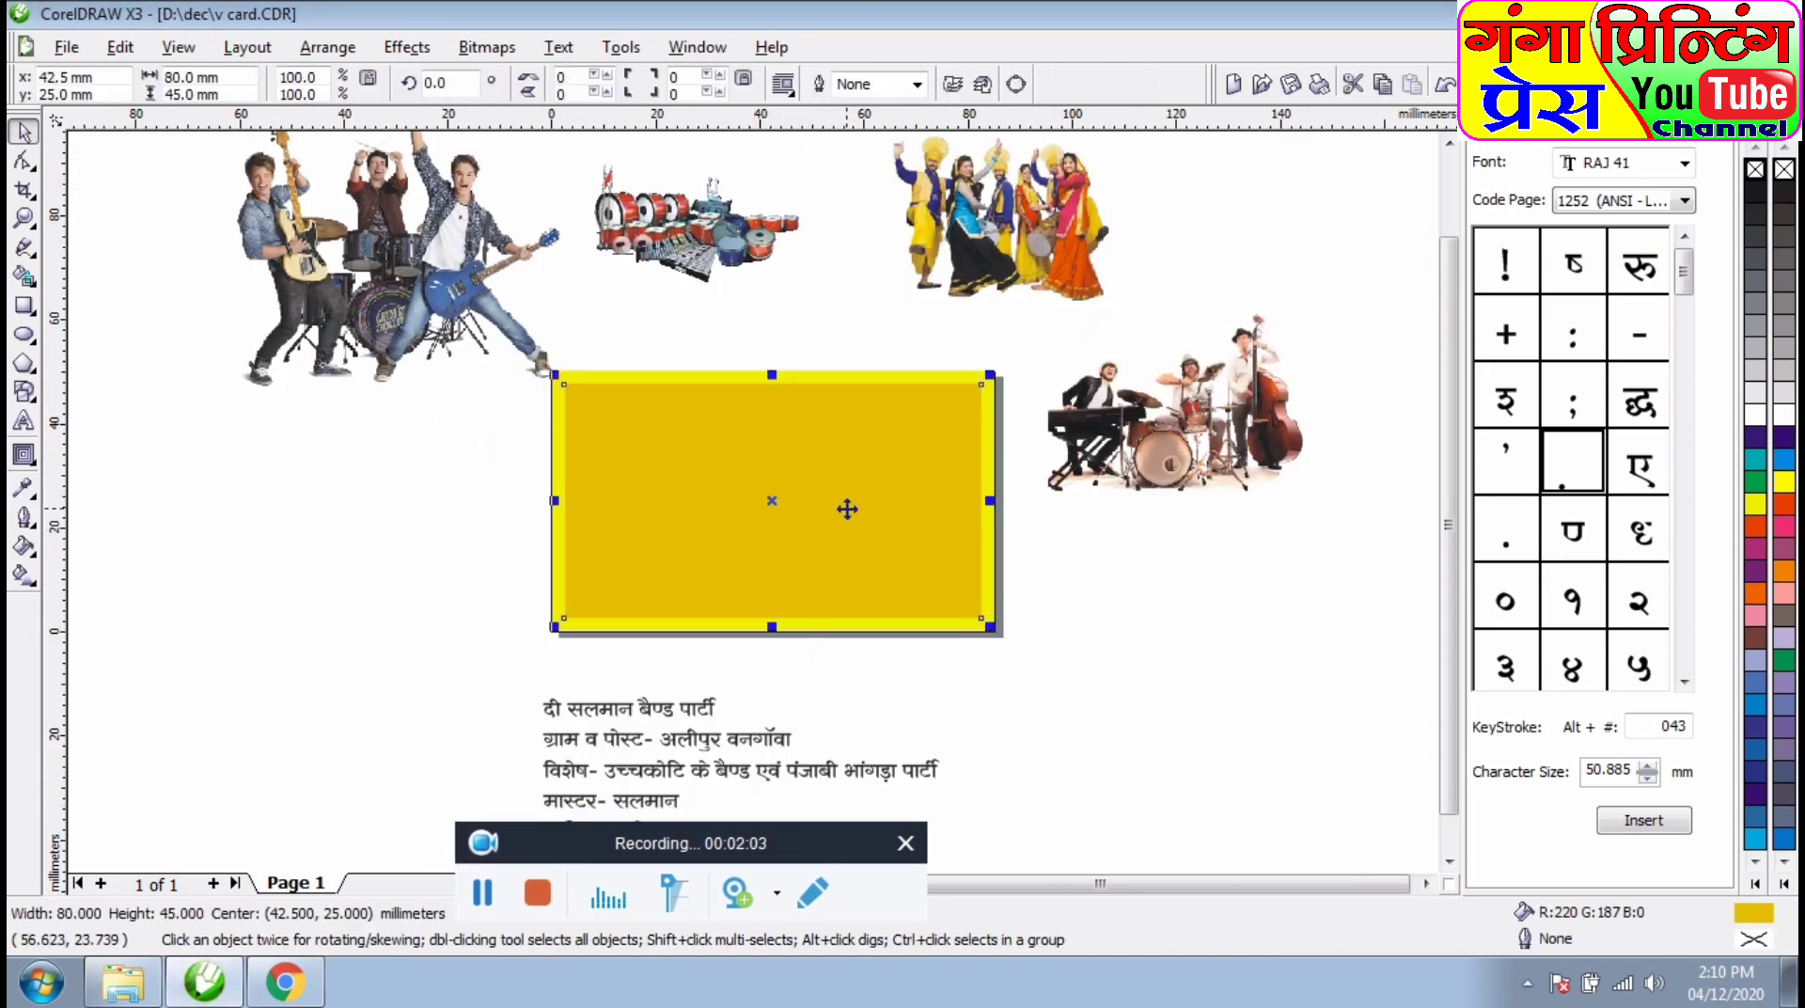
{"action": "left_click", "coordinate": [1166, 656]}
- Recolour the card by filling the outer rectangle with red and the inner rectangle with light grey
{"action": "left_click", "coordinate": [944, 371]}
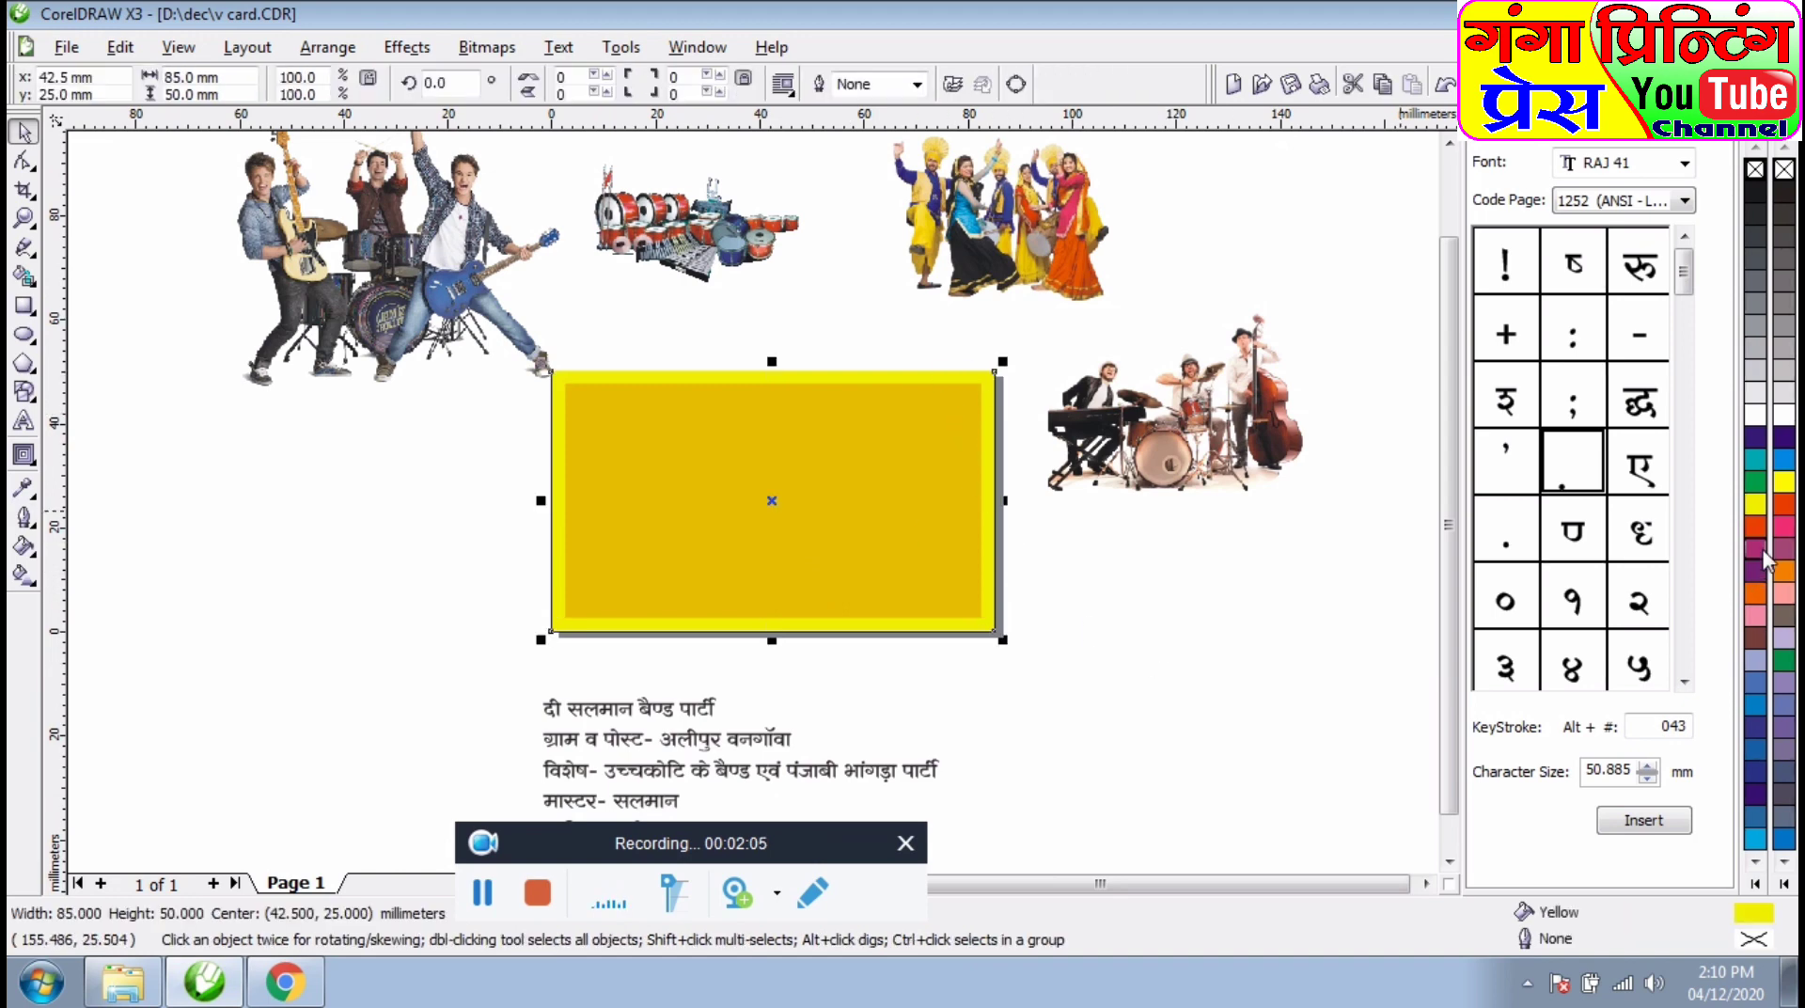
{"action": "right_click", "coordinate": [1756, 529]}
{"action": "left_click", "coordinate": [1086, 585]}
{"action": "left_click", "coordinate": [1755, 413]}
{"action": "left_click", "coordinate": [1056, 330]}
{"action": "left_click", "coordinate": [752, 534]}
{"action": "left_click", "coordinate": [1755, 395]}
{"action": "left_click", "coordinate": [1063, 573]}
- Draw a near-circular ellipse about 41 mm wide and 41 mm high inside the left half of the card
{"action": "scroll", "coordinate": [968, 483], "scroll_direction": "up", "scroll_amount": 1}
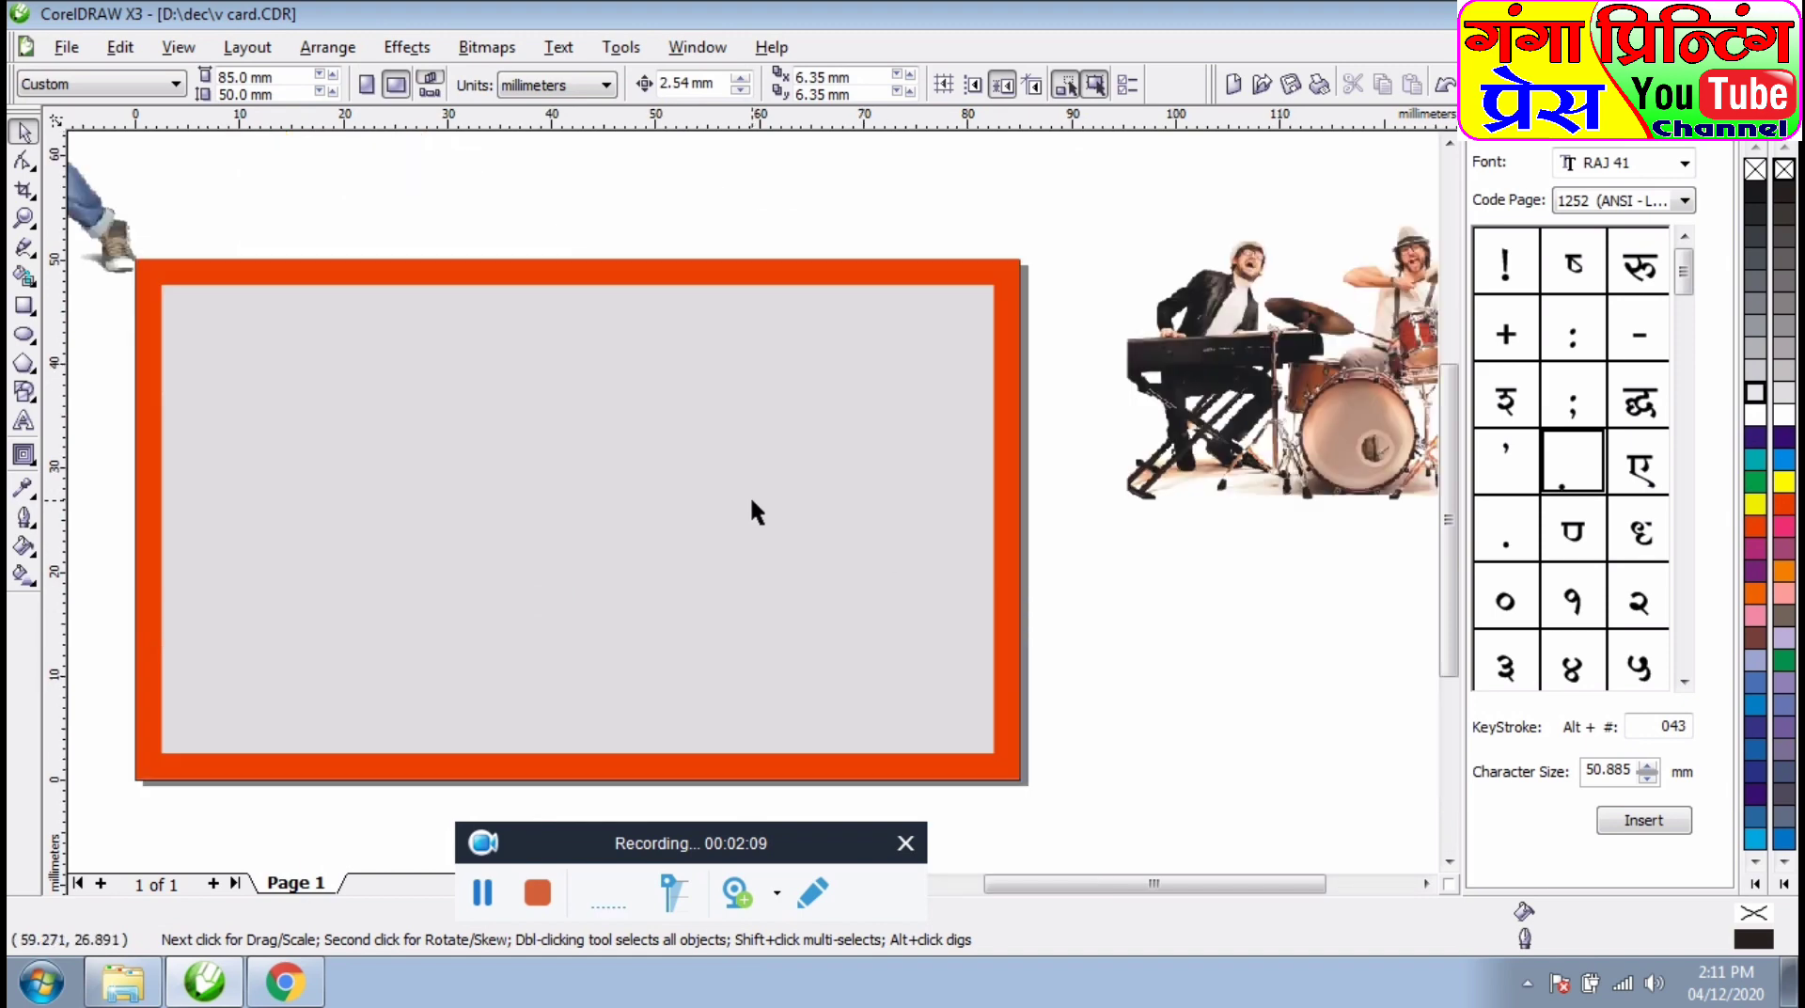
{"action": "left_click", "coordinate": [25, 335]}
{"action": "left_click_drag", "start_coordinate": [184, 299], "coordinate": [612, 725]}
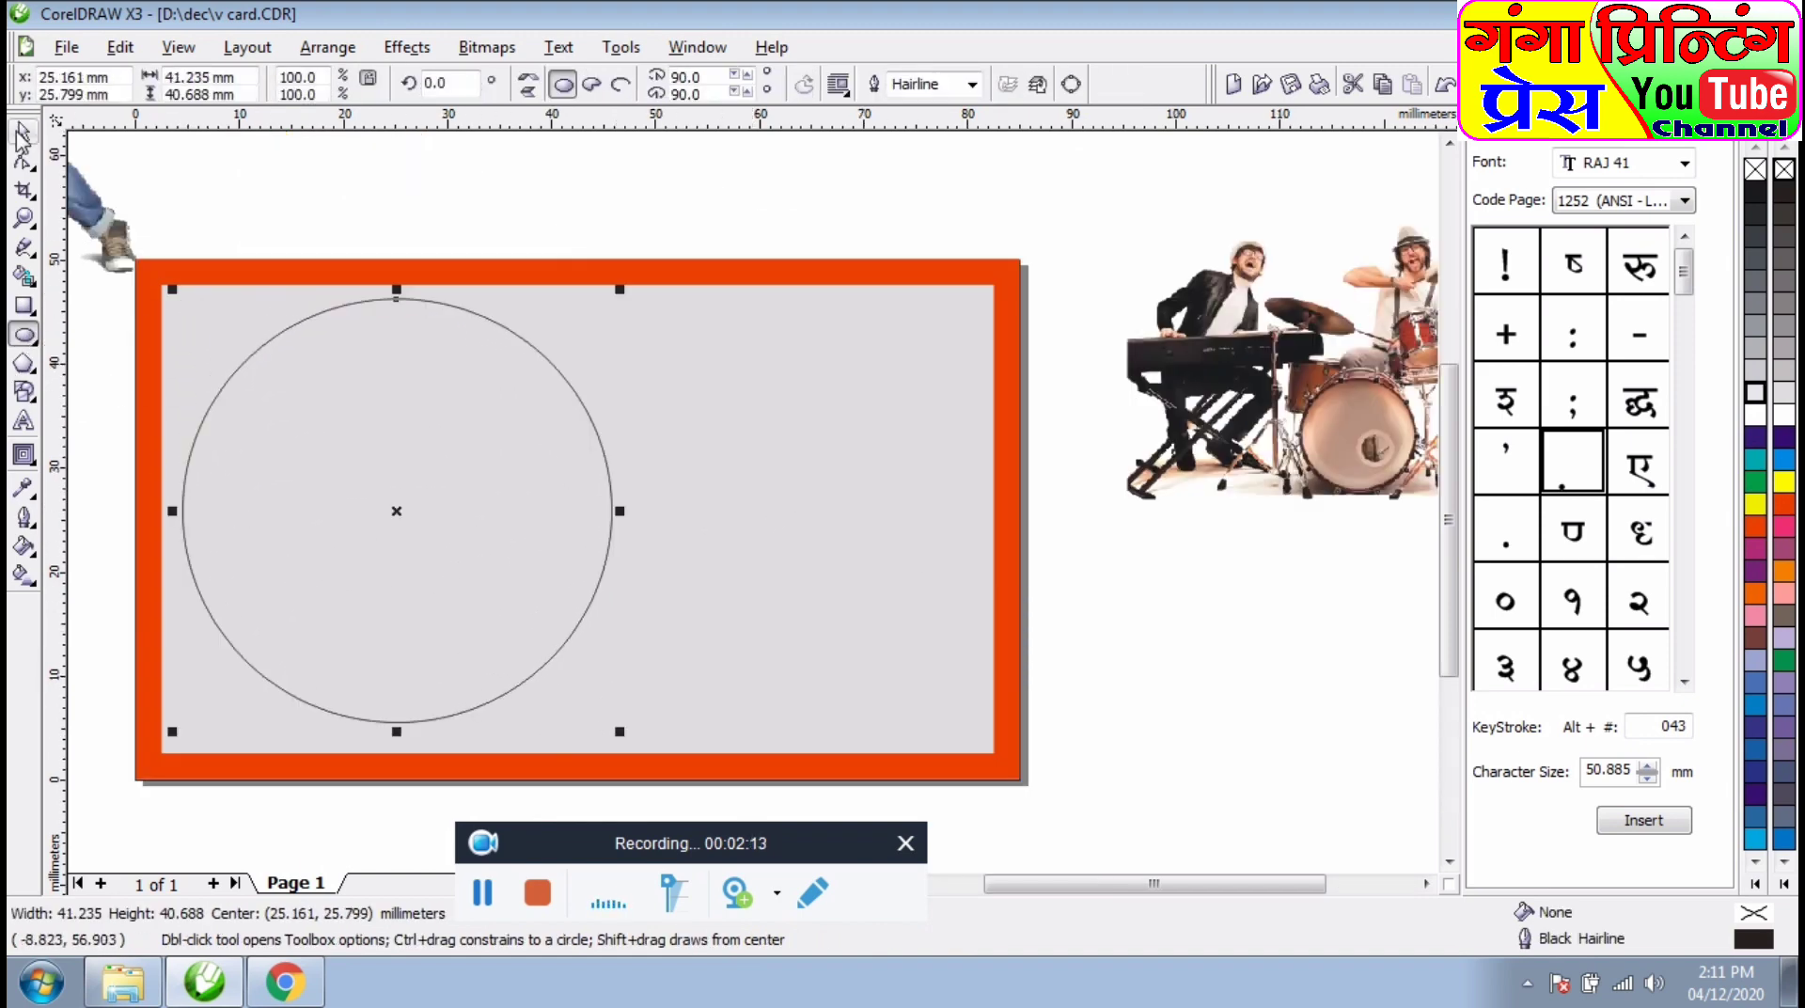
{"action": "left_click", "coordinate": [22, 134]}
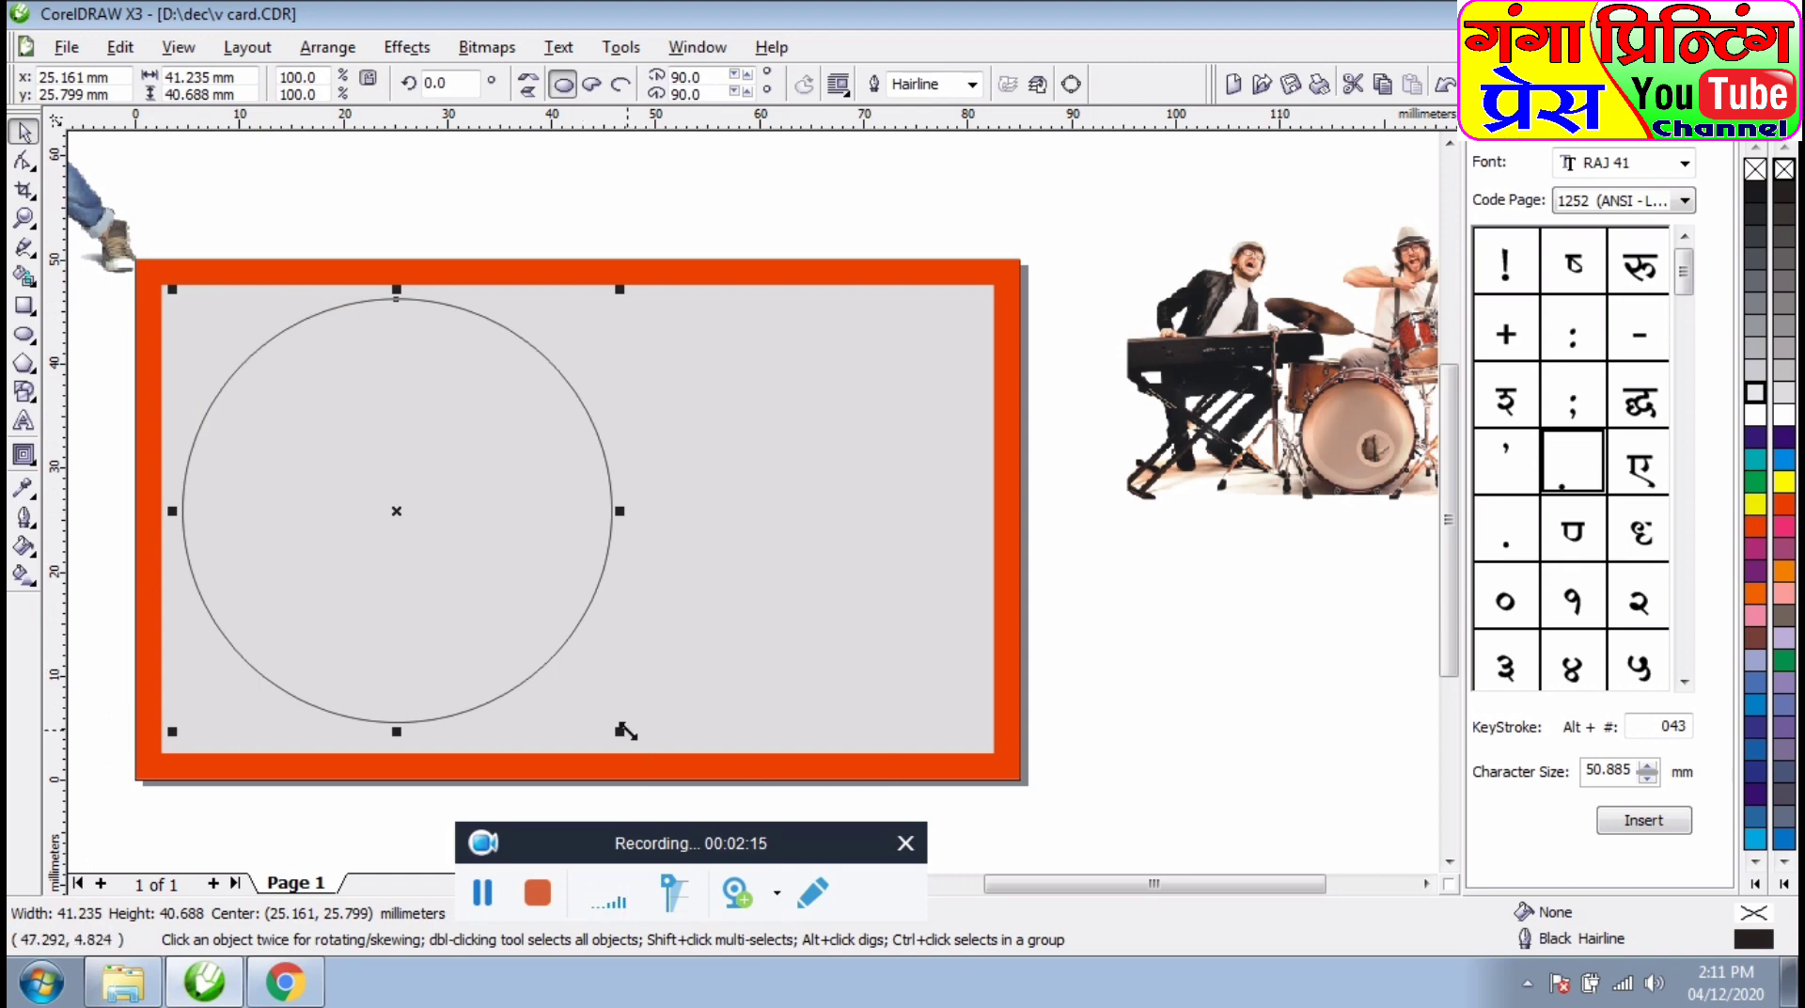
- Fill the circle with progressively smaller concentric copies around the same centre and group them
{"action": "left_click_drag", "start_coordinate": [622, 738], "coordinate": [430, 546]}
{"action": "left_click_drag", "start_coordinate": [430, 546], "coordinate": [427, 543]}
{"action": "left_click", "coordinate": [483, 892]}
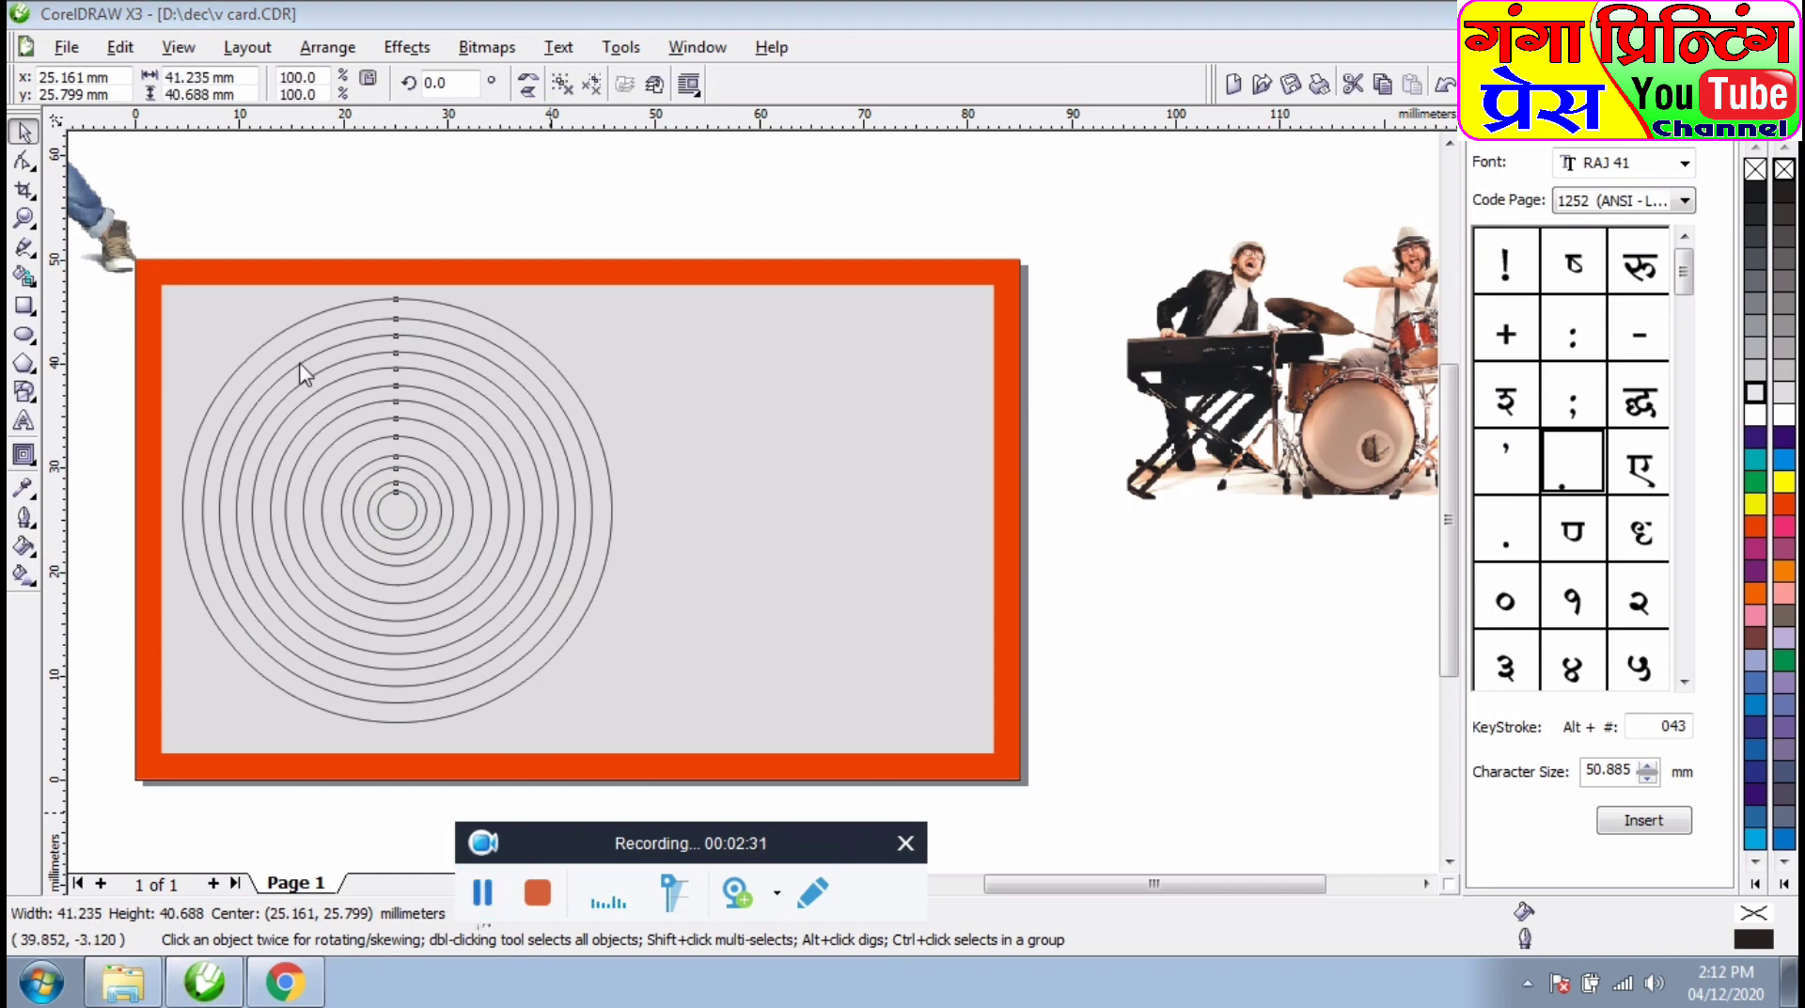
- Scale the concentric ring group down to about 13.4 mm wide in the card's upper-left corner and place a copy beside it
{"action": "left_click_drag", "start_coordinate": [825, 172], "coordinate": [75, 773]}
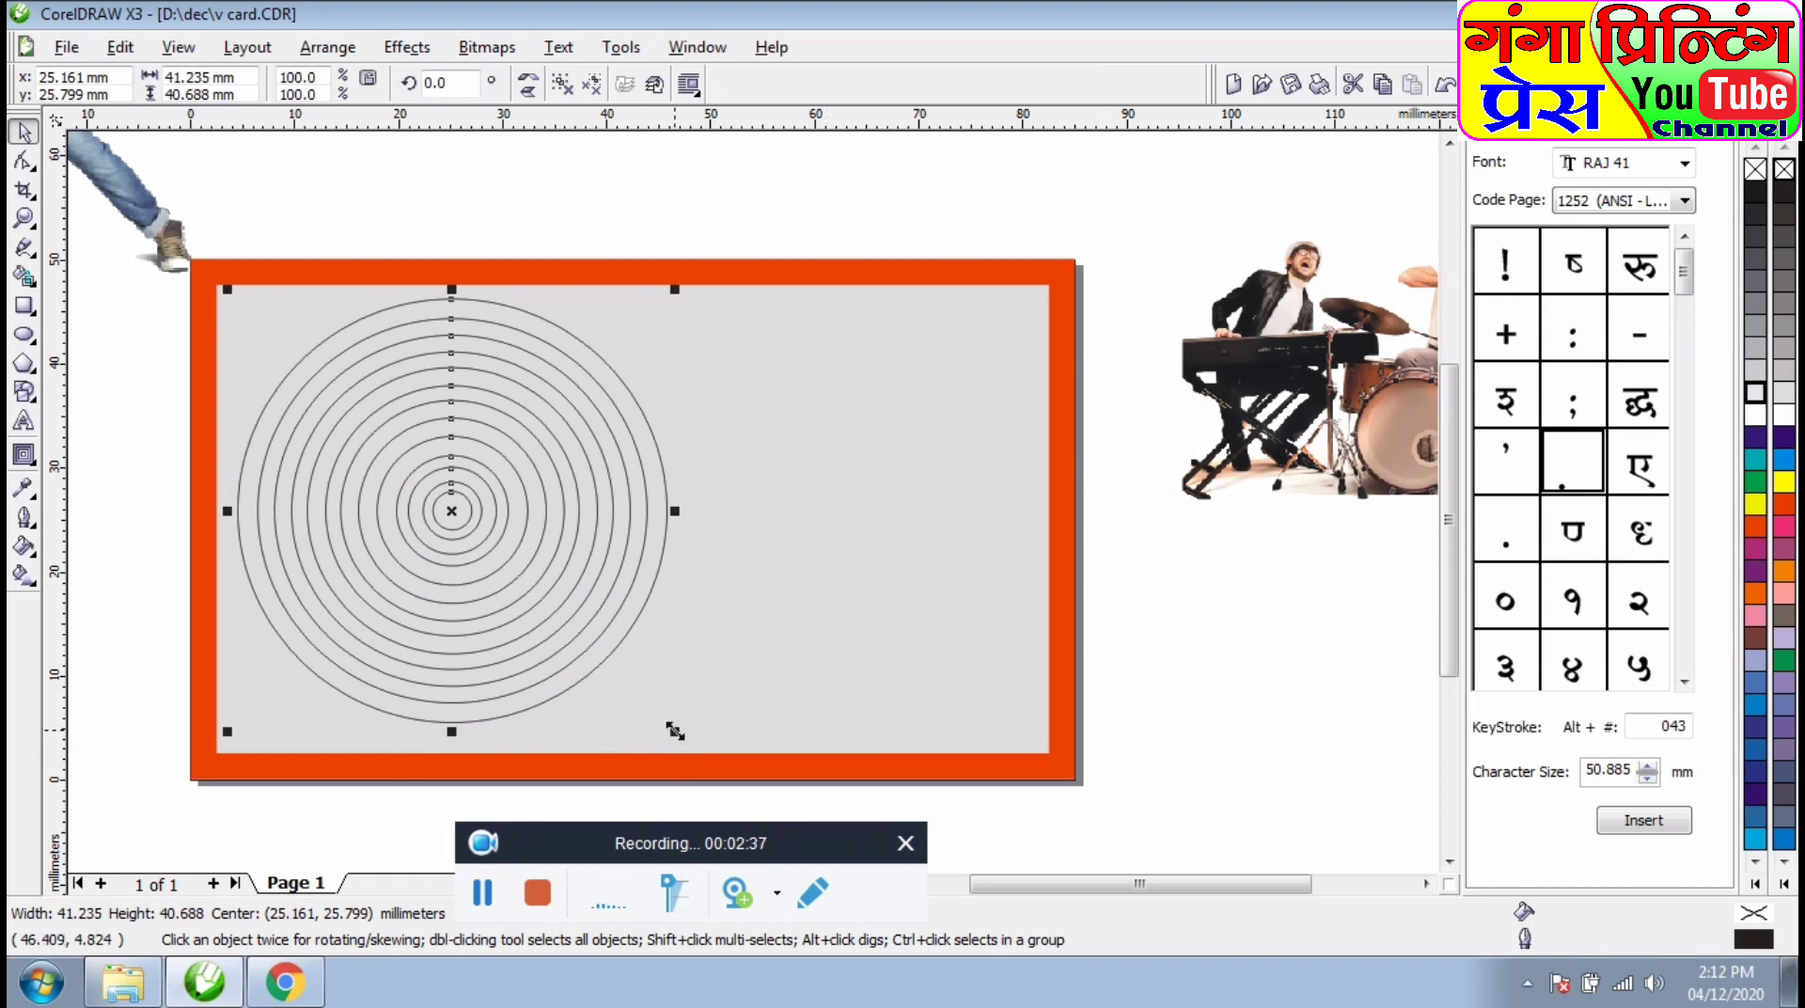
{"action": "left_click_drag", "start_coordinate": [677, 735], "coordinate": [385, 447]}
{"action": "left_click_drag", "start_coordinate": [326, 382], "coordinate": [430, 361]}
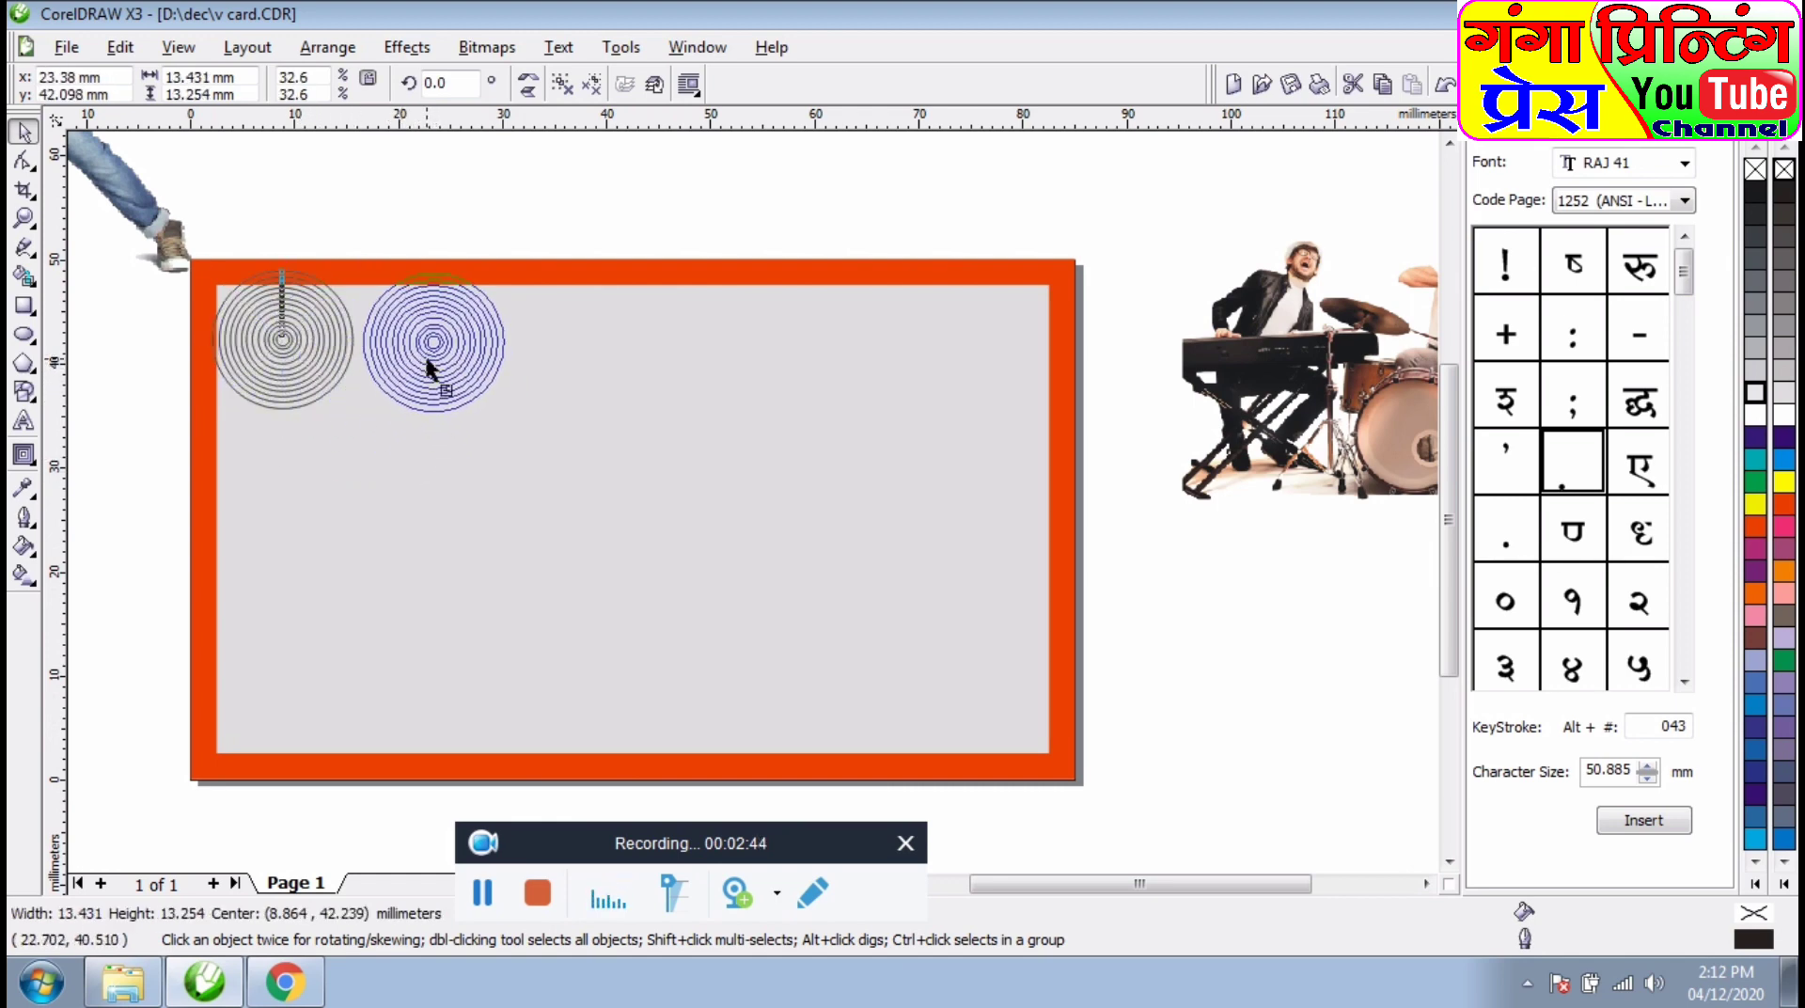
- Apply a linear transparency to the ring group in the card's upper-left corner and stretch the fade far beyond the rings
{"action": "left_click", "coordinate": [23, 454]}
{"action": "left_click", "coordinate": [246, 471]}
{"action": "left_click", "coordinate": [296, 305]}
{"action": "left_click_drag", "start_coordinate": [296, 304], "coordinate": [189, 461]}
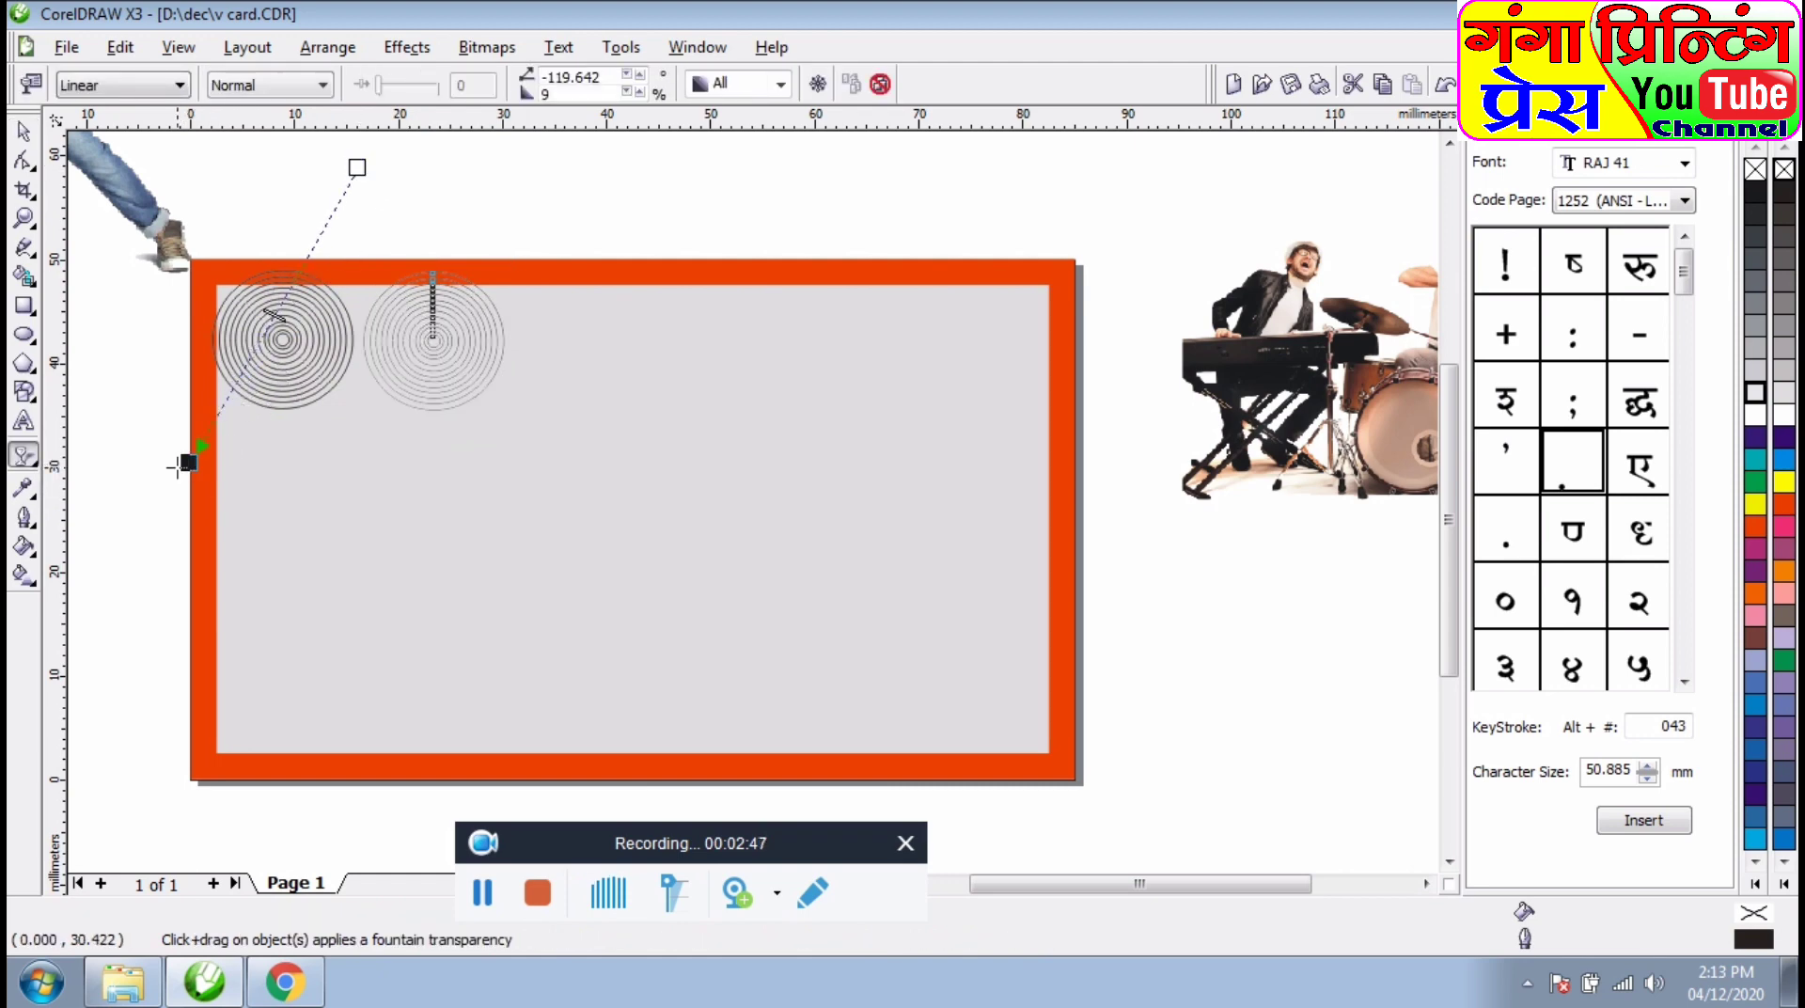
{"action": "left_click_drag", "start_coordinate": [358, 167], "coordinate": [1030, 161]}
{"action": "left_click_drag", "start_coordinate": [189, 462], "coordinate": [51, 498]}
{"action": "scroll", "coordinate": [488, 374], "scroll_direction": "down", "scroll_amount": 1}
{"action": "scroll", "coordinate": [835, 523], "scroll_direction": "up", "scroll_amount": 2}
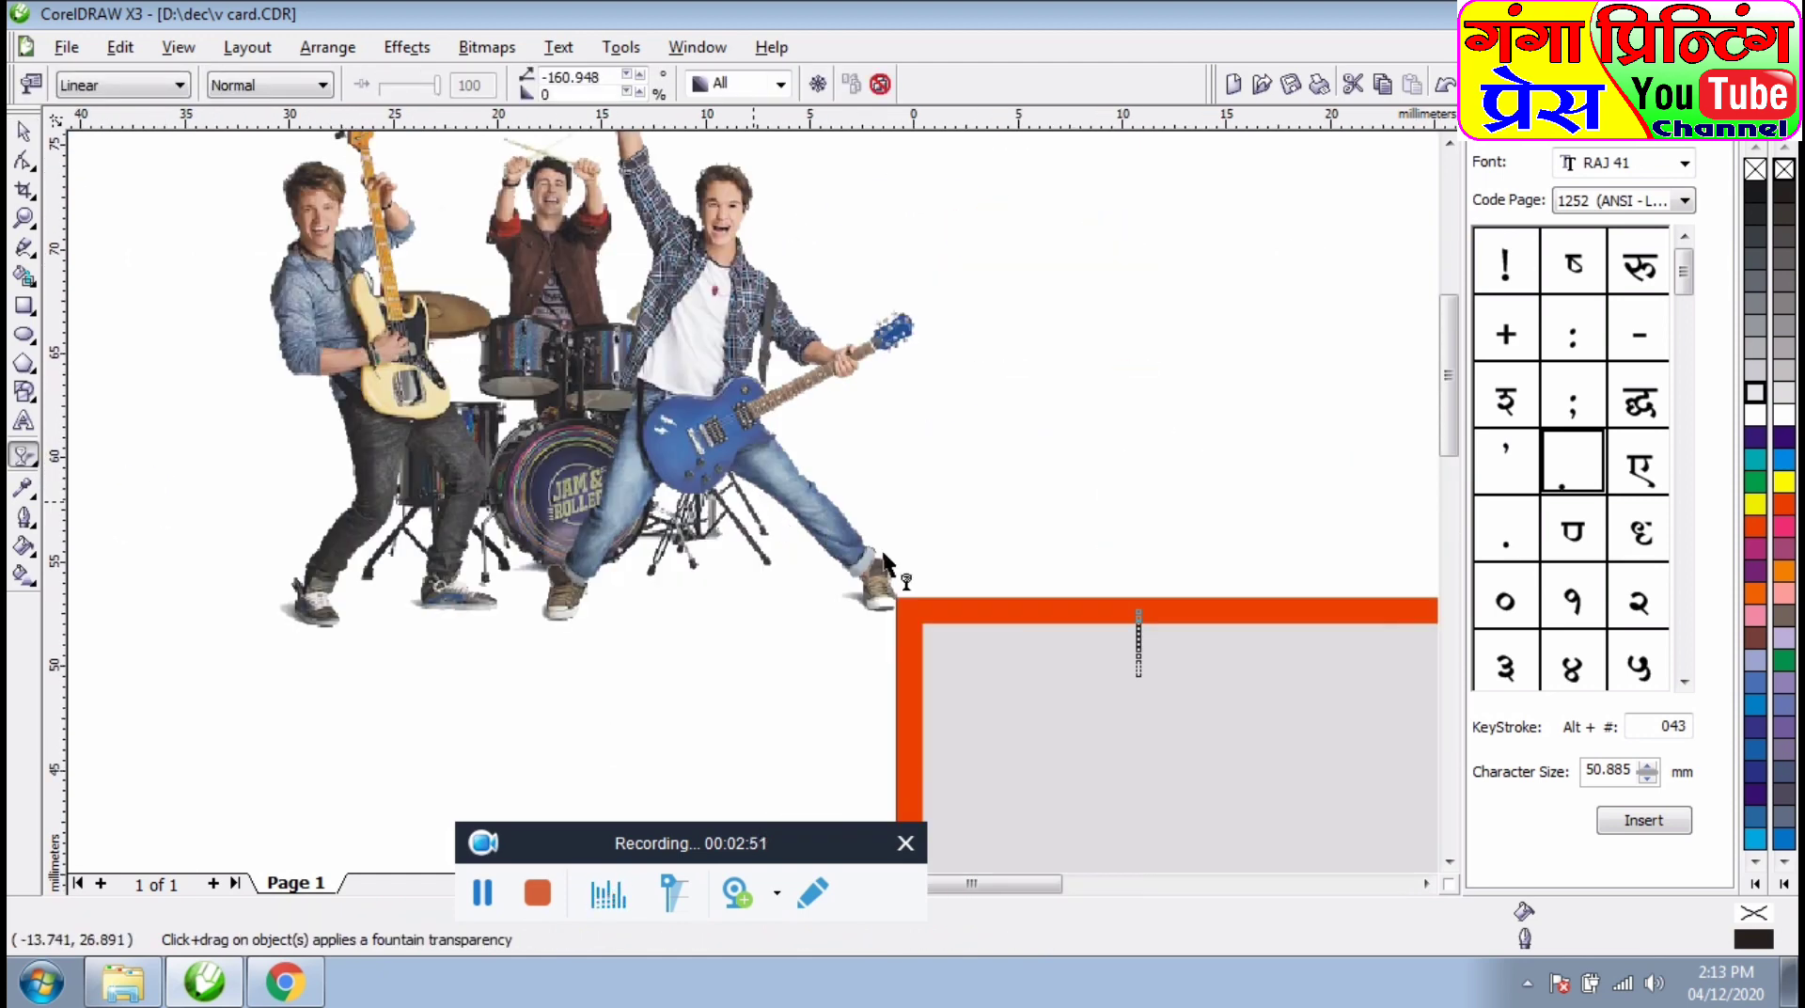
- Scatter overlapping copies of the faded ring group until they cover the whole card
{"action": "double_click", "coordinate": [1426, 884]}
{"action": "triple_click", "coordinate": [1450, 865]}
{"action": "left_click", "coordinate": [1449, 860]}
{"action": "left_click", "coordinate": [24, 131]}
{"action": "right_click", "coordinate": [743, 559]}
{"action": "left_click", "coordinate": [779, 298]}
{"action": "left_click_drag", "start_coordinate": [1093, 556], "coordinate": [1034, 671]}
{"action": "scroll", "coordinate": [710, 438], "scroll_direction": "down", "scroll_amount": 1}
{"action": "right_click", "coordinate": [1034, 671]}
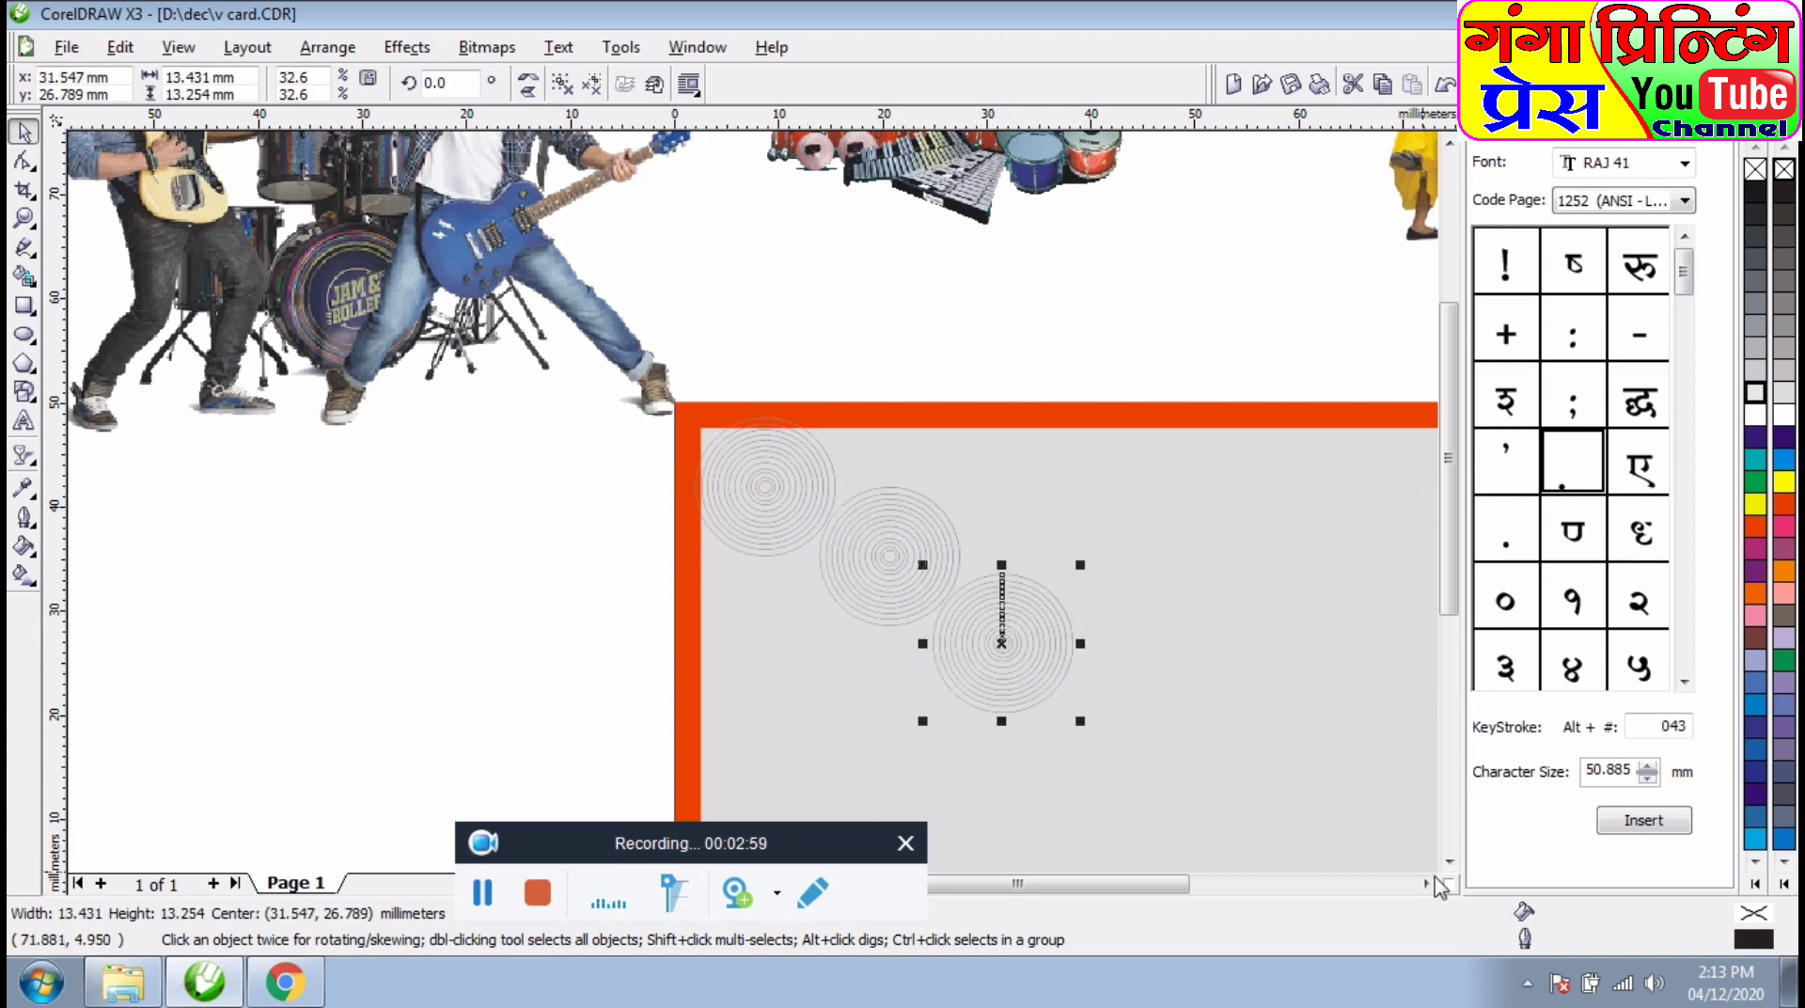
{"action": "left_click", "coordinate": [1449, 860]}
{"action": "left_click", "coordinate": [1449, 861]}
{"action": "left_click_drag", "start_coordinate": [1021, 446], "coordinate": [1150, 378]}
{"action": "right_click", "coordinate": [1150, 378]}
{"action": "left_click_drag", "start_coordinate": [1146, 373], "coordinate": [1269, 300]}
{"action": "right_click", "coordinate": [1270, 299]}
{"action": "left_click_drag", "start_coordinate": [1269, 301], "coordinate": [1136, 222]}
{"action": "left_click", "coordinate": [482, 891]}
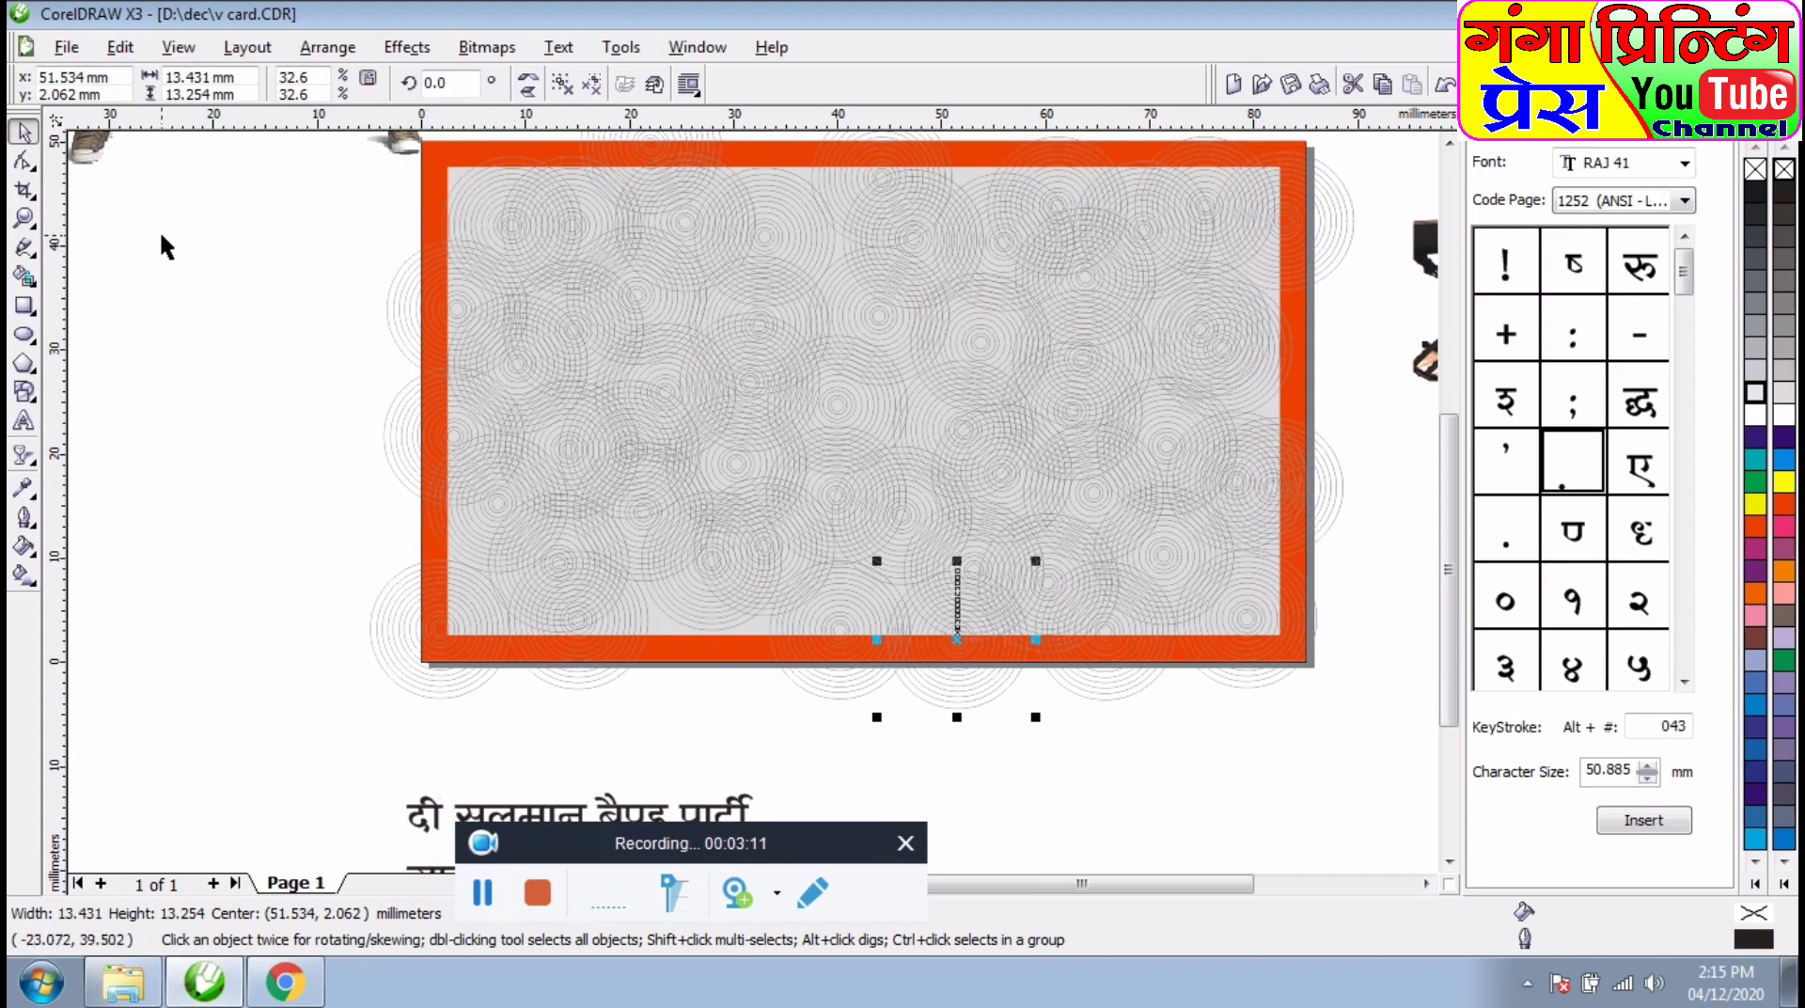
- Move the light grey inner rectangle up and to the left, offset from the red rectangle
{"action": "left_click", "coordinate": [284, 331]}
{"action": "scroll", "coordinate": [670, 282], "scroll_direction": "up", "scroll_amount": 1}
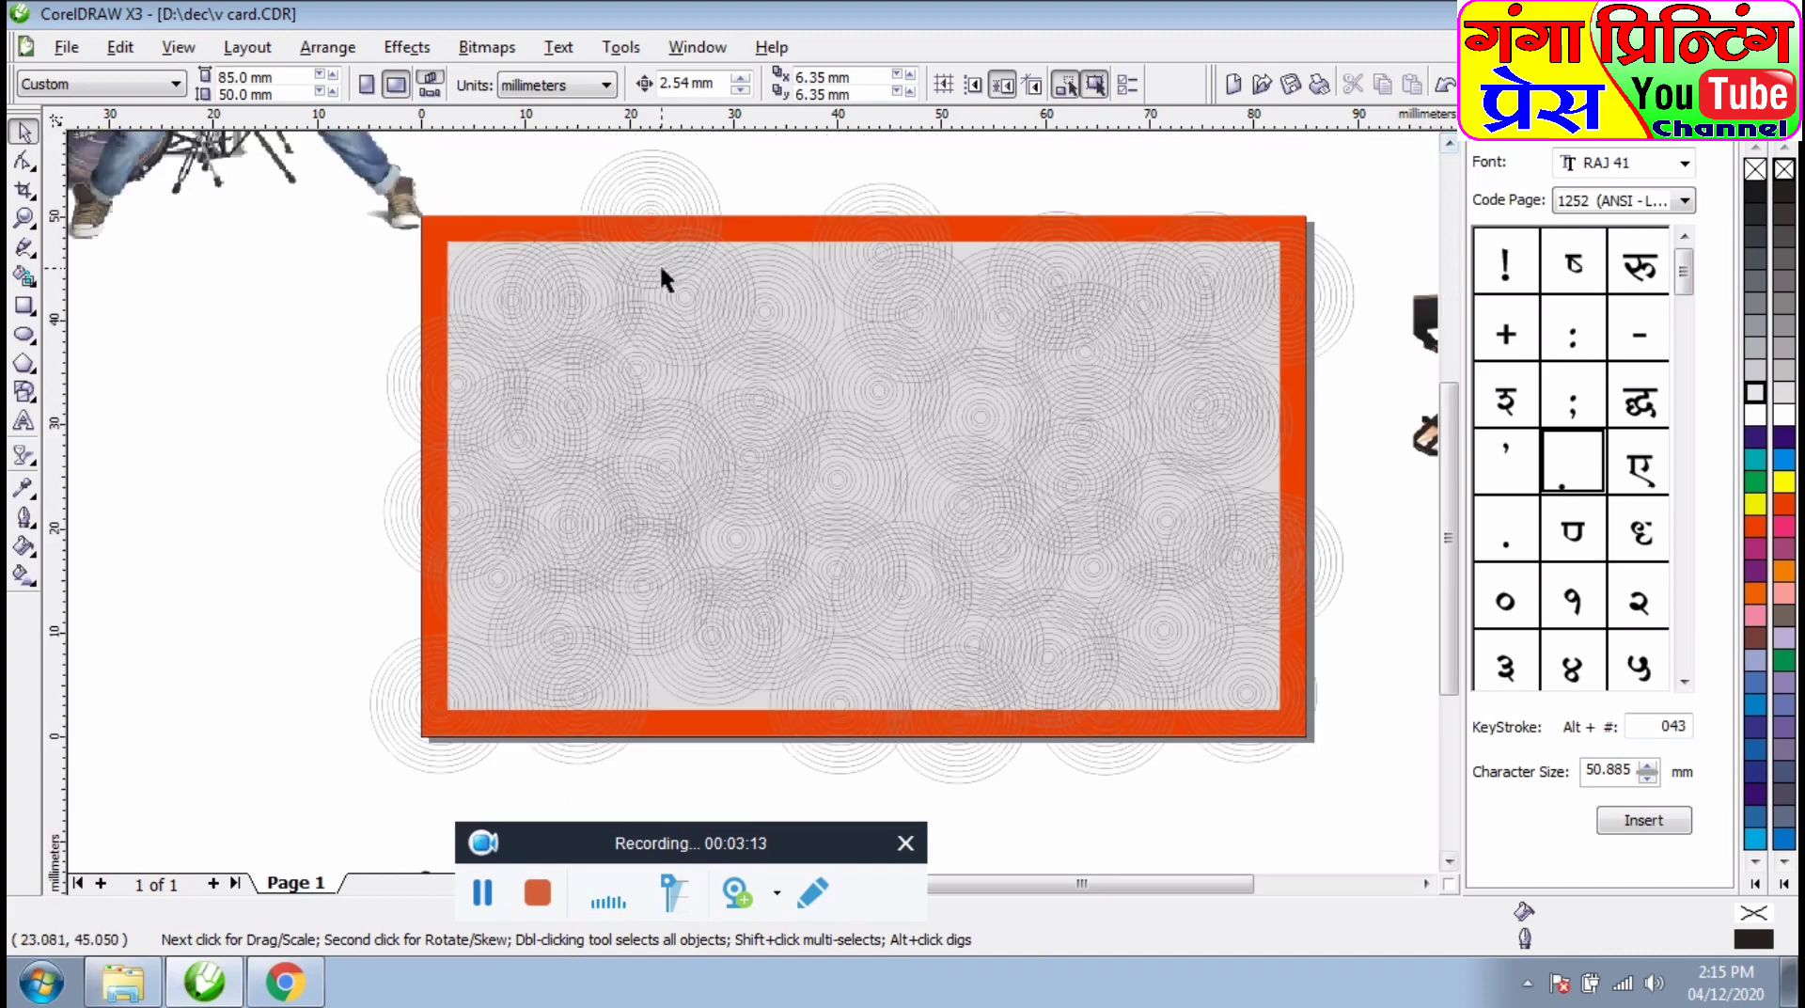
{"action": "left_click", "coordinate": [453, 241]}
{"action": "scroll", "coordinate": [575, 316], "scroll_direction": "down", "scroll_amount": 1}
{"action": "left_click", "coordinate": [1176, 659]}
{"action": "left_click_drag", "start_coordinate": [545, 376], "coordinate": [248, 223]}
{"action": "left_click", "coordinate": [702, 476]}
{"action": "scroll", "coordinate": [693, 461], "scroll_direction": "up", "scroll_amount": 5}
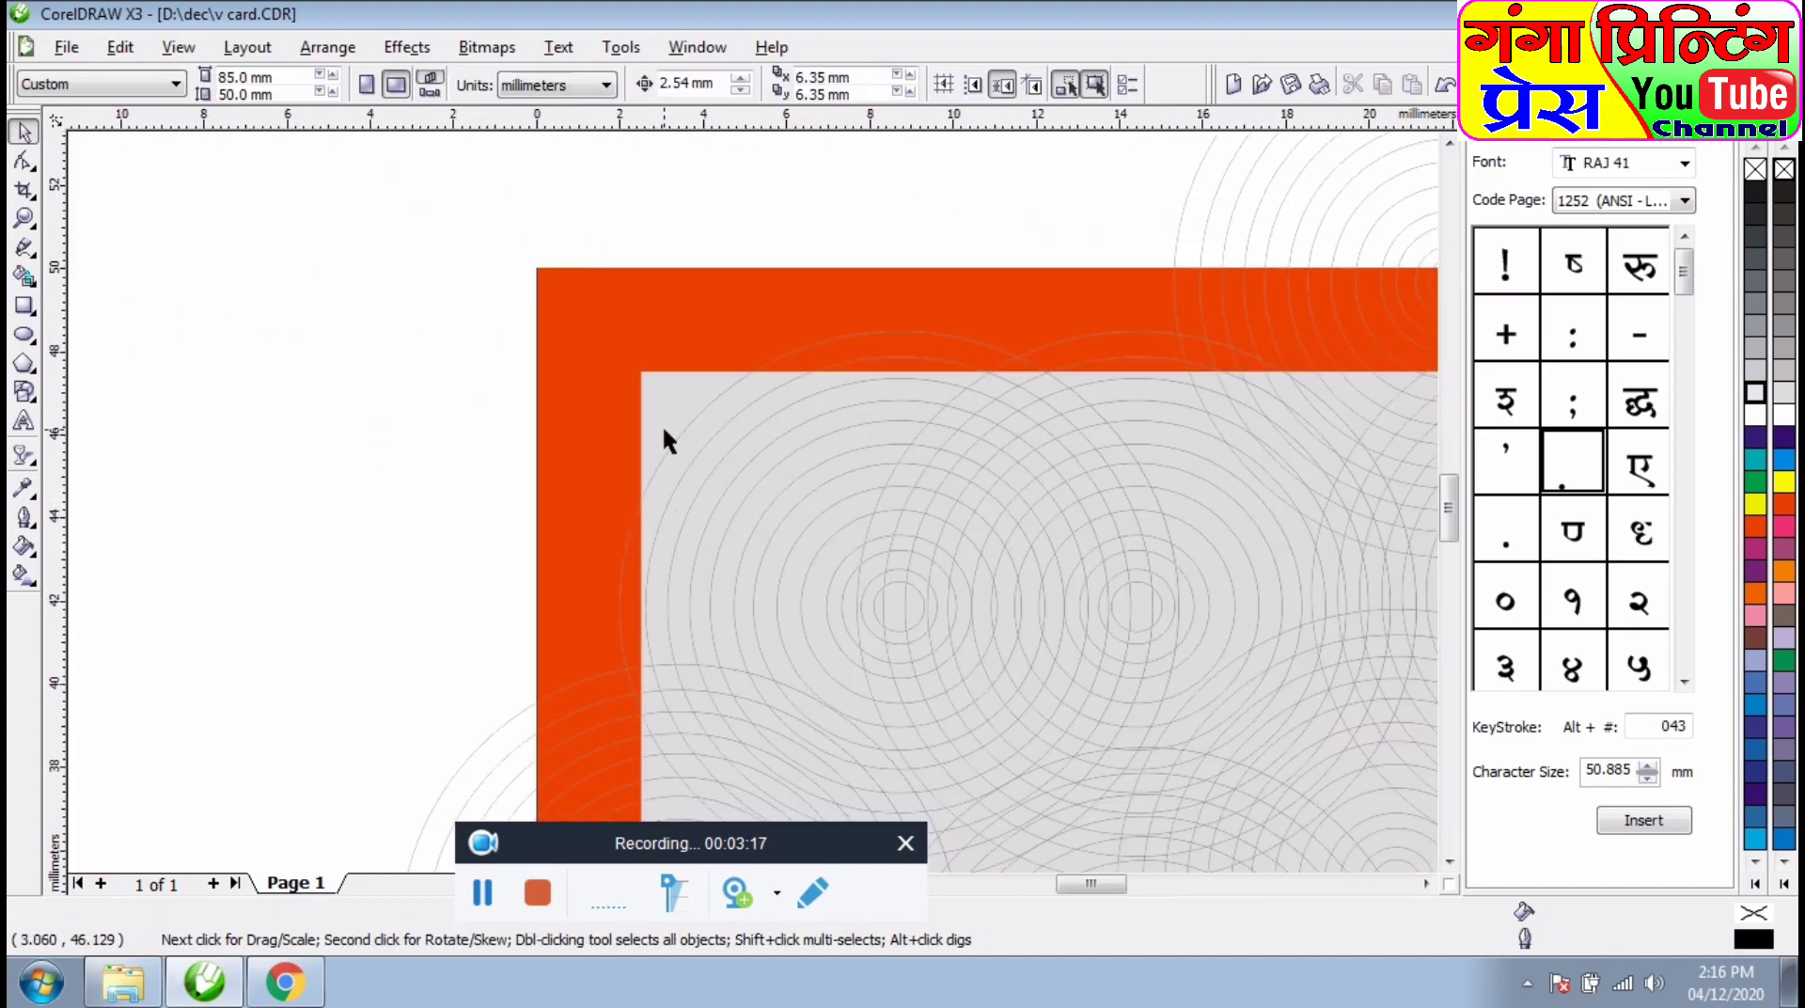
{"action": "left_click", "coordinate": [641, 371]}
{"action": "right_click", "coordinate": [641, 373]}
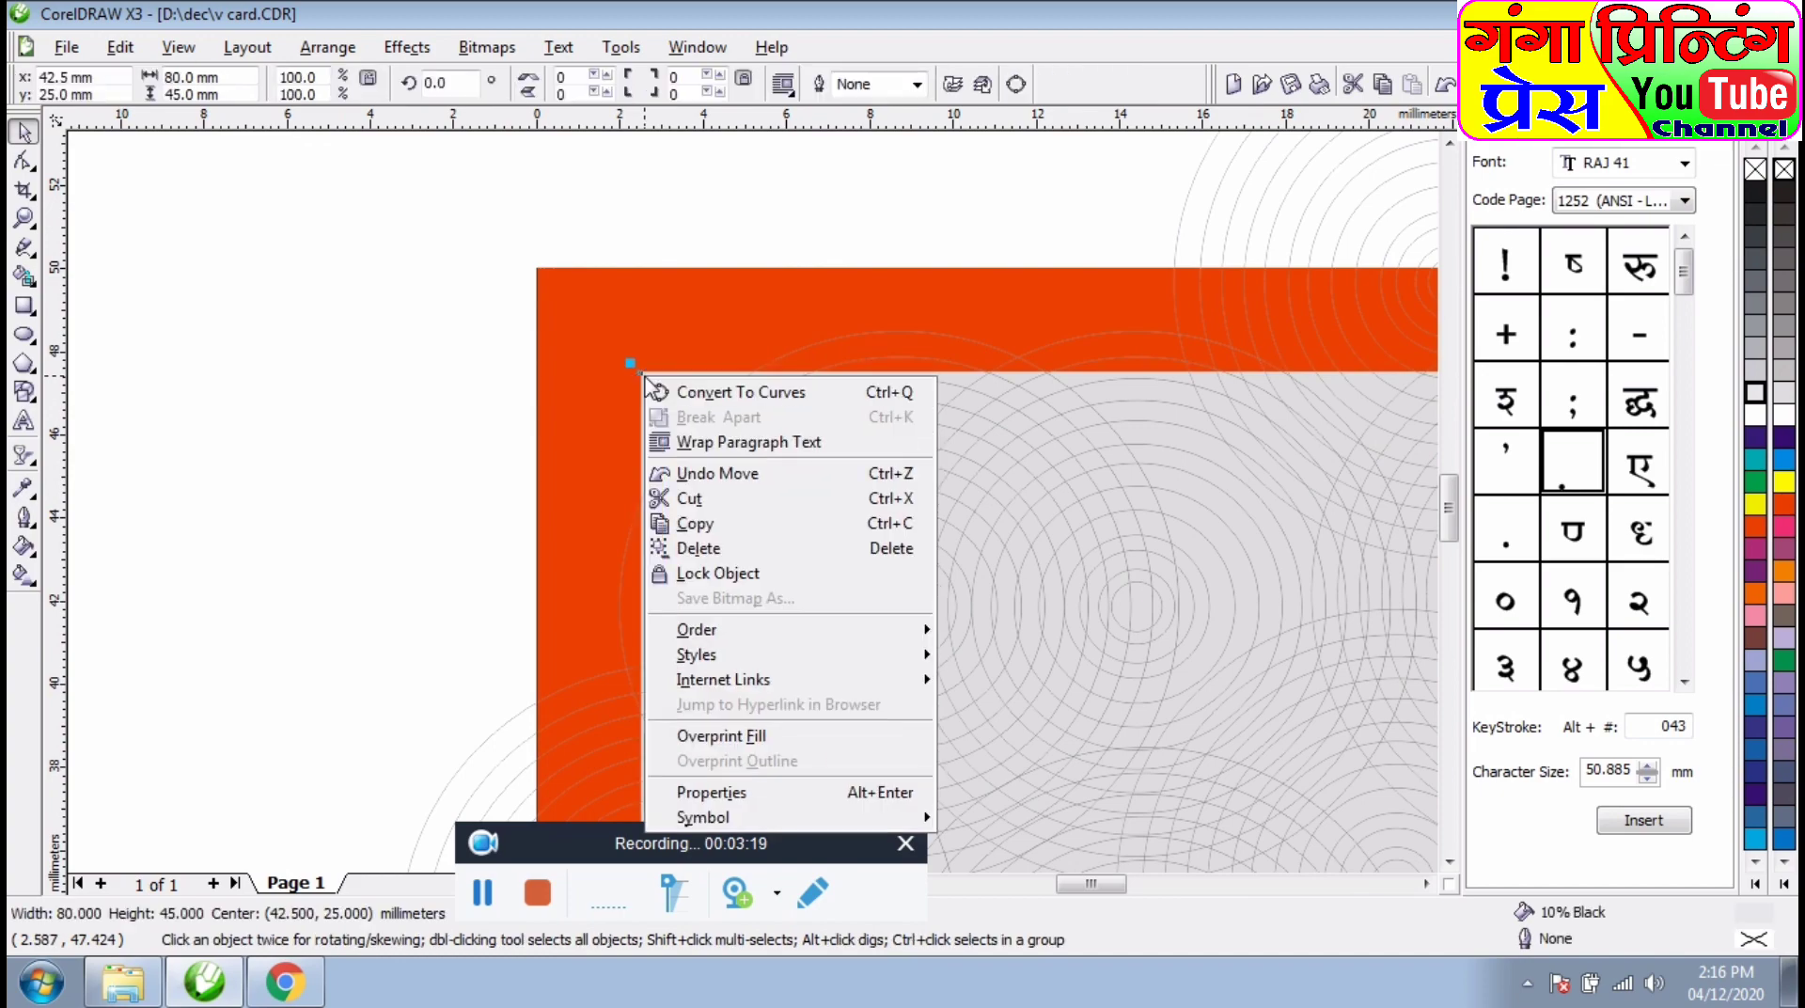
{"action": "left_click", "coordinate": [347, 353]}
{"action": "left_click_drag", "start_coordinate": [664, 390], "coordinate": [403, 293]}
{"action": "left_click_drag", "start_coordinate": [105, 170], "coordinate": [105, 170]}
{"action": "scroll", "coordinate": [105, 170], "scroll_direction": "down", "scroll_amount": 2}
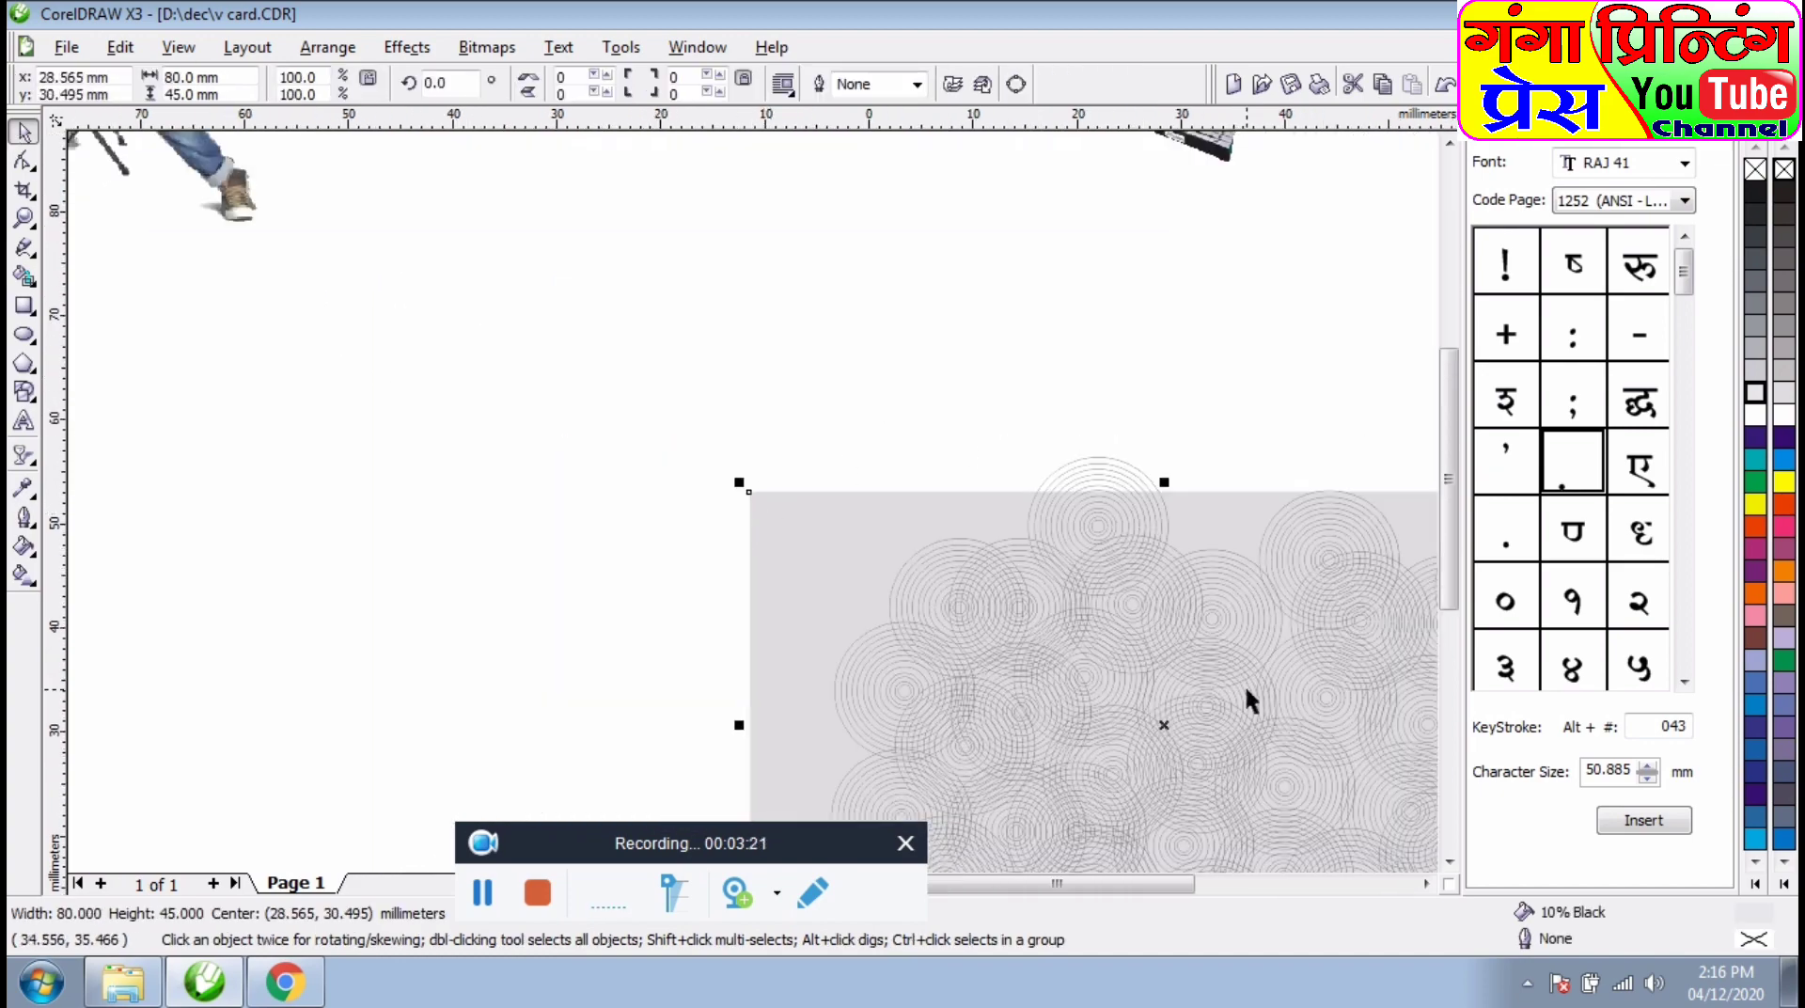
- Lock the red outer rectangle so that it cannot be selected along with the rings
{"action": "left_click", "coordinate": [1428, 884]}
{"action": "left_click", "coordinate": [1428, 884]}
{"action": "left_click", "coordinate": [1450, 862]}
{"action": "left_click", "coordinate": [1450, 862]}
{"action": "left_click", "coordinate": [1450, 863]}
{"action": "left_click", "coordinate": [1450, 862]}
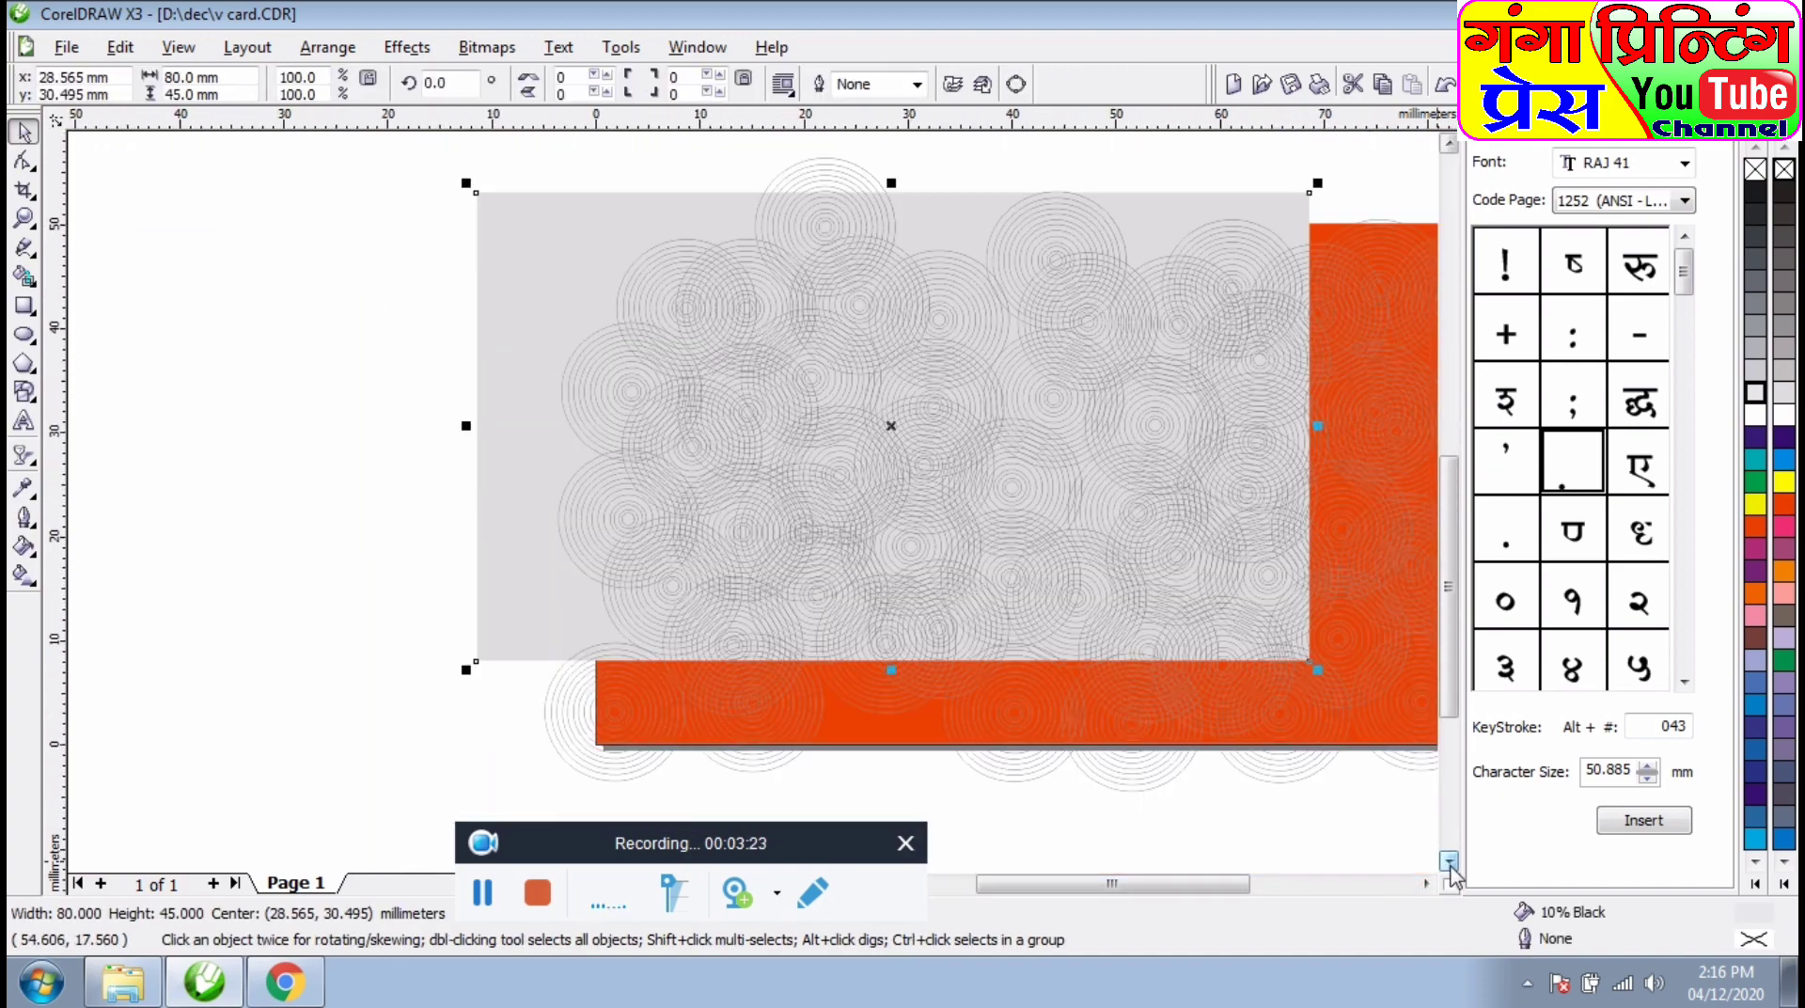
{"action": "left_click", "coordinate": [1450, 862]}
{"action": "left_click", "coordinate": [1426, 884]}
{"action": "left_click", "coordinate": [1427, 883]}
{"action": "left_click", "coordinate": [1426, 883]}
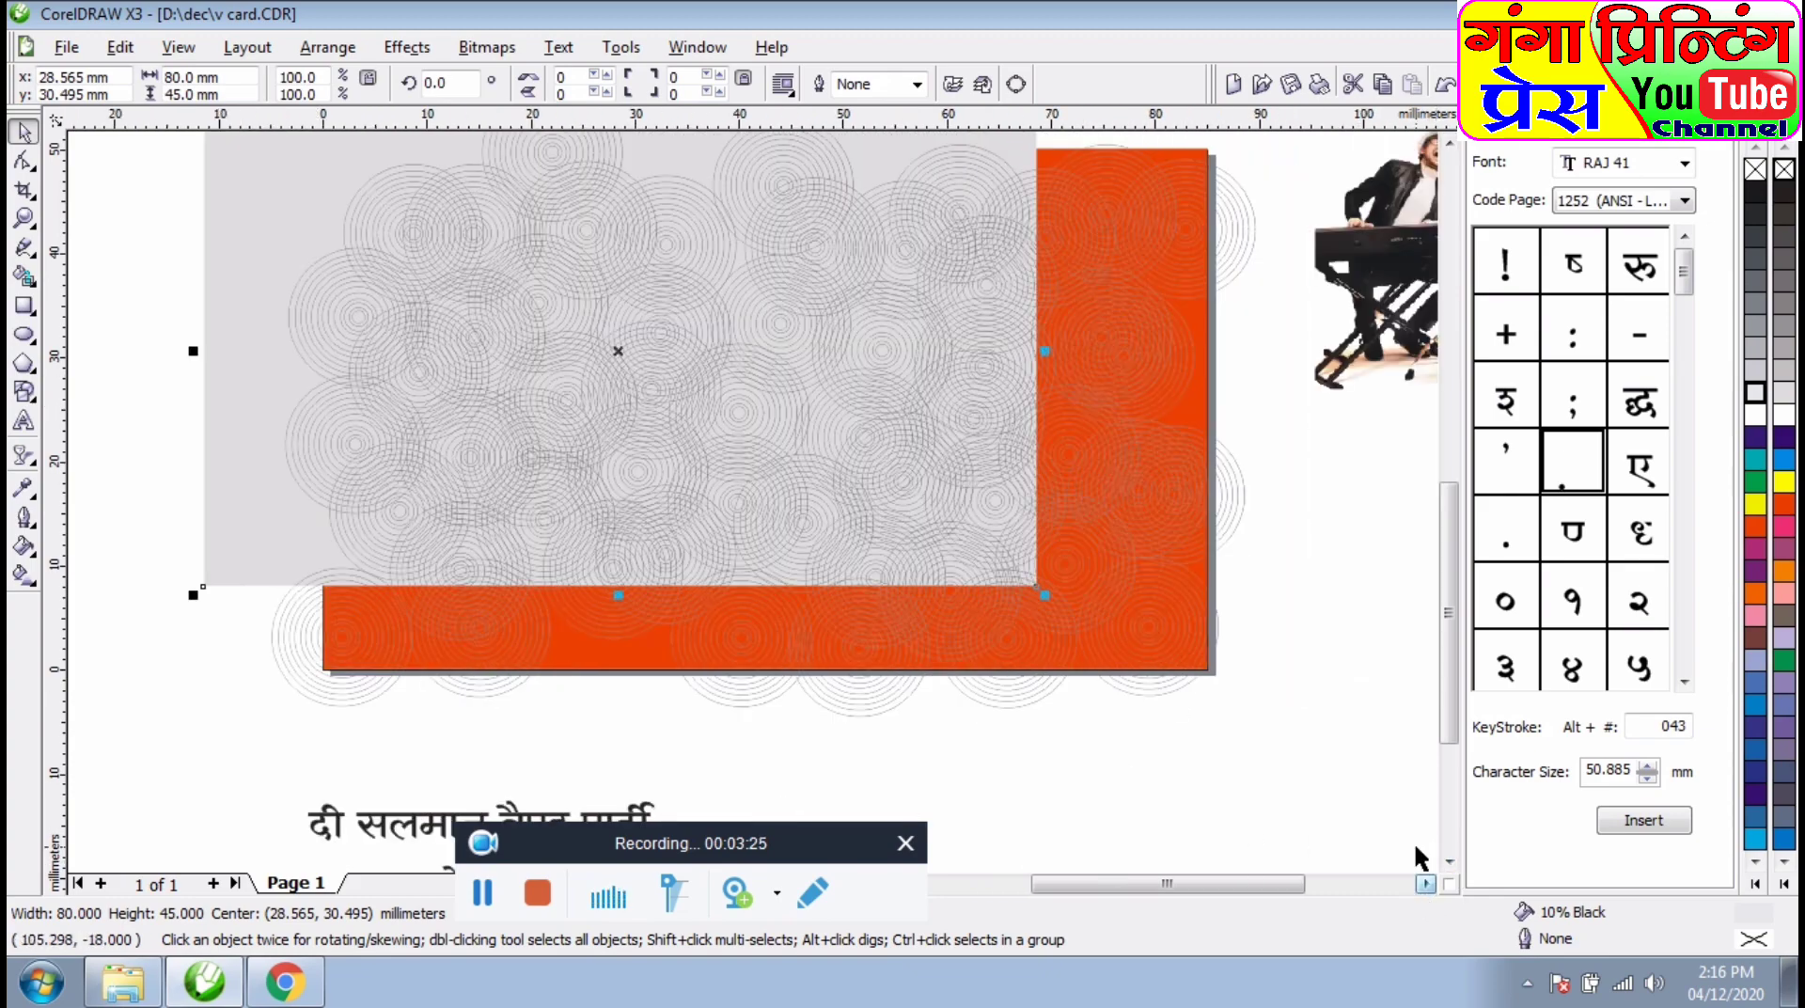
{"action": "left_click", "coordinate": [1206, 159]}
{"action": "right_click", "coordinate": [1207, 160]}
{"action": "left_click", "coordinate": [1265, 347]}
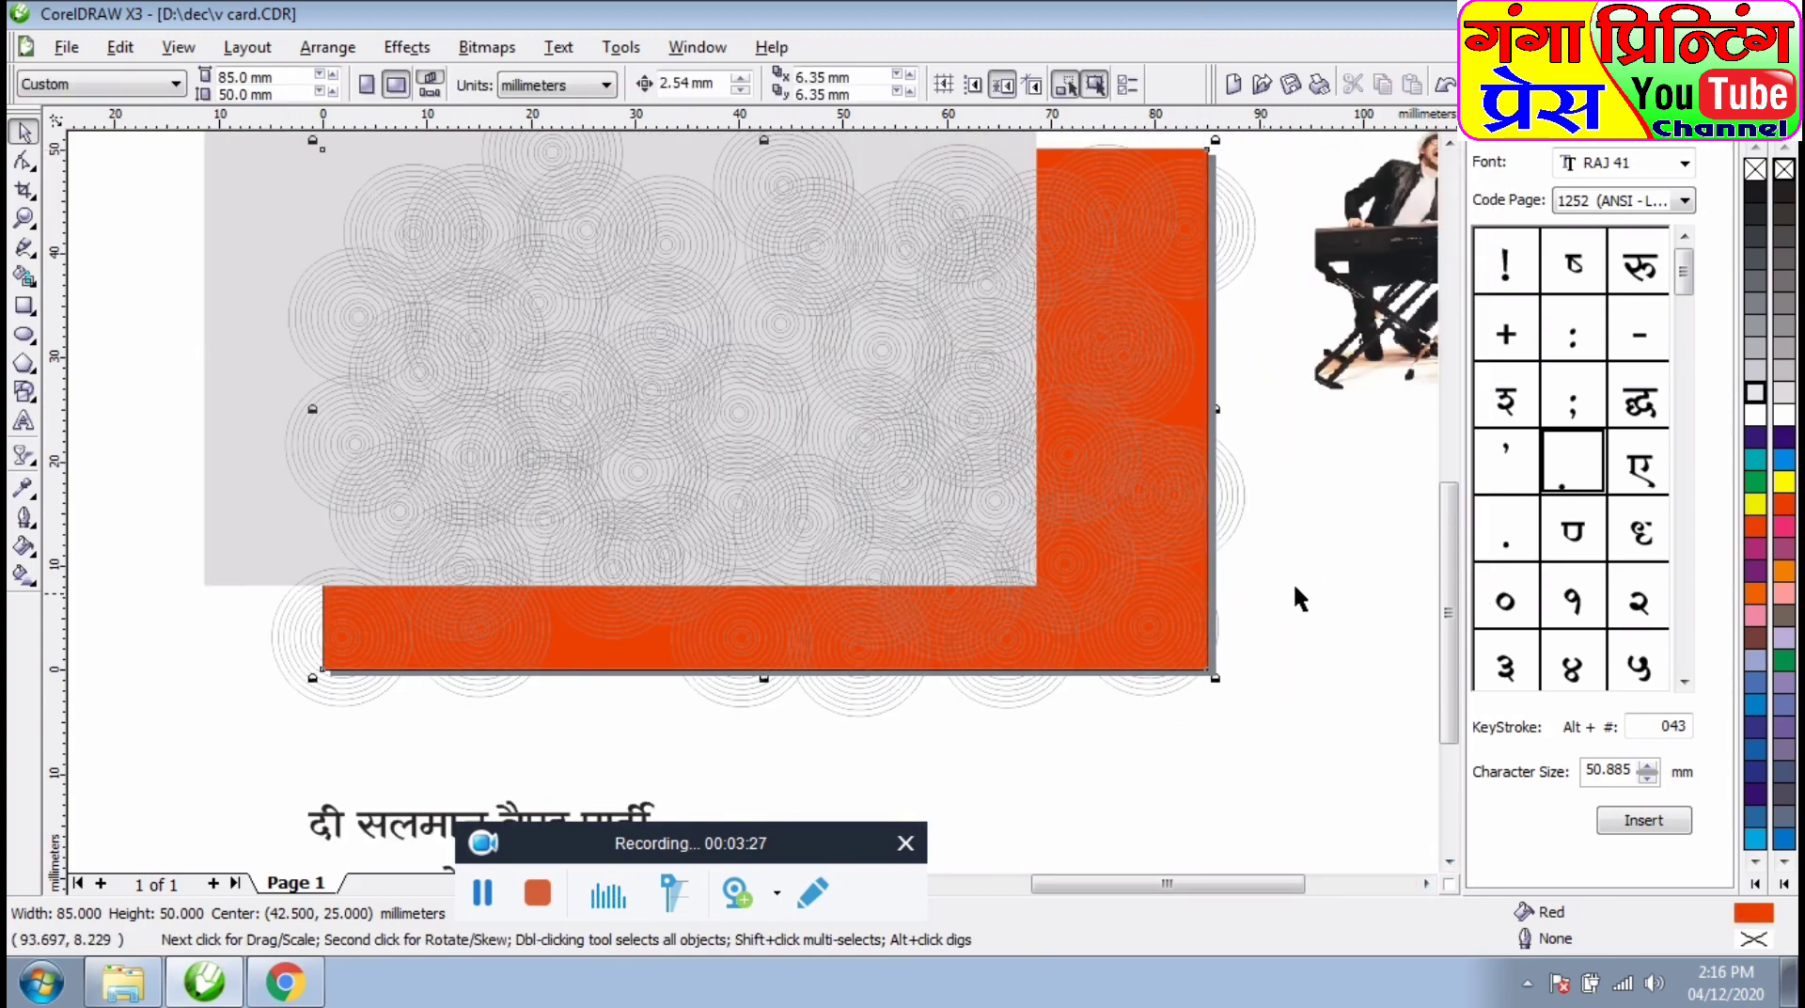
- Select all the ring groups and PowerClip them inside the light grey rectangle
{"action": "left_click_drag", "start_coordinate": [1277, 764], "coordinate": [242, 169]}
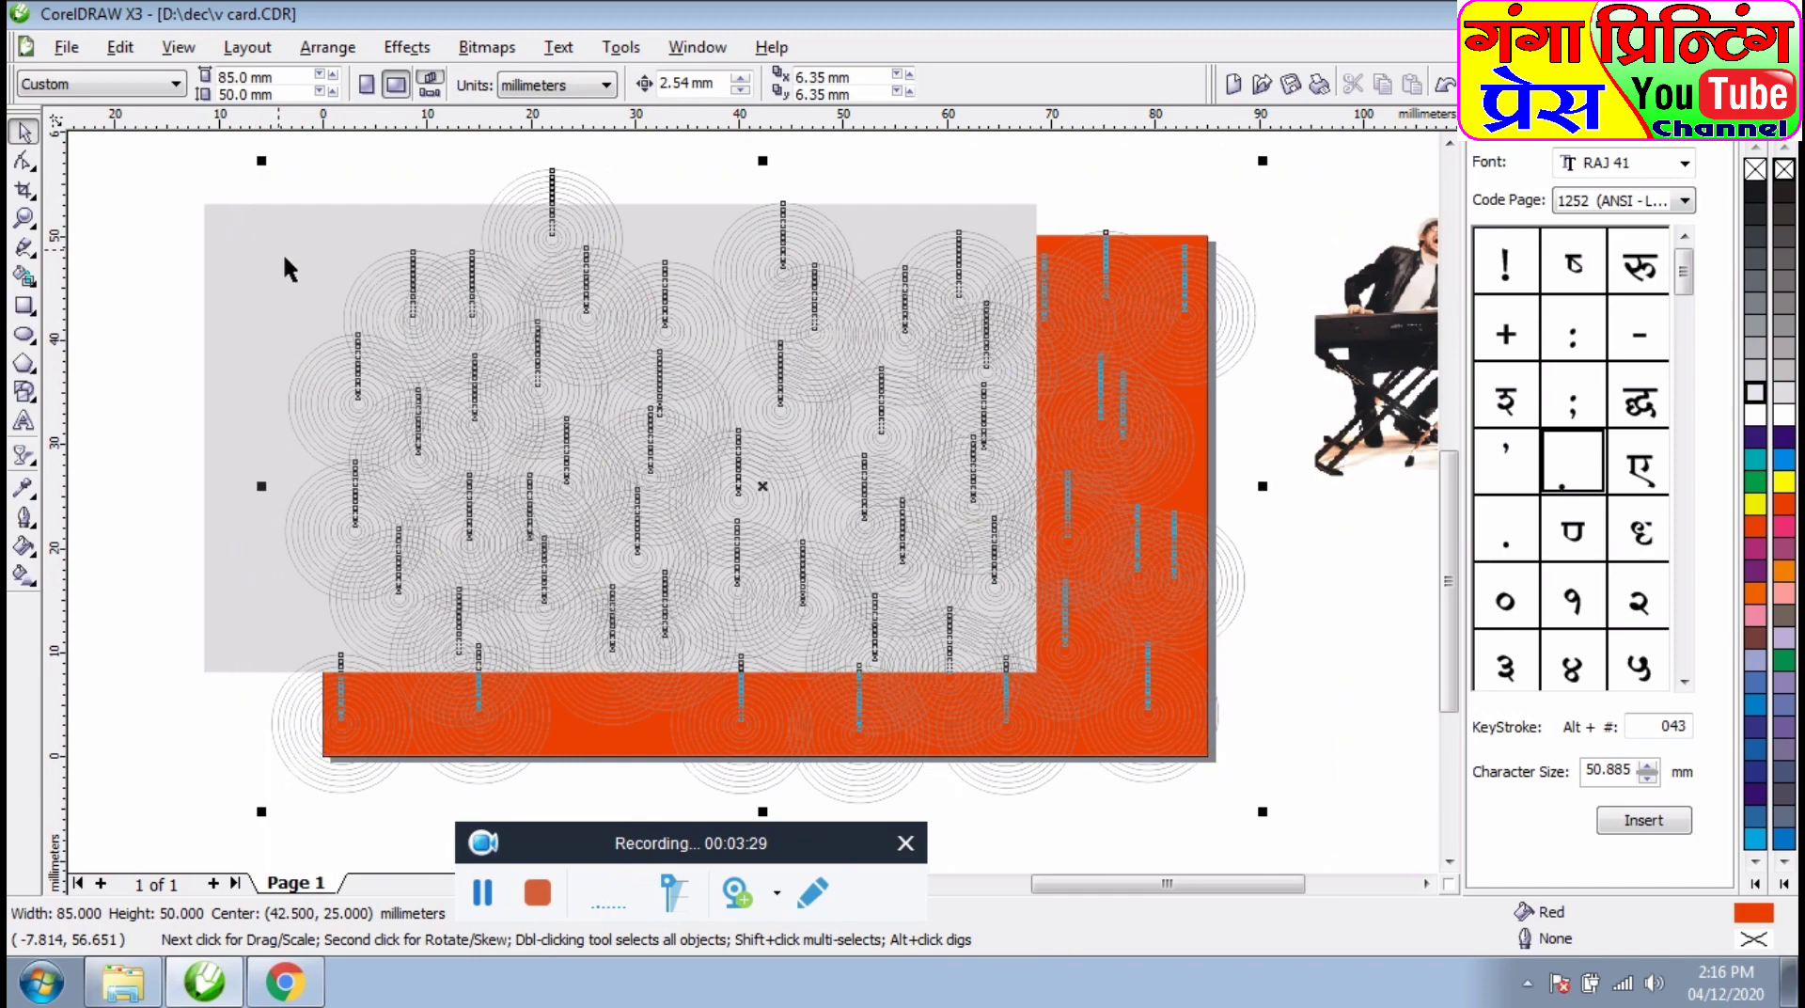
{"action": "left_click", "coordinate": [408, 47]}
{"action": "mouse_move", "coordinate": [451, 391]}
{"action": "left_click", "coordinate": [630, 391]}
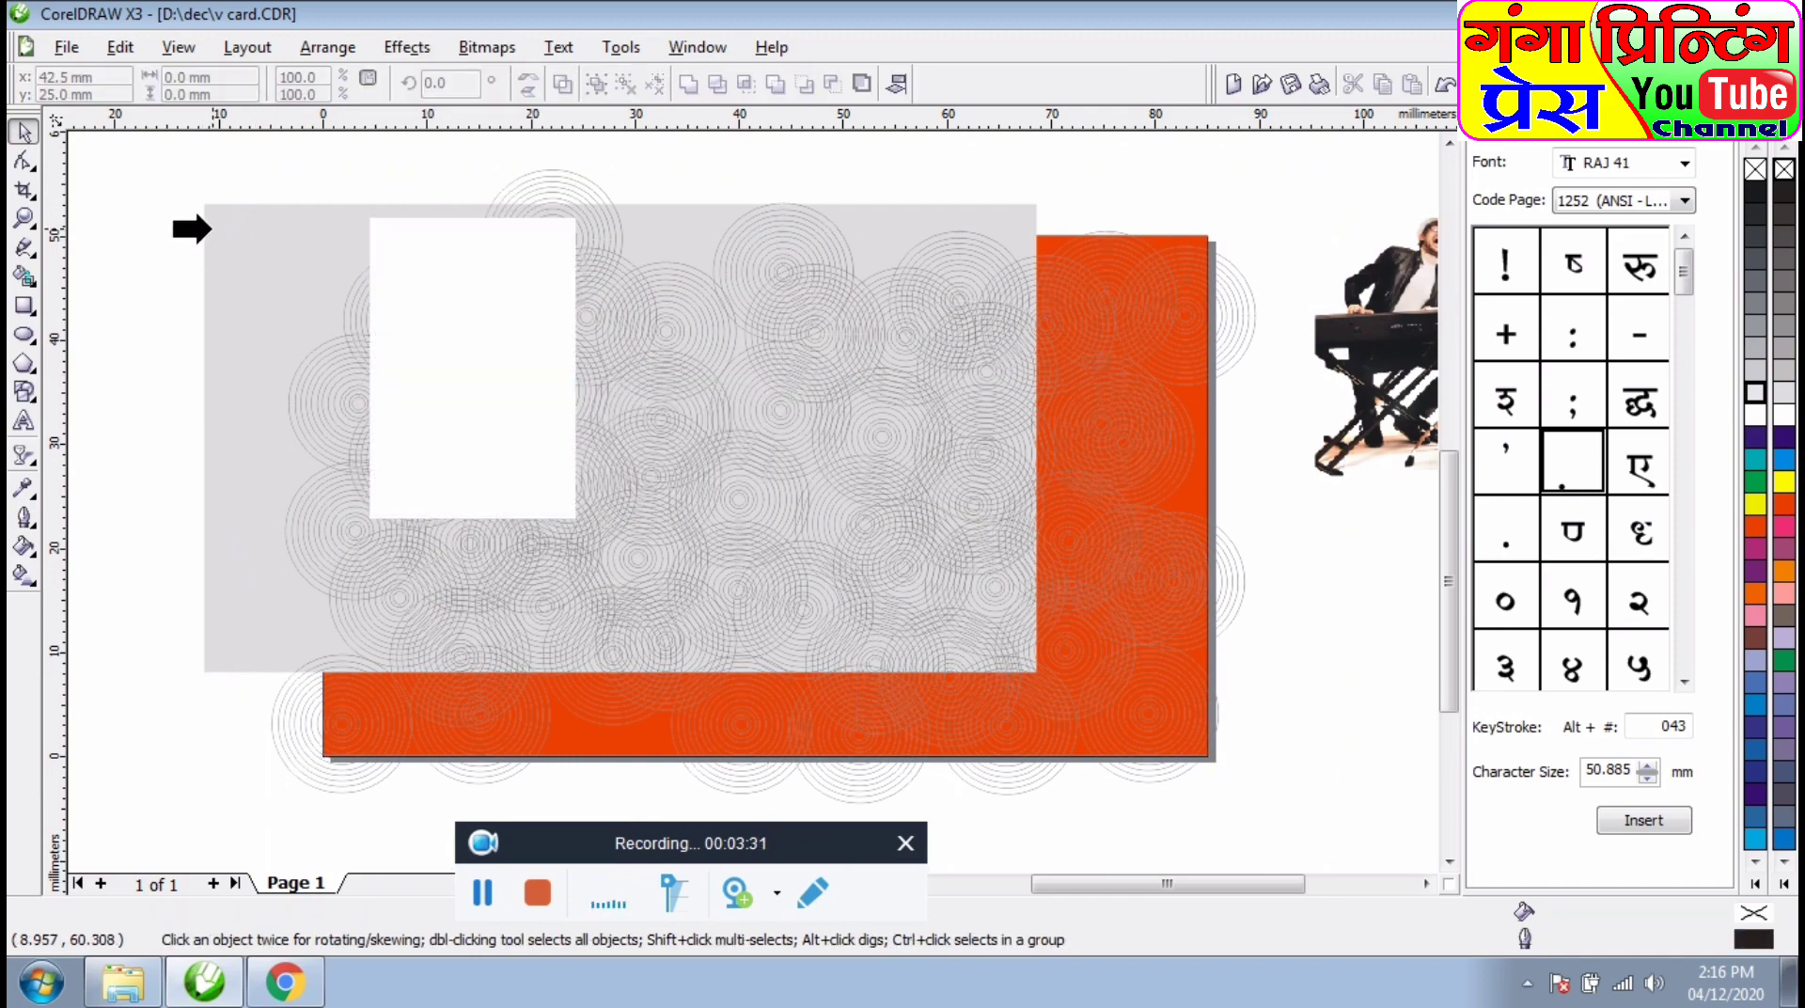
{"action": "left_click", "coordinate": [214, 229]}
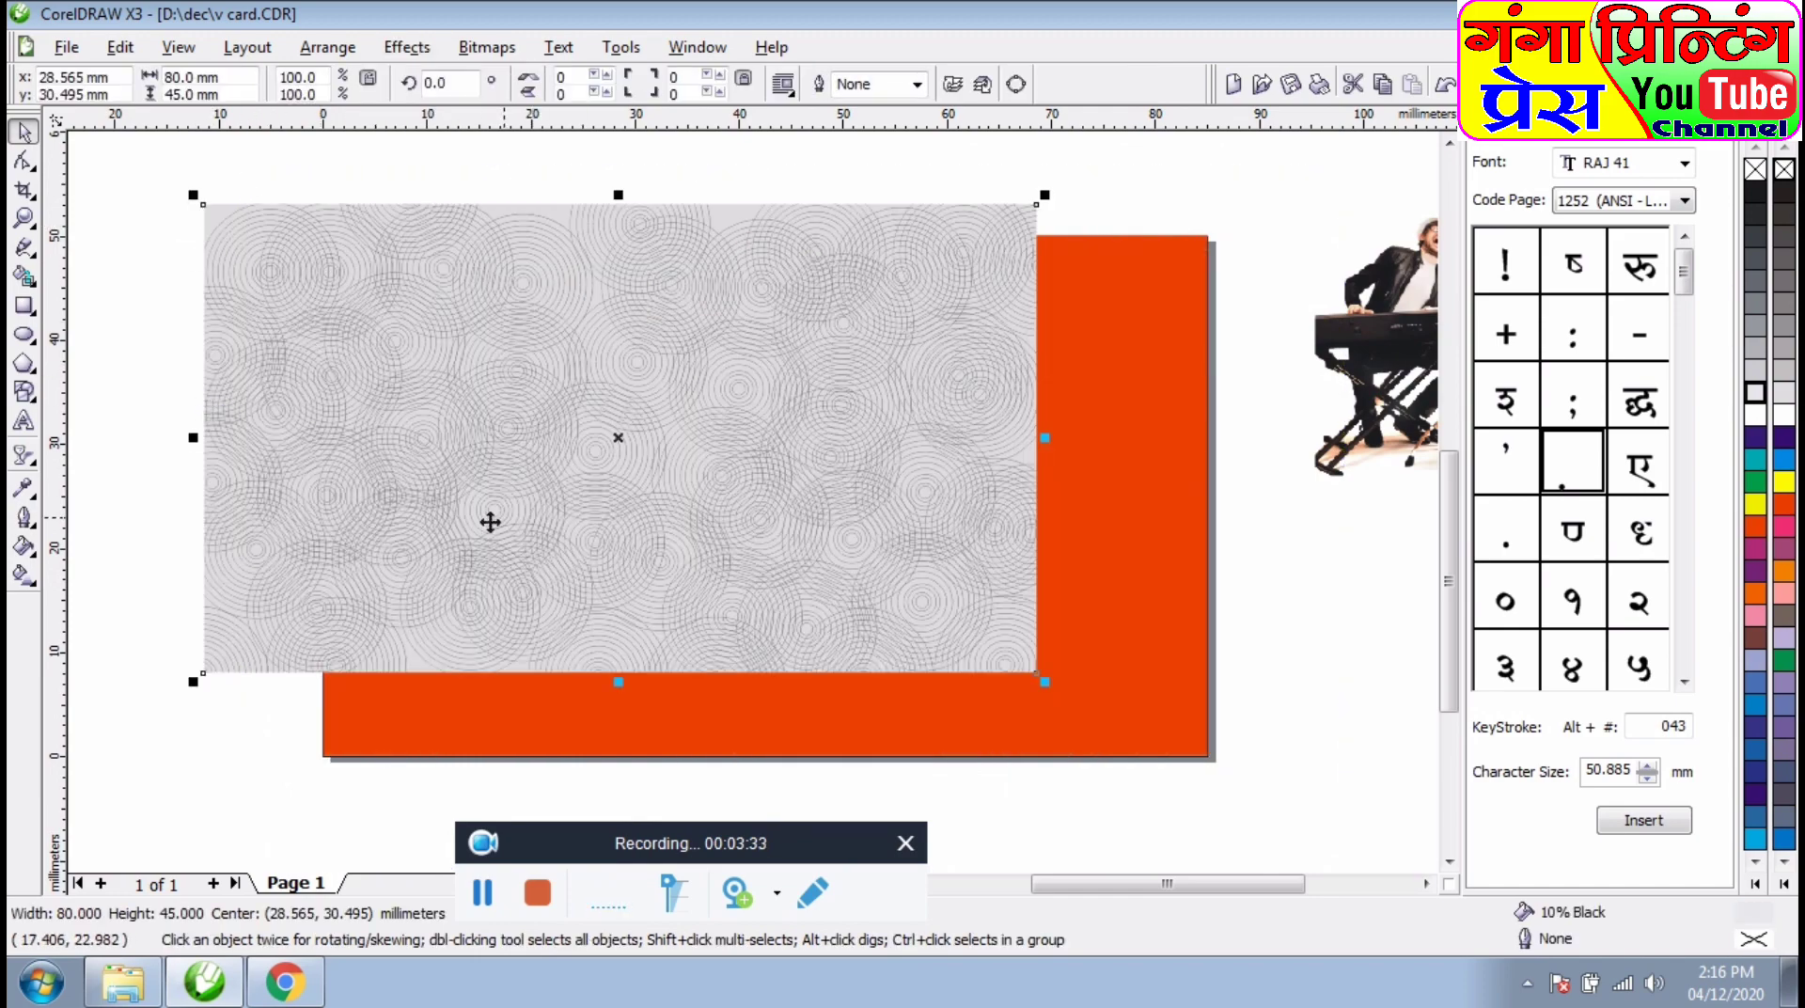
- Move the ring-patterned grey rectangle back inside the red border and unlock the red rectangle
{"action": "left_click_drag", "start_coordinate": [334, 451], "coordinate": [504, 508]}
{"action": "key", "text": "Escape"}
{"action": "right_click", "coordinate": [326, 256]}
{"action": "left_click", "coordinate": [371, 271]}
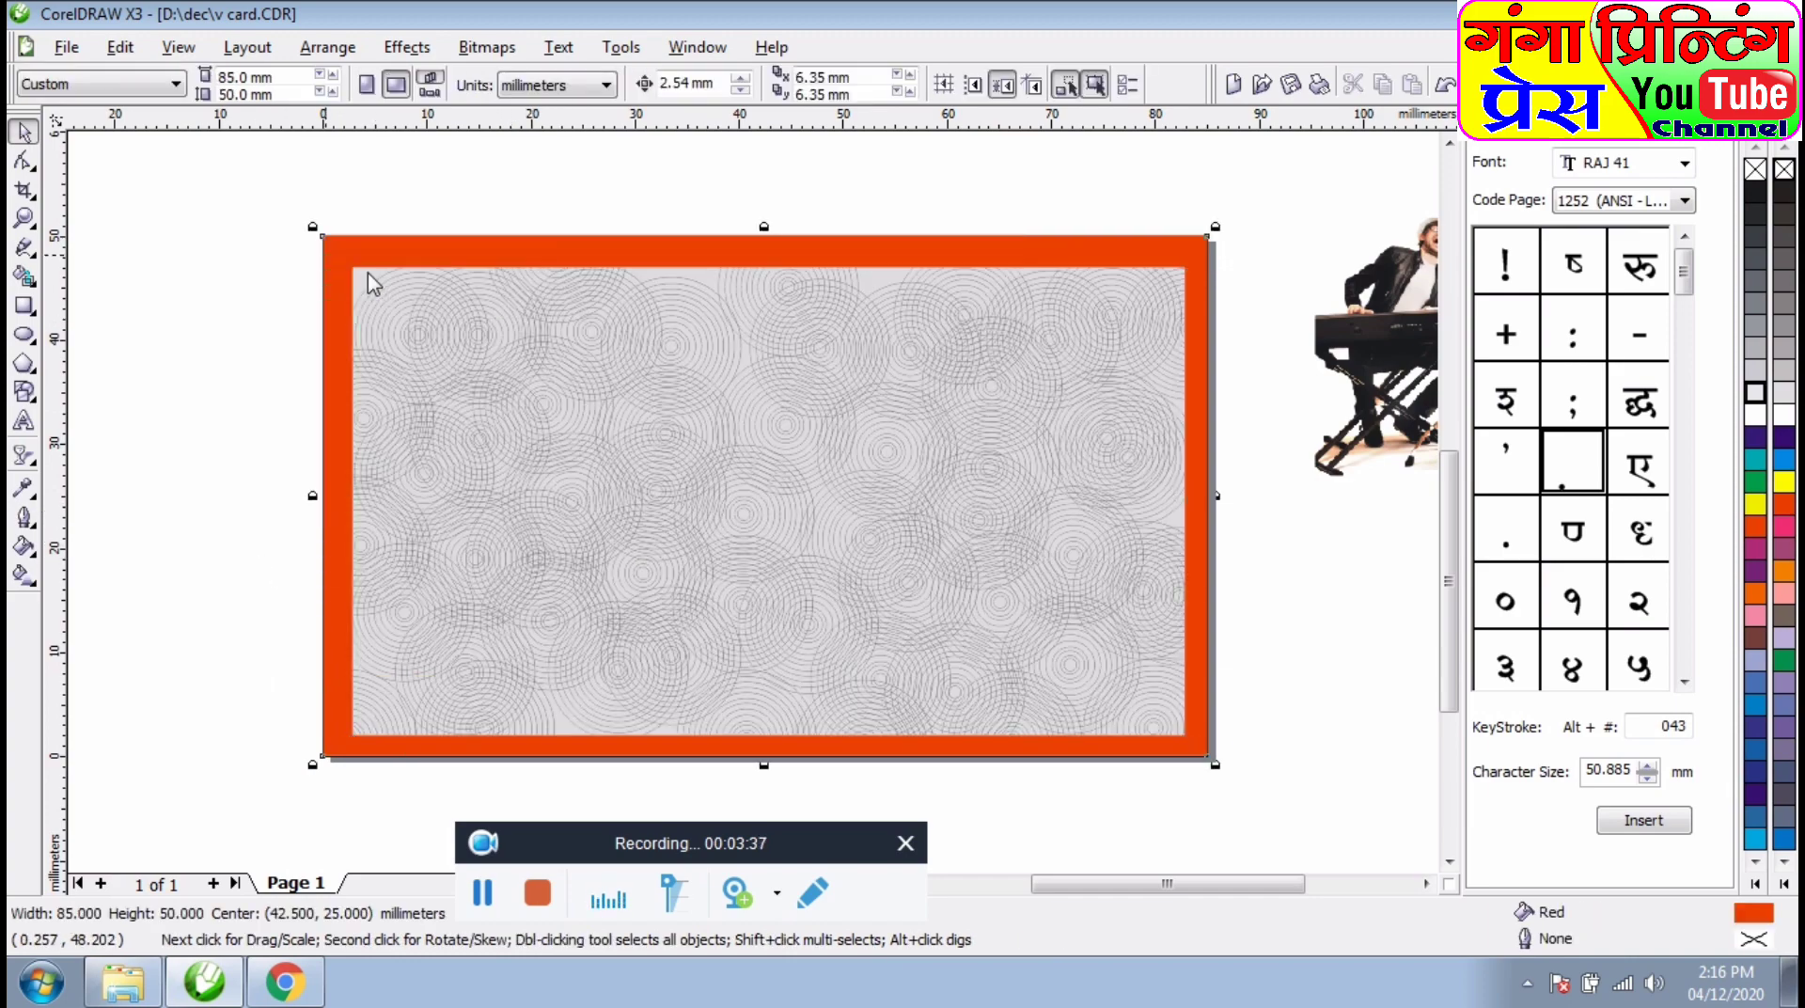
- Align the ring-patterned grey rectangle vertically centred on the red rectangle
{"action": "left_click", "coordinate": [428, 381]}
{"action": "left_click", "coordinate": [363, 243]}
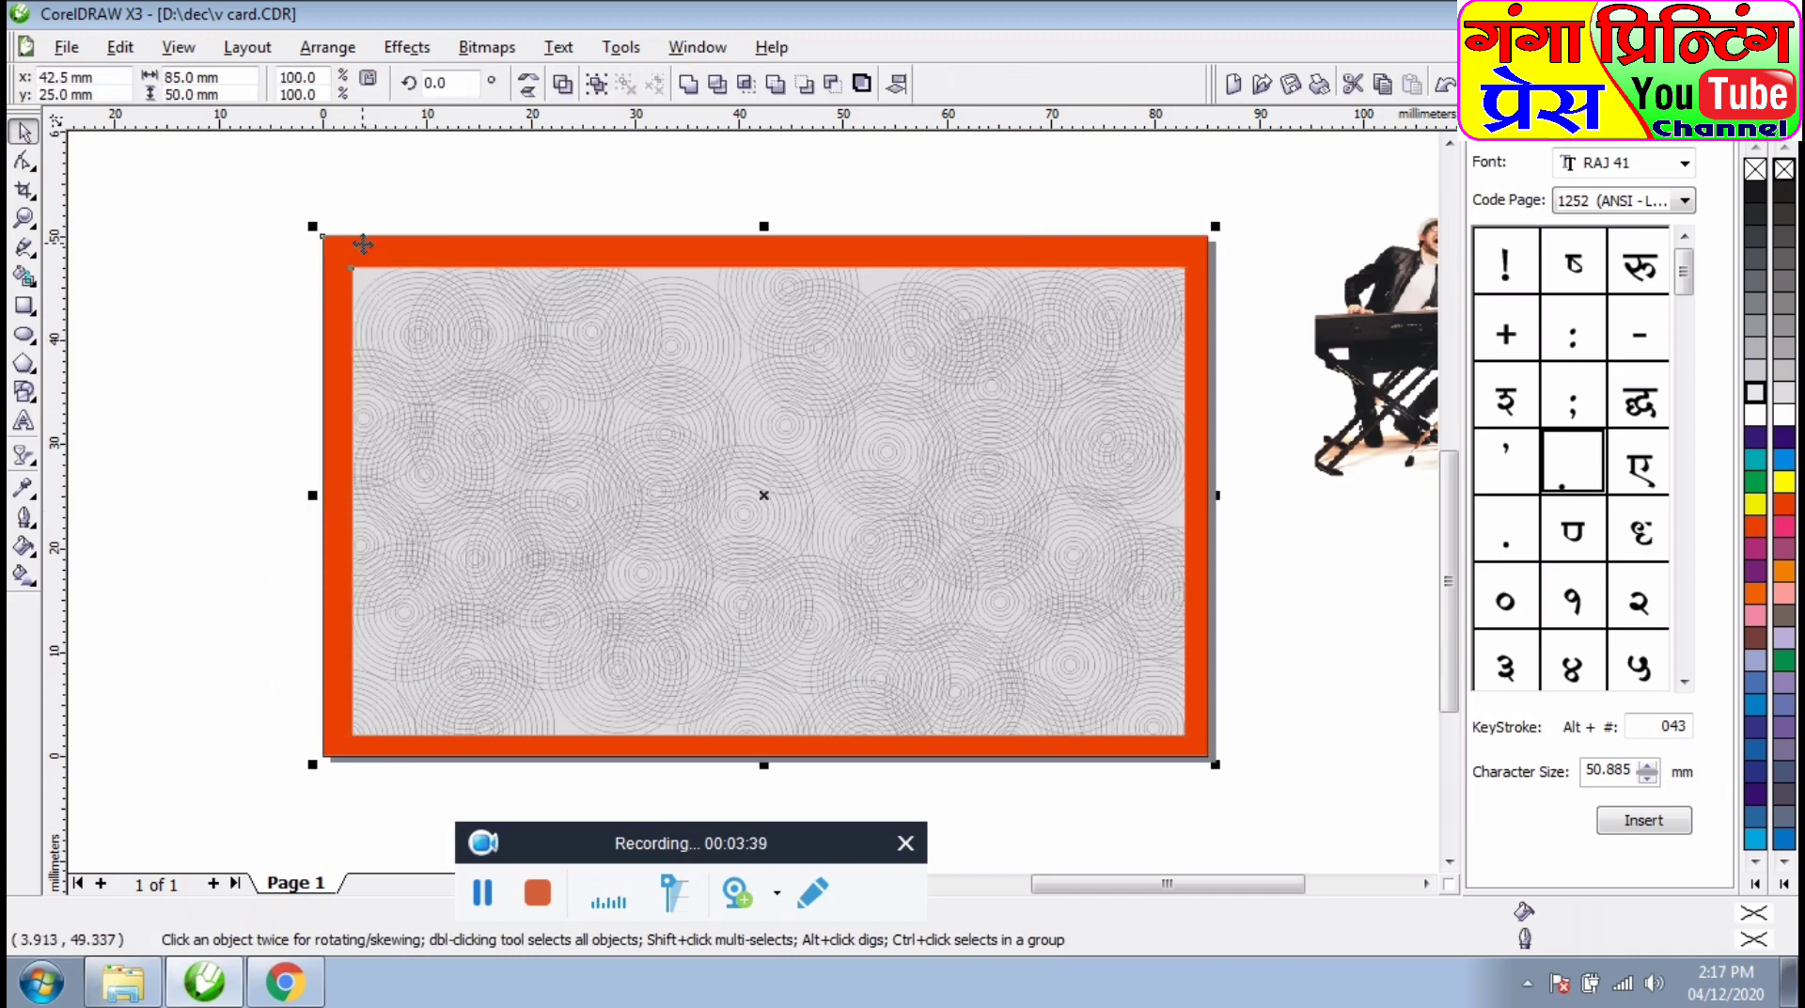
{"action": "left_click", "coordinate": [189, 383]}
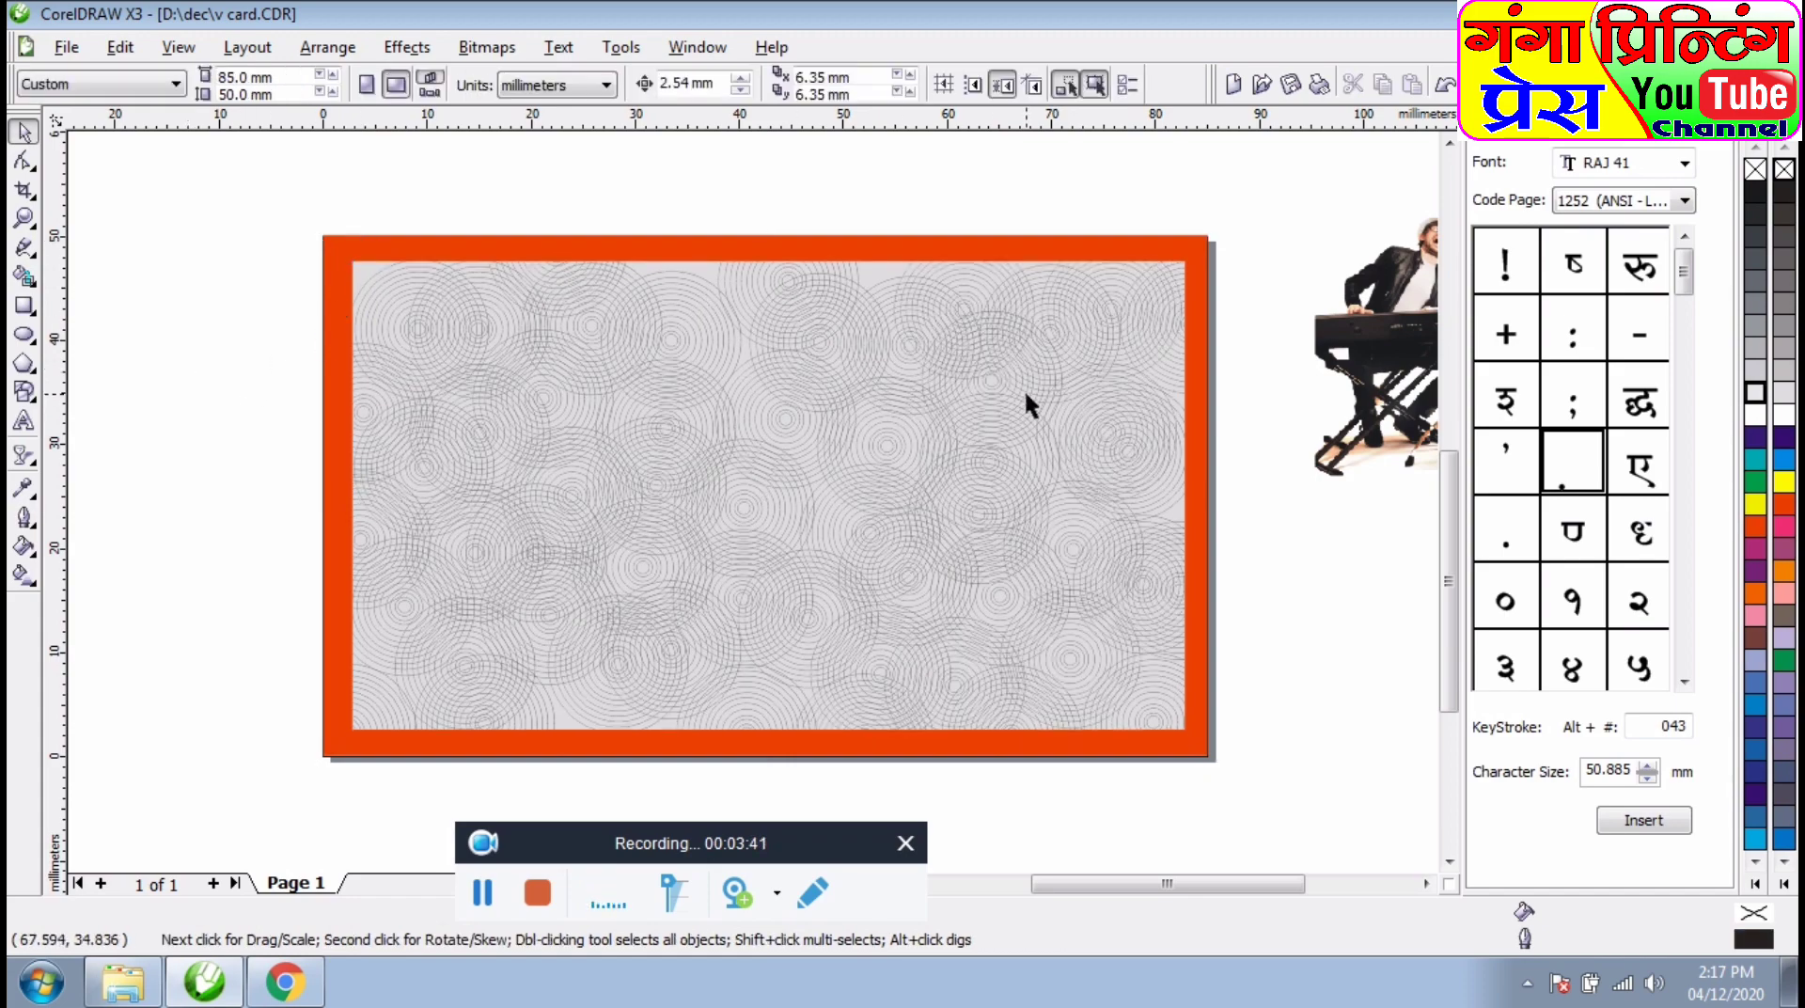
- Create a page-sized rectangle, shorten it to a strip about 19.3 mm high along the card's lower edge and fill it yellow
{"action": "left_click", "coordinate": [938, 633]}
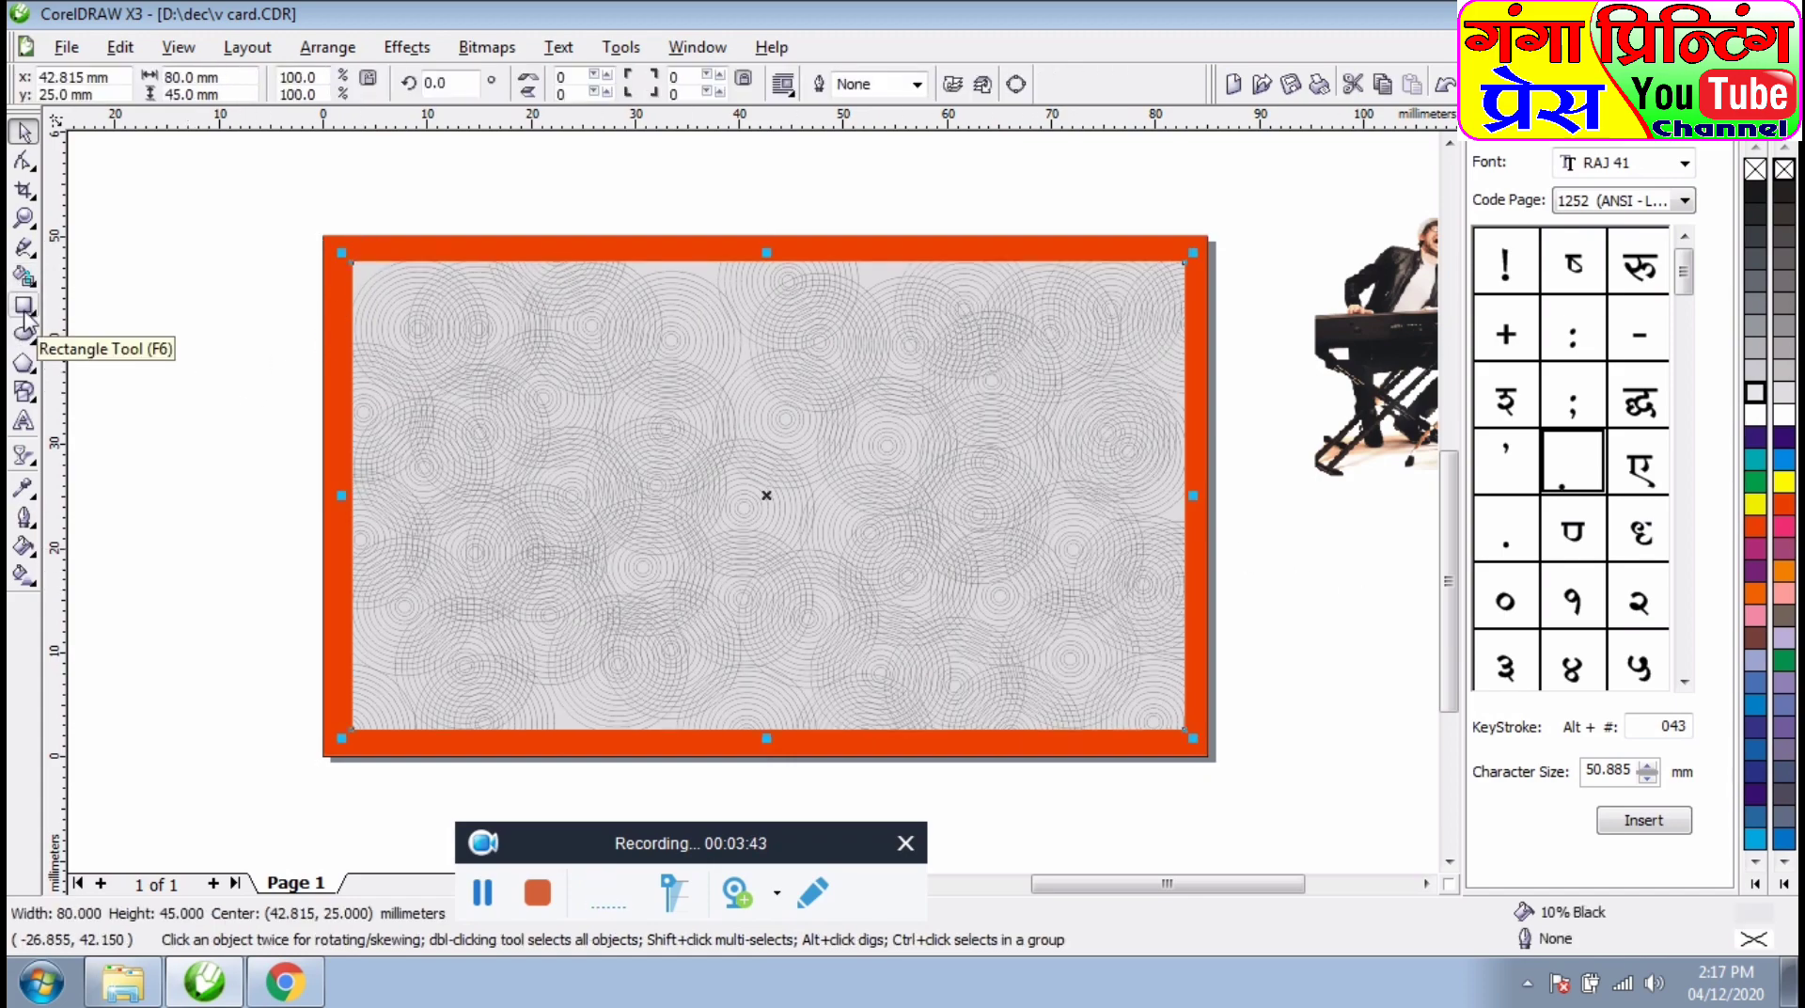
{"action": "left_click", "coordinate": [720, 328]}
{"action": "double_click", "coordinate": [26, 314]}
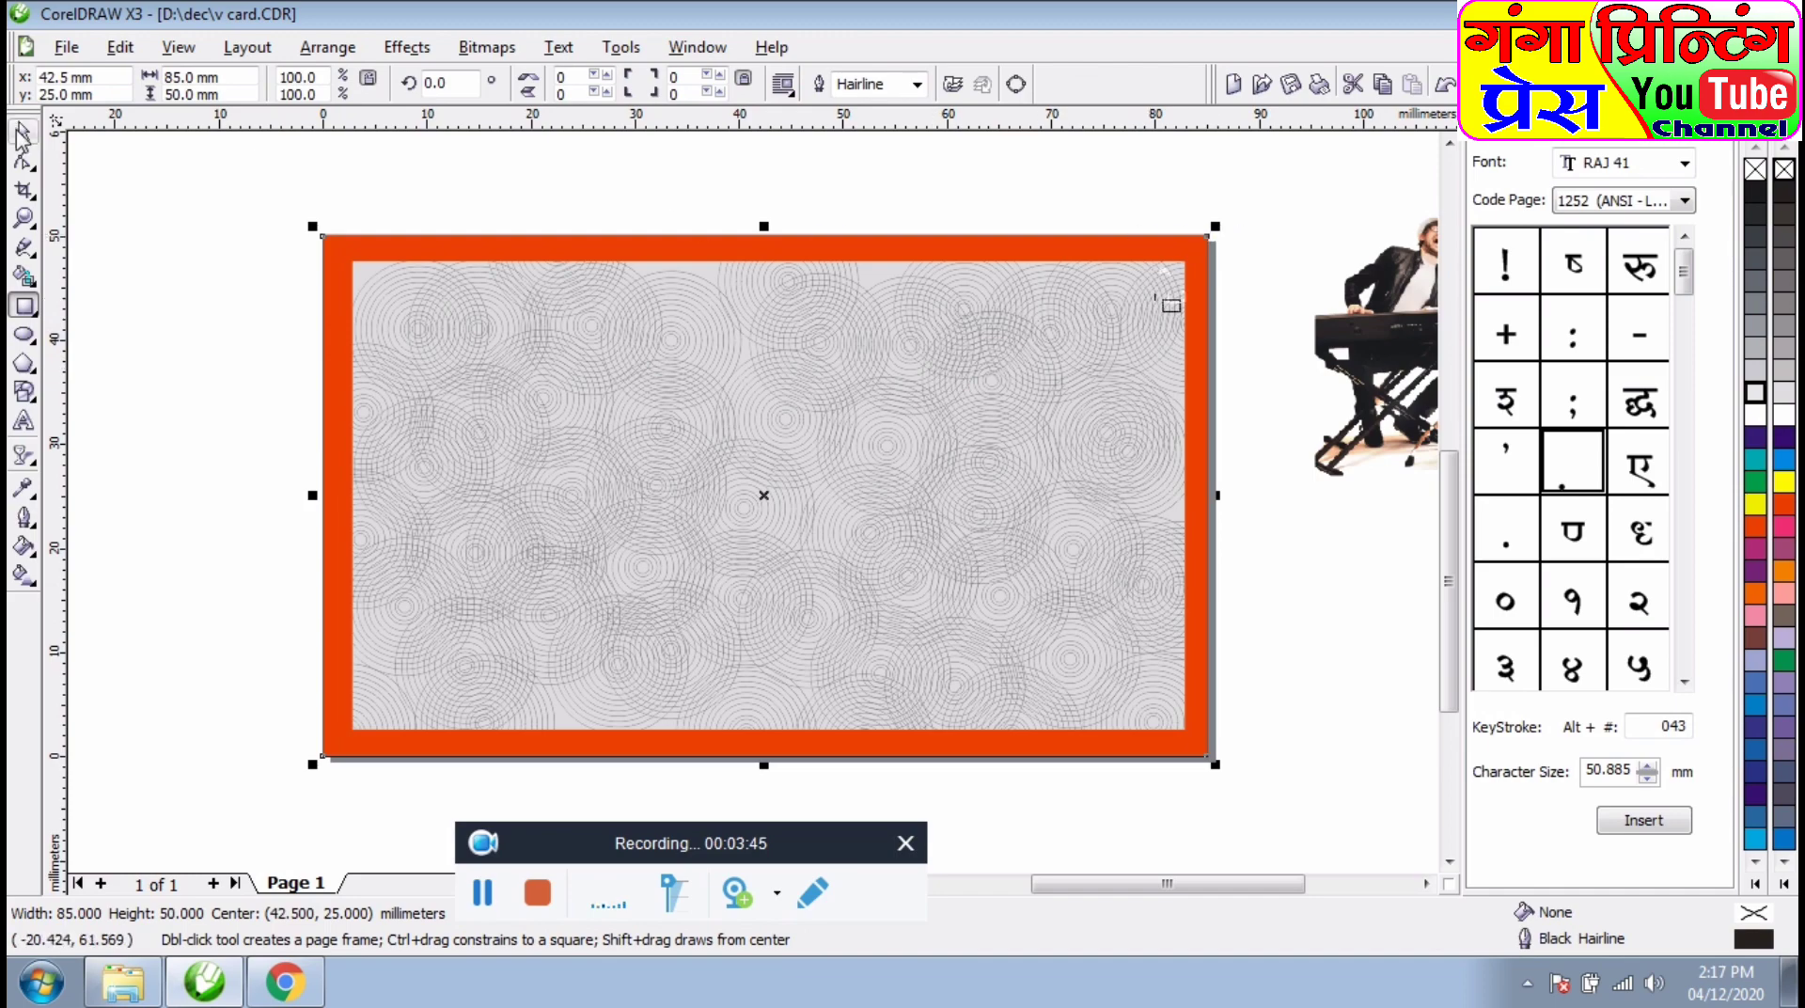
{"action": "left_click", "coordinate": [24, 133]}
{"action": "left_click_drag", "start_coordinate": [767, 234], "coordinate": [786, 541]}
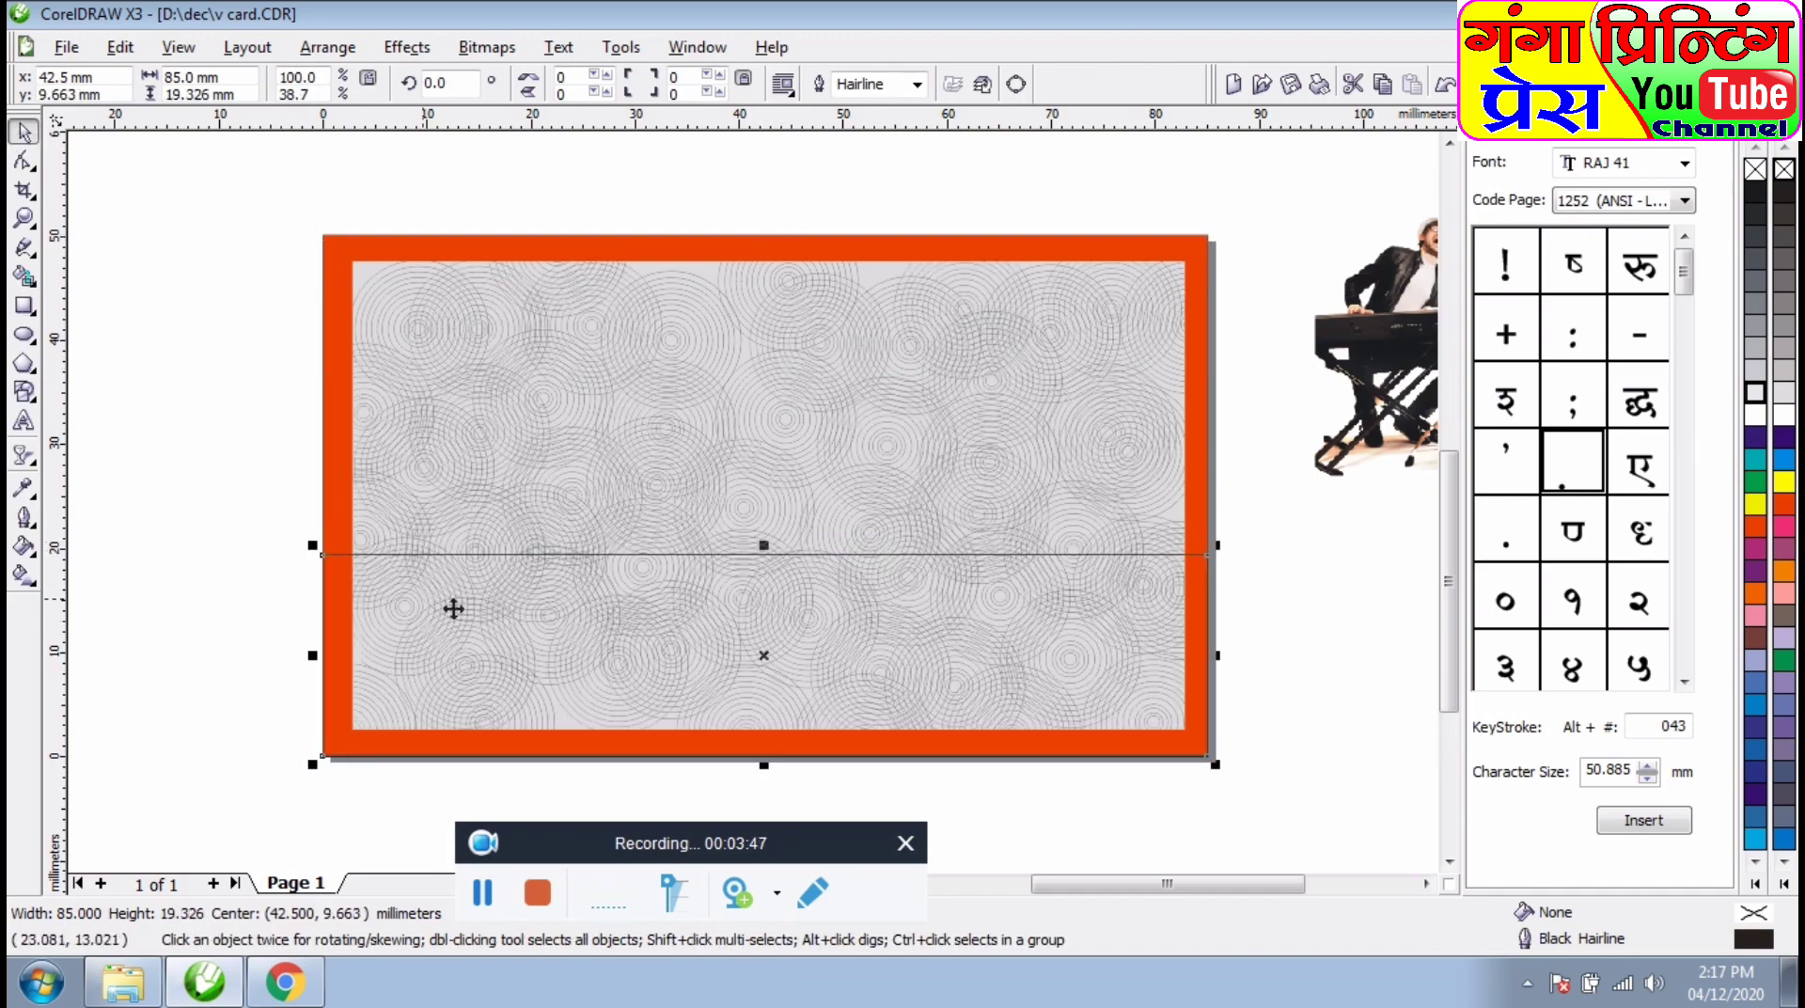
{"action": "left_click", "coordinate": [1755, 503]}
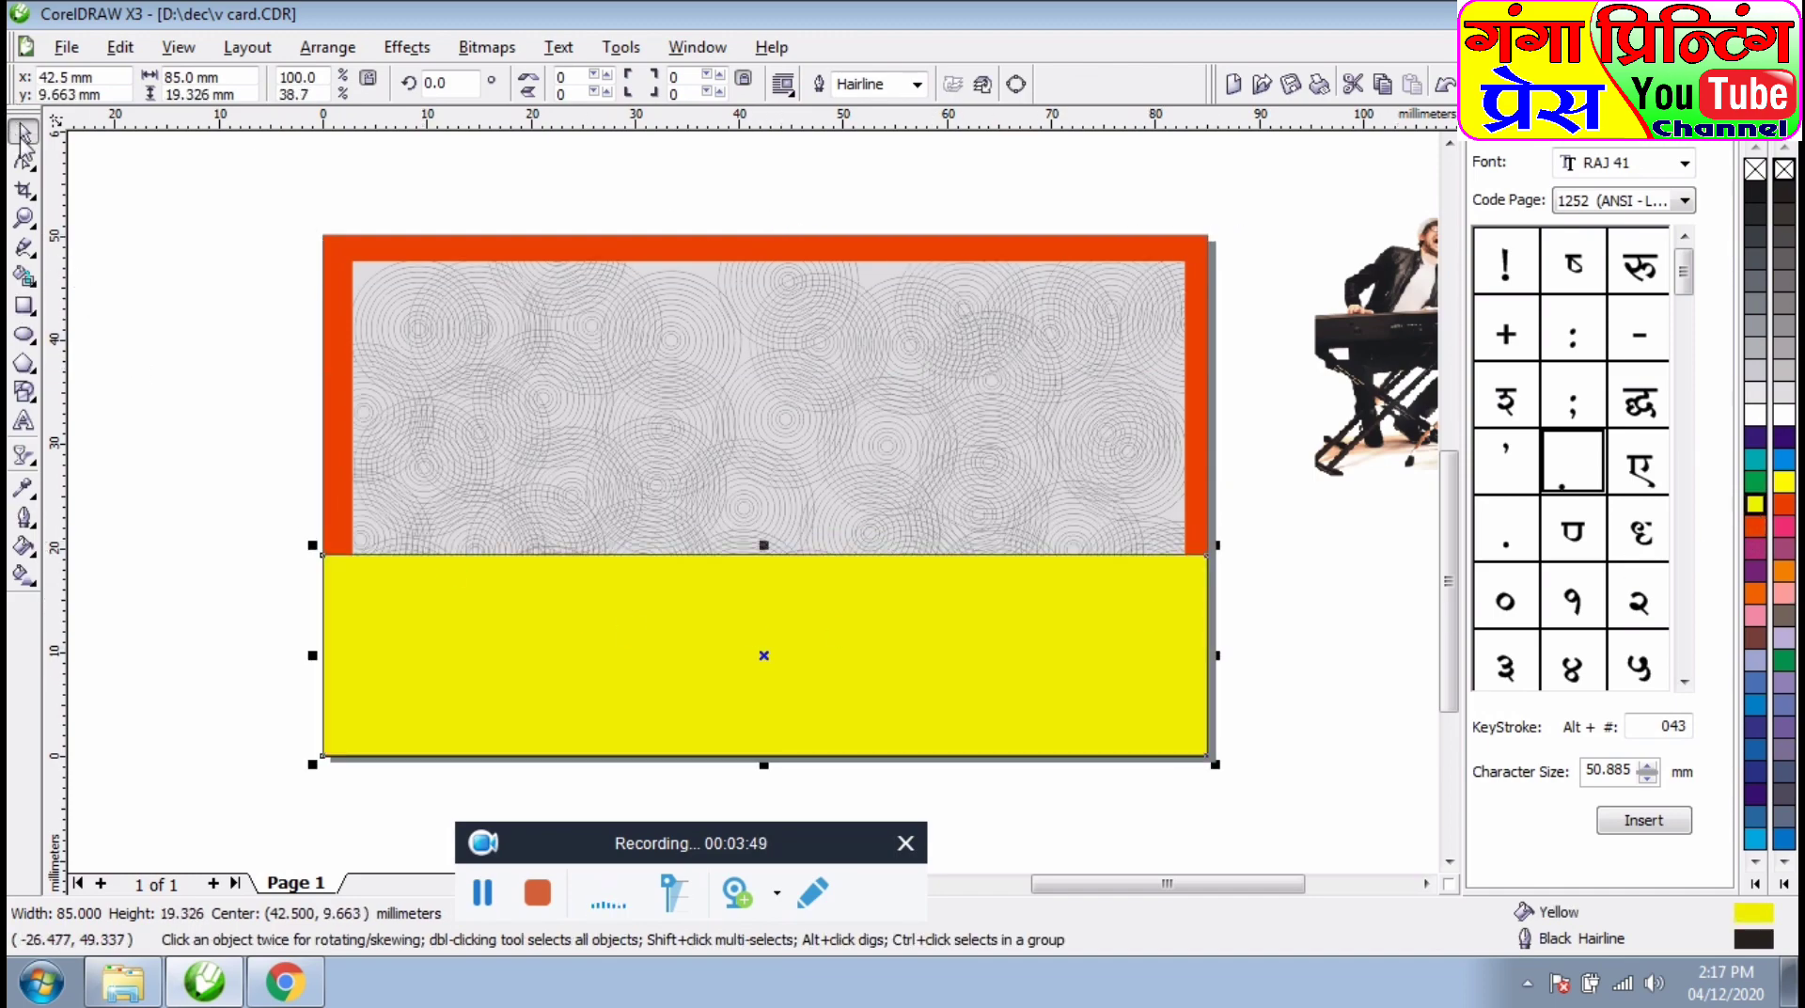
- Convert the yellow rectangle's edges to curves and bend its upper edge into a wave that dips on the left and rises on the right
{"action": "left_click", "coordinate": [24, 161]}
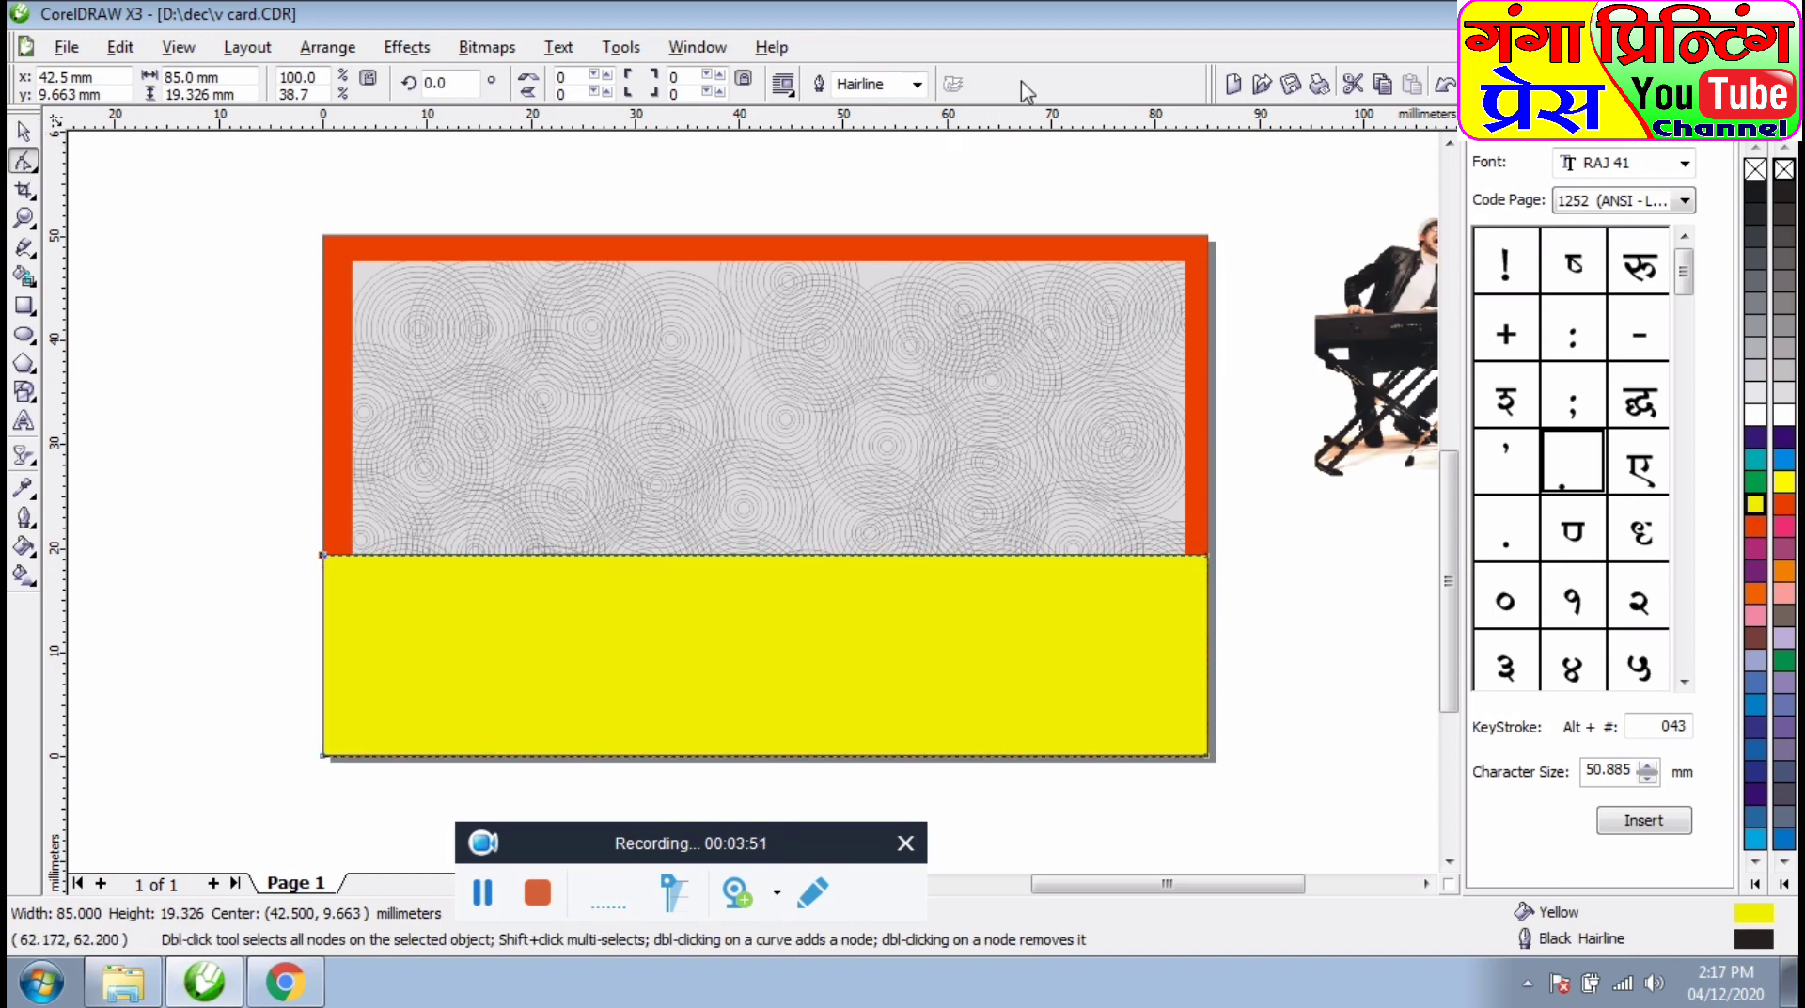
{"action": "left_click", "coordinate": [320, 557]}
{"action": "left_click_drag", "start_coordinate": [343, 691], "coordinate": [501, 602]}
{"action": "key", "text": "ctrl+z"}
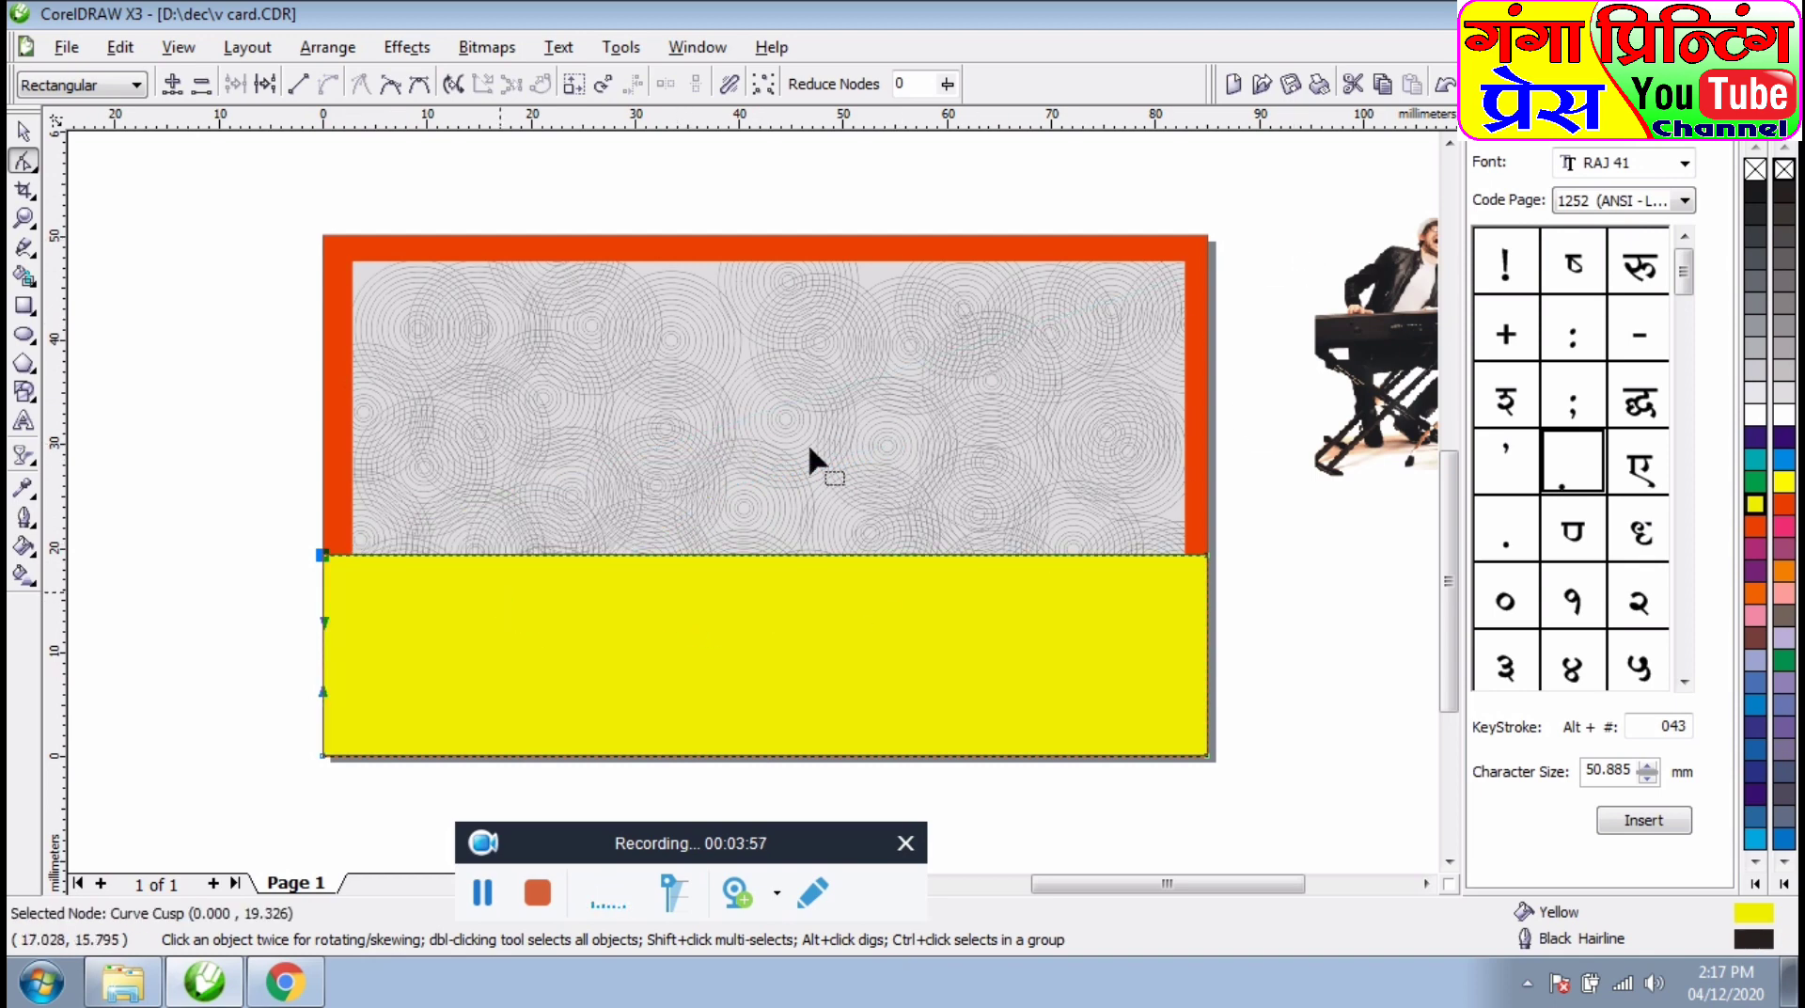
{"action": "left_click", "coordinate": [1207, 556]}
{"action": "left_click", "coordinate": [326, 85]}
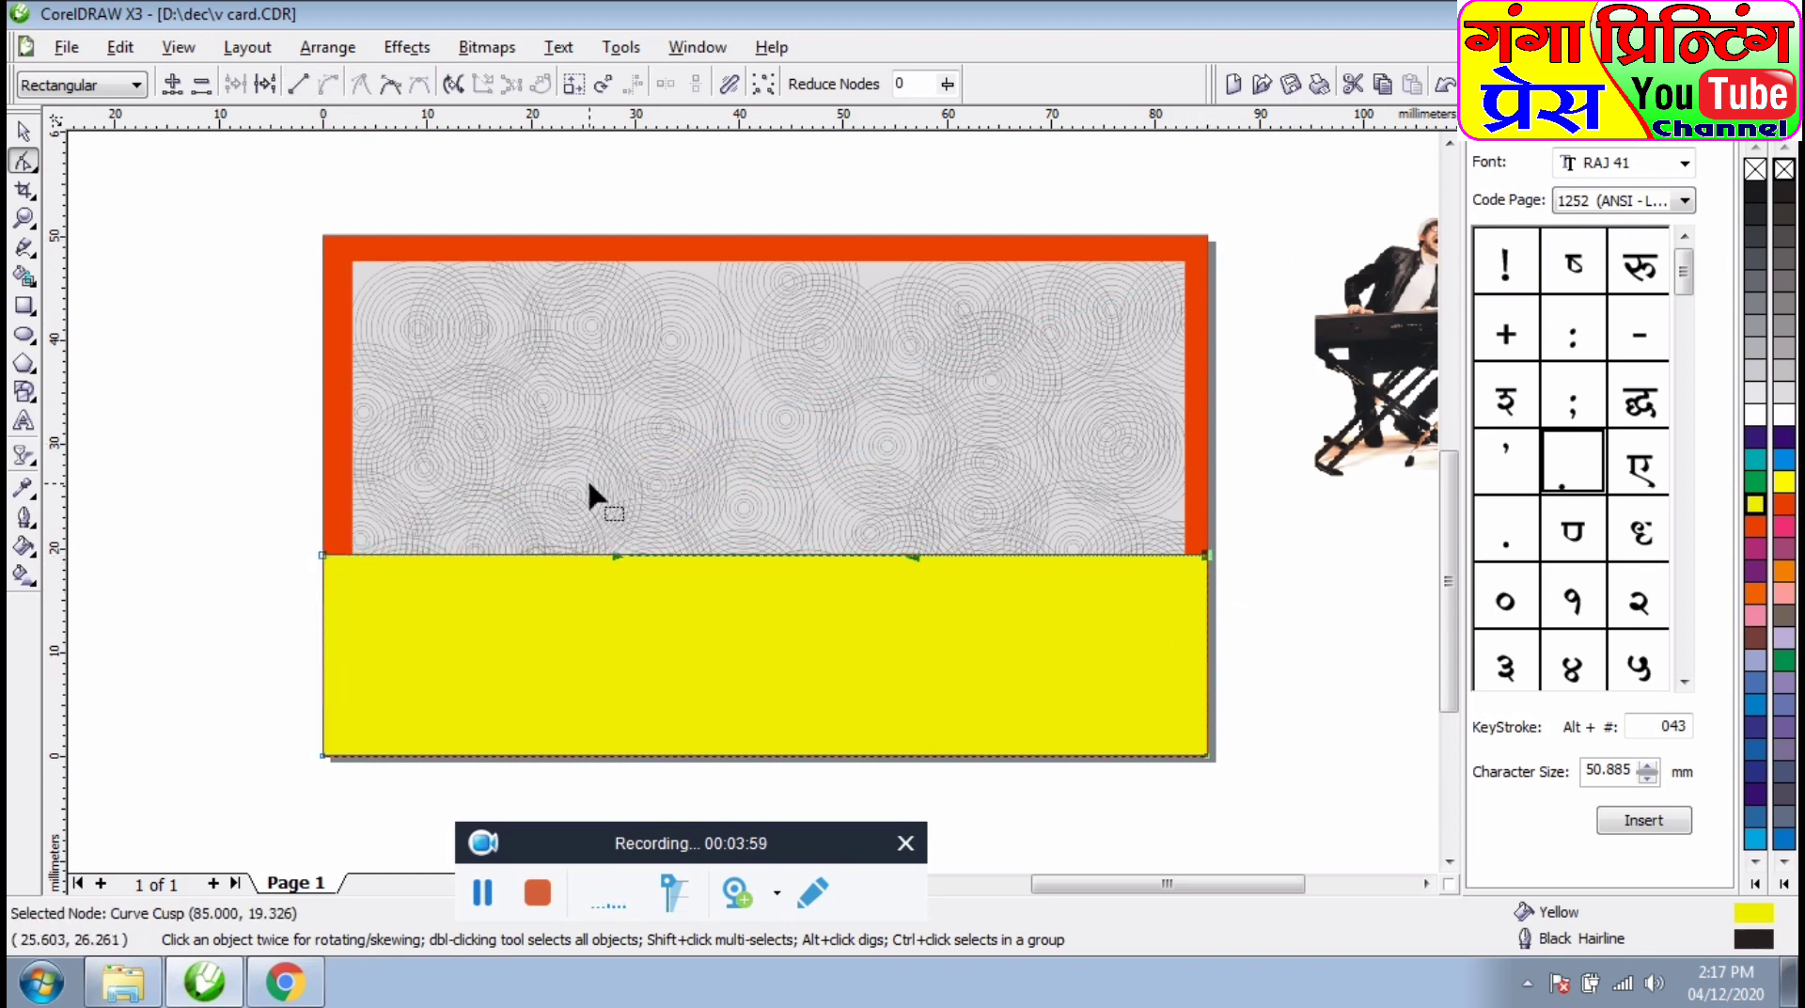
{"action": "left_click_drag", "start_coordinate": [915, 561], "coordinate": [898, 395]}
{"action": "left_click_drag", "start_coordinate": [618, 558], "coordinate": [714, 679]}
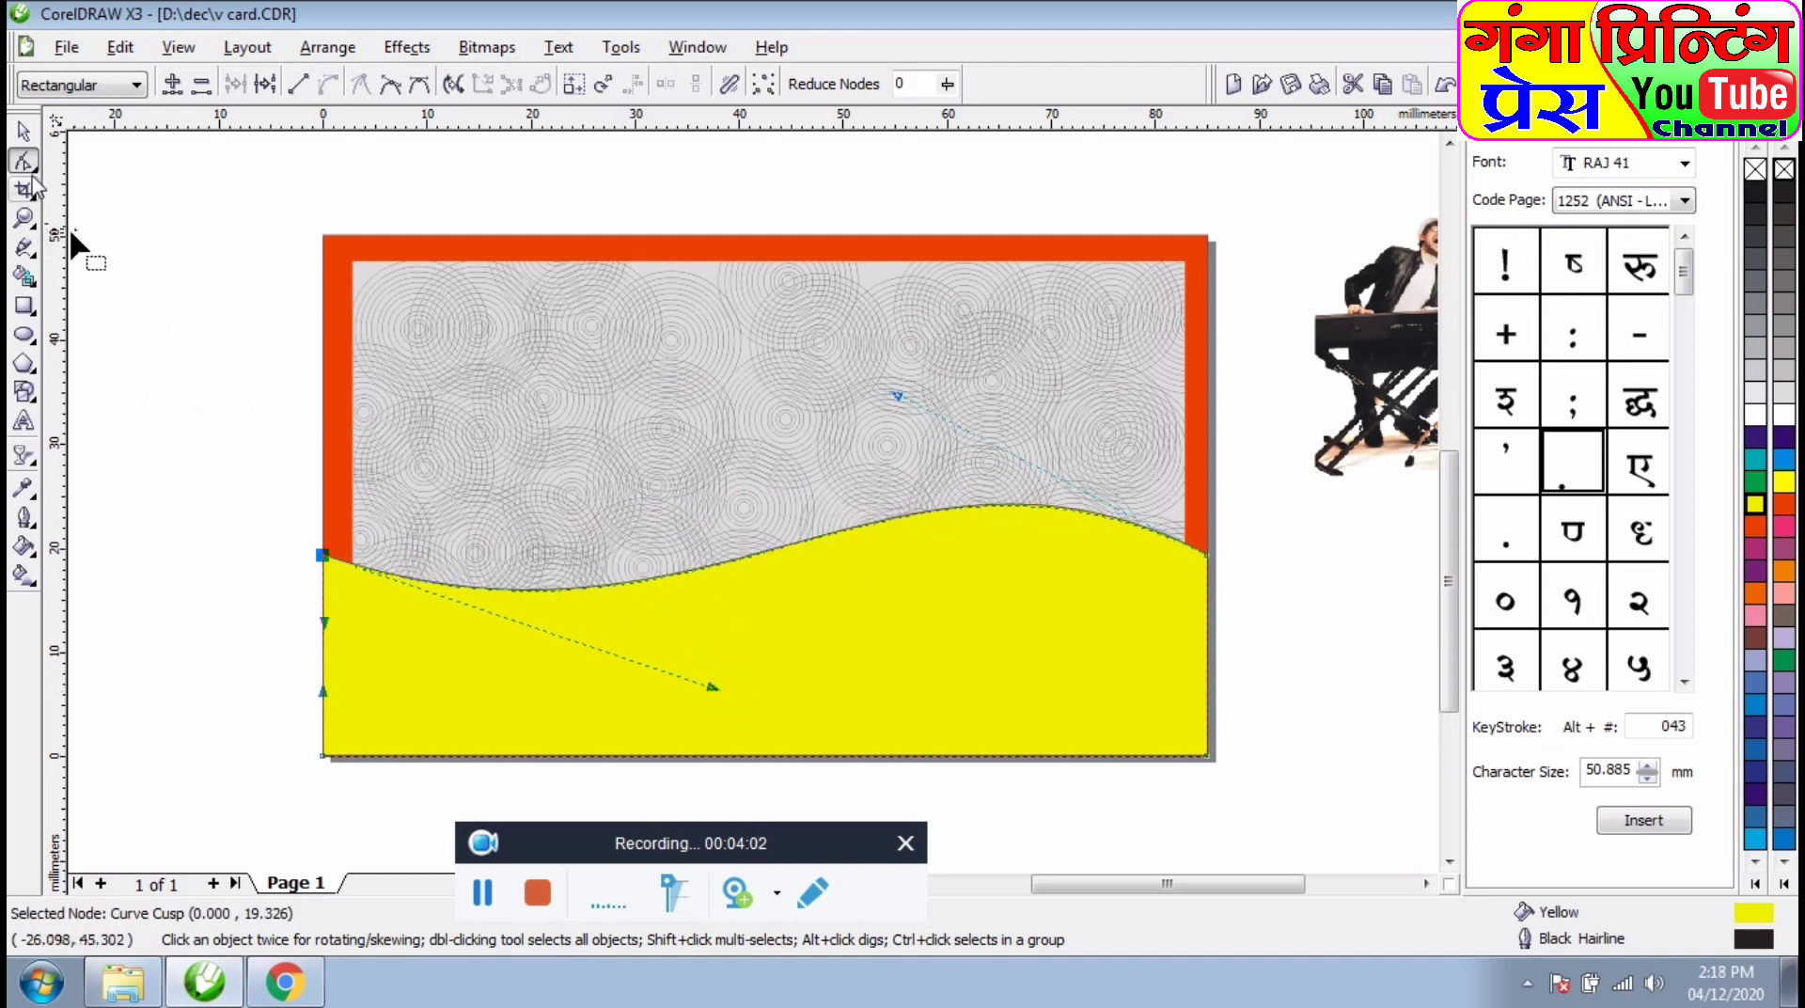
{"action": "left_click", "coordinate": [206, 341]}
{"action": "left_click", "coordinate": [696, 440]}
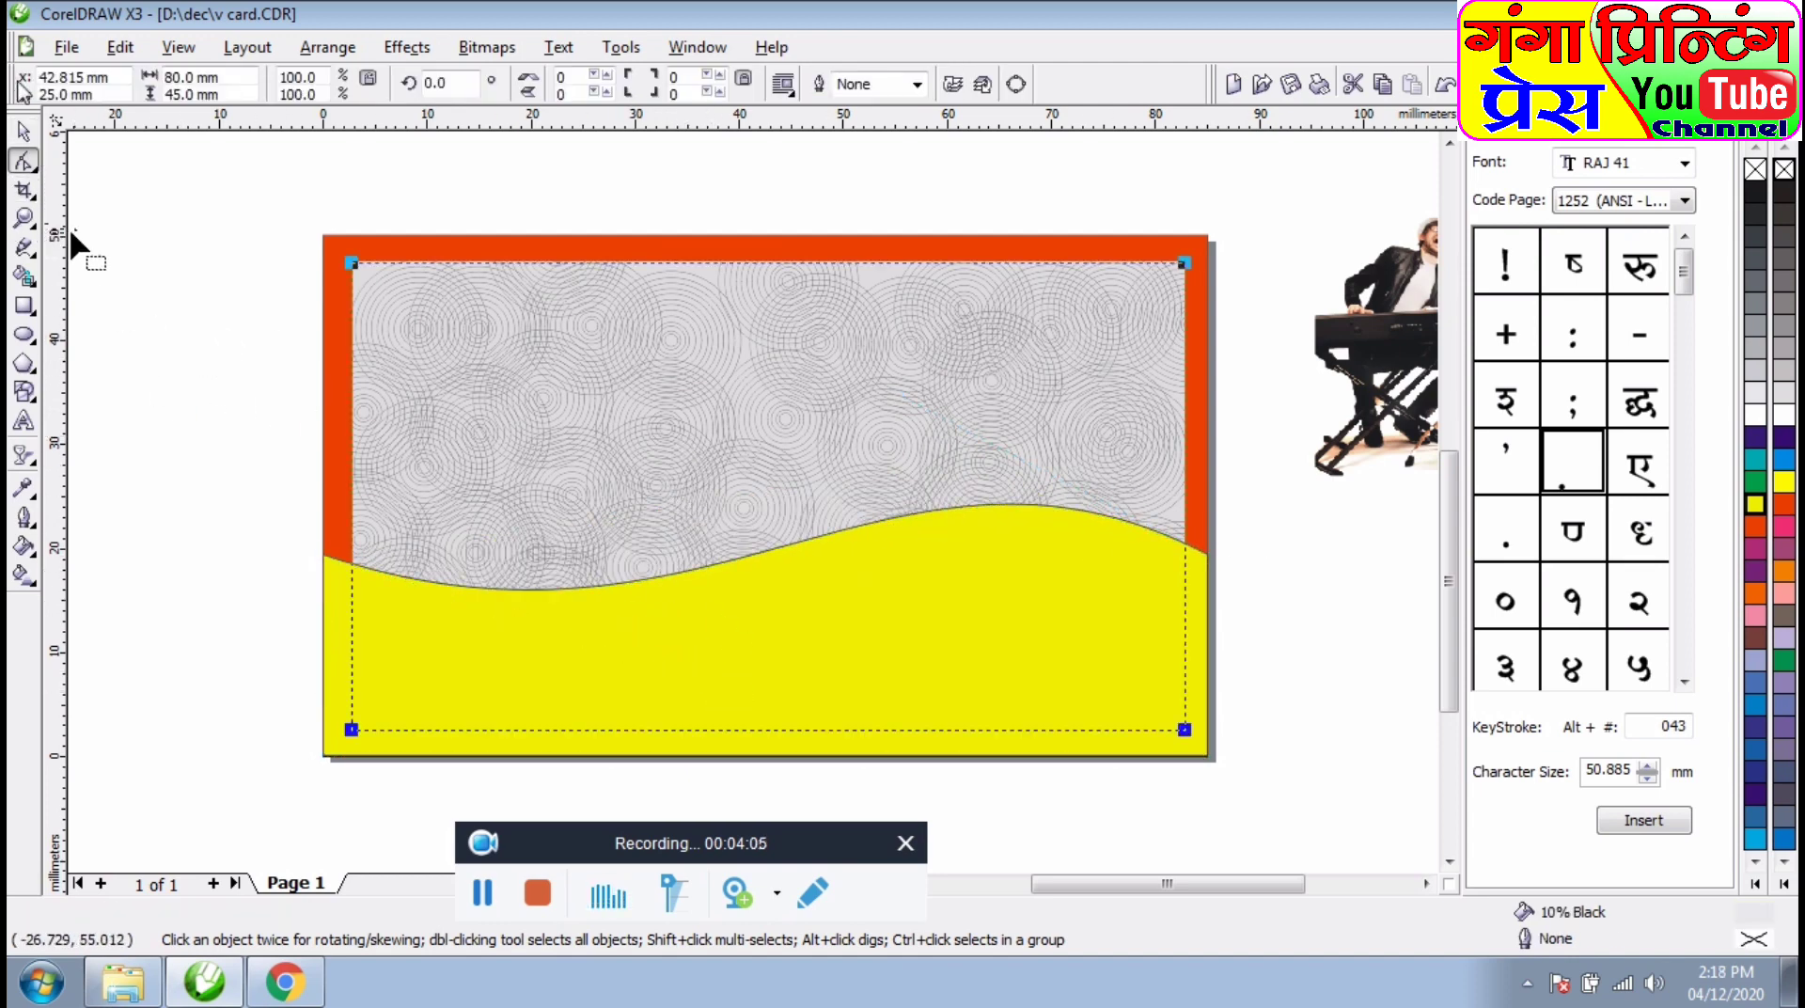
- Stack two copies of the yellow wave shape slightly lower and fill them red and dark red without outlines
{"action": "left_click", "coordinate": [21, 129]}
{"action": "left_click", "coordinate": [1201, 610]}
{"action": "left_click_drag", "start_coordinate": [853, 604], "coordinate": [920, 644]}
{"action": "left_click", "coordinate": [1763, 527]}
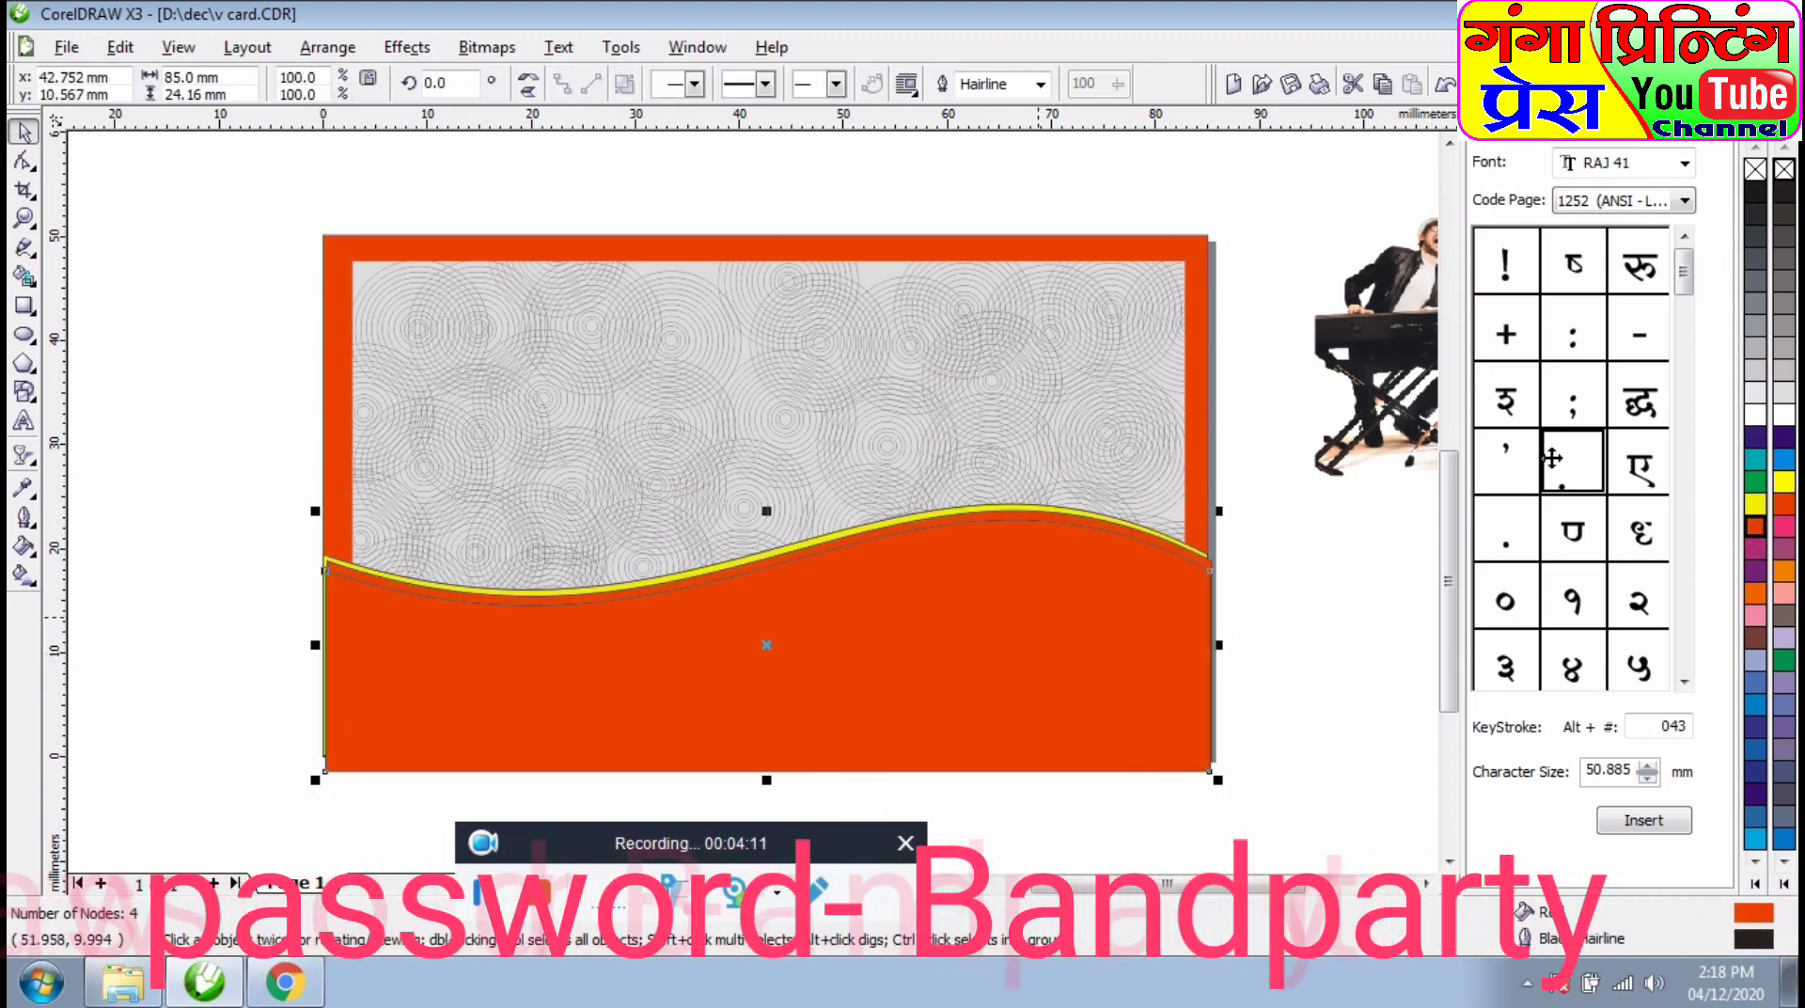
{"action": "left_click", "coordinate": [1755, 528]}
{"action": "left_click", "coordinate": [1683, 623]}
{"action": "left_click", "coordinate": [1345, 620]}
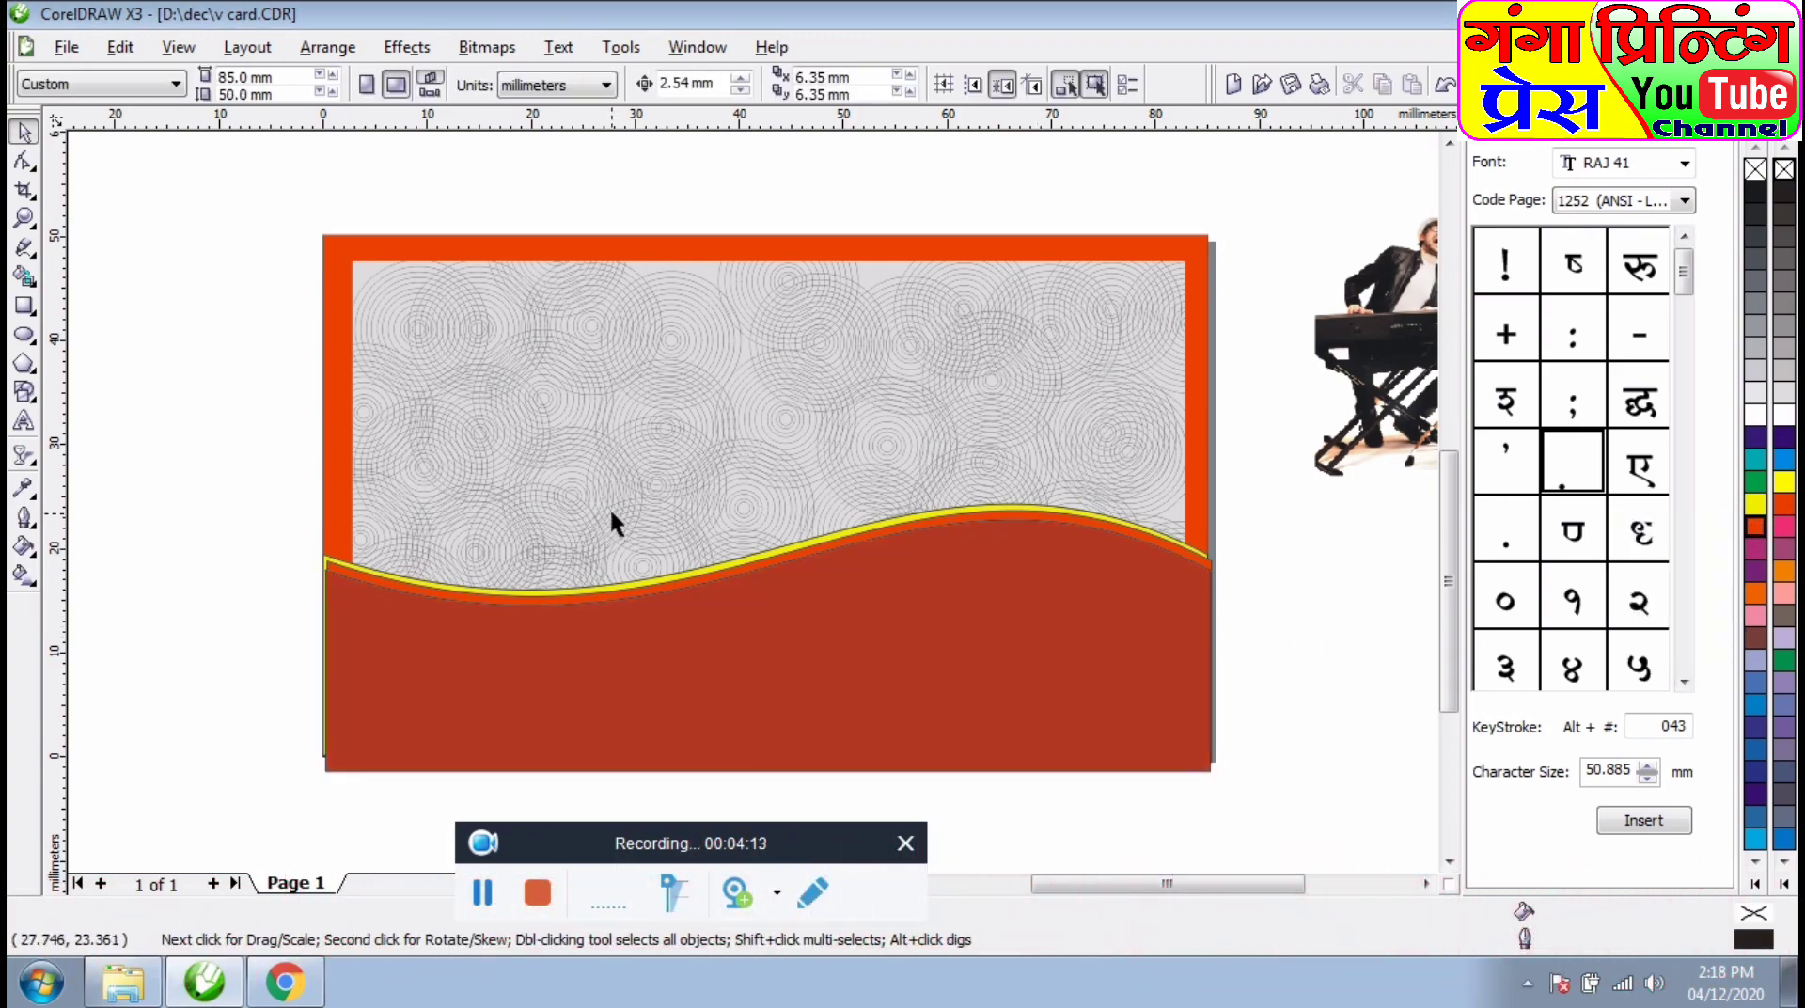
- Recolour the yellow wave shape with 30% black and remove its outline
{"action": "scroll", "coordinate": [743, 564], "scroll_direction": "up", "scroll_amount": 4}
{"action": "left_click", "coordinate": [984, 618]}
{"action": "left_click", "coordinate": [1312, 380]}
{"action": "left_click", "coordinate": [1301, 395]}
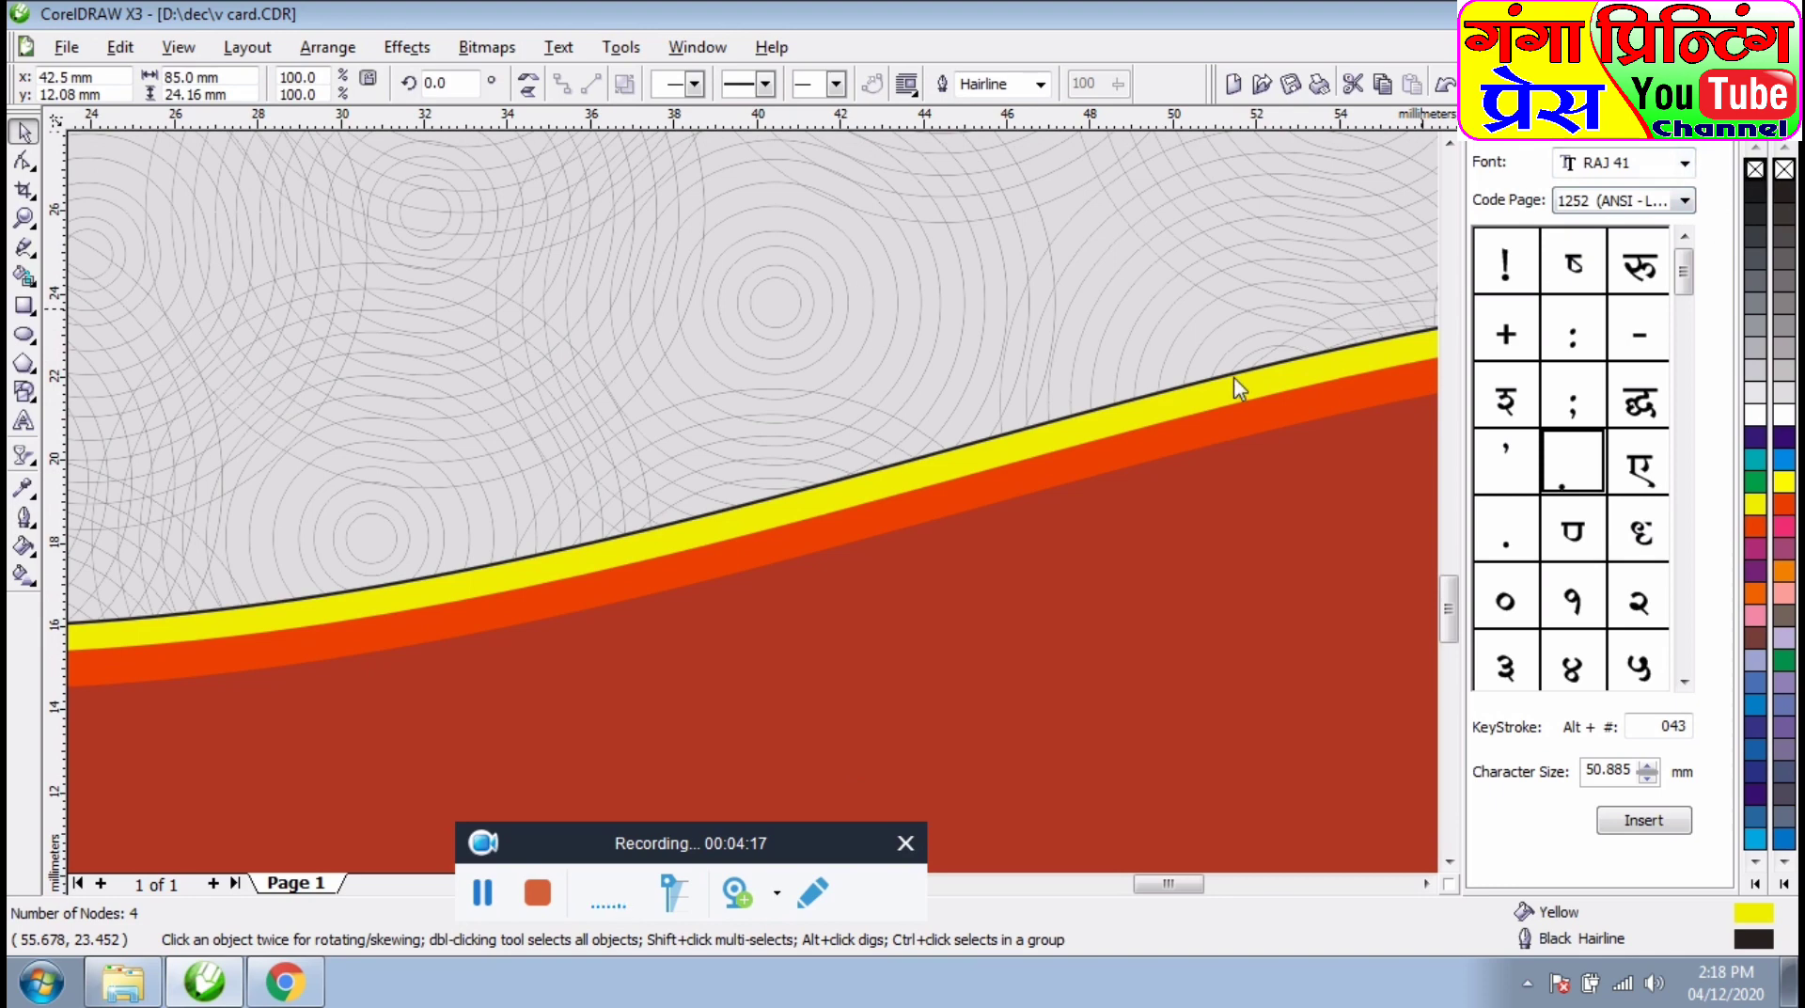
{"action": "left_click", "coordinate": [935, 478]}
{"action": "left_click", "coordinate": [1762, 356]}
{"action": "scroll", "coordinate": [752, 497], "scroll_direction": "down", "scroll_amount": 4}
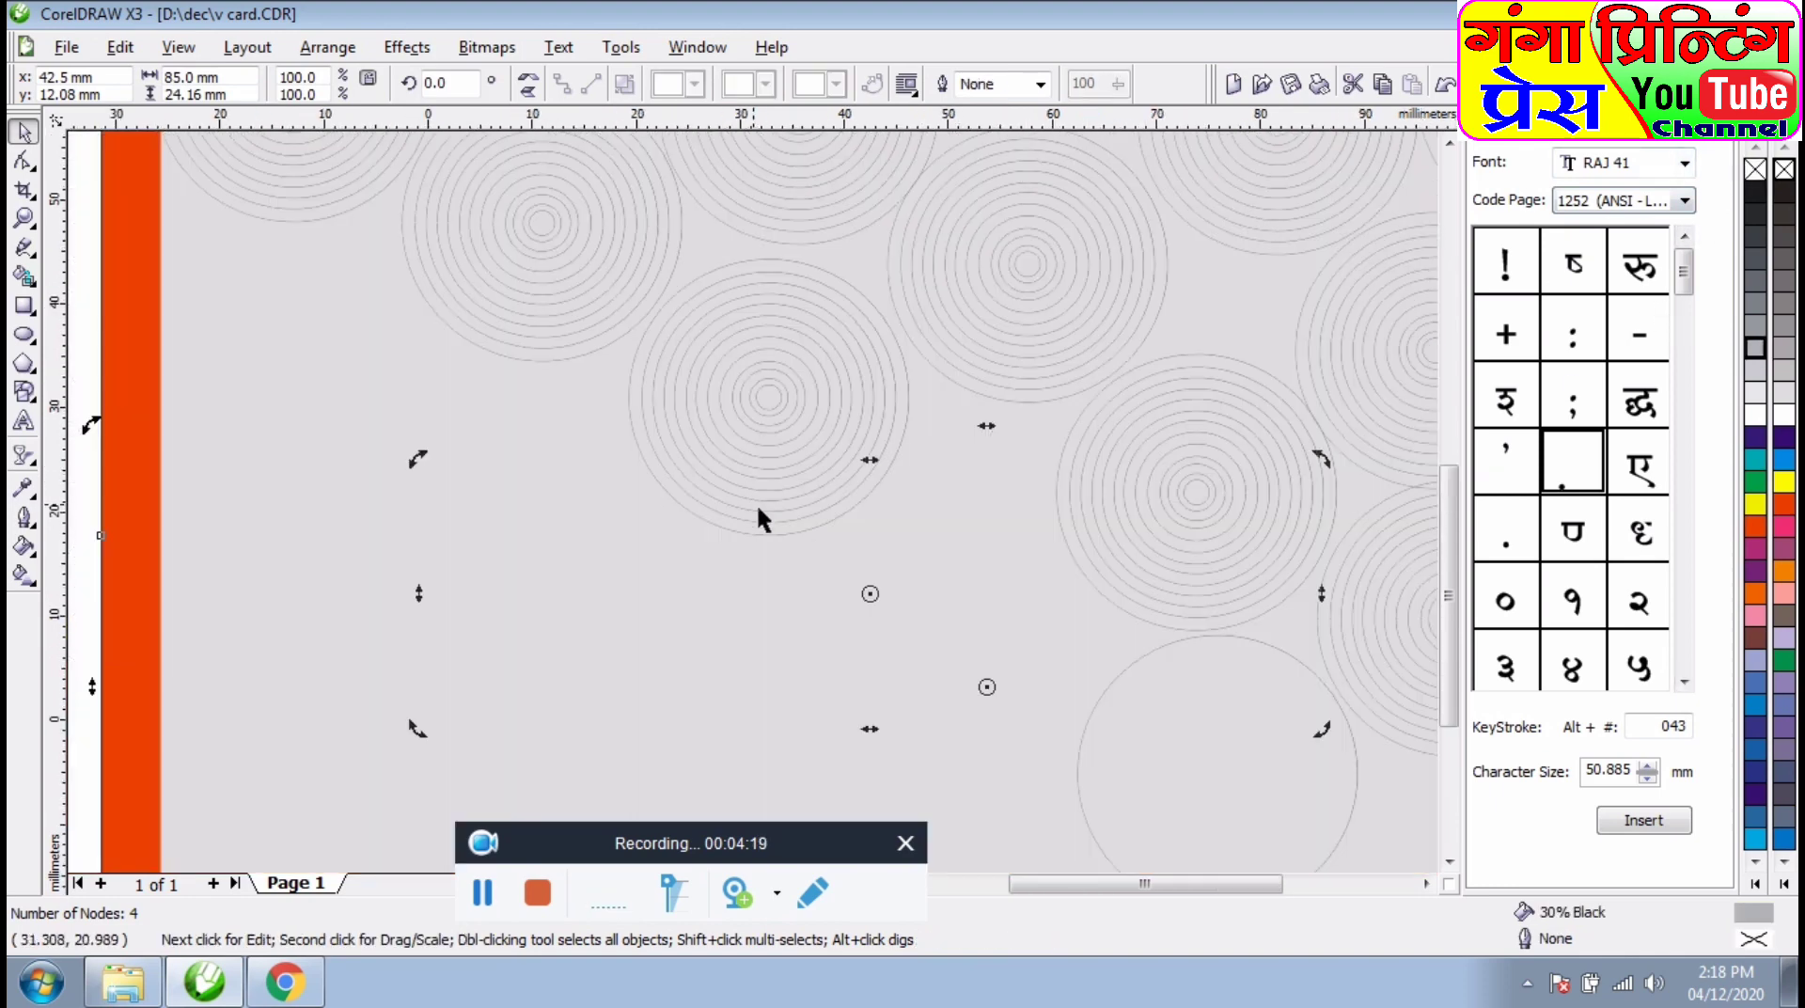
- Select the three stacked wave shapes and PowerClip them inside the ring-patterned grey rectangle
{"action": "left_click", "coordinate": [341, 471]}
{"action": "left_click_drag", "start_coordinate": [1210, 722], "coordinate": [1213, 724]}
{"action": "left_click_drag", "start_coordinate": [335, 447], "coordinate": [1128, 749]}
{"action": "left_click", "coordinate": [407, 49]}
{"action": "mouse_move", "coordinate": [455, 403]}
{"action": "left_click", "coordinate": [620, 391]}
{"action": "left_click", "coordinate": [675, 371]}
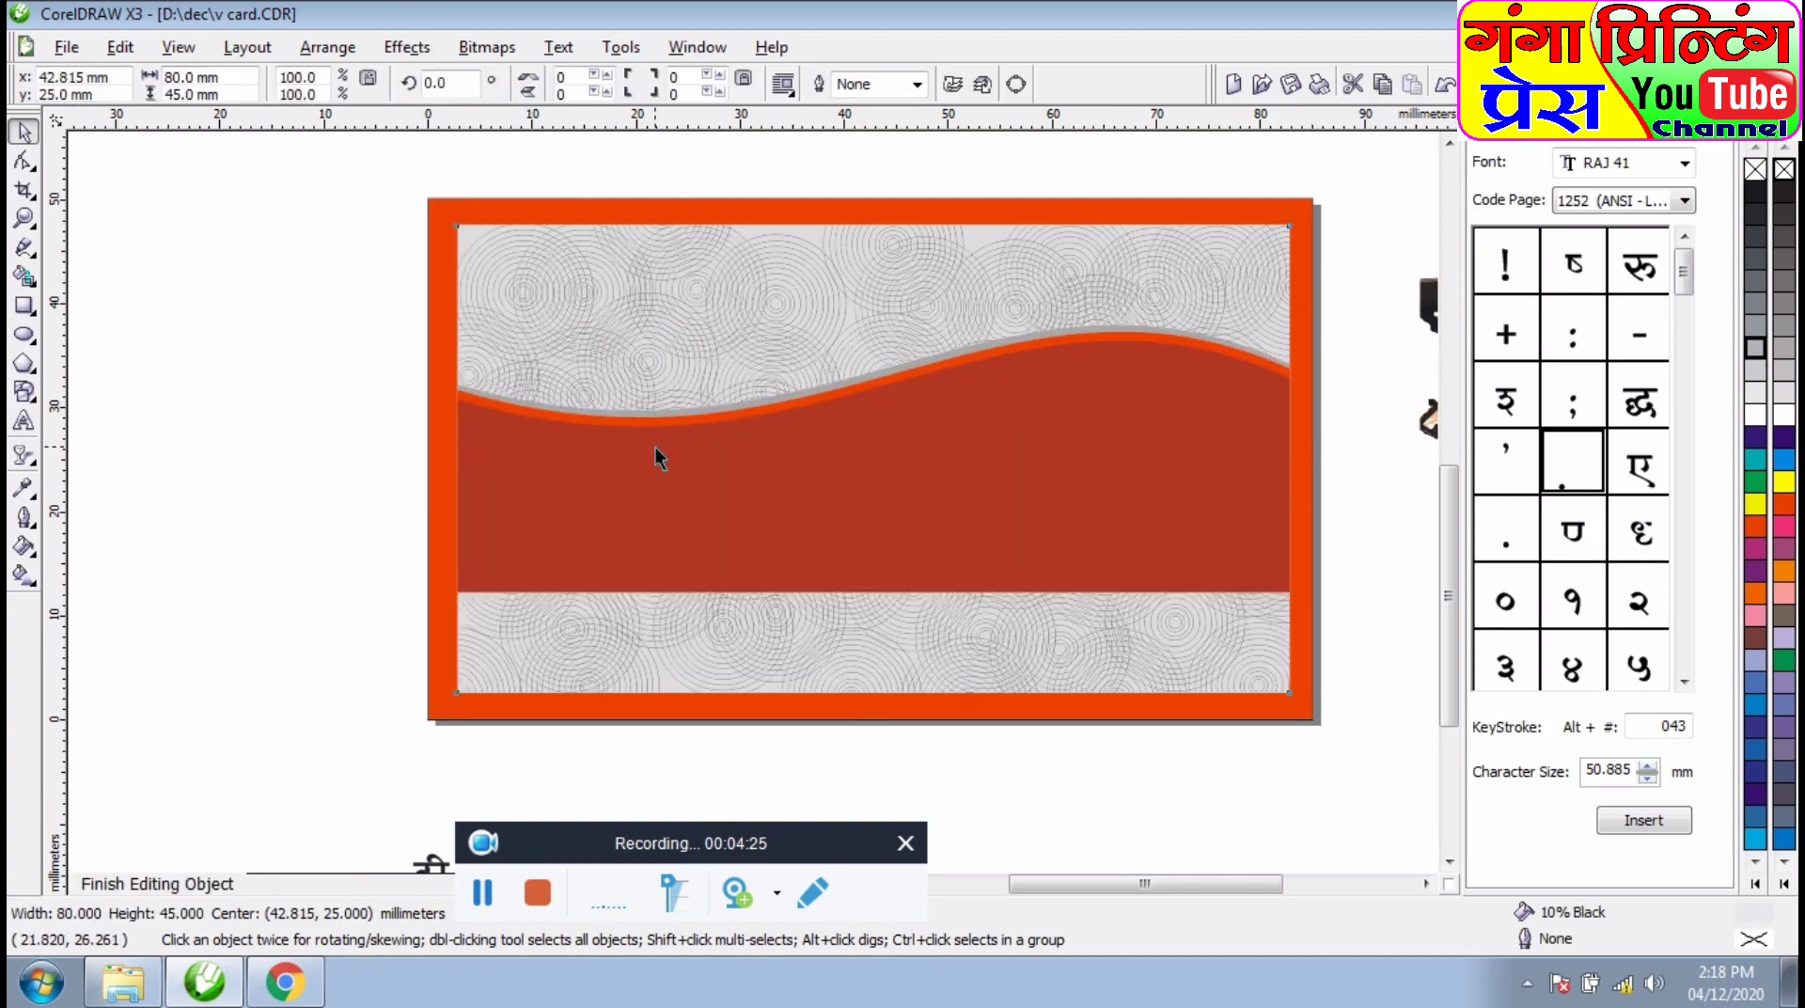
- Edit the contents of the ring-patterned PowerClip, move the three stacked wave shapes down about 15 mm, and finish editing
{"action": "left_click", "coordinate": [692, 470], "text": "ctrl"}
{"action": "left_click_drag", "start_coordinate": [282, 335], "coordinate": [1243, 646]}
{"action": "left_click", "coordinate": [1375, 437]}
{"action": "left_click", "coordinate": [1068, 467]}
{"action": "scroll", "coordinate": [682, 397], "scroll_direction": "up", "scroll_amount": 1}
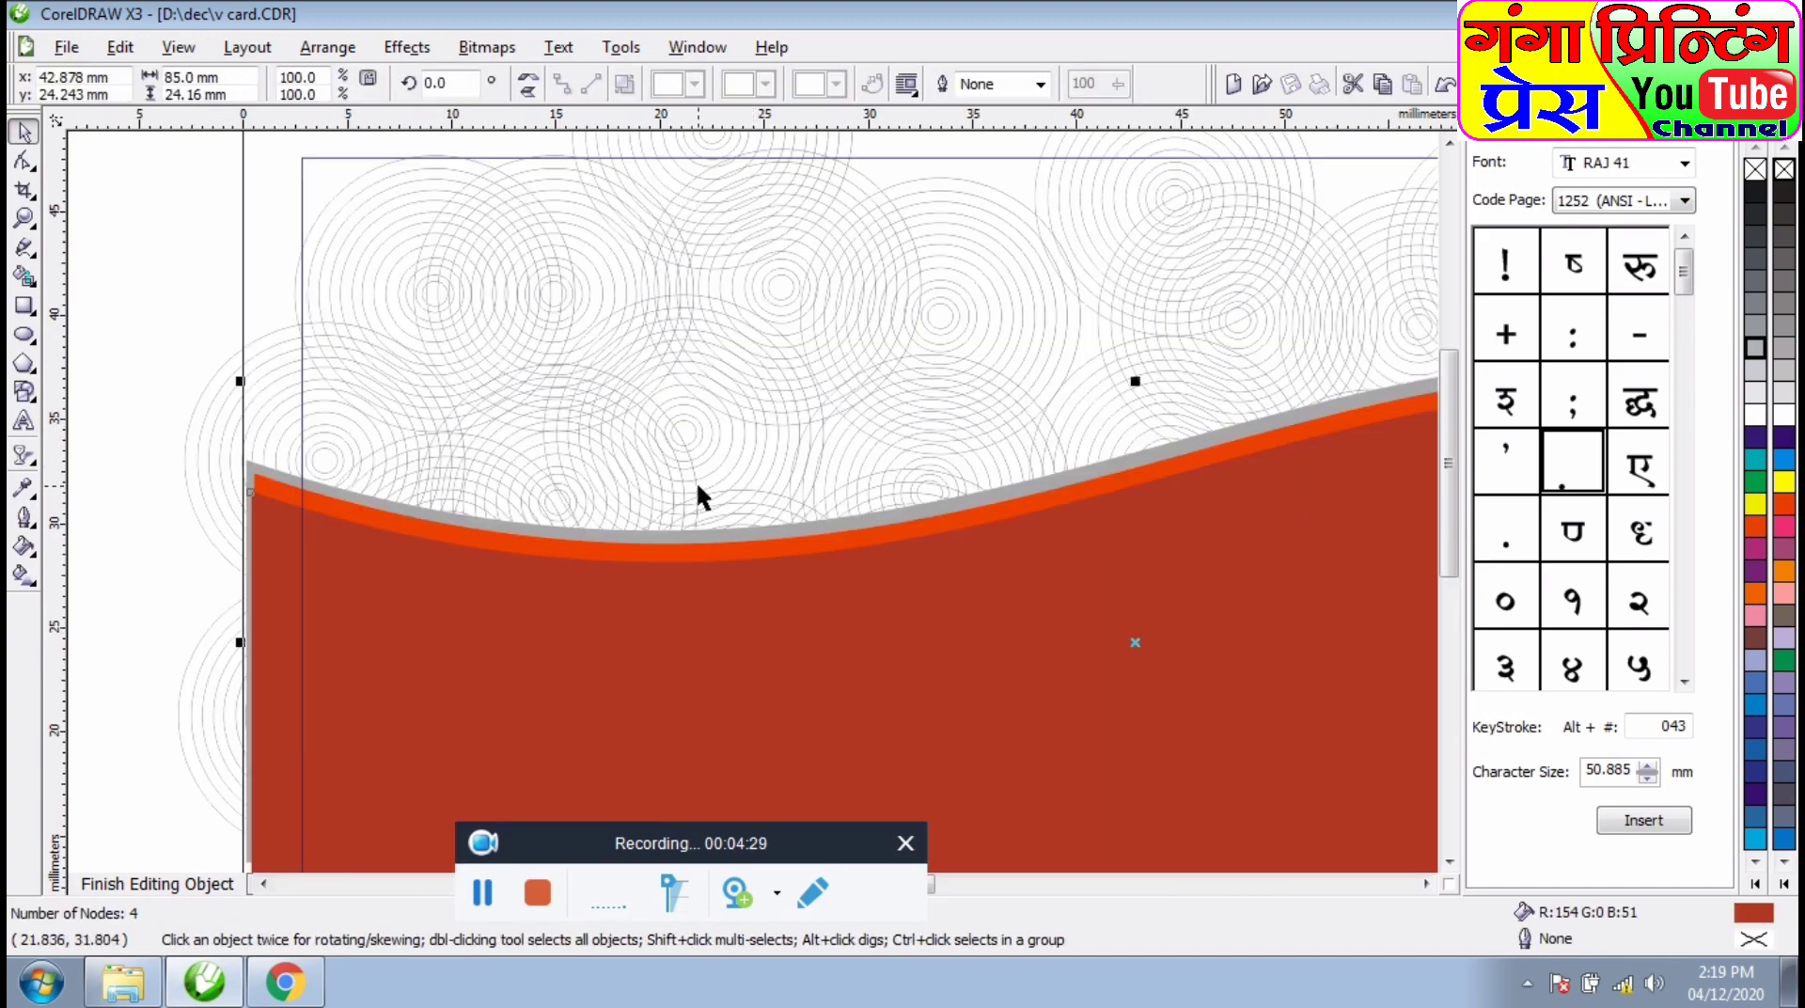
{"action": "left_click", "coordinate": [157, 330]}
{"action": "left_click", "coordinate": [271, 470]}
{"action": "left_click", "coordinate": [268, 490], "text": "shift"}
{"action": "left_click", "coordinate": [263, 520], "text": "shift"}
{"action": "scroll", "coordinate": [263, 520], "scroll_direction": "down", "scroll_amount": 1}
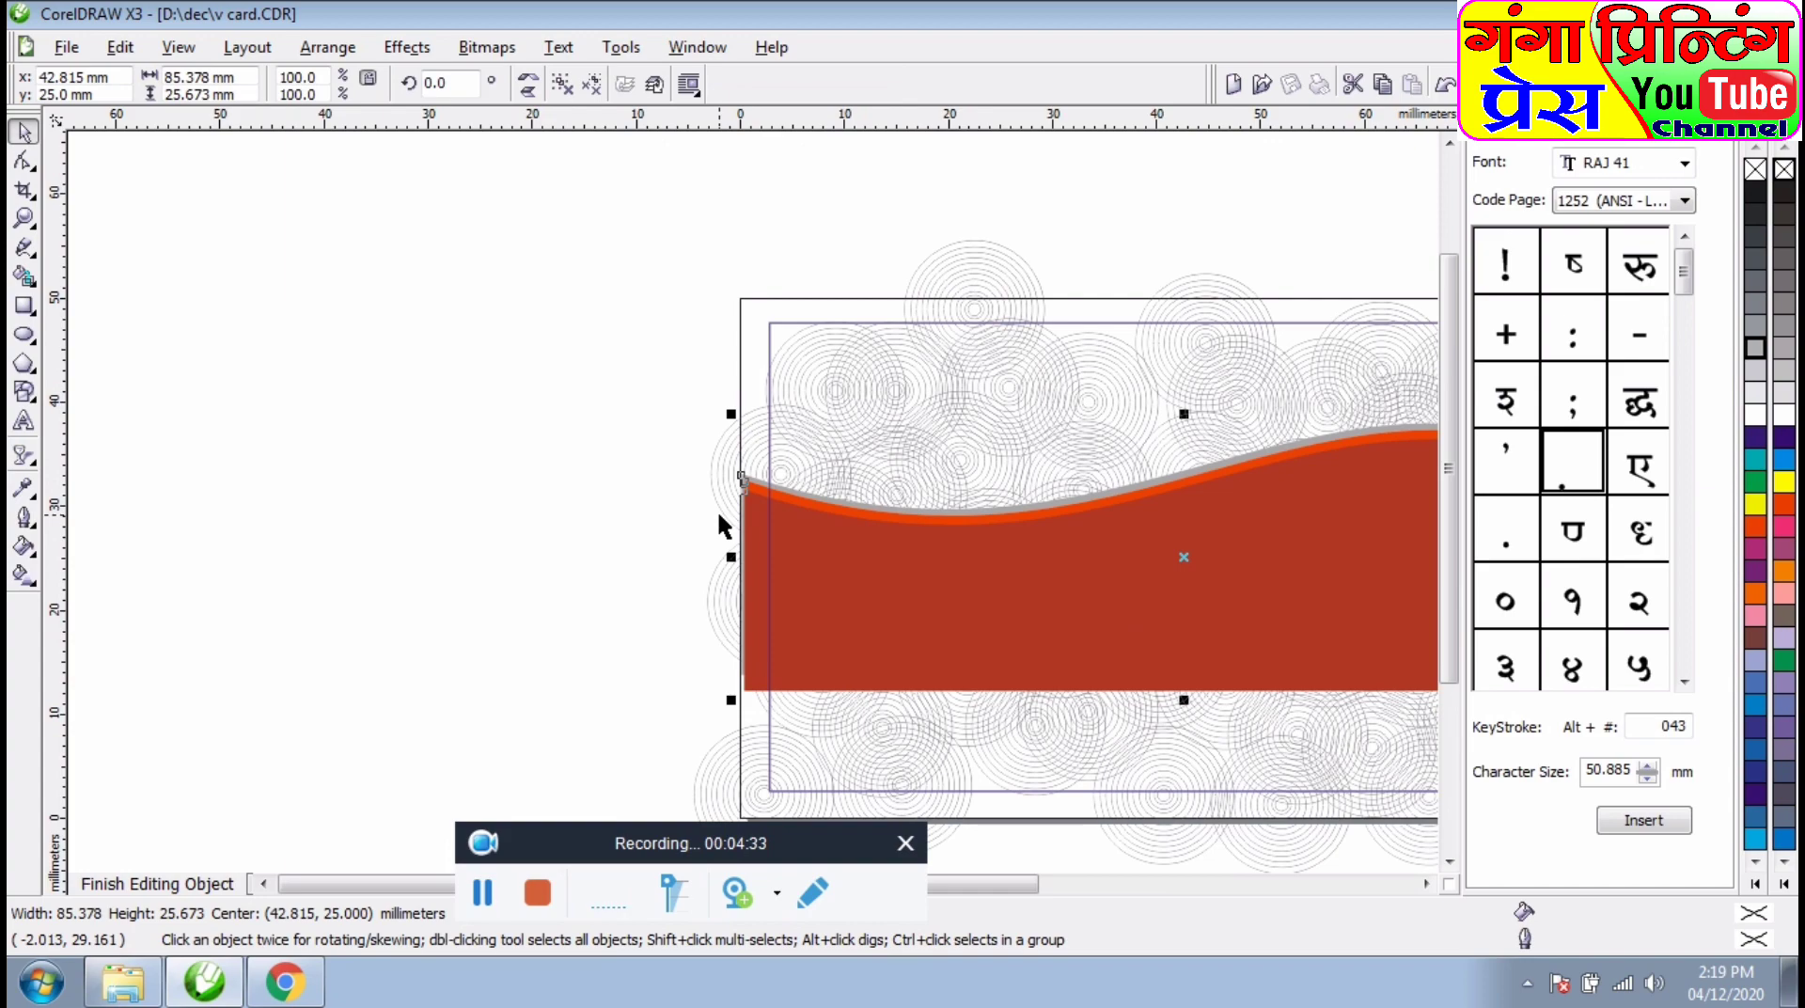
{"action": "left_click", "coordinate": [1426, 884]}
{"action": "key", "text": "Down"}
{"action": "key", "text": "Down"}
{"action": "key", "text": "Down"}
{"action": "key", "text": "Down"}
{"action": "key", "text": "Down"}
{"action": "key", "text": "Down"}
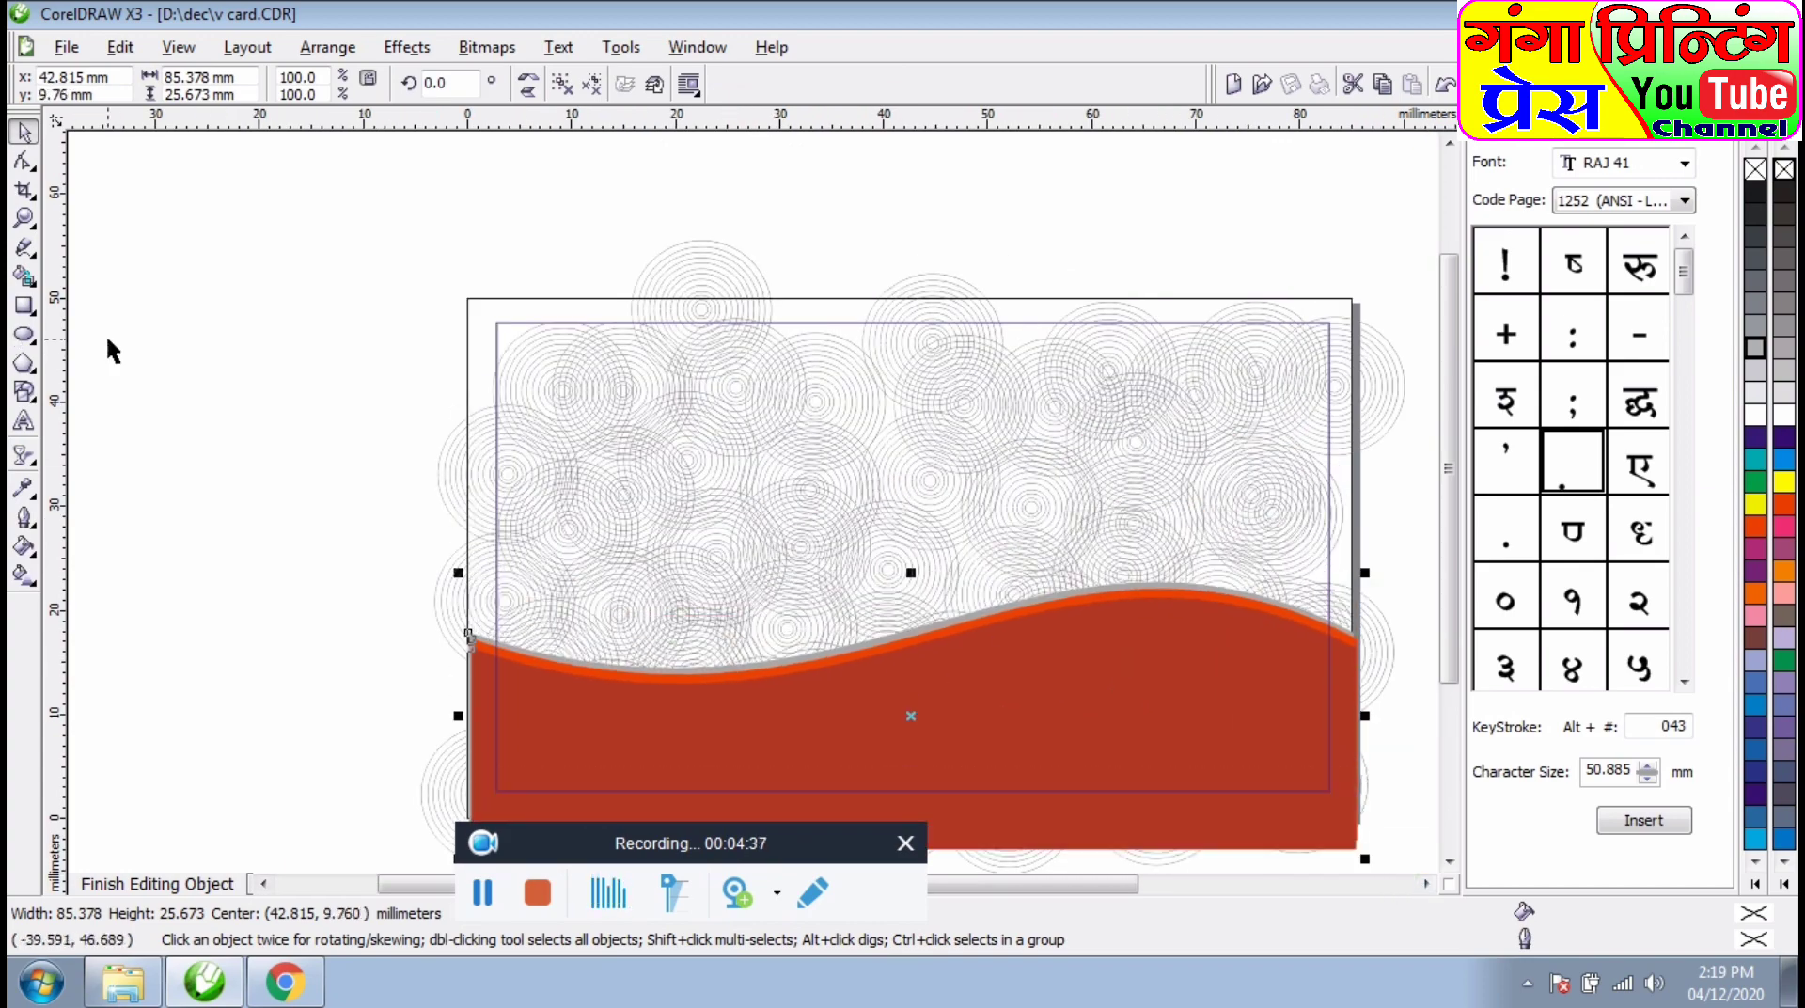
{"action": "left_click", "coordinate": [236, 391]}
{"action": "left_click", "coordinate": [236, 391], "text": "ctrl"}
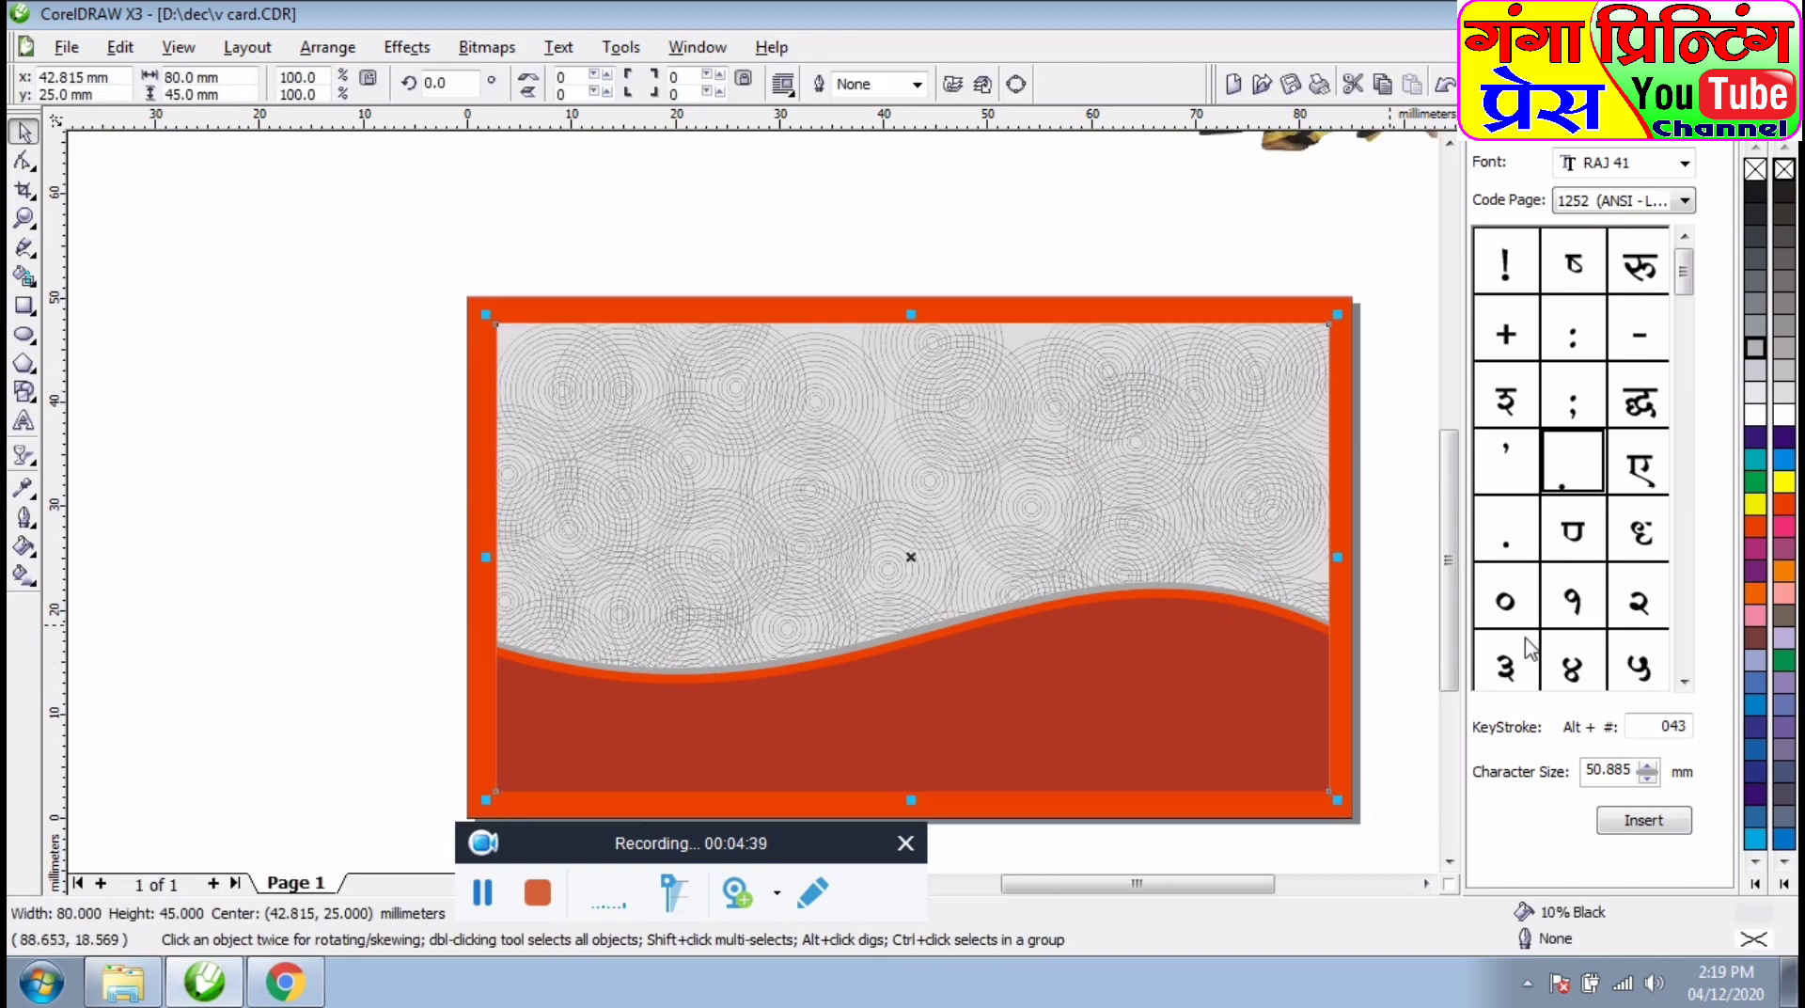
- Fill the ring-patterned rectangle with cyan
{"action": "left_click", "coordinate": [1431, 630]}
{"action": "left_click", "coordinate": [826, 334]}
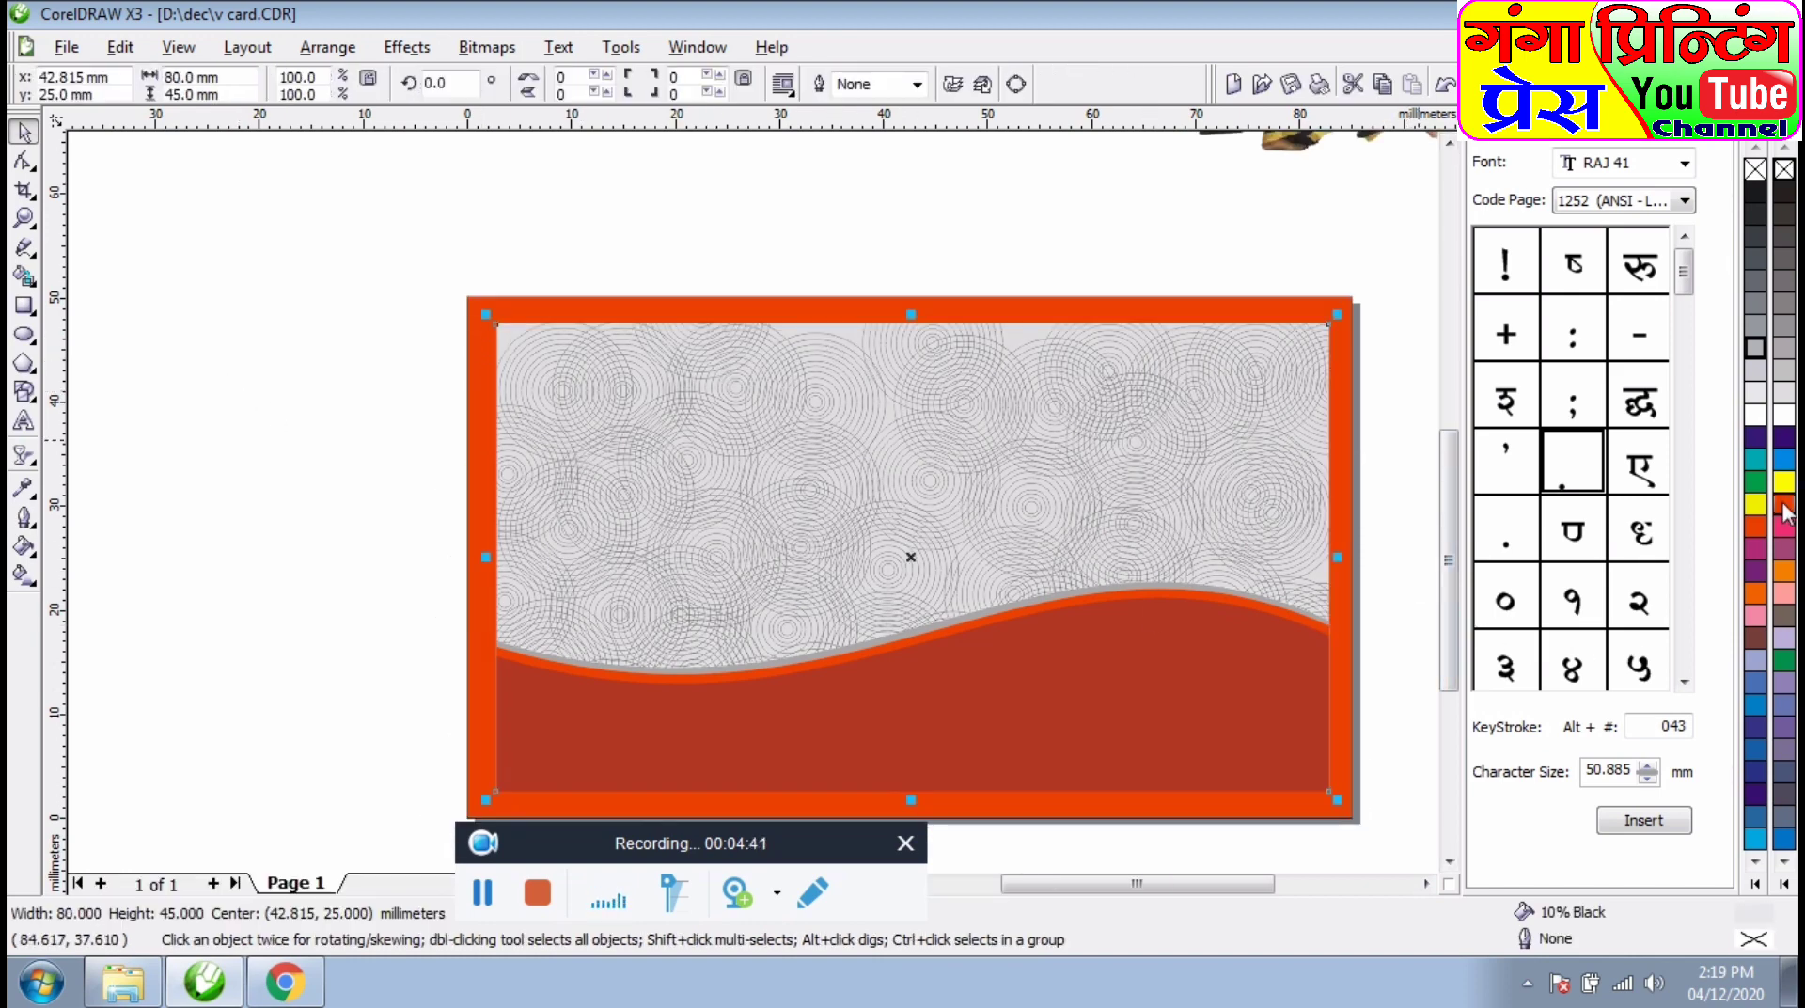
{"action": "left_click", "coordinate": [1785, 461]}
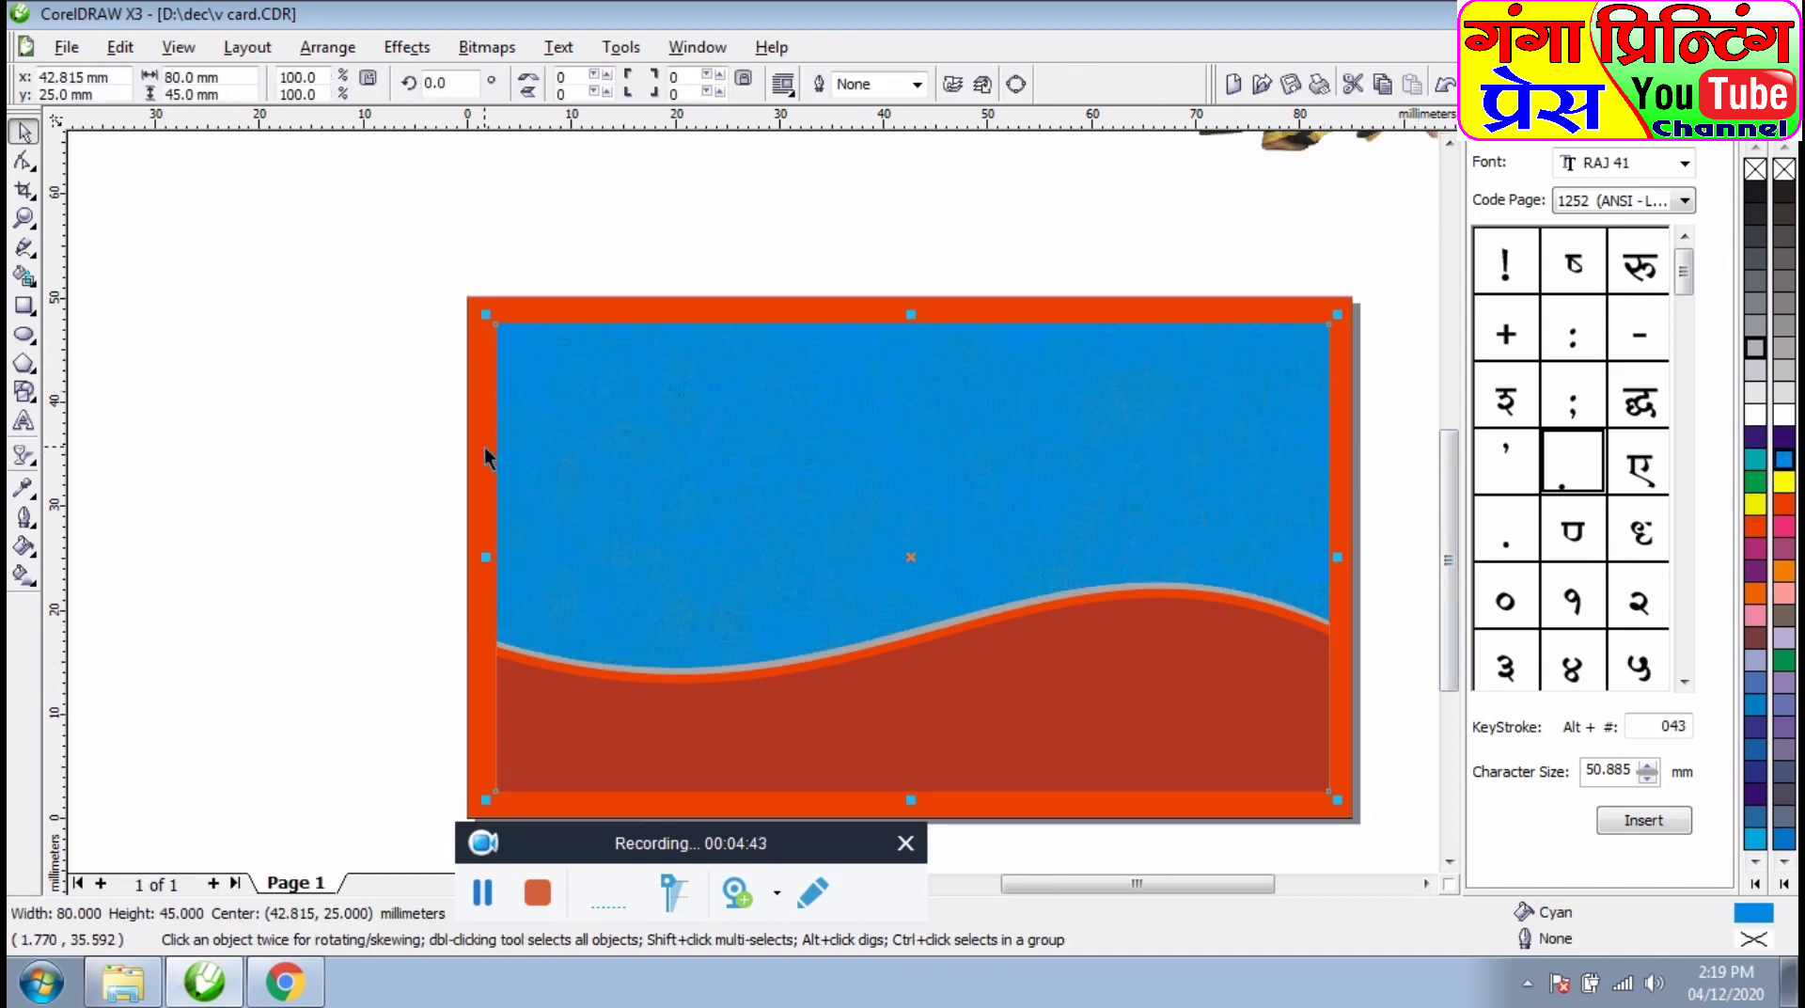
{"action": "scroll", "coordinate": [851, 365], "scroll_direction": "up", "scroll_amount": 4}
{"action": "scroll", "coordinate": [402, 584], "scroll_direction": "down", "scroll_amount": 5}
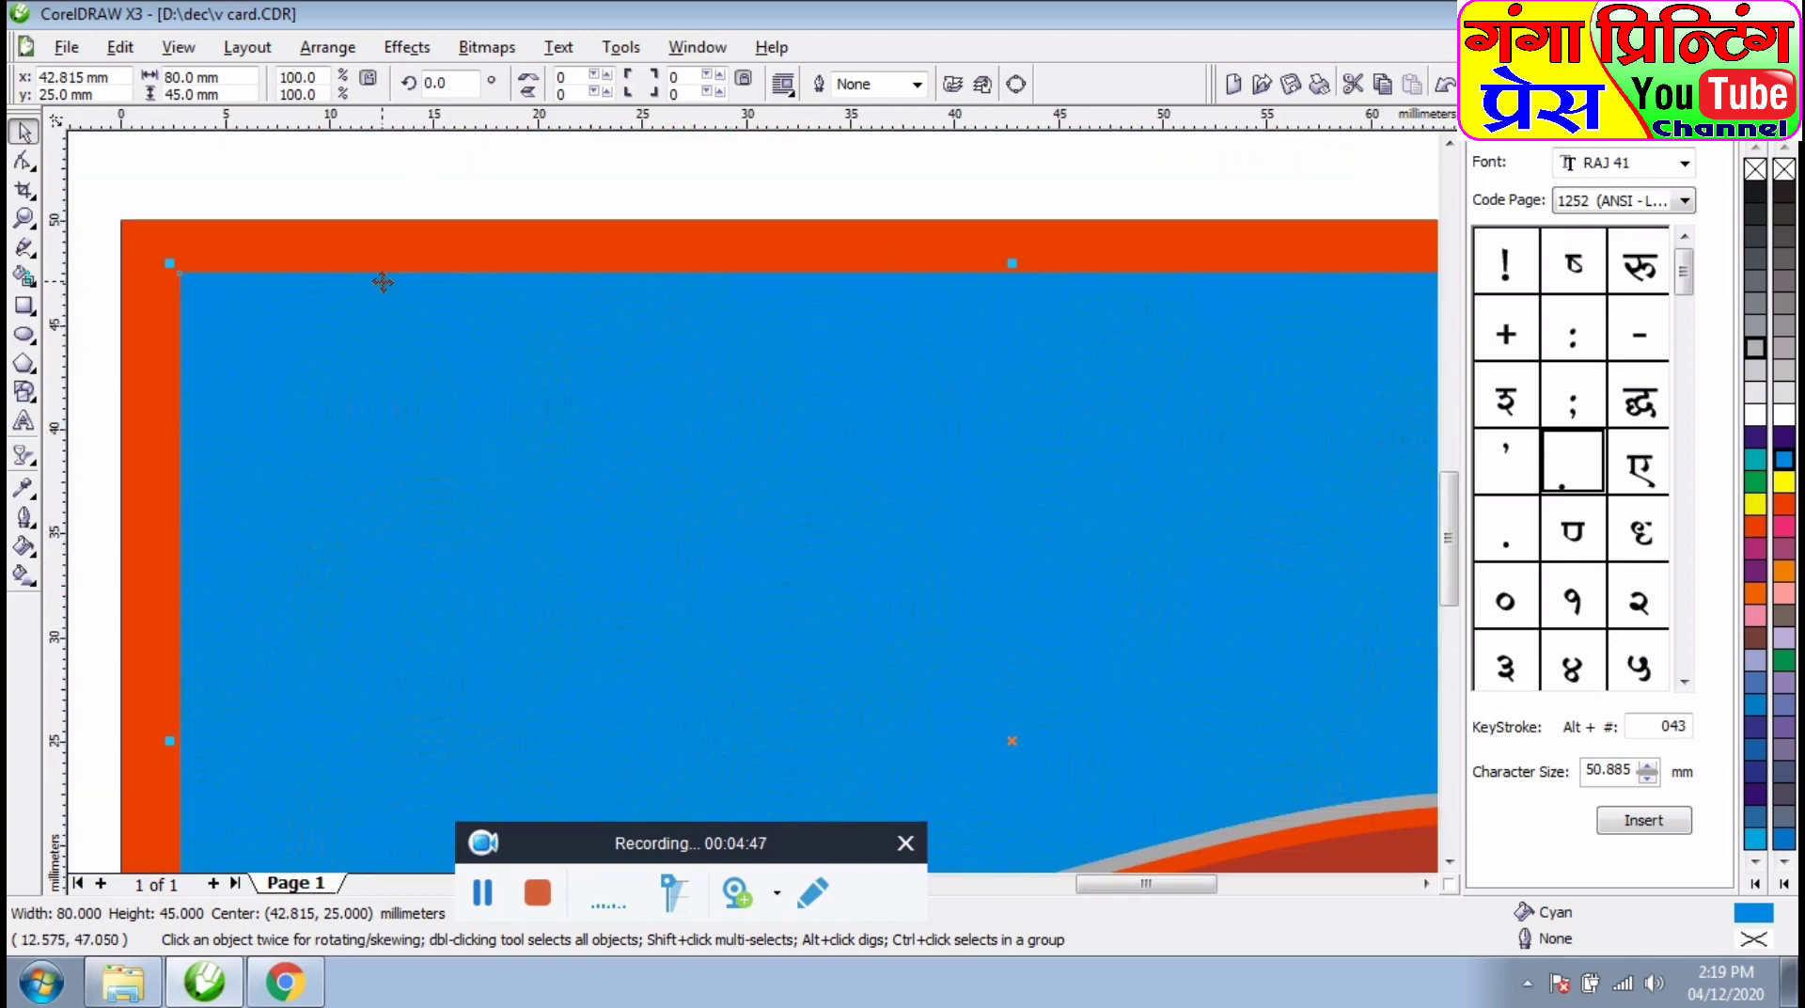
{"action": "scroll", "coordinate": [386, 283], "scroll_direction": "down", "scroll_amount": 2}
{"action": "left_click", "coordinate": [1449, 861]}
{"action": "left_click", "coordinate": [1426, 886]}
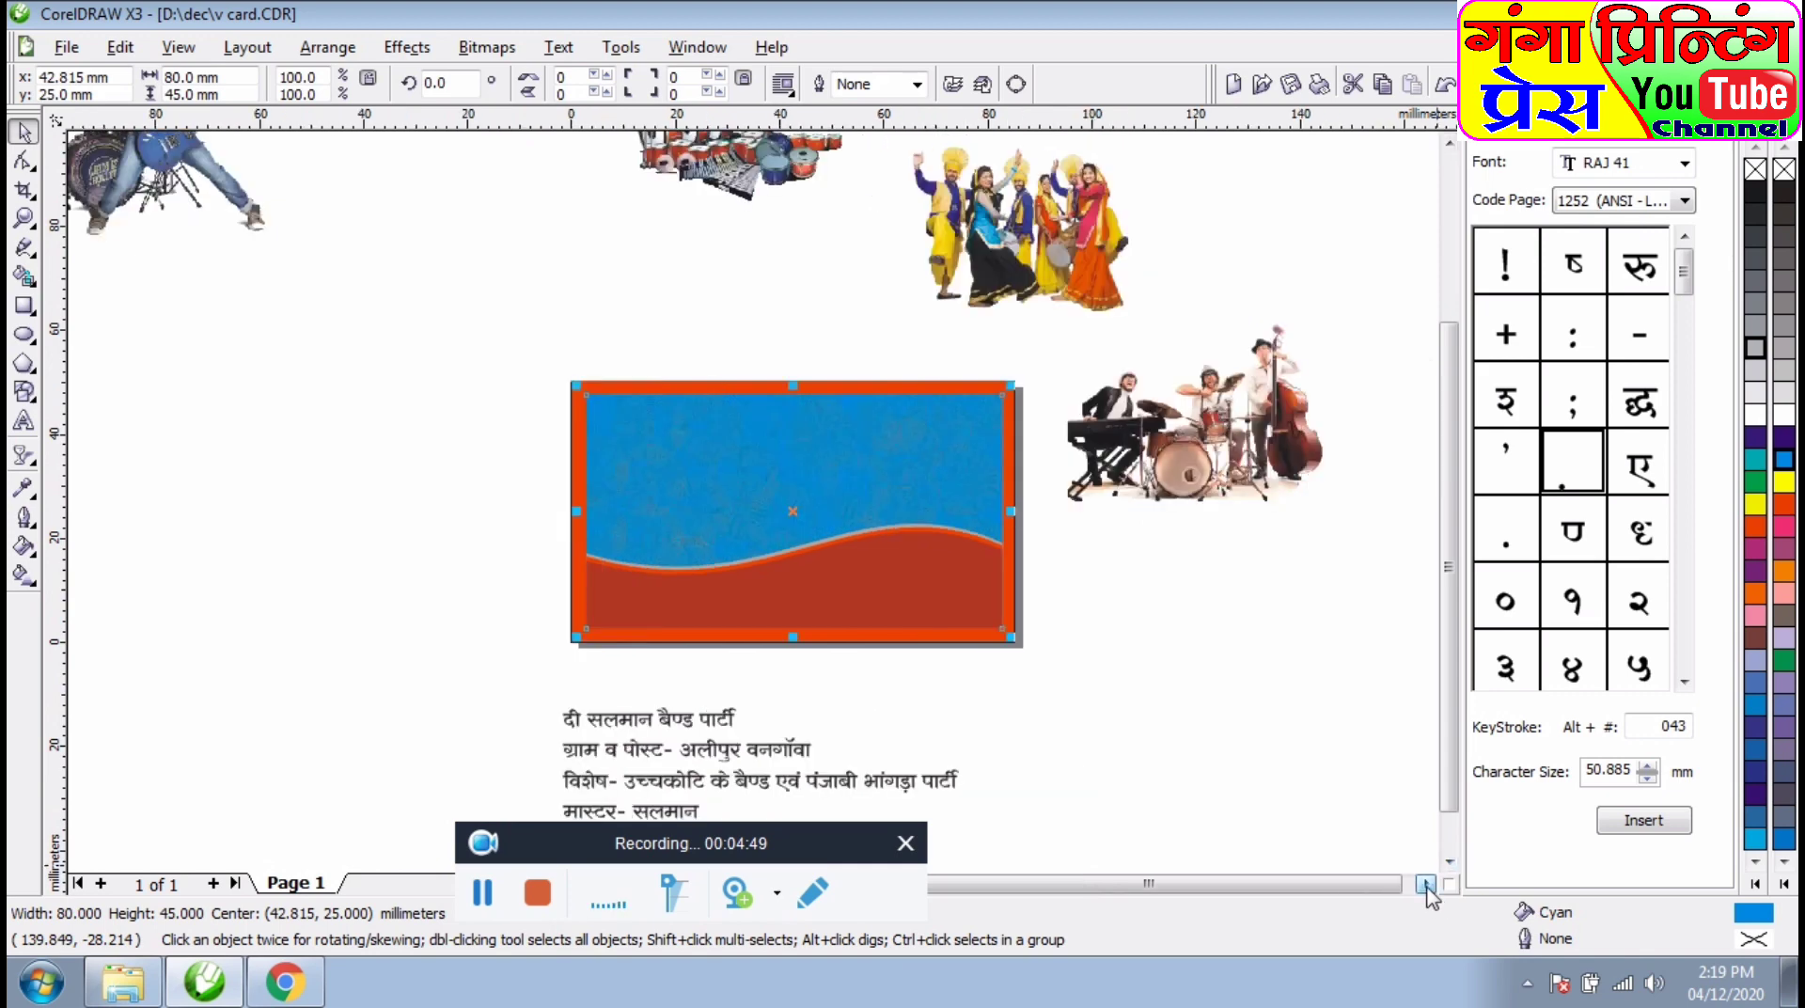
{"action": "left_click", "coordinate": [274, 422]}
{"action": "left_click", "coordinate": [841, 591]}
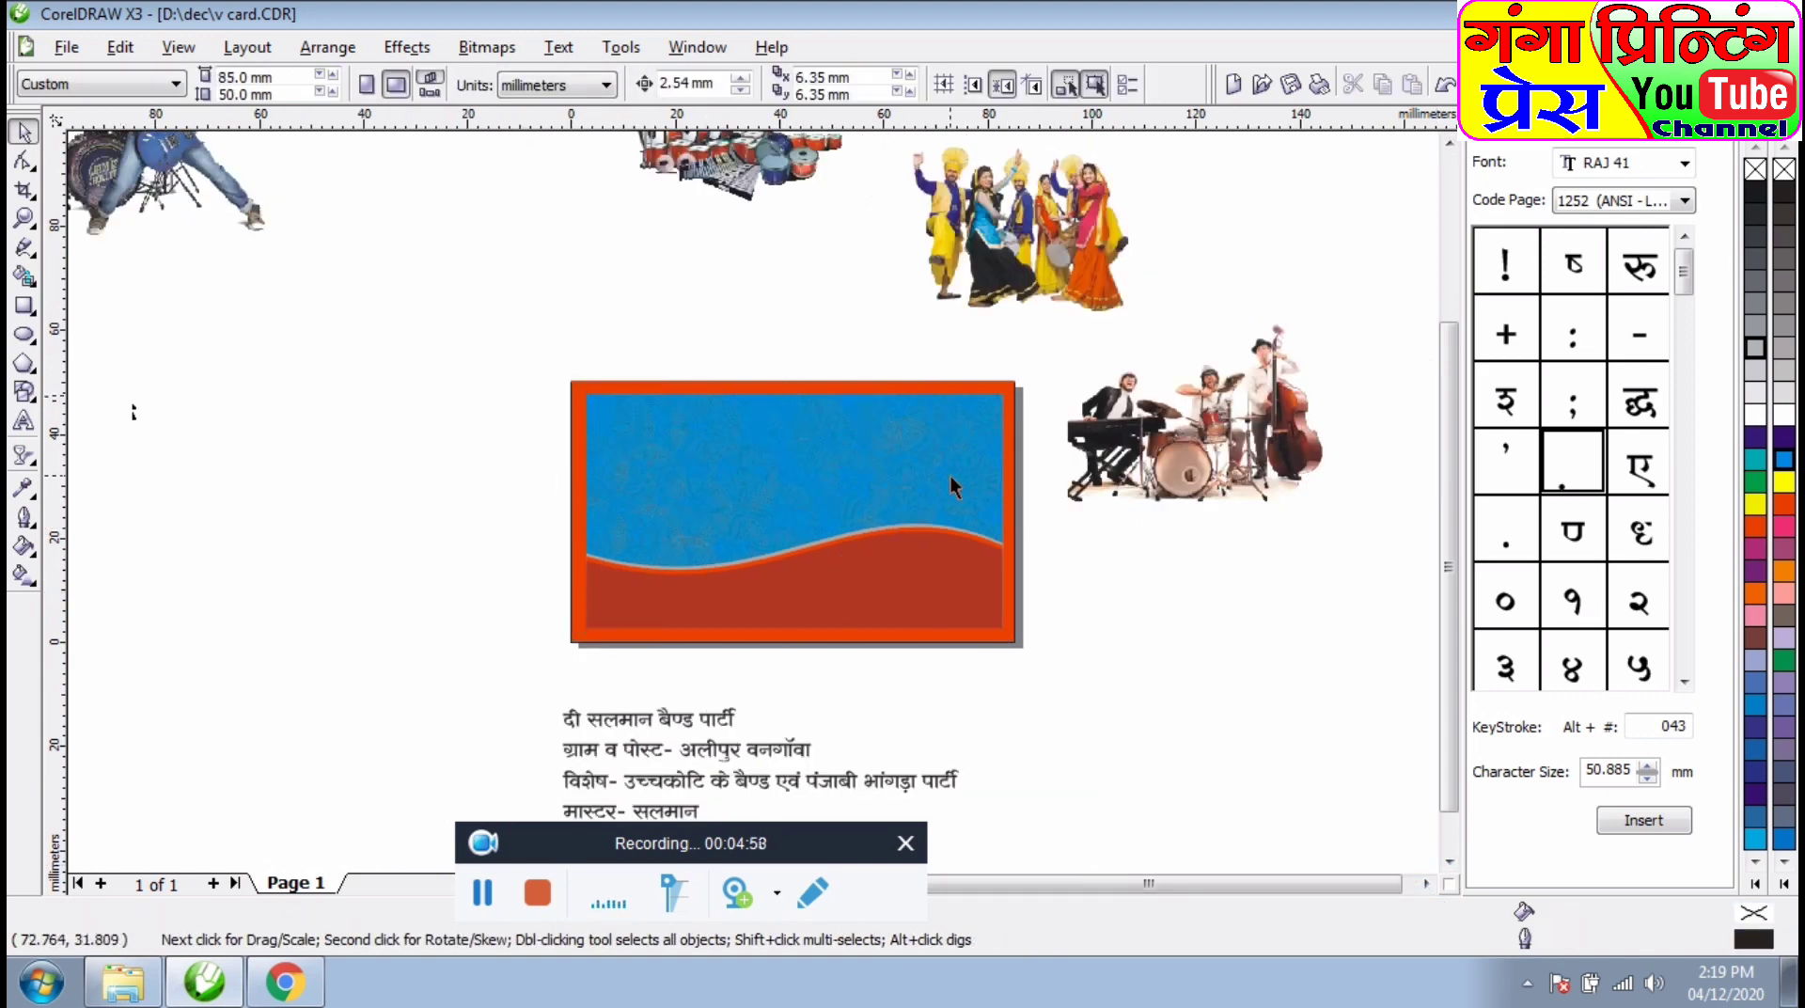
- Fill the ring-patterned rectangle with yellow and apply a vertical linear fountain fill running down to orange at the wave
{"action": "left_click", "coordinate": [951, 479]}
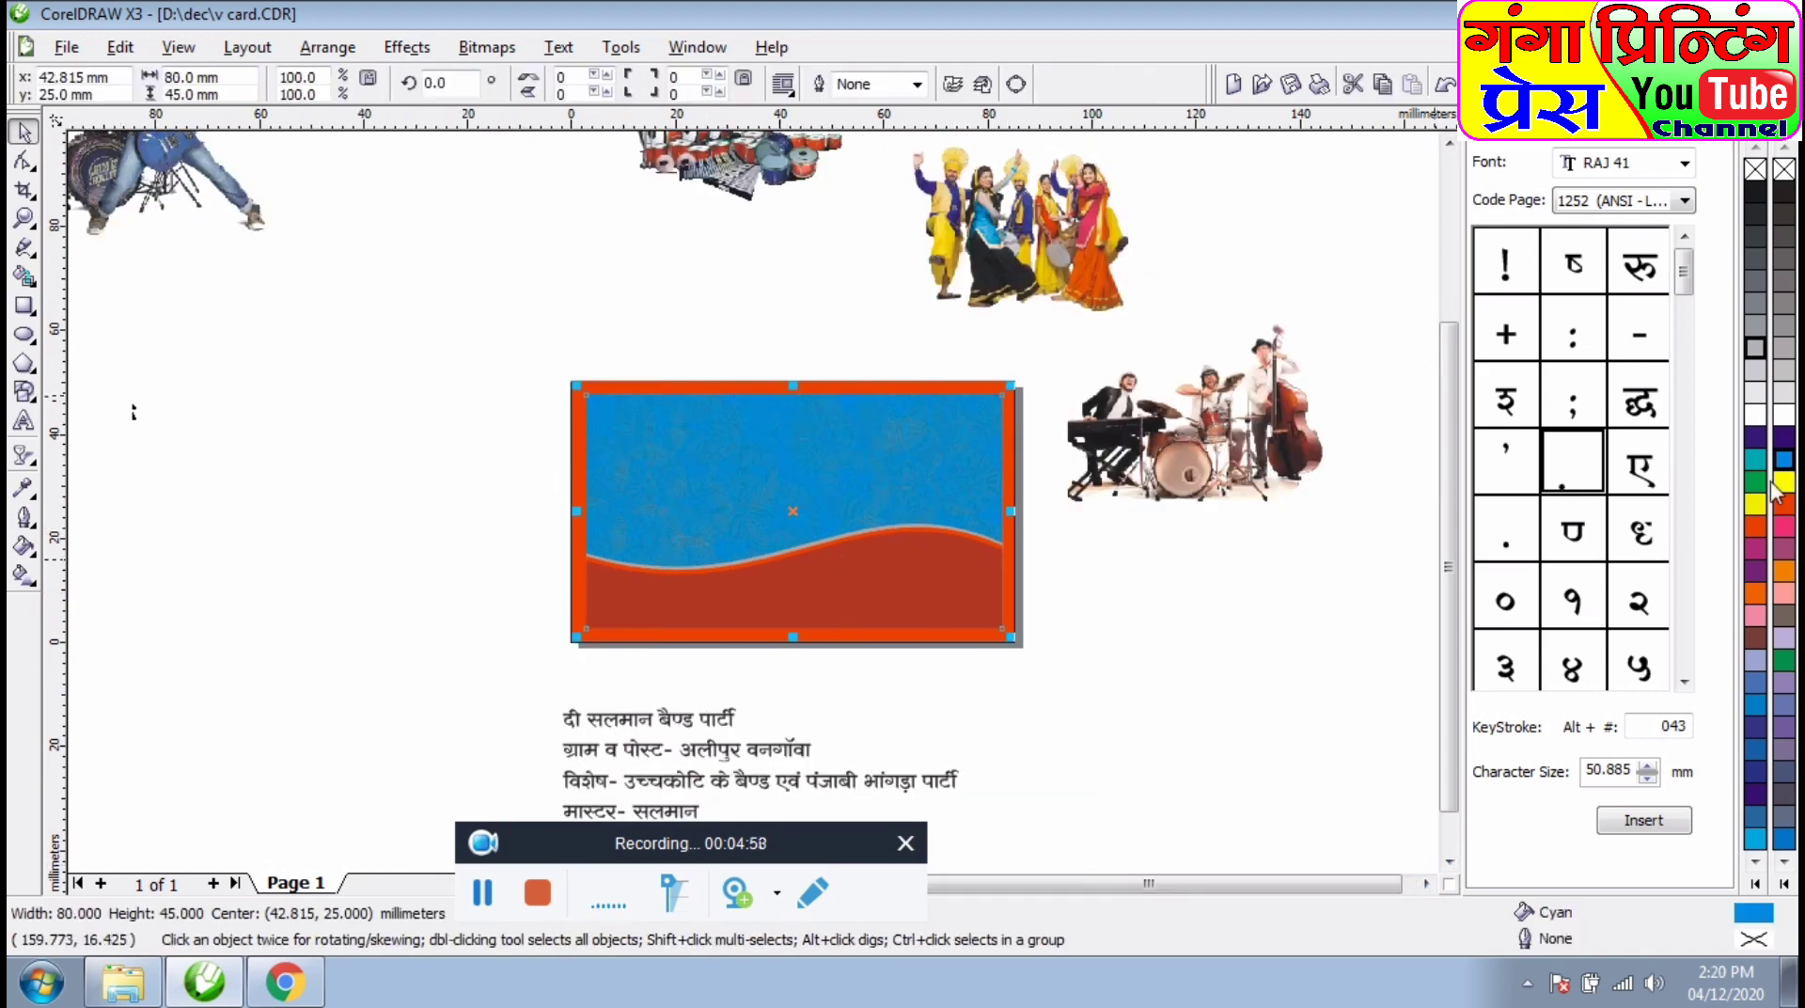
{"action": "left_click", "coordinate": [1755, 504]}
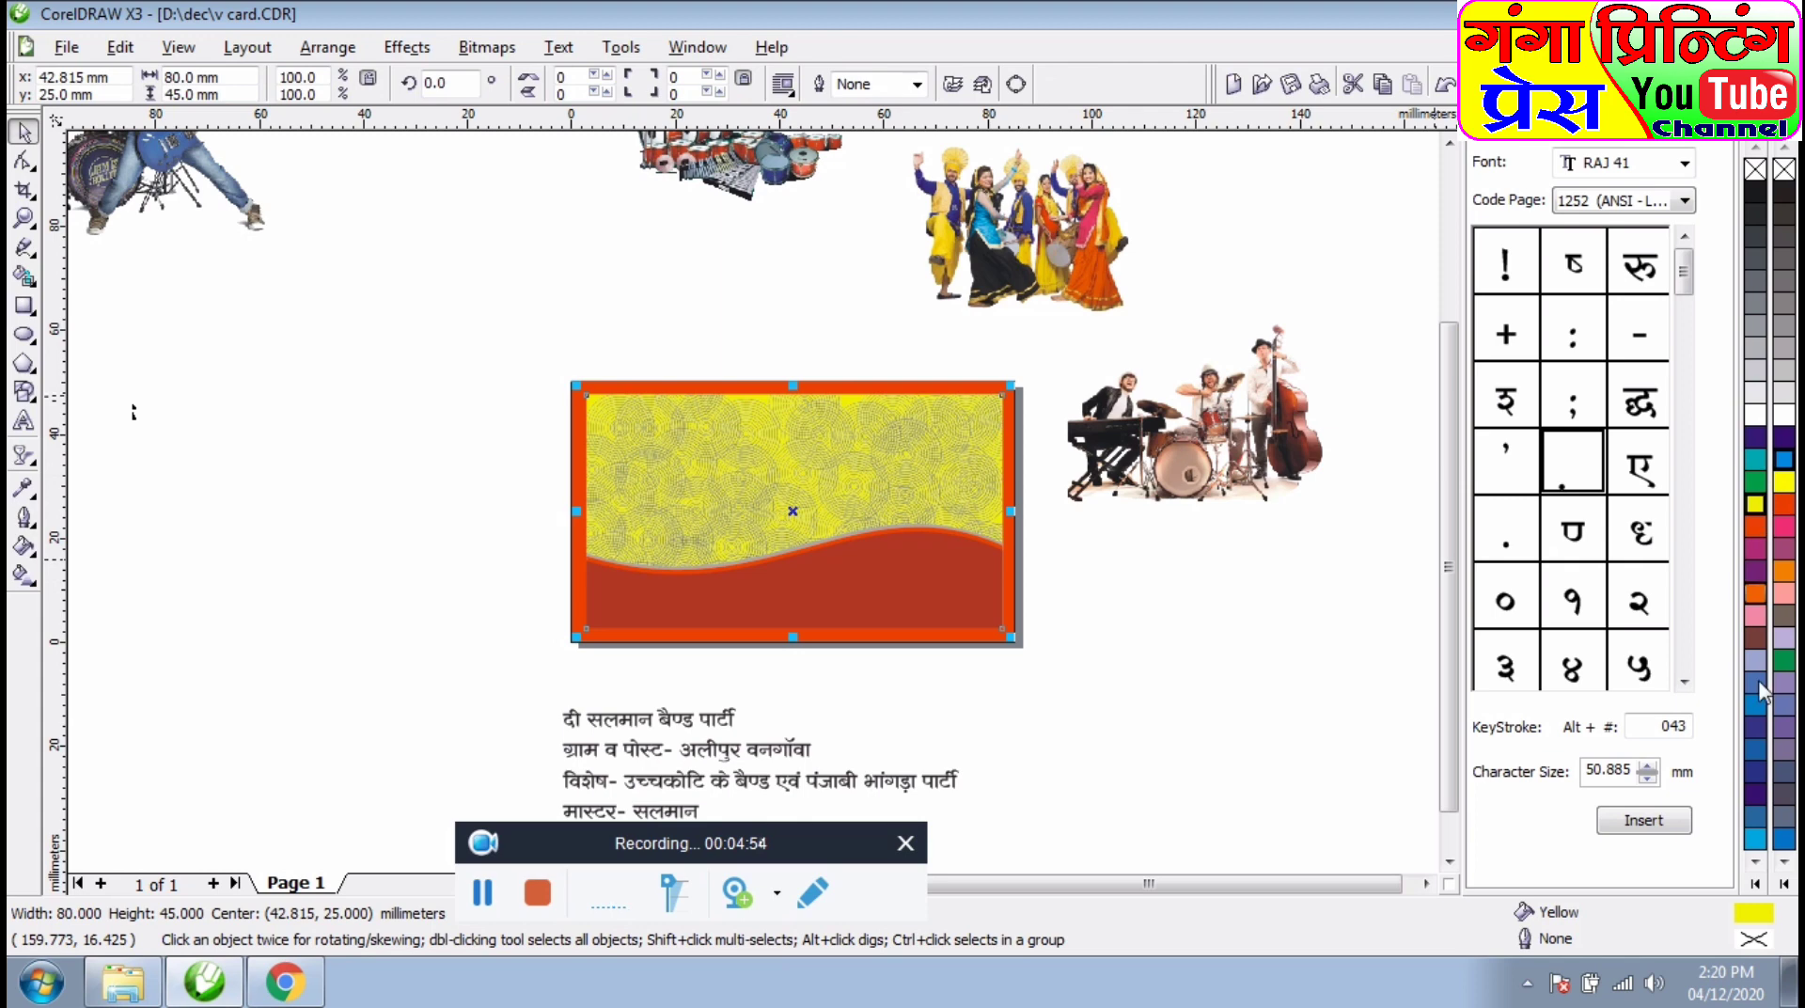
{"action": "double_click", "coordinate": [1566, 931]}
{"action": "left_click", "coordinate": [1171, 247]}
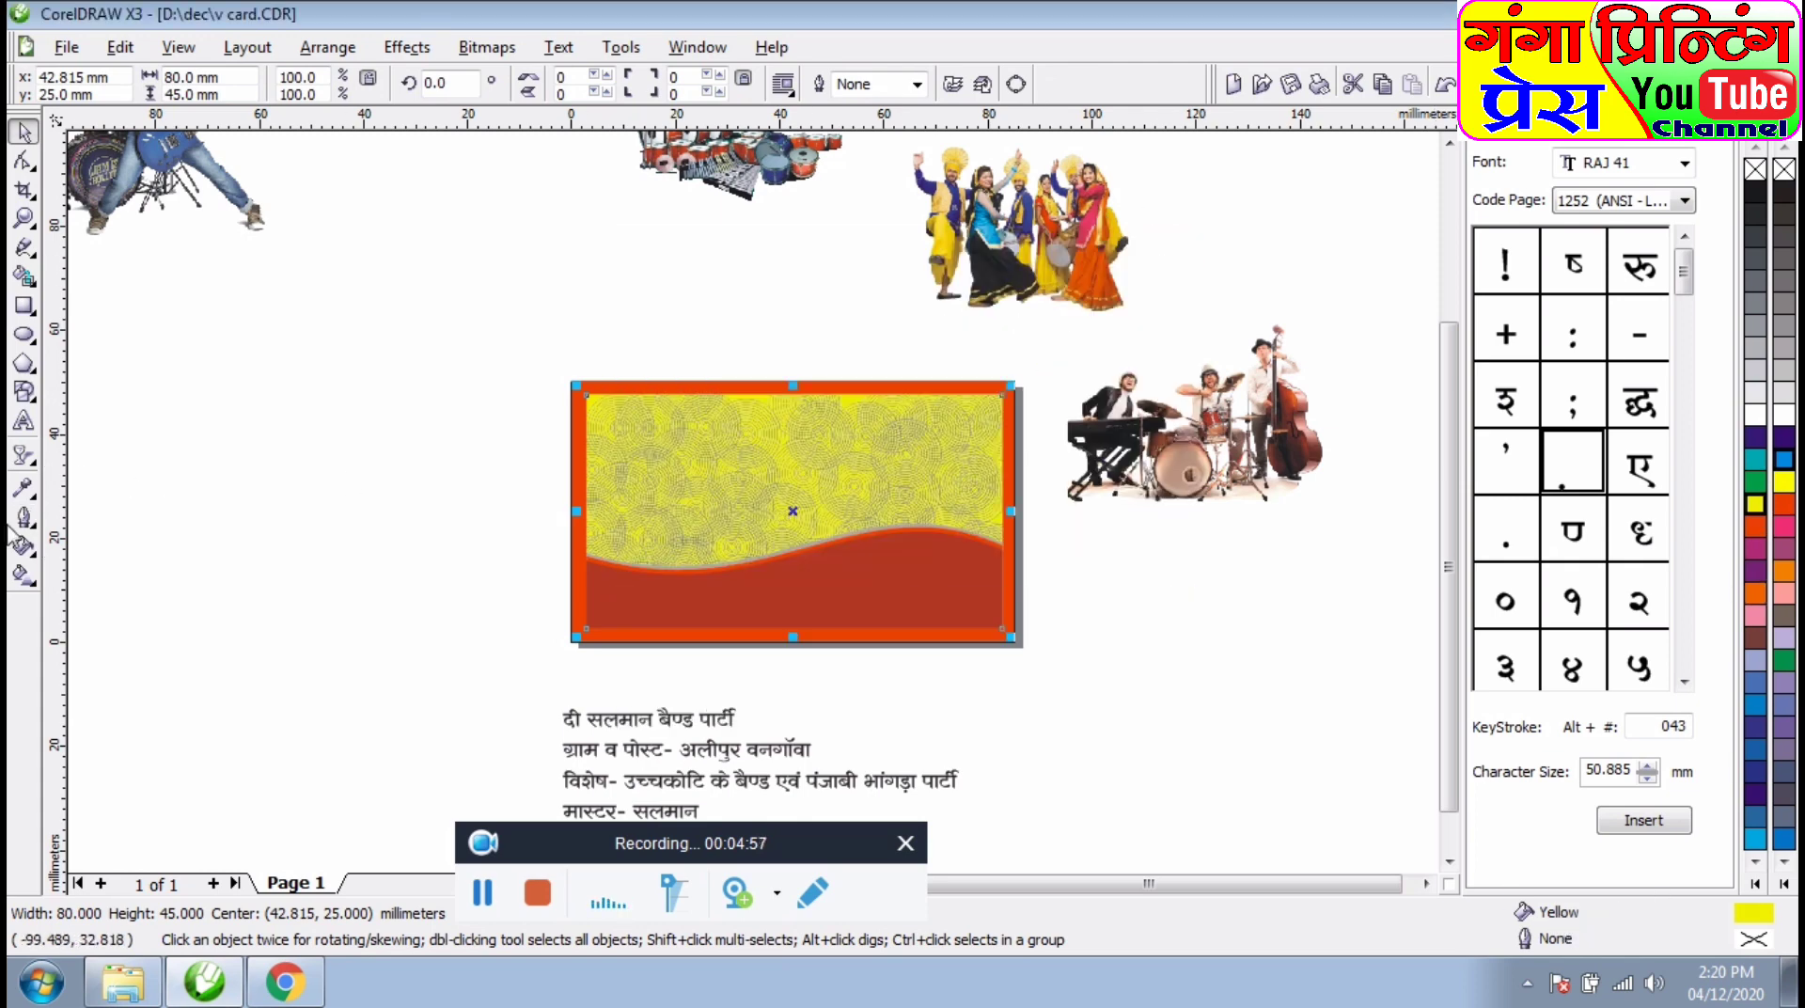
{"action": "left_click", "coordinate": [23, 574]}
{"action": "left_click_drag", "start_coordinate": [774, 548], "coordinate": [780, 555]}
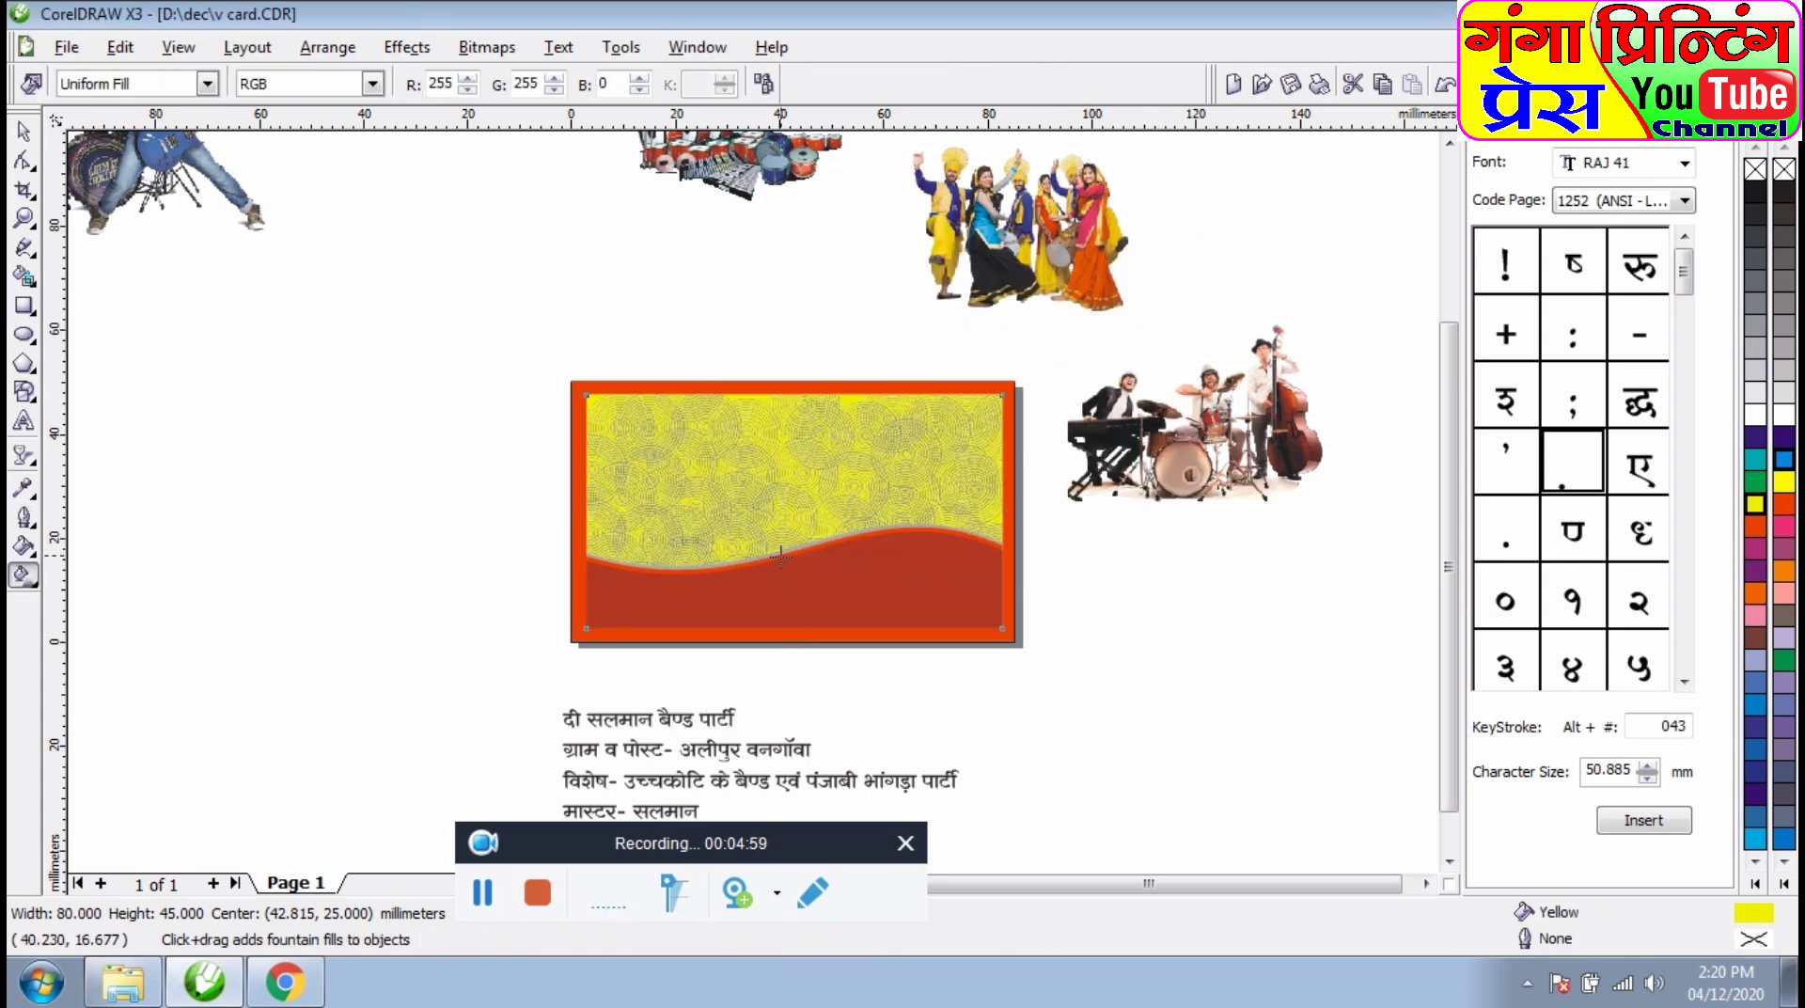
{"action": "scroll", "coordinate": [776, 555], "scroll_direction": "up", "scroll_amount": 1}
{"action": "left_click", "coordinate": [1756, 595]}
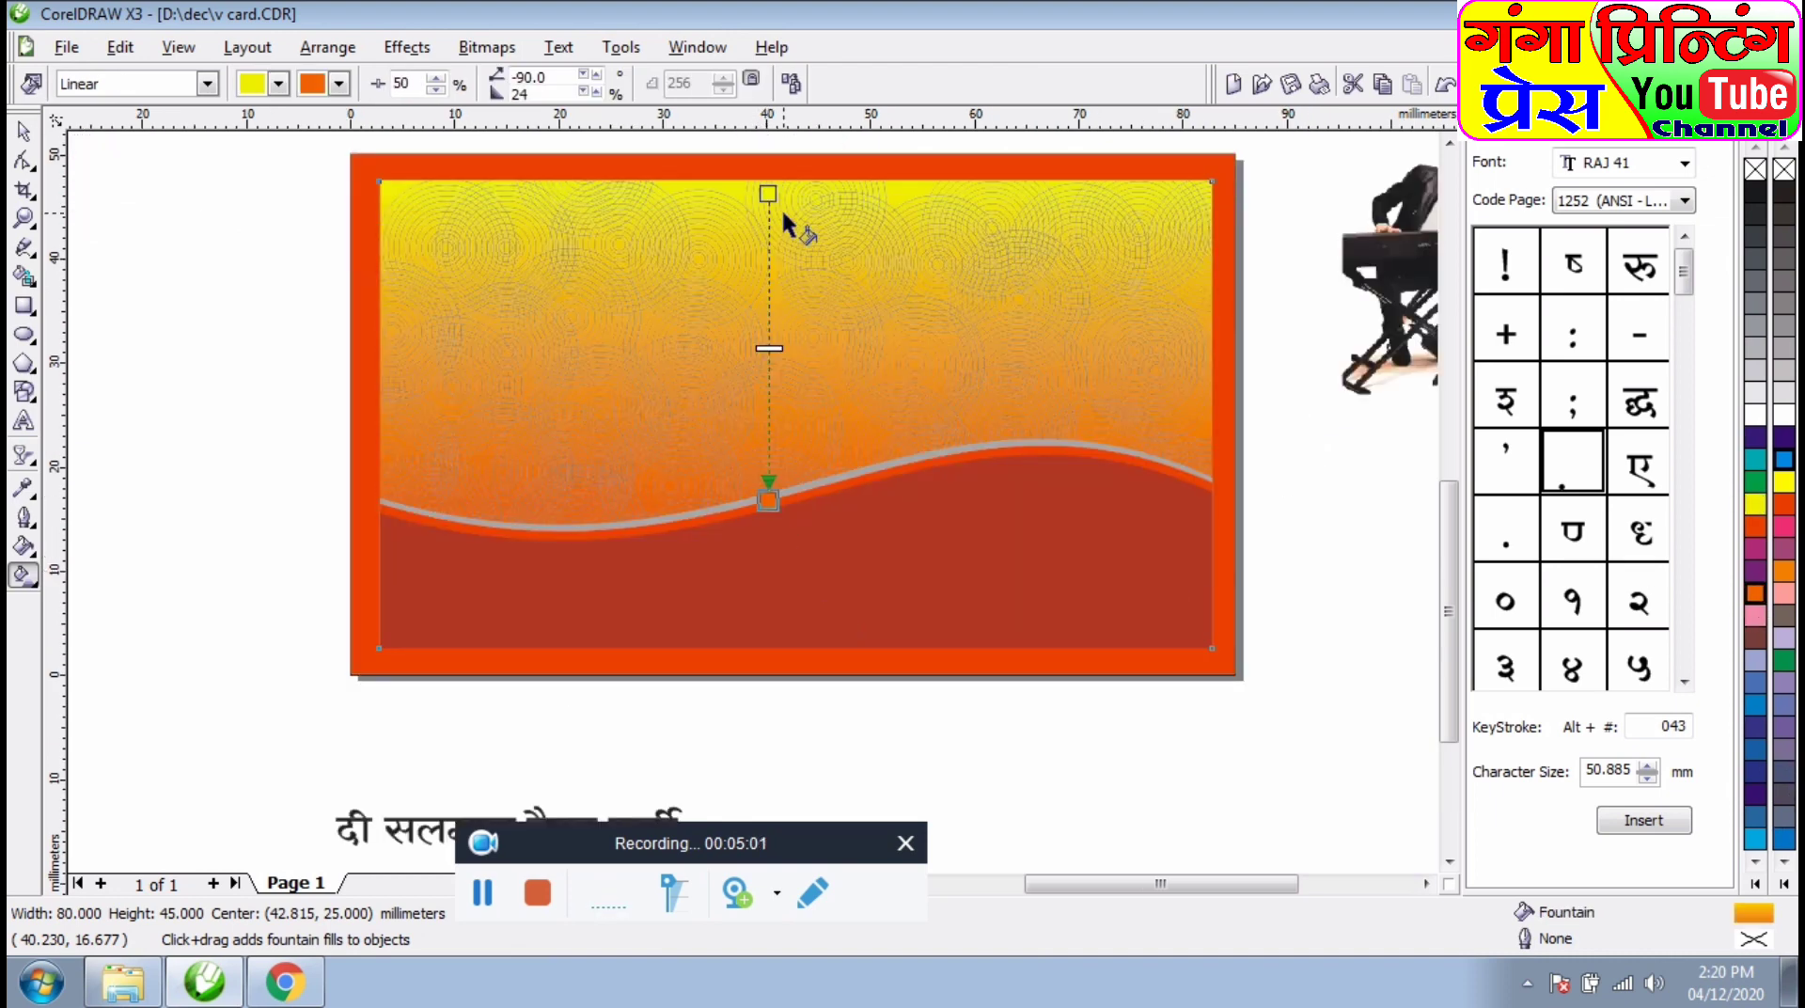
- Make both ends of the linear fountain fill orange, add a yellow node between them, and extend its start above the card
{"action": "left_click", "coordinate": [1755, 571]}
{"action": "left_click", "coordinate": [1756, 594]}
{"action": "double_click", "coordinate": [768, 332]}
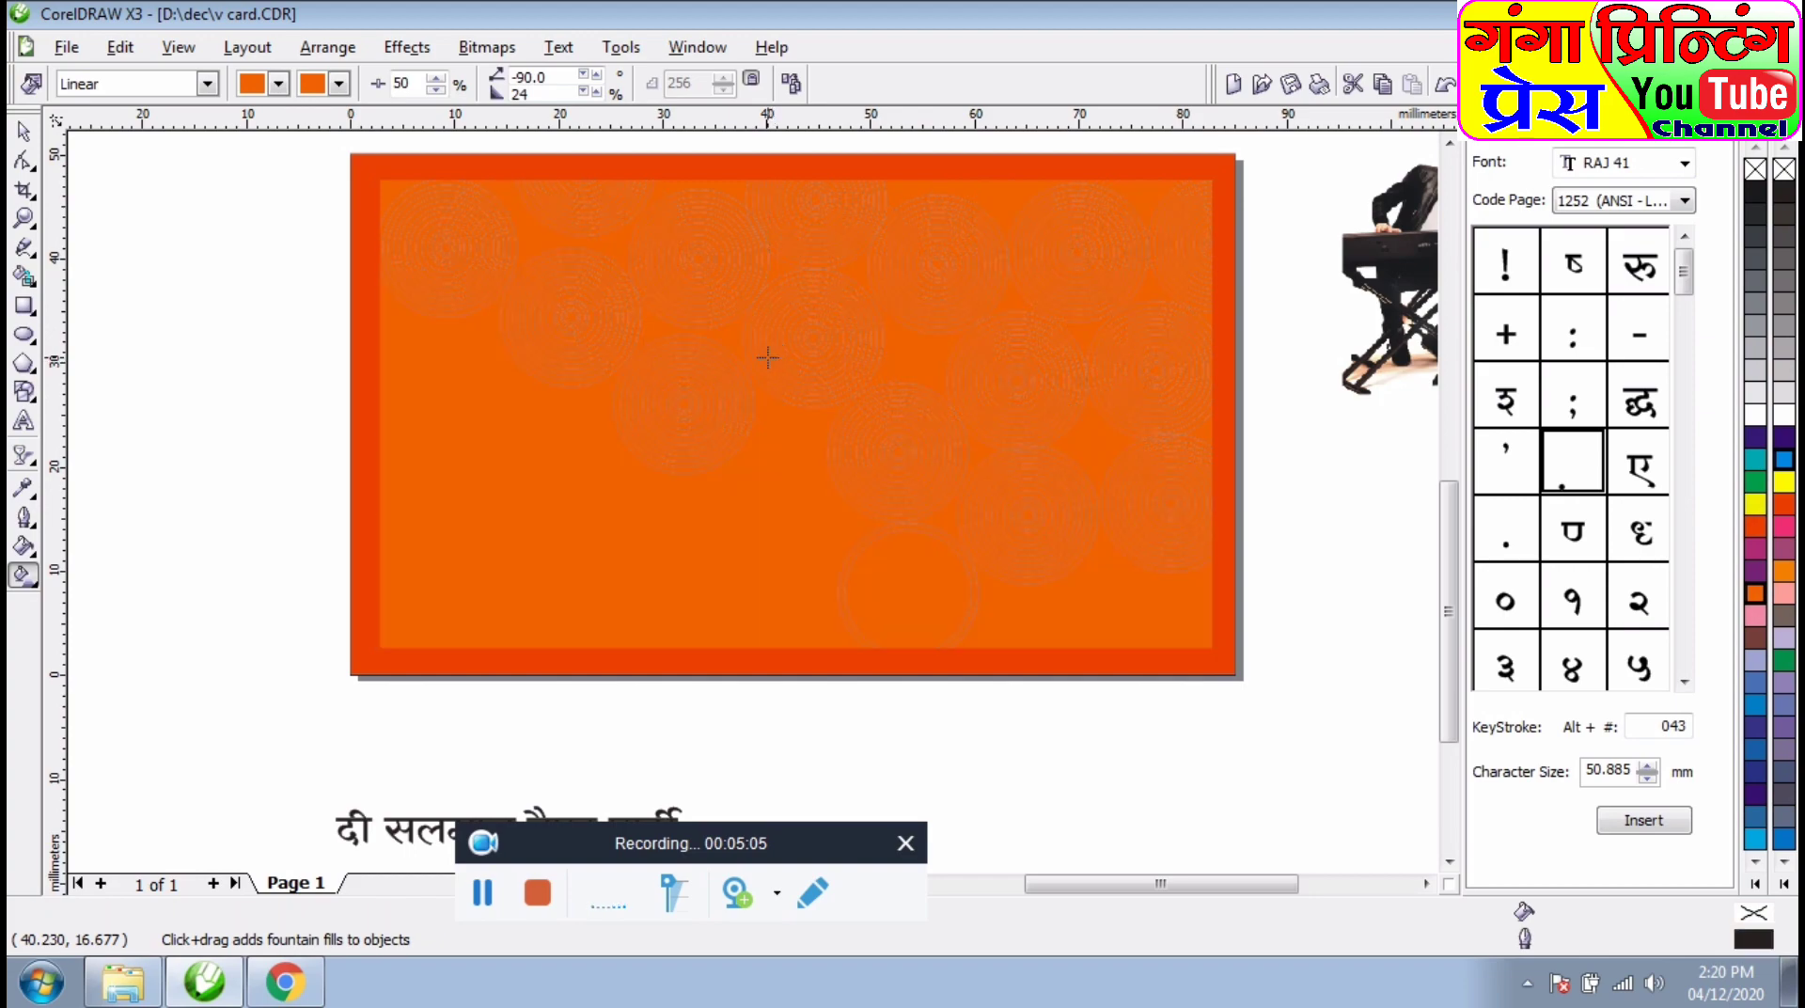
{"action": "left_click", "coordinate": [1756, 503]}
{"action": "left_click_drag", "start_coordinate": [769, 193], "coordinate": [767, 60]}
- Change the rectangle's fountain fill to Radial and centre it just above the middle of the wave
{"action": "left_click", "coordinate": [206, 83]}
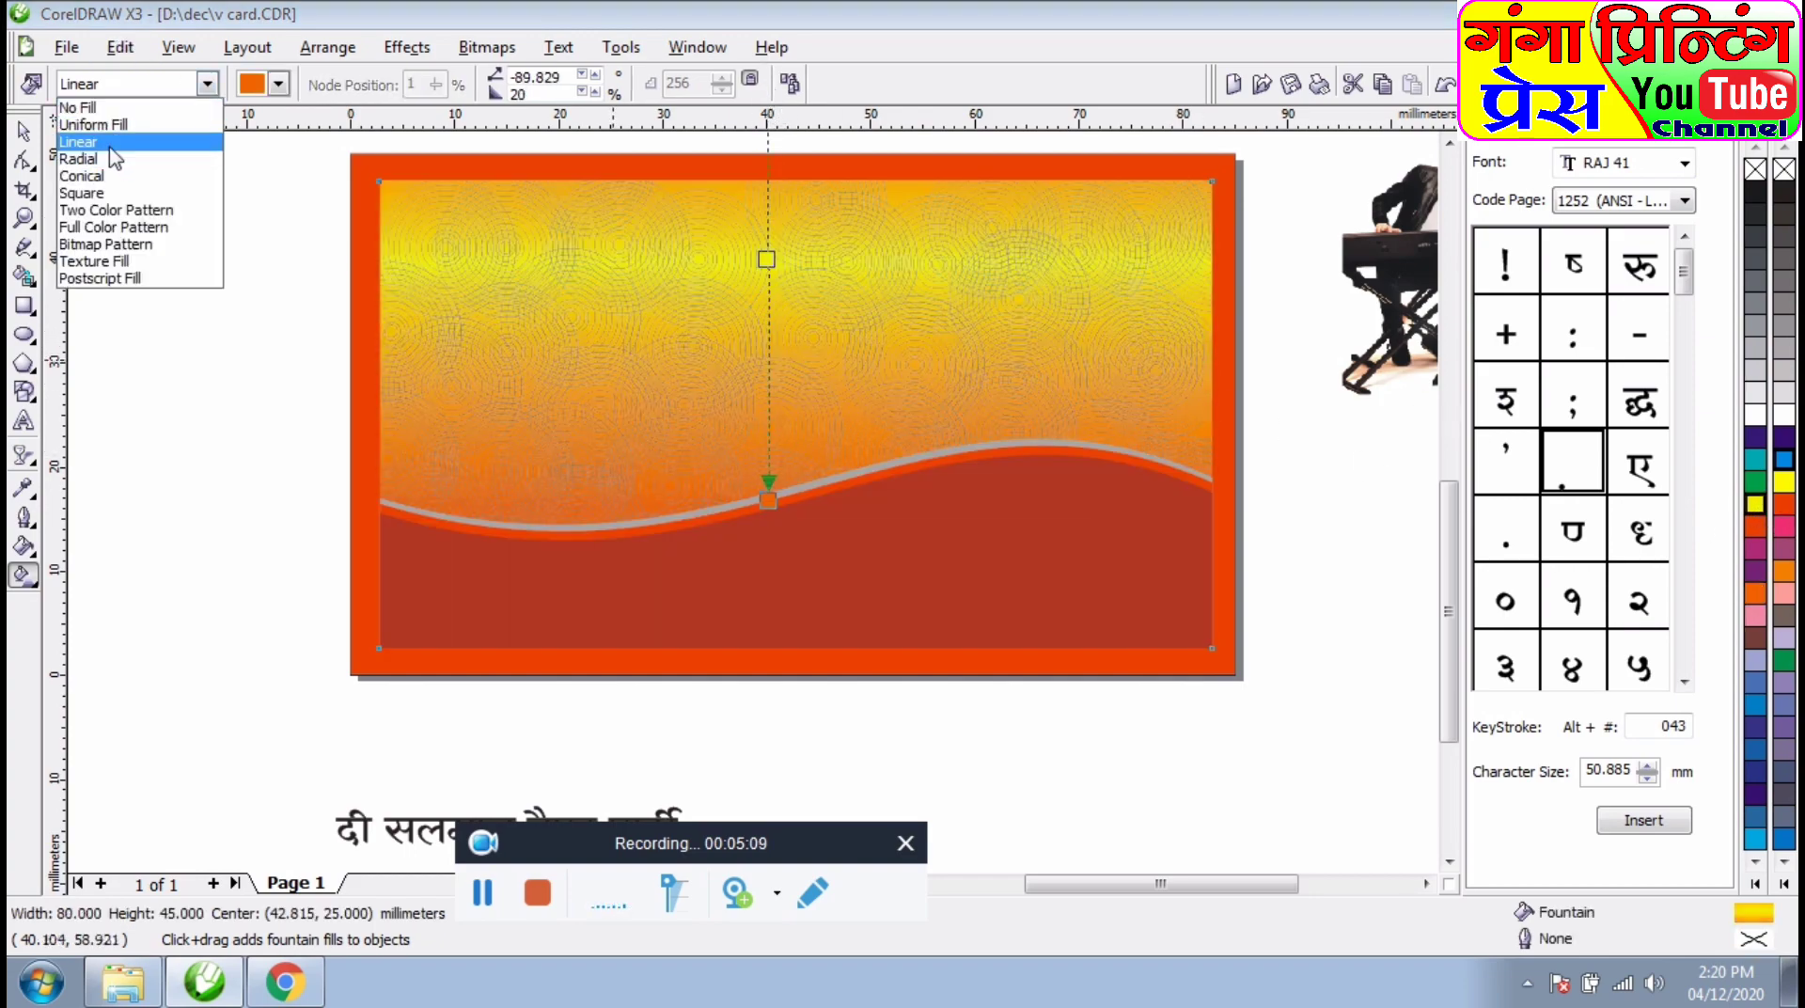
{"action": "left_click", "coordinate": [120, 158]}
{"action": "left_click_drag", "start_coordinate": [1213, 377], "coordinate": [779, 405]}
{"action": "scroll", "coordinate": [802, 508], "scroll_direction": "down", "scroll_amount": 1}
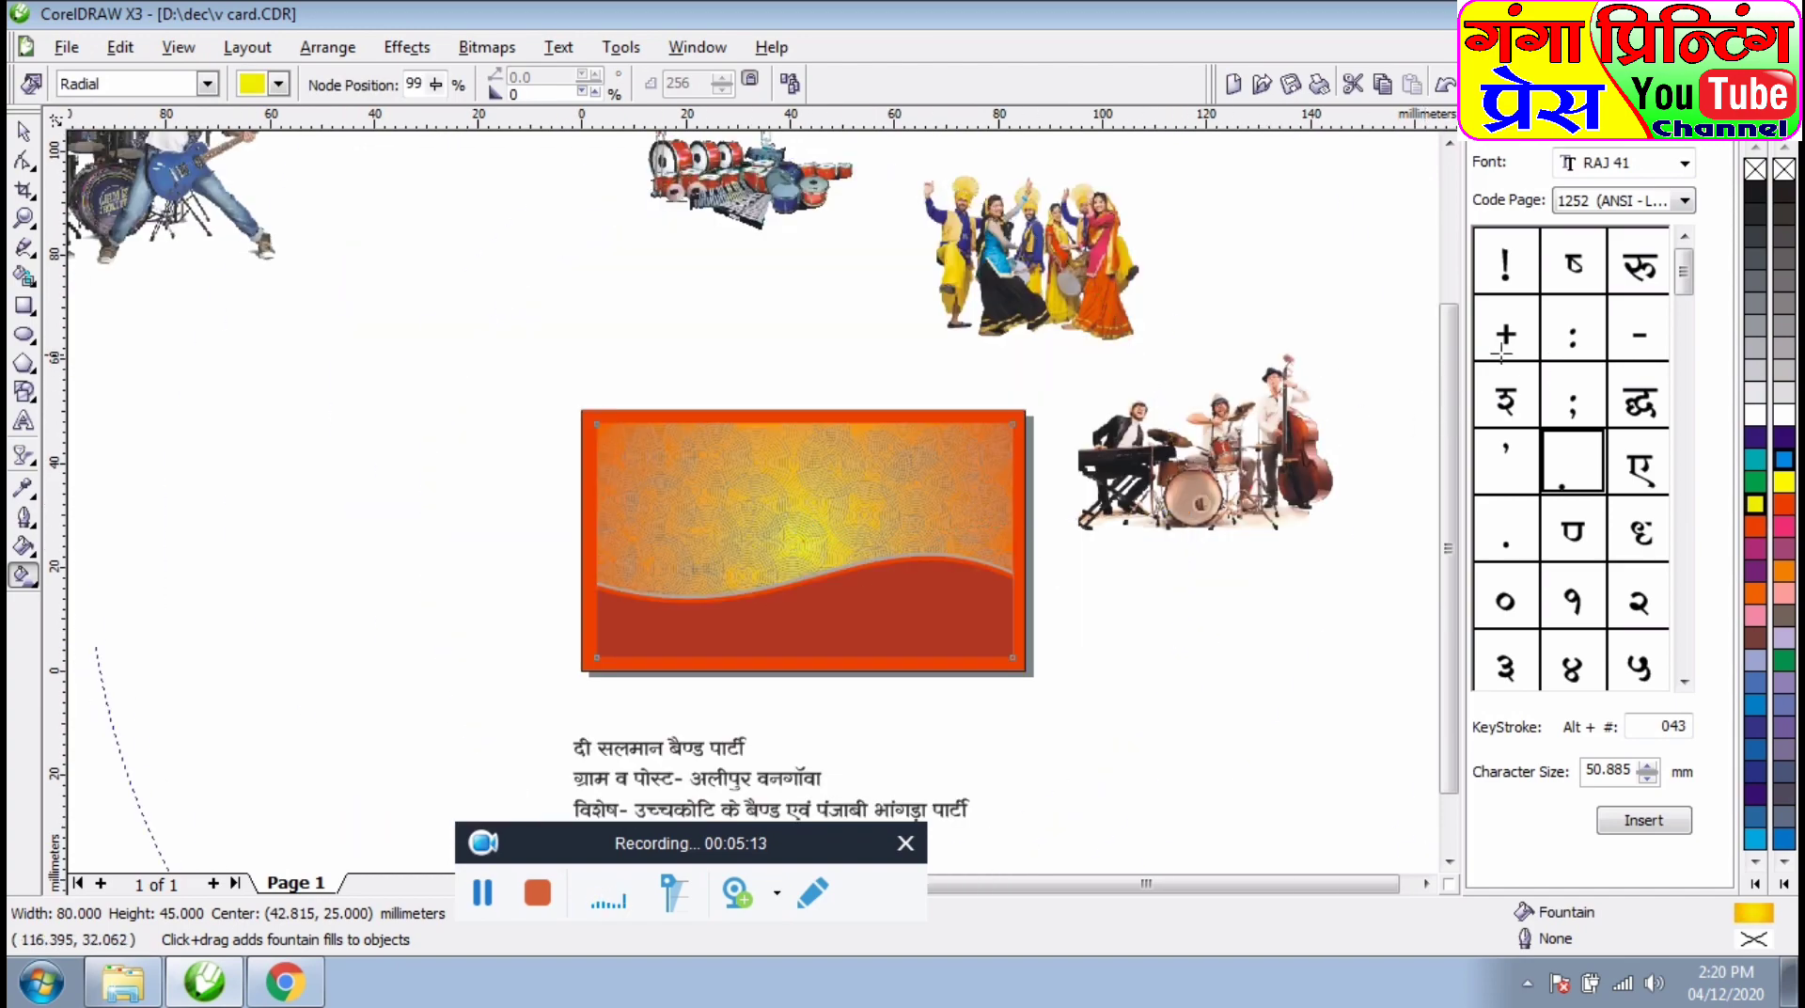
- Adjust the radial fill's yellow and orange colour nodes, including a yellow node at position 53
{"action": "double_click", "coordinate": [1147, 440]}
{"action": "left_click", "coordinate": [1755, 504]}
{"action": "left_click", "coordinate": [1752, 595]}
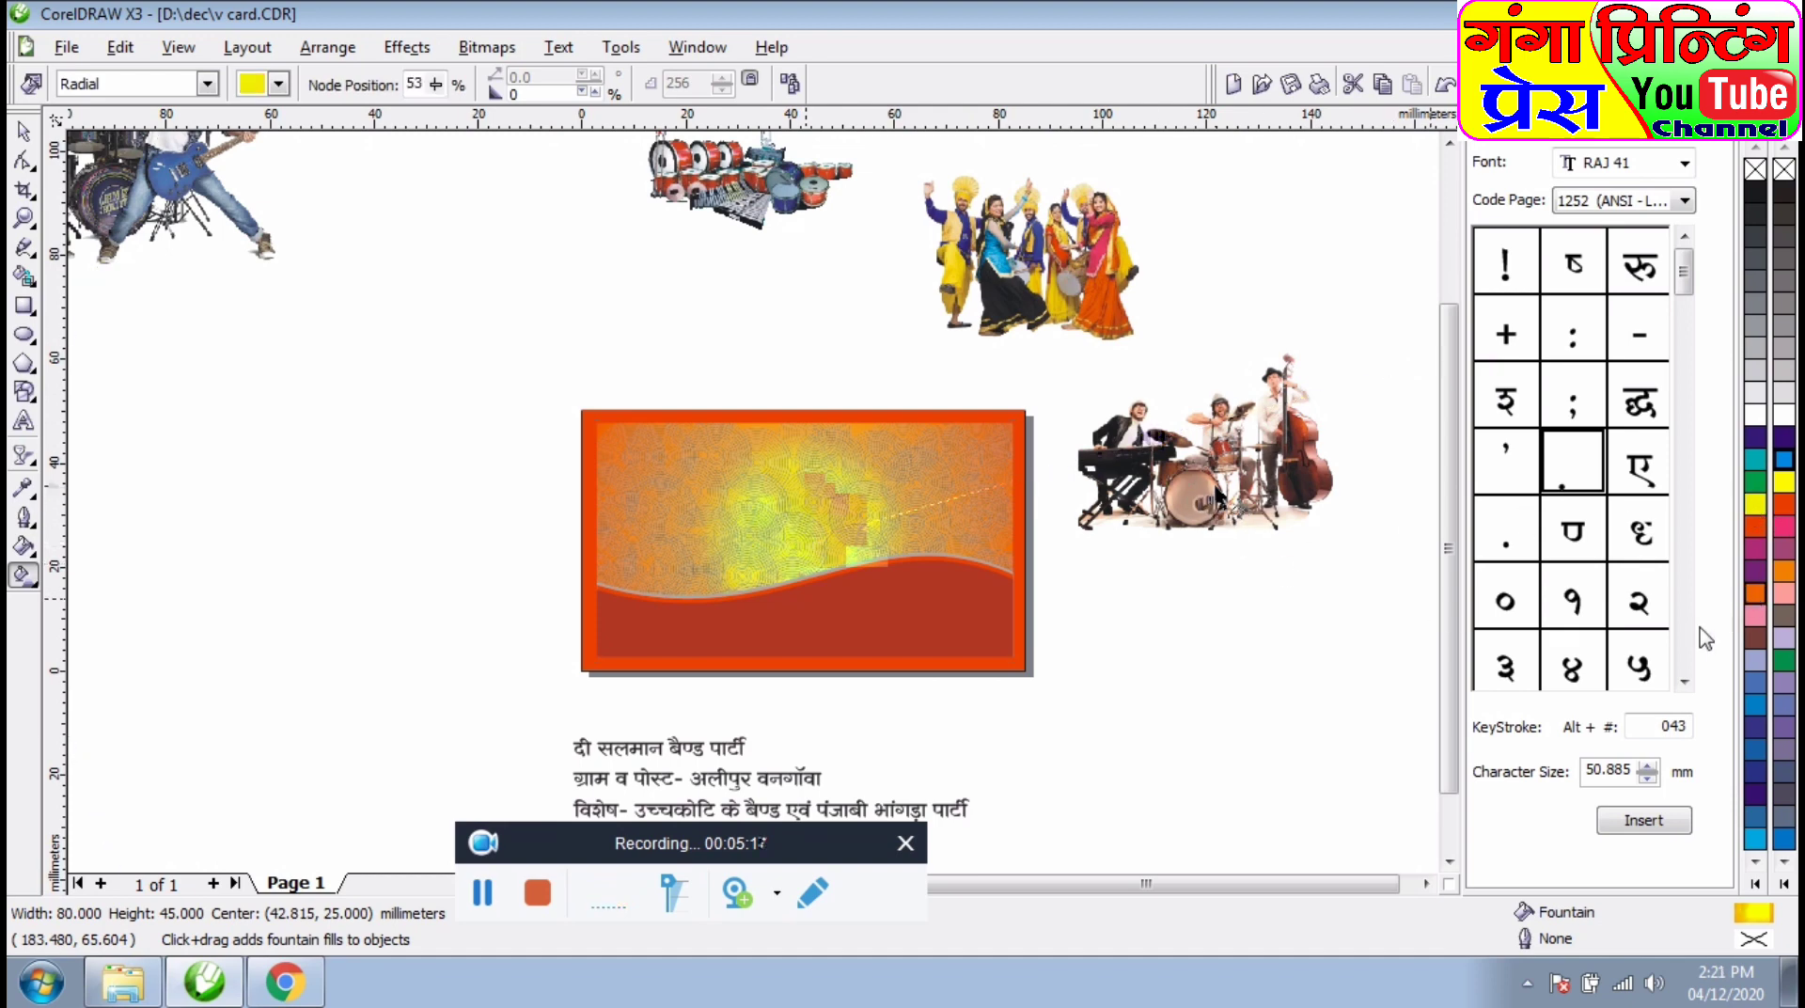
{"action": "left_click", "coordinate": [1756, 504]}
{"action": "left_click_drag", "start_coordinate": [1756, 504], "coordinate": [1655, 616]}
{"action": "left_click", "coordinate": [482, 893]}
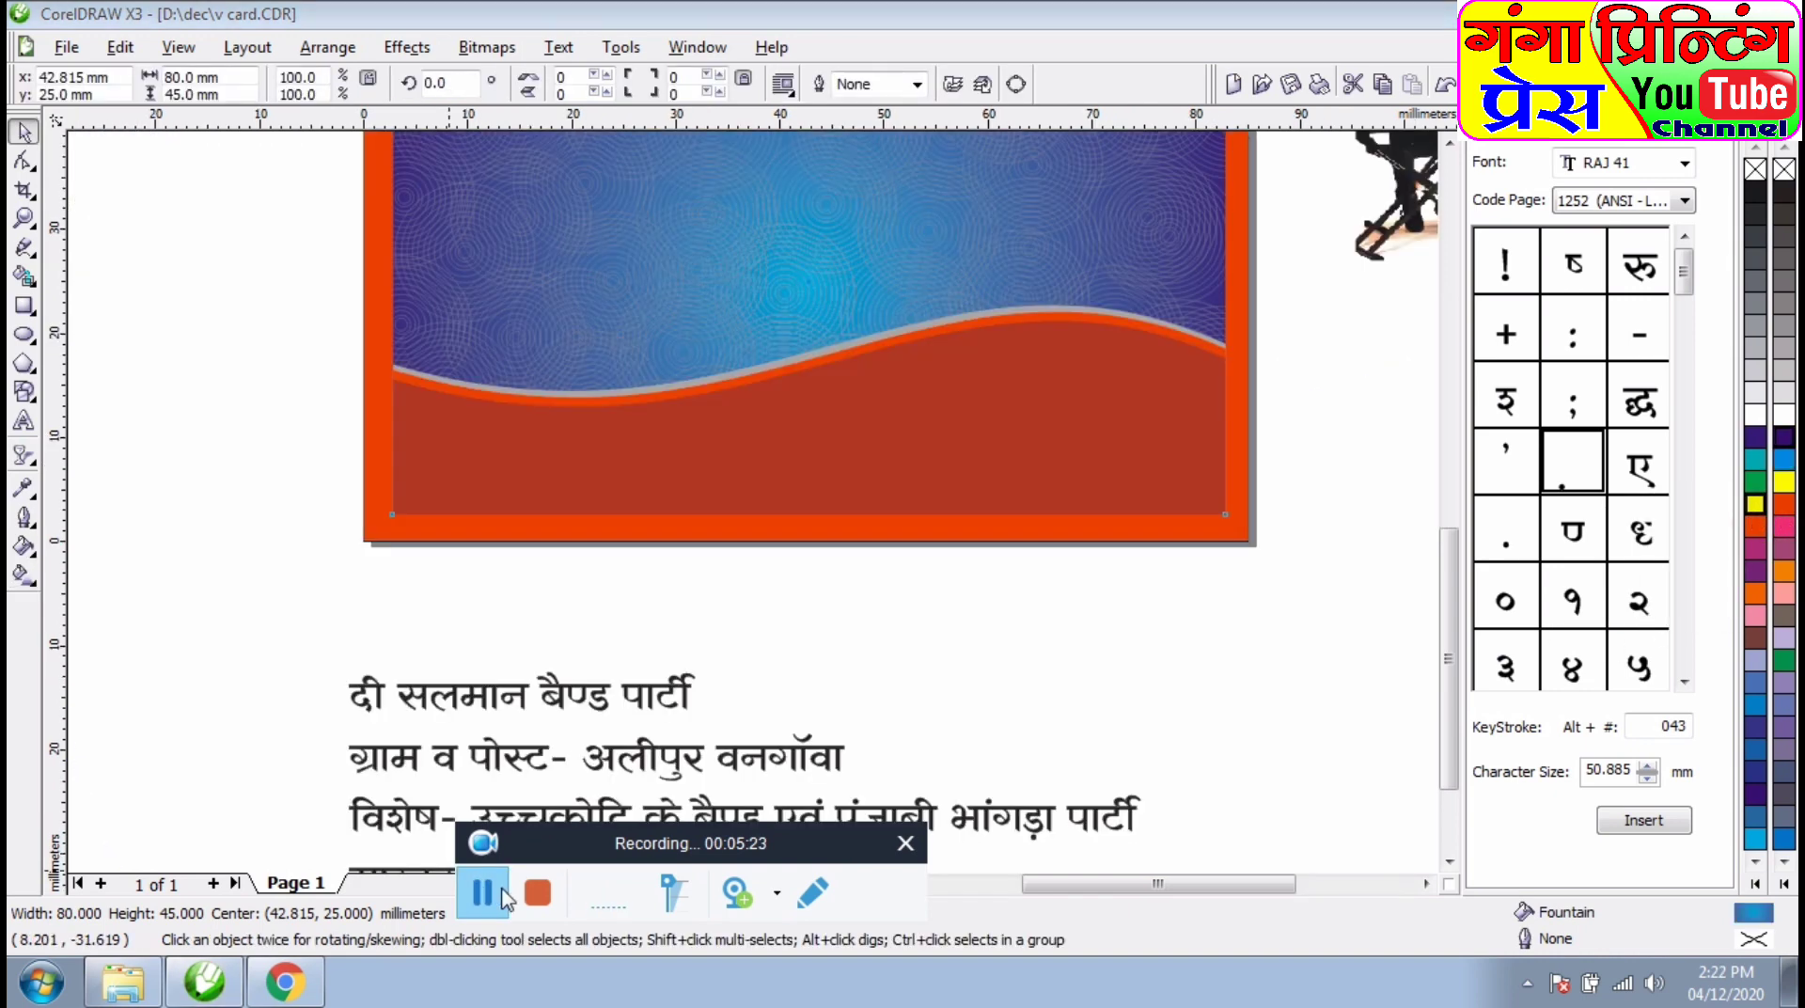
{"action": "left_click", "coordinate": [1133, 644]}
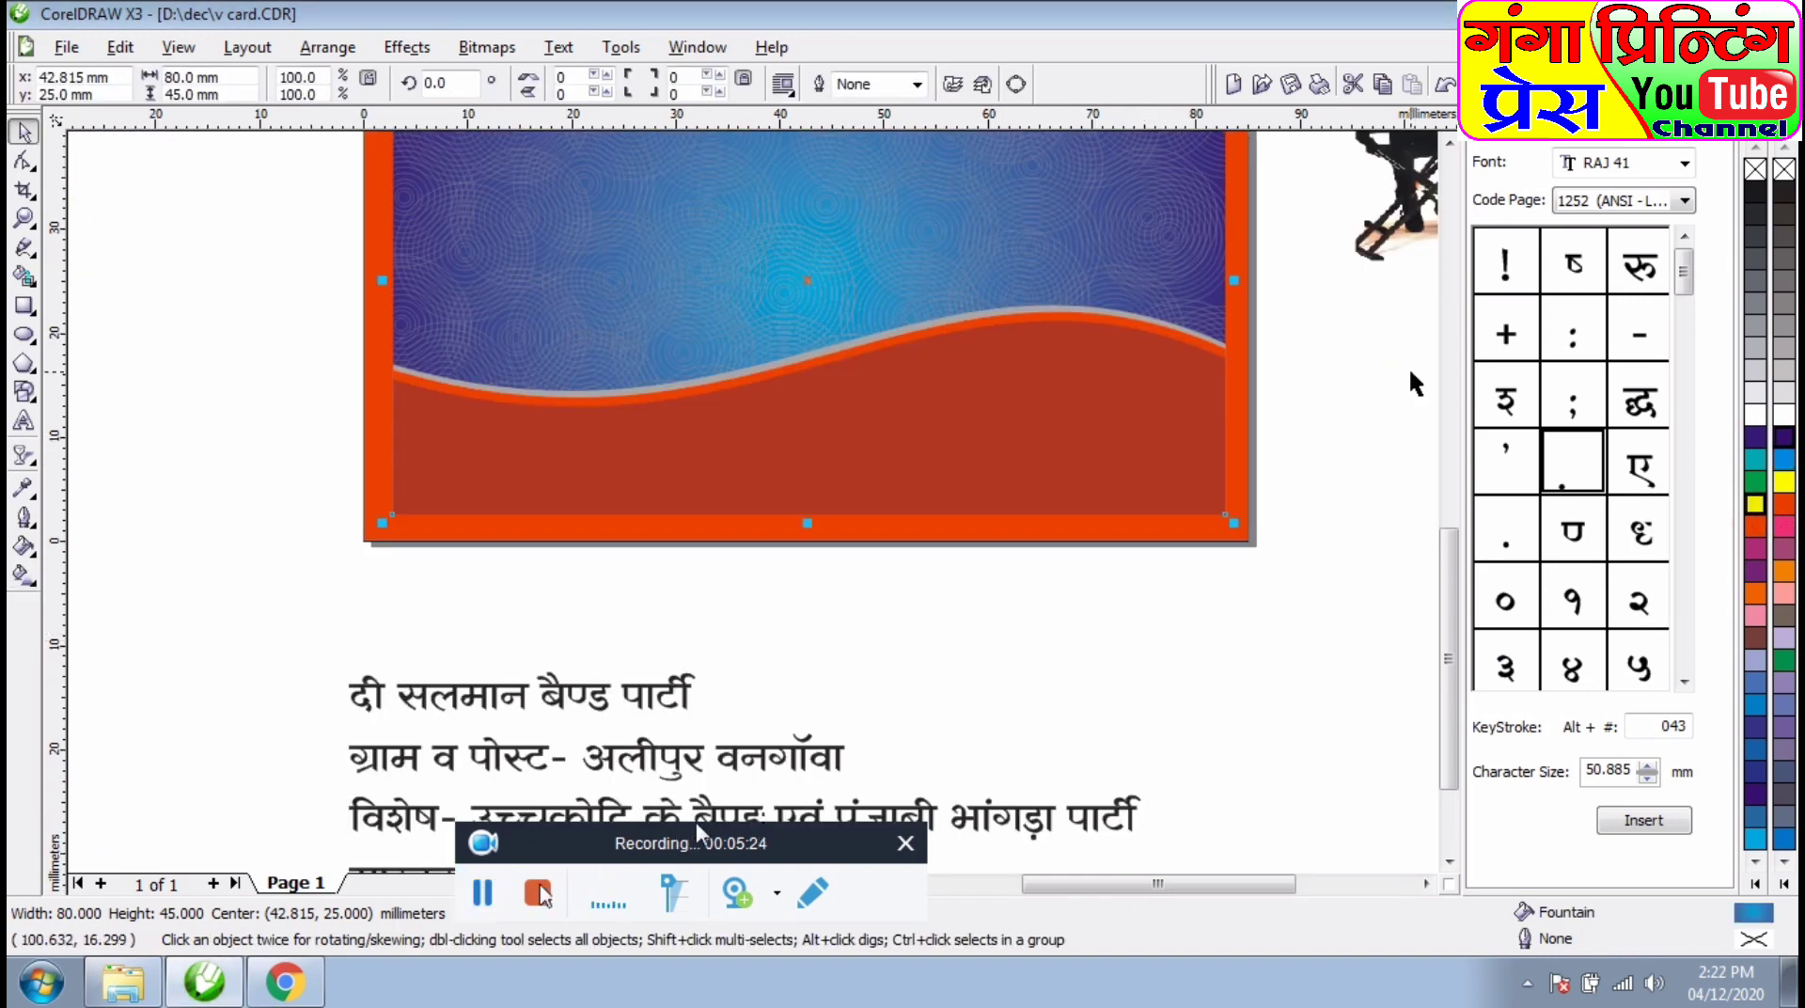
{"action": "left_click", "coordinate": [1451, 145]}
{"action": "left_click", "coordinate": [1451, 145]}
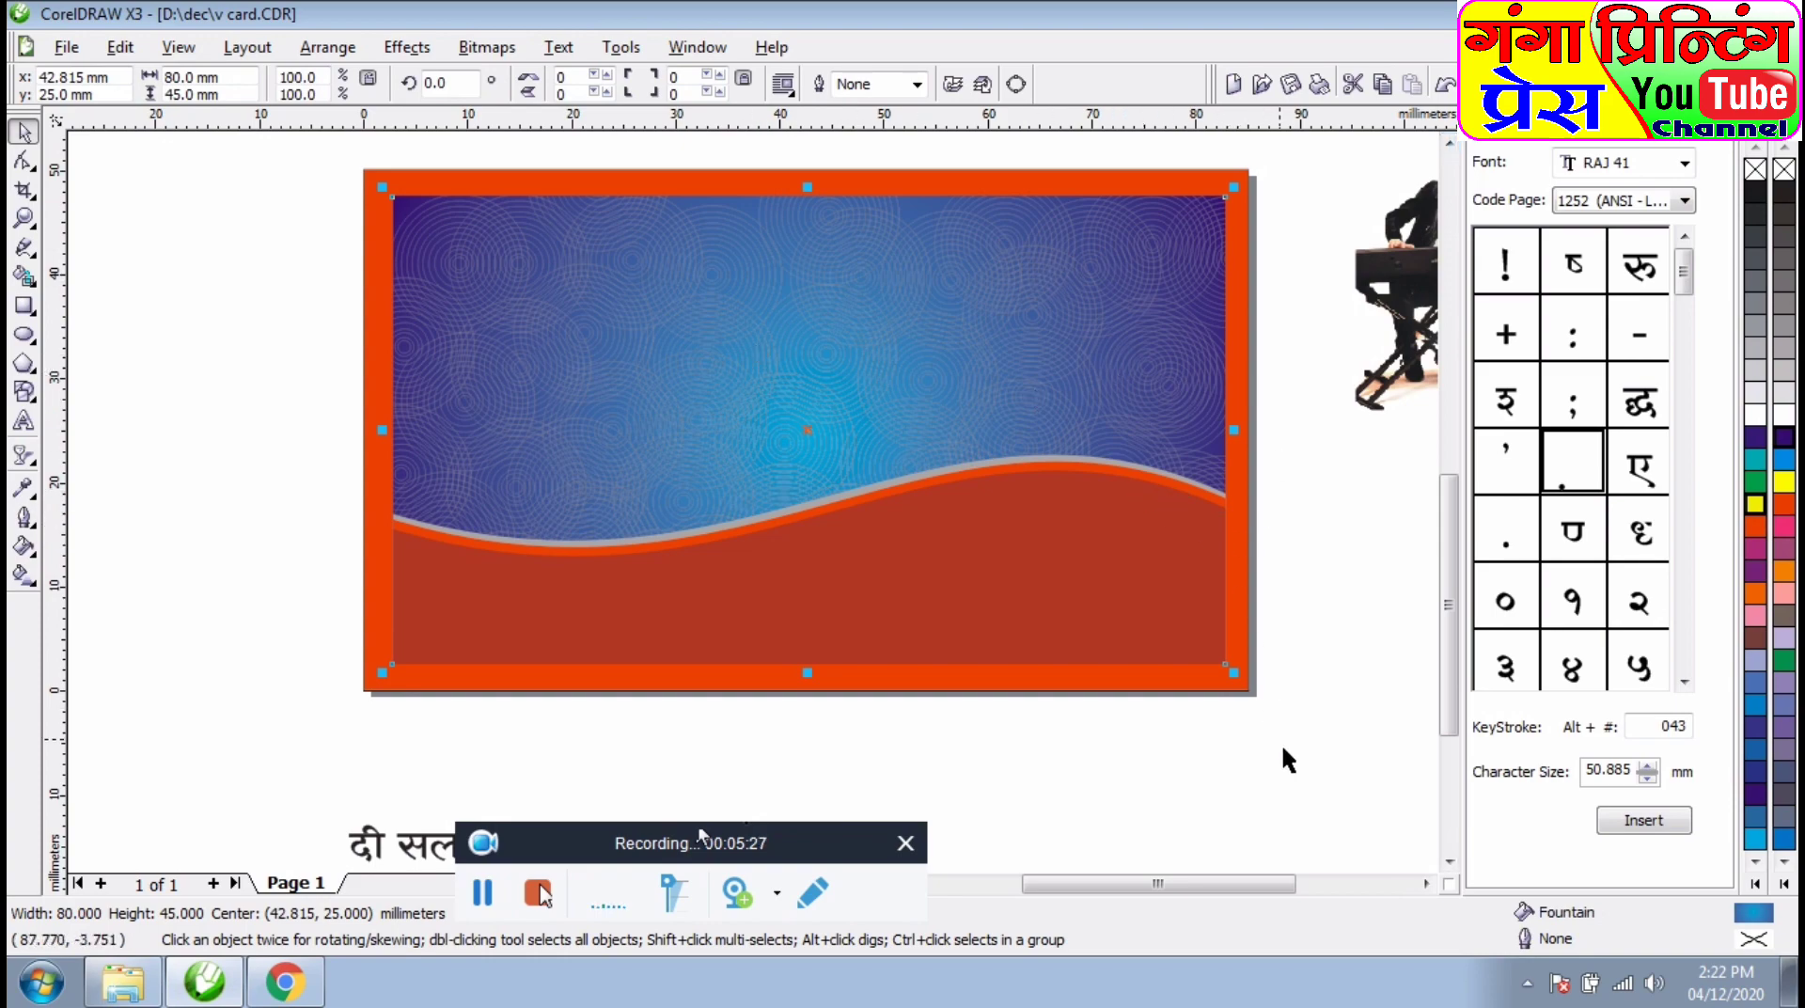
{"action": "left_click", "coordinate": [1427, 884]}
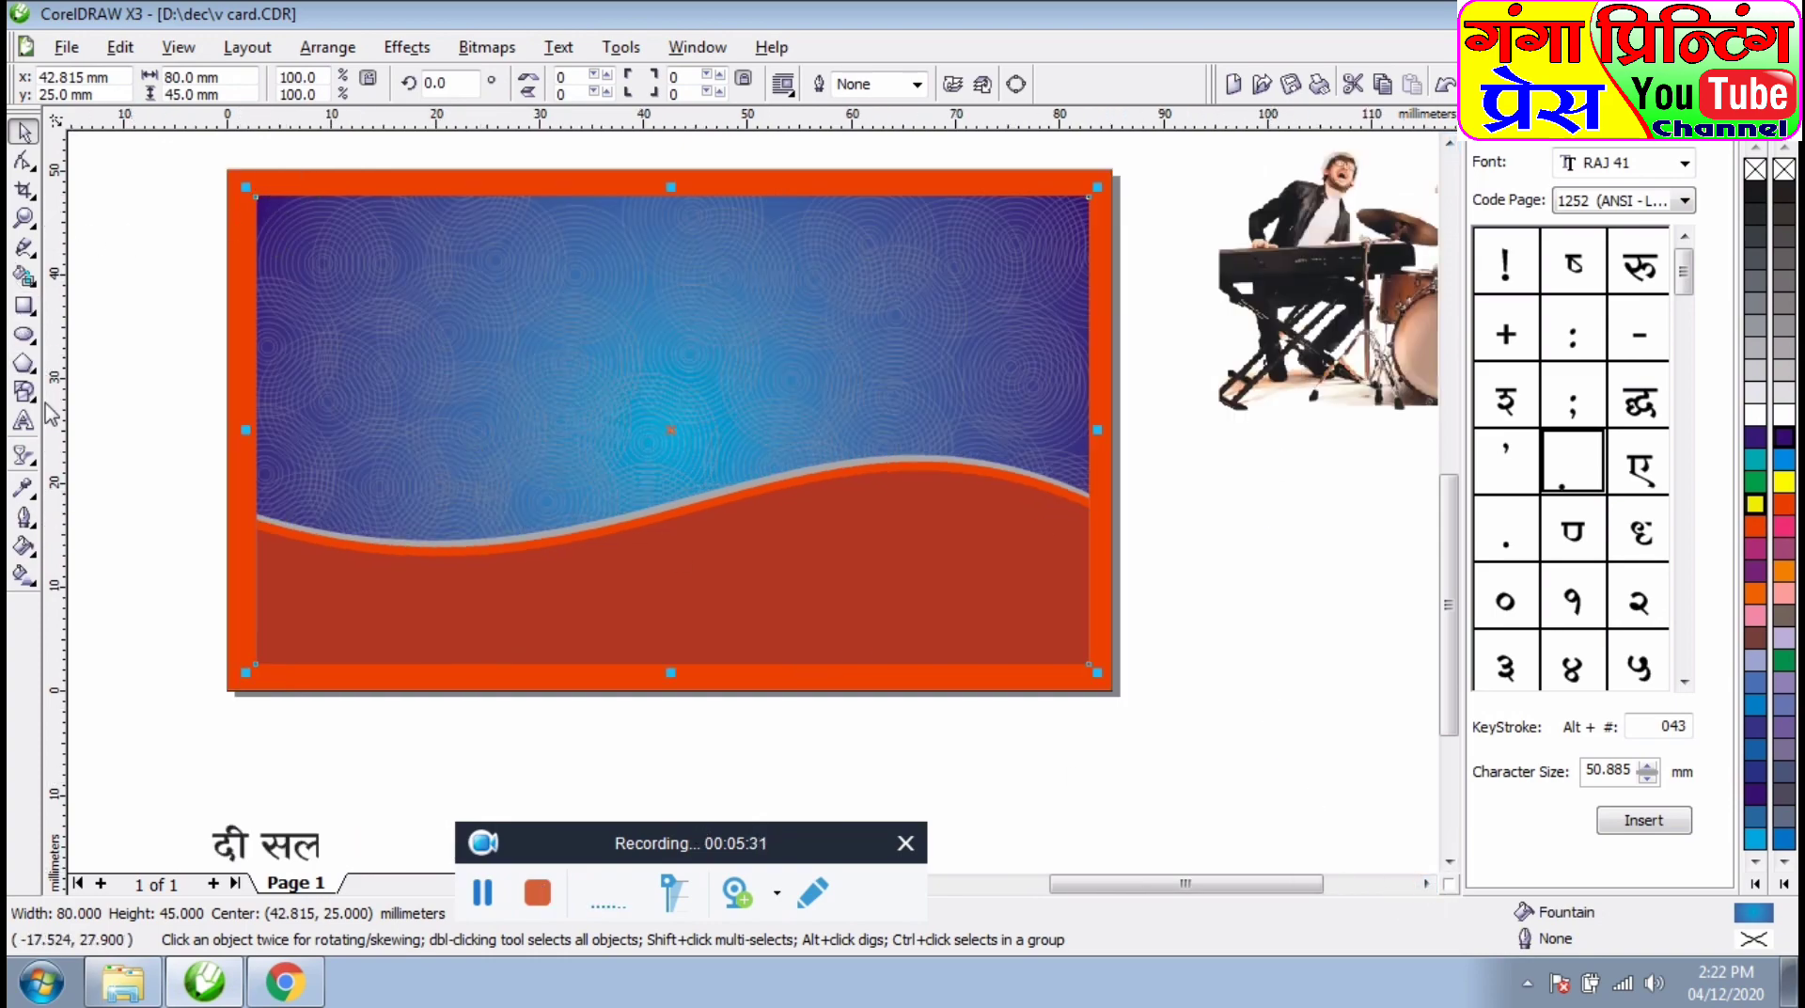
- Draw a polygon about 14 × 13 mm across the card's left border and set its number of sides to 6
{"action": "left_click", "coordinate": [22, 369]}
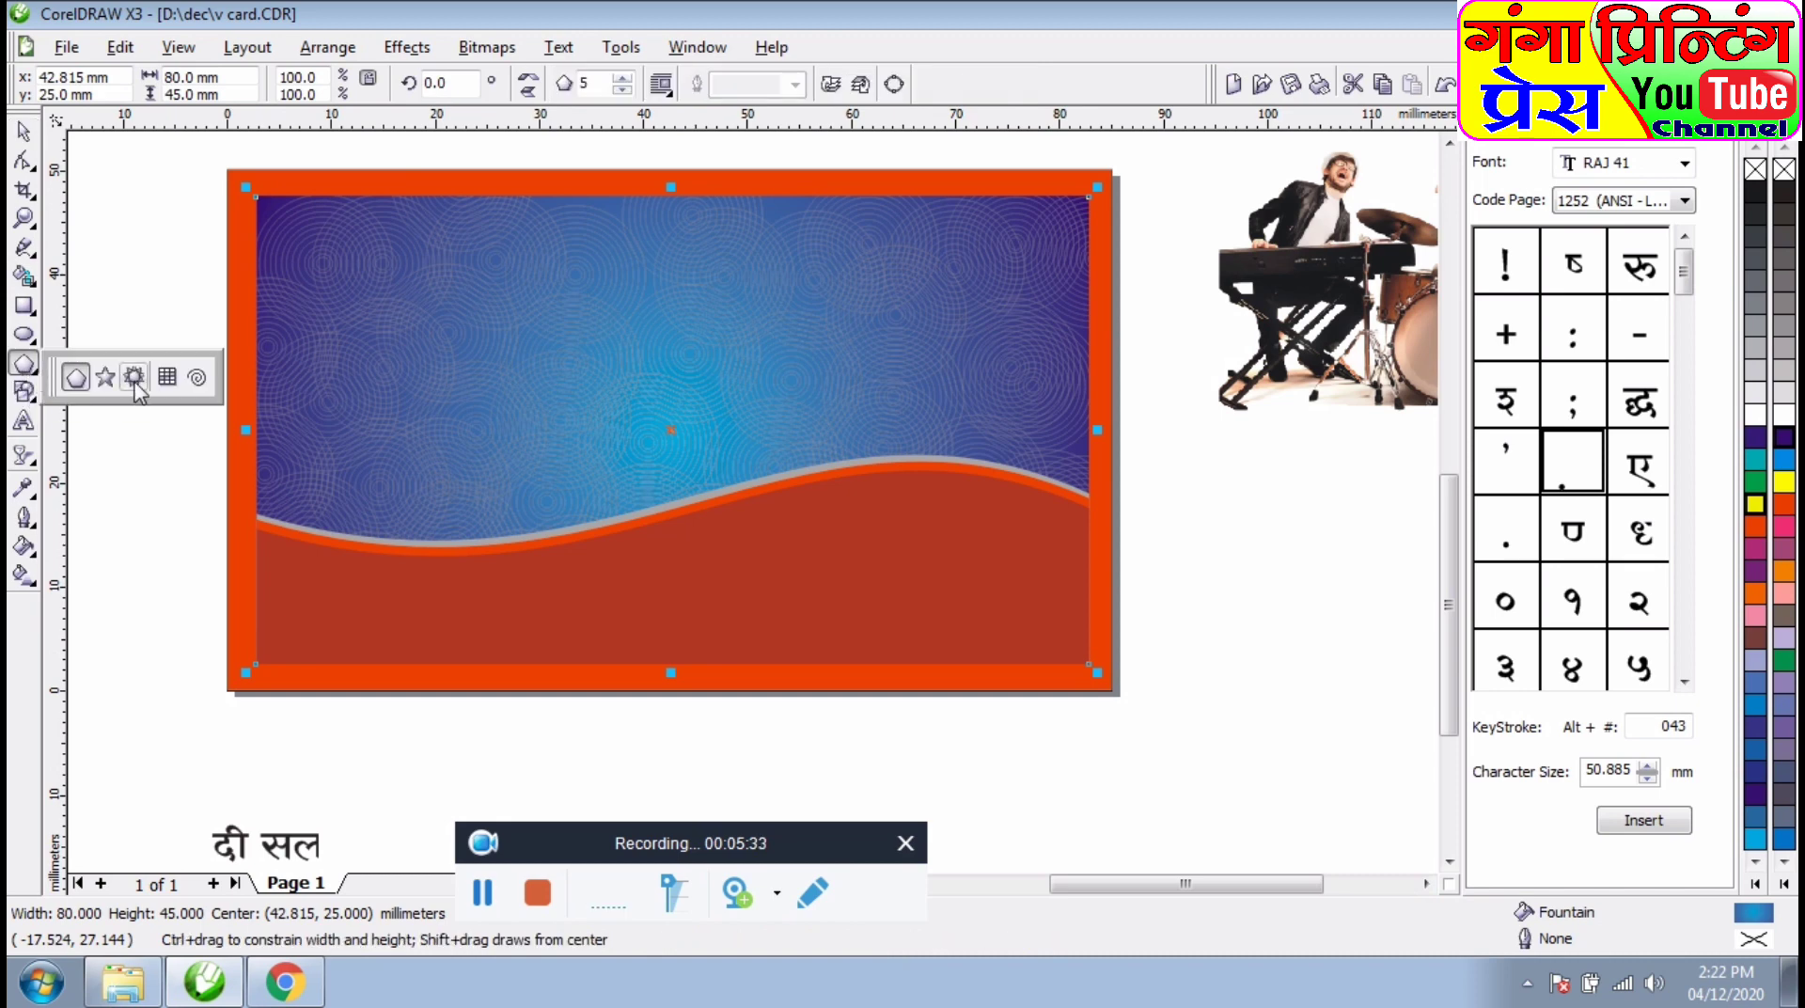
{"action": "left_click_drag", "start_coordinate": [120, 258], "coordinate": [286, 415]}
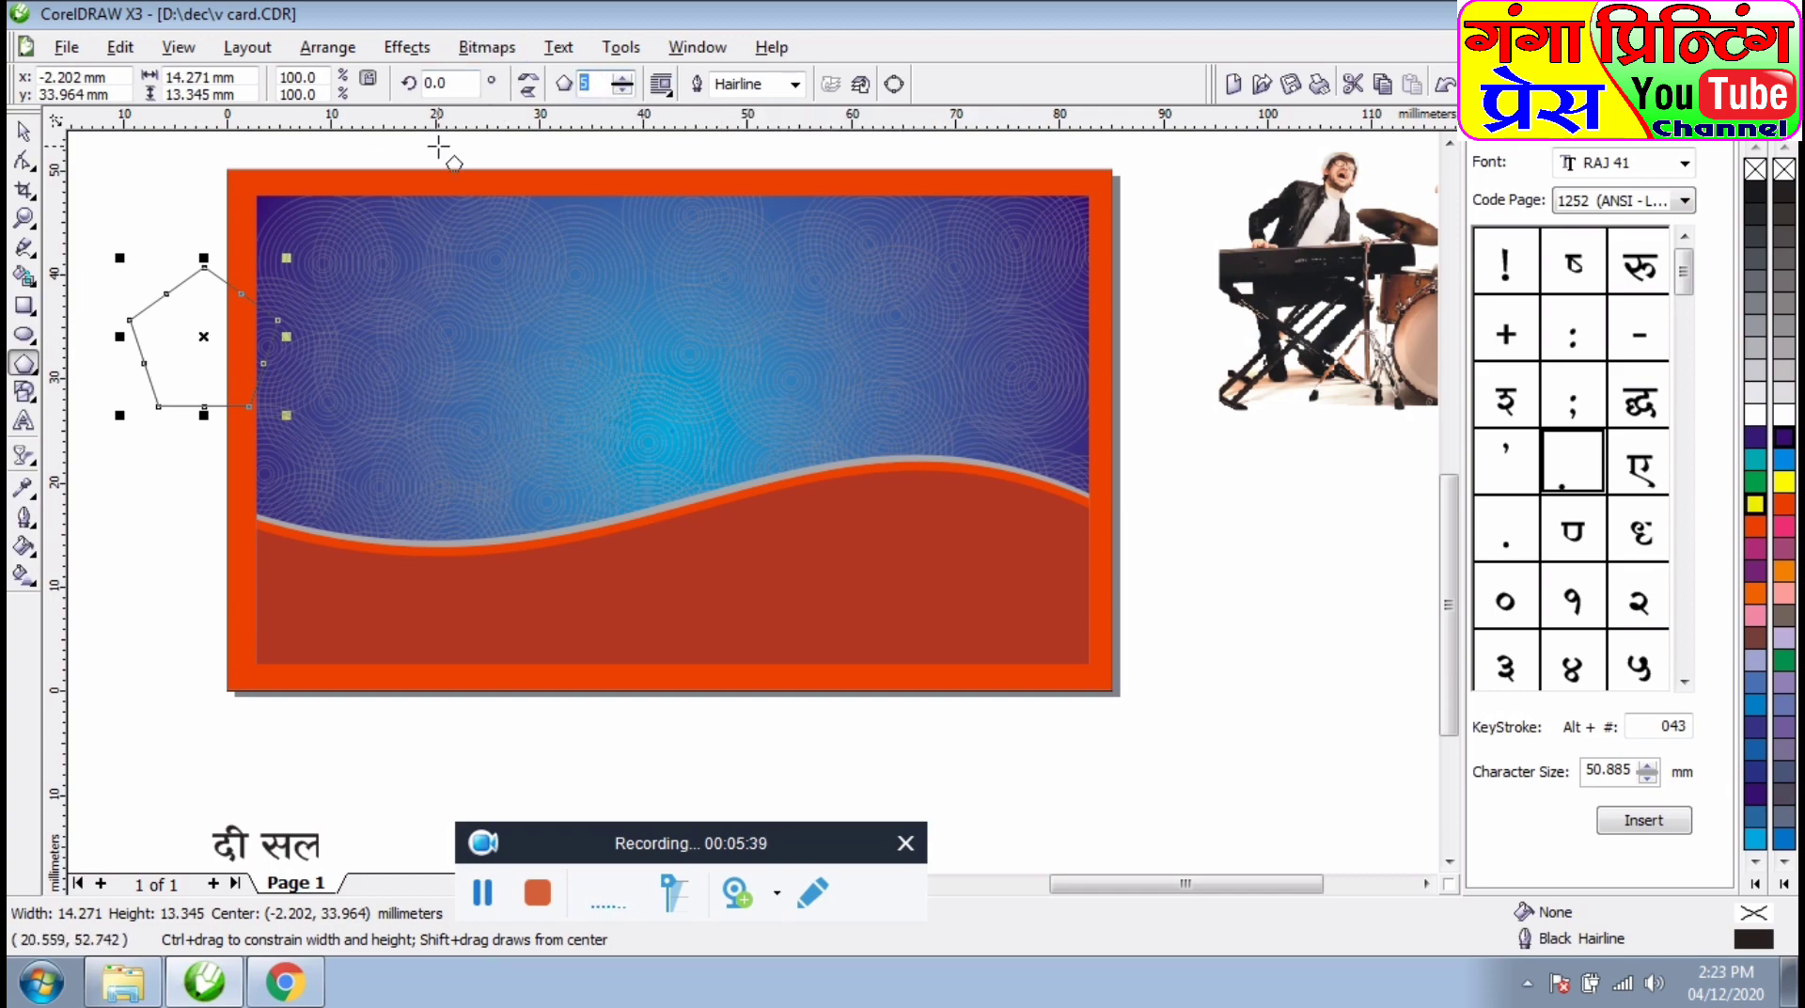
{"action": "key", "text": "Return"}
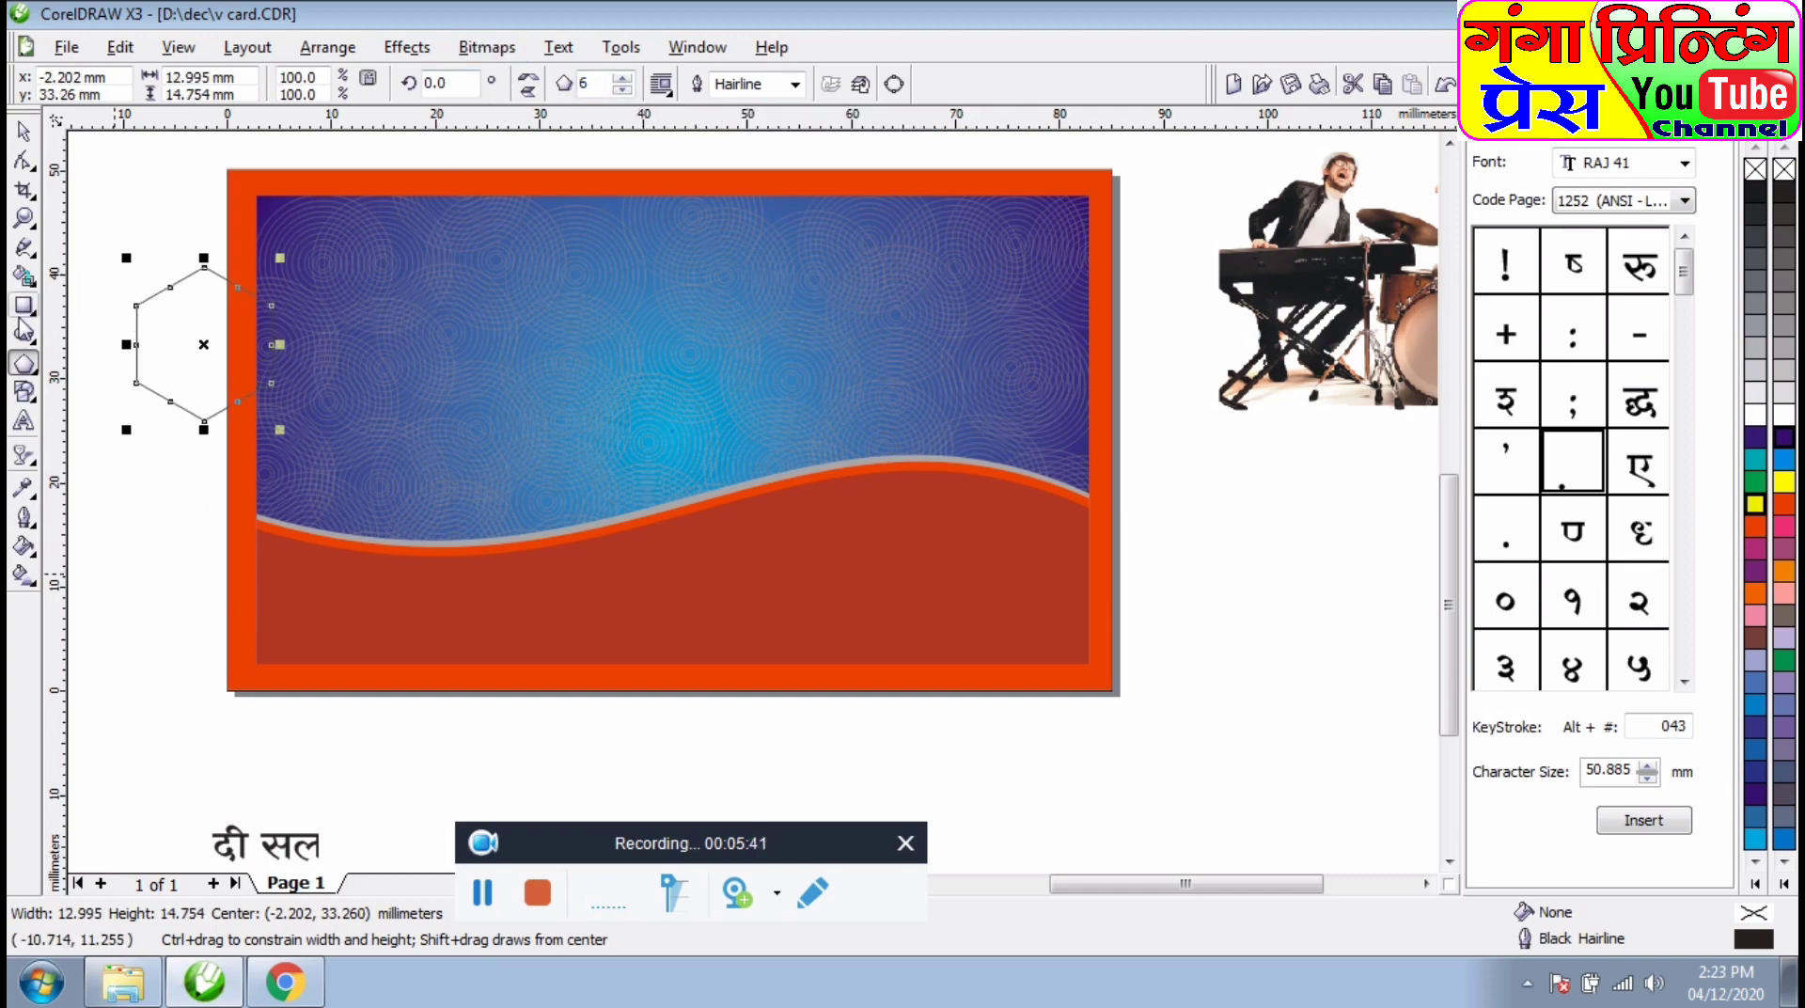
- Pull the hexagon's side nodes inwards to reshape it into a slim six-pointed star
{"action": "left_click", "coordinate": [23, 161]}
{"action": "key", "text": "shift+F2"}
{"action": "left_click_drag", "start_coordinate": [816, 421], "coordinate": [758, 513]}
{"action": "key", "text": "ctrl+z"}
{"action": "left_click_drag", "start_coordinate": [814, 422], "coordinate": [769, 501]}
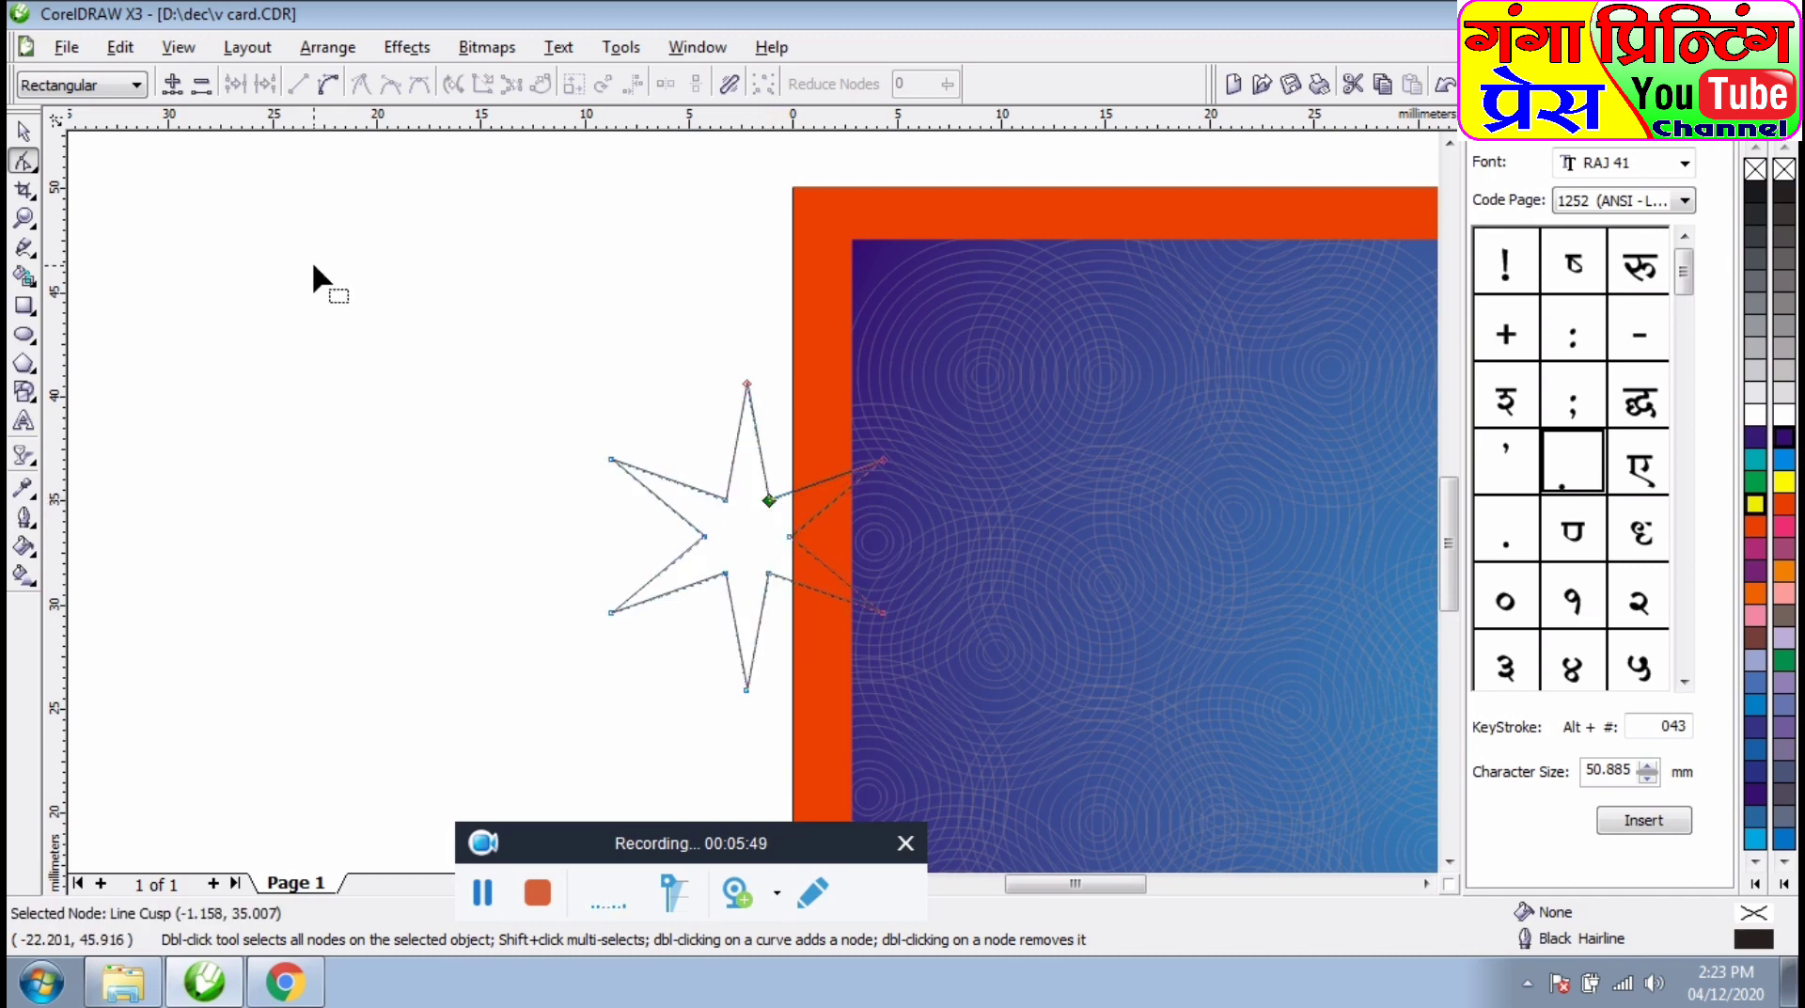
- Make a copy of the star rotated to 330.6° and stretch its points outwards to about 30 × 26 mm overall
{"action": "key", "text": "space"}
{"action": "left_click", "coordinate": [757, 456]}
{"action": "left_click_drag", "start_coordinate": [870, 371], "coordinate": [1007, 463]}
{"action": "left_click", "coordinate": [23, 161]}
{"action": "left_click_drag", "start_coordinate": [589, 543], "coordinate": [438, 524]}
{"action": "left_click", "coordinate": [23, 131]}
{"action": "left_click", "coordinate": [340, 467]}
{"action": "scroll", "coordinate": [341, 468], "scroll_direction": "down", "scroll_amount": 1}
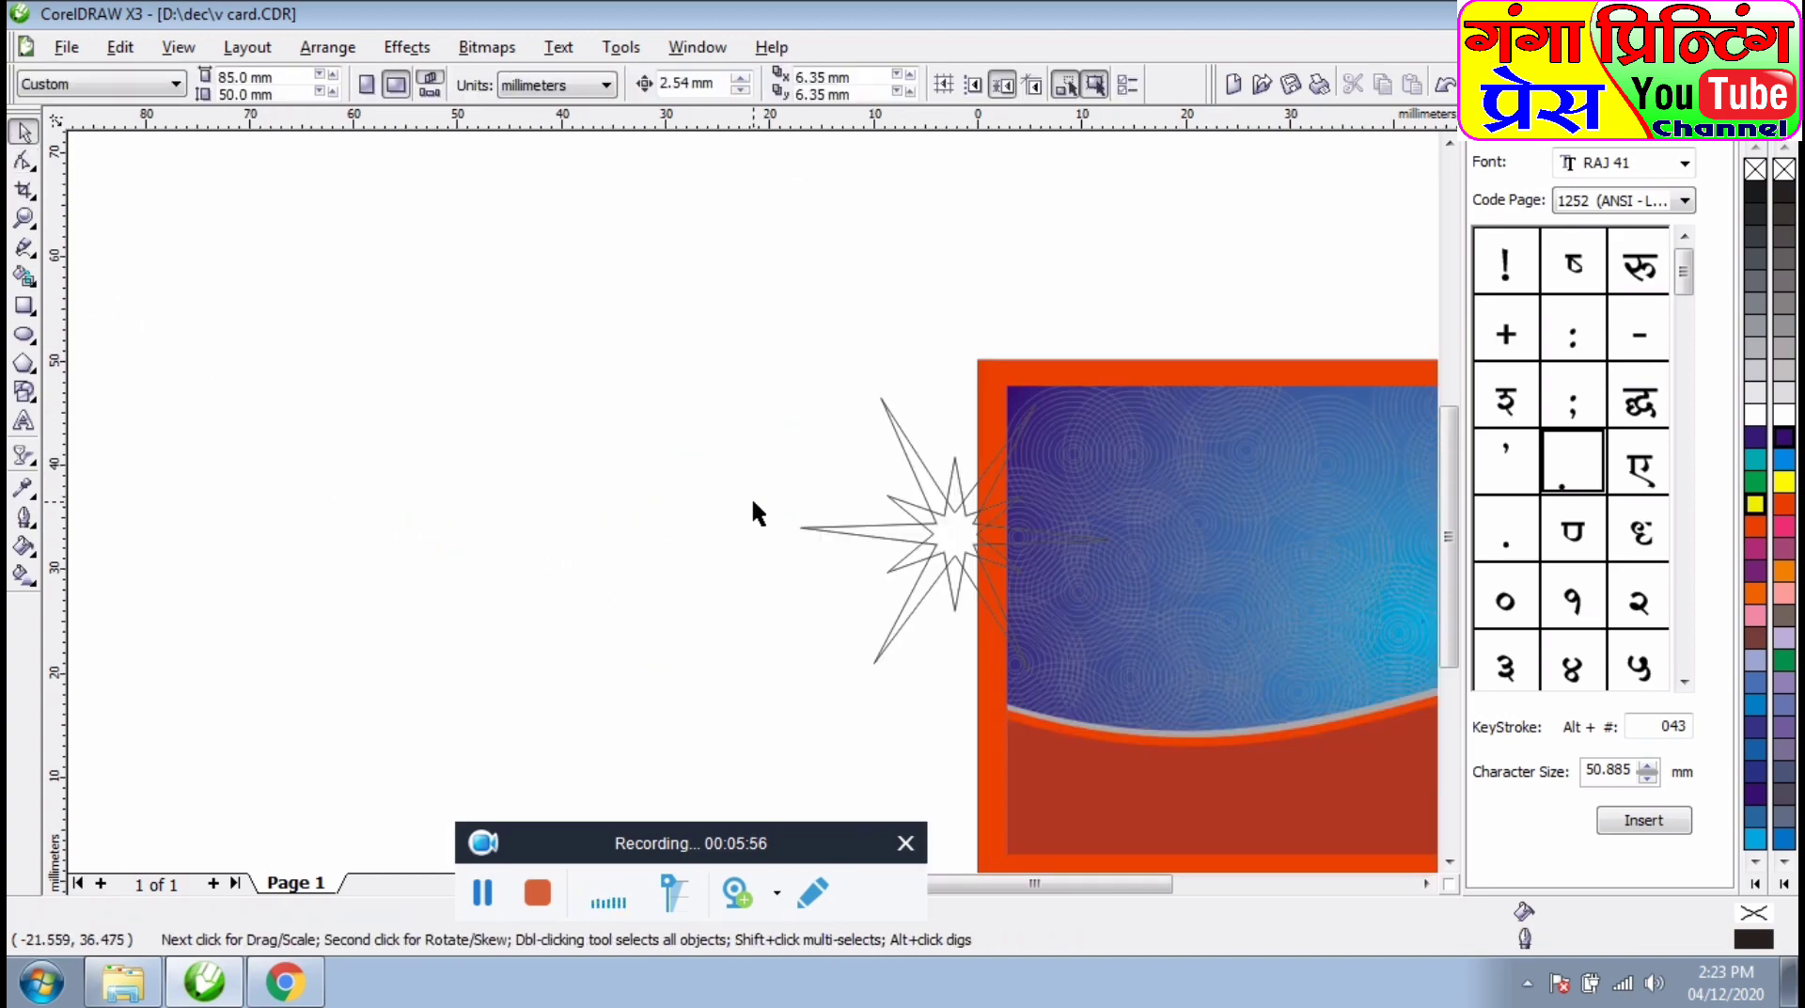
- Fill both stars white and remove the outline of the larger one
{"action": "left_click", "coordinate": [923, 462]}
{"action": "left_click", "coordinate": [1756, 416]}
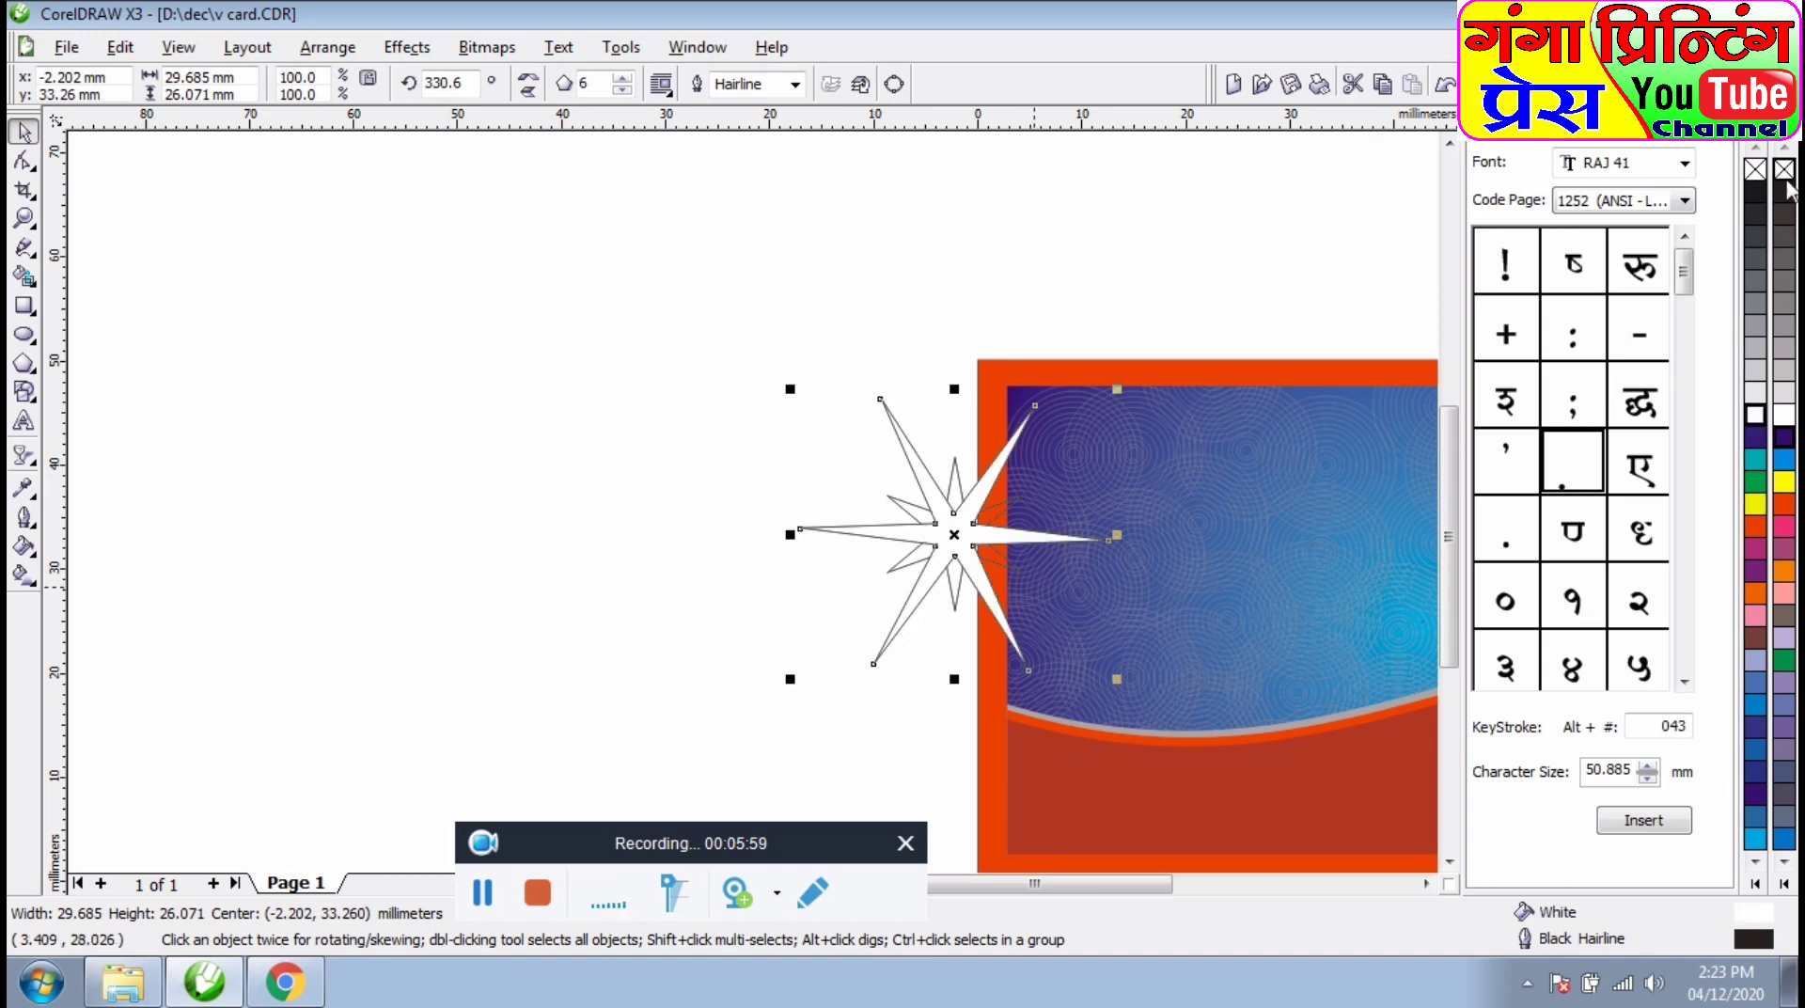
{"action": "right_click", "coordinate": [1753, 171]}
{"action": "left_click", "coordinate": [941, 513]}
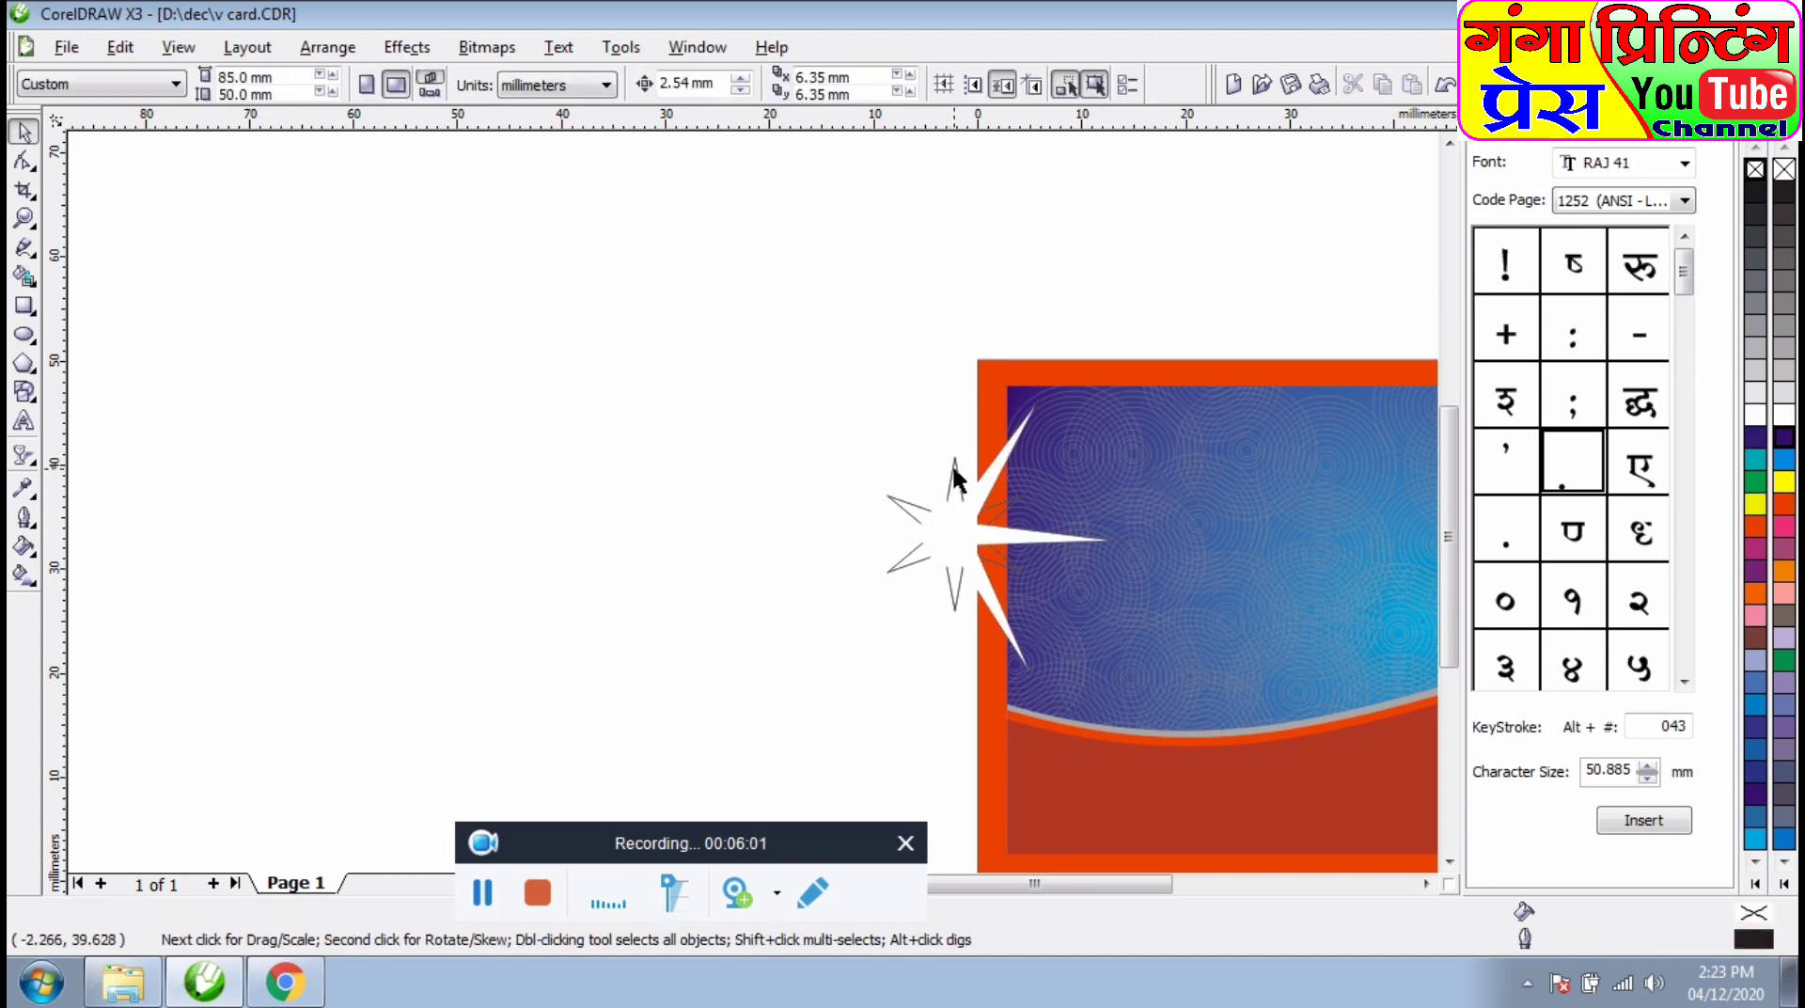
{"action": "left_click", "coordinate": [954, 470]}
{"action": "left_click", "coordinate": [677, 363]}
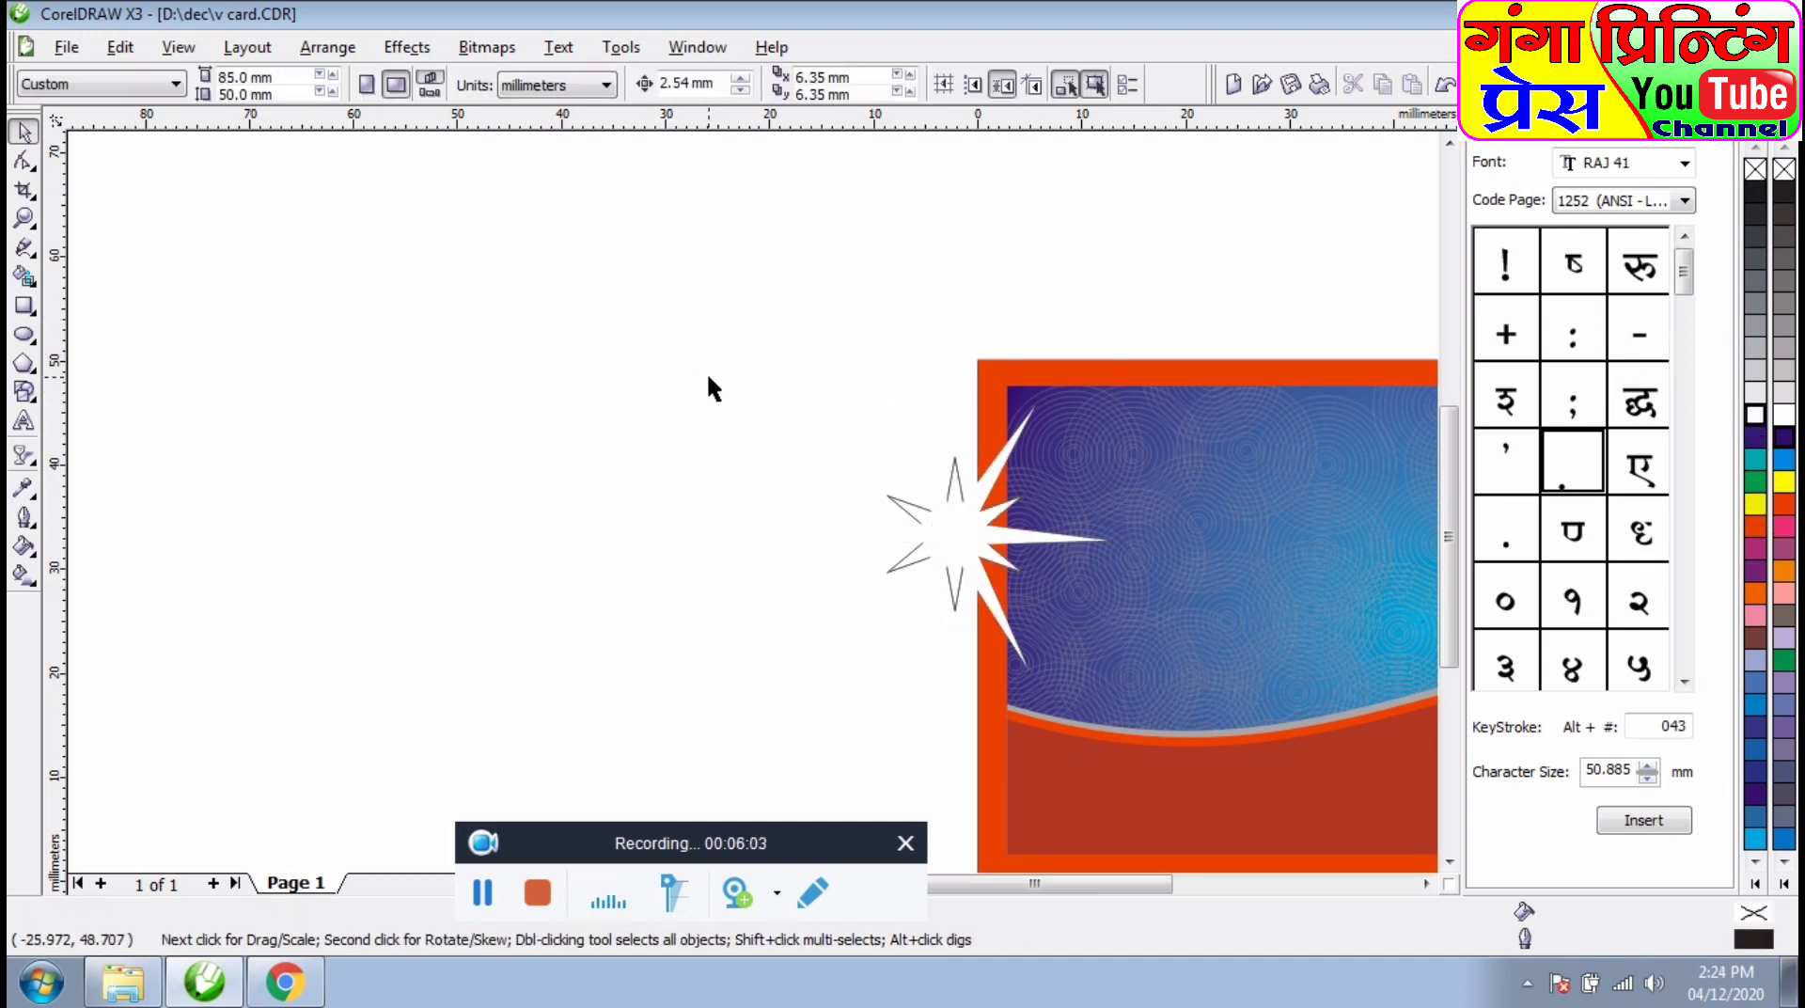
- Recolour the larger star yellow
{"action": "left_click", "coordinate": [1023, 440]}
{"action": "left_click", "coordinate": [1757, 504]}
{"action": "left_click", "coordinate": [1785, 483]}
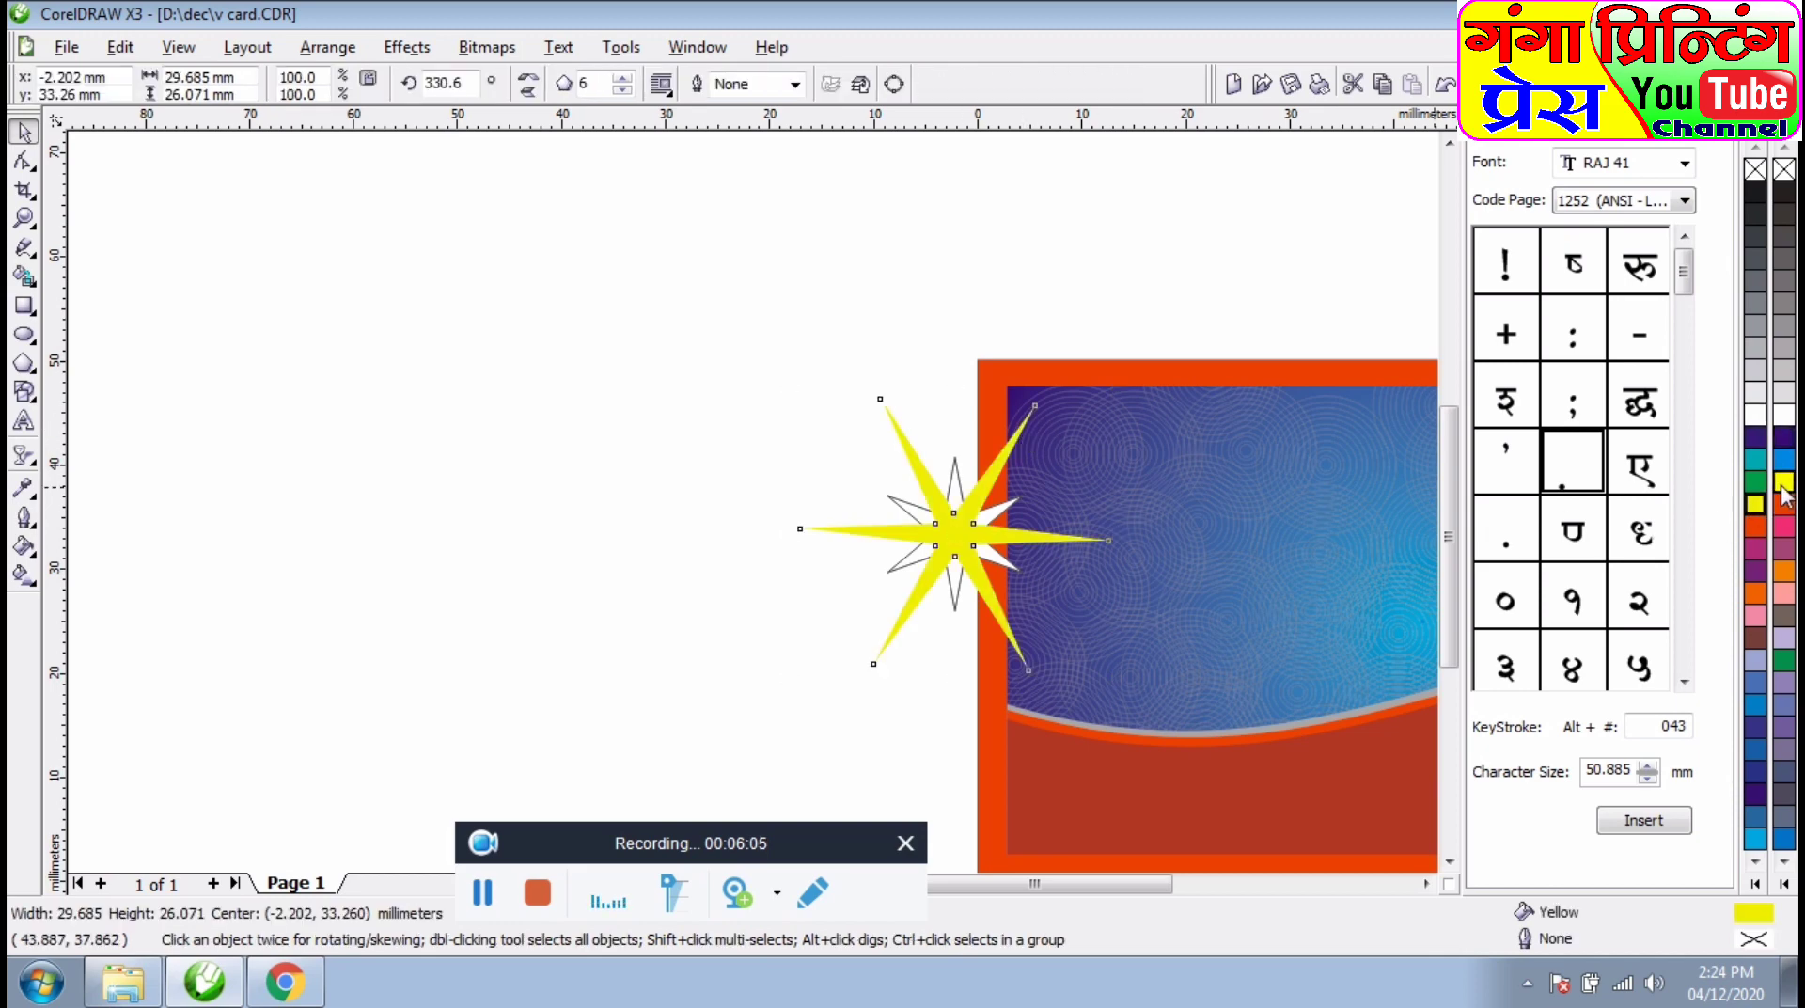
- Remove the small white star's outline and place it in front of the yellow star
{"action": "scroll", "coordinate": [990, 540], "scroll_direction": "up", "scroll_amount": 1}
{"action": "left_click", "coordinate": [759, 453]}
{"action": "right_click", "coordinate": [1784, 169]}
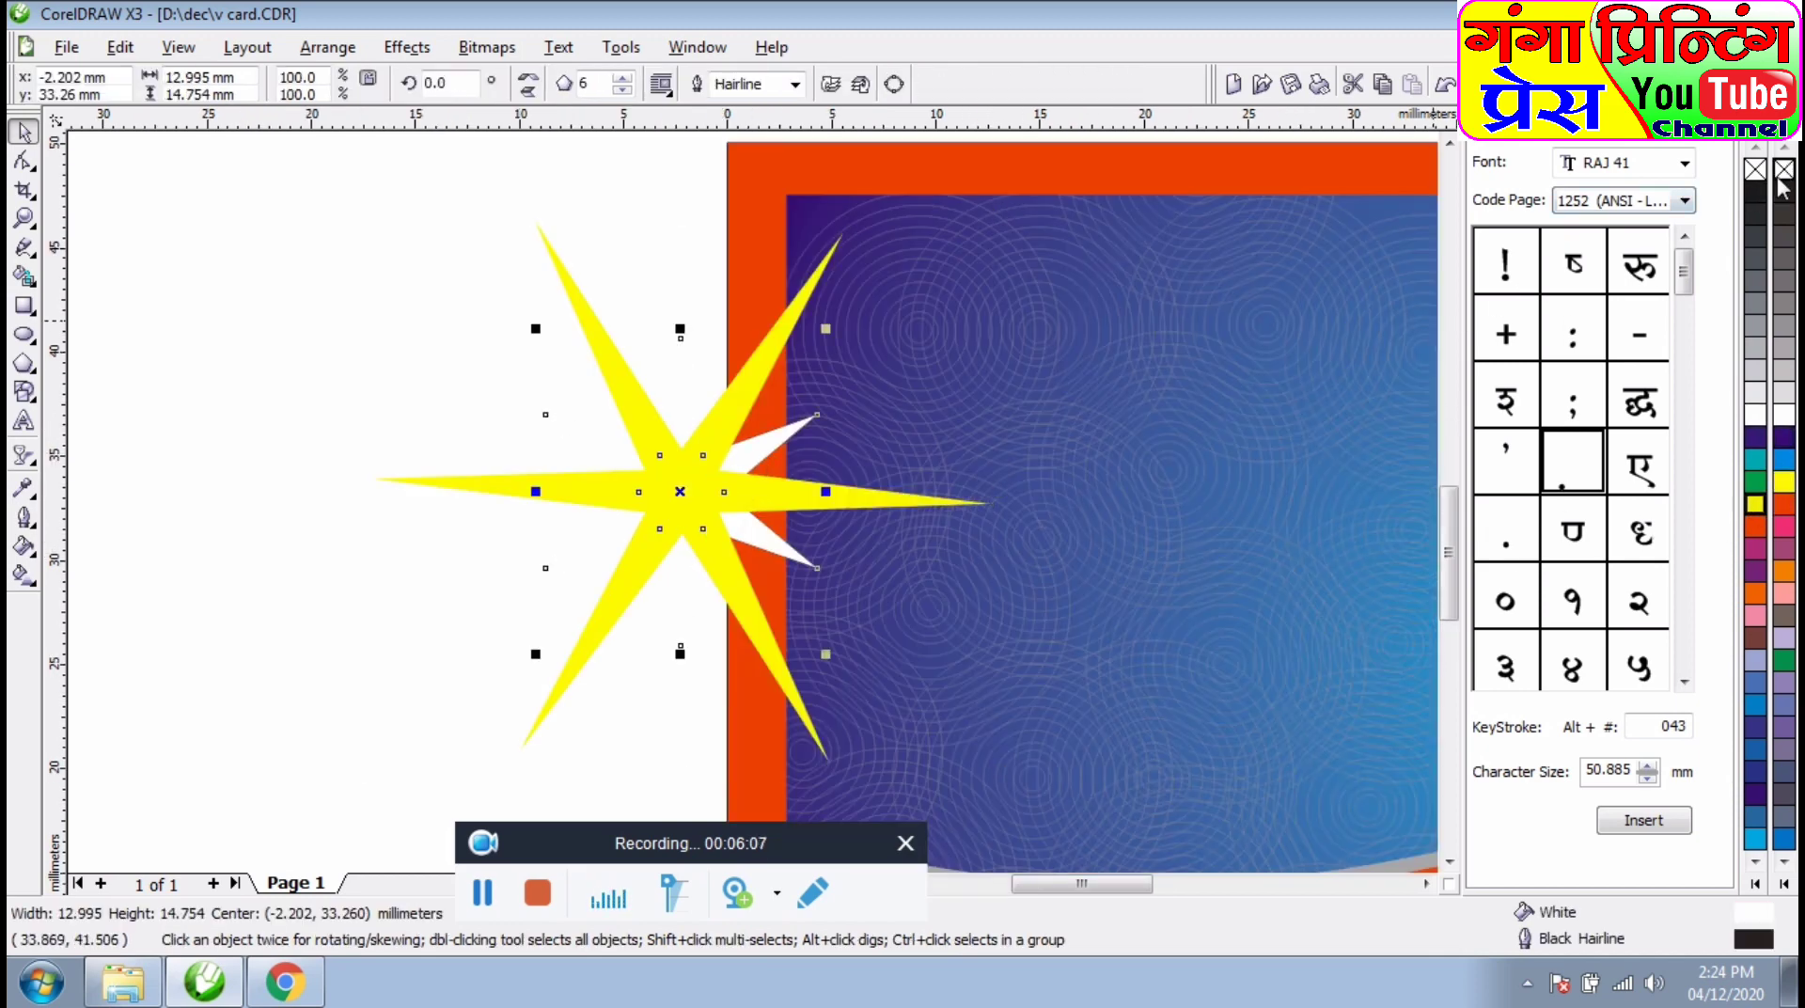
{"action": "scroll", "coordinate": [754, 512], "scroll_direction": "down", "scroll_amount": 1}
{"action": "scroll", "coordinate": [759, 517], "scroll_direction": "up", "scroll_amount": 1}
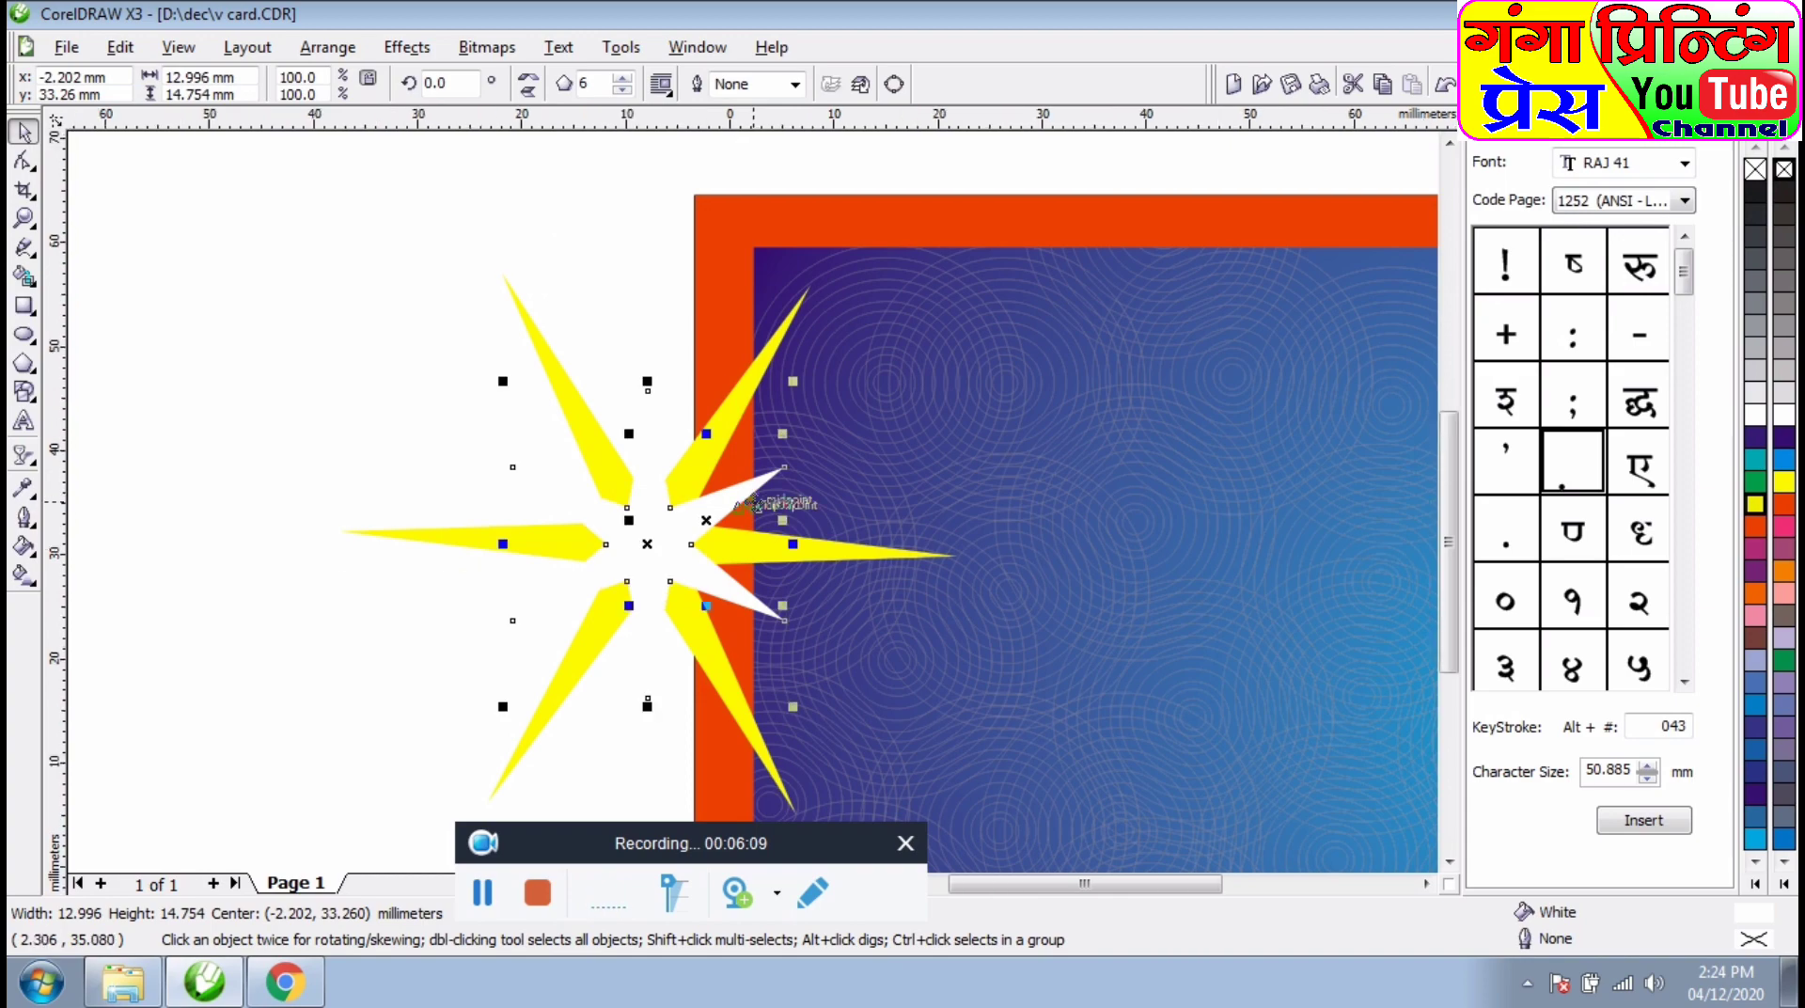
- Shrink the two-layer star to about 2.0 × 1.8 mm and place it in the blue area's upper-left corner
{"action": "scroll", "coordinate": [746, 498], "scroll_direction": "down", "scroll_amount": 1}
{"action": "left_click_drag", "start_coordinate": [738, 511], "coordinate": [613, 350]}
{"action": "scroll", "coordinate": [843, 571], "scroll_direction": "up", "scroll_amount": 1}
{"action": "scroll", "coordinate": [524, 241], "scroll_direction": "up", "scroll_amount": 2}
{"action": "left_click_drag", "start_coordinate": [750, 559], "coordinate": [635, 450]}
- Place two copies of the yellow and white star further right and lower on the blue background
{"action": "left_click_drag", "start_coordinate": [713, 536], "coordinate": [878, 621]}
{"action": "right_click", "coordinate": [879, 620]}
{"action": "left_click_drag", "start_coordinate": [878, 621], "coordinate": [1303, 477]}
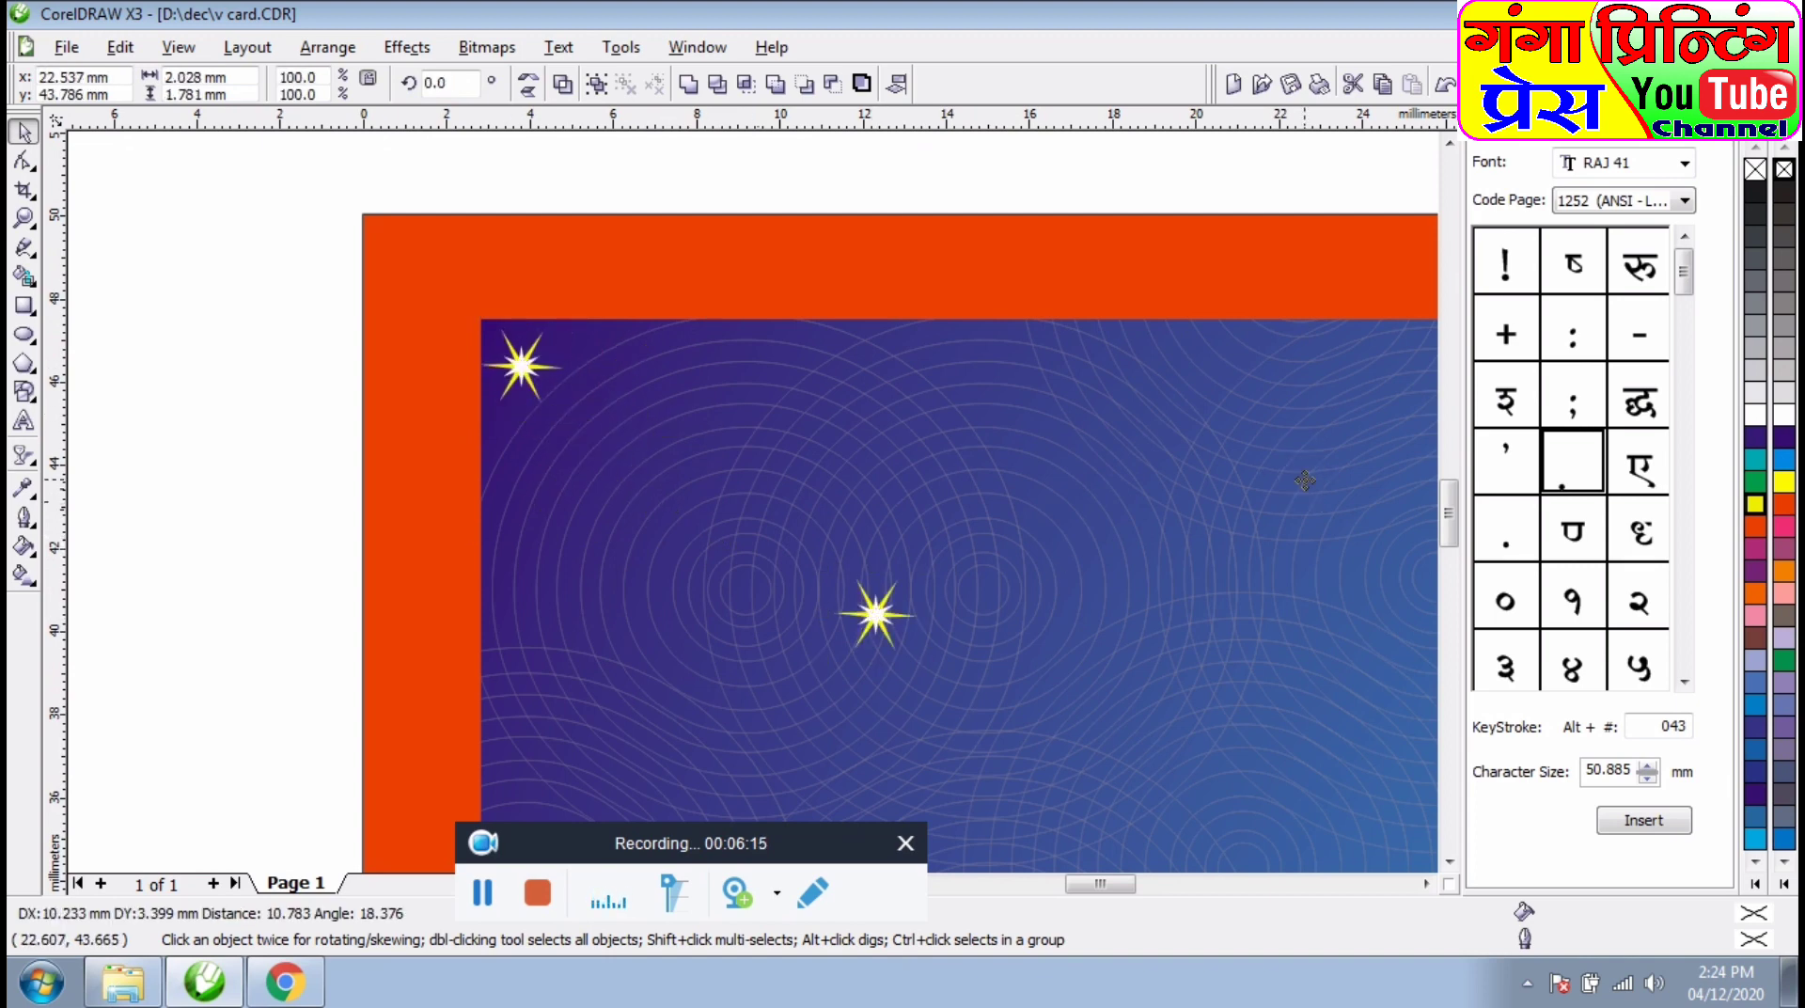
{"action": "right_click", "coordinate": [1303, 478]}
- Scatter six more copies of the star across the left half of the blue background above the wave
{"action": "scroll", "coordinate": [1303, 478], "scroll_direction": "down", "scroll_amount": 1}
{"action": "left_click_drag", "start_coordinate": [848, 440], "coordinate": [616, 733]}
{"action": "right_click", "coordinate": [1180, 410]}
{"action": "right_click", "coordinate": [904, 644]}
{"action": "right_click", "coordinate": [1194, 700]}
{"action": "right_click", "coordinate": [1320, 509]}
{"action": "right_click", "coordinate": [1050, 542]}
{"action": "right_click", "coordinate": [616, 734]}
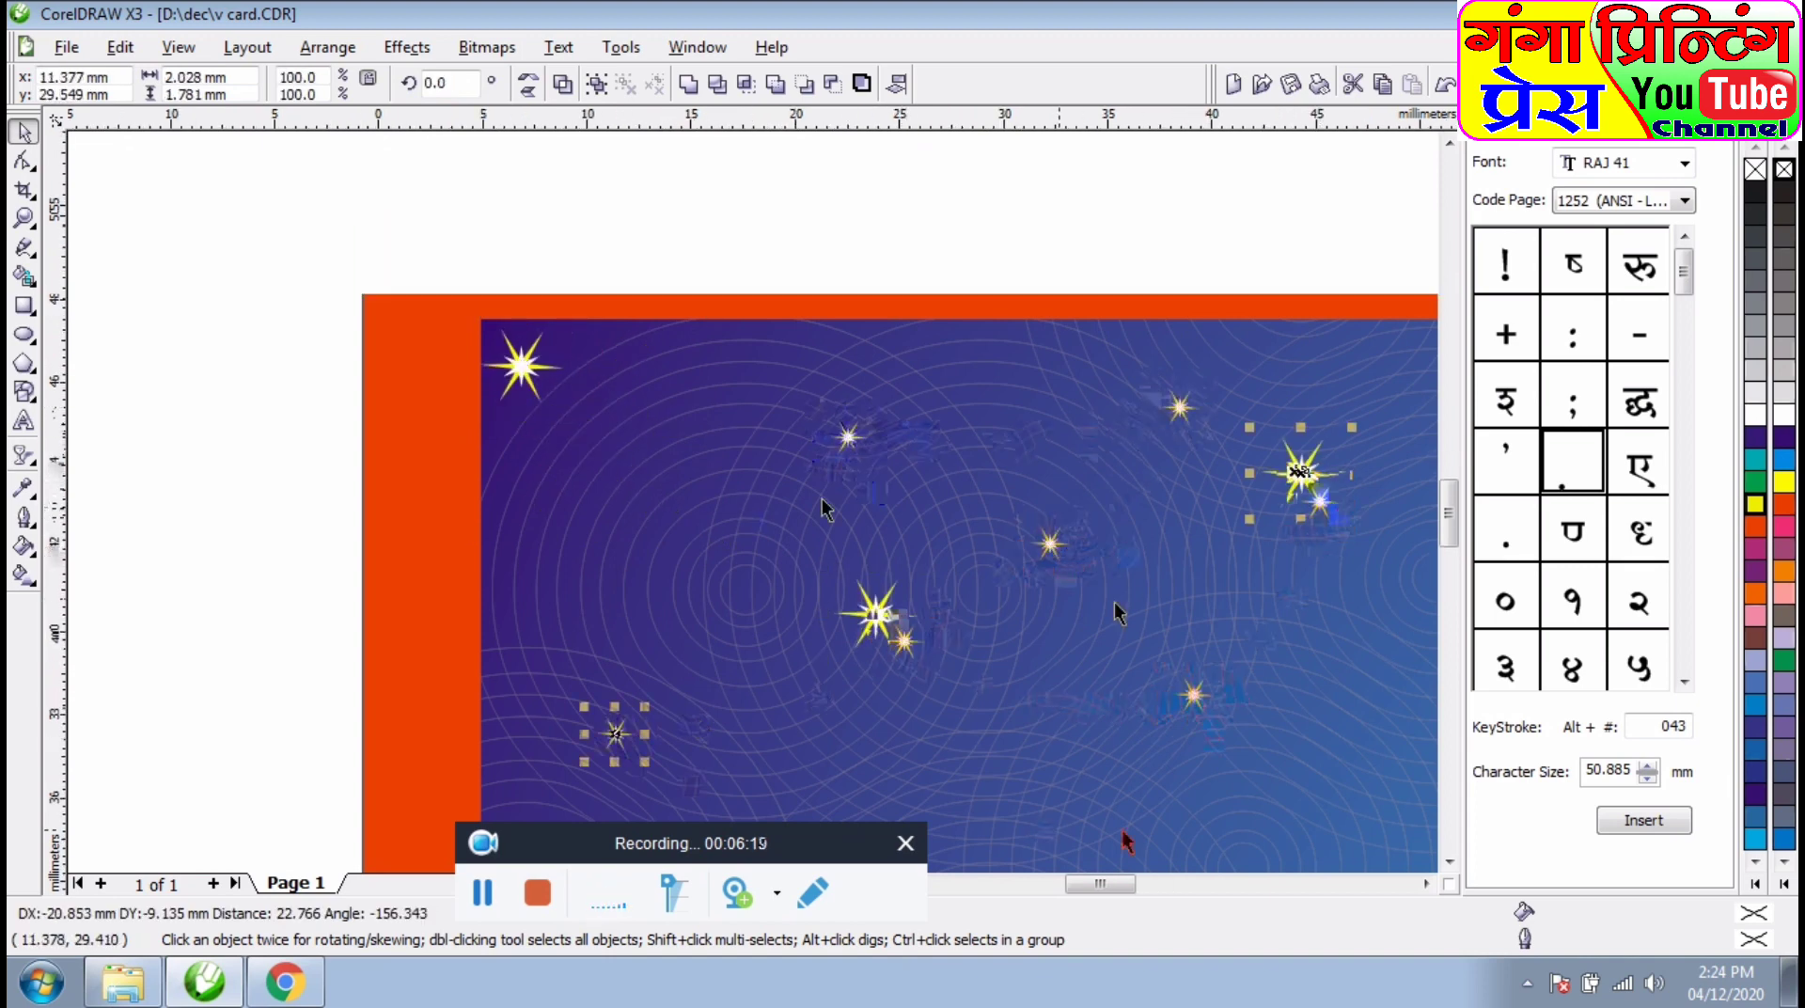
- Place three more copies of the star across the lower part of the blue background, just above the wave
{"action": "left_click", "coordinate": [1449, 862]}
{"action": "left_click", "coordinate": [1449, 862]}
{"action": "right_click", "coordinate": [953, 719]}
{"action": "left_click_drag", "start_coordinate": [616, 584], "coordinate": [1324, 710]}
{"action": "right_click", "coordinate": [1324, 710]}
{"action": "left_click", "coordinate": [1449, 861]}
{"action": "left_click", "coordinate": [1449, 862]}
{"action": "left_click", "coordinate": [1449, 861]}
{"action": "left_click_drag", "start_coordinate": [1322, 483], "coordinate": [516, 609]}
{"action": "right_click", "coordinate": [515, 609]}
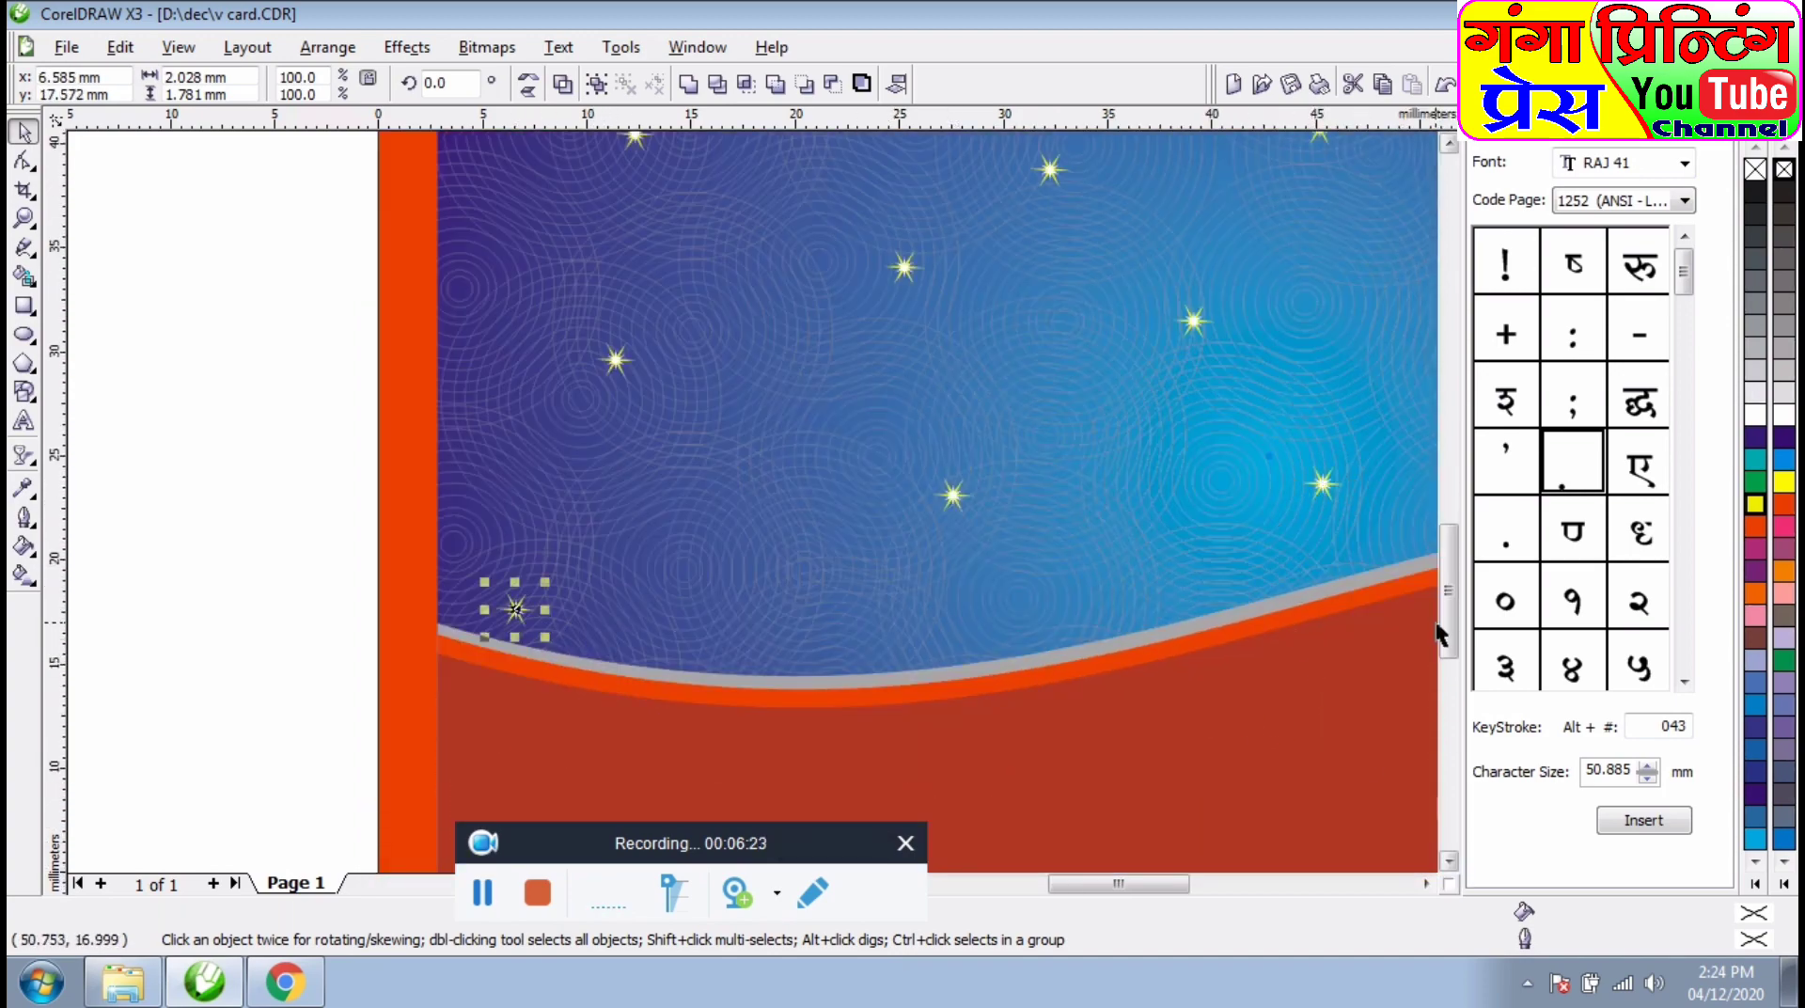
- Scatter further copies of the star over the right half of the blue background
{"action": "scroll", "coordinate": [1327, 572], "scroll_direction": "down", "scroll_amount": 1}
{"action": "left_click_drag", "start_coordinate": [347, 518], "coordinate": [1069, 254]}
{"action": "right_click", "coordinate": [1070, 254]}
{"action": "left_click_drag", "start_coordinate": [1069, 254], "coordinate": [856, 395]}
{"action": "right_click", "coordinate": [1082, 243]}
{"action": "right_click", "coordinate": [925, 328]}
{"action": "right_click", "coordinate": [927, 279]}
{"action": "right_click", "coordinate": [857, 395]}
{"action": "key", "text": "Escape"}
- Move the Hindi text block from below the card to its left side and break it apart into separate lines
{"action": "scroll", "coordinate": [660, 398], "scroll_direction": "up", "scroll_amount": 1}
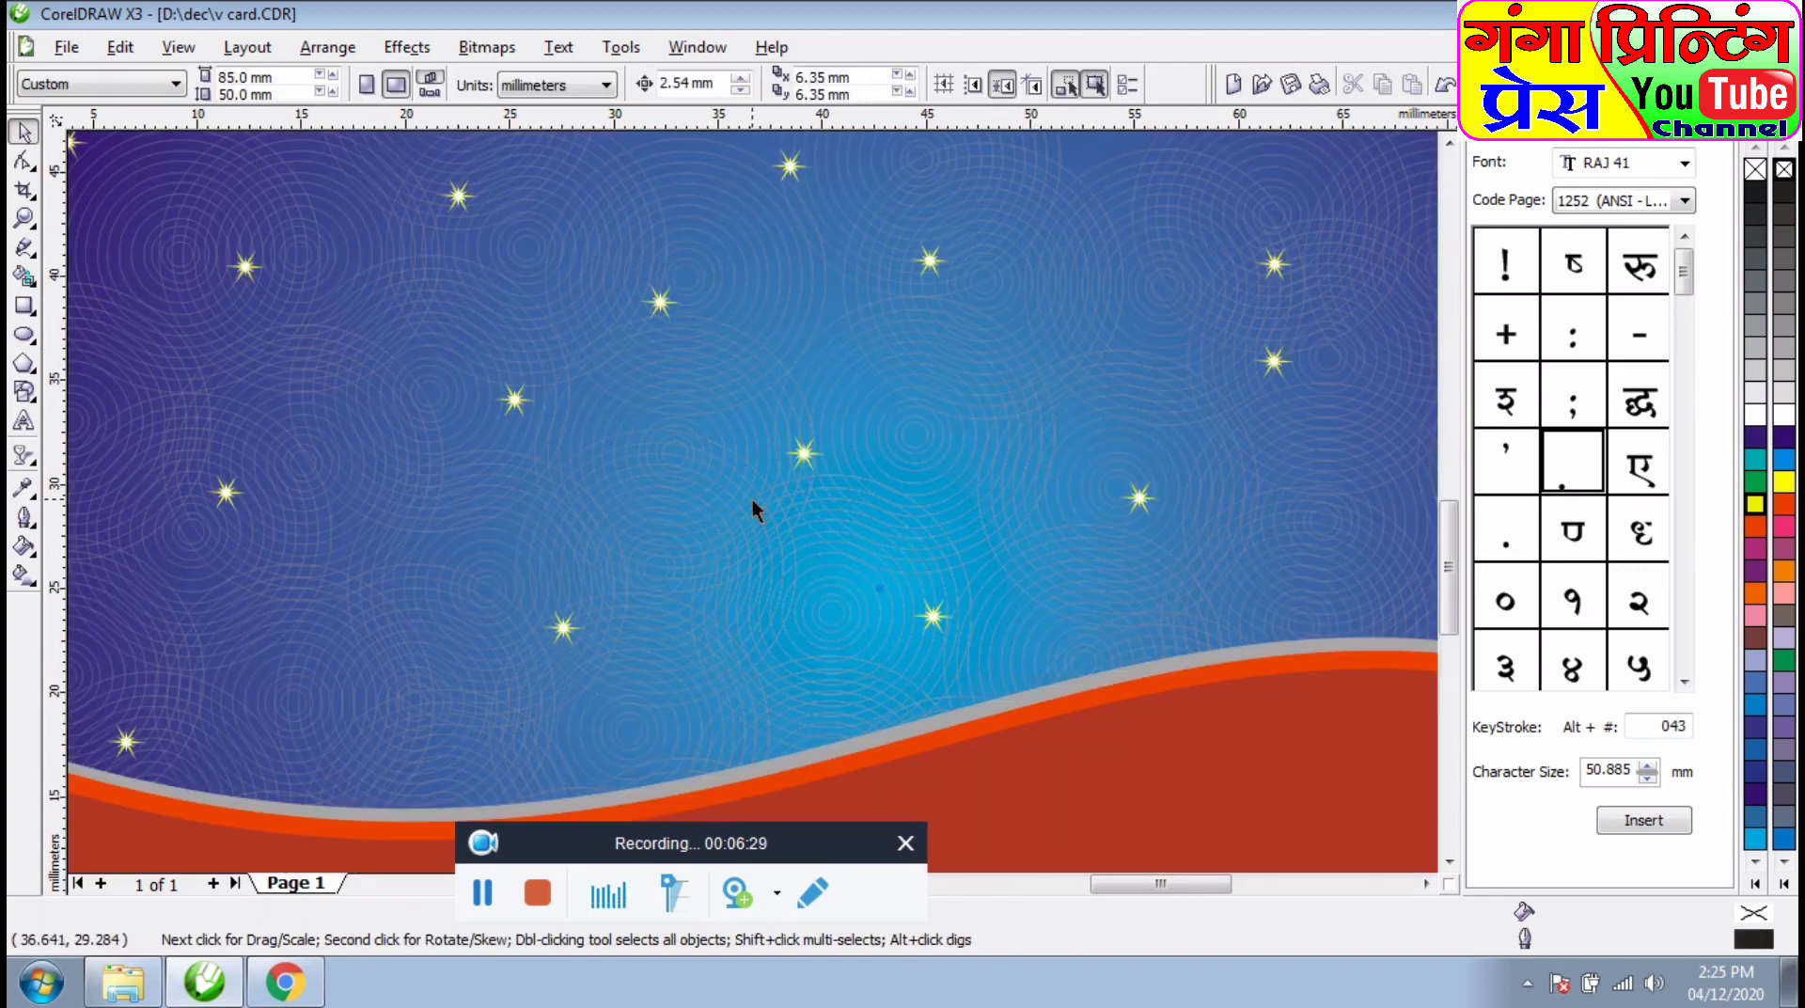
{"action": "scroll", "coordinate": [776, 454], "scroll_direction": "down", "scroll_amount": 4}
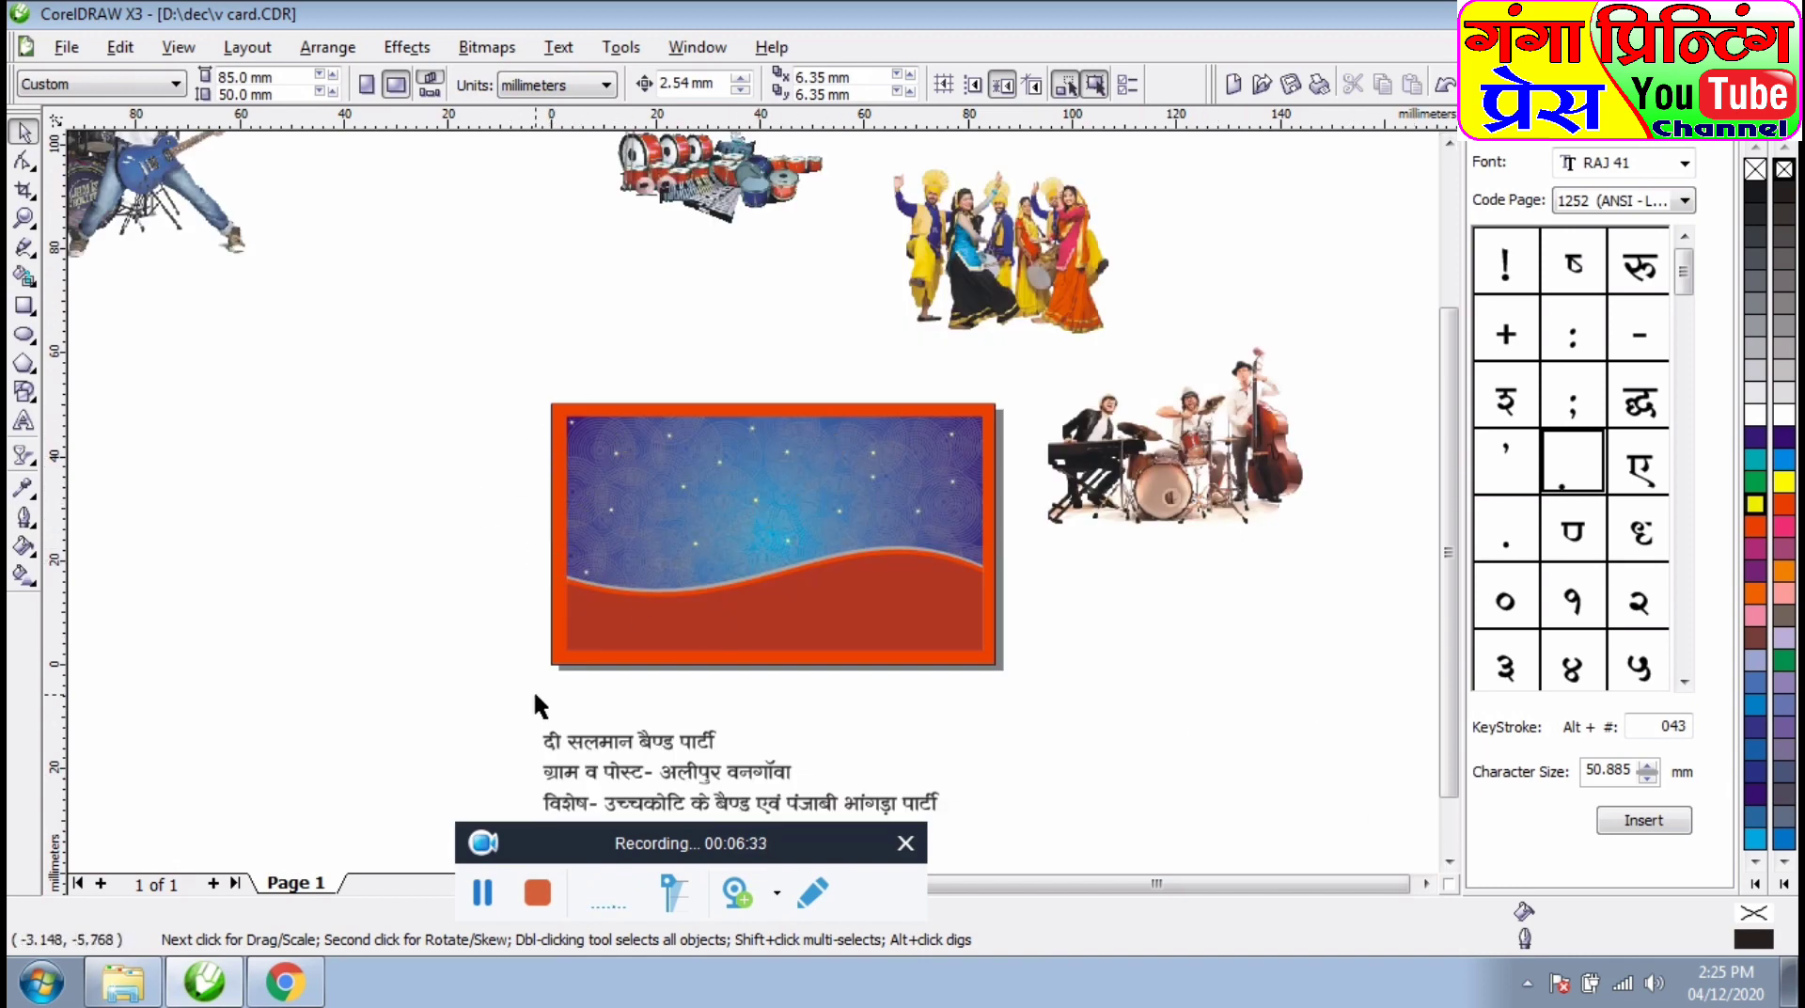
{"action": "left_click_drag", "start_coordinate": [583, 747], "coordinate": [388, 534]}
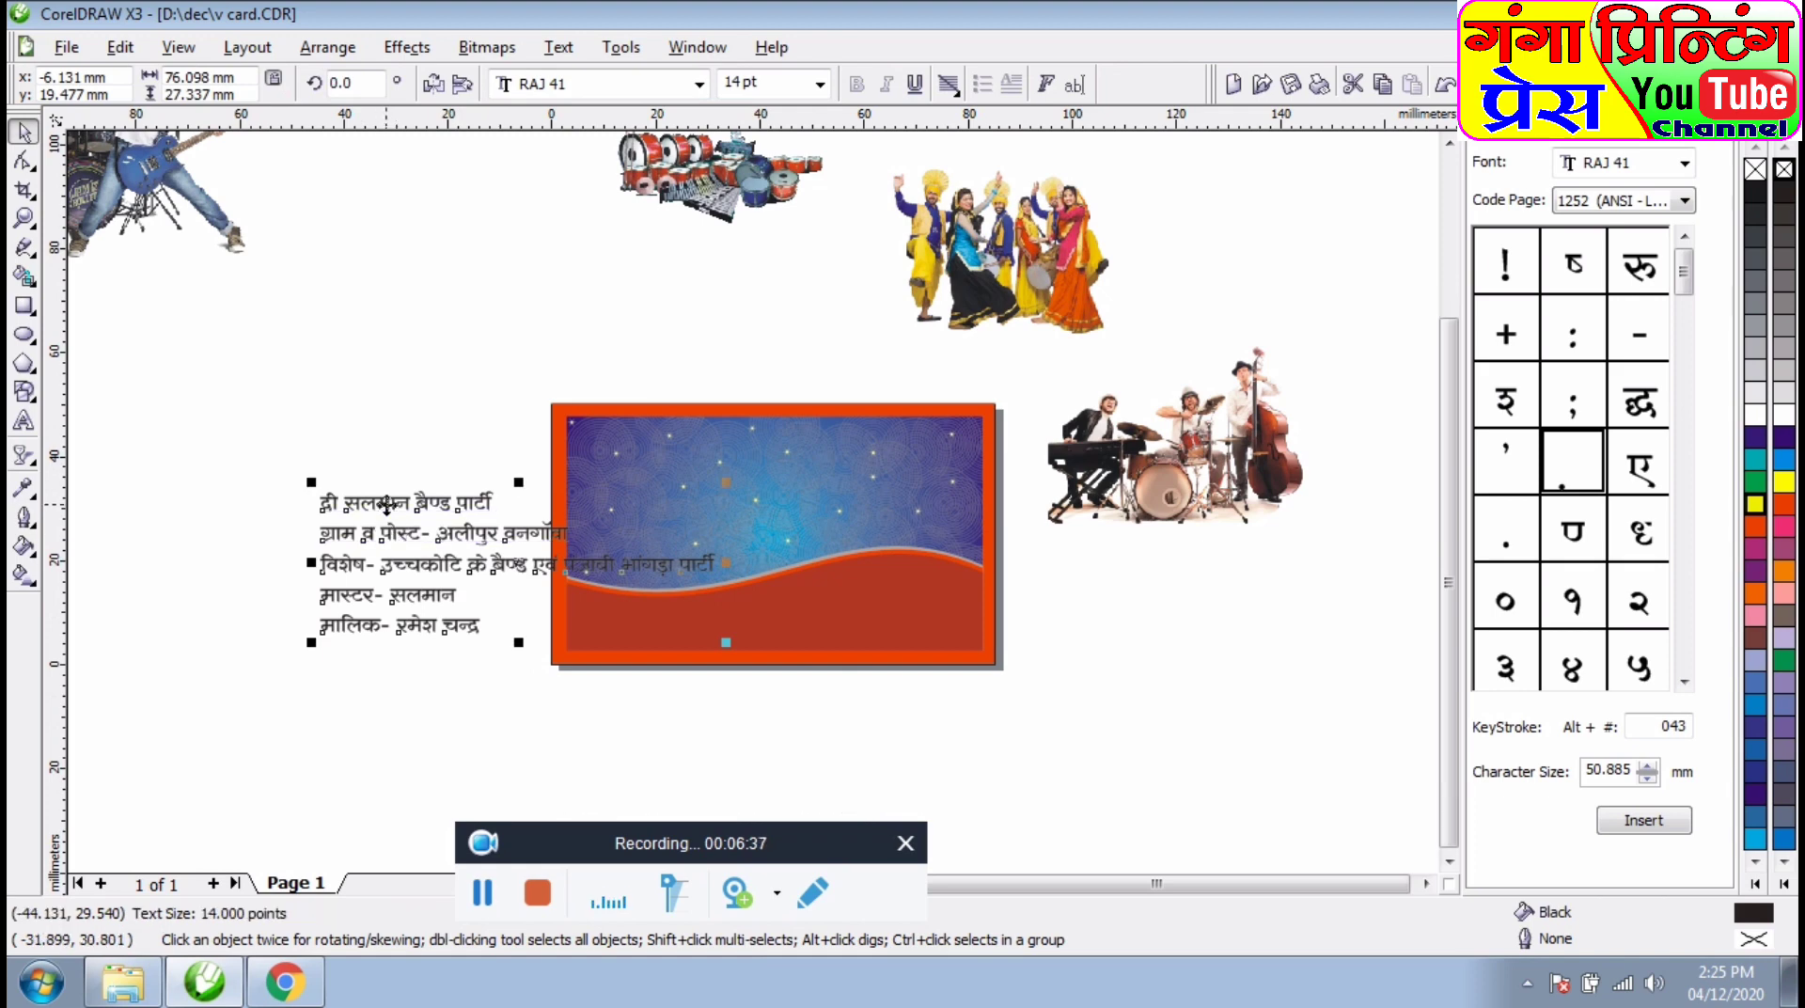
{"action": "right_click", "coordinate": [384, 508]}
{"action": "left_click", "coordinate": [397, 327]}
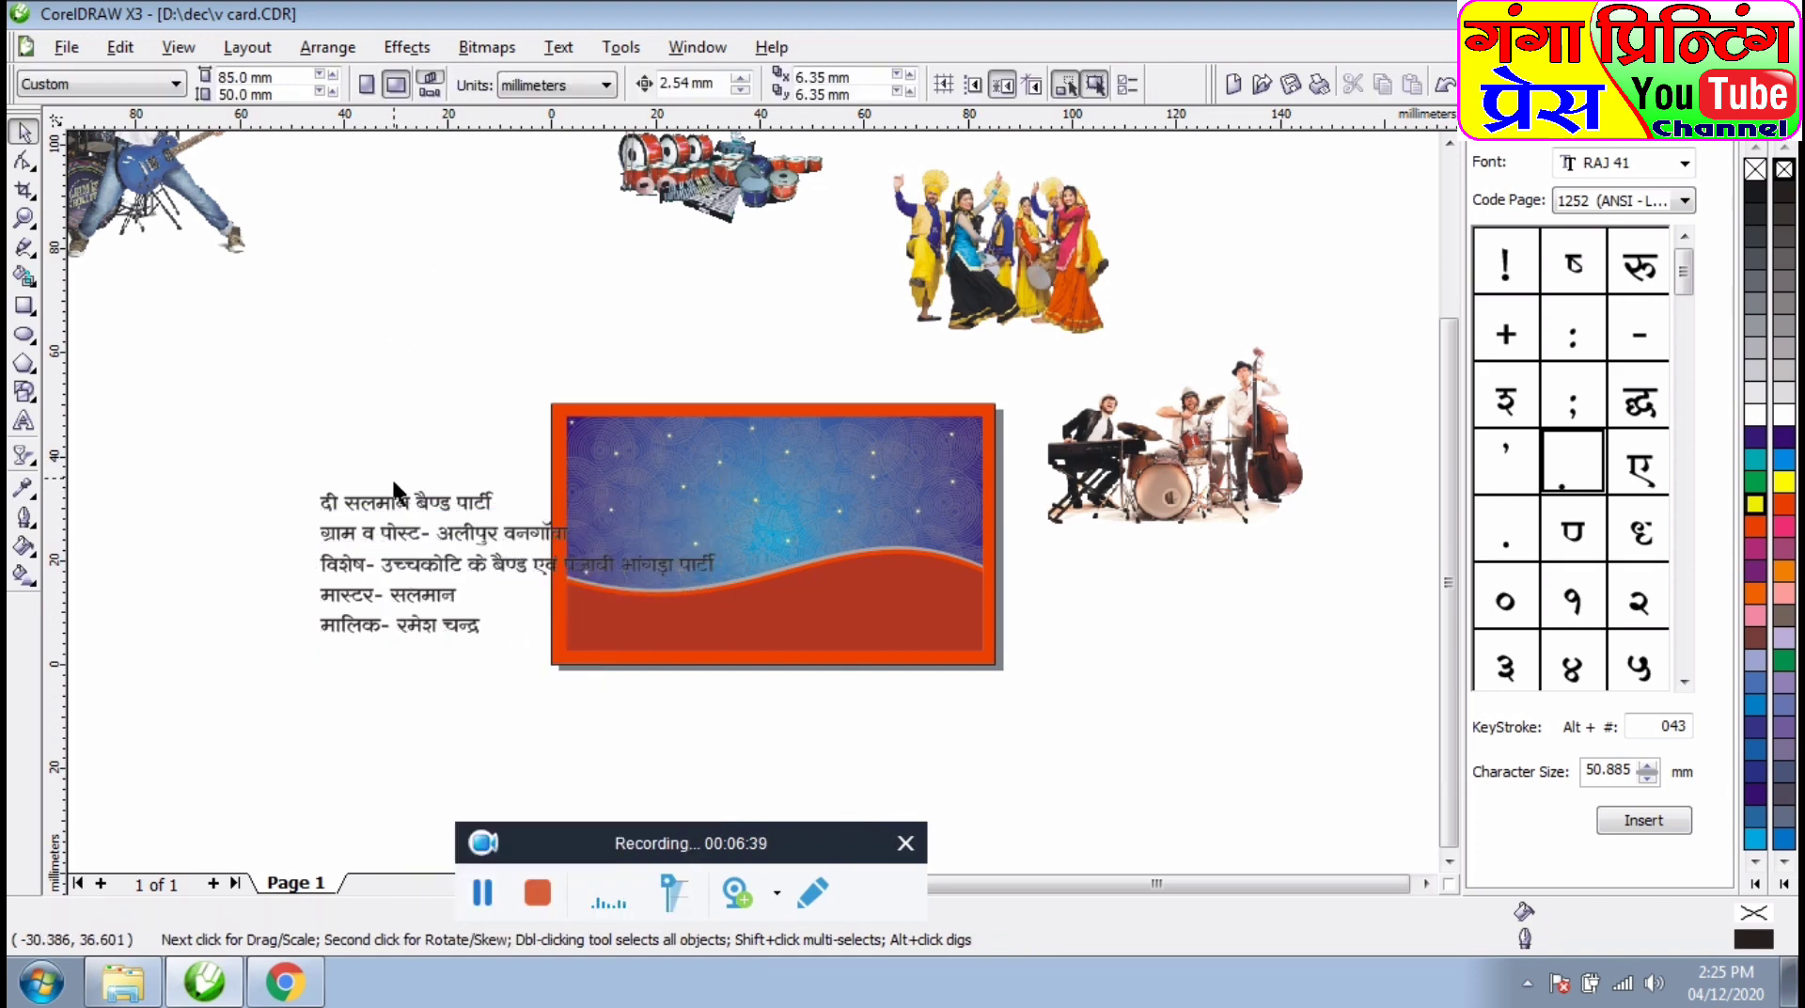
{"action": "left_click", "coordinate": [395, 500]}
{"action": "left_click", "coordinate": [327, 47]}
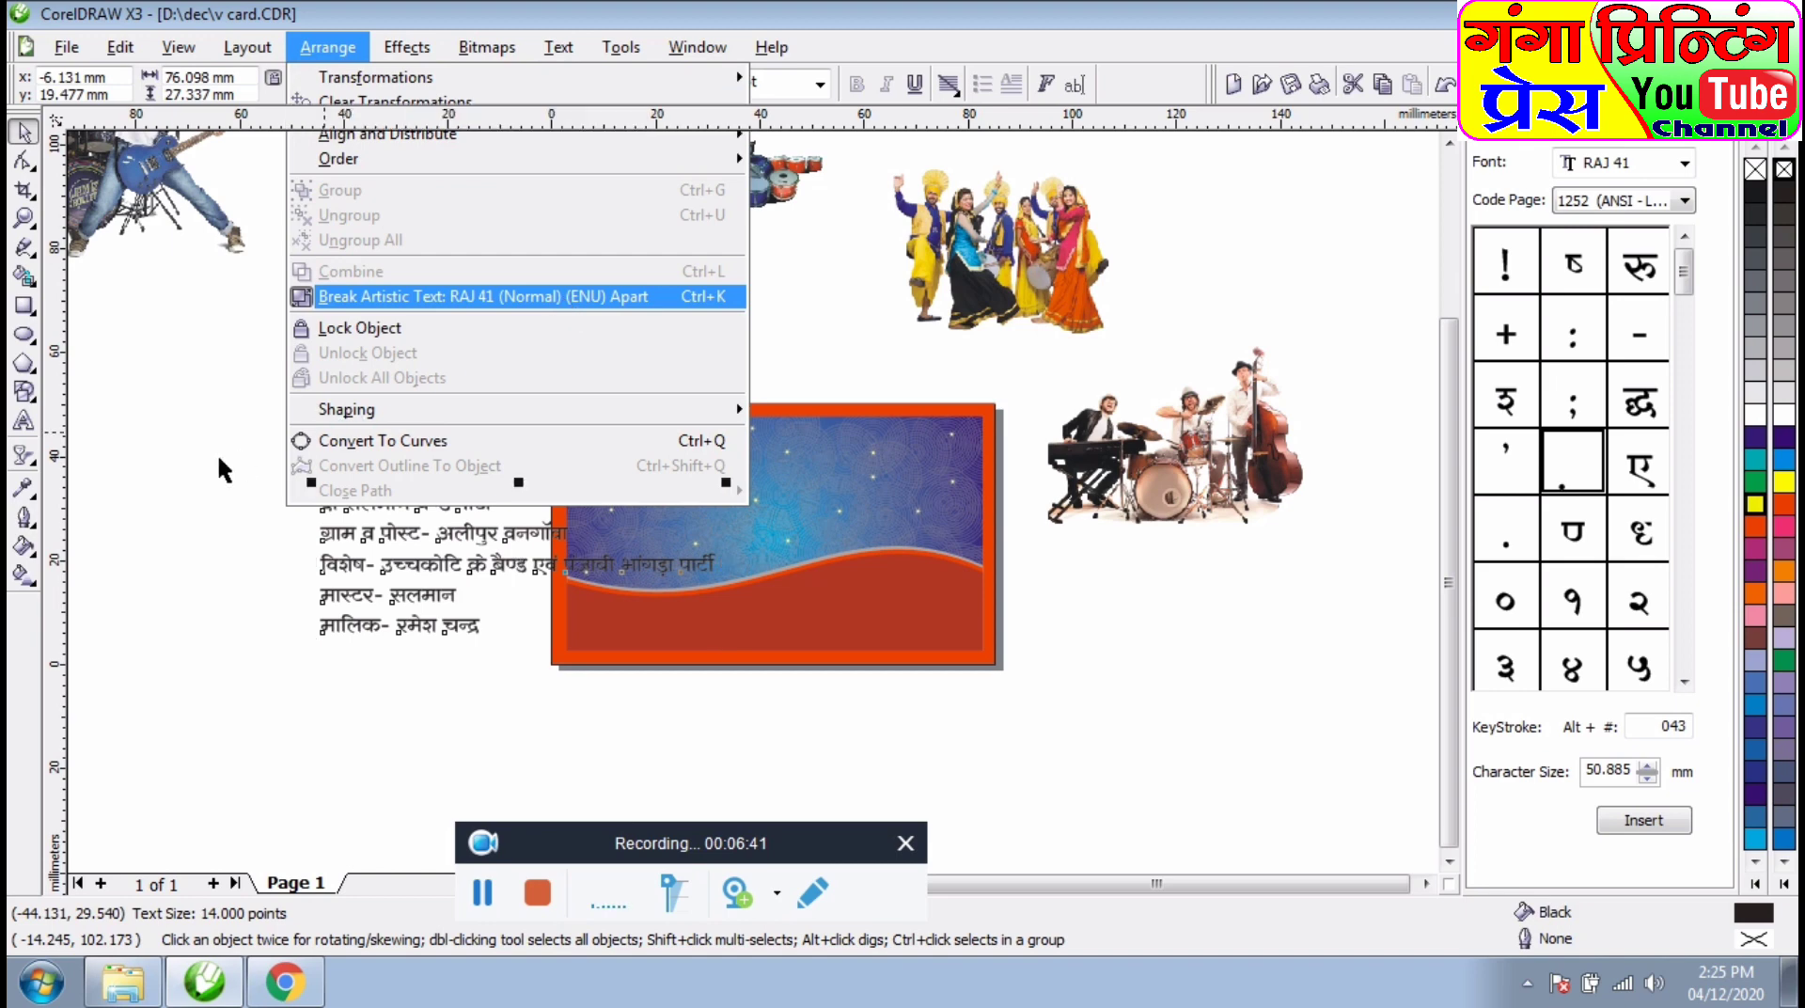
{"action": "left_click", "coordinate": [568, 307]}
- Place the band-name line across the upper blue area of the card at about 33.6 pt and set its font to RAJ 38
{"action": "left_click_drag", "start_coordinate": [500, 527], "coordinate": [989, 503]}
{"action": "left_click", "coordinate": [700, 86]}
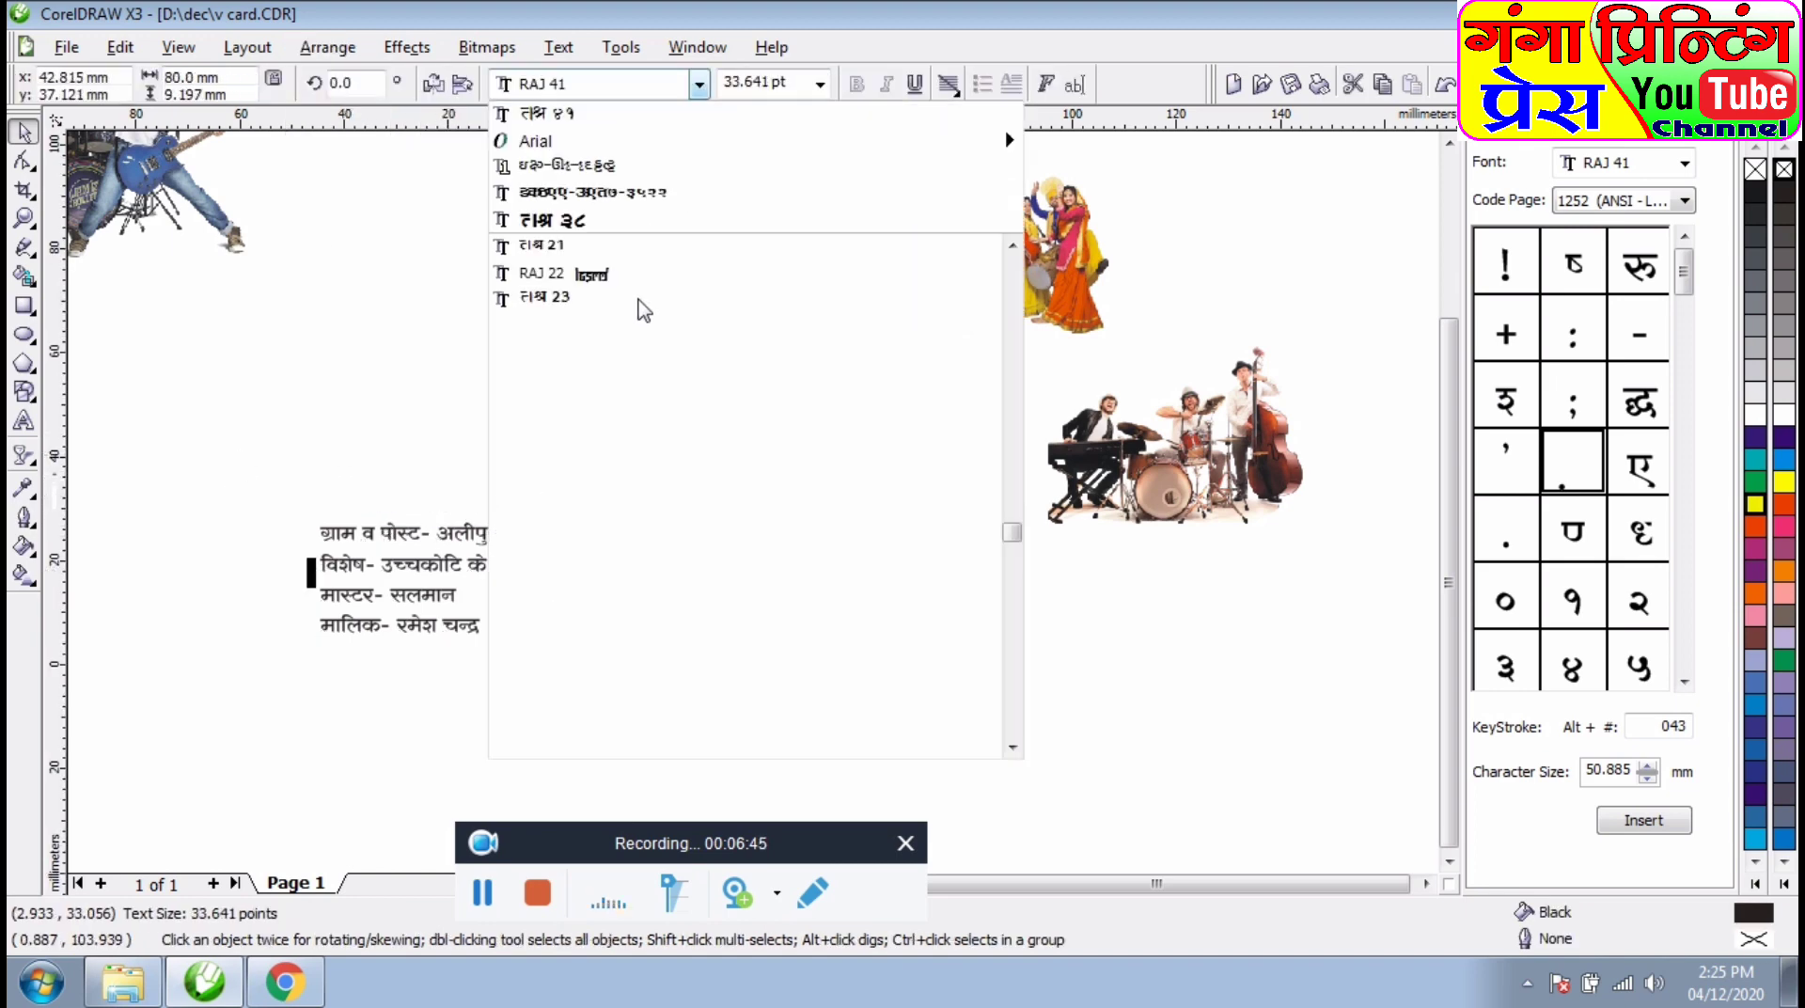
{"action": "left_click", "coordinate": [590, 696]}
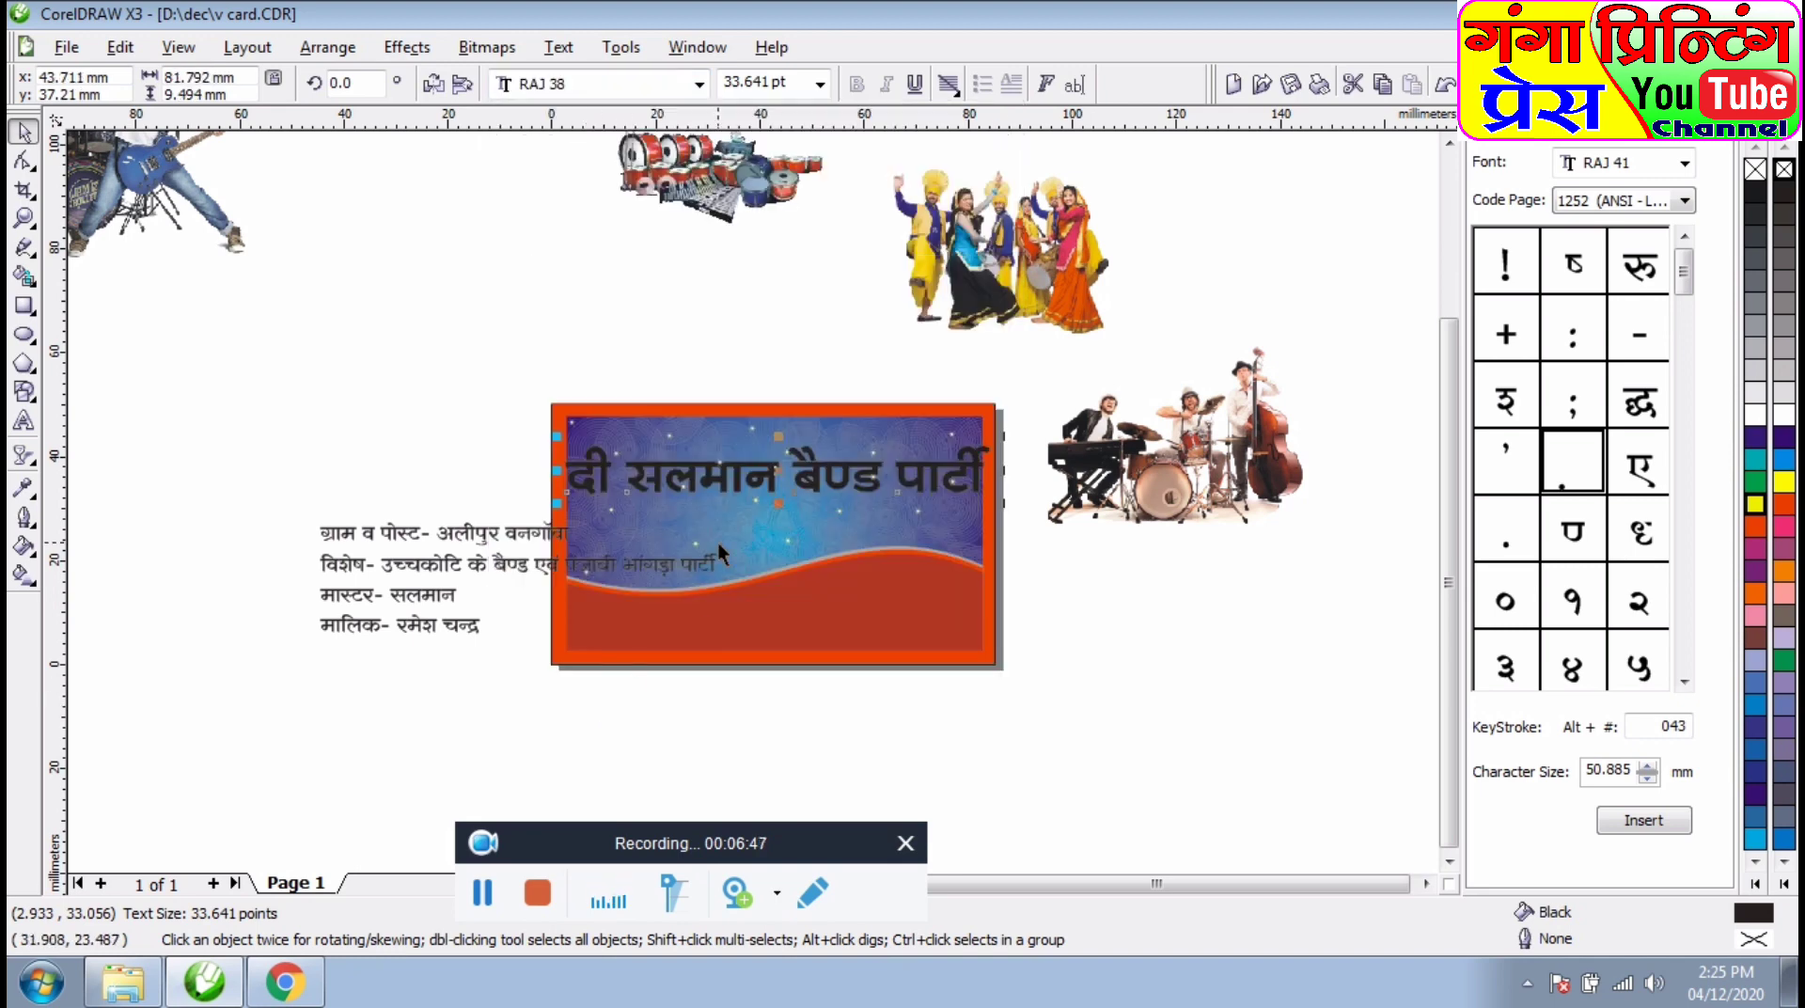
{"action": "left_click_drag", "start_coordinate": [353, 528], "coordinate": [780, 658]}
{"action": "left_click_drag", "start_coordinate": [490, 572], "coordinate": [253, 369]}
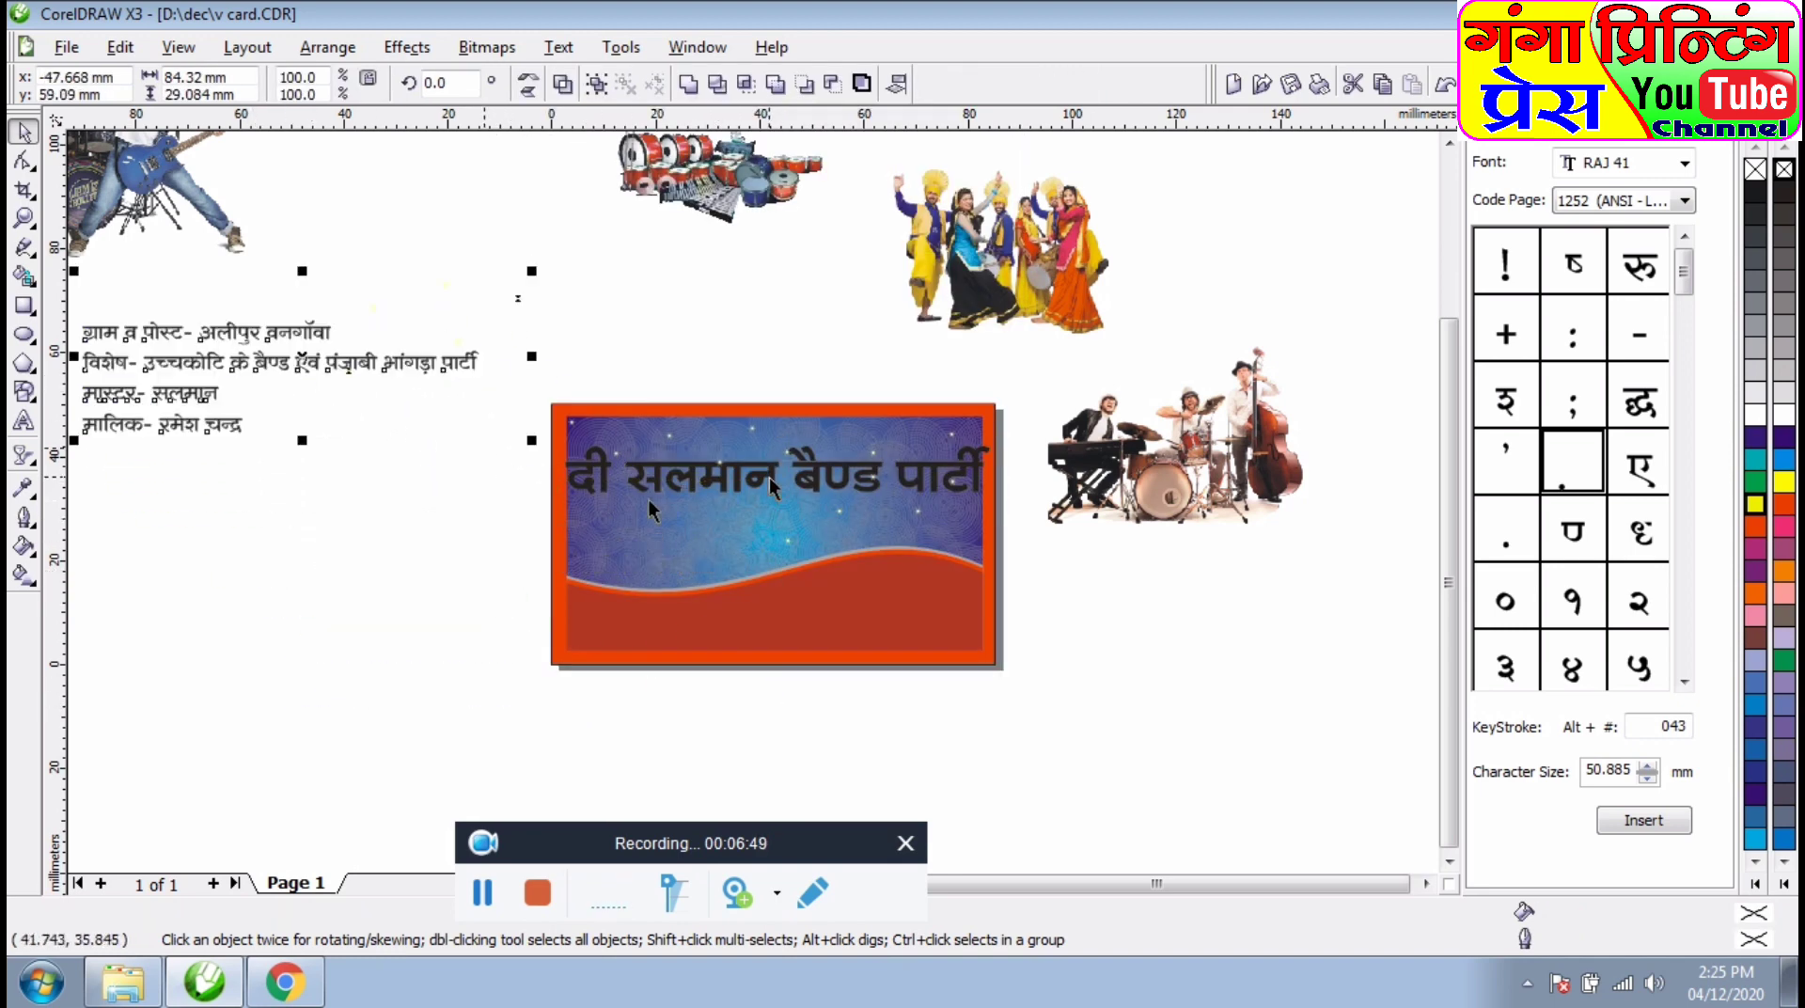
{"action": "scroll", "coordinate": [768, 477], "scroll_direction": "up", "scroll_amount": 1}
{"action": "scroll", "coordinate": [753, 504], "scroll_direction": "down", "scroll_amount": 1}
{"action": "key", "text": "ctrl+z"}
{"action": "left_click", "coordinate": [180, 482]}
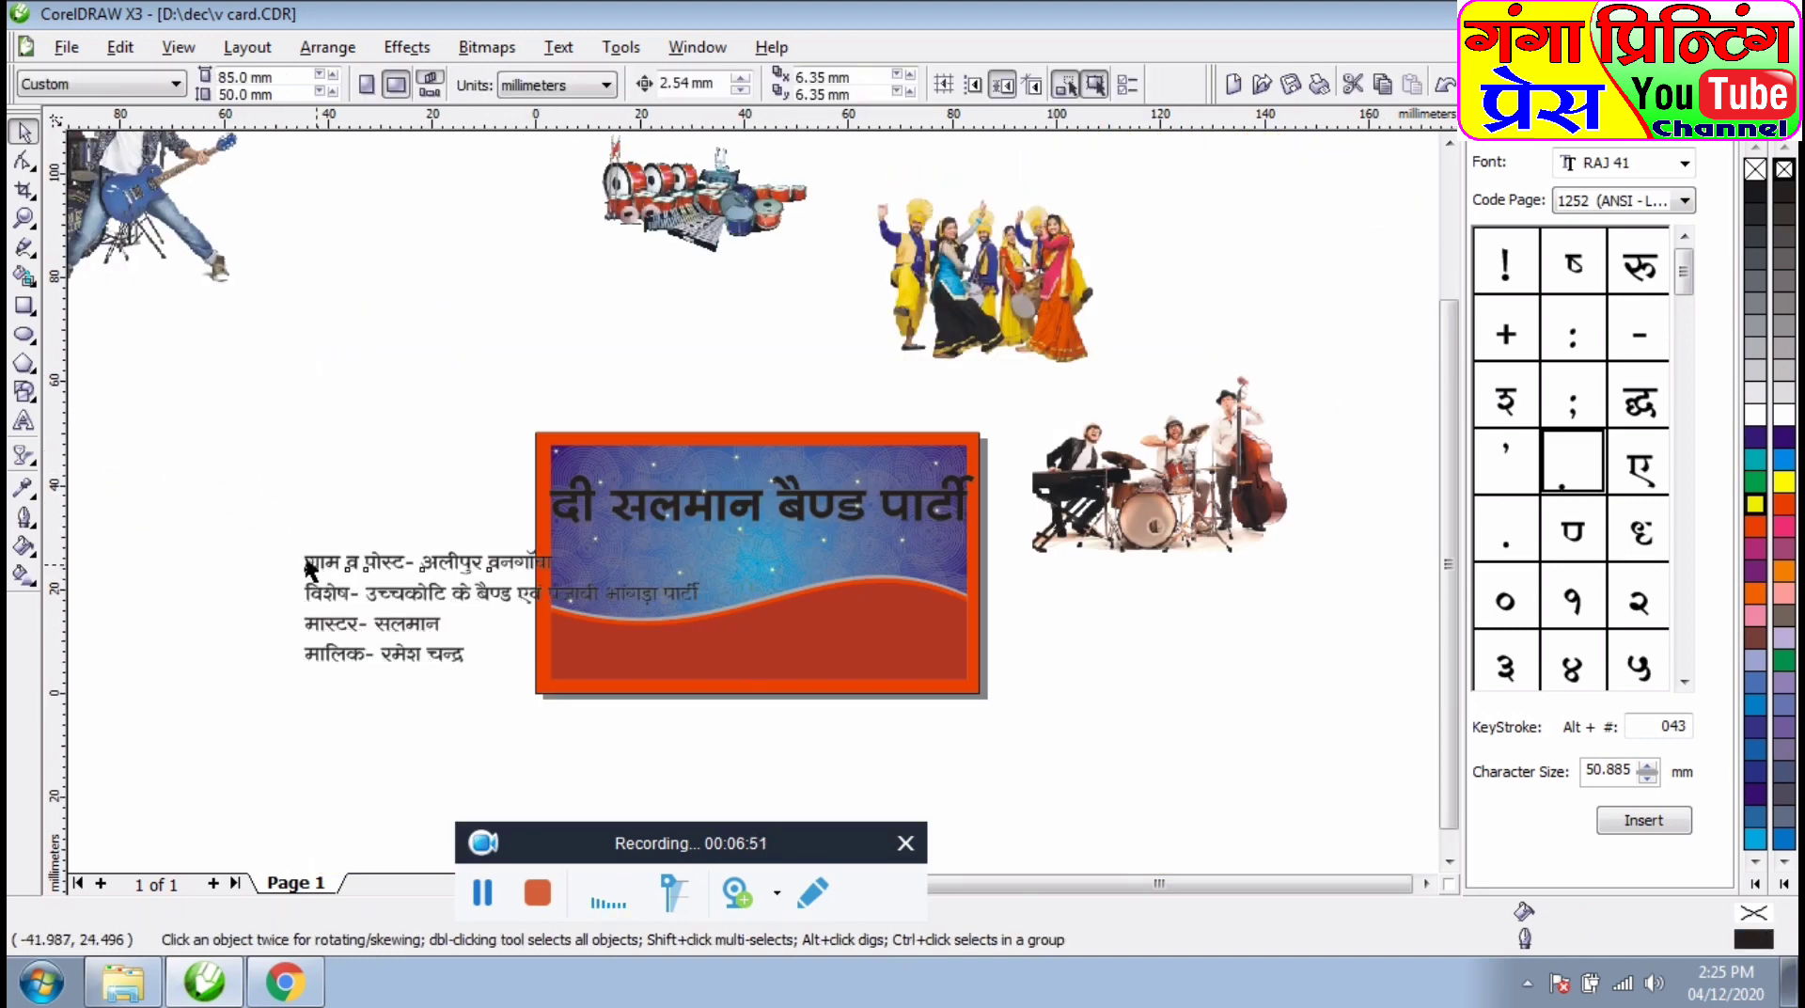
- Move the address, speciality, master and owner lines one by one into the empty space left of the card
{"action": "left_click_drag", "start_coordinate": [314, 560], "coordinate": [171, 443]}
{"action": "left_click_drag", "start_coordinate": [325, 593], "coordinate": [145, 493]}
{"action": "left_click_drag", "start_coordinate": [323, 623], "coordinate": [166, 544]}
{"action": "left_click_drag", "start_coordinate": [324, 655], "coordinate": [173, 596]}
- Shrink the band name to about 72.5 mm wide, centre it in the upper blue area and fill it yellow
{"action": "scroll", "coordinate": [812, 452], "scroll_direction": "up", "scroll_amount": 1}
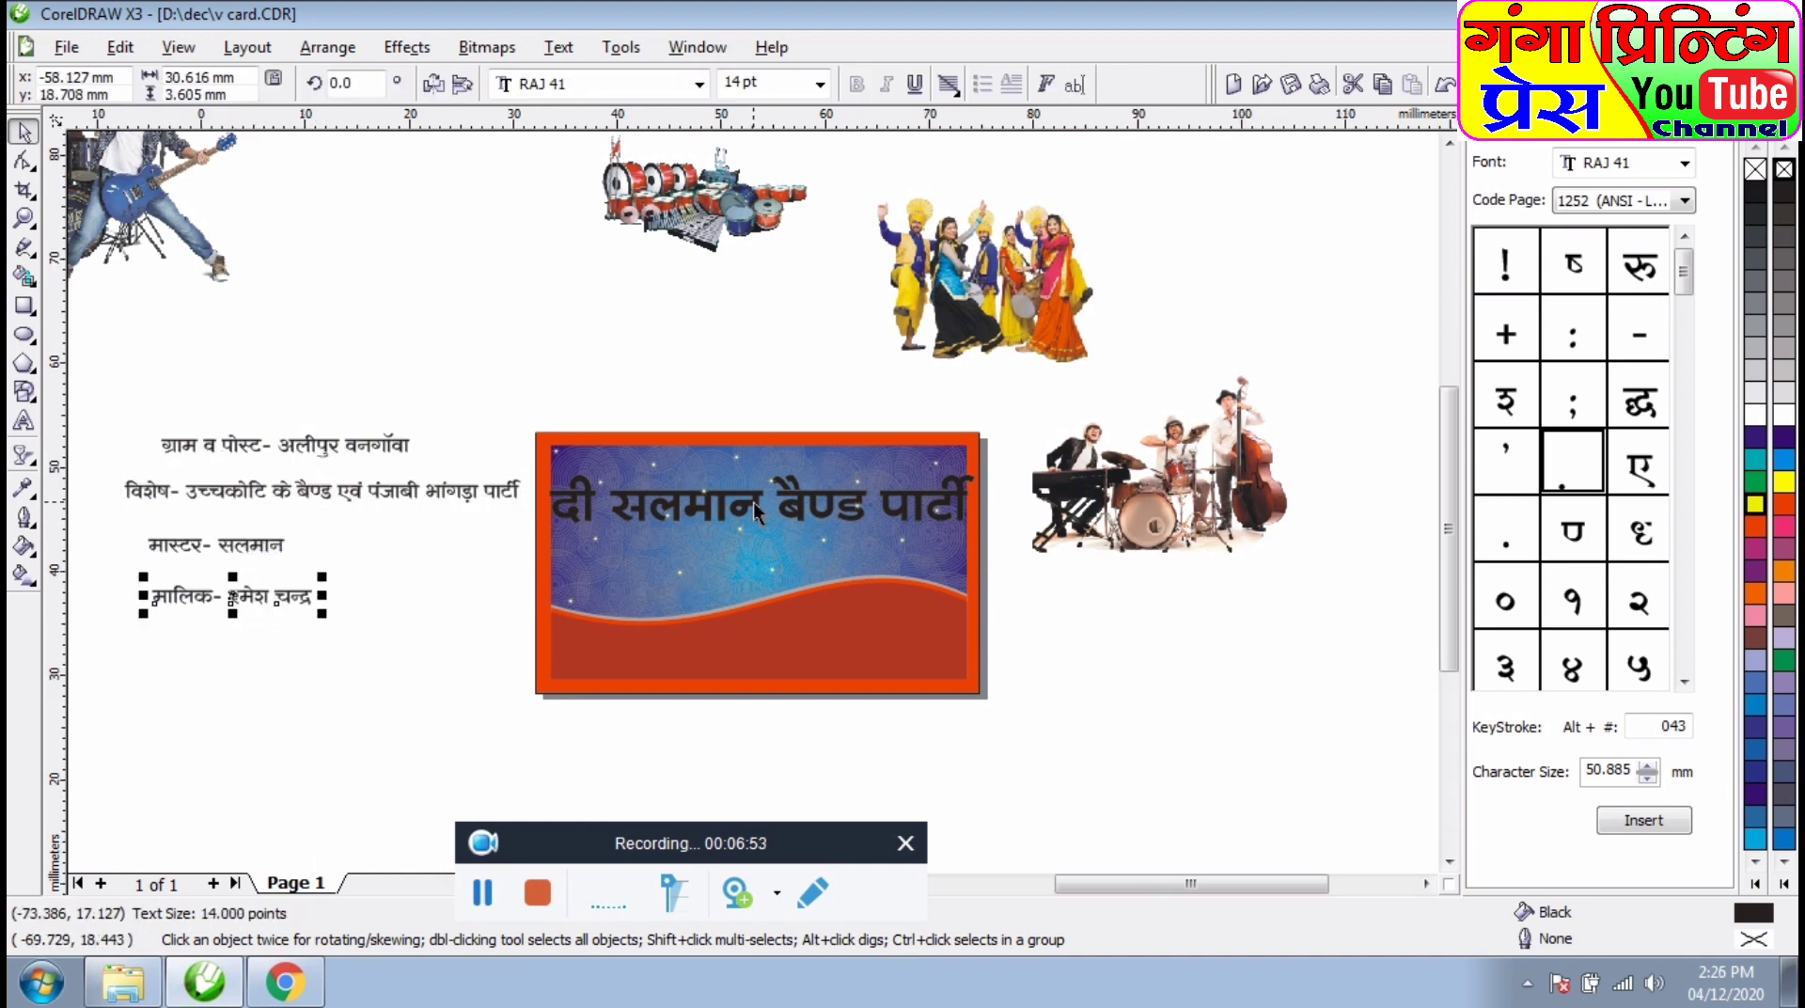
{"action": "left_click_drag", "start_coordinate": [591, 627], "coordinate": [600, 581]}
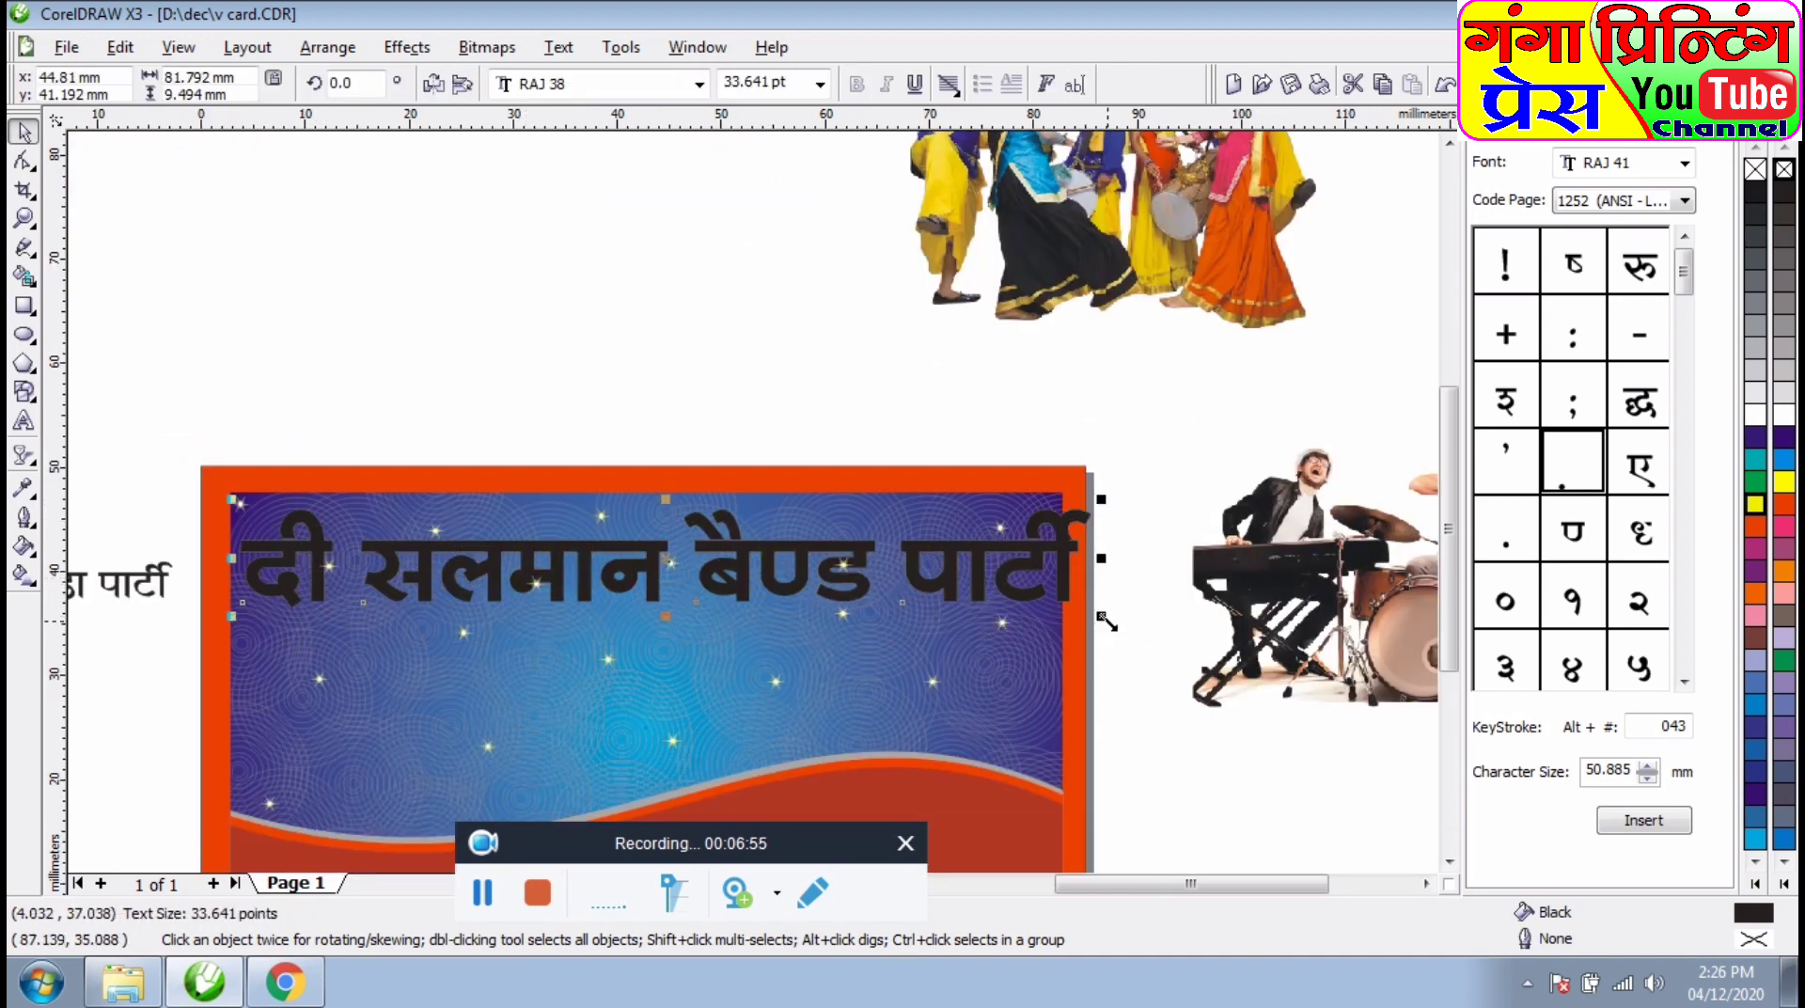
{"action": "left_click_drag", "start_coordinate": [1052, 612], "coordinate": [1029, 610]}
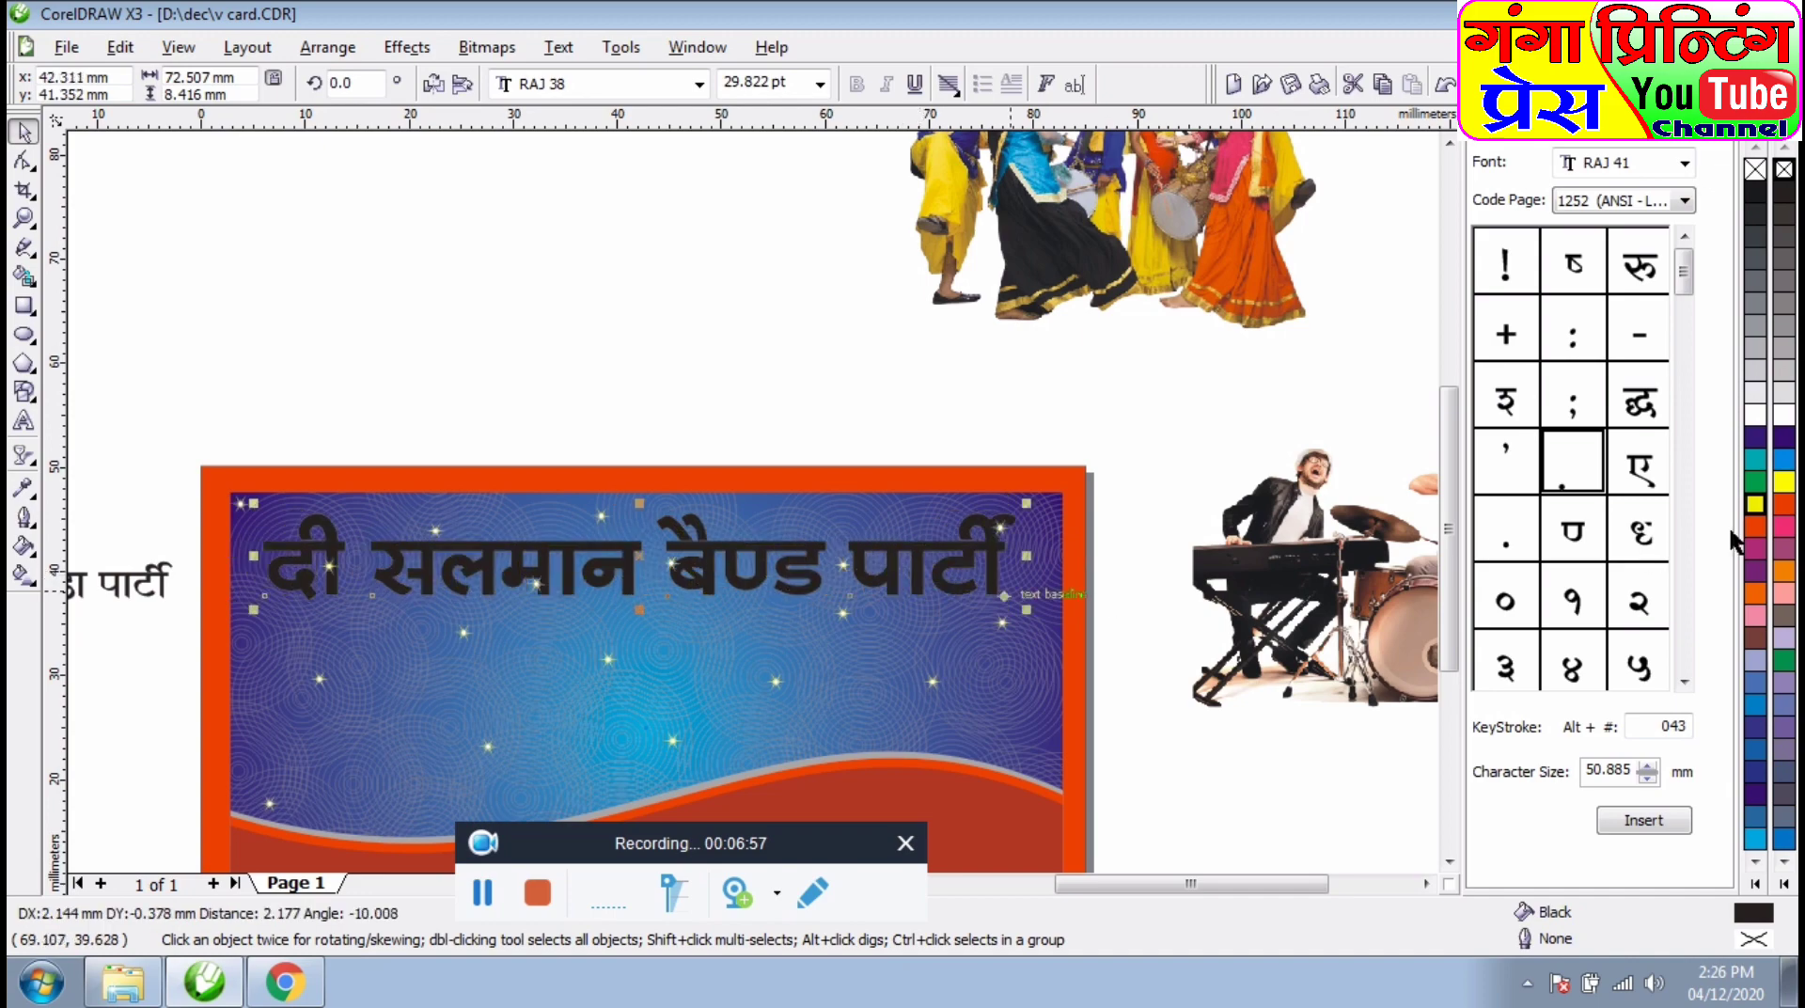
{"action": "left_click", "coordinate": [1784, 483]}
{"action": "key", "text": "Escape"}
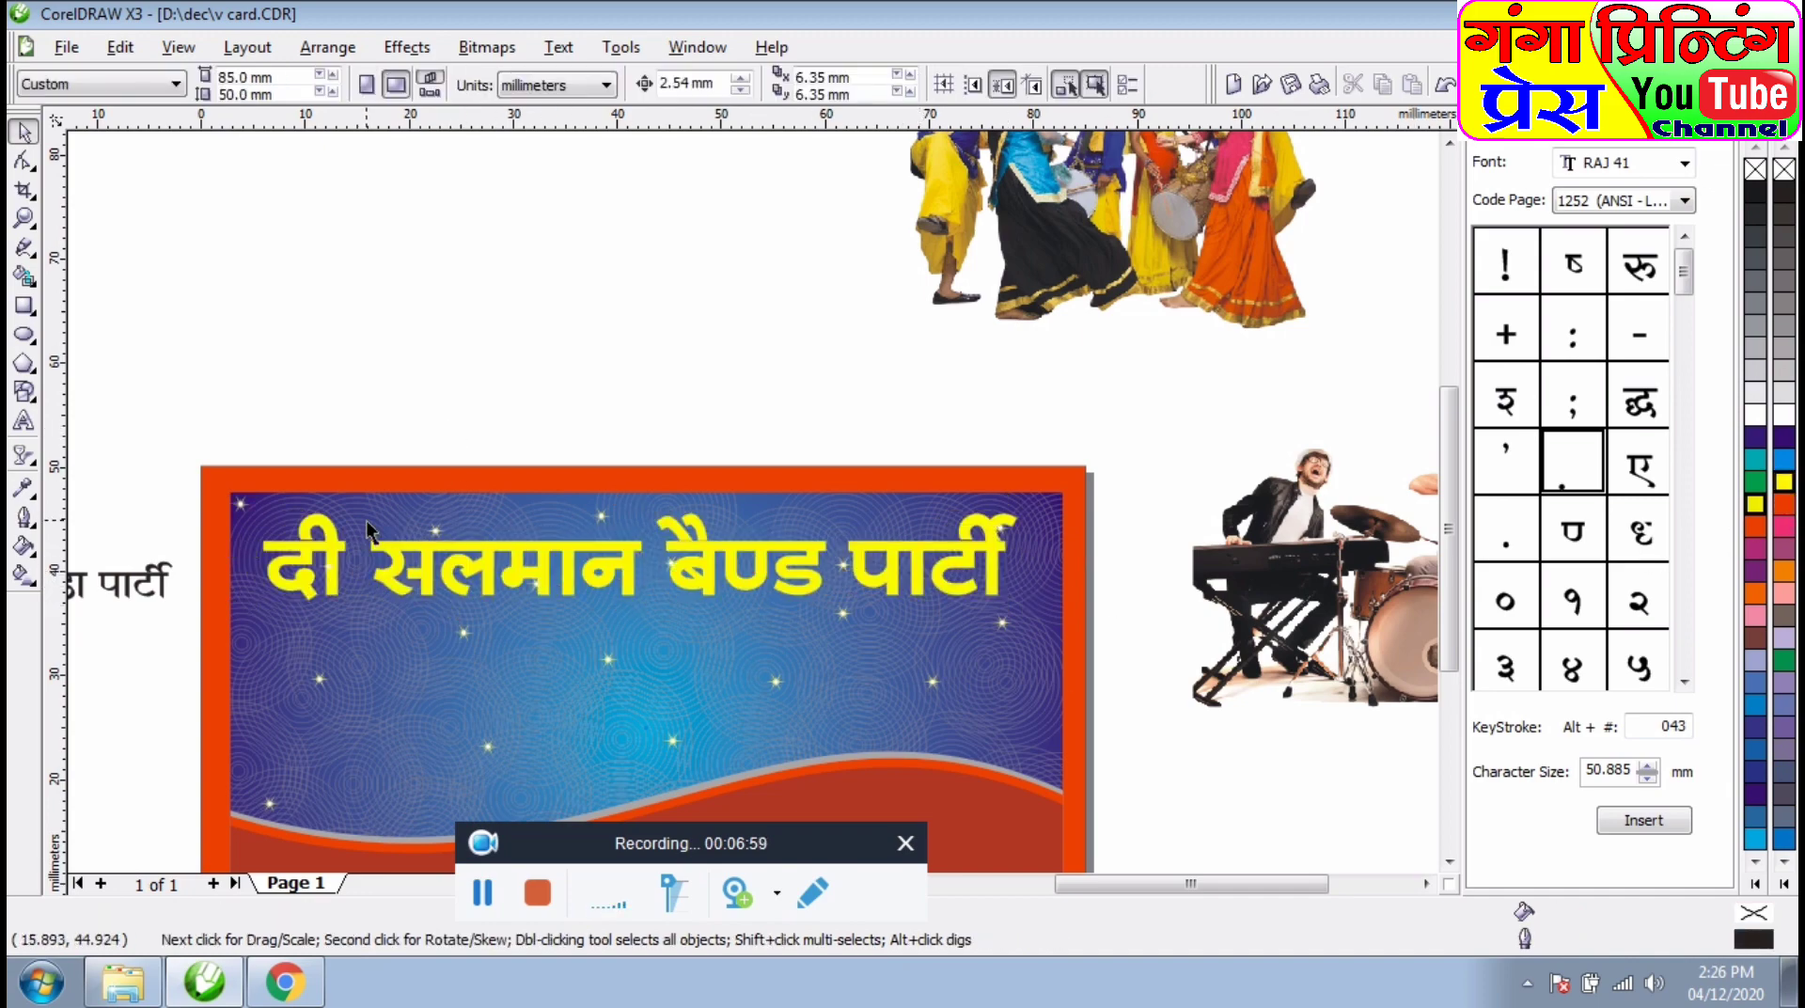
- Place a spare copy of the yellow band name in the empty space above the card
{"action": "left_click_drag", "start_coordinate": [338, 564], "coordinate": [378, 339]}
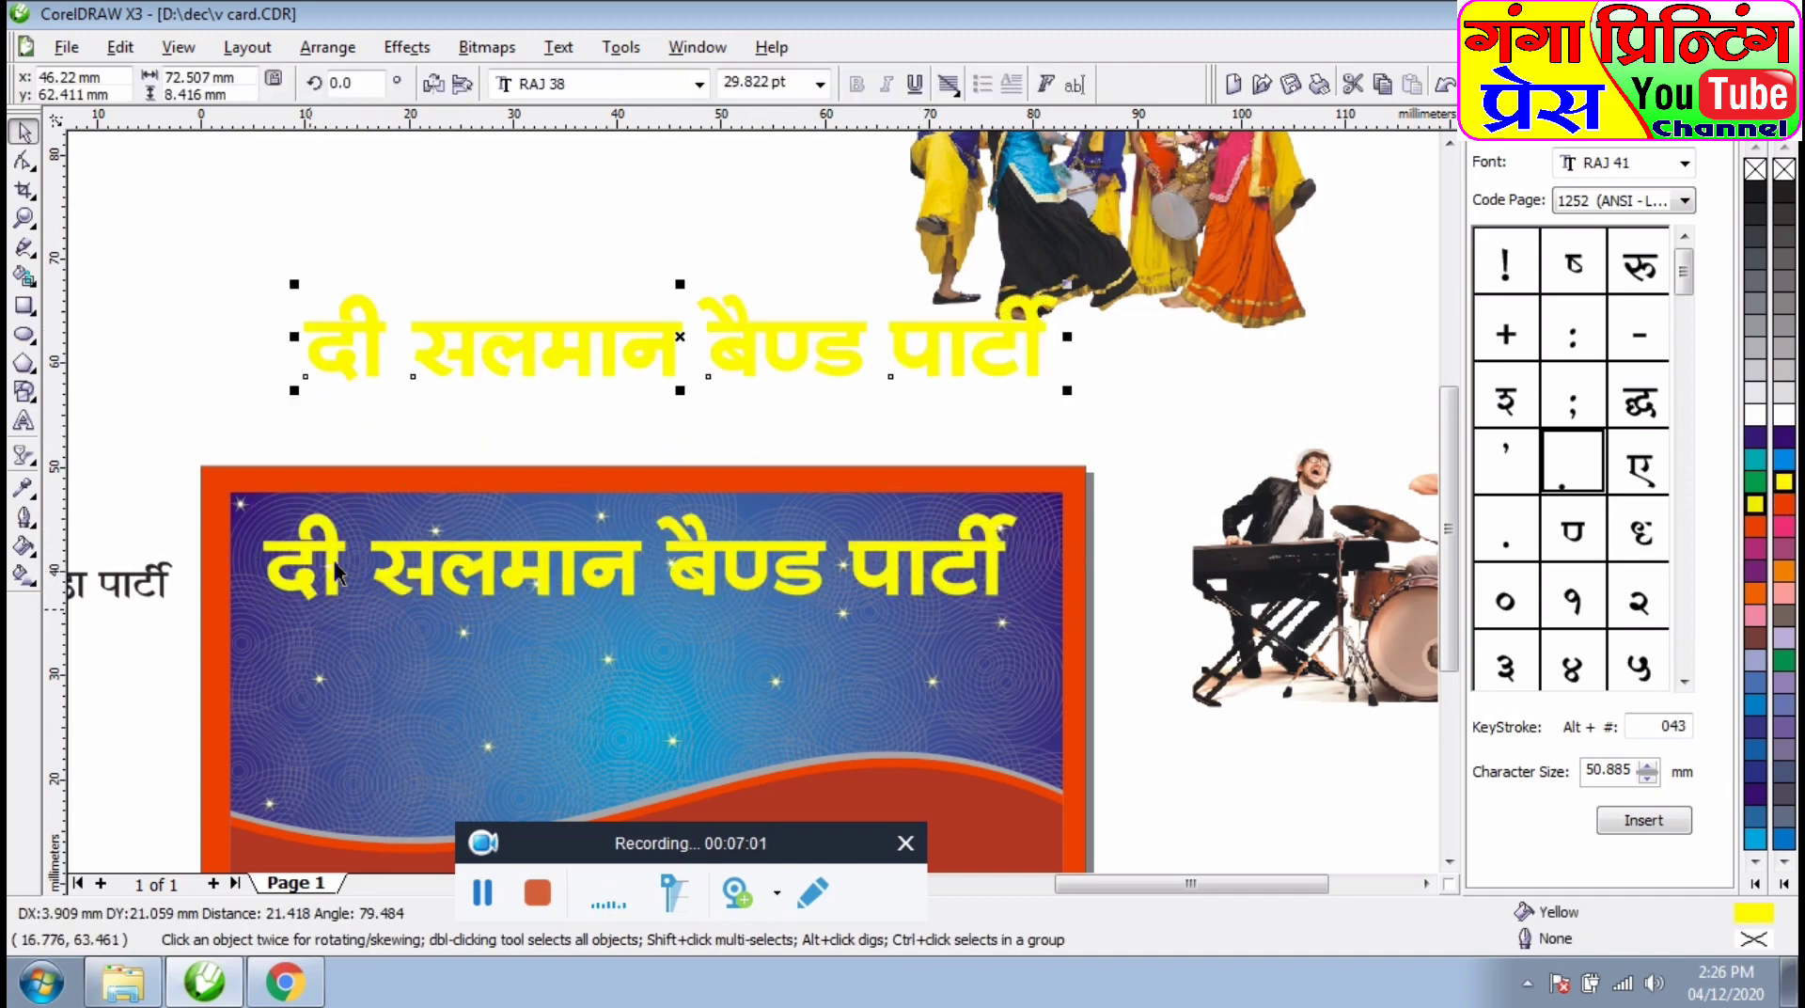
{"action": "left_click_drag", "start_coordinate": [234, 531], "coordinate": [329, 588]}
{"action": "key", "text": "ctrl+z"}
{"action": "left_click", "coordinate": [218, 371]}
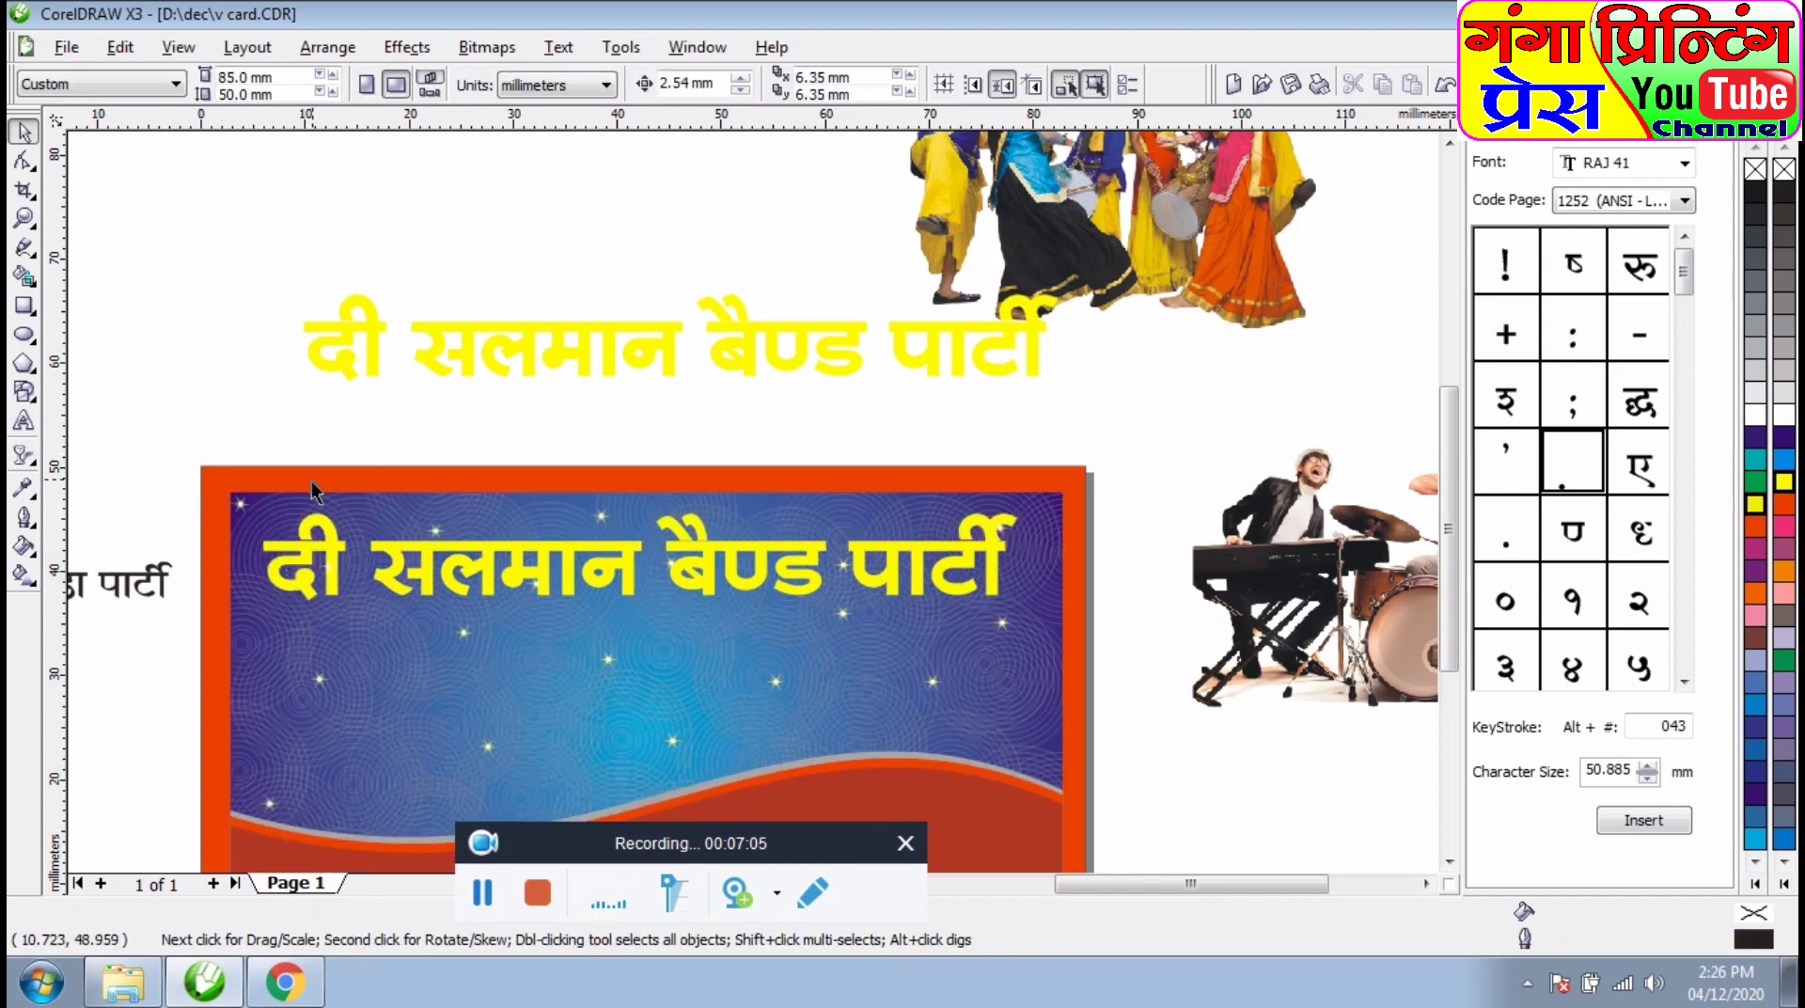
- Apply a Putty-mode envelope to the band name on the card and pull its two bottom corners slightly downward
{"action": "left_click", "coordinate": [581, 508]}
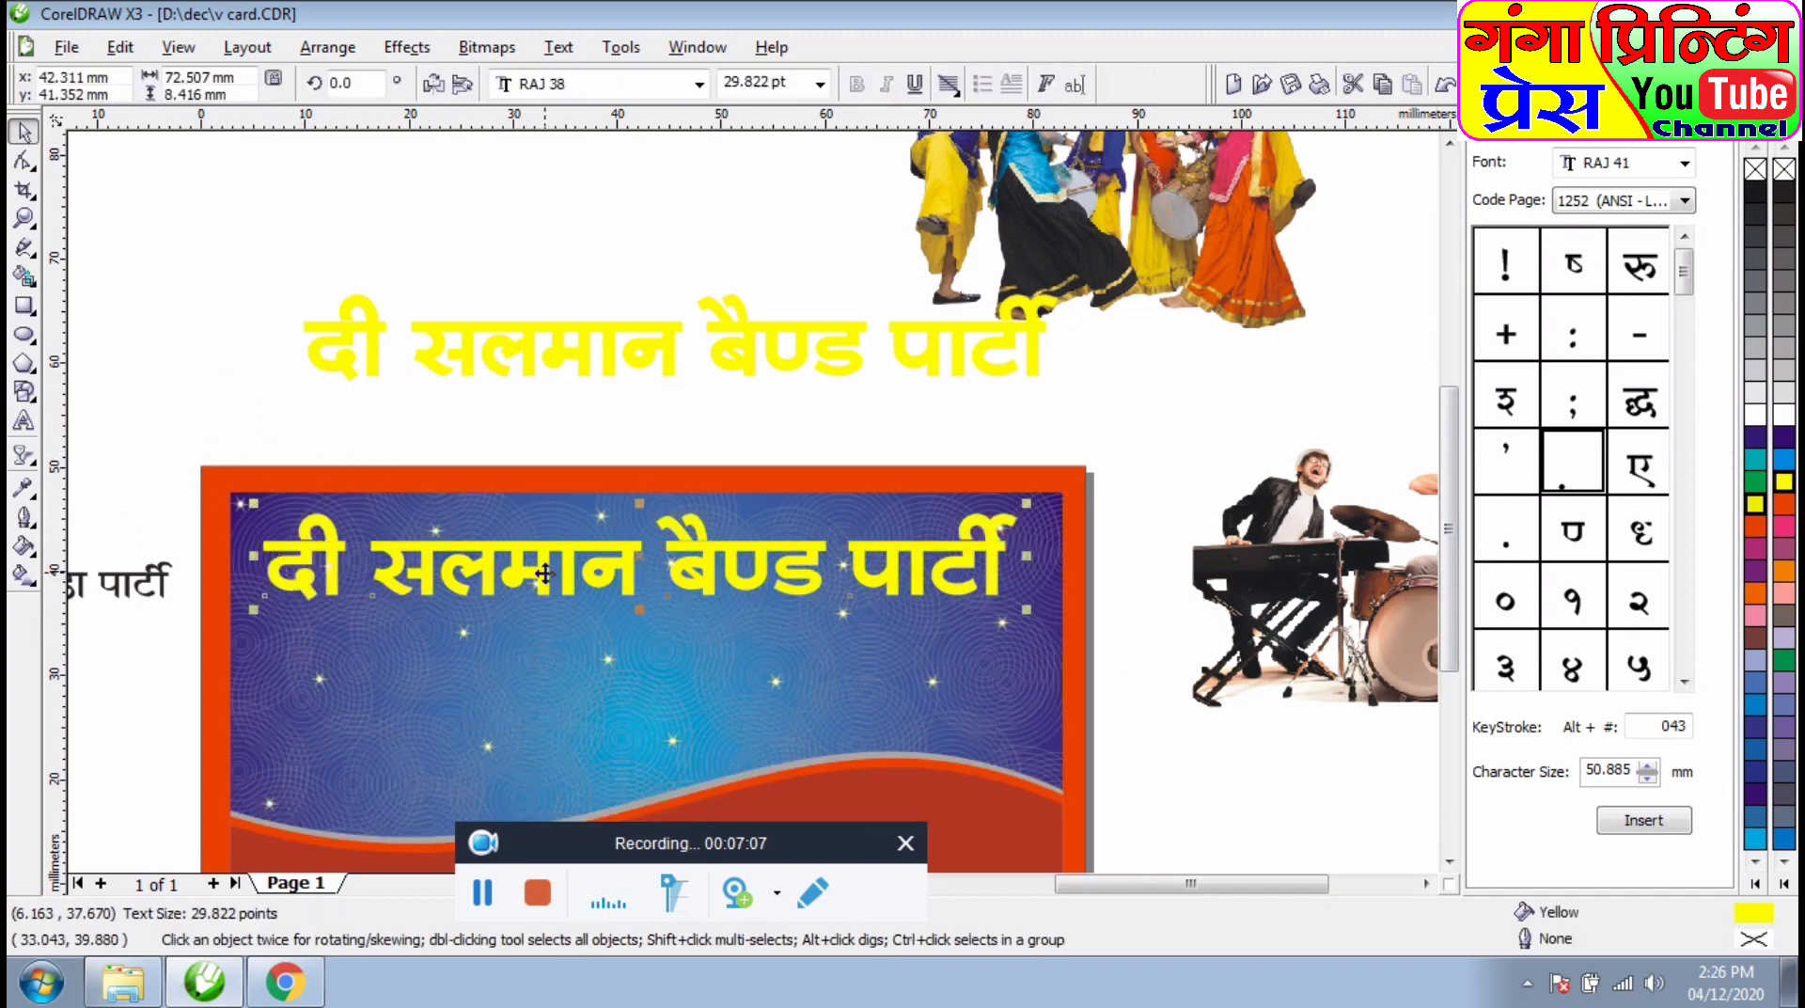
{"action": "left_click", "coordinate": [35, 463]}
{"action": "left_click", "coordinate": [192, 468]}
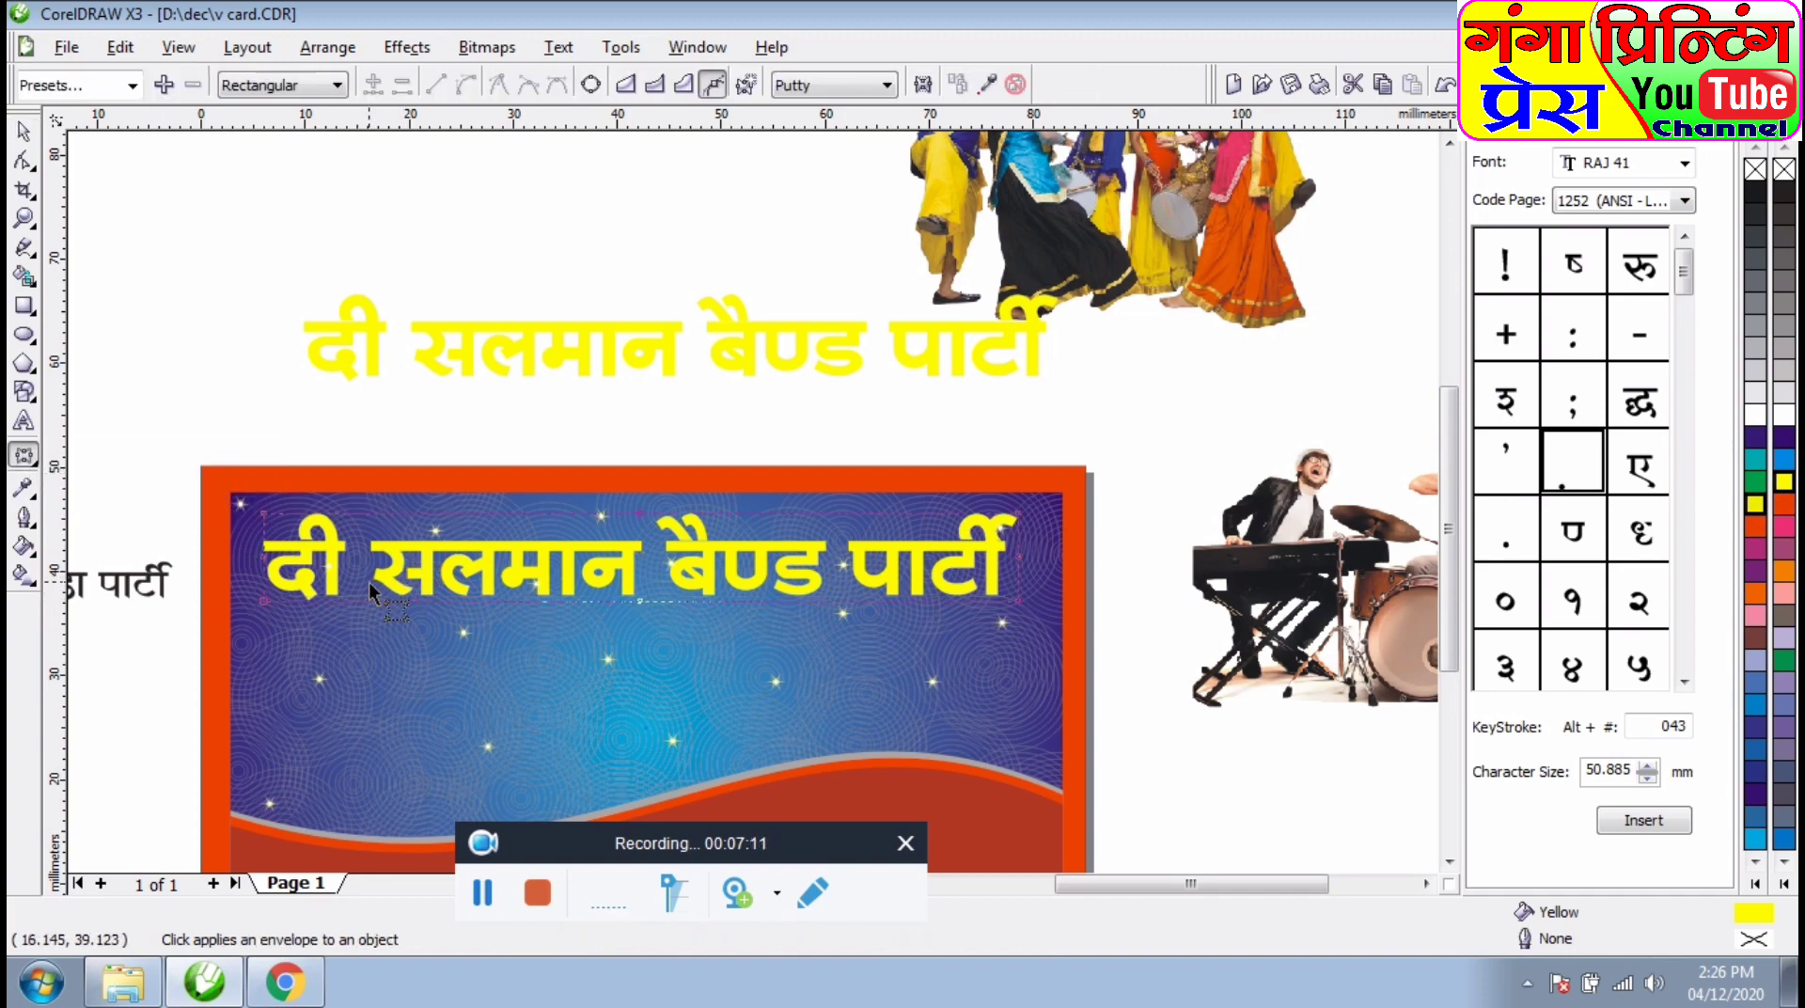
{"action": "scroll", "coordinate": [621, 540], "scroll_direction": "up", "scroll_amount": 2}
{"action": "left_click", "coordinate": [1428, 884]}
{"action": "left_click", "coordinate": [1428, 884]}
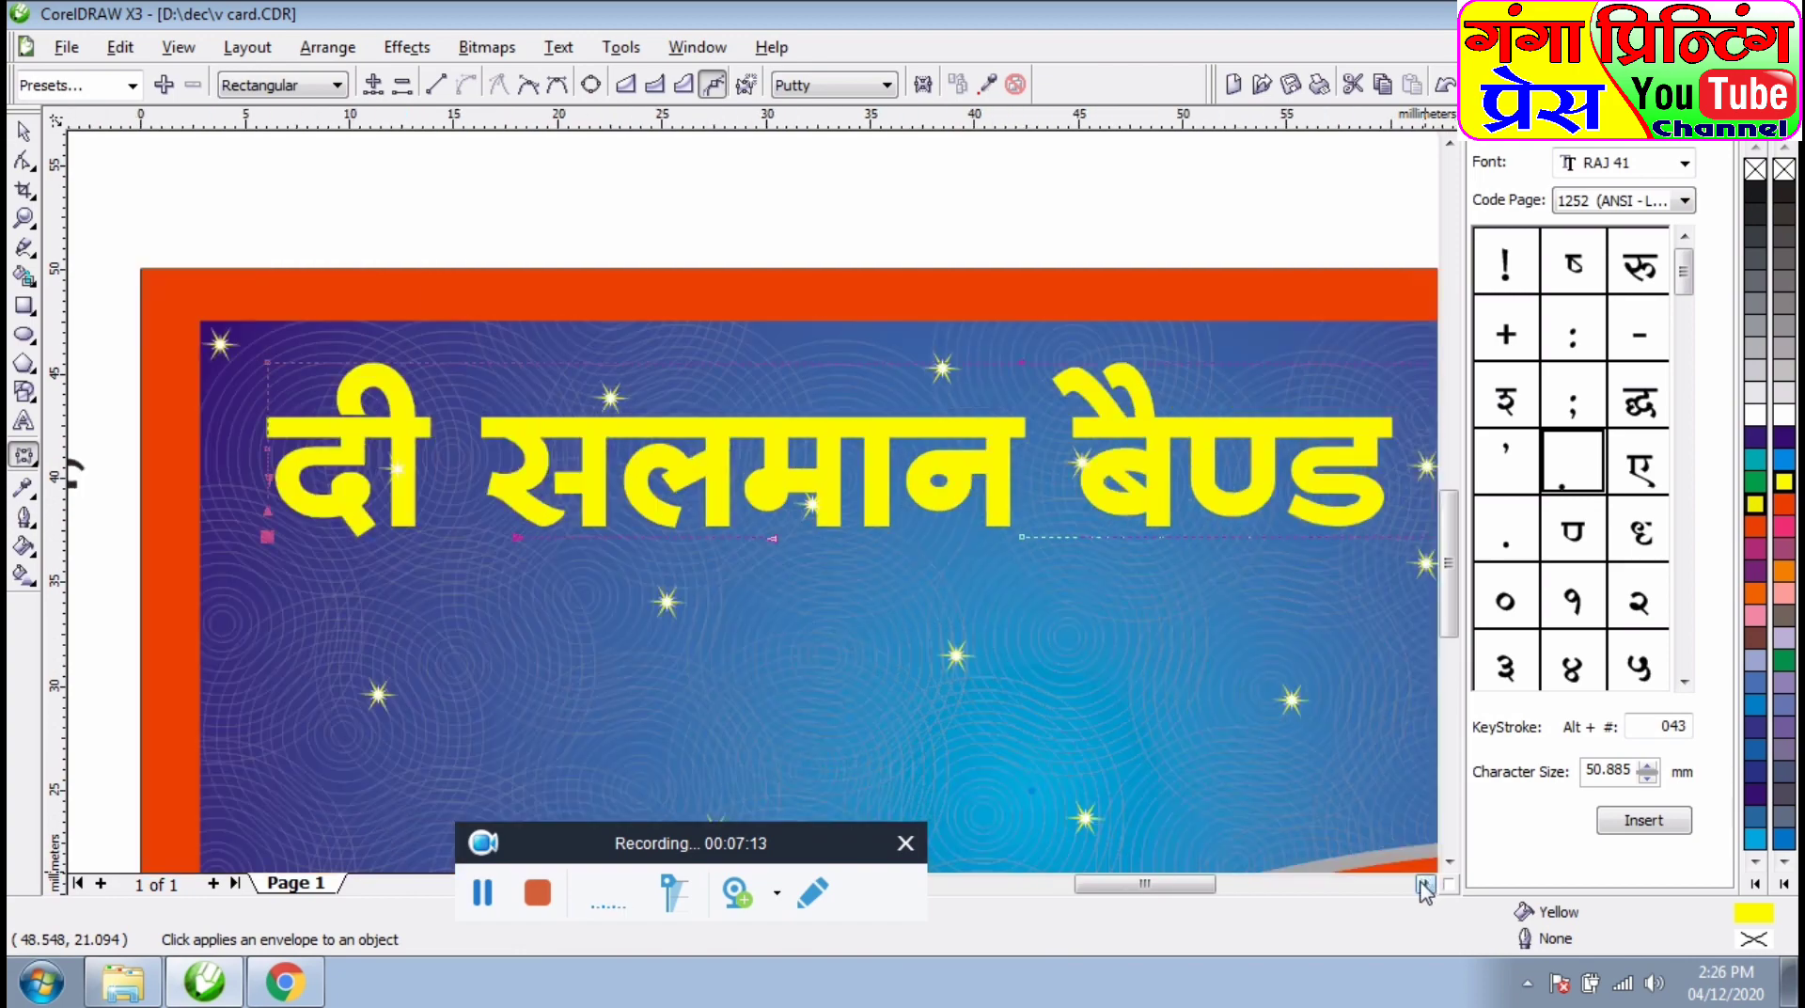
{"action": "left_click", "coordinate": [1427, 884]}
{"action": "left_click", "coordinate": [1428, 884]}
{"action": "scroll", "coordinate": [1042, 649], "scroll_direction": "down", "scroll_amount": 1}
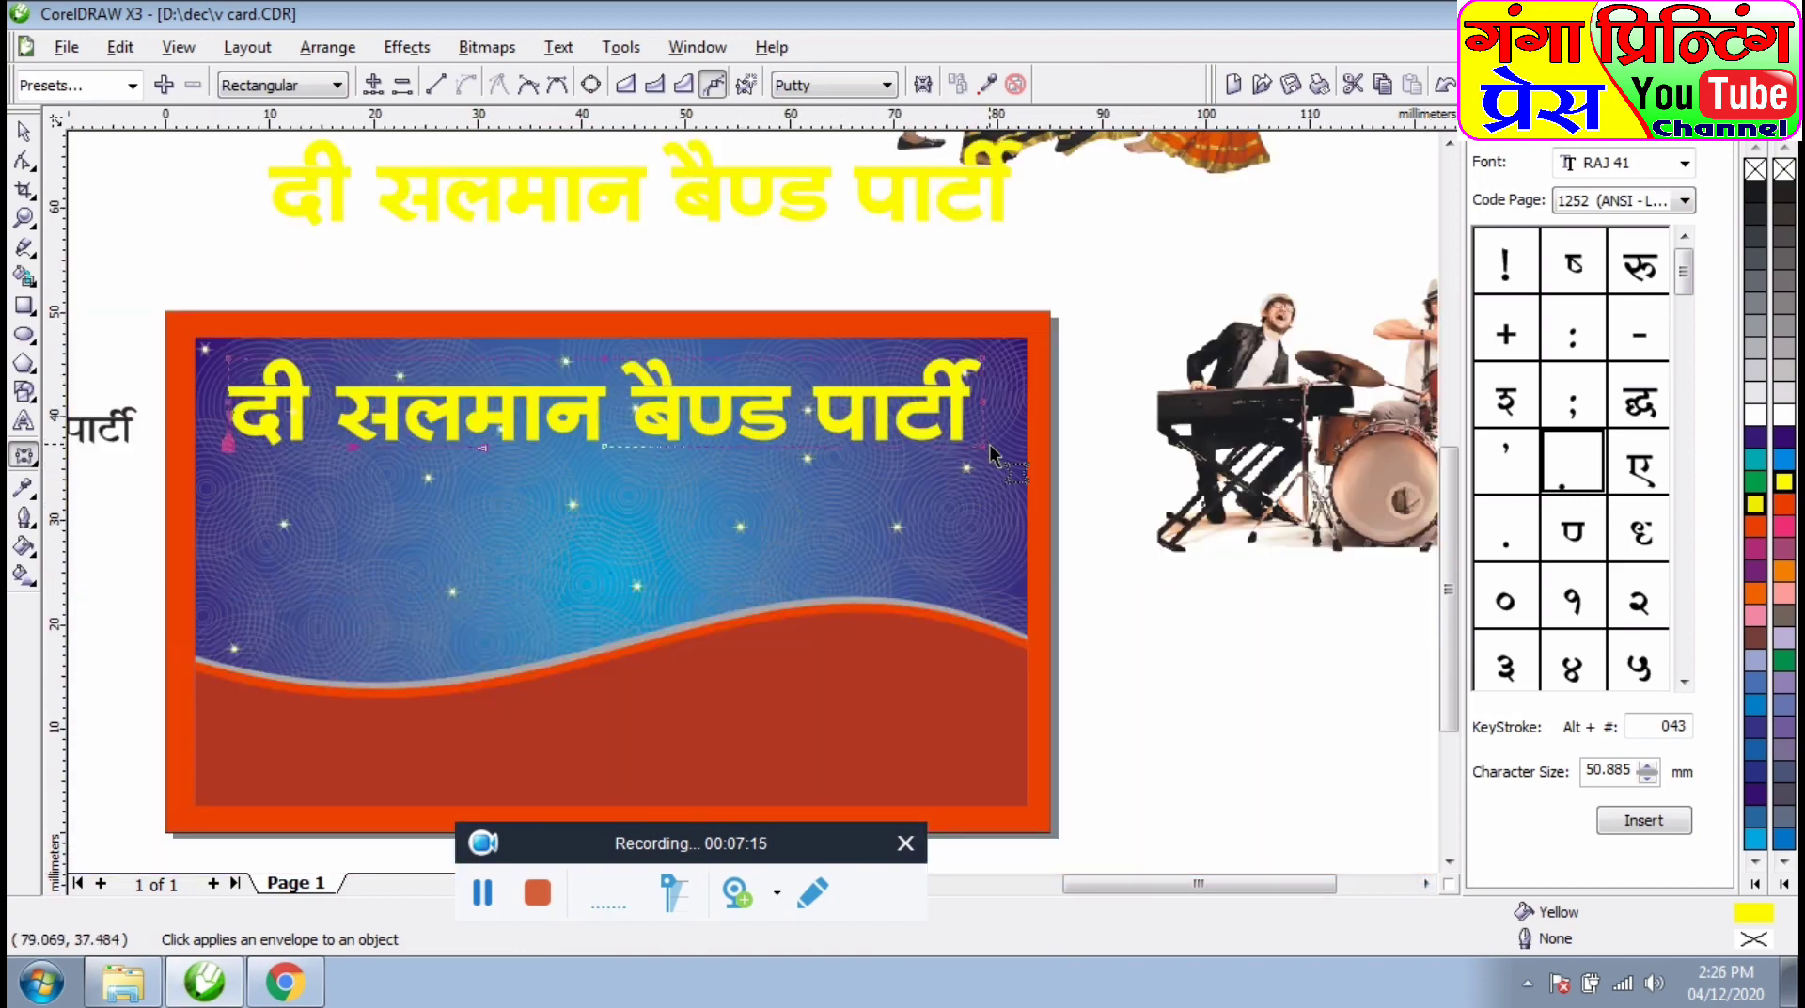
{"action": "key", "text": "Down"}
{"action": "key", "text": "Down"}
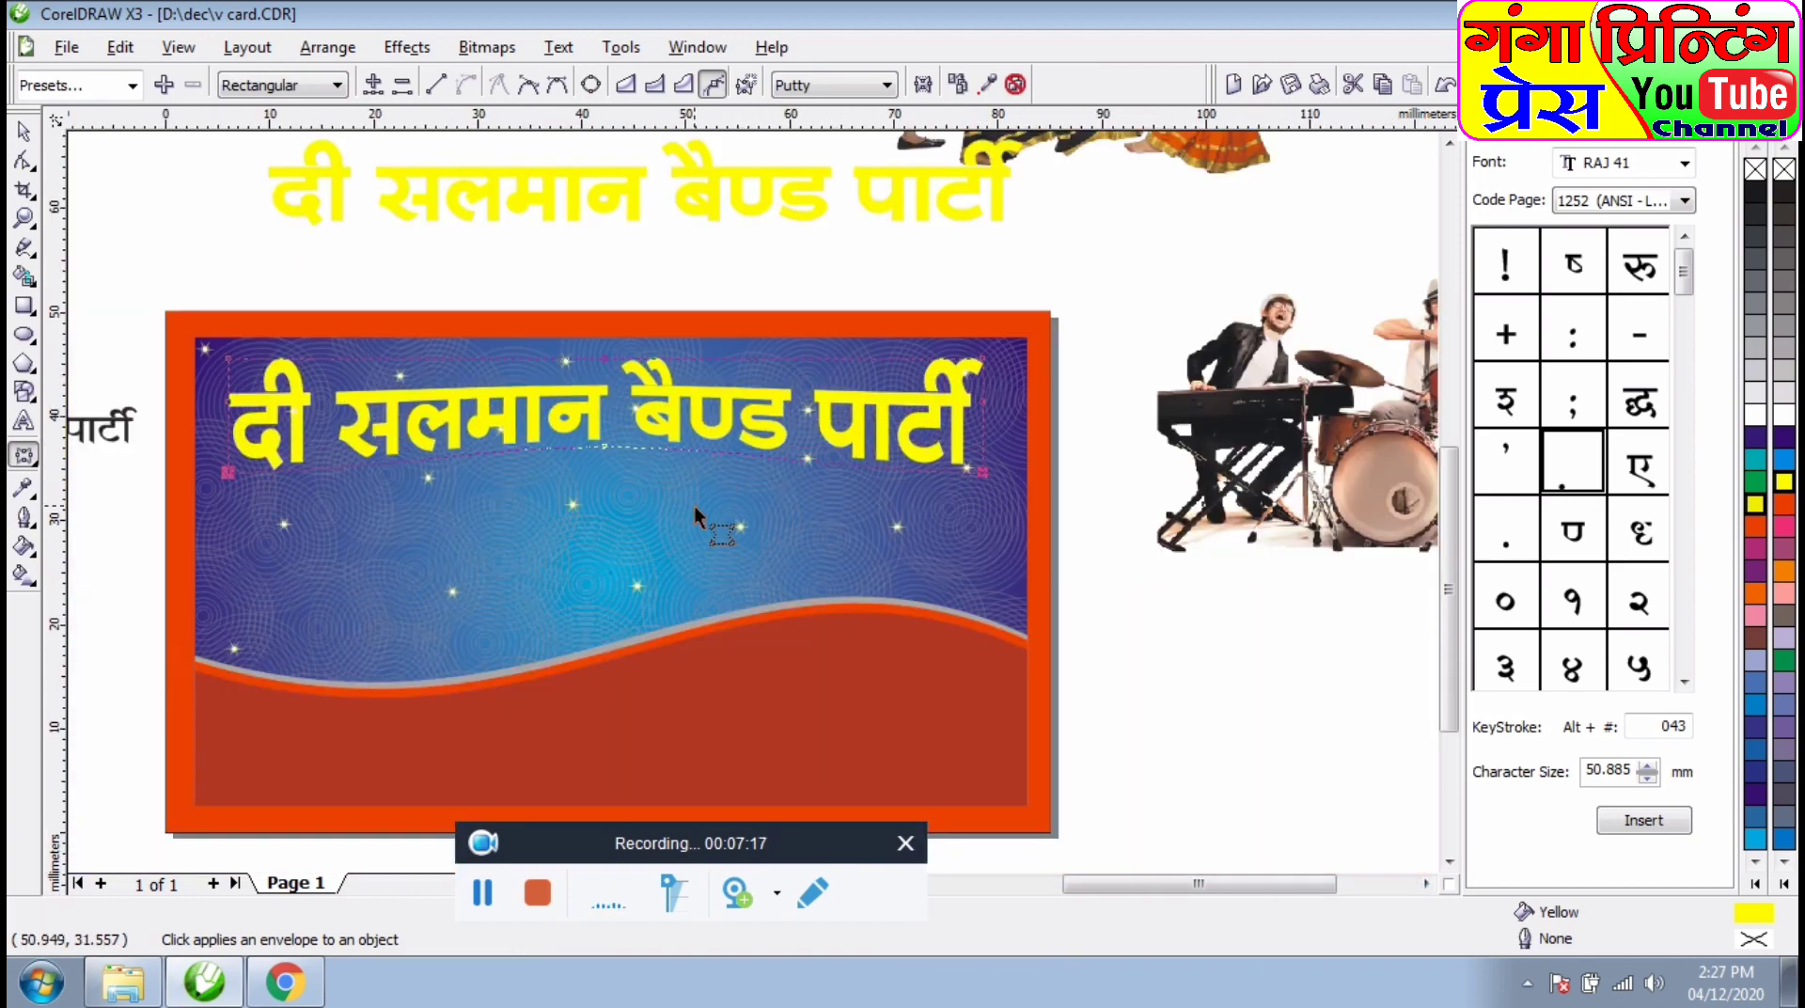
{"action": "key", "text": "Up"}
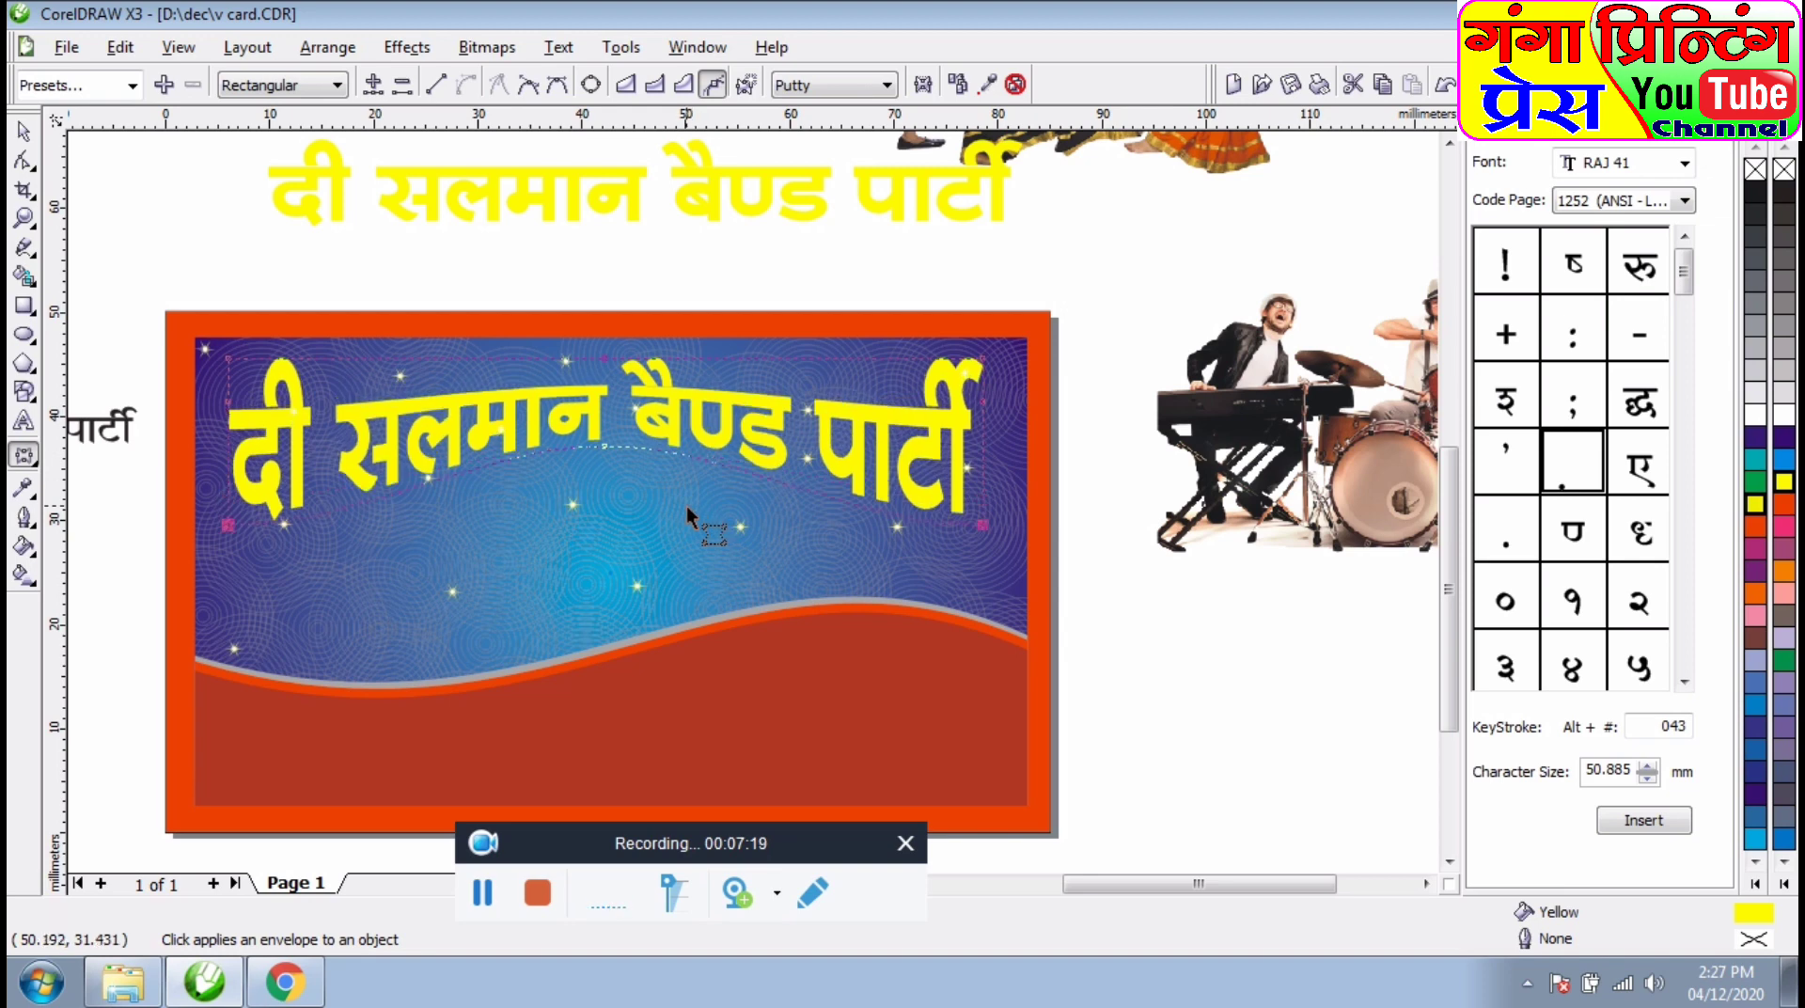
{"action": "key", "text": "Up"}
{"action": "key", "text": "Up"}
- Raise the two top corners of the band name's envelope so that its outer words become taller
{"action": "left_click_drag", "start_coordinate": [997, 400], "coordinate": [972, 354]}
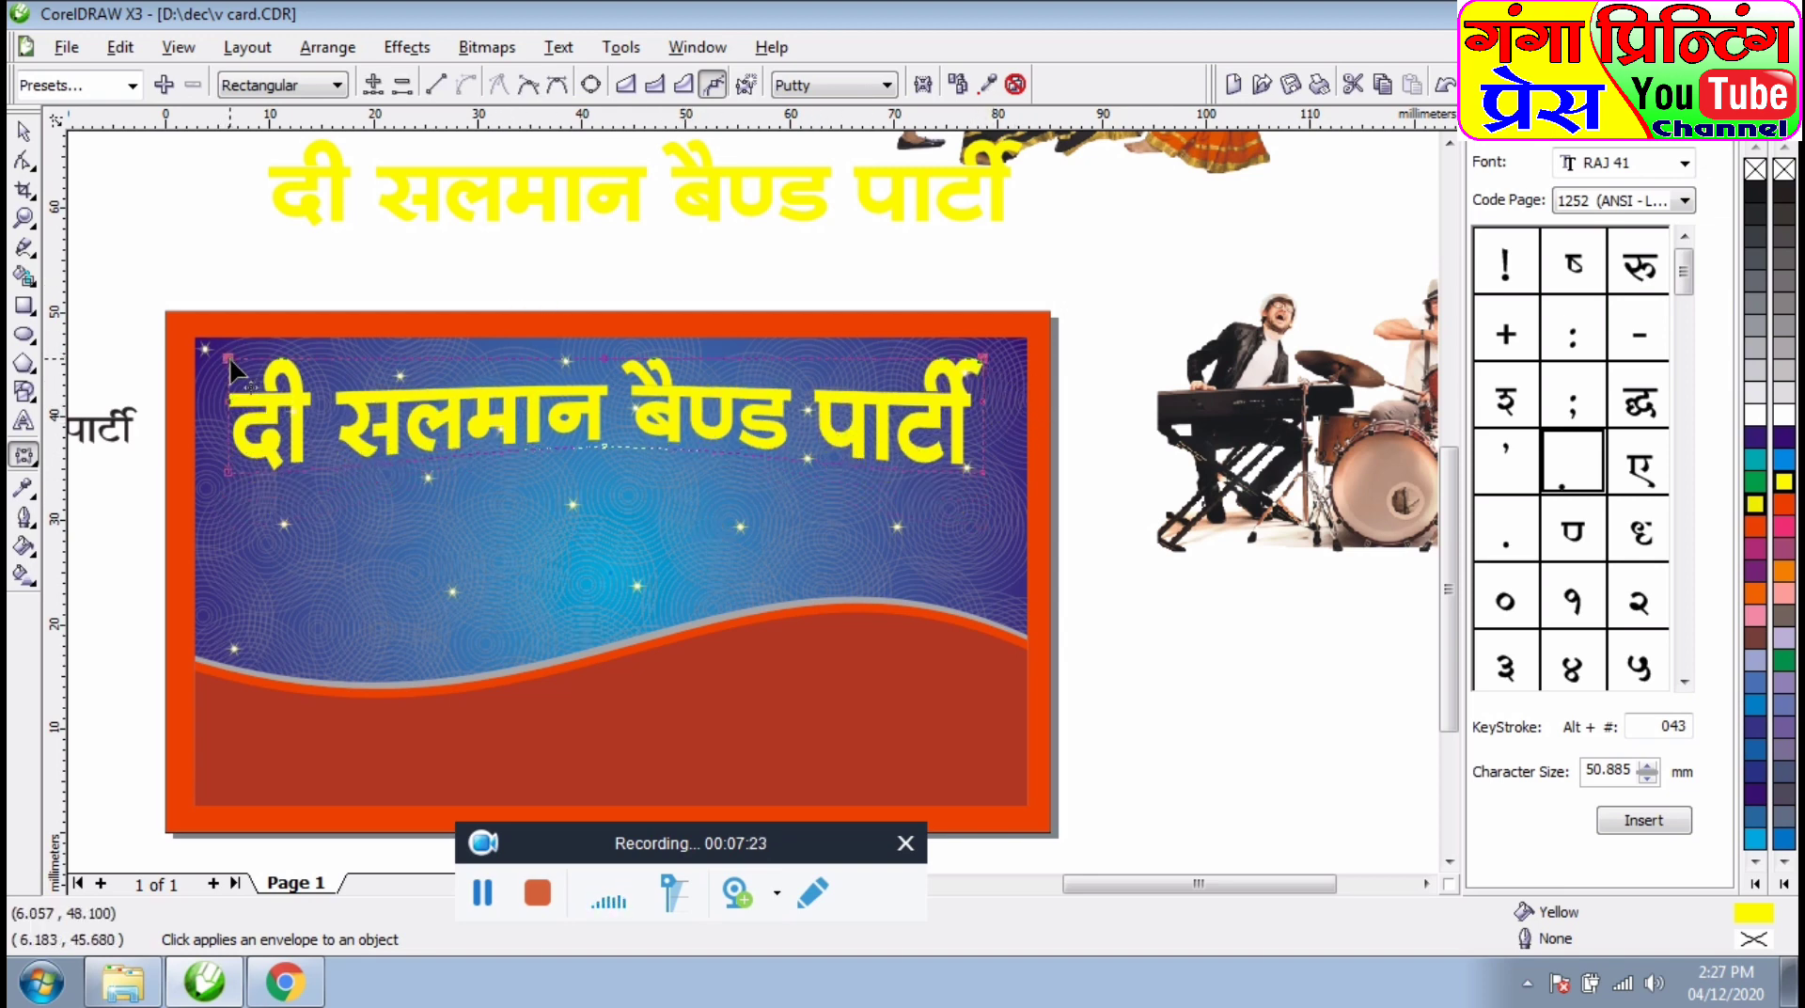
{"action": "key", "text": "Up"}
{"action": "key", "text": "space"}
{"action": "left_click", "coordinate": [228, 290]}
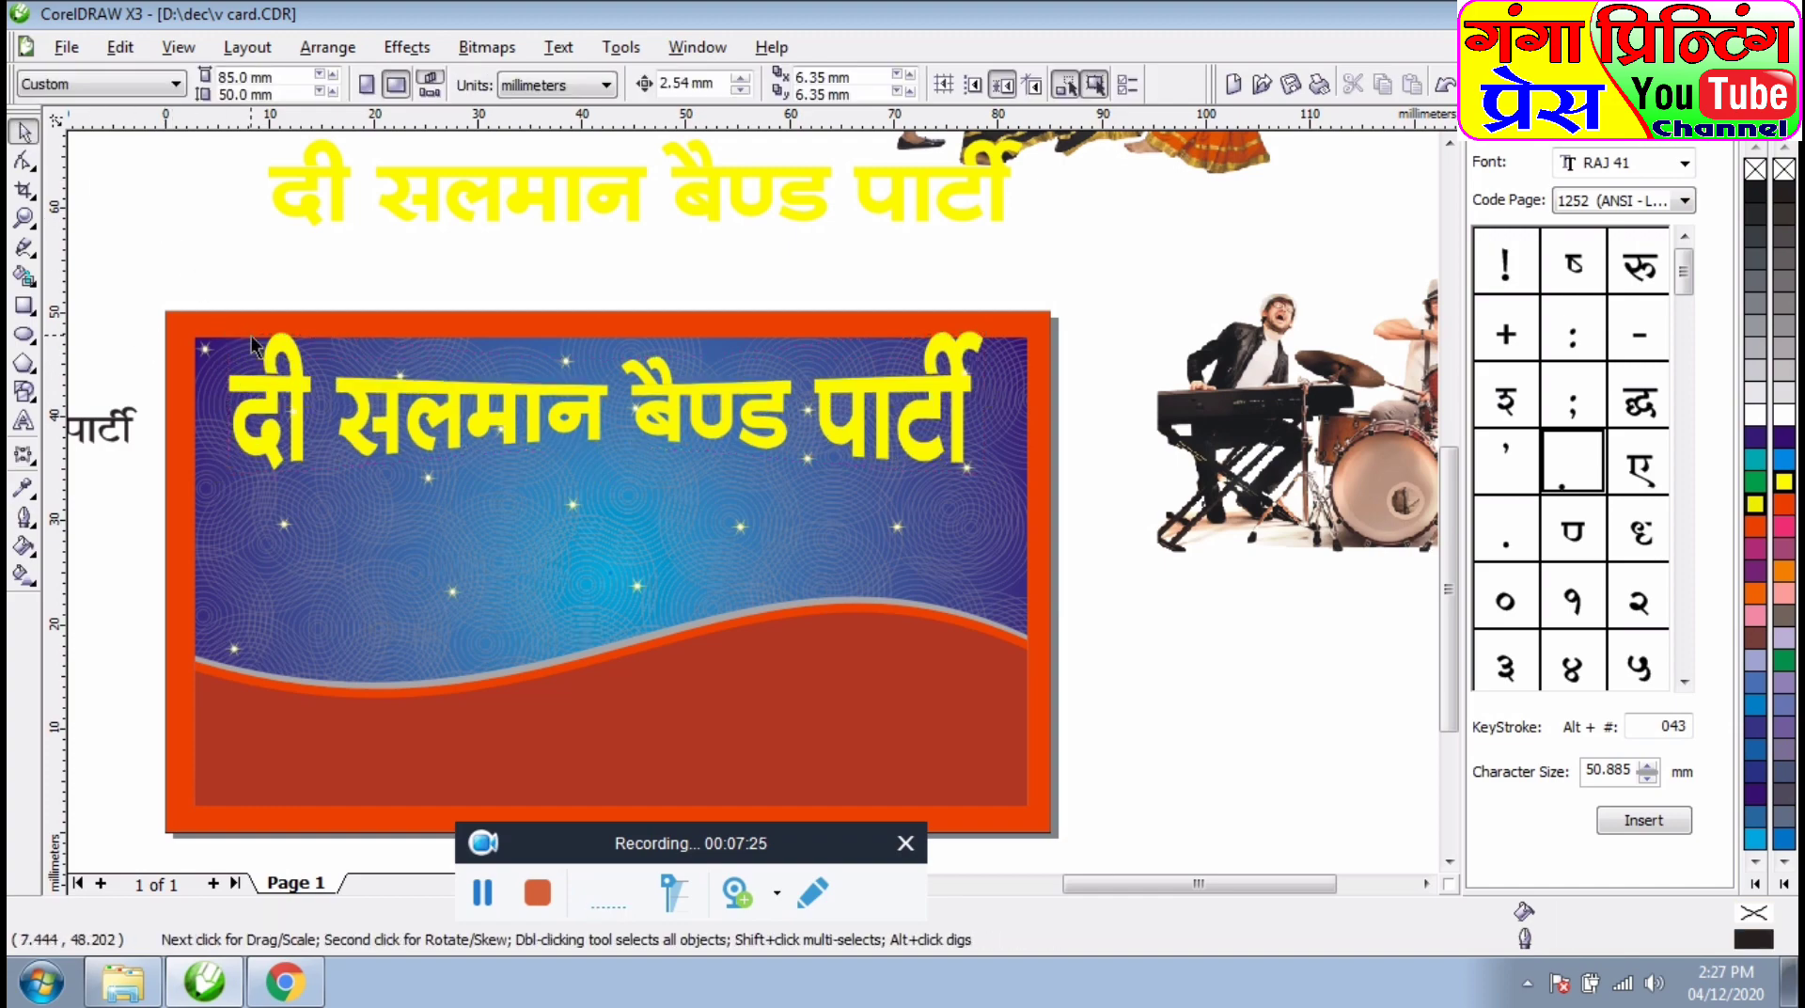
- Shift the shaped band name slightly left and down, and widen it to about 77 mm
{"action": "left_click_drag", "start_coordinate": [481, 430], "coordinate": [466, 448]}
{"action": "left_click_drag", "start_coordinate": [979, 420], "coordinate": [1027, 422]}
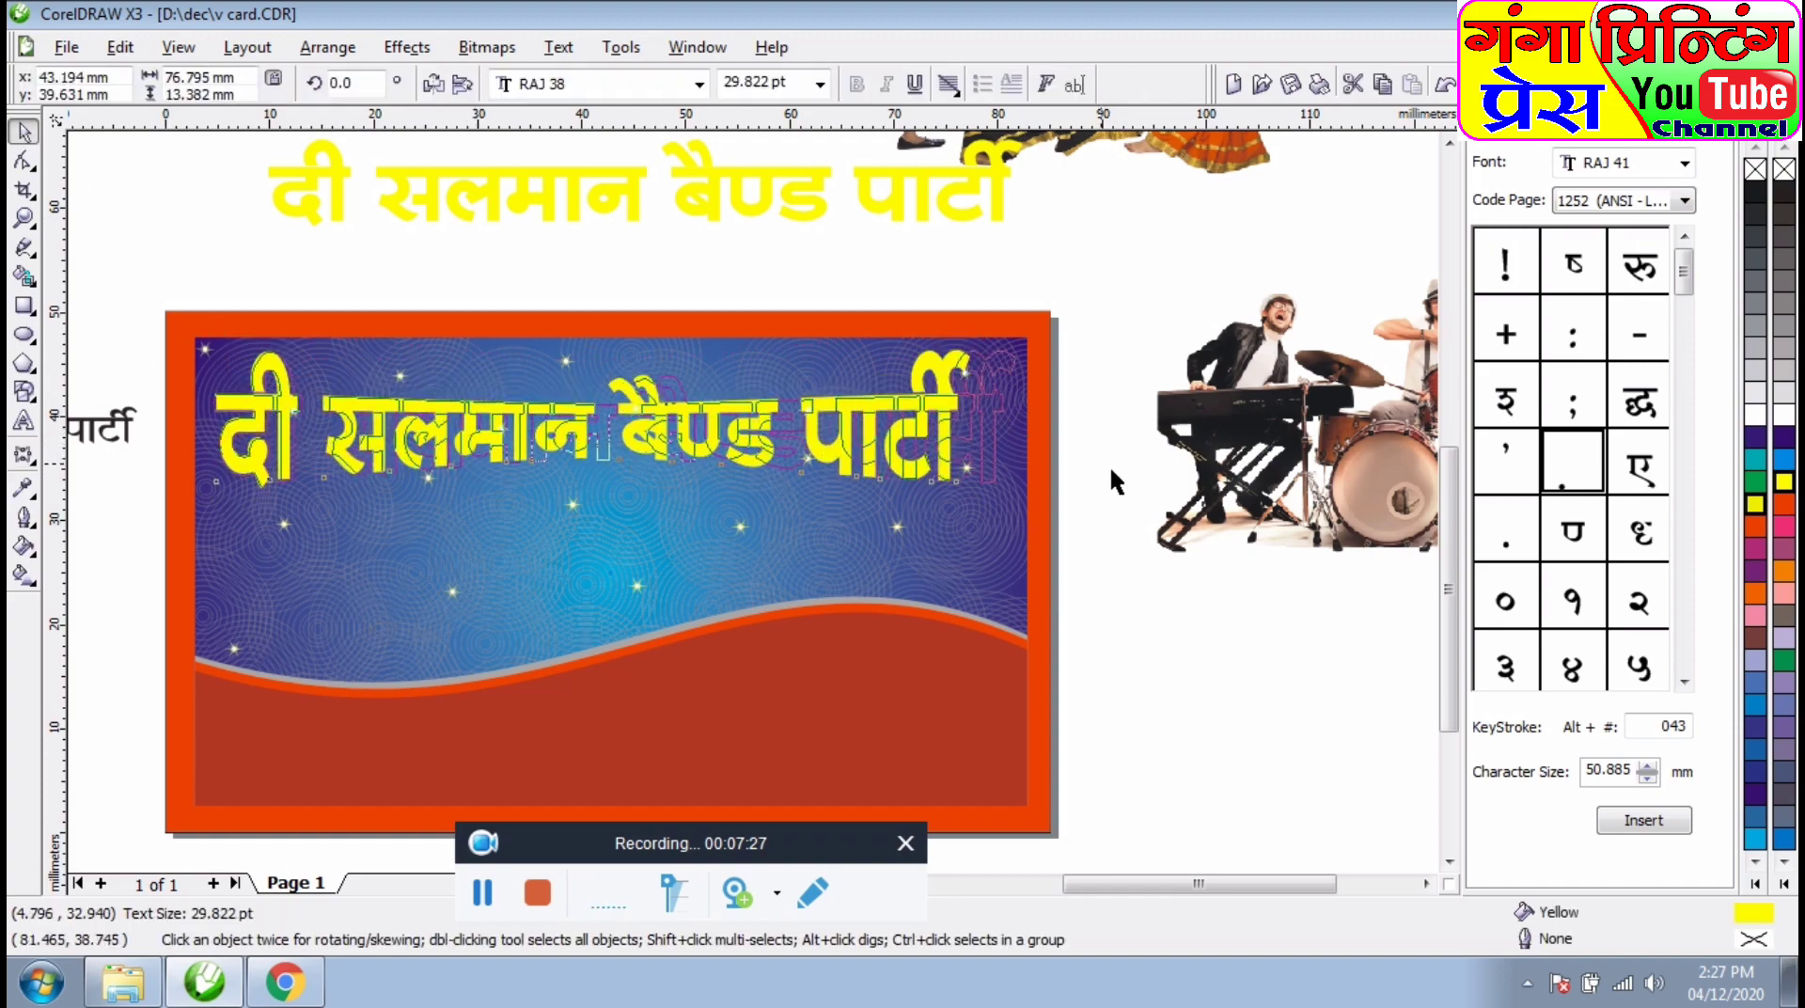
{"action": "left_click", "coordinate": [1172, 468]}
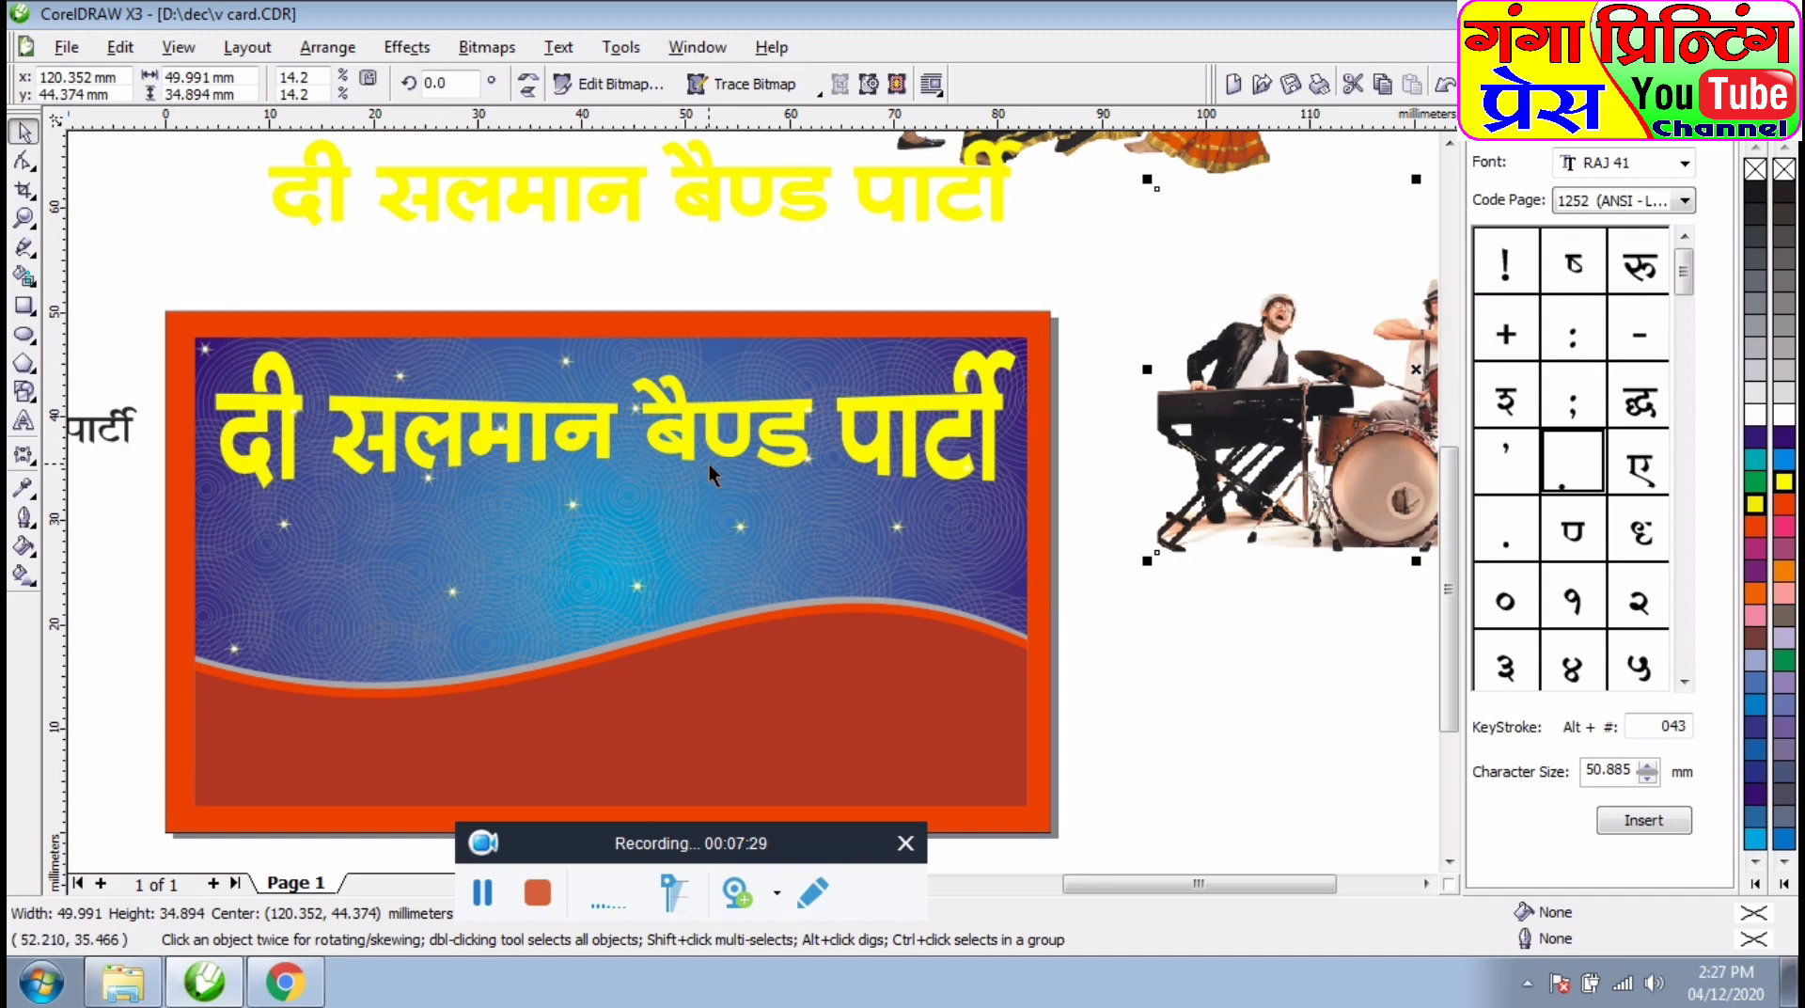
- Give the band name a vertical linear fountain fill running from yellow at the top to white at the bottom
{"action": "left_click", "coordinate": [588, 452]}
{"action": "key", "text": "g"}
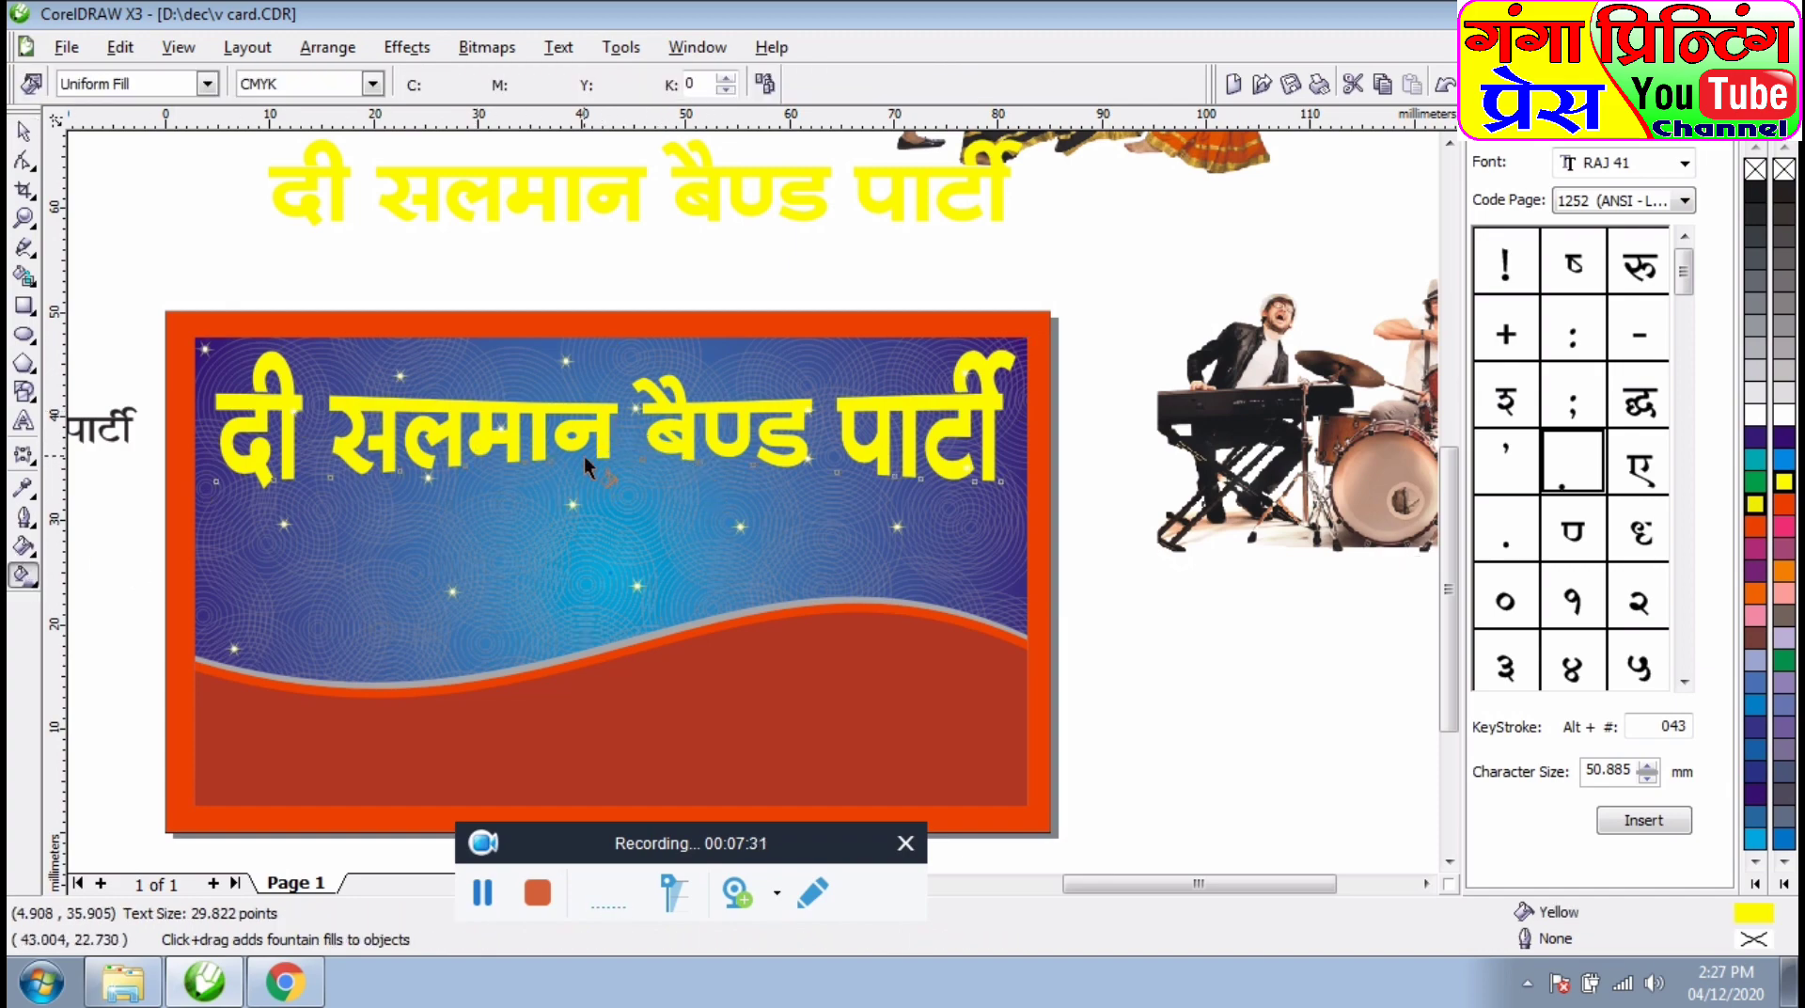
{"action": "left_click_drag", "start_coordinate": [604, 433], "coordinate": [605, 449]}
{"action": "scroll", "coordinate": [603, 451], "scroll_direction": "up", "scroll_amount": 2}
{"action": "left_click_drag", "start_coordinate": [769, 425], "coordinate": [775, 312]}
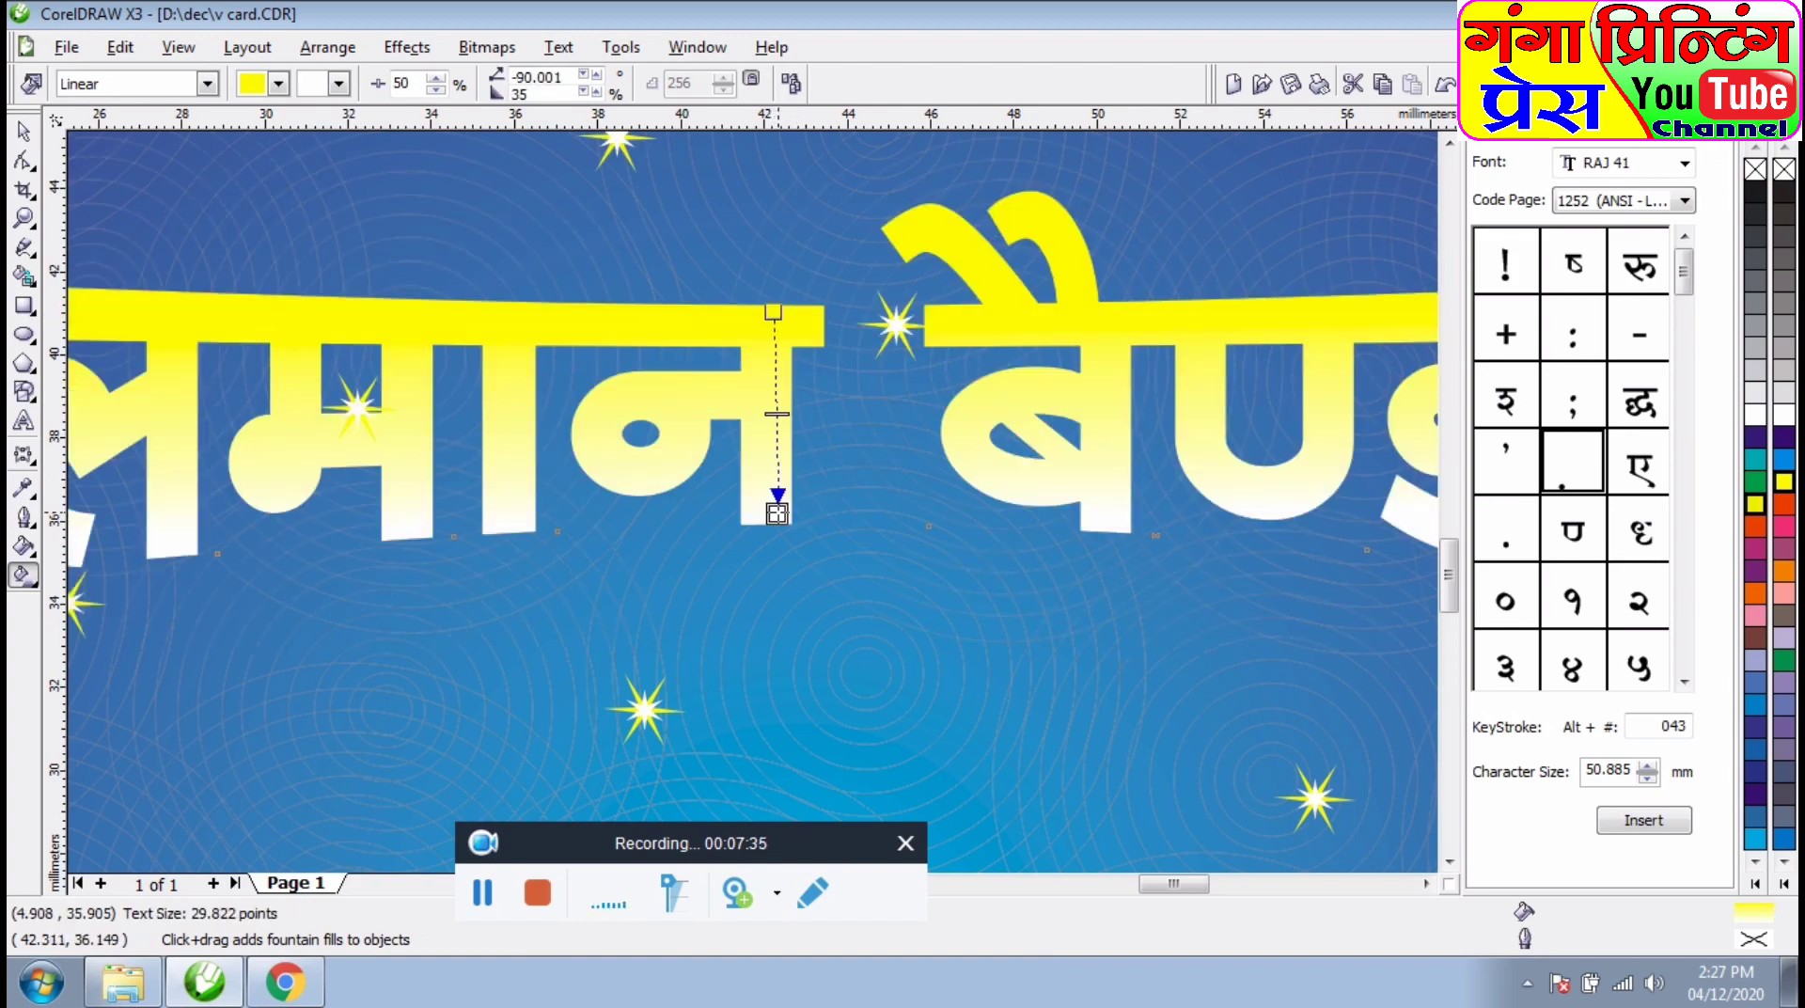
- Replace the white end colour of the band name's gradient with red-orange
{"action": "scroll", "coordinate": [773, 503], "scroll_direction": "down", "scroll_amount": 2}
{"action": "left_click", "coordinate": [1759, 505]}
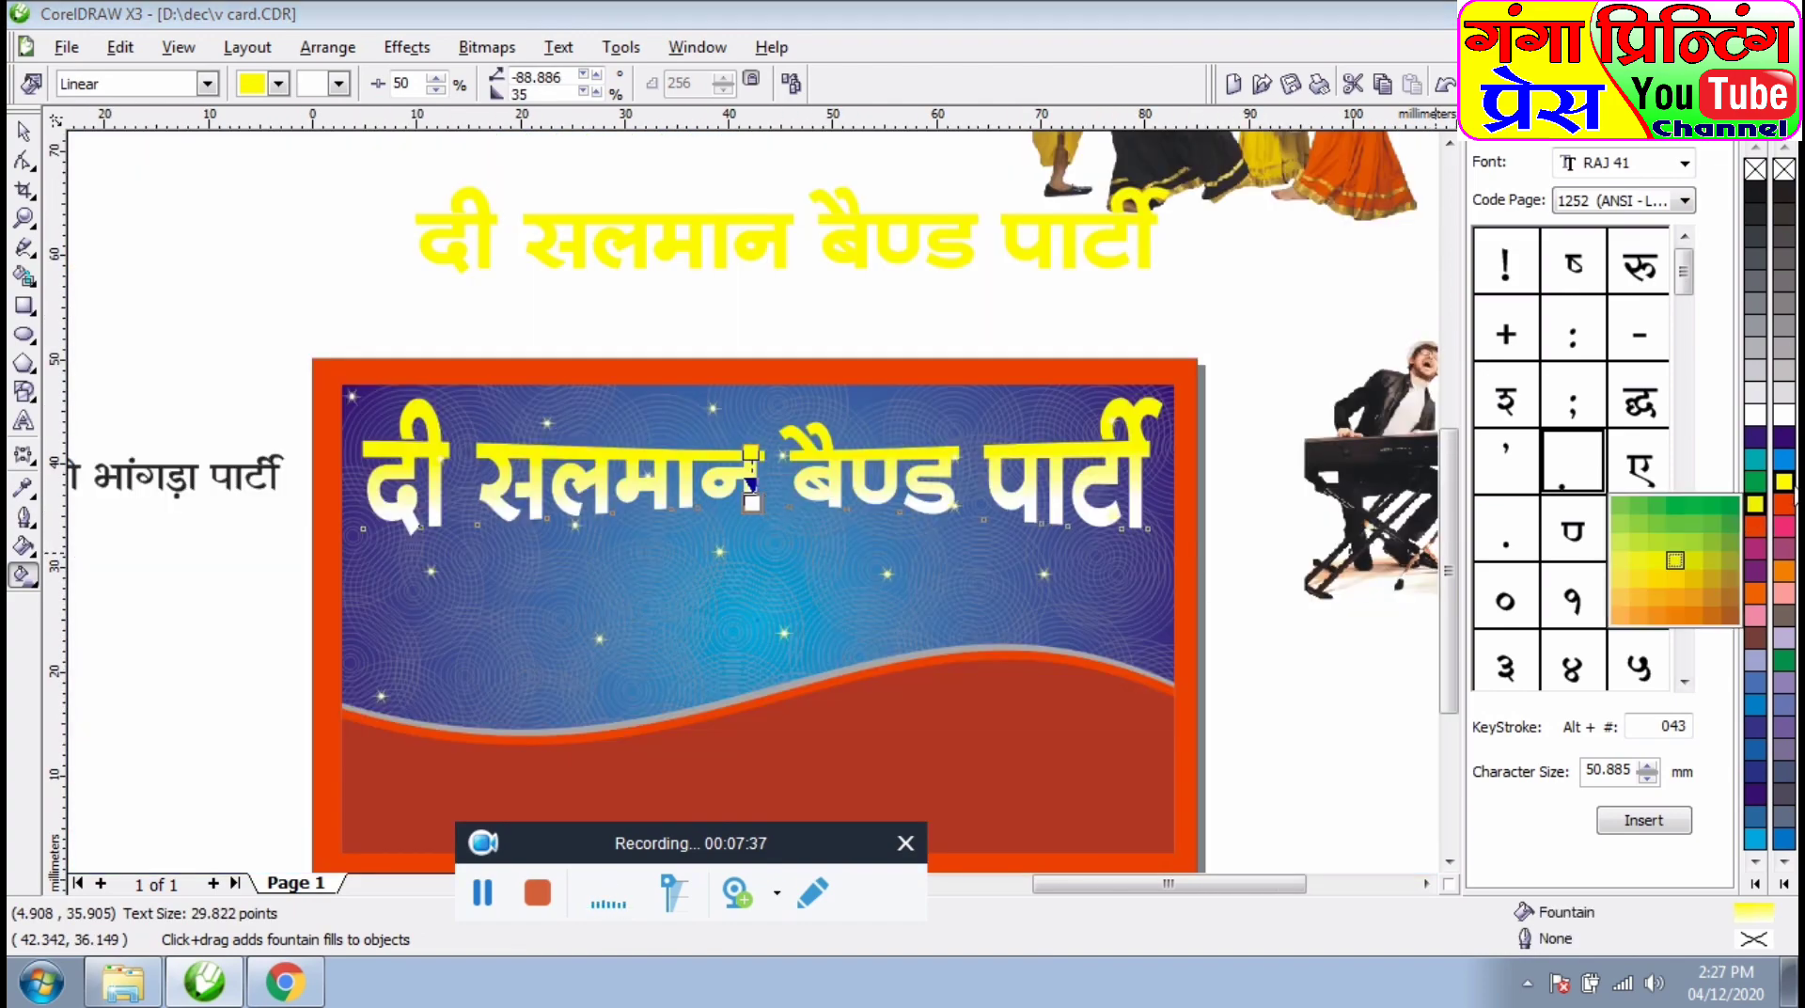
{"action": "left_click", "coordinate": [1785, 483]}
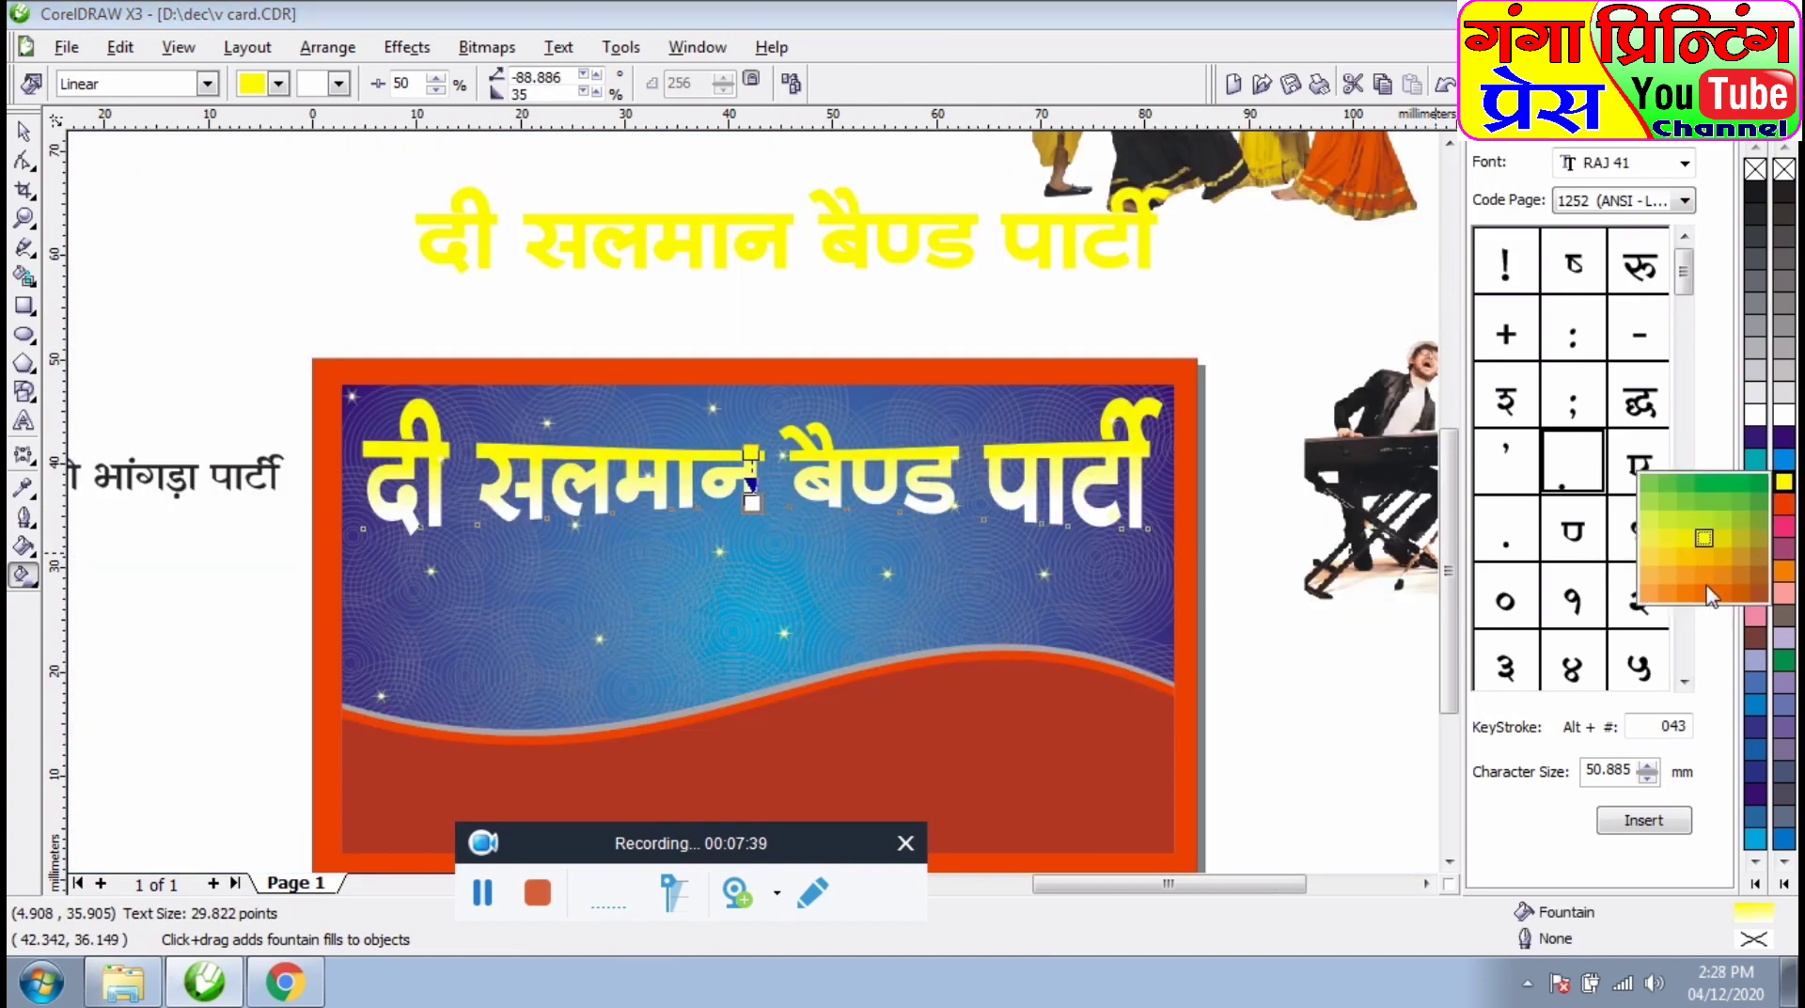
{"action": "left_click", "coordinate": [1670, 600]}
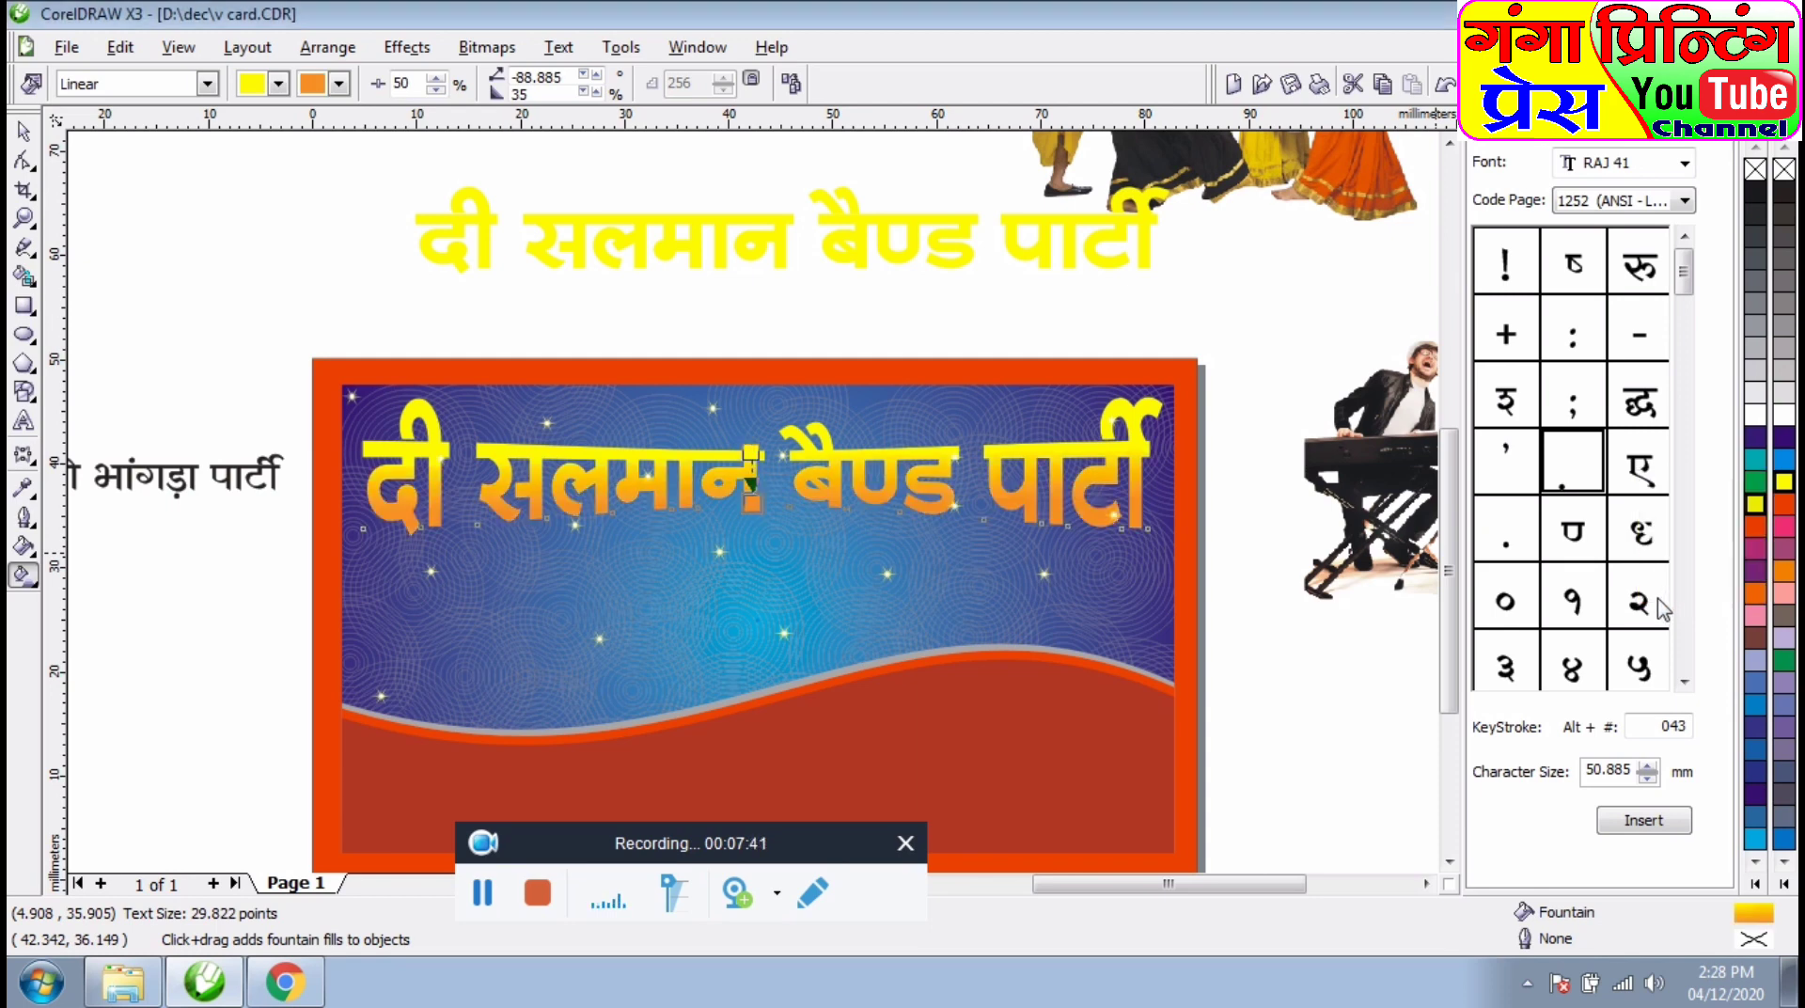
{"action": "left_click", "coordinate": [1787, 513]}
{"action": "key", "text": "space"}
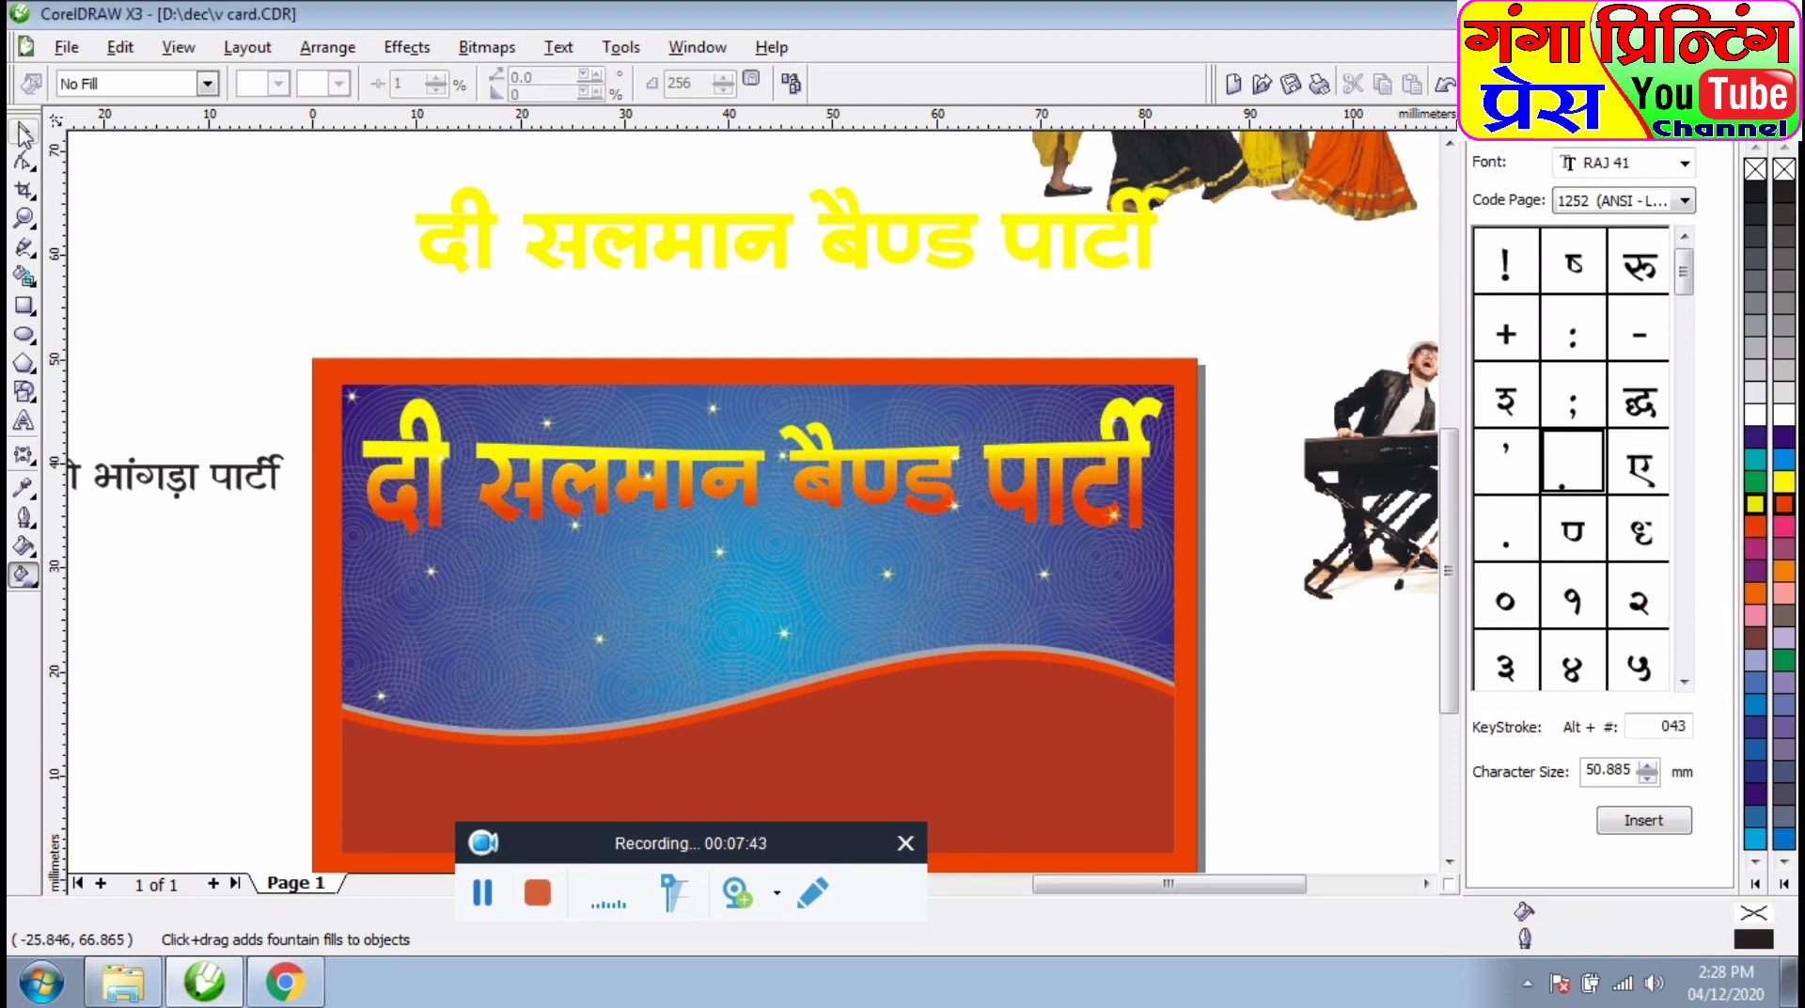
{"action": "left_click", "coordinate": [495, 346]}
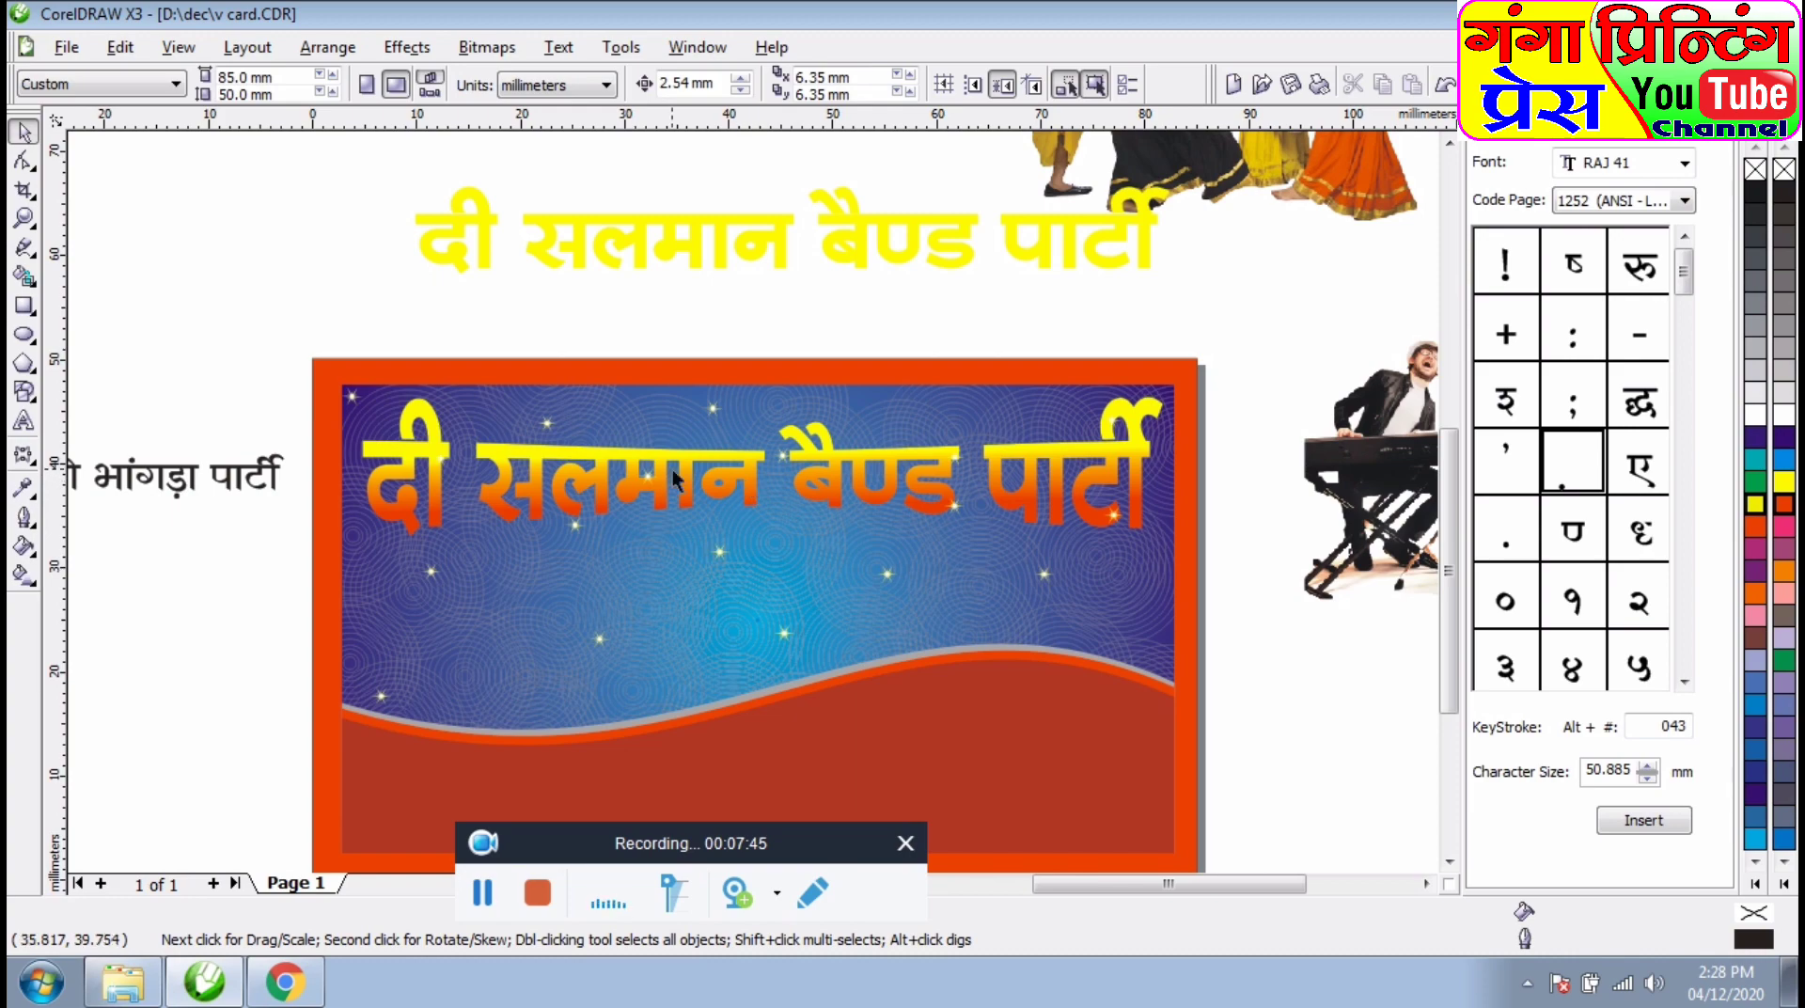
- Nudge the band name slightly and redirect its gradient horizontally, with red at the first word and yellow at the last
{"action": "left_click", "coordinate": [753, 484]}
{"action": "left_click_drag", "start_coordinate": [753, 487], "coordinate": [754, 481]}
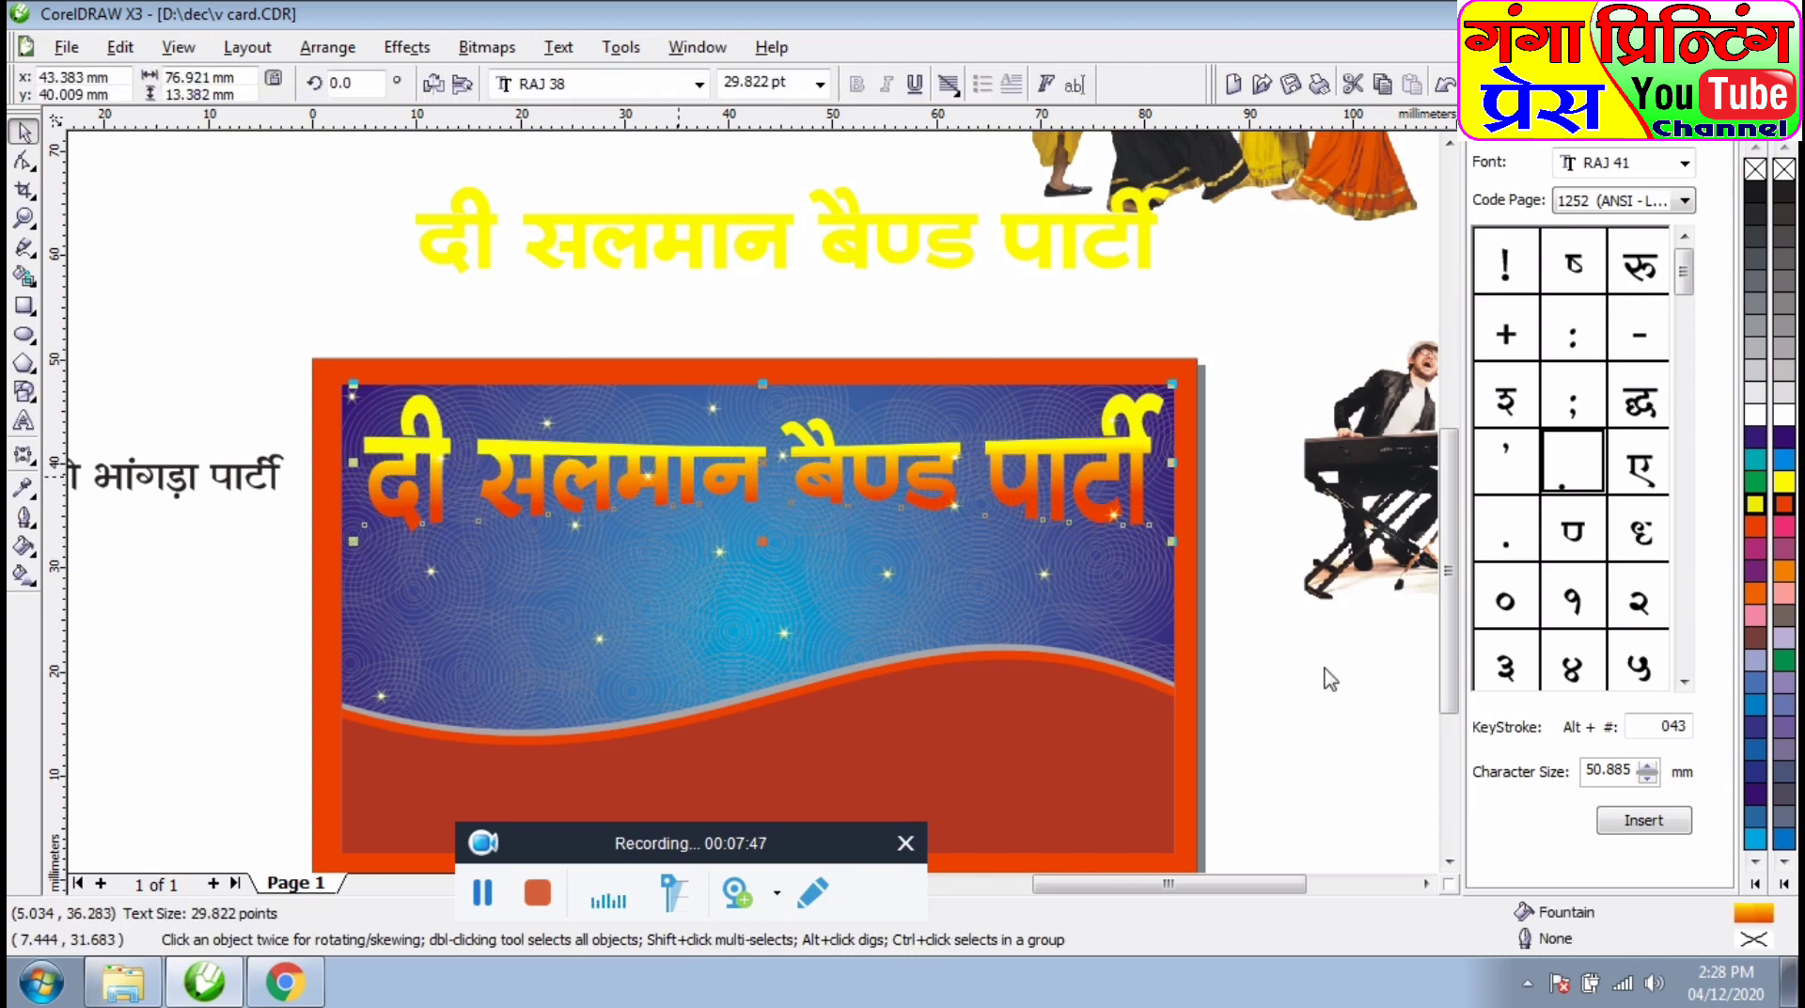
{"action": "left_click", "coordinate": [686, 481]}
{"action": "left_click", "coordinate": [23, 575]}
{"action": "left_click_drag", "start_coordinate": [386, 463], "coordinate": [1143, 459]}
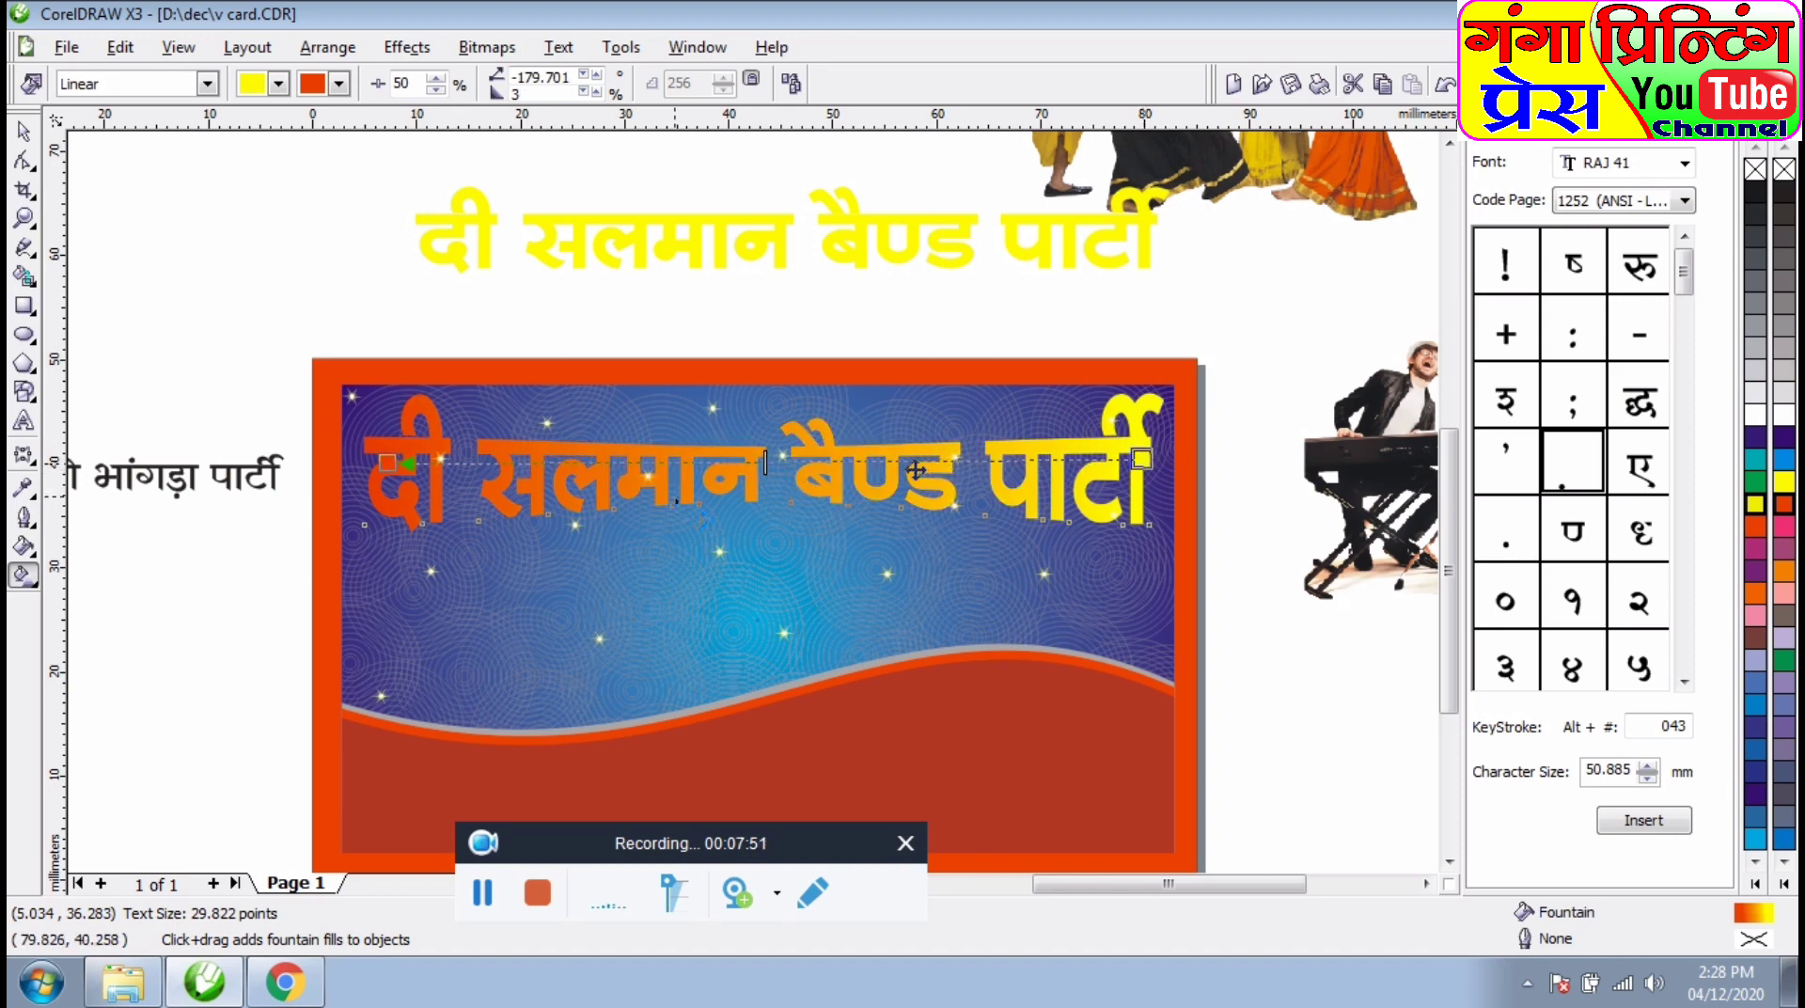
- Add a yellow middle colour near the centre of the band name's horizontal gradient and make its last-word end red
{"action": "left_click_drag", "start_coordinate": [387, 463], "coordinate": [379, 476]}
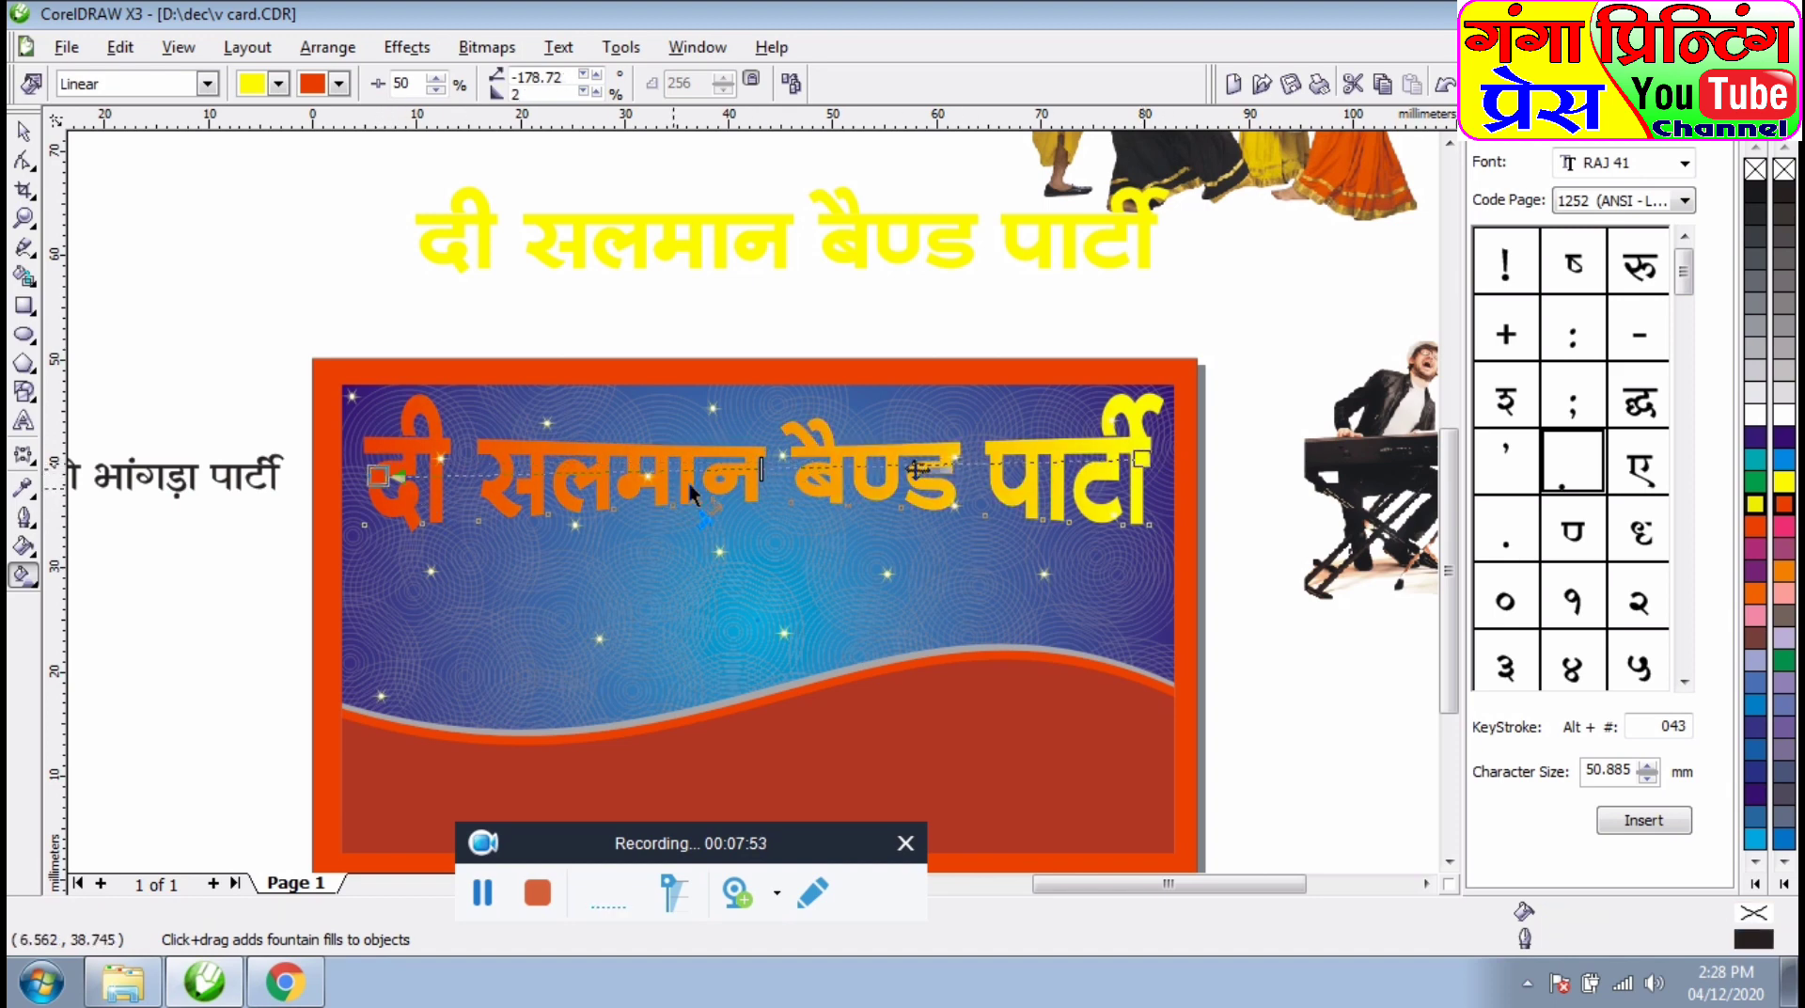
{"action": "double_click", "coordinate": [753, 468]}
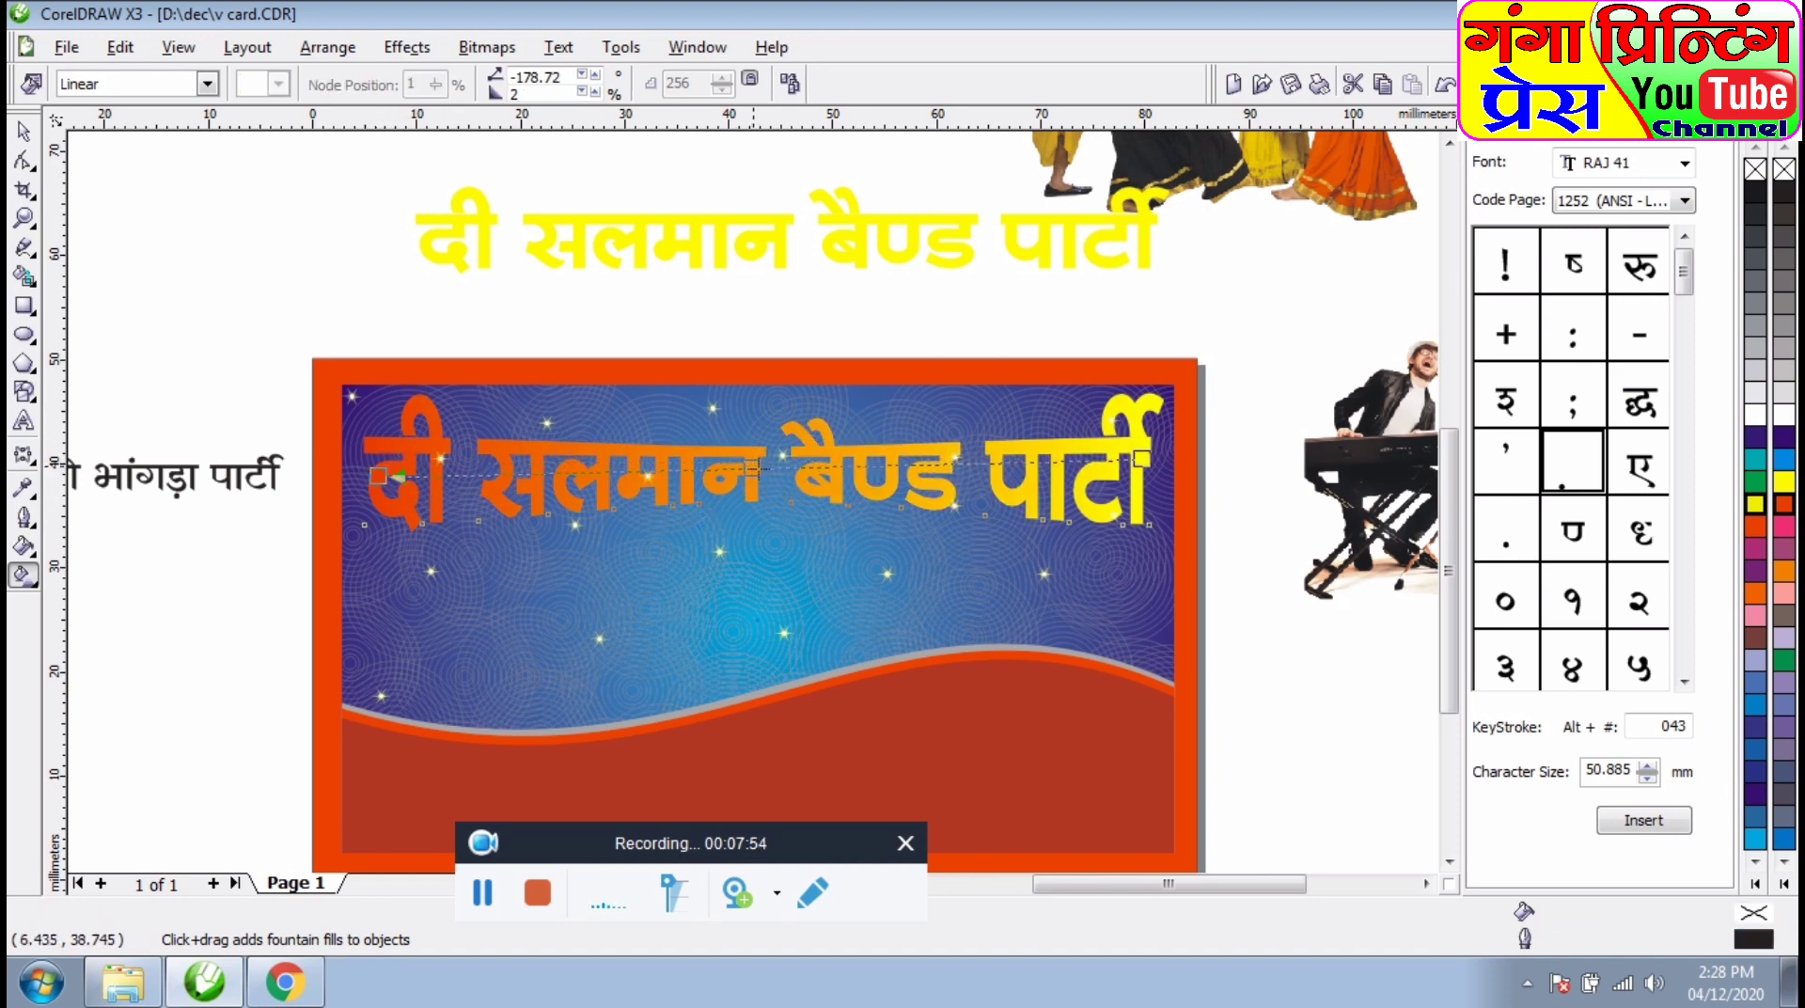
{"action": "left_click", "coordinate": [1784, 483]}
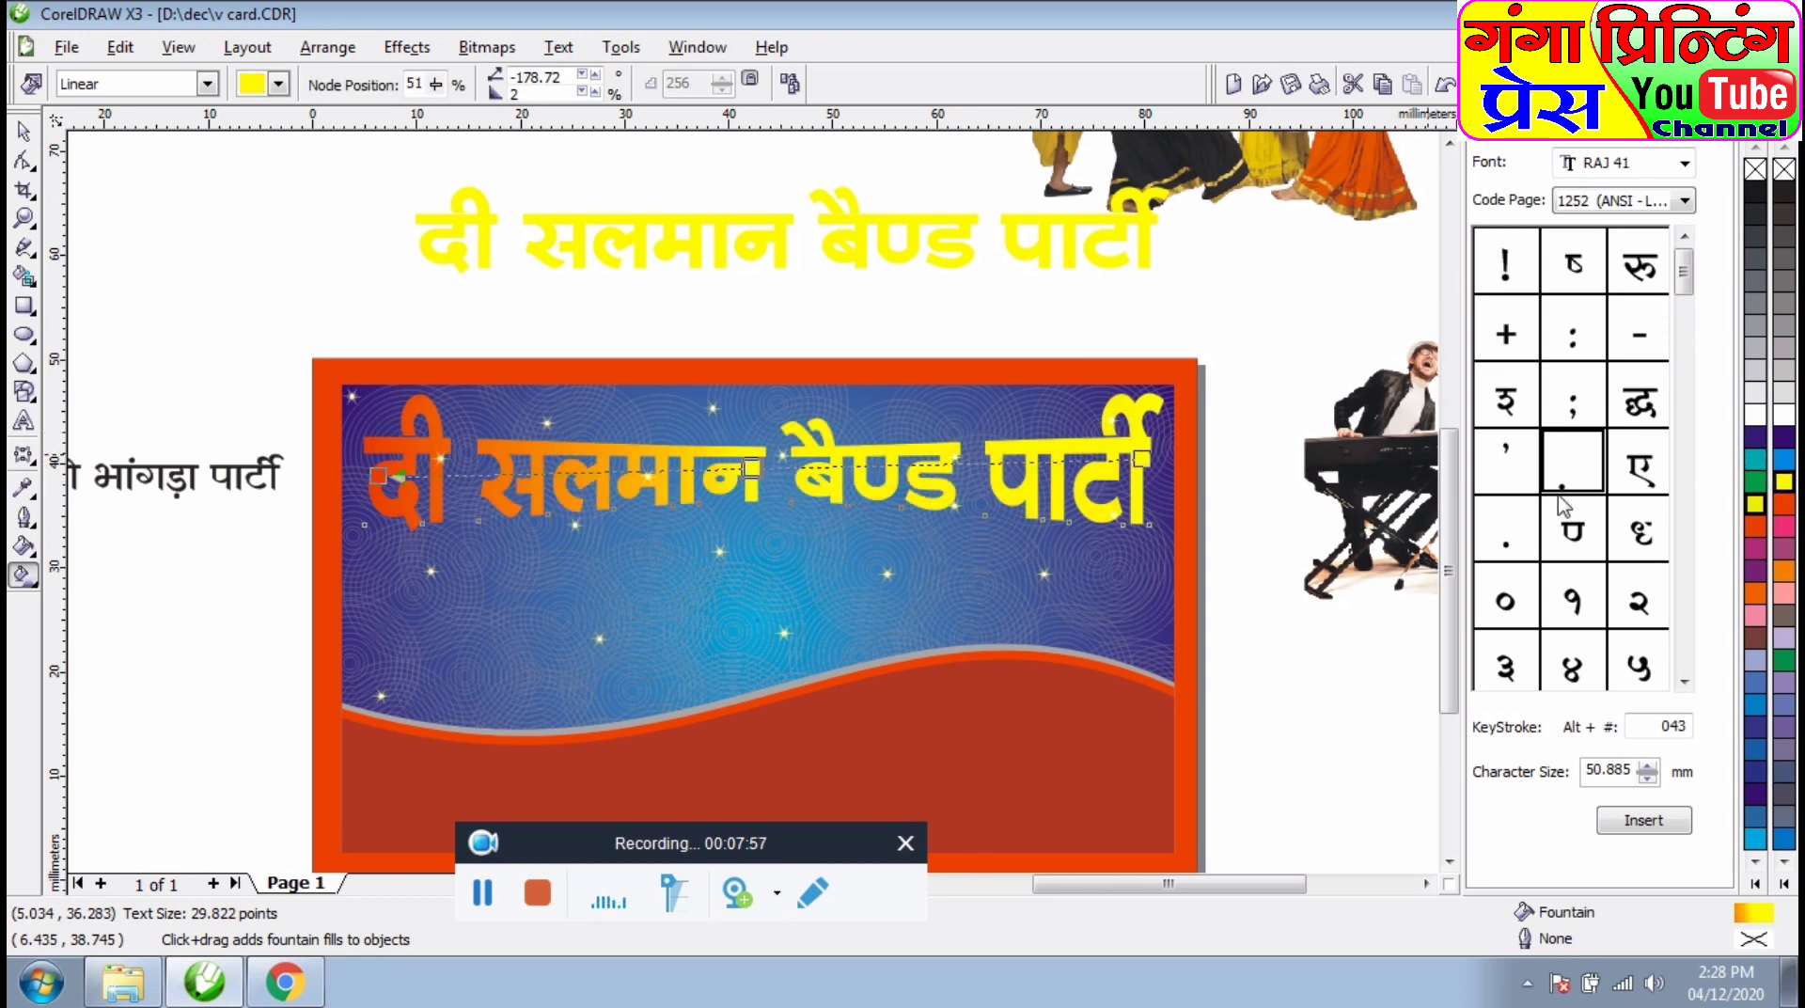
{"action": "left_click", "coordinate": [1784, 505]}
{"action": "double_click", "coordinate": [775, 465]}
{"action": "left_click_drag", "start_coordinate": [775, 465], "coordinate": [769, 495]}
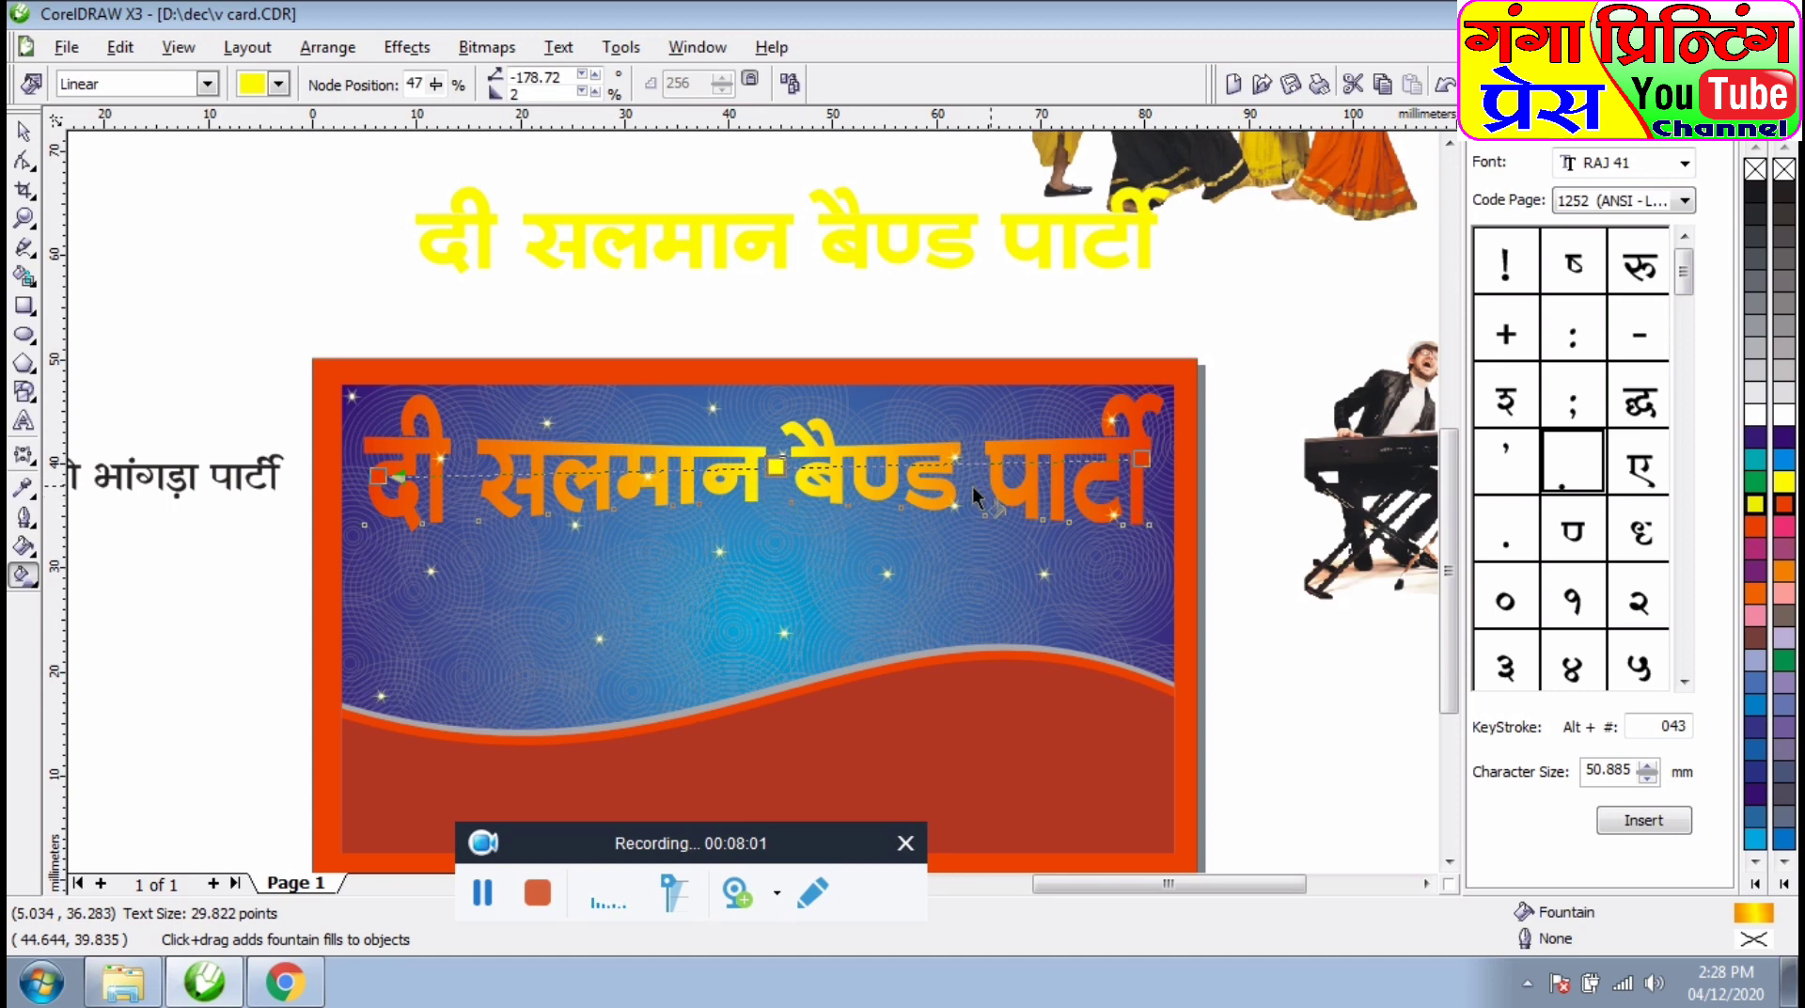
- Extend both red ends of the gradient well beyond the band name and nudge the name down slightly
{"action": "left_click_drag", "start_coordinate": [381, 476], "coordinate": [114, 471]}
{"action": "left_click_drag", "start_coordinate": [1142, 459], "coordinate": [1376, 461]}
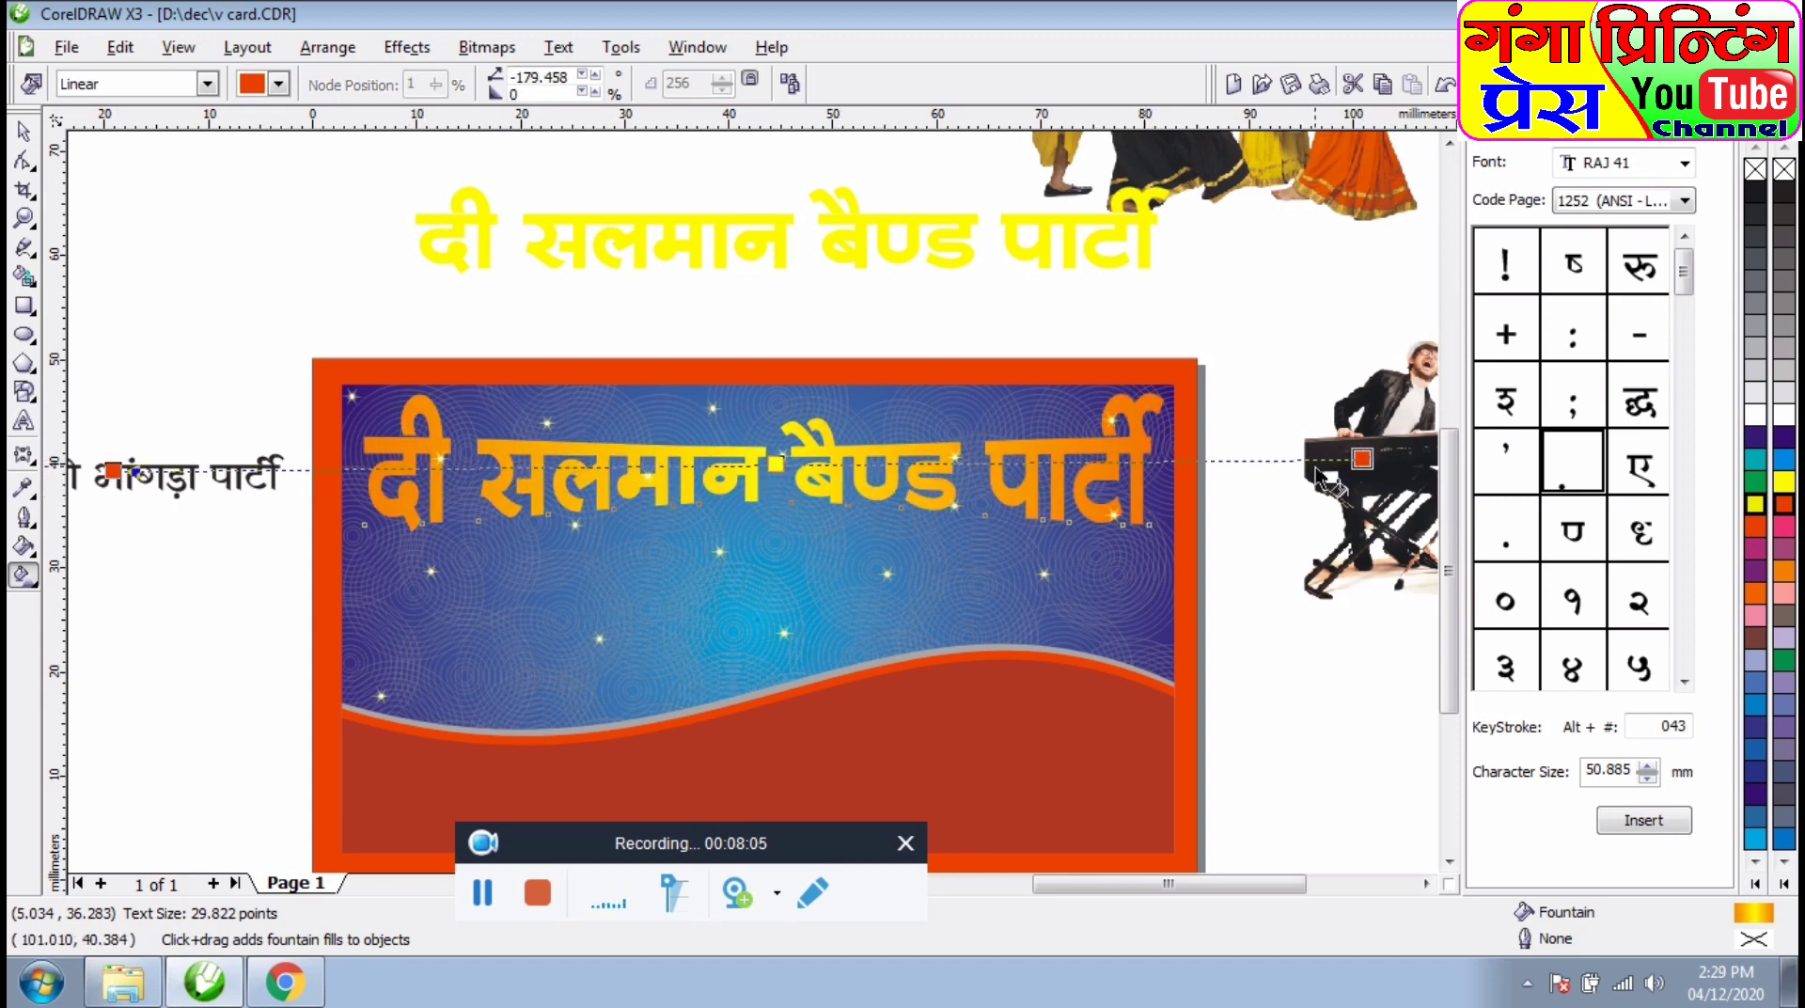
{"action": "left_click", "coordinate": [23, 131]}
{"action": "left_click_drag", "start_coordinate": [749, 495], "coordinate": [750, 504]}
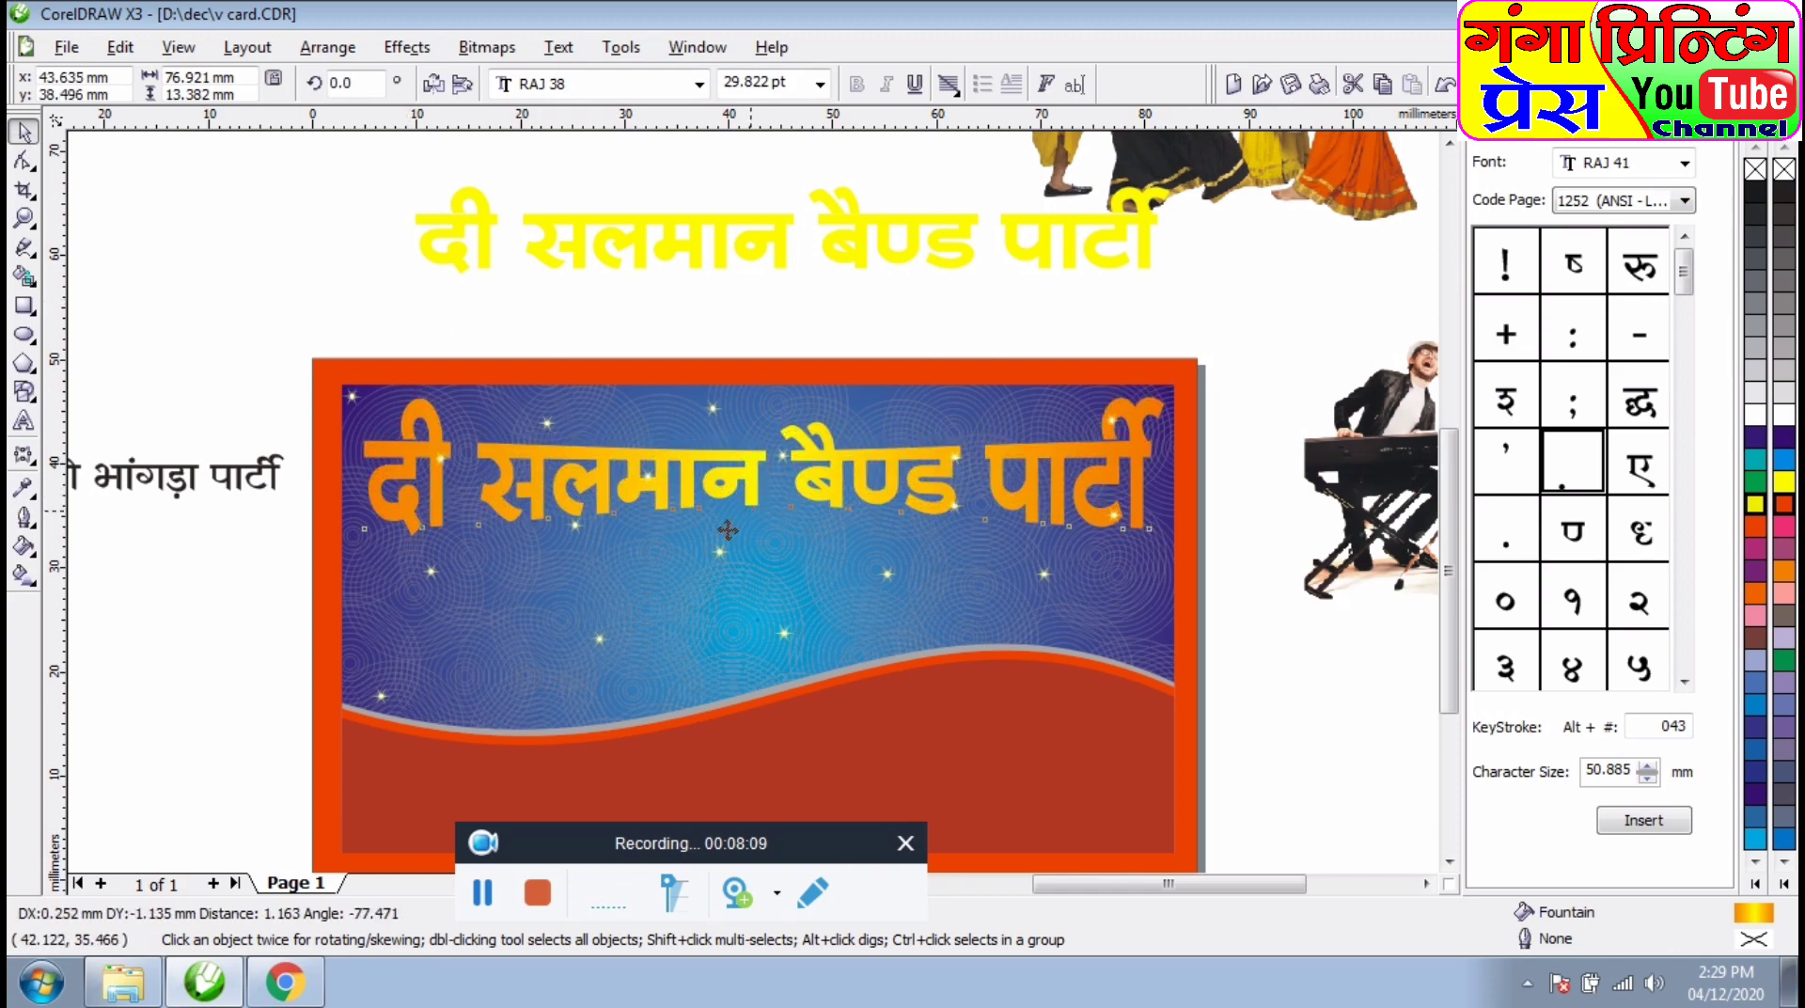
- Give the band name a black 1.0 pt outline with rounded corners and line caps, placed behind the fill and scaling with the image
{"action": "left_click", "coordinate": [24, 517]}
{"action": "left_click", "coordinate": [68, 519]}
{"action": "left_click", "coordinate": [756, 351]}
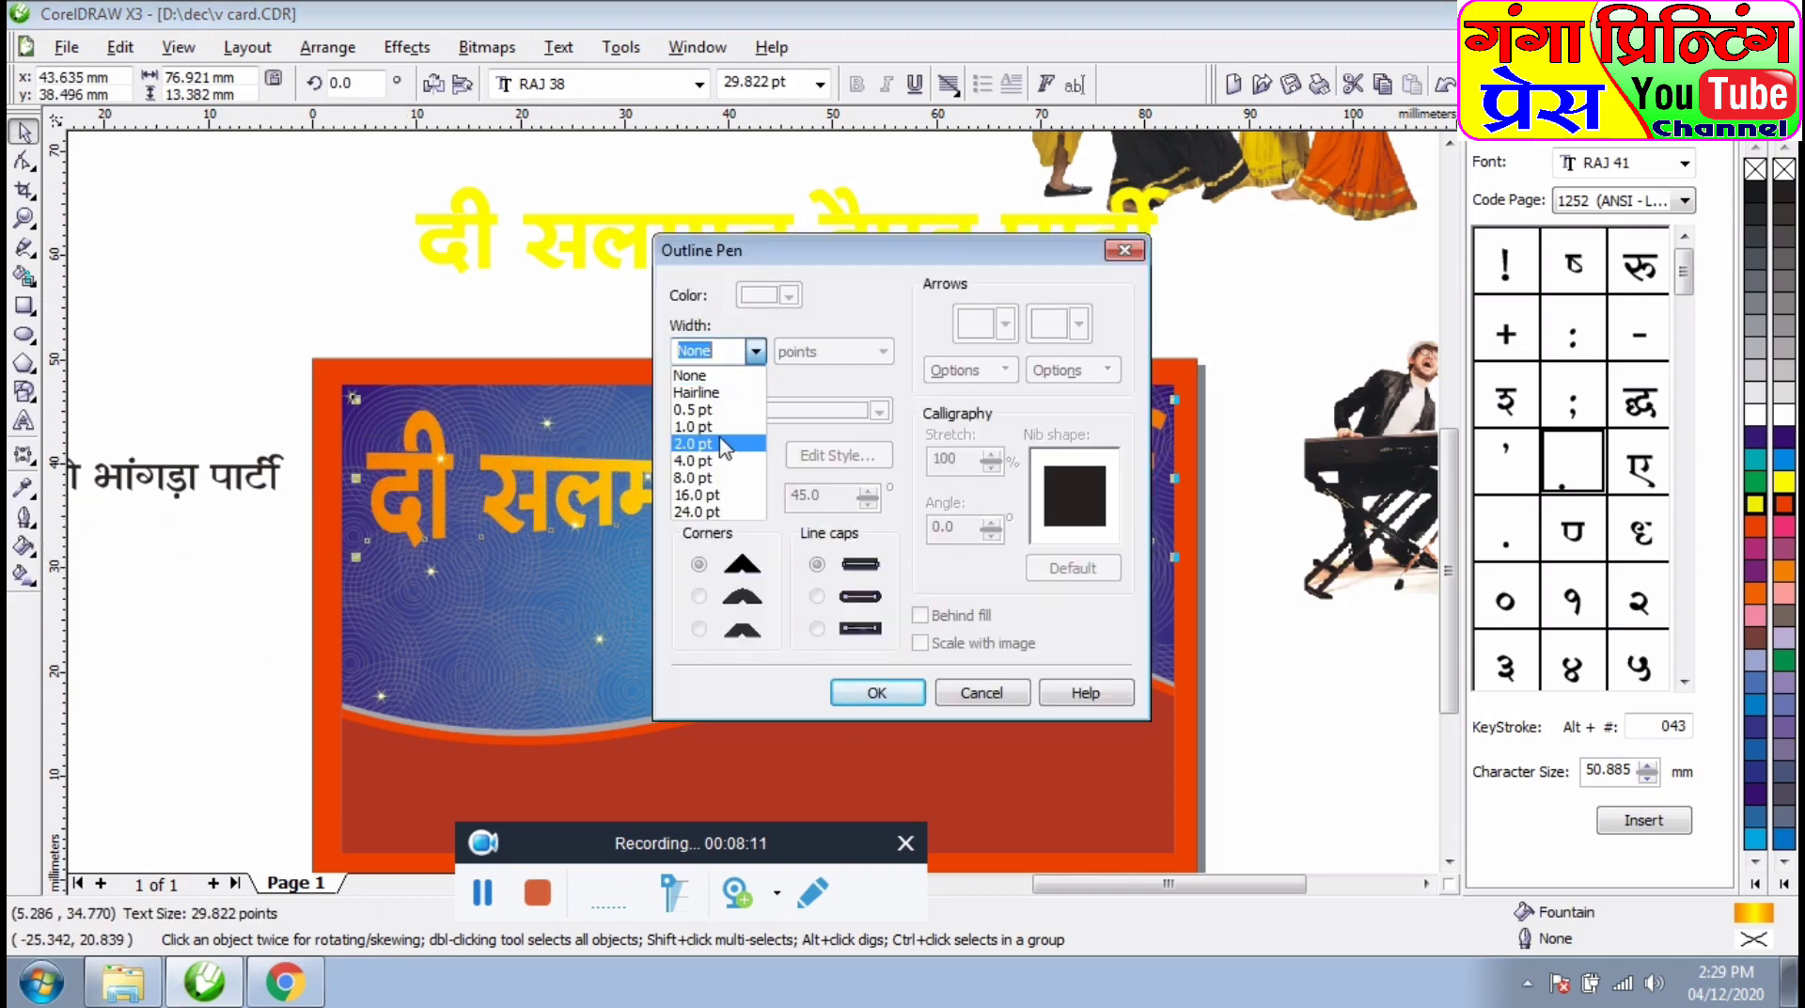
{"action": "left_click", "coordinate": [701, 411]}
{"action": "left_click", "coordinate": [789, 295]}
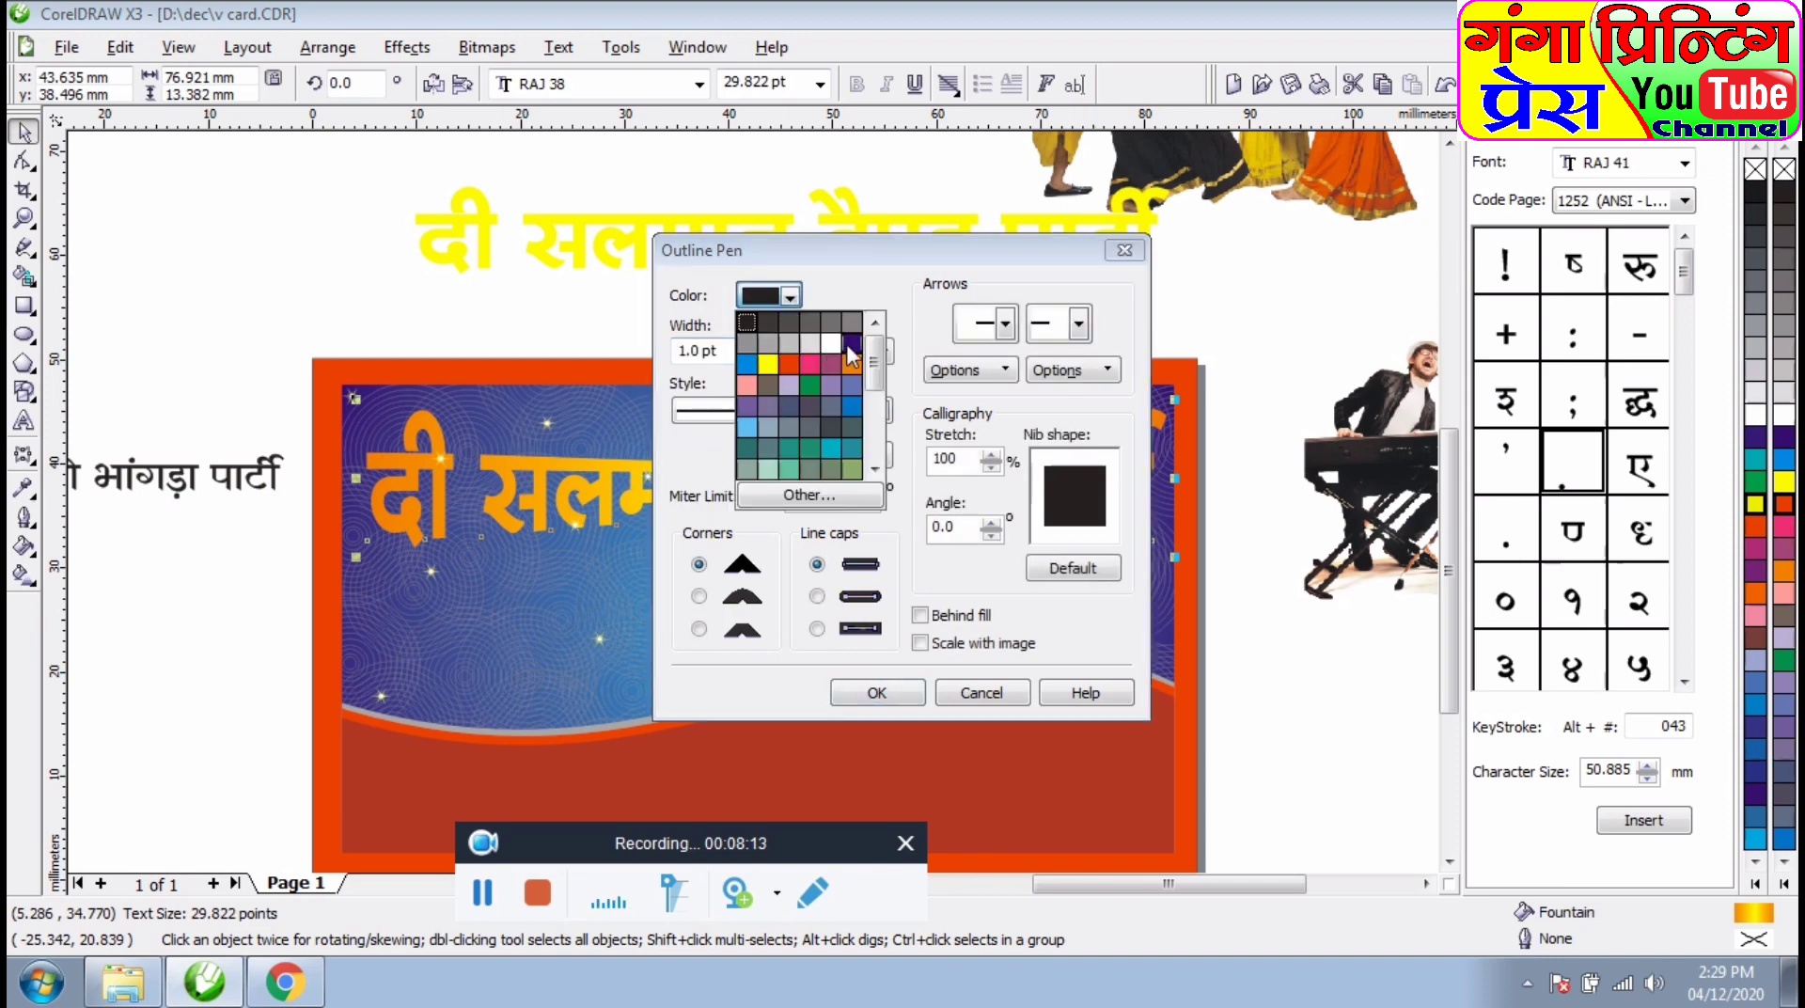
{"action": "left_click", "coordinate": [747, 323]}
{"action": "left_click", "coordinate": [698, 596]}
{"action": "left_click", "coordinate": [817, 597]}
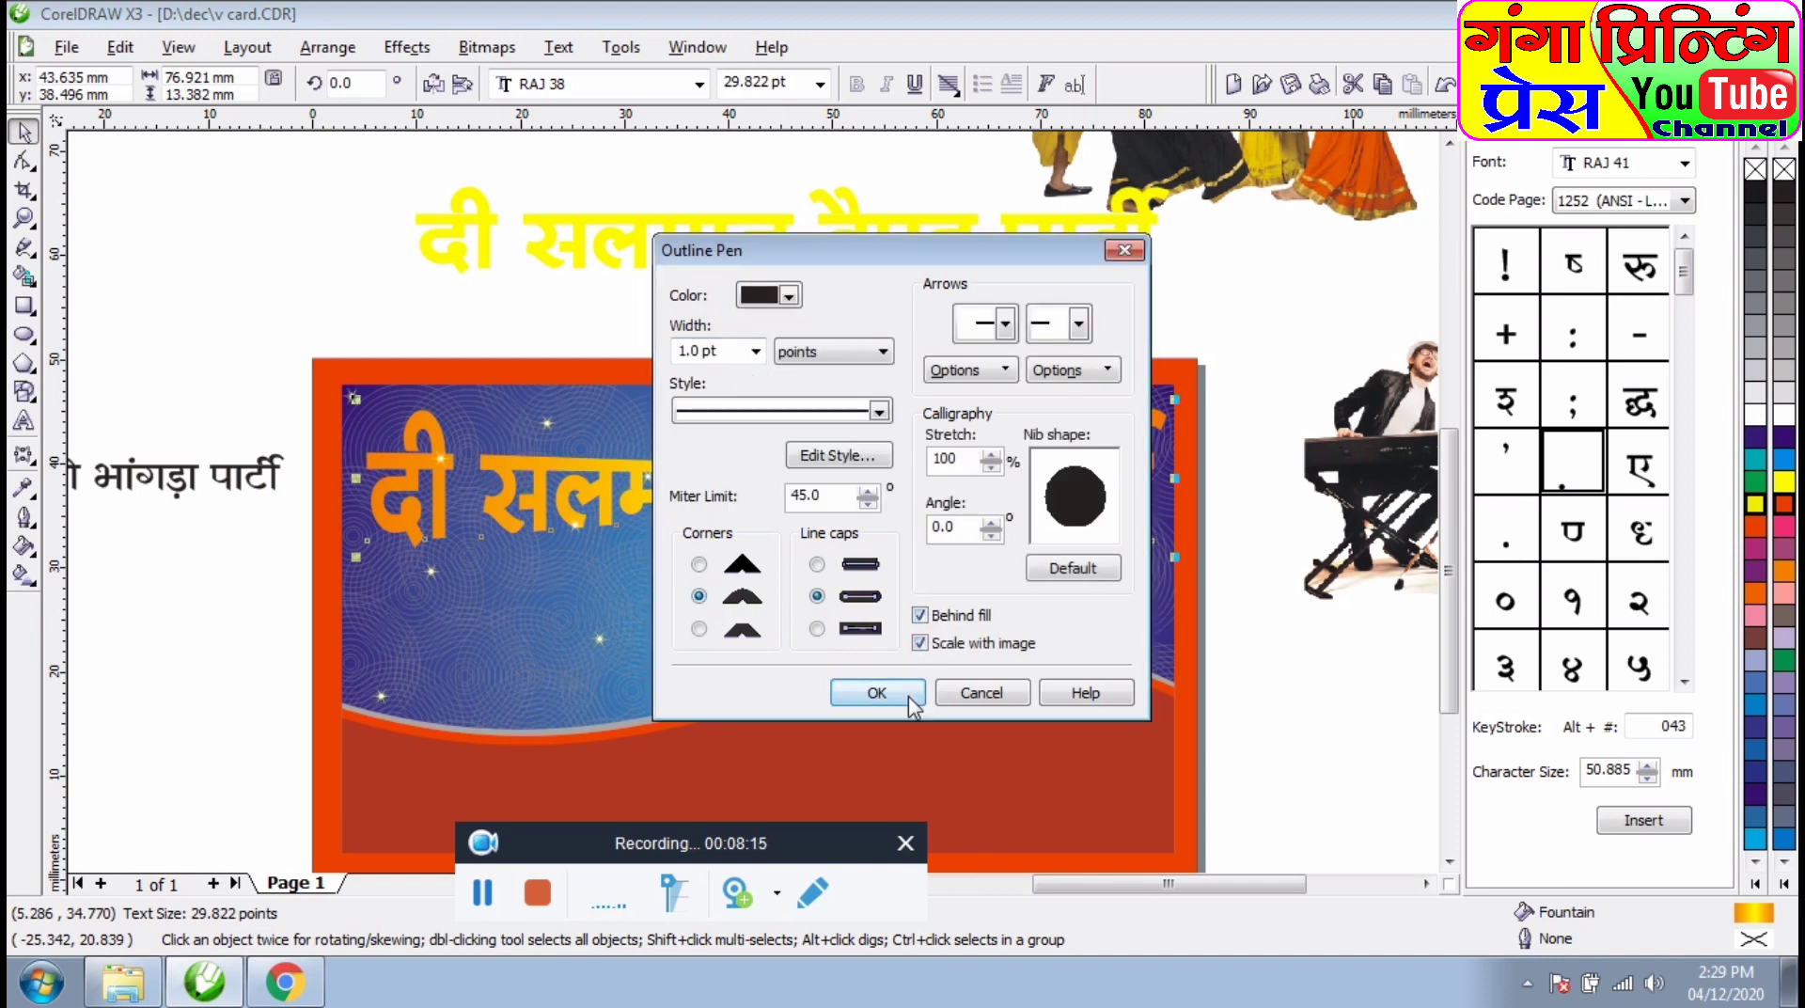
{"action": "left_click", "coordinate": [876, 693]}
- Duplicate the band name about 0.8 mm higher and change the lower copy's outline to cyan
{"action": "scroll", "coordinate": [756, 500], "scroll_direction": "up", "scroll_amount": 1}
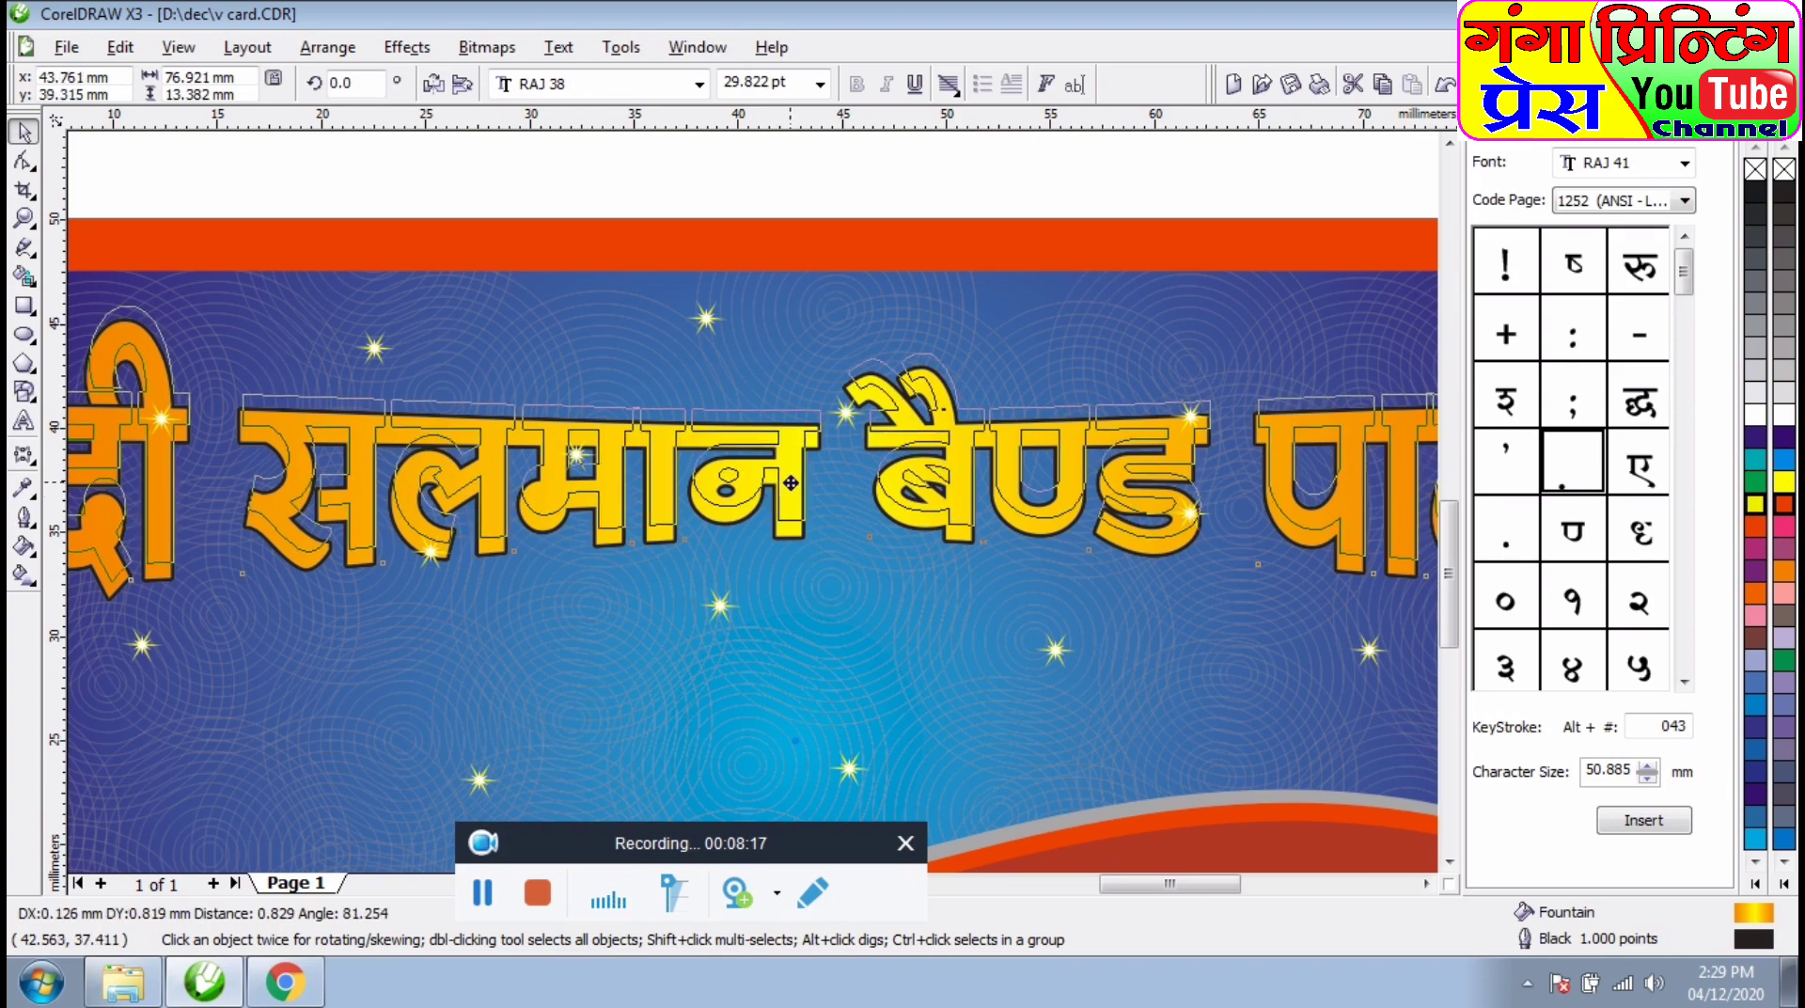
{"action": "left_click", "coordinate": [808, 262]}
{"action": "left_click", "coordinate": [783, 537]}
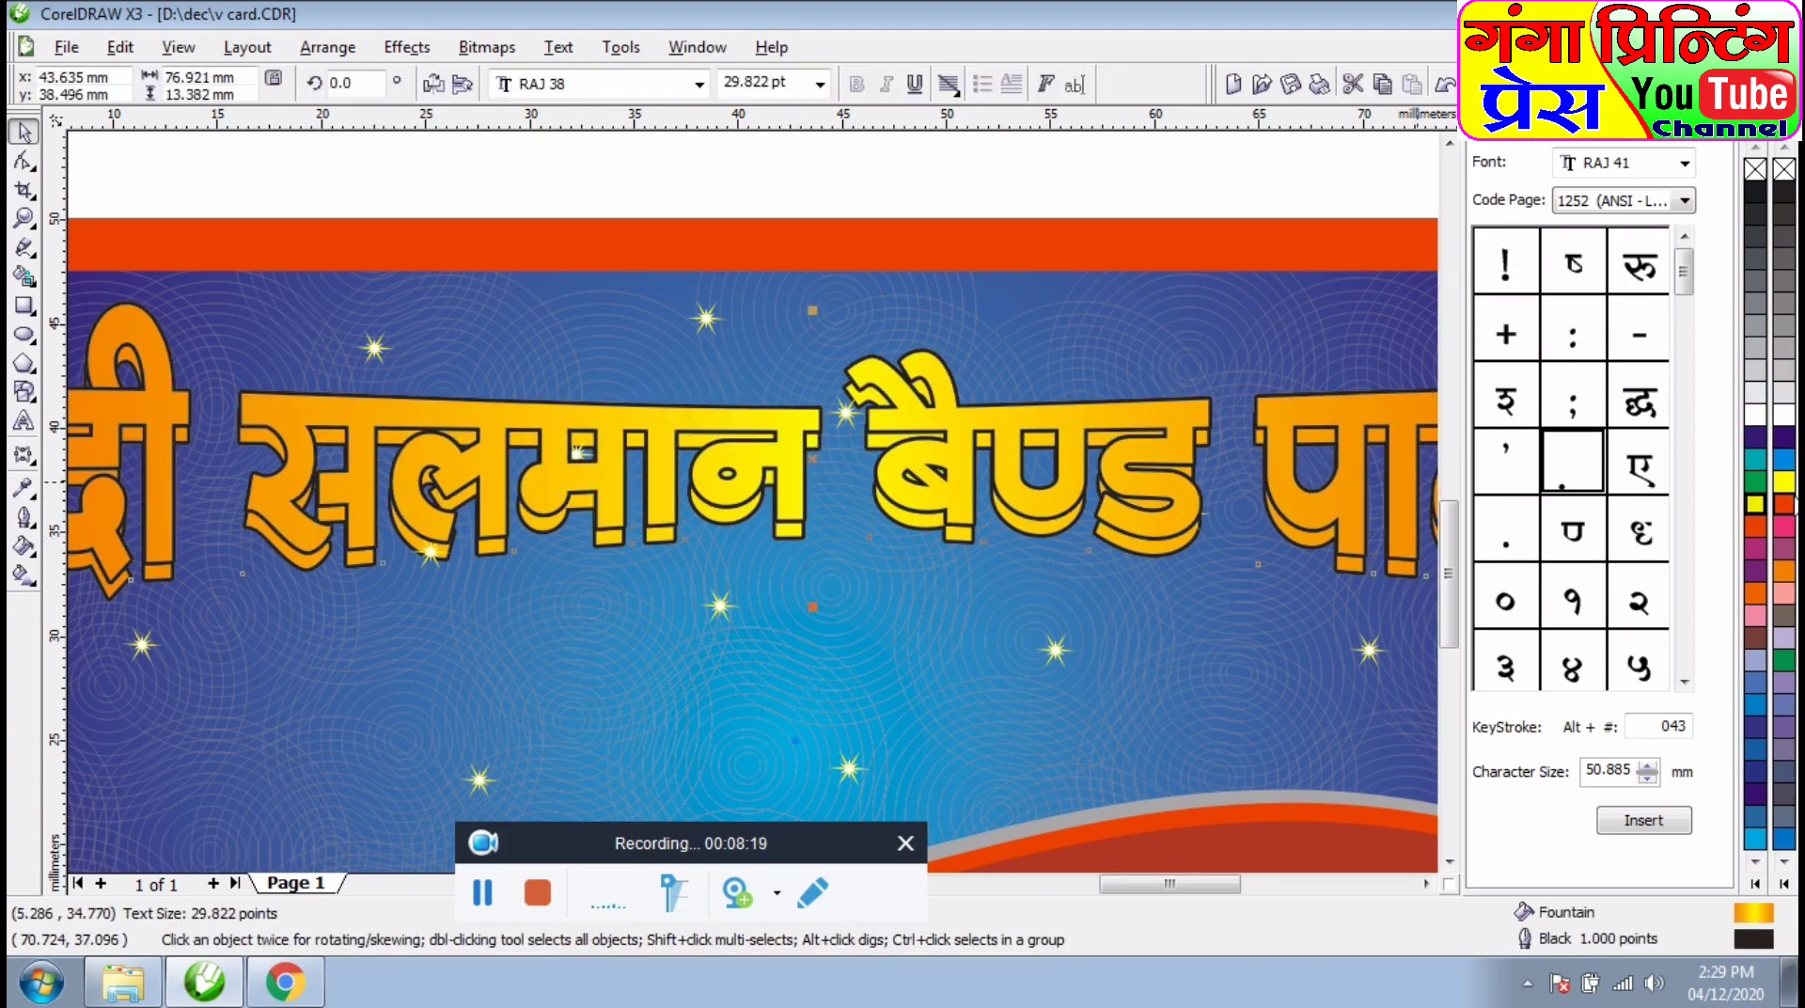
{"action": "right_click", "coordinate": [1786, 460]}
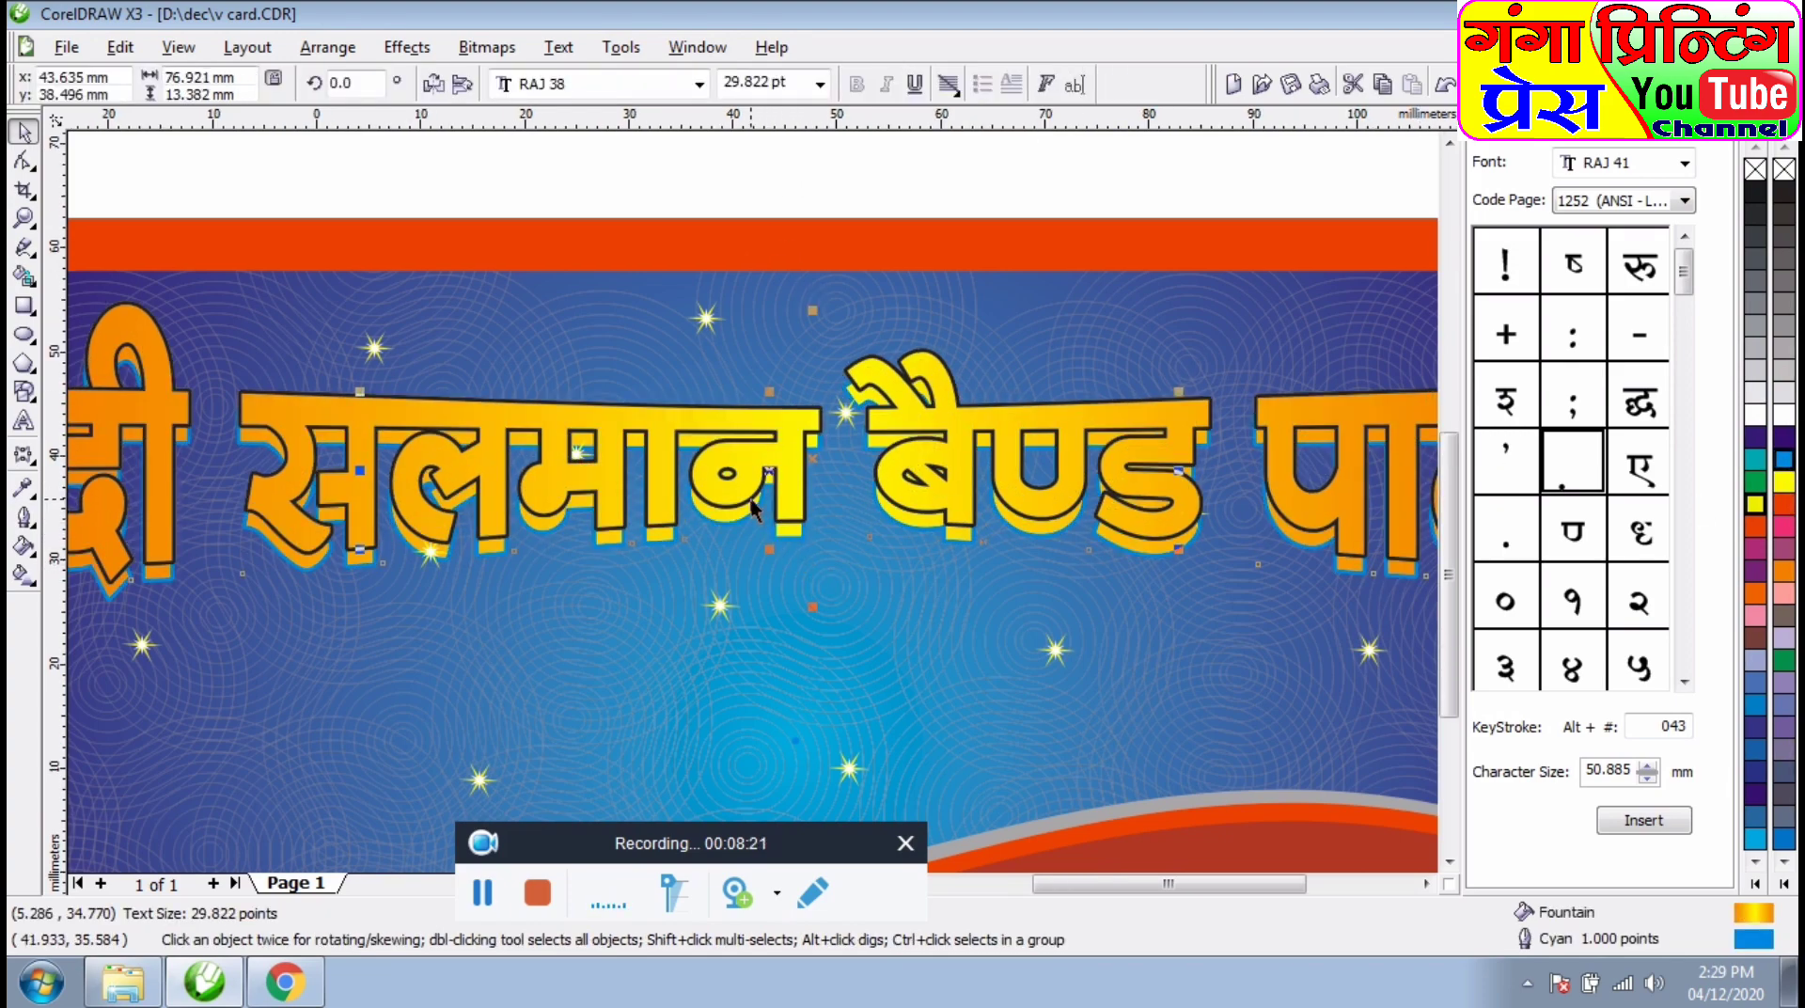
{"action": "scroll", "coordinate": [752, 505], "scroll_direction": "down", "scroll_amount": 1}
- Blend the cyan-outlined and black-outlined band name copies with 20 steps to form a shadow effect
{"action": "left_click", "coordinate": [24, 454]}
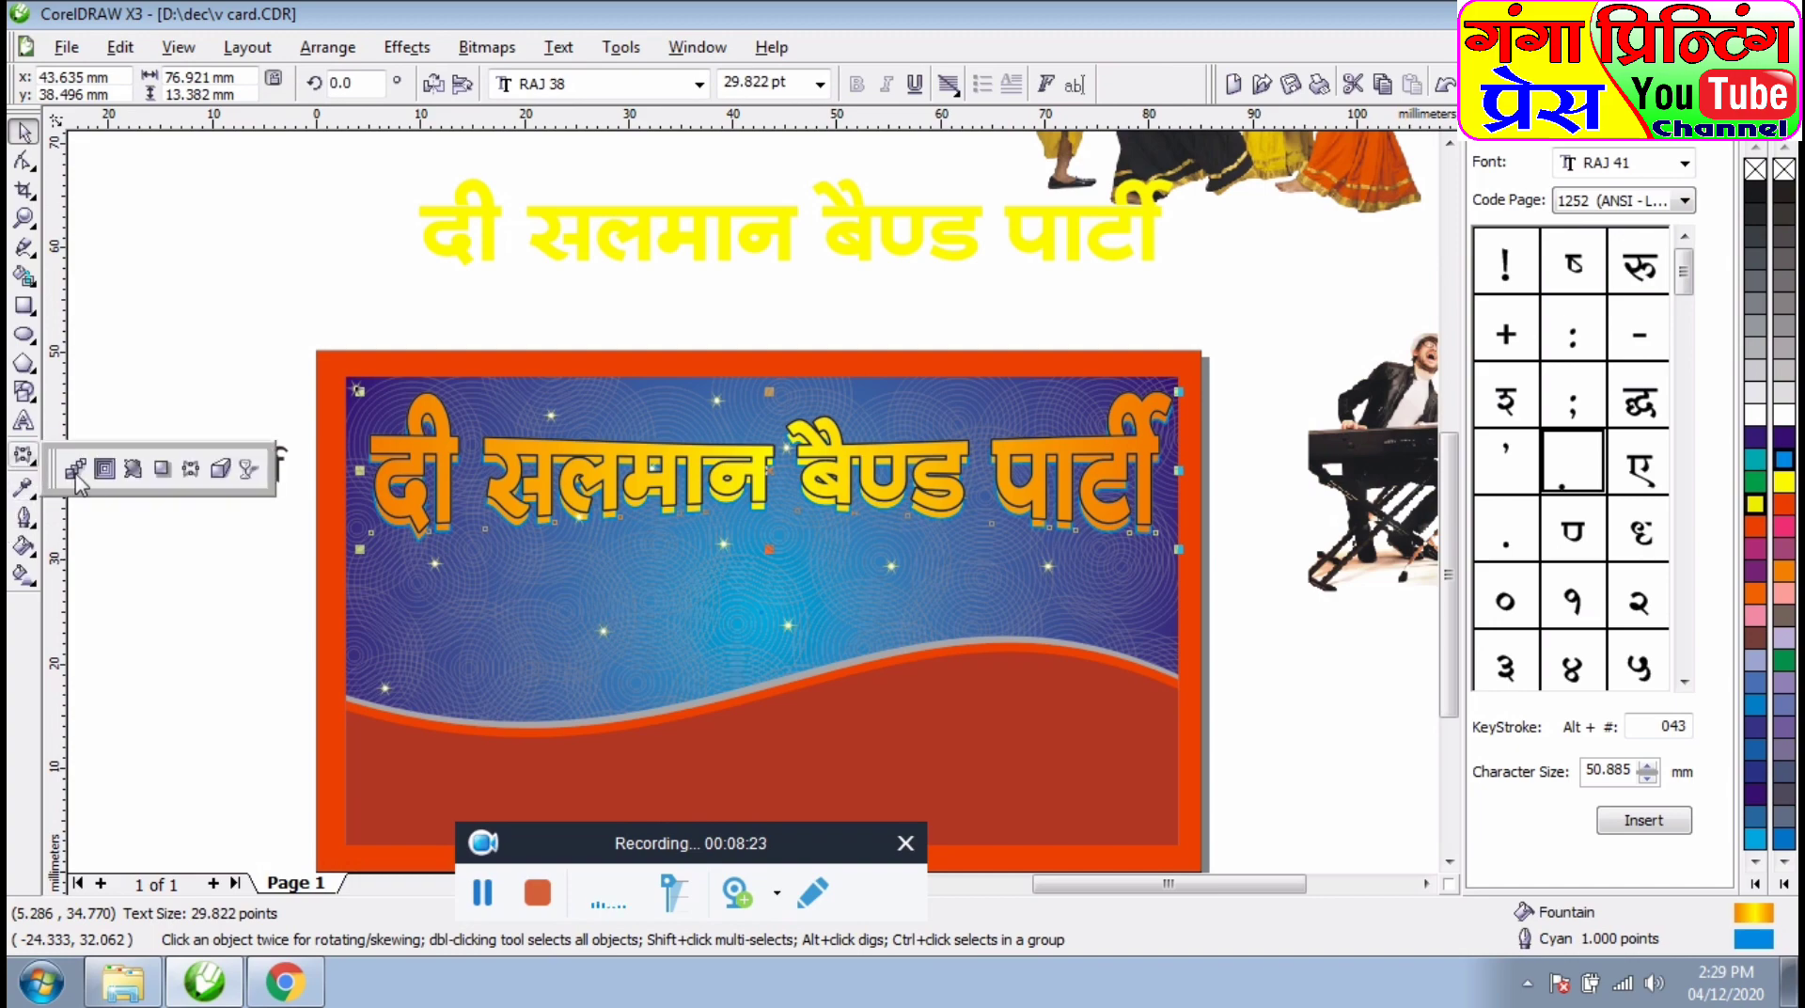
{"action": "left_click", "coordinate": [77, 465]}
{"action": "key", "text": "Escape"}
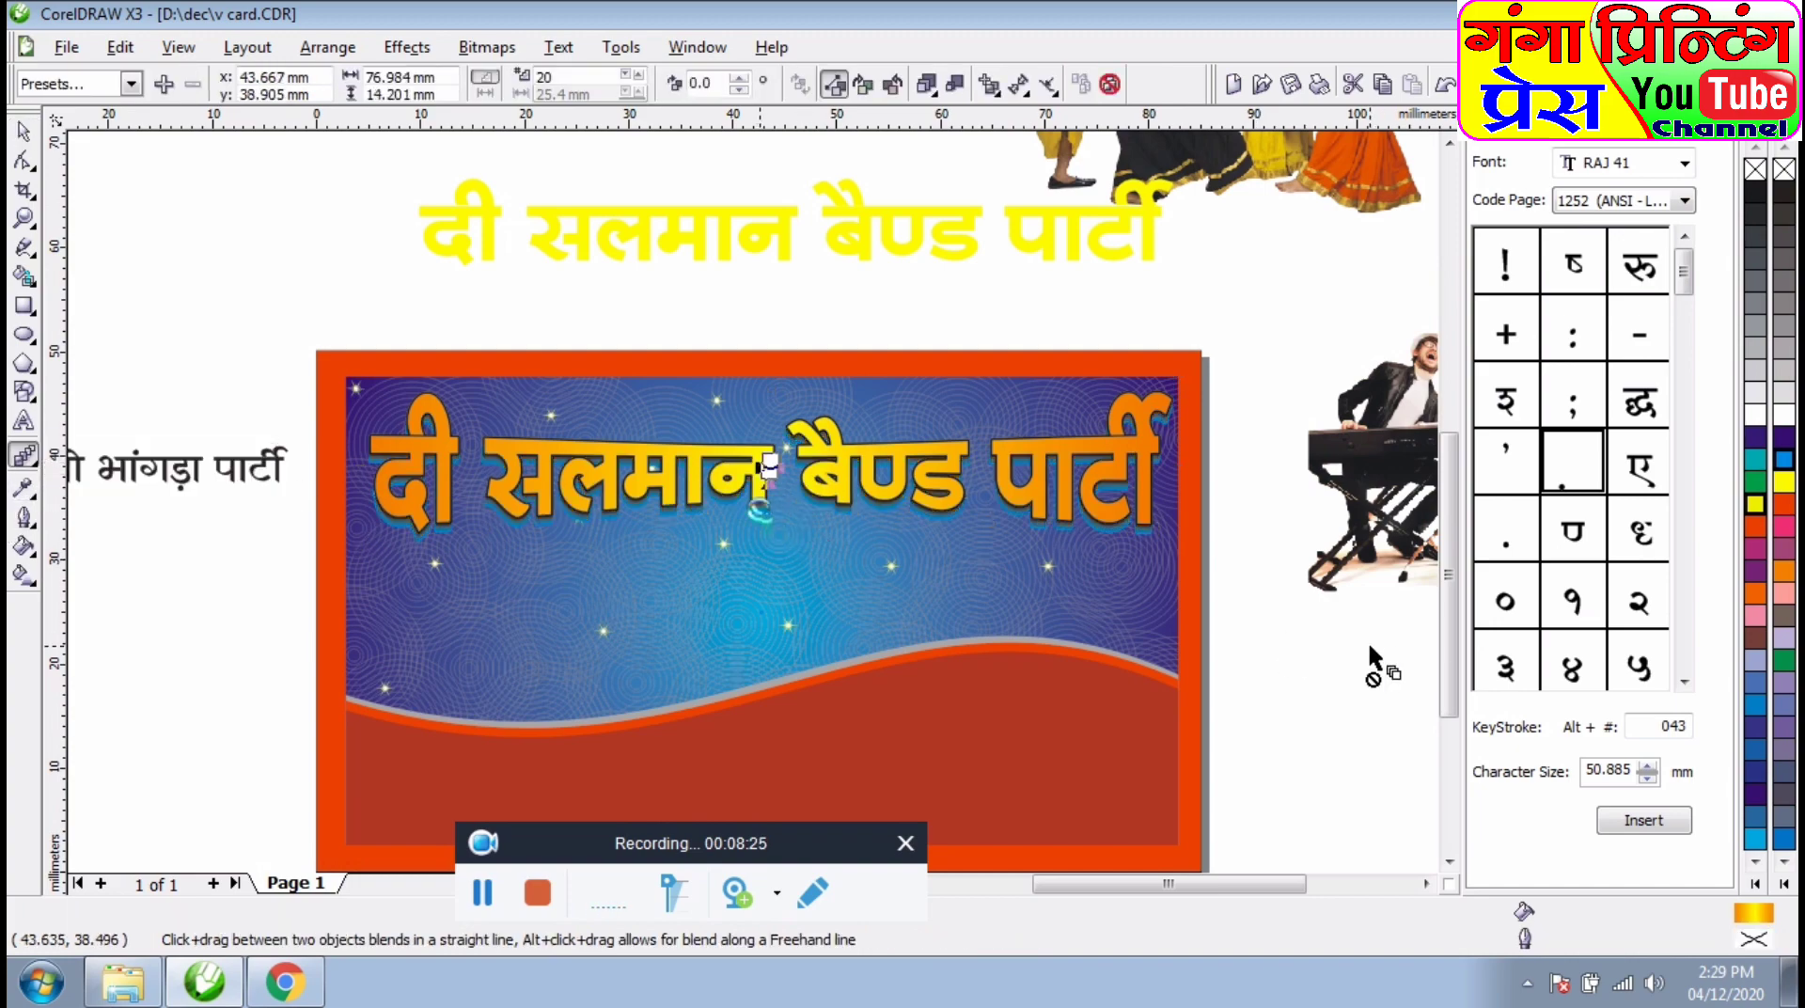
{"action": "scroll", "coordinate": [780, 504], "scroll_direction": "up", "scroll_amount": 2}
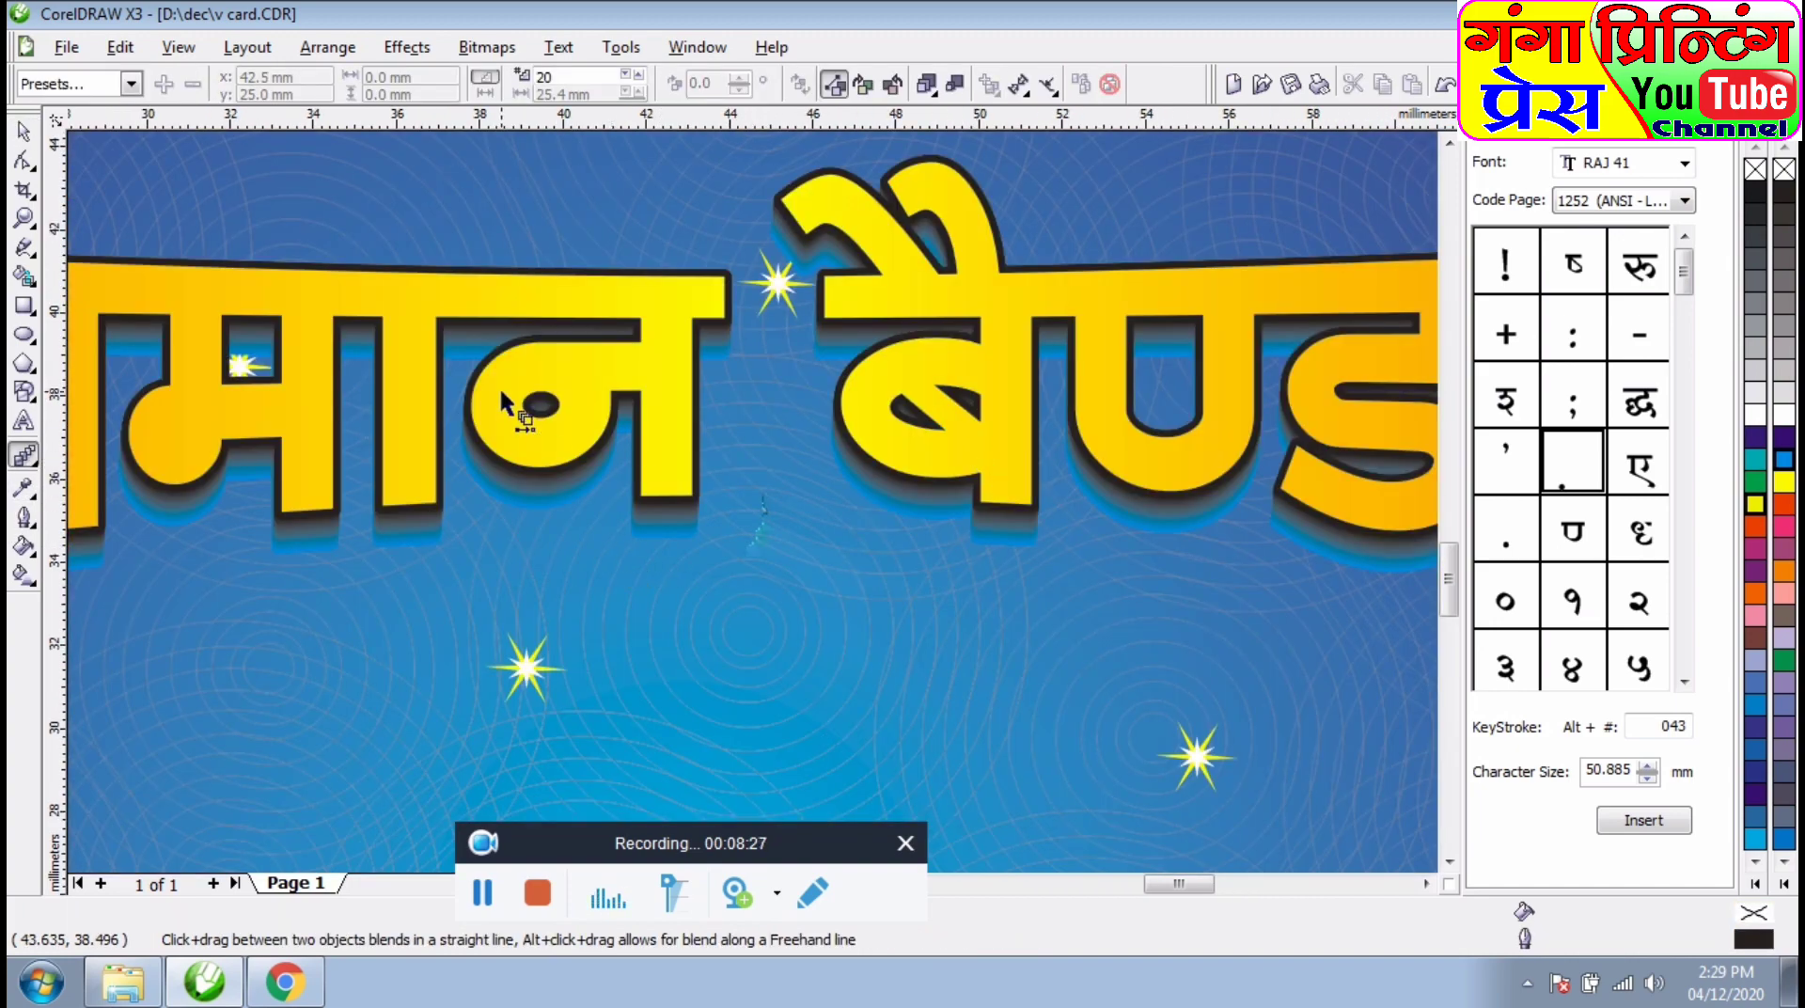
{"action": "scroll", "coordinate": [499, 387], "scroll_direction": "down", "scroll_amount": 2}
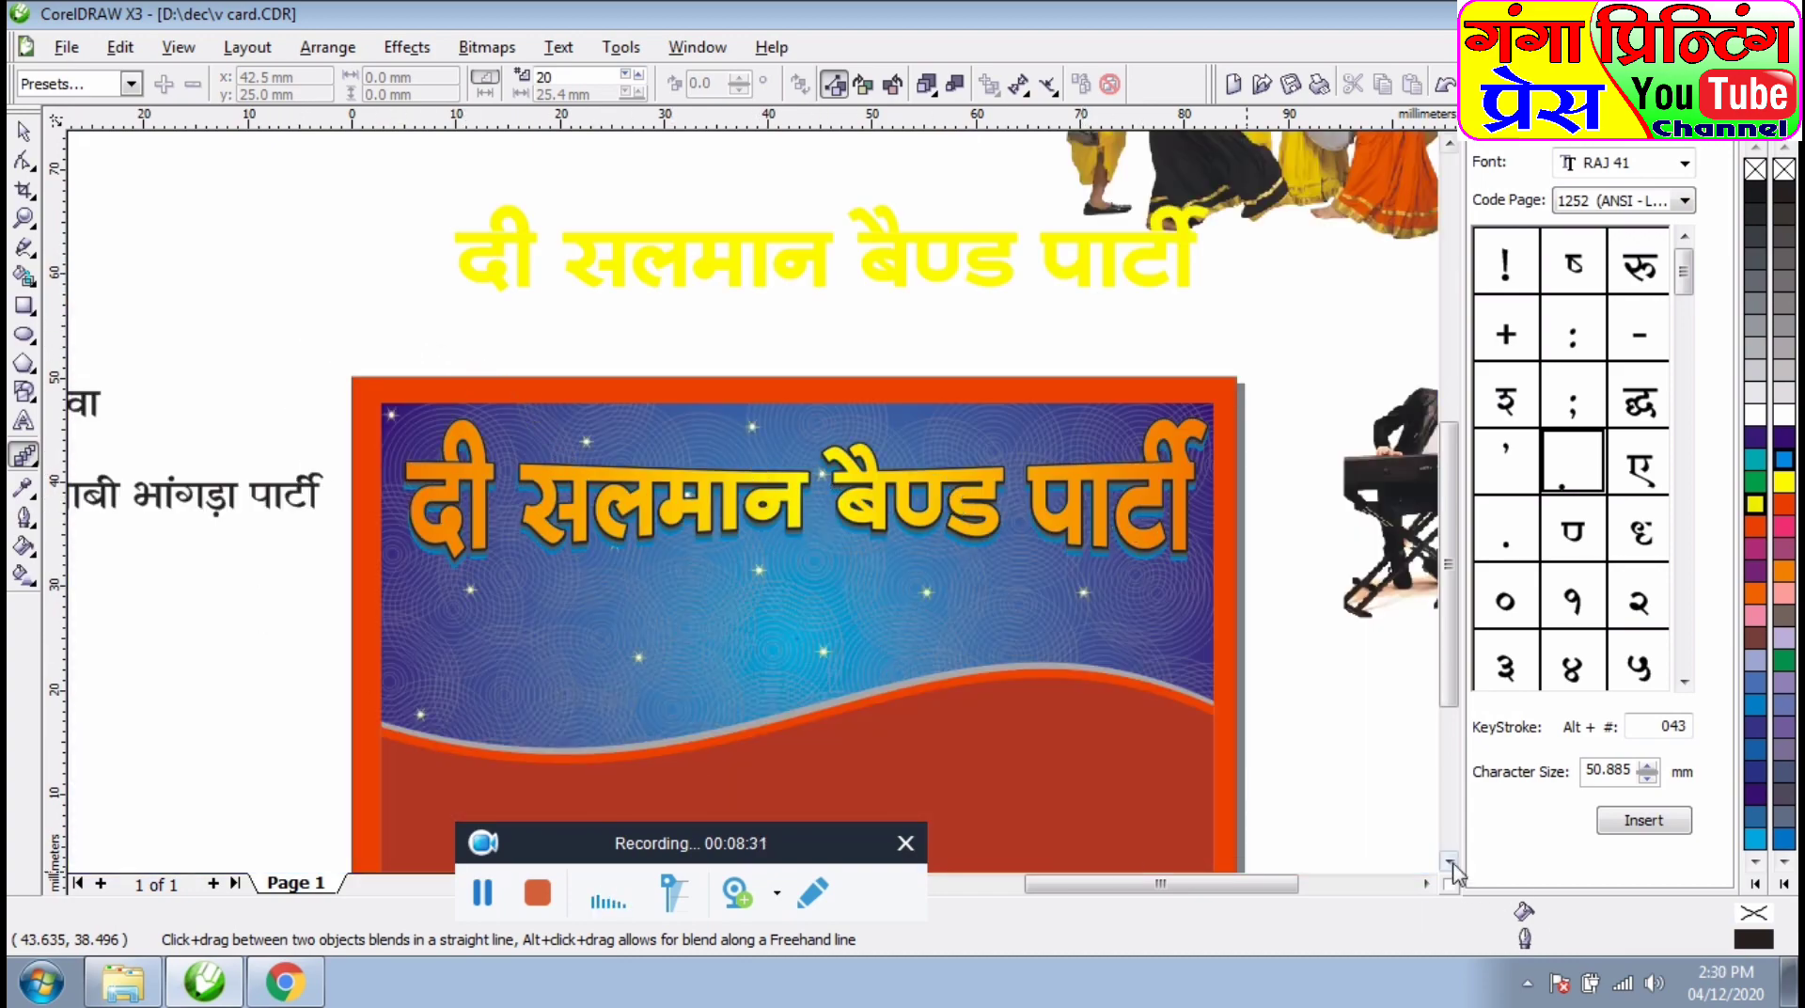
- Move the front, black-outlined band name copy up about 1.3 mm
{"action": "scroll", "coordinate": [752, 498], "scroll_direction": "down", "scroll_amount": 2}
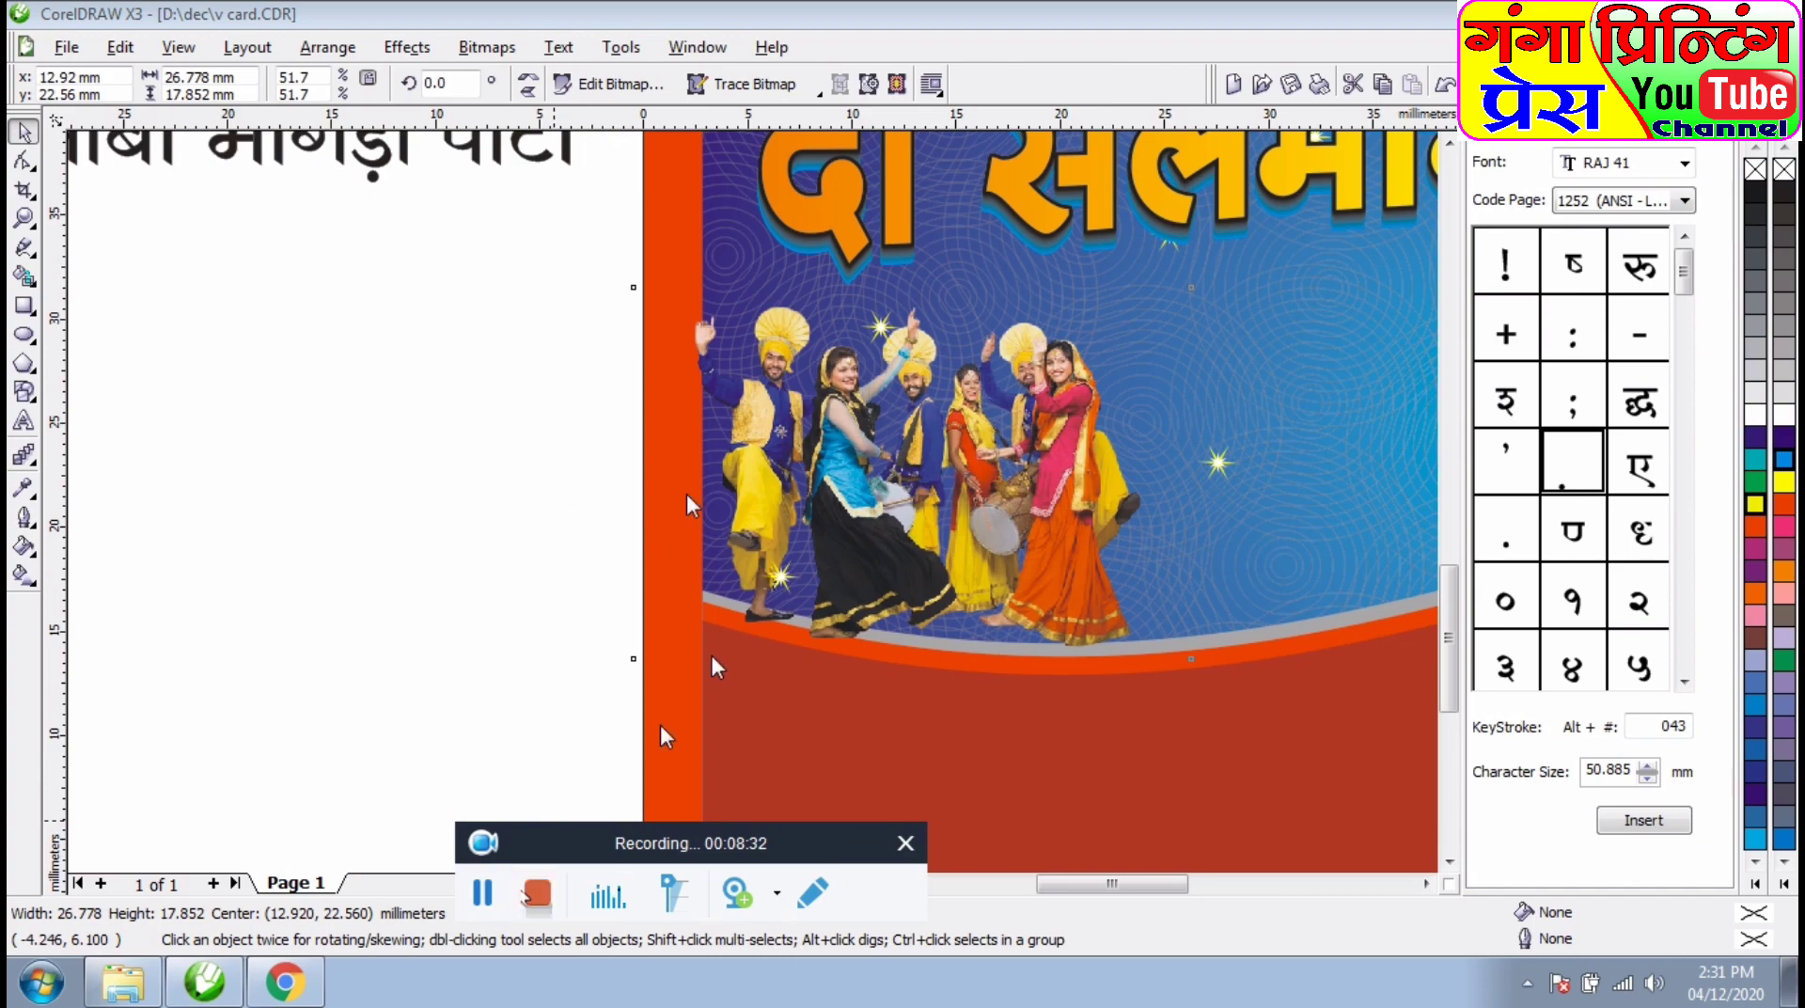
{"action": "left_click", "coordinate": [1424, 884]}
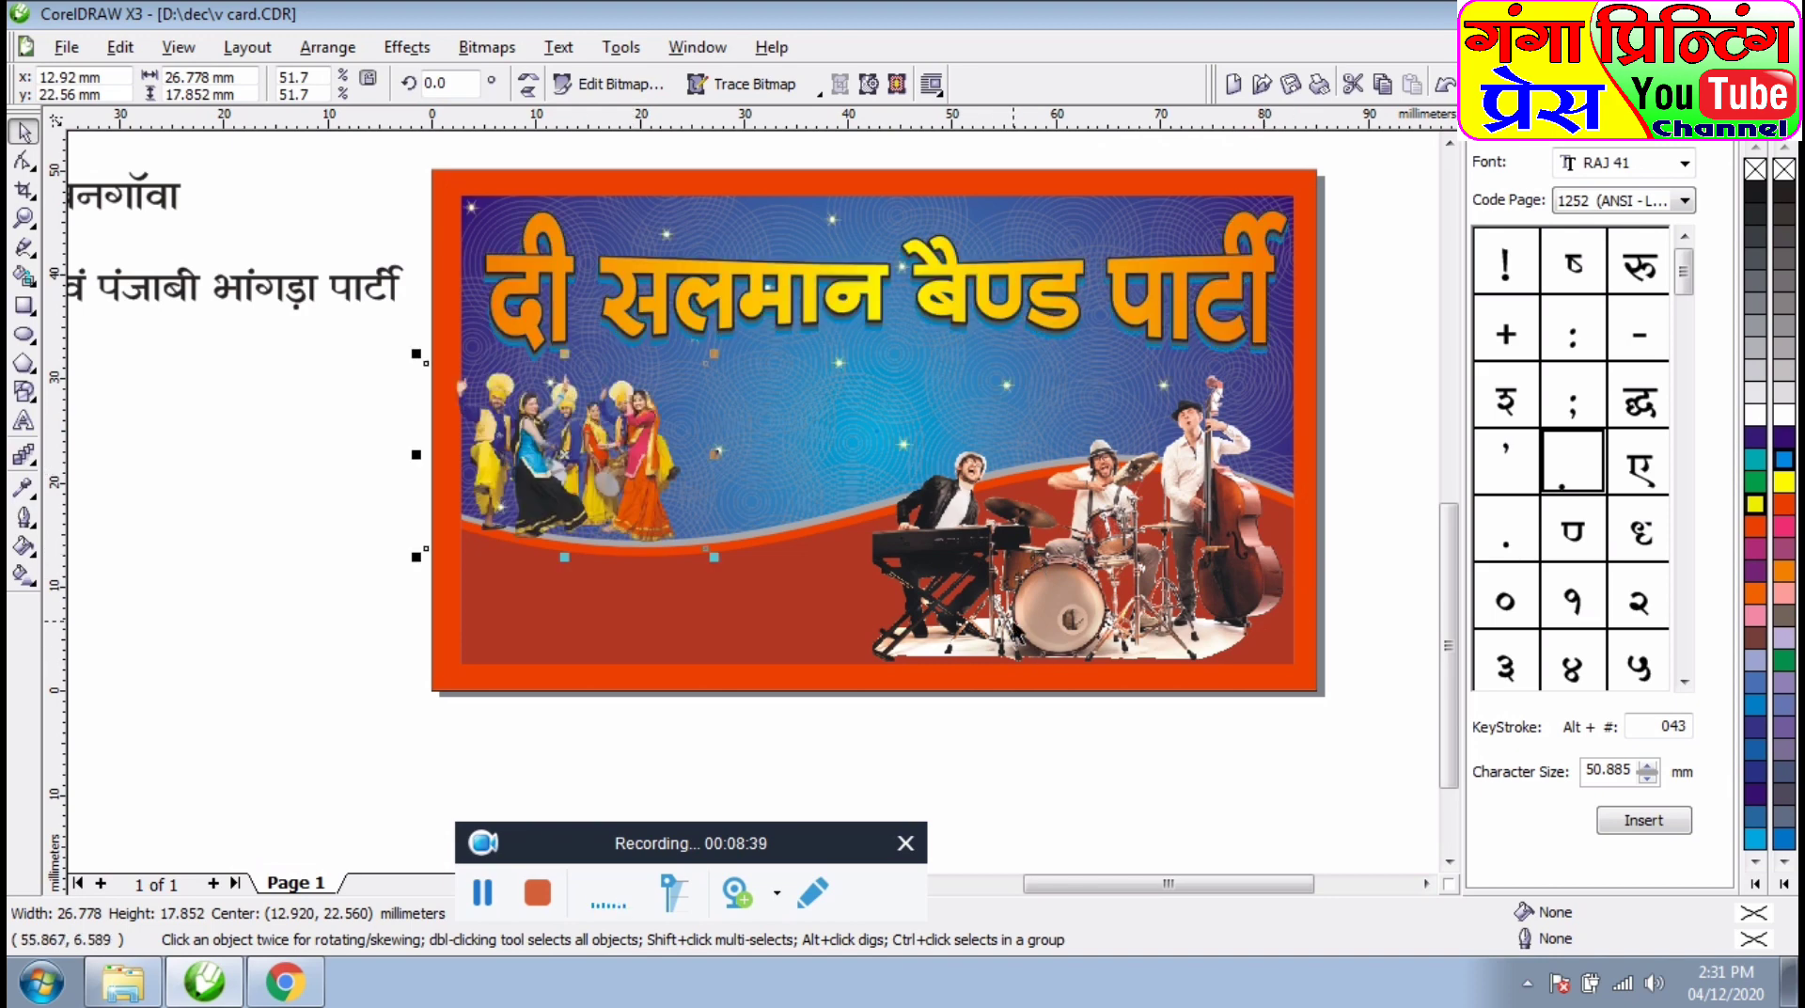
{"action": "left_click", "coordinate": [327, 549]}
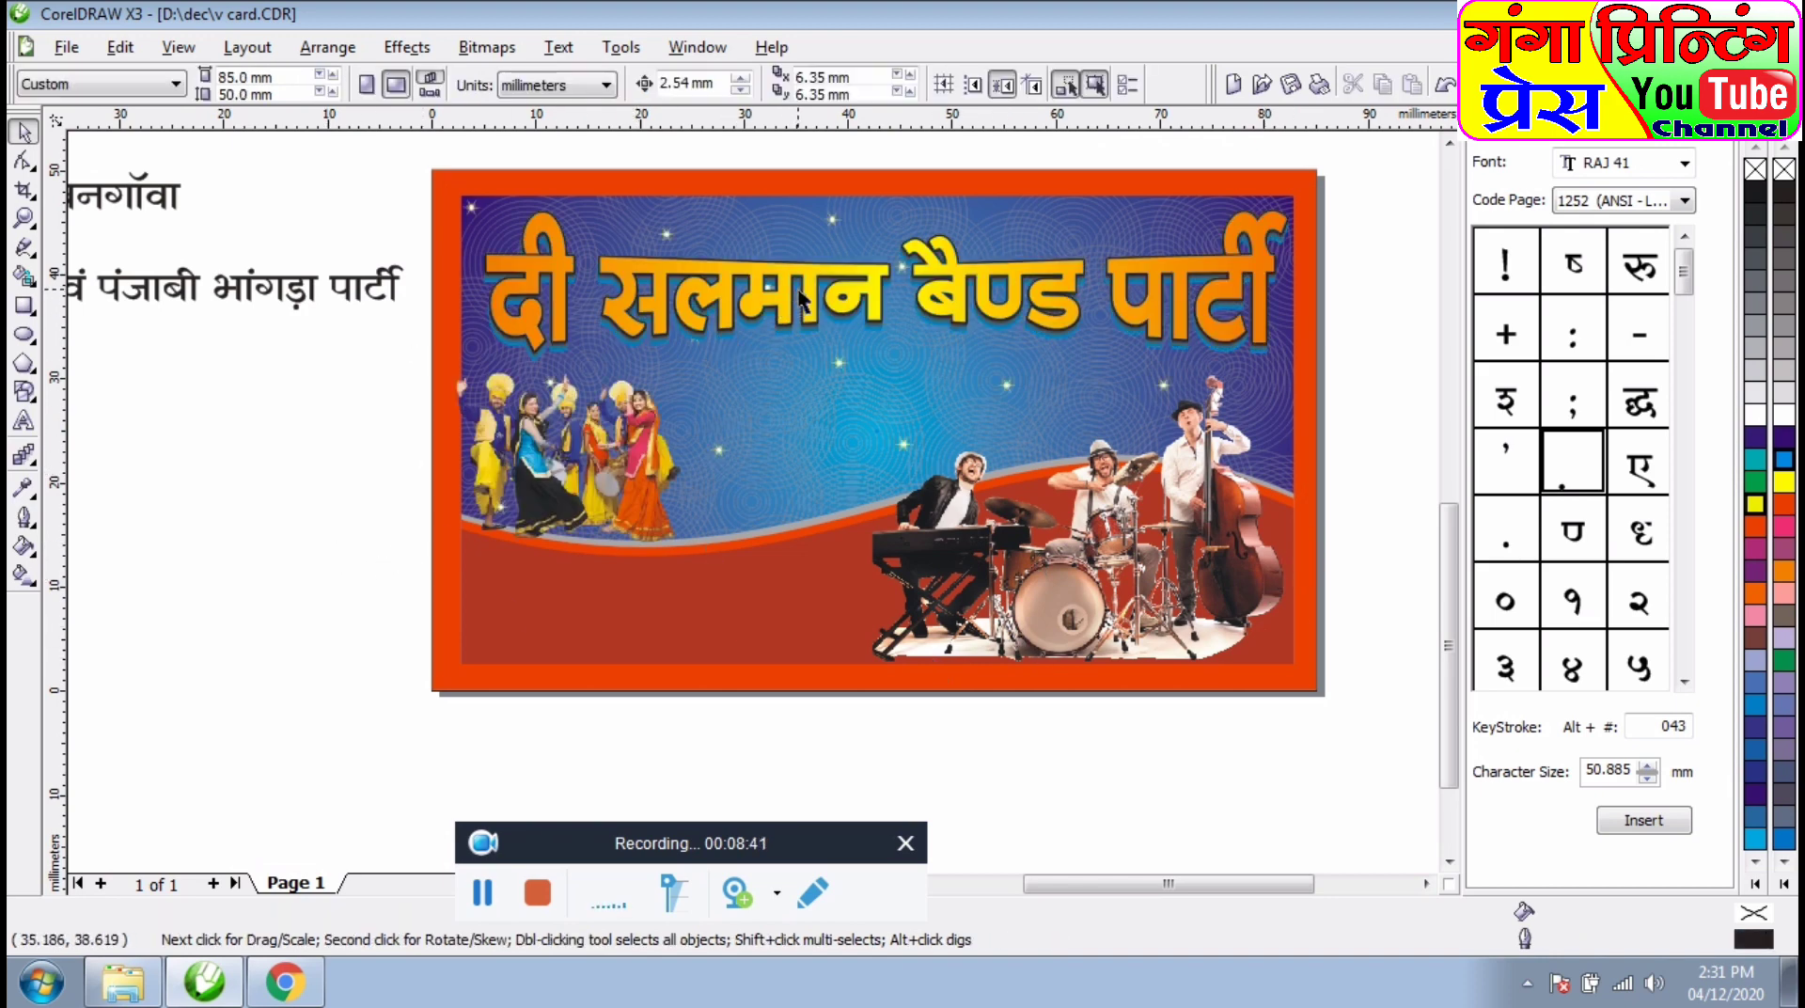
{"action": "left_click", "coordinate": [528, 271]}
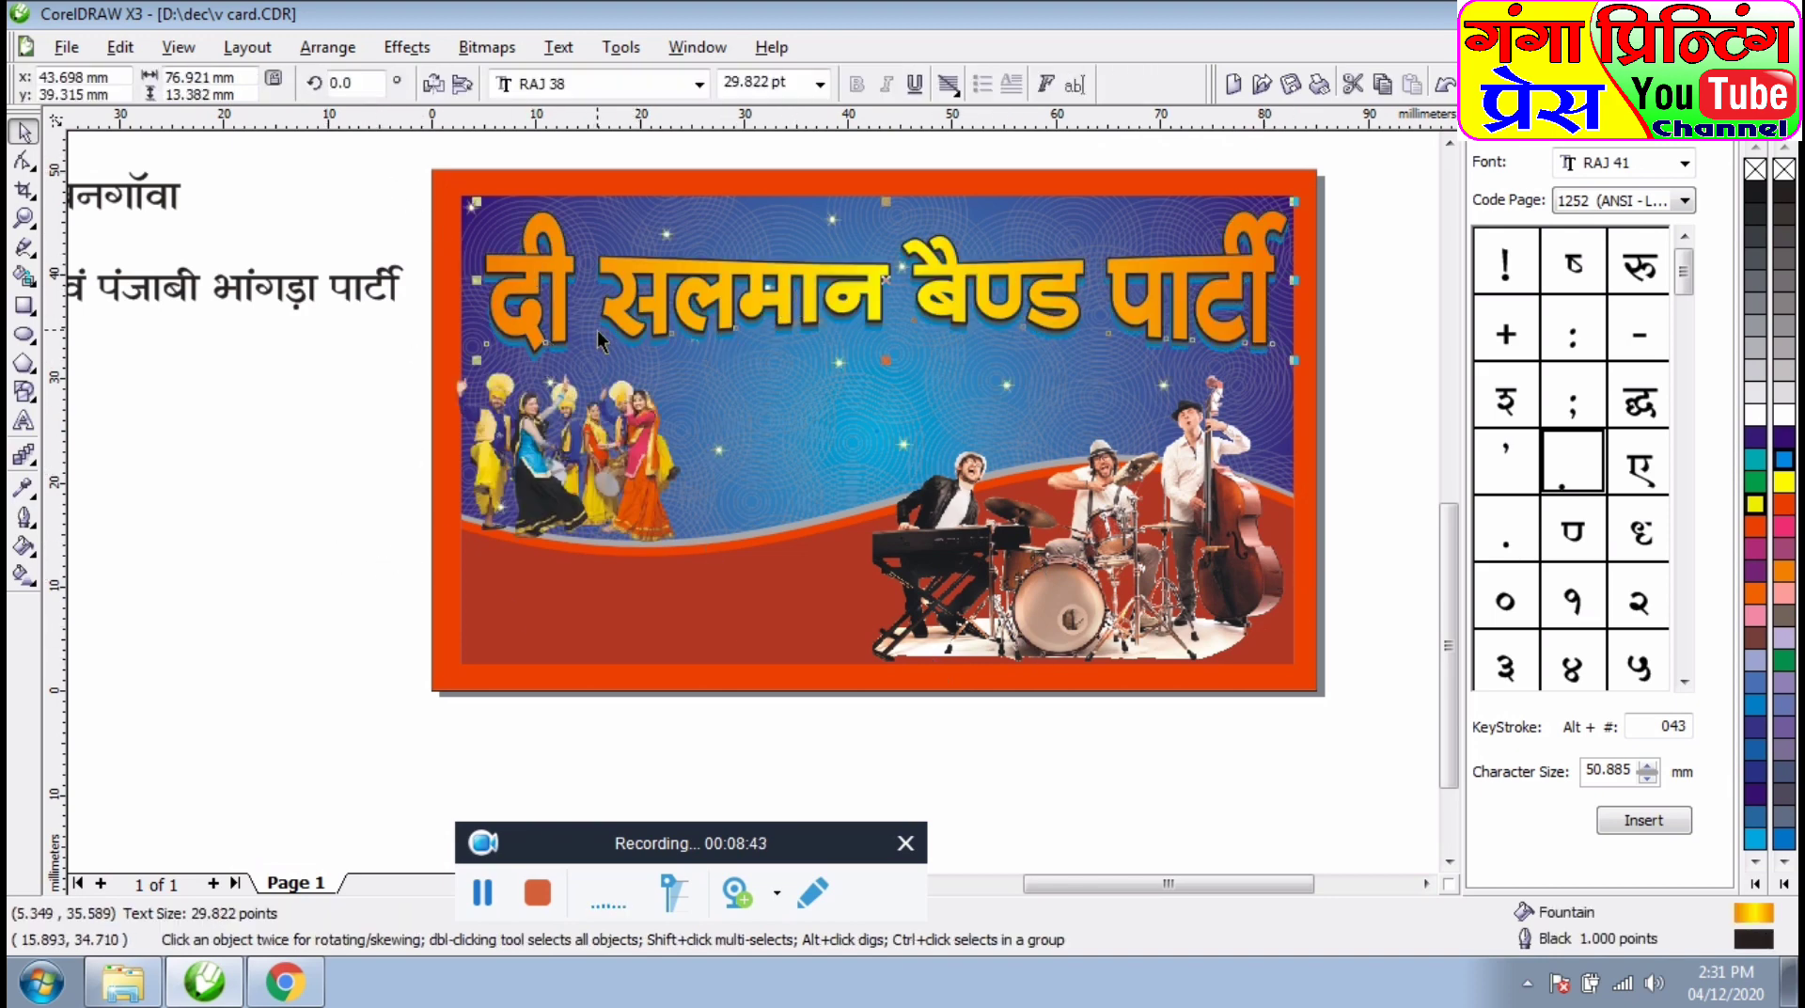
{"action": "key", "text": "Up"}
{"action": "key", "text": "Up"}
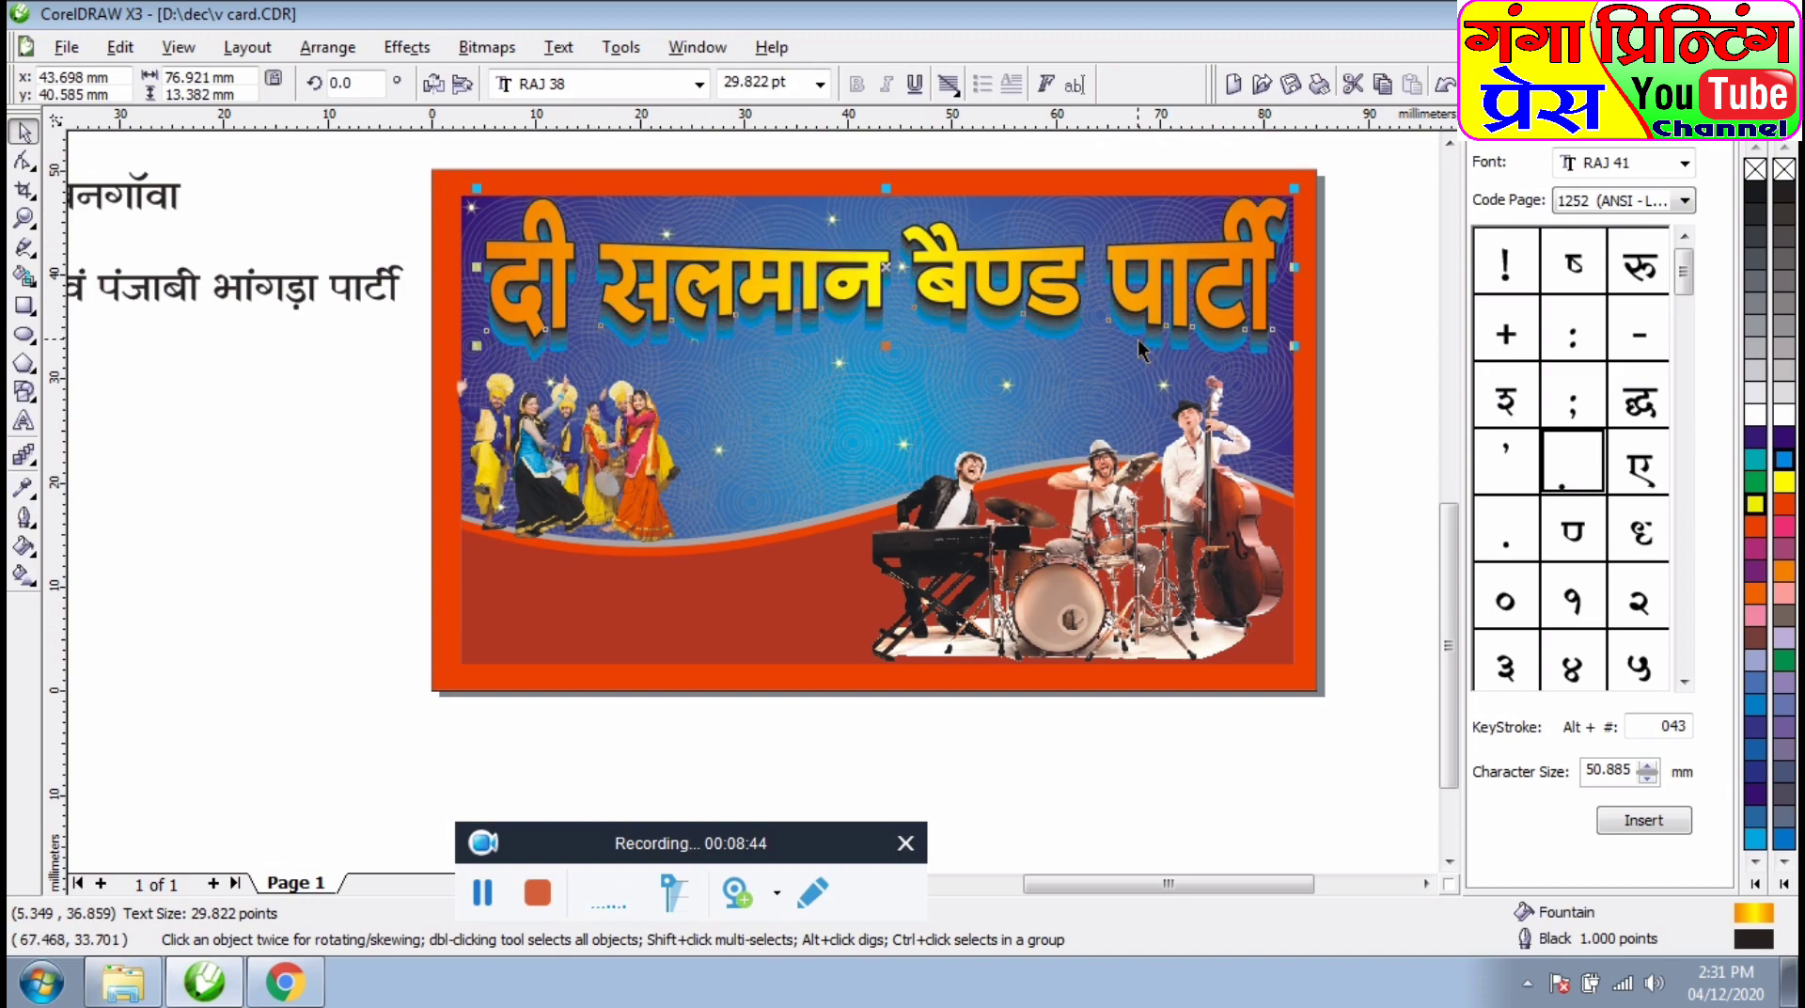
- Move the rear, cyan-outlined band name copy up about 1.3 mm to tighten the shadow behind the letters
{"action": "scroll", "coordinate": [1408, 355], "scroll_direction": "up", "scroll_amount": 5}
{"action": "left_click", "coordinate": [1451, 863]}
{"action": "scroll", "coordinate": [642, 484], "scroll_direction": "up", "scroll_amount": 3}
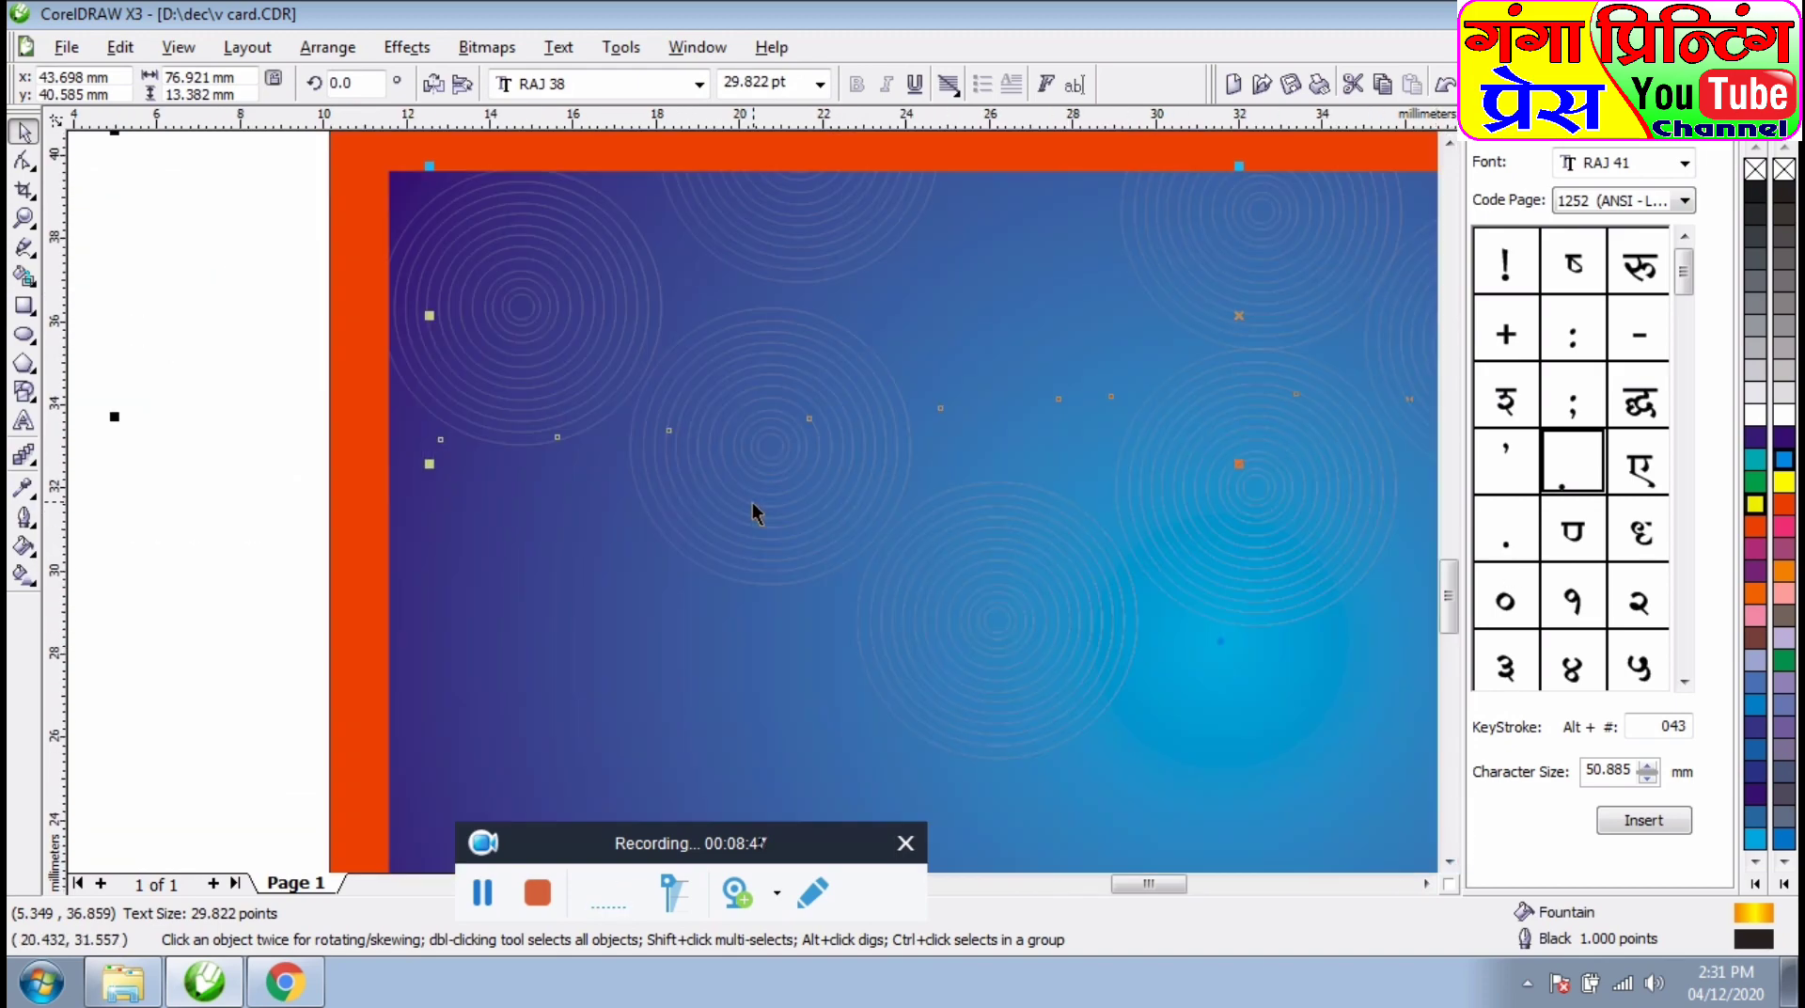
{"action": "left_click", "coordinate": [674, 385]}
{"action": "key", "text": "Up"}
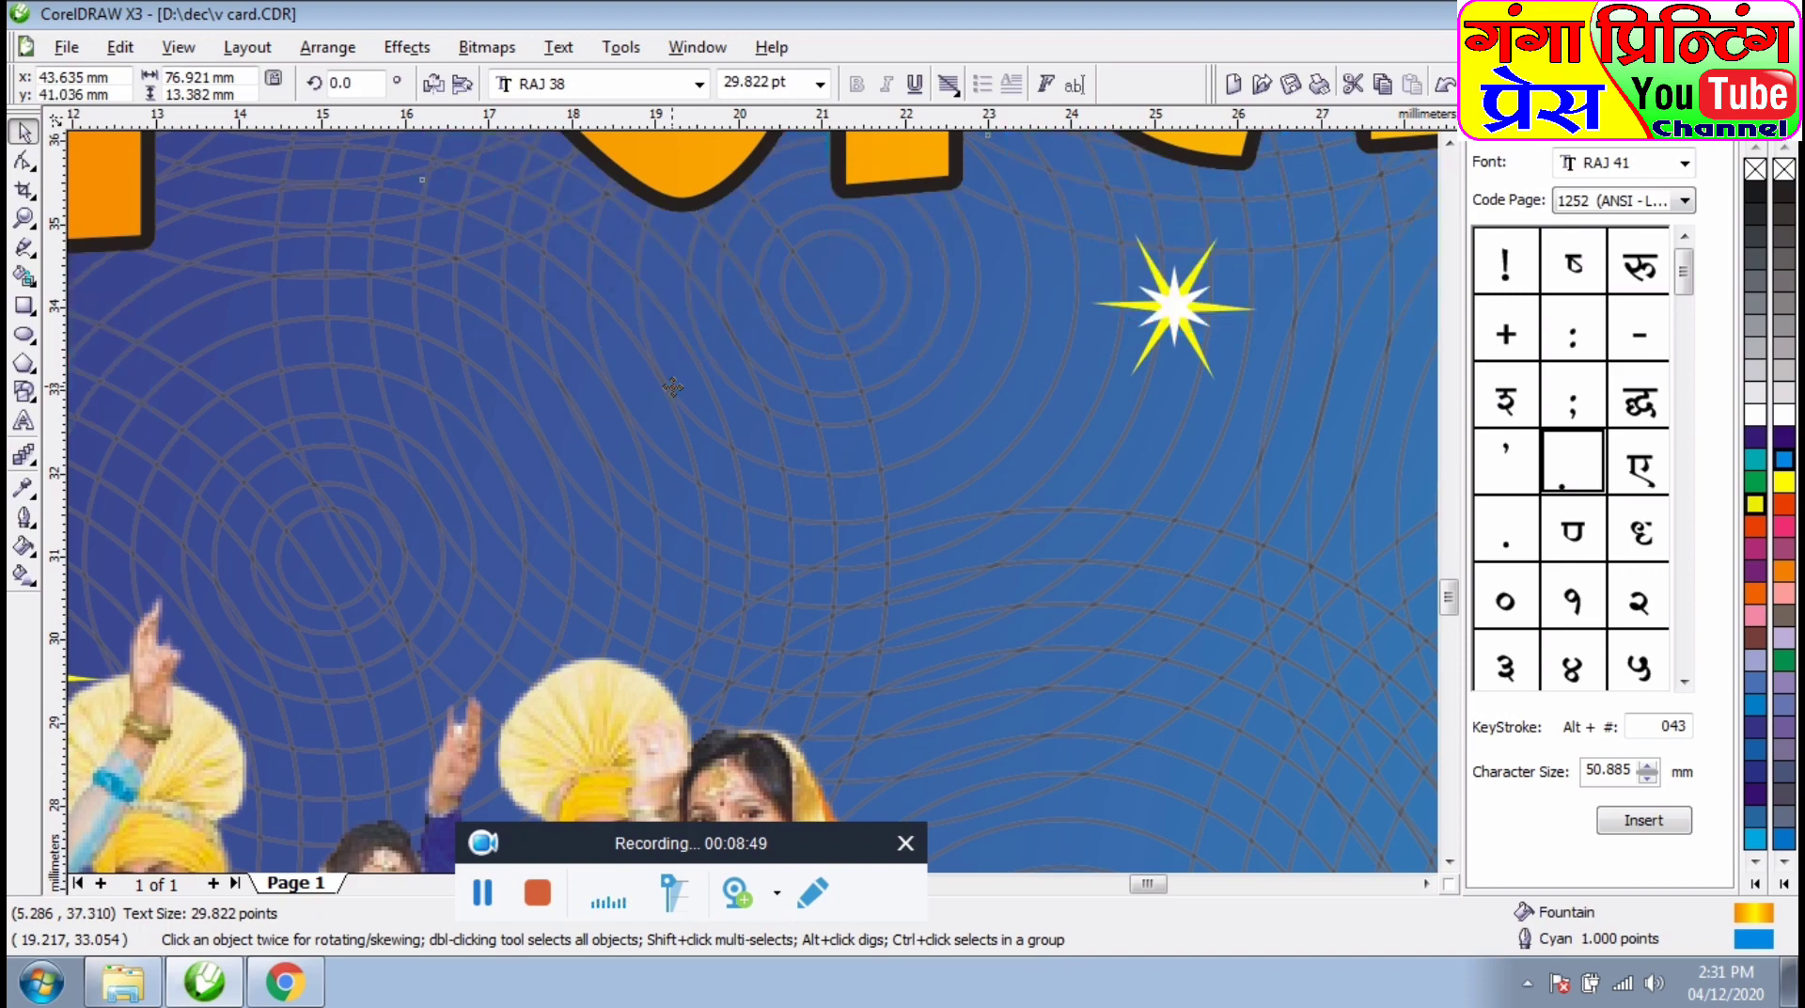
{"action": "scroll", "coordinate": [668, 391], "scroll_direction": "down", "scroll_amount": 5}
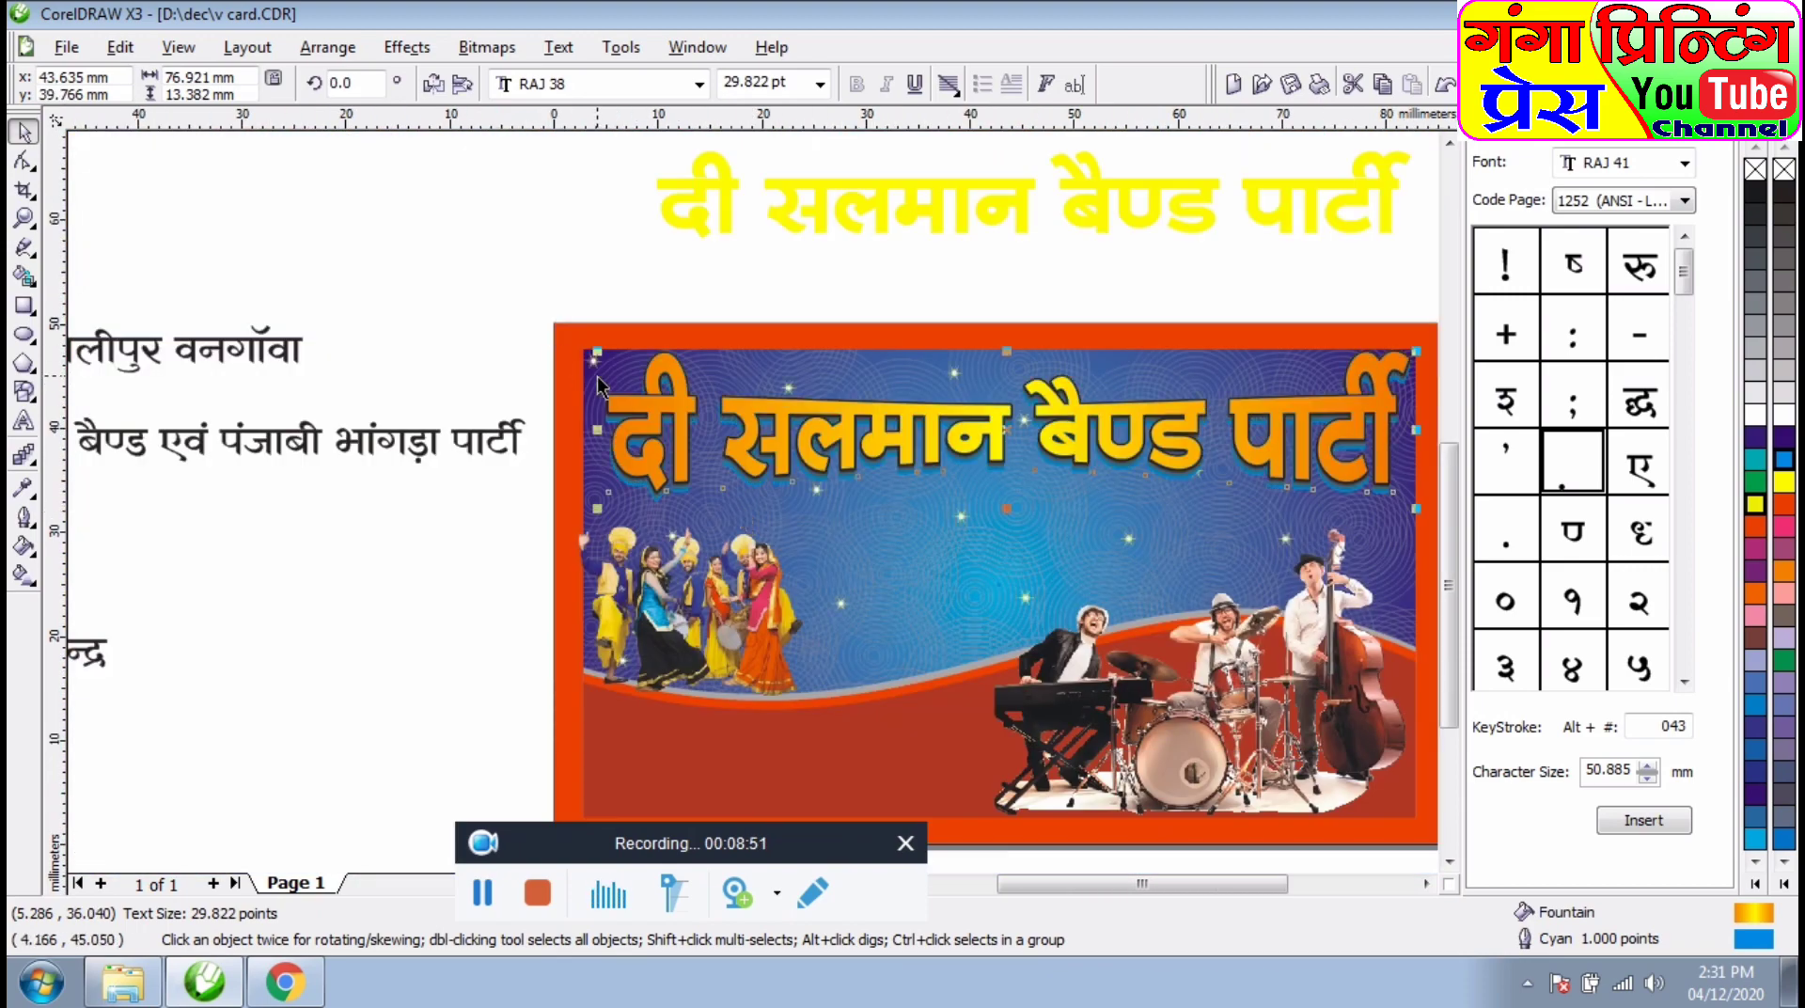
{"action": "scroll", "coordinate": [649, 475], "scroll_direction": "up", "scroll_amount": 4}
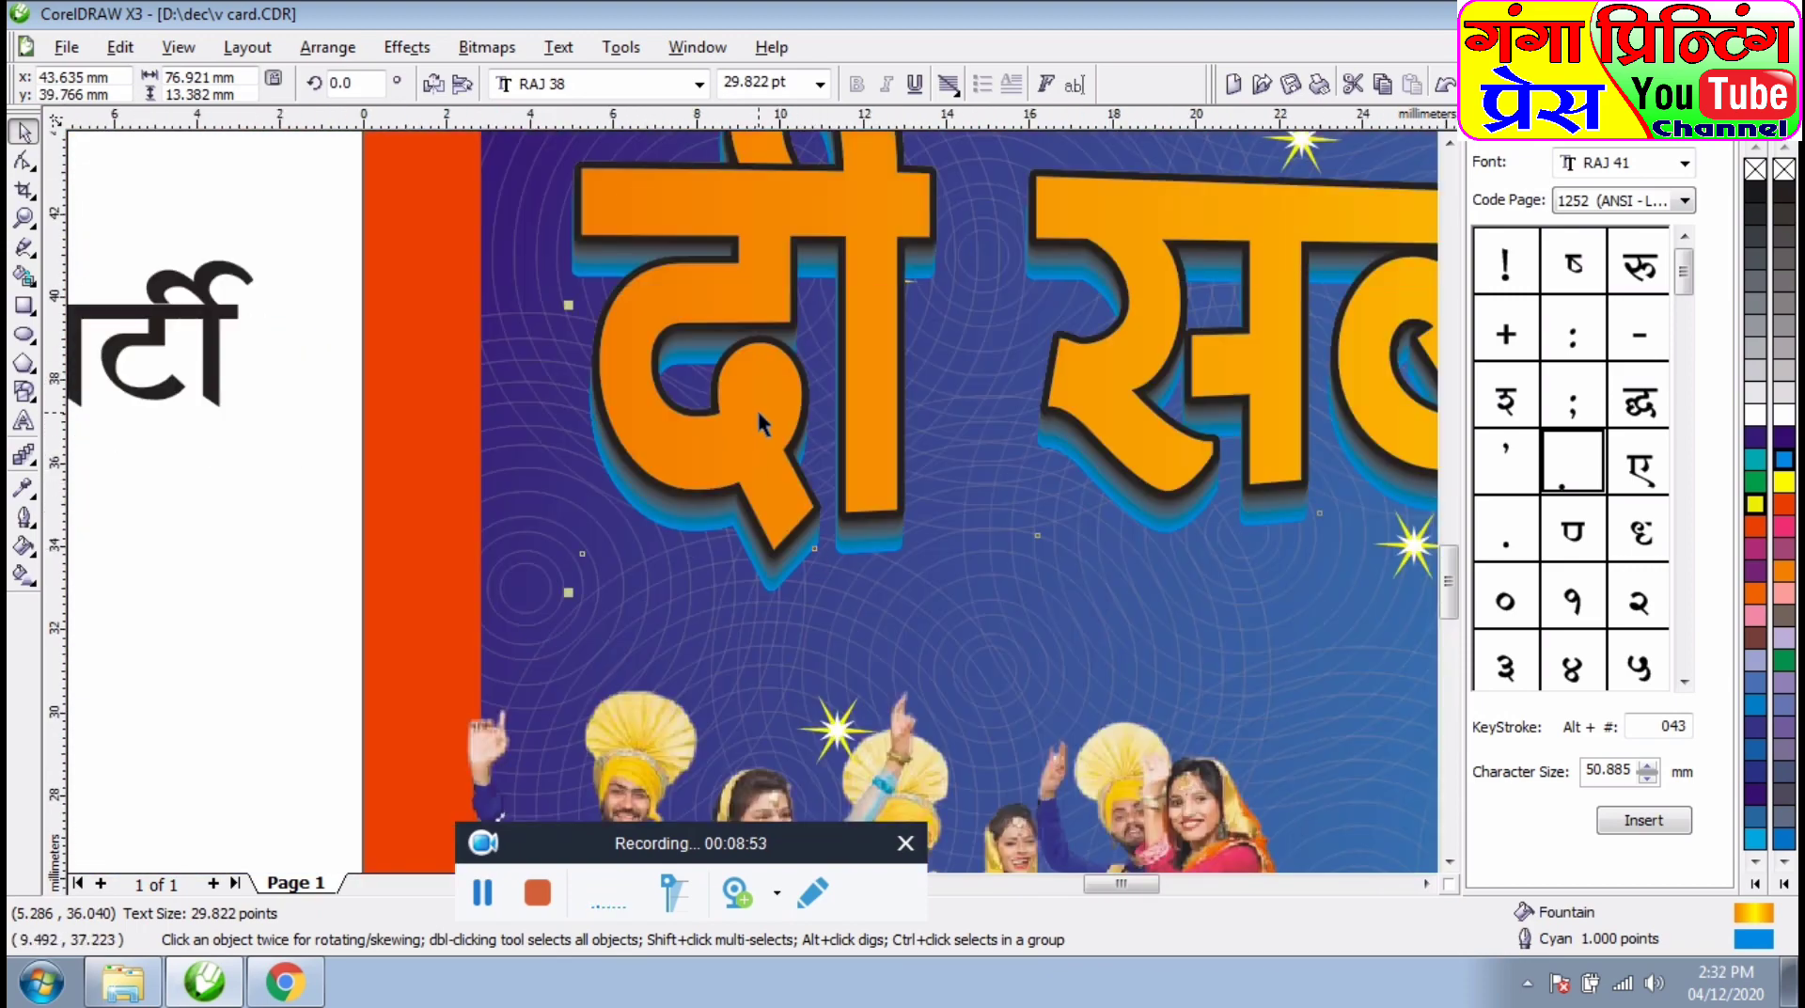
{"action": "left_click", "coordinate": [311, 544]}
{"action": "scroll", "coordinate": [758, 560], "scroll_direction": "down", "scroll_amount": 2}
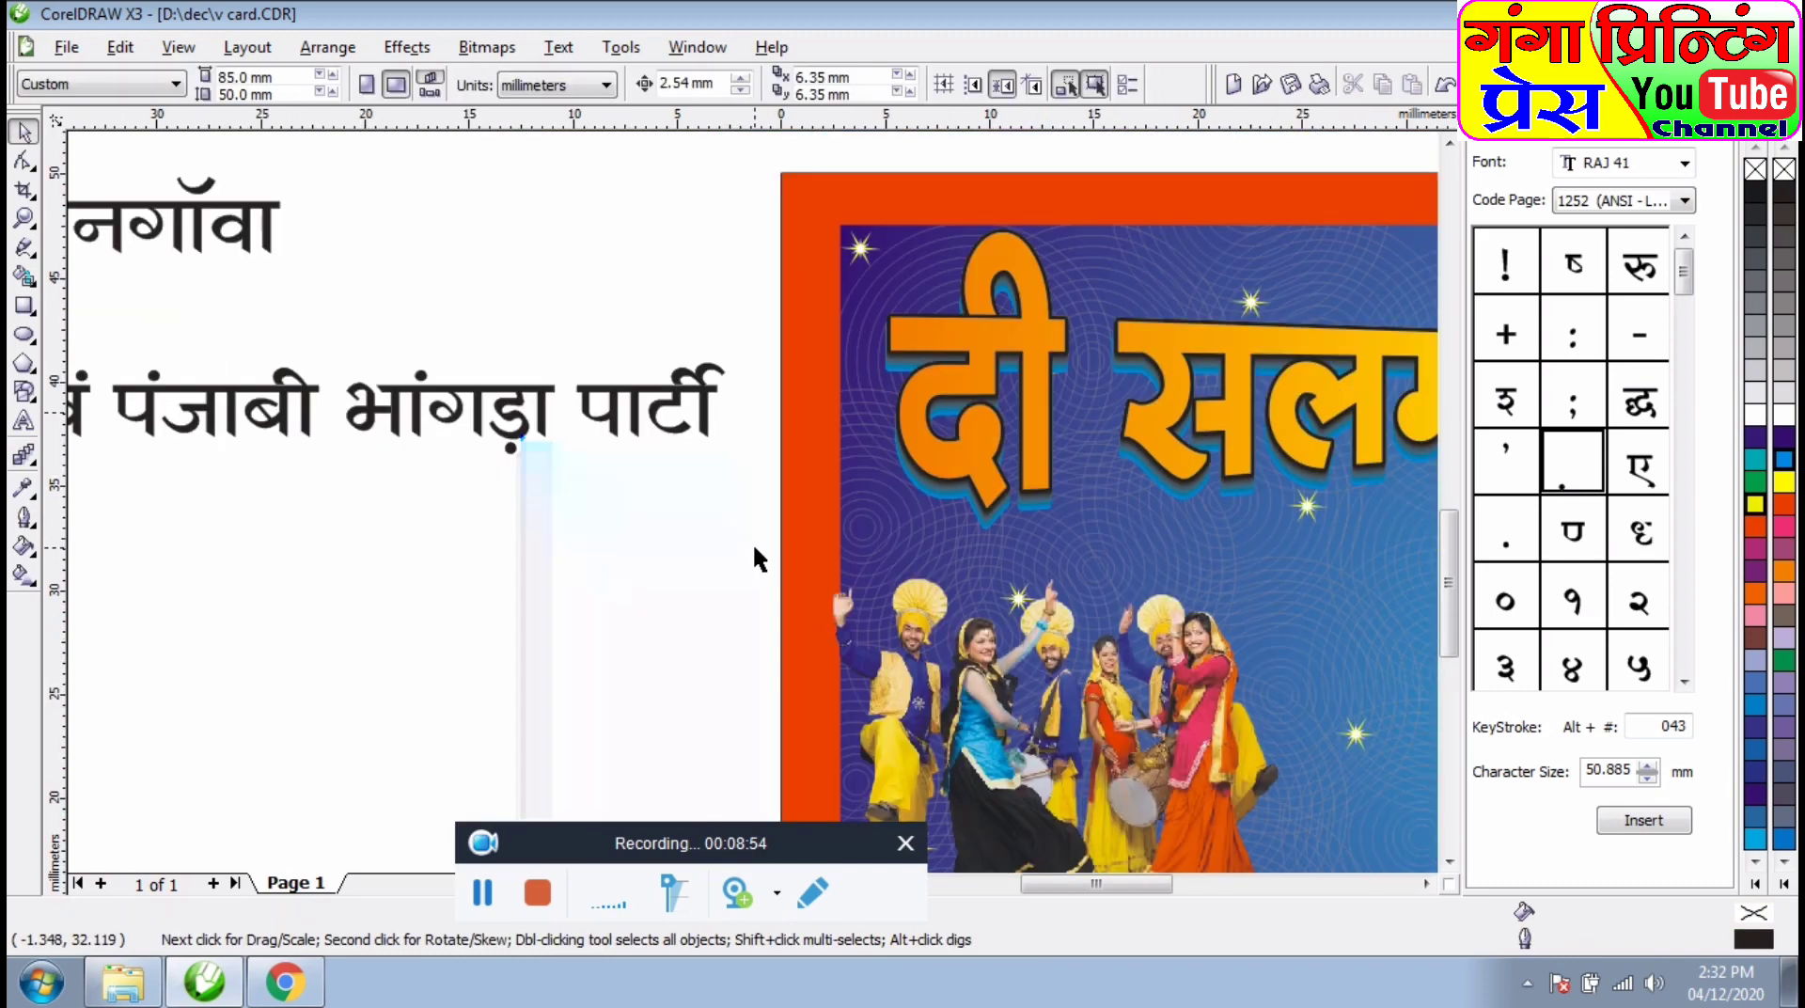
- Shrink the blended band name proportionally to about 72 mm wide
{"action": "left_click", "coordinate": [1386, 887]}
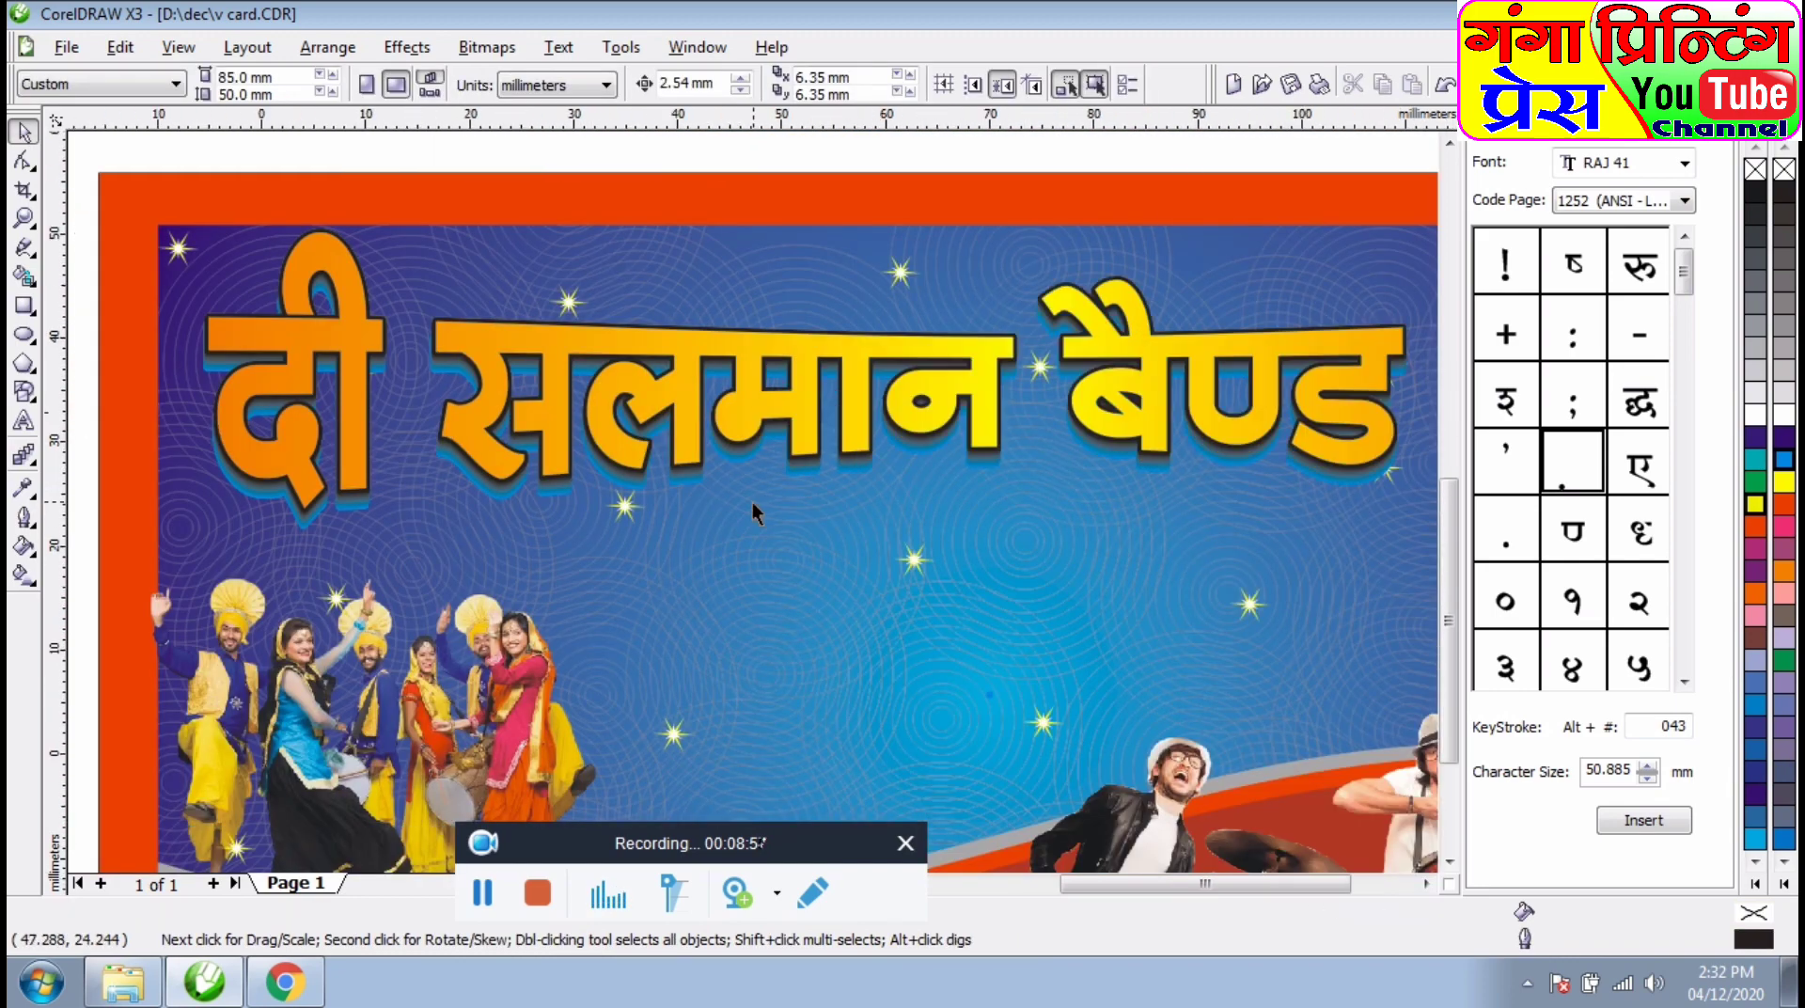
{"action": "scroll", "coordinate": [753, 500], "scroll_direction": "down", "scroll_amount": 1}
{"action": "left_click", "coordinate": [1102, 312]}
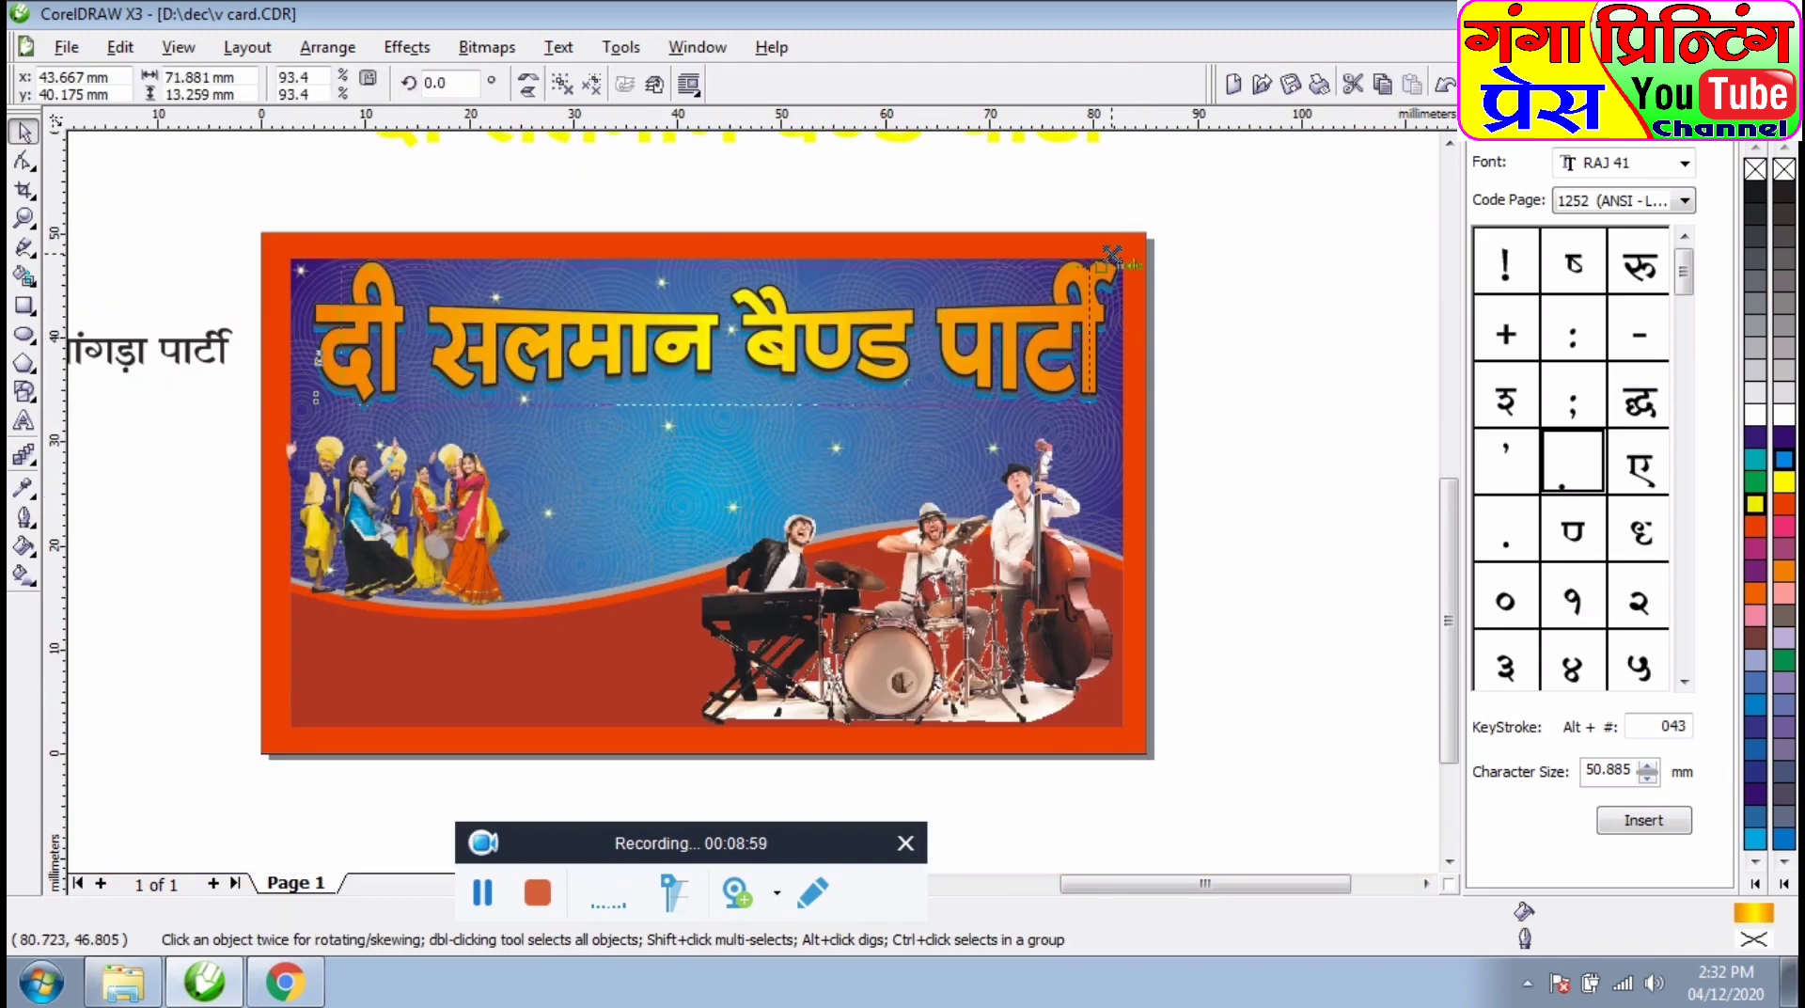
{"action": "left_click_drag", "start_coordinate": [1127, 247], "coordinate": [1101, 252]}
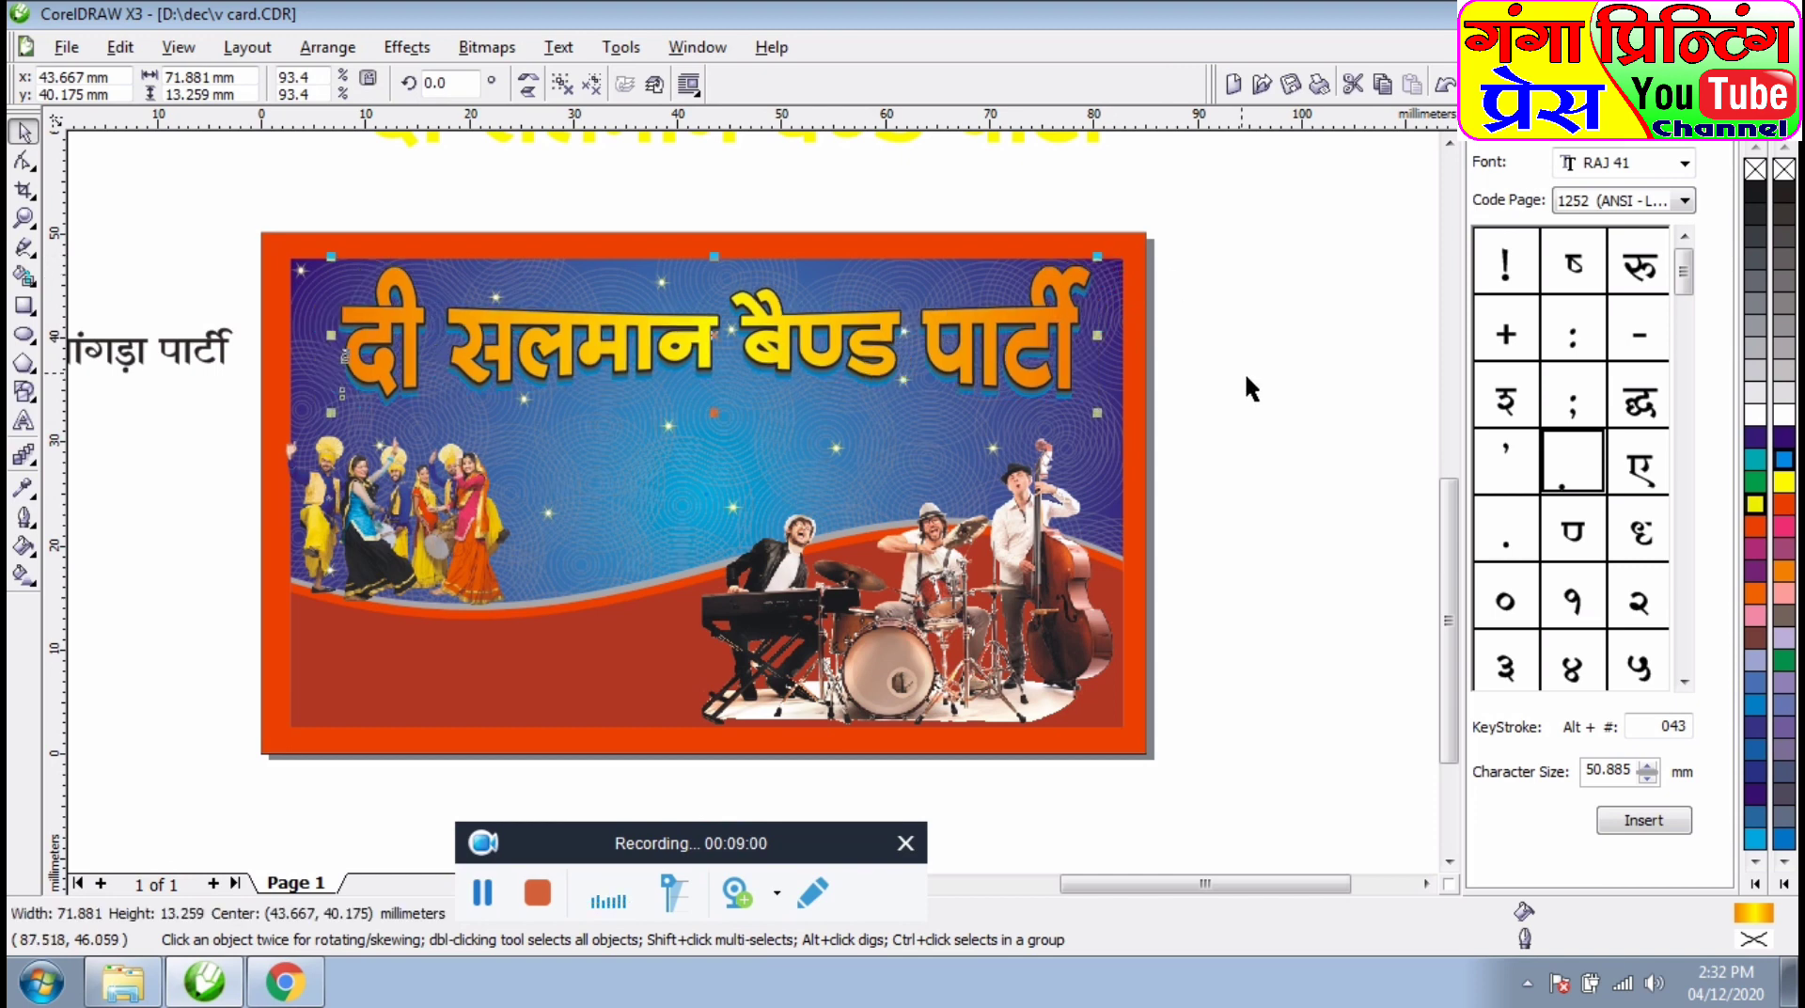
- Place a vertical guideline at the card's horizontal centre and shift the blended band name slightly left
{"action": "left_click", "coordinate": [623, 506]}
{"action": "left_click_drag", "start_coordinate": [57, 408], "coordinate": [702, 545]}
{"action": "left_click_drag", "start_coordinate": [630, 376], "coordinate": [641, 354]}
{"action": "left_click", "coordinate": [1218, 298]}
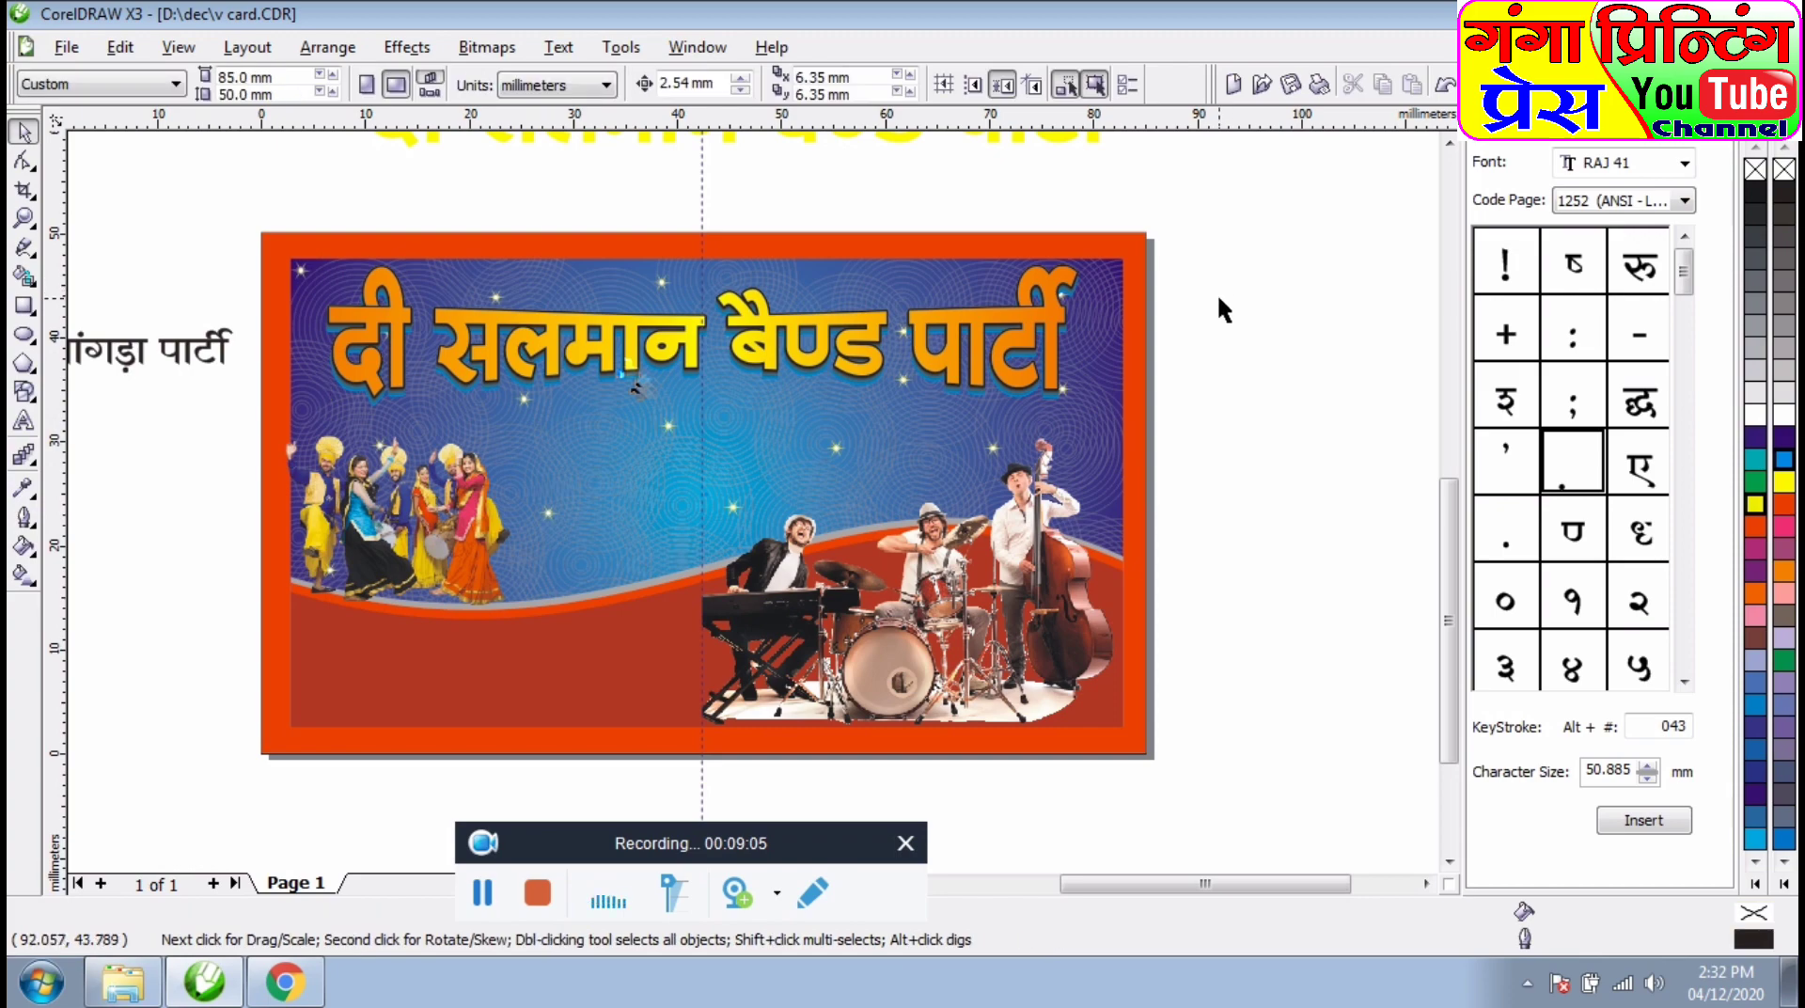
- Move the village and post address line onto the card, just below the band name
{"action": "left_click", "coordinate": [1448, 860]}
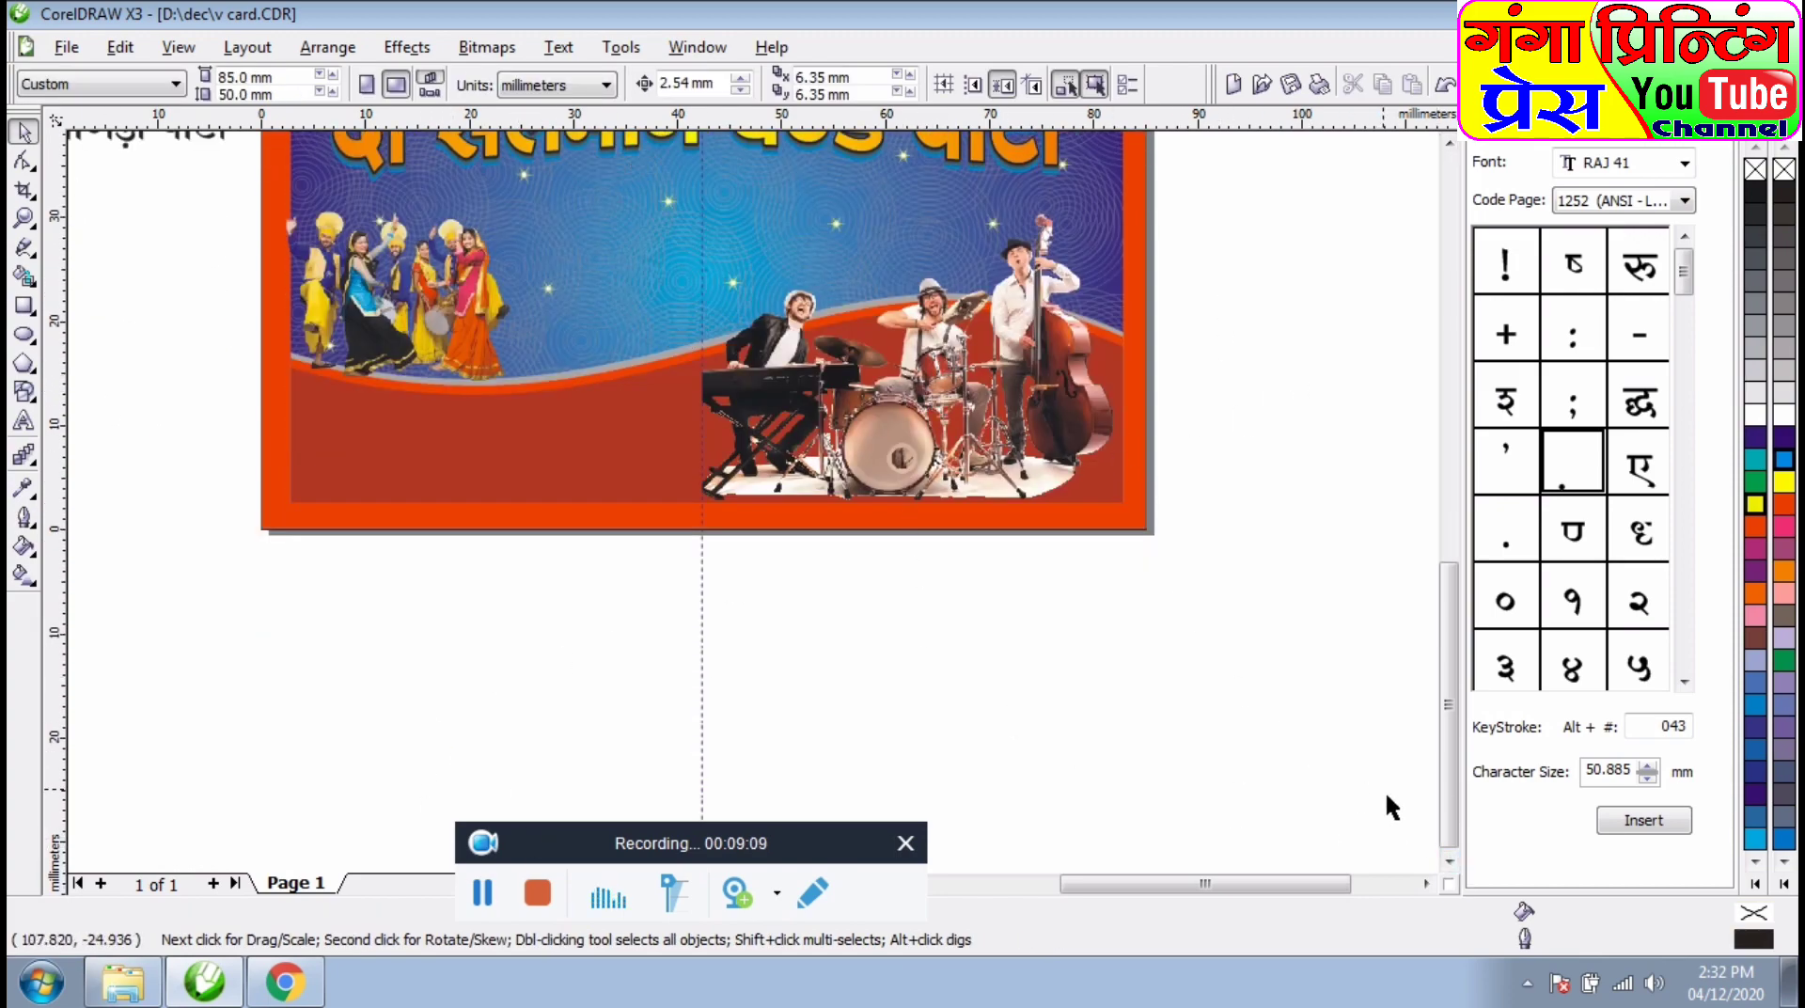
{"action": "scroll", "coordinate": [1206, 694], "scroll_direction": "down", "scroll_amount": 1}
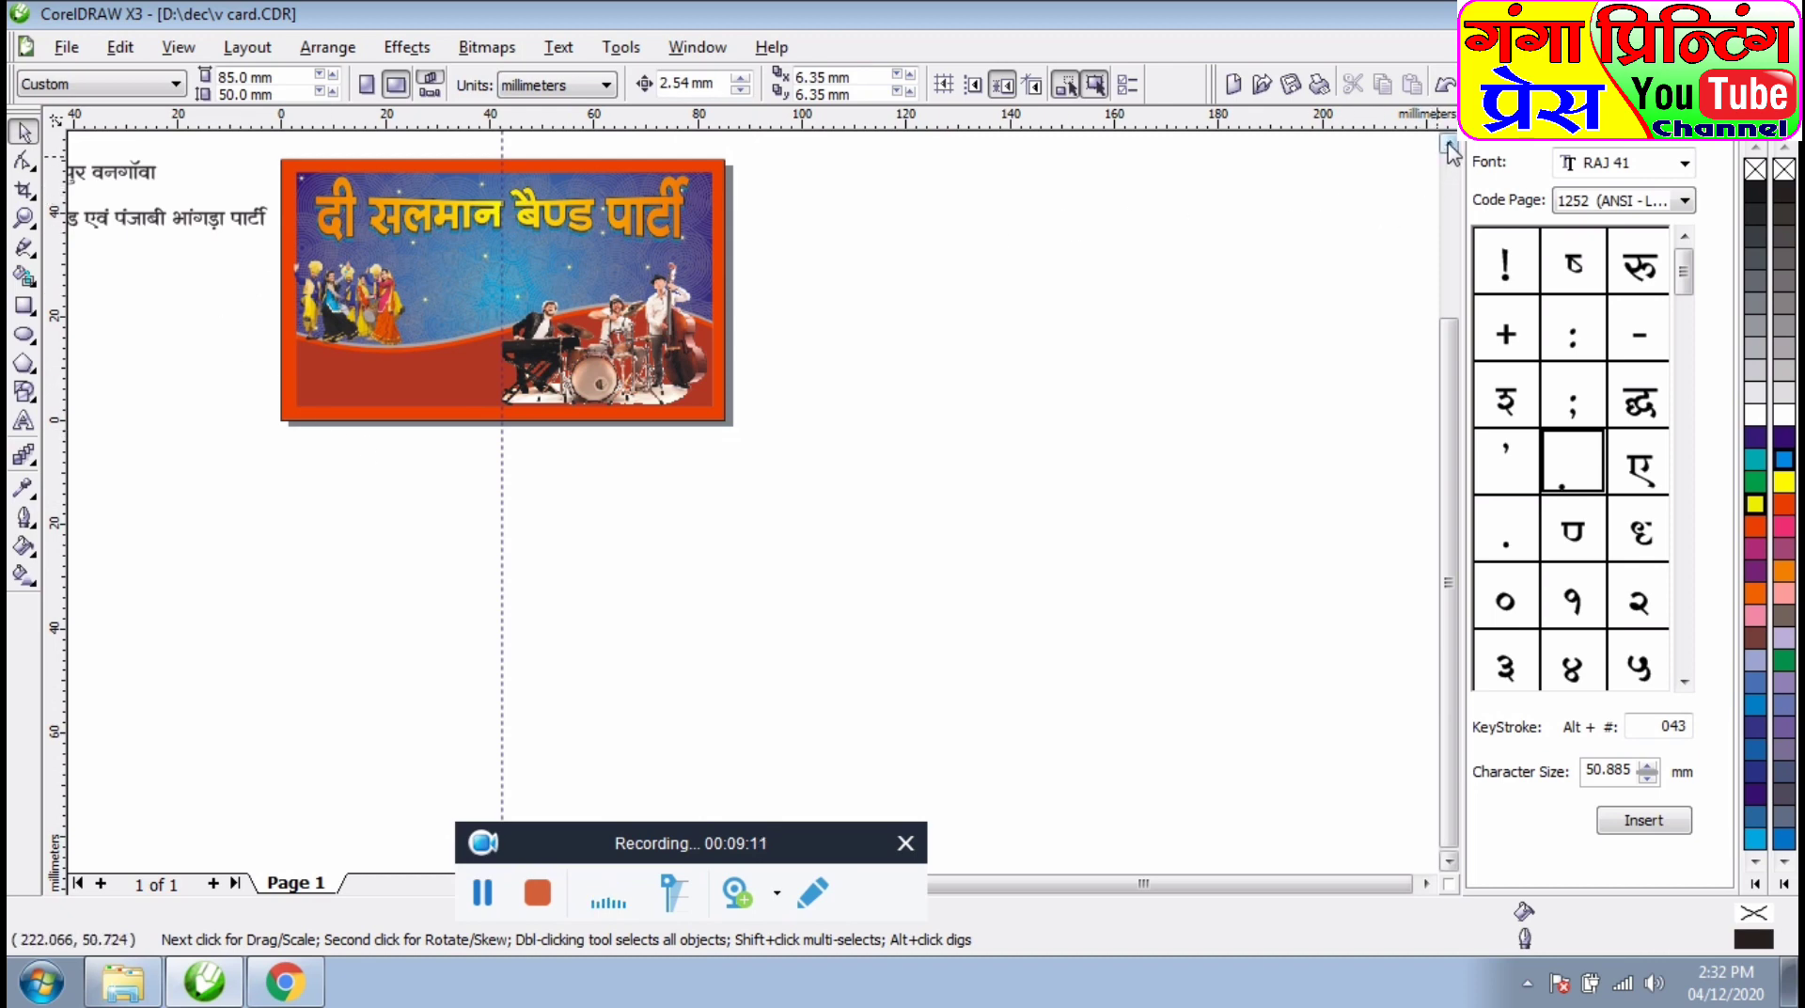
{"action": "left_click", "coordinate": [1449, 142]}
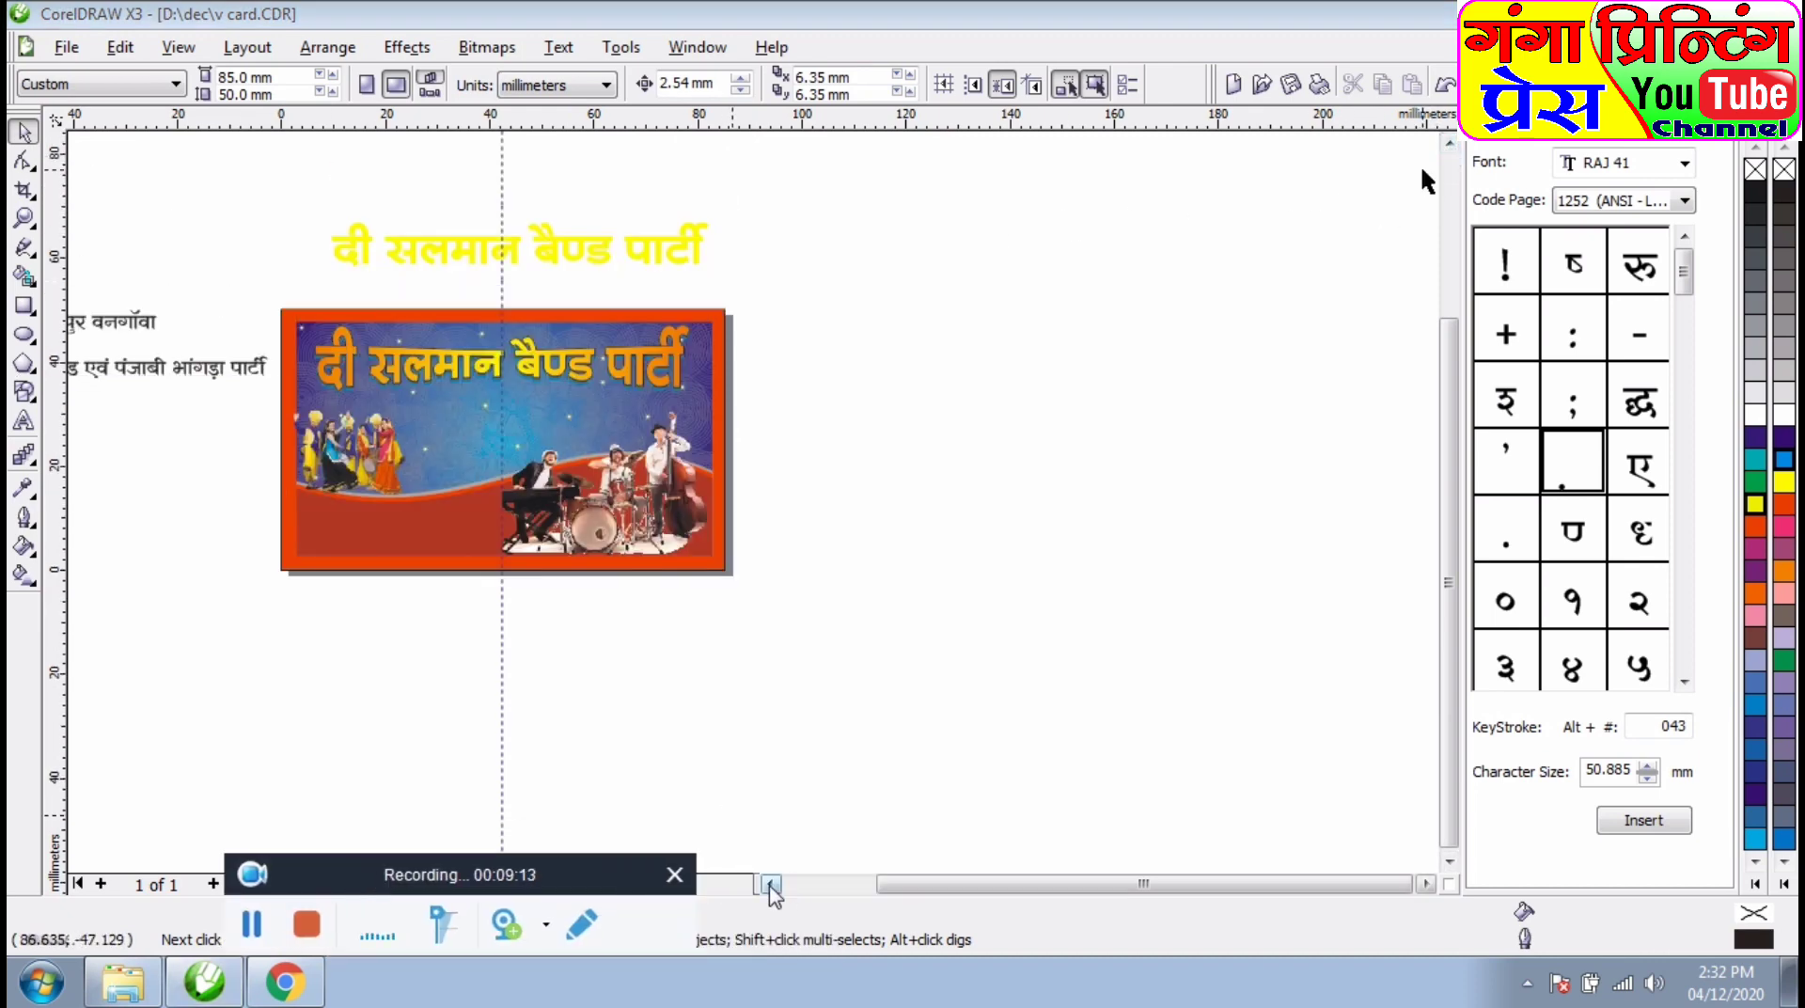
{"action": "left_click", "coordinate": [770, 884]}
{"action": "left_click_drag", "start_coordinate": [272, 327], "coordinate": [777, 409]}
{"action": "scroll", "coordinate": [780, 308], "scroll_direction": "up", "scroll_amount": 1}
{"action": "mouse_move", "coordinate": [1016, 659]}
{"action": "left_mouse_down"}
{"action": "mouse_move", "coordinate": [974, 664]}
{"action": "mouse_move", "coordinate": [1002, 668]}
{"action": "left_mouse_up"}
- Change the font of the village and post address line on the card to RAJ 50
{"action": "left_click", "coordinate": [704, 495]}
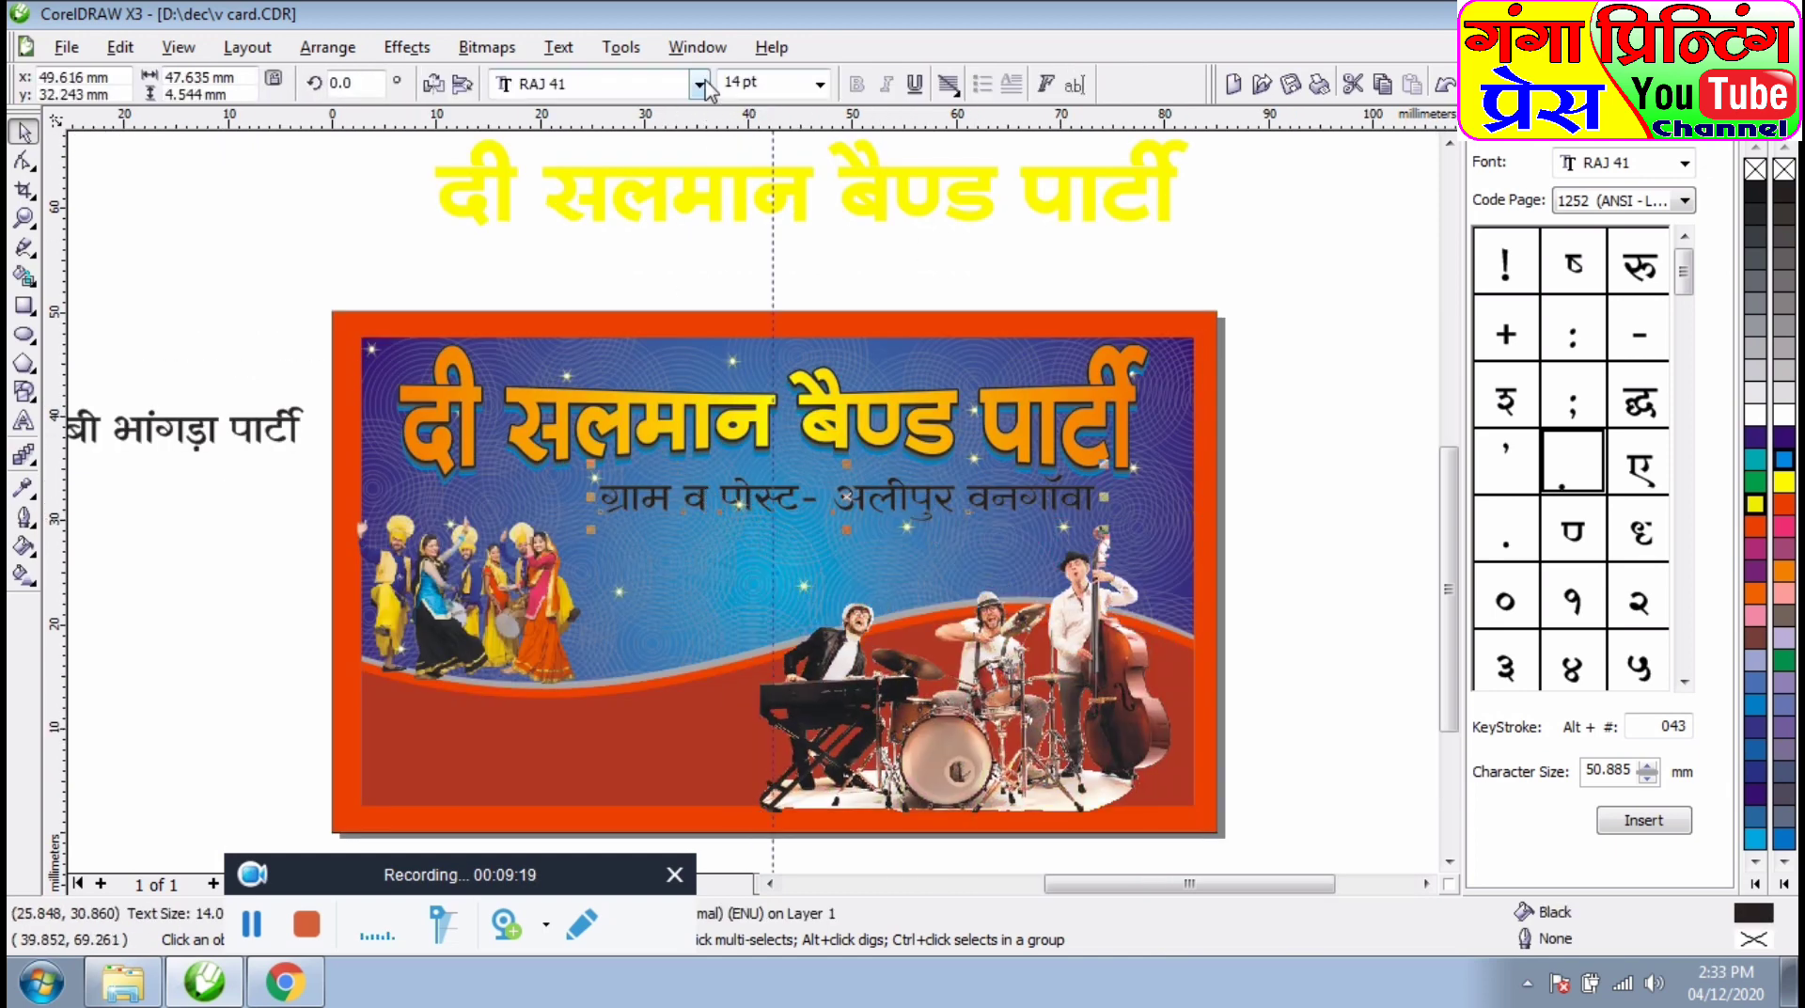
{"action": "left_click", "coordinate": [700, 84]}
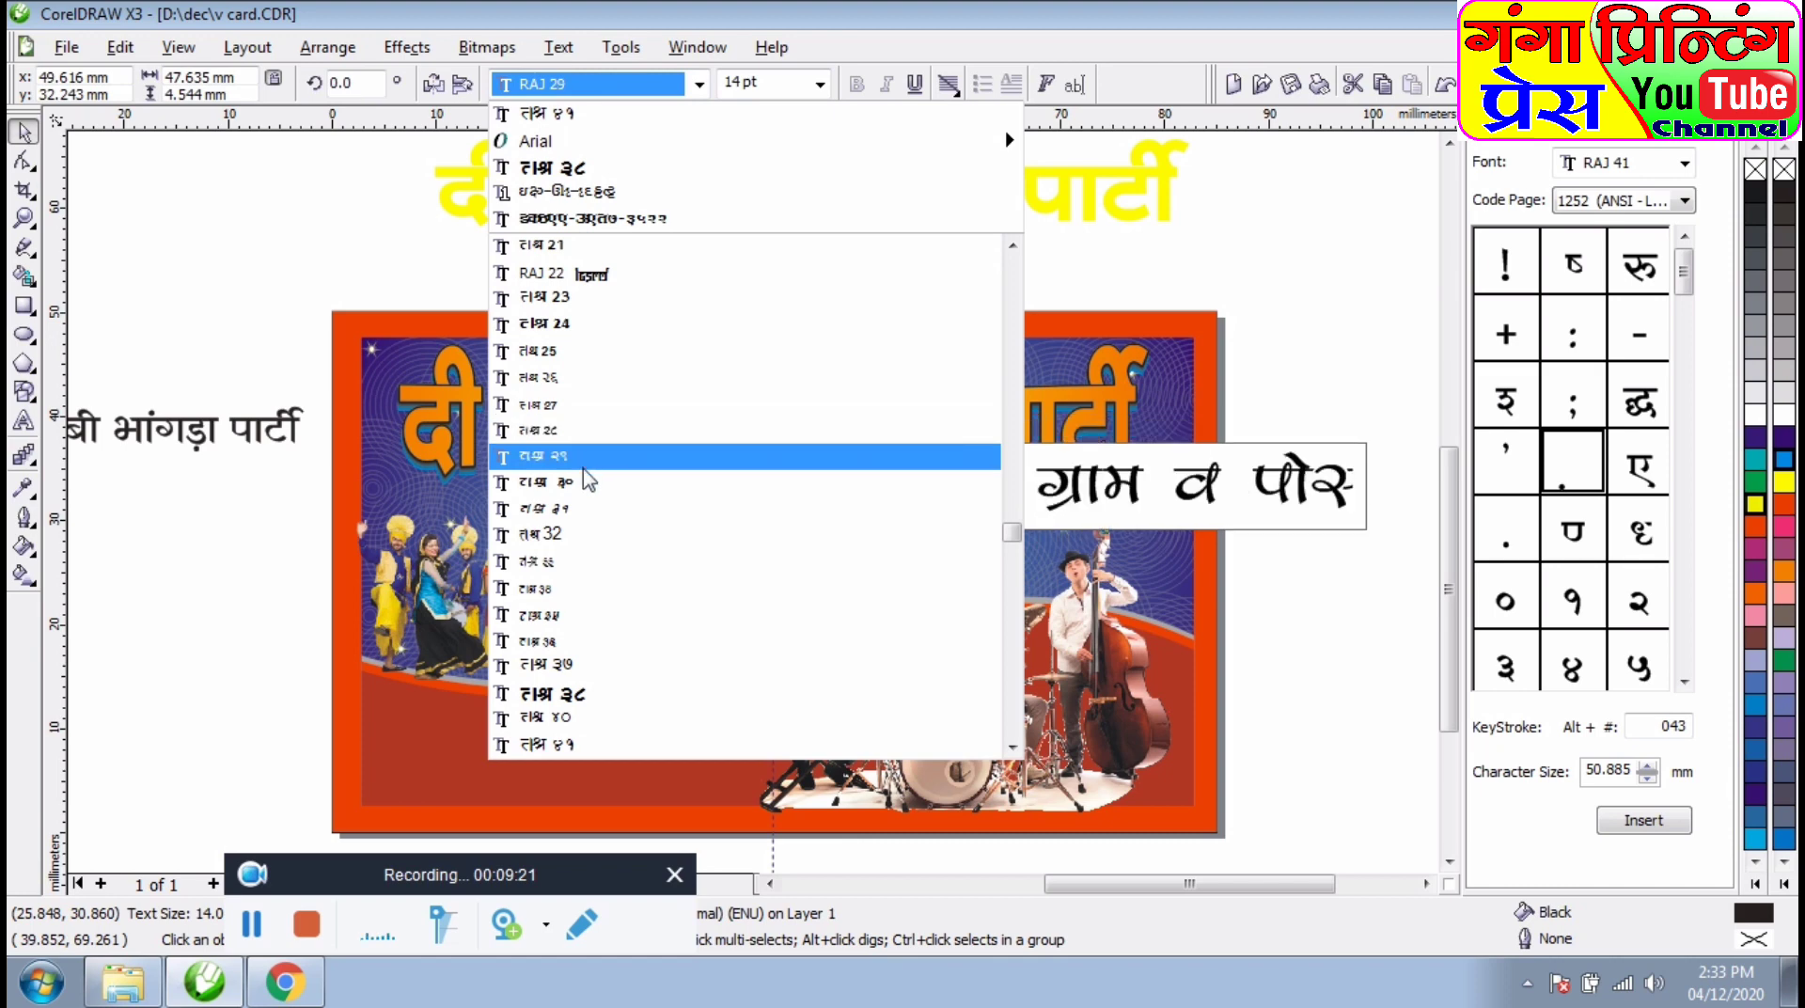
{"action": "scroll", "coordinate": [583, 597], "scroll_direction": "down", "scroll_amount": 2}
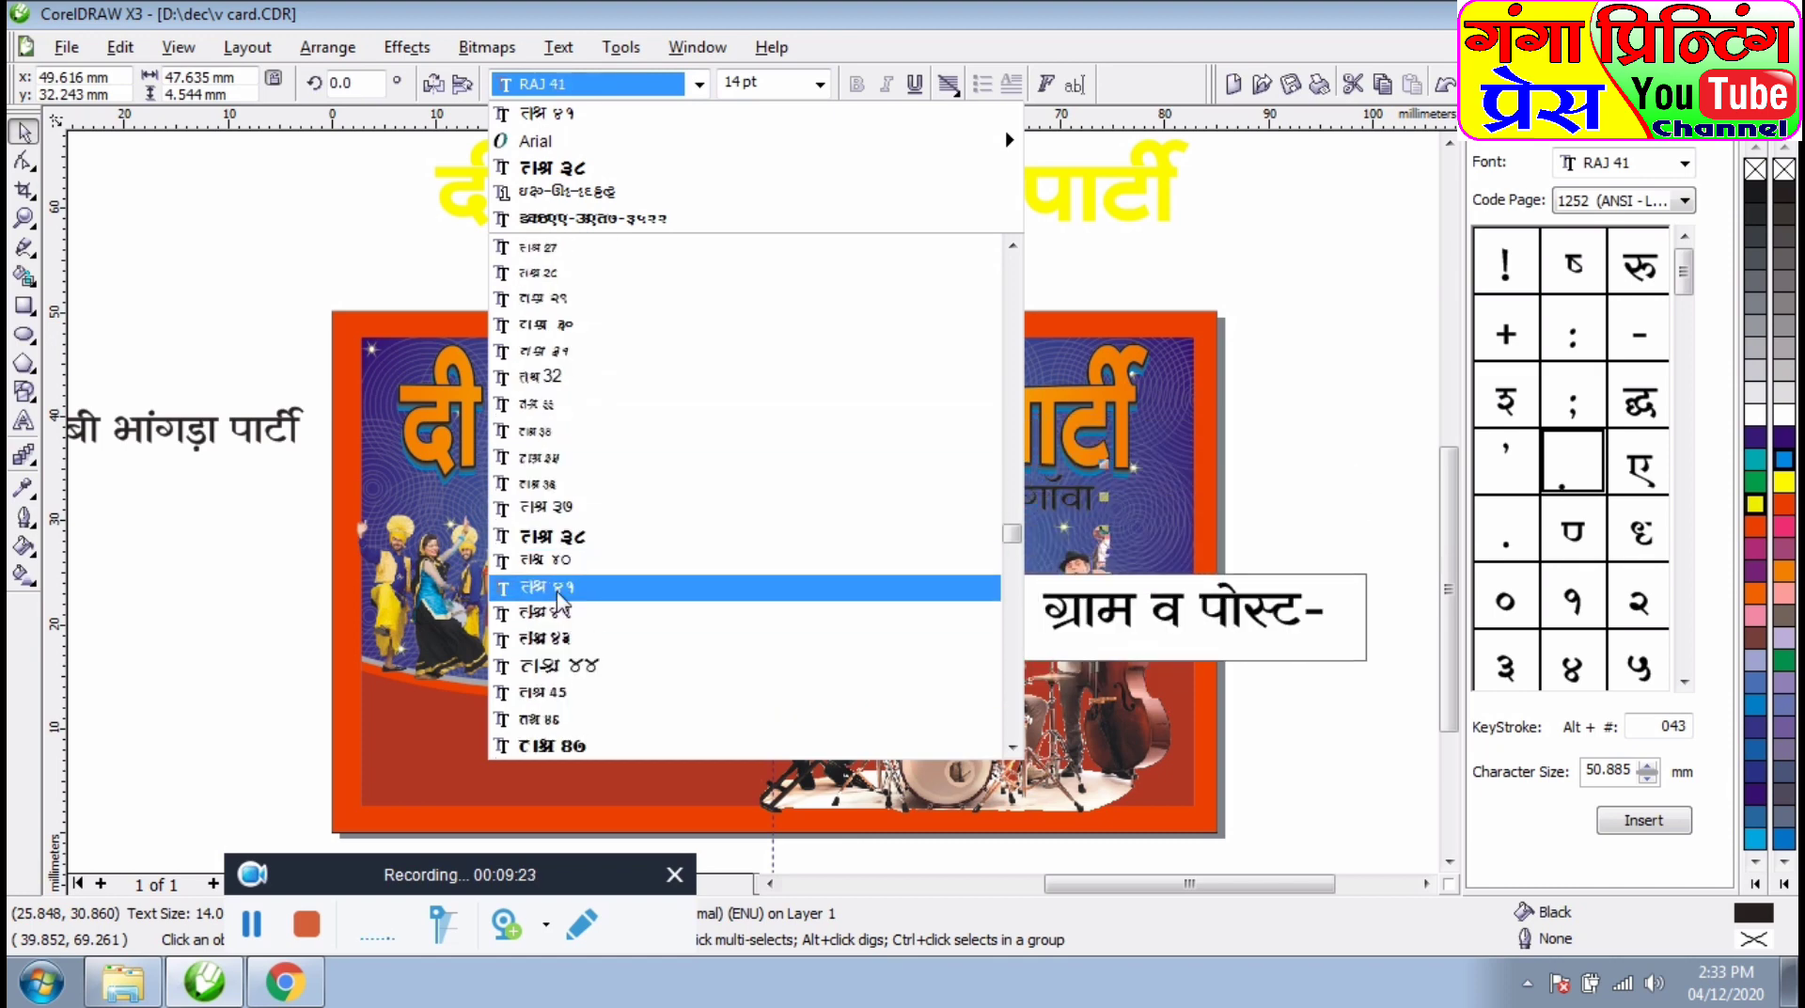
{"action": "left_click", "coordinate": [550, 679]}
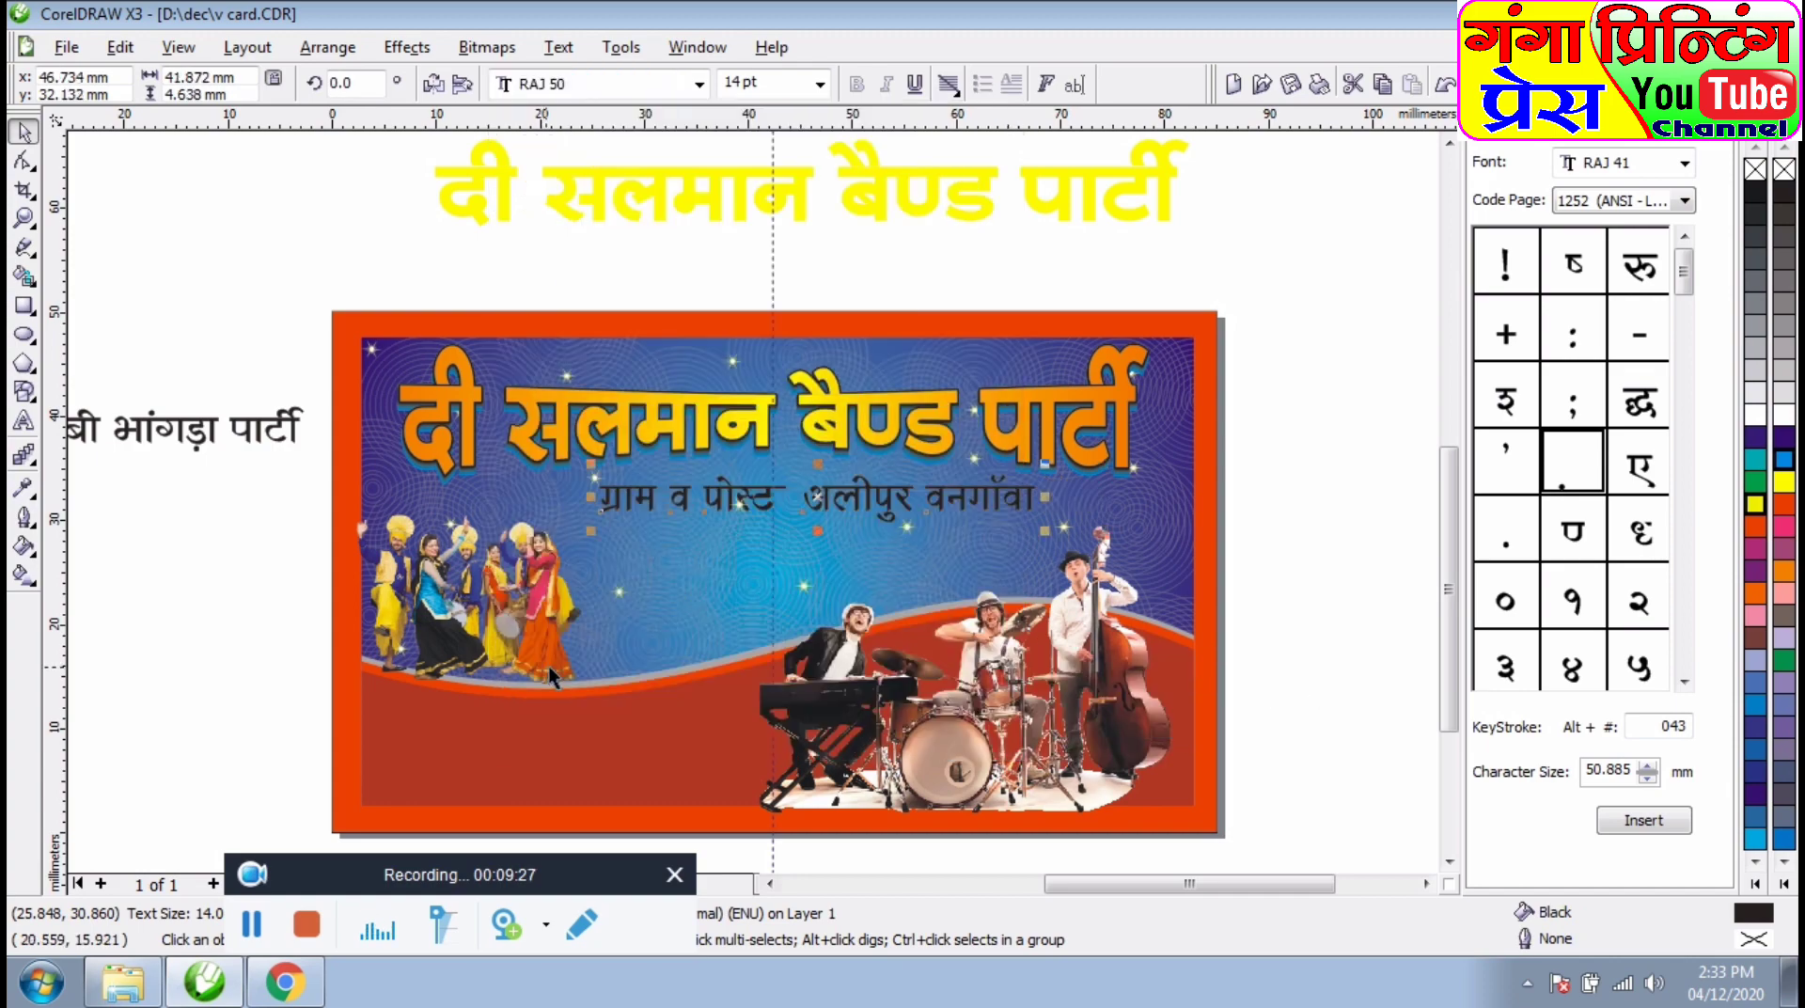
- Narrow the address line to about 35 mm wide and position it under the band name, near the vertical guideline
{"action": "scroll", "coordinate": [539, 554], "scroll_direction": "up", "scroll_amount": 1}
{"action": "left_click_drag", "start_coordinate": [495, 484], "coordinate": [367, 468]}
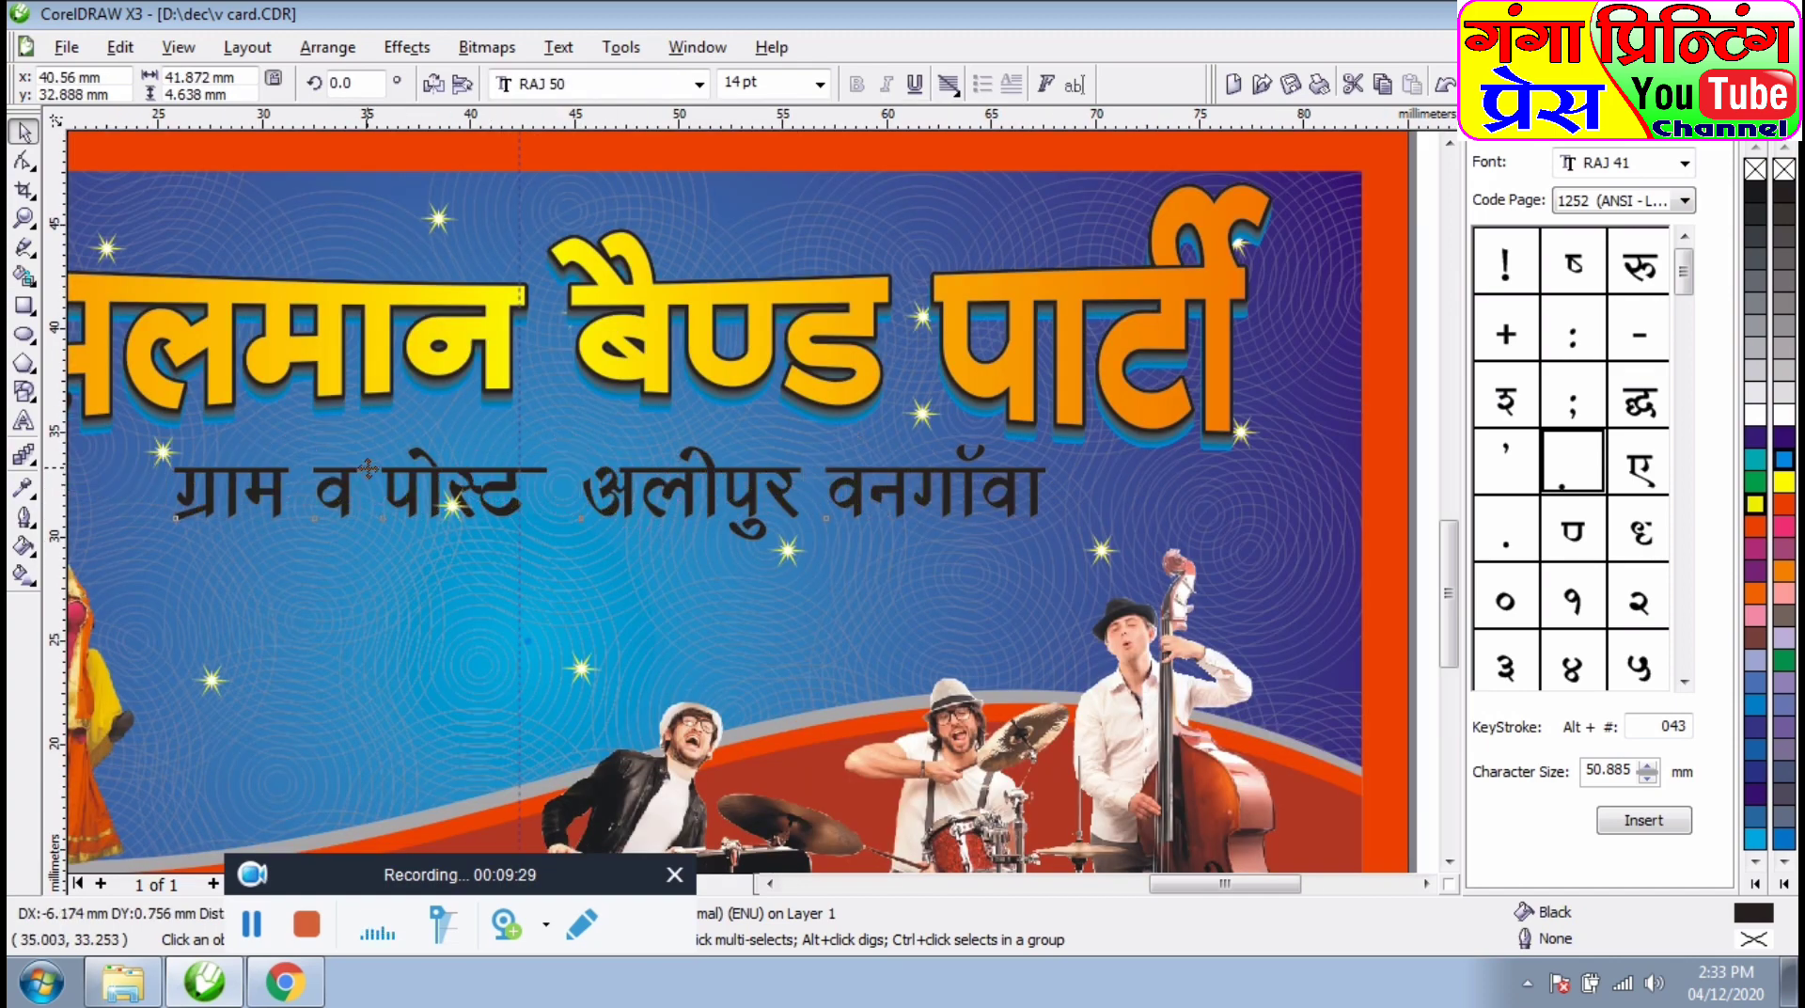
{"action": "left_click_drag", "start_coordinate": [528, 459], "coordinate": [592, 476]}
{"action": "scroll", "coordinate": [916, 524], "scroll_direction": "down", "scroll_amount": 1}
{"action": "left_click_drag", "start_coordinate": [941, 497], "coordinate": [872, 498]}
{"action": "key", "text": "Right"}
{"action": "key", "text": "ctrl+Right"}
{"action": "left_click", "coordinate": [1276, 499]}
{"action": "left_click", "coordinate": [753, 491]}
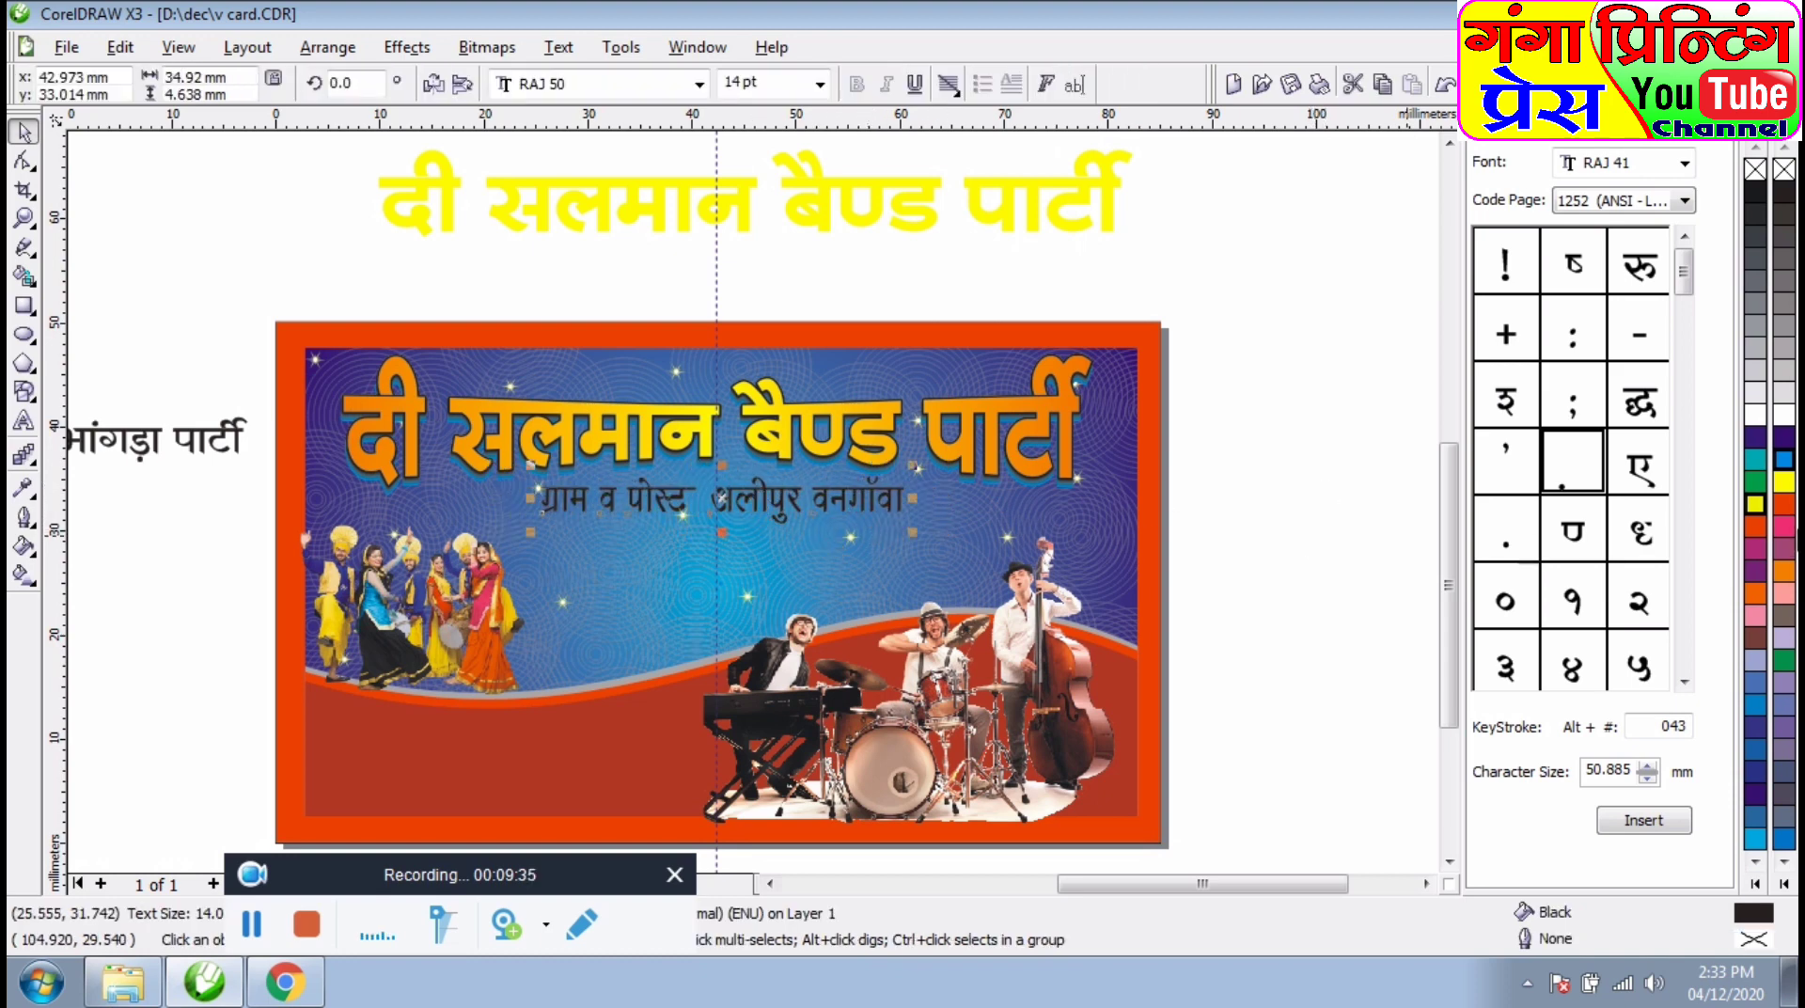
- Fill the address line red and give it a white 2.0 pt outline with rounded corners
{"action": "left_click", "coordinate": [1784, 505]}
{"action": "left_click", "coordinate": [24, 517]}
{"action": "left_click", "coordinate": [89, 527]}
{"action": "left_click", "coordinate": [756, 351]}
{"action": "left_click", "coordinate": [696, 443]}
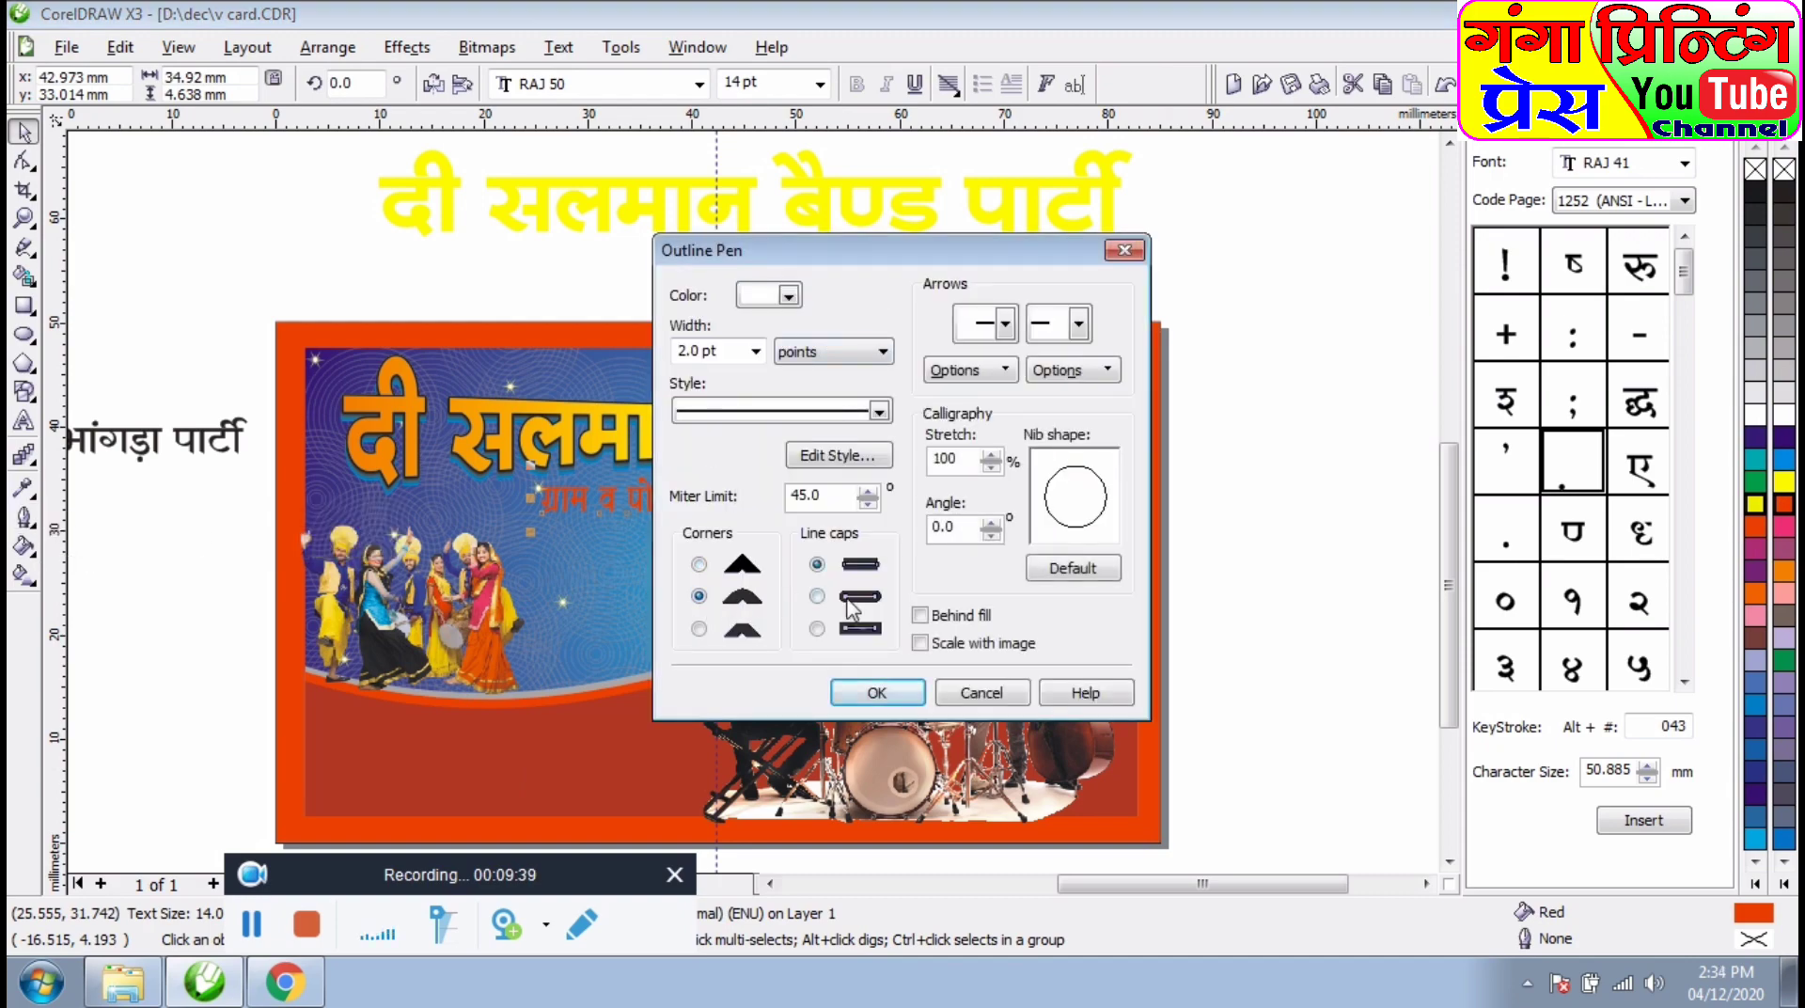
{"action": "left_click", "coordinate": [877, 693]}
{"action": "key", "text": "Escape"}
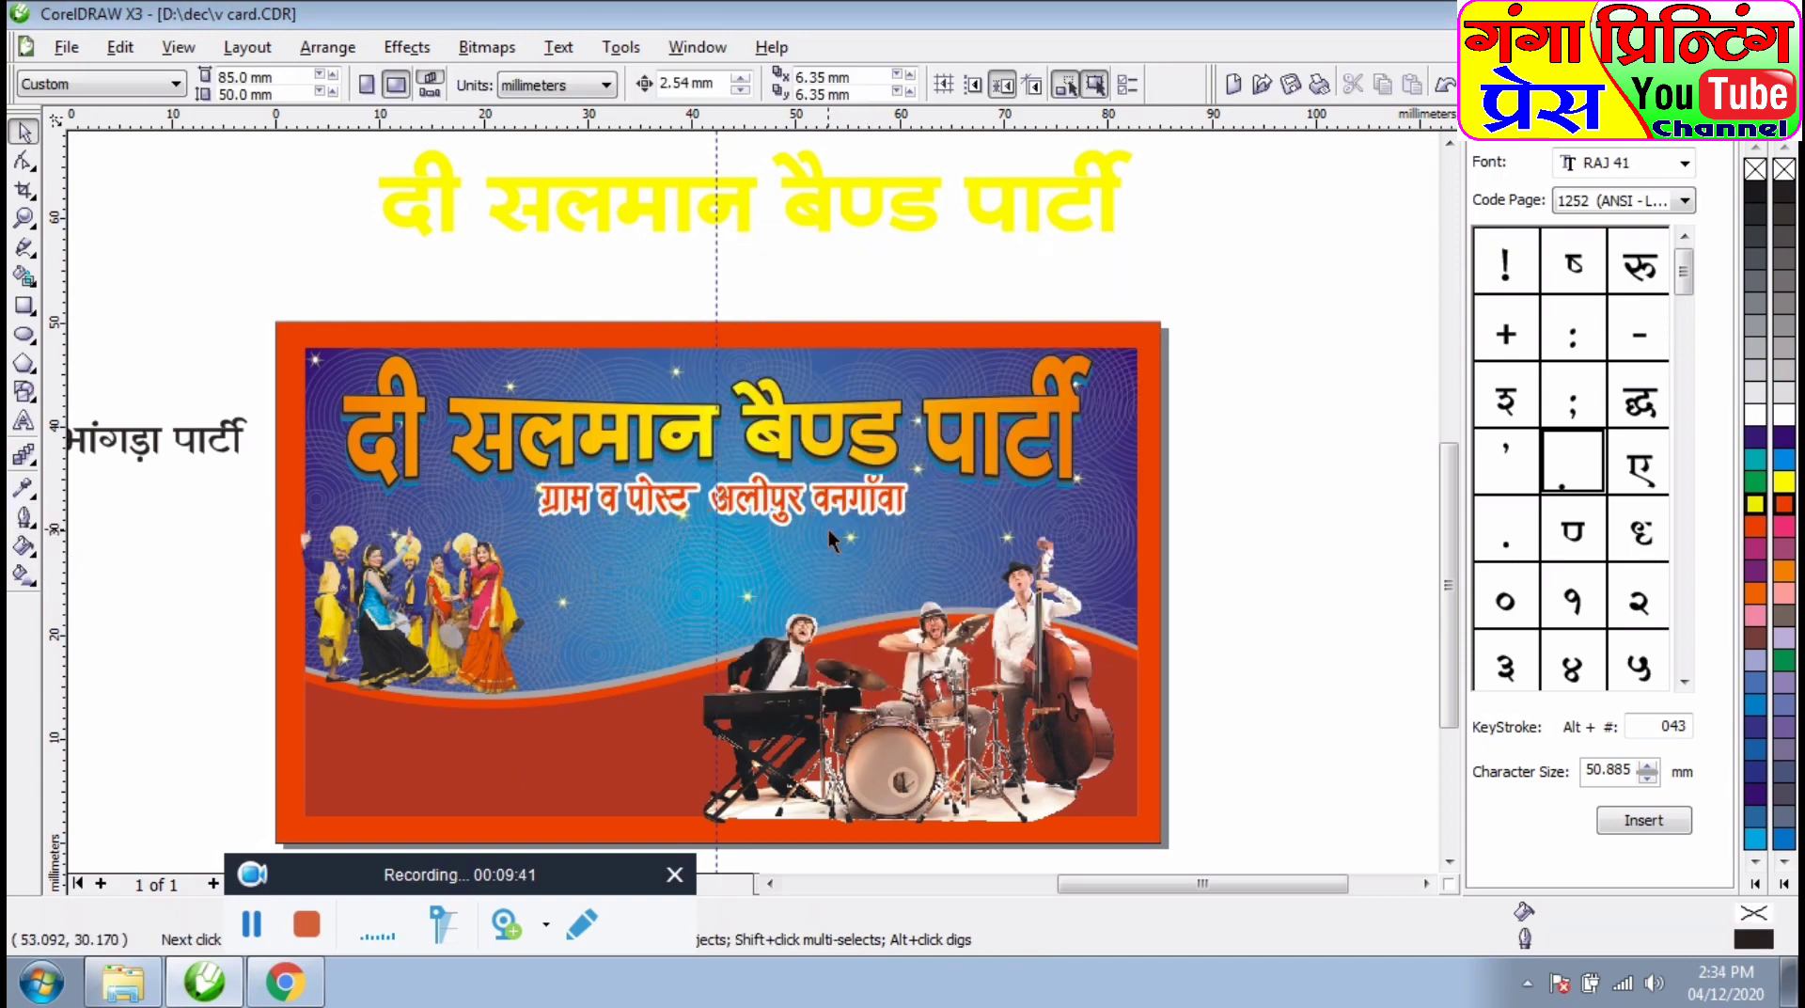
- Centre the address line horizontally on the card, just below the band name
{"action": "scroll", "coordinate": [750, 508], "scroll_direction": "up", "scroll_amount": 3}
{"action": "left_click", "coordinate": [695, 450]}
{"action": "left_click_drag", "start_coordinate": [694, 454], "coordinate": [632, 468]}
{"action": "scroll", "coordinate": [766, 489], "scroll_direction": "down", "scroll_amount": 2}
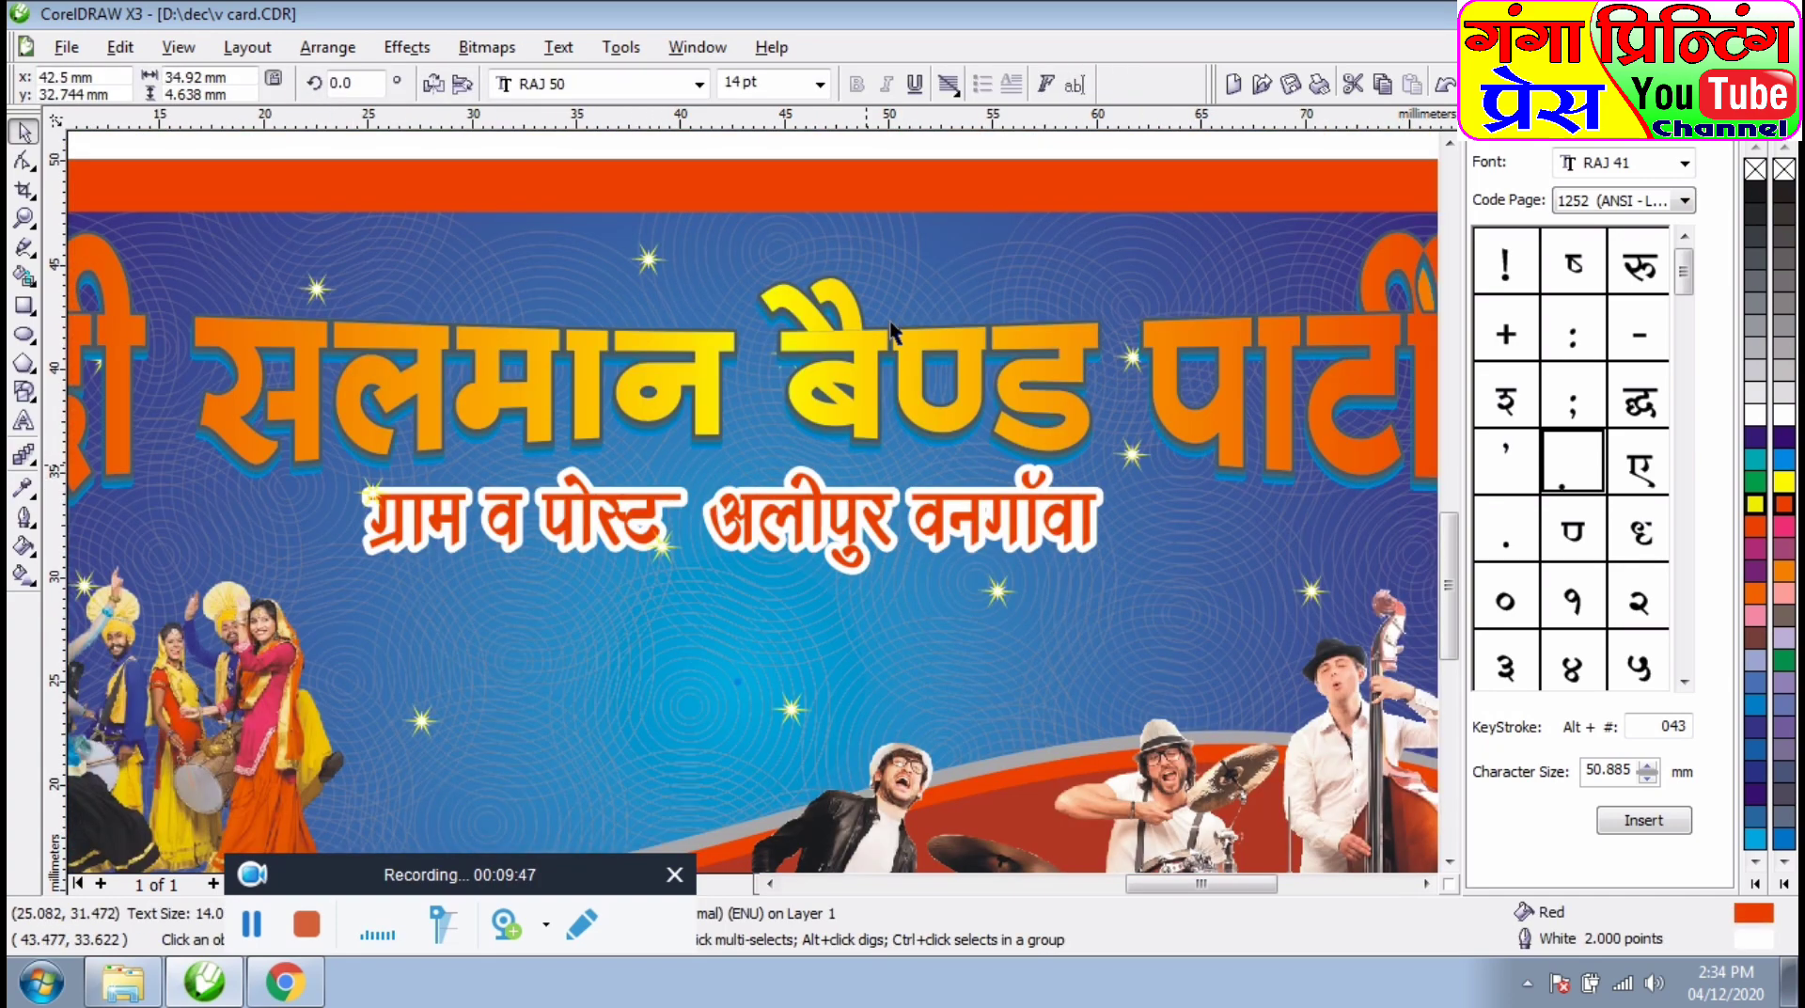
{"action": "scroll", "coordinate": [750, 293], "scroll_direction": "down", "scroll_amount": 2}
{"action": "left_click", "coordinate": [586, 384]}
{"action": "left_click_drag", "start_coordinate": [780, 413], "coordinate": [786, 363]}
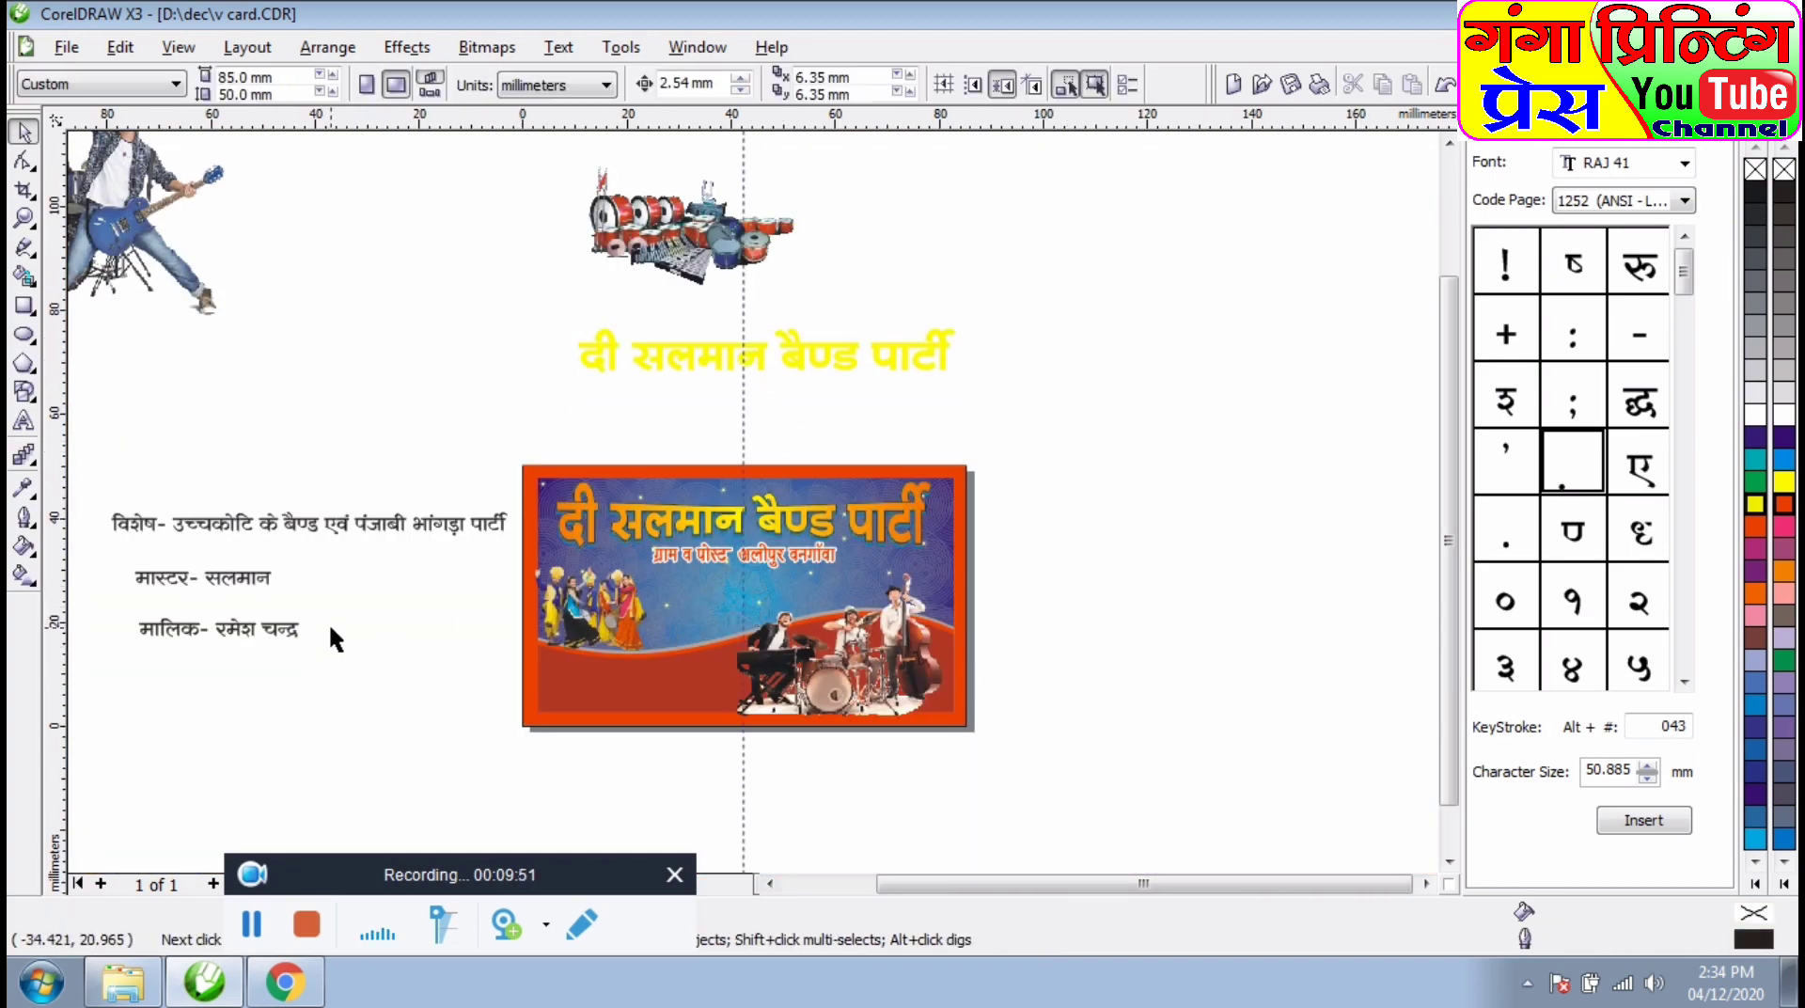
- Move the विशेष speciality line onto the card's lower red area and fill it yellow
{"action": "left_click_drag", "start_coordinate": [232, 535], "coordinate": [662, 683]}
{"action": "scroll", "coordinate": [530, 738], "scroll_direction": "up", "scroll_amount": 2}
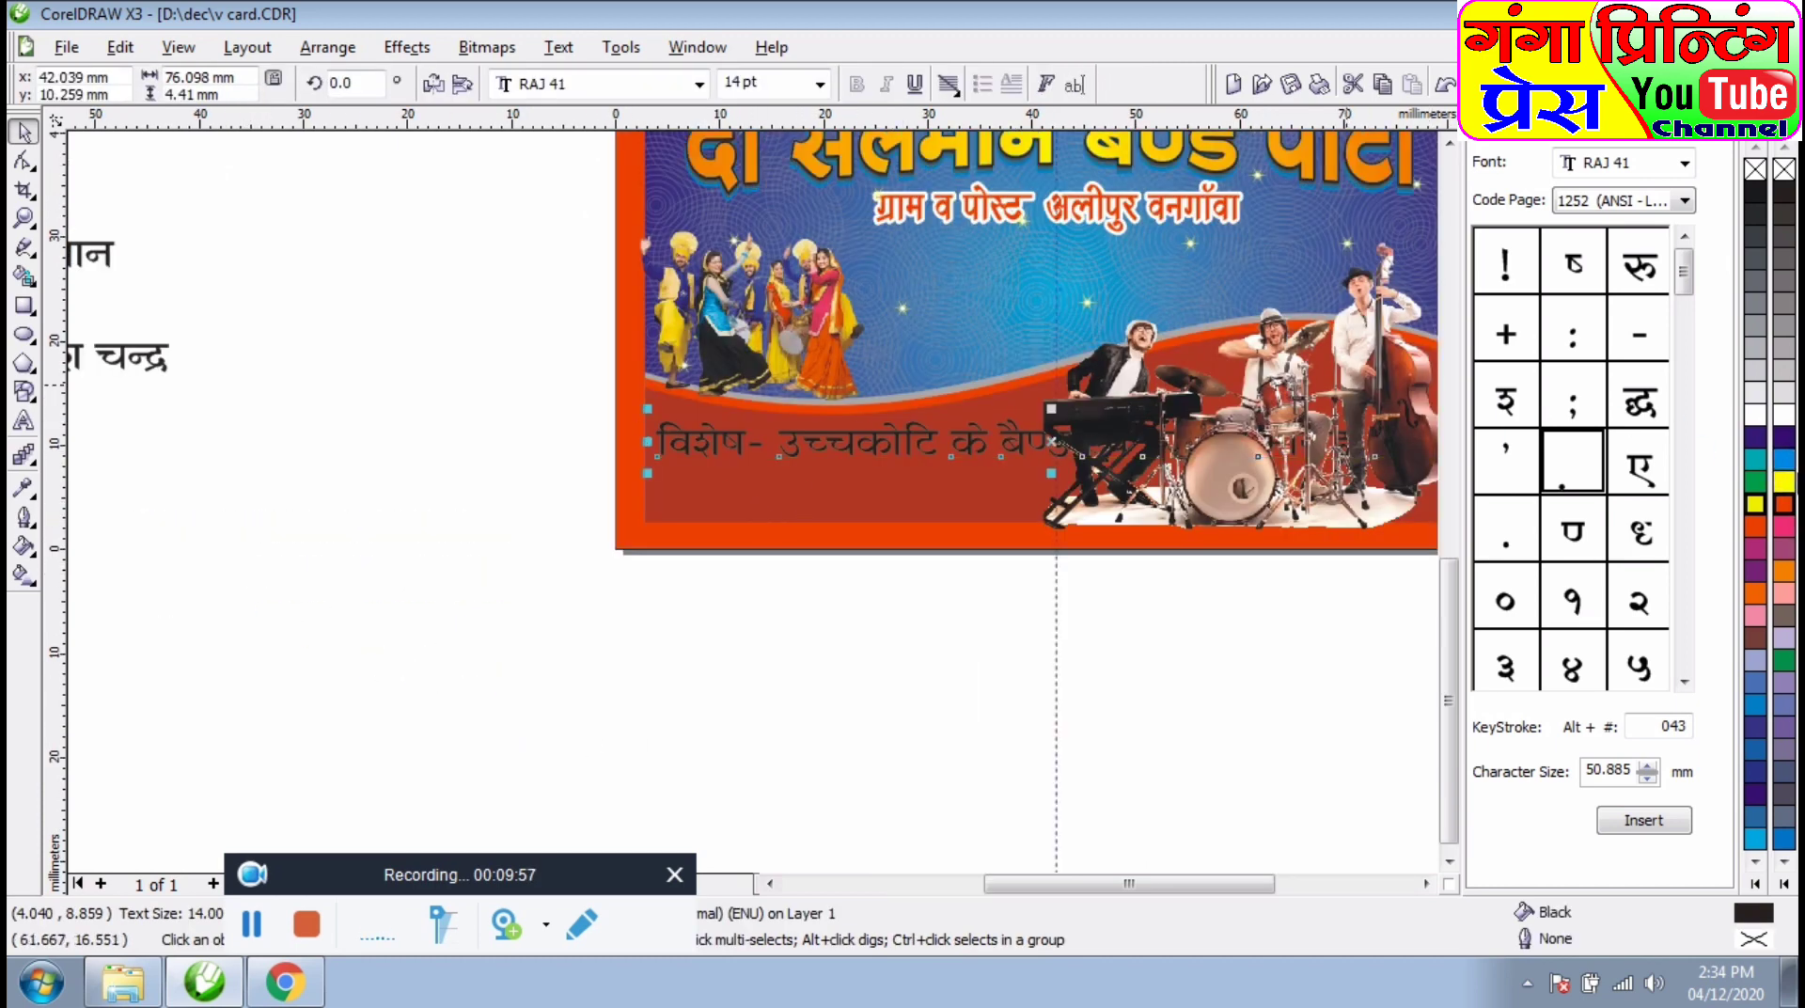
{"action": "left_click", "coordinate": [1784, 481]}
{"action": "mouse_move", "coordinate": [970, 444]}
{"action": "left_mouse_down"}
{"action": "mouse_move", "coordinate": [946, 429]}
{"action": "mouse_move", "coordinate": [963, 437]}
{"action": "left_mouse_up"}
- Break the speciality text into three lines, after विशेष- and after एवं, and centre-align them
{"action": "left_click", "coordinate": [23, 423]}
{"action": "key", "text": "Return"}
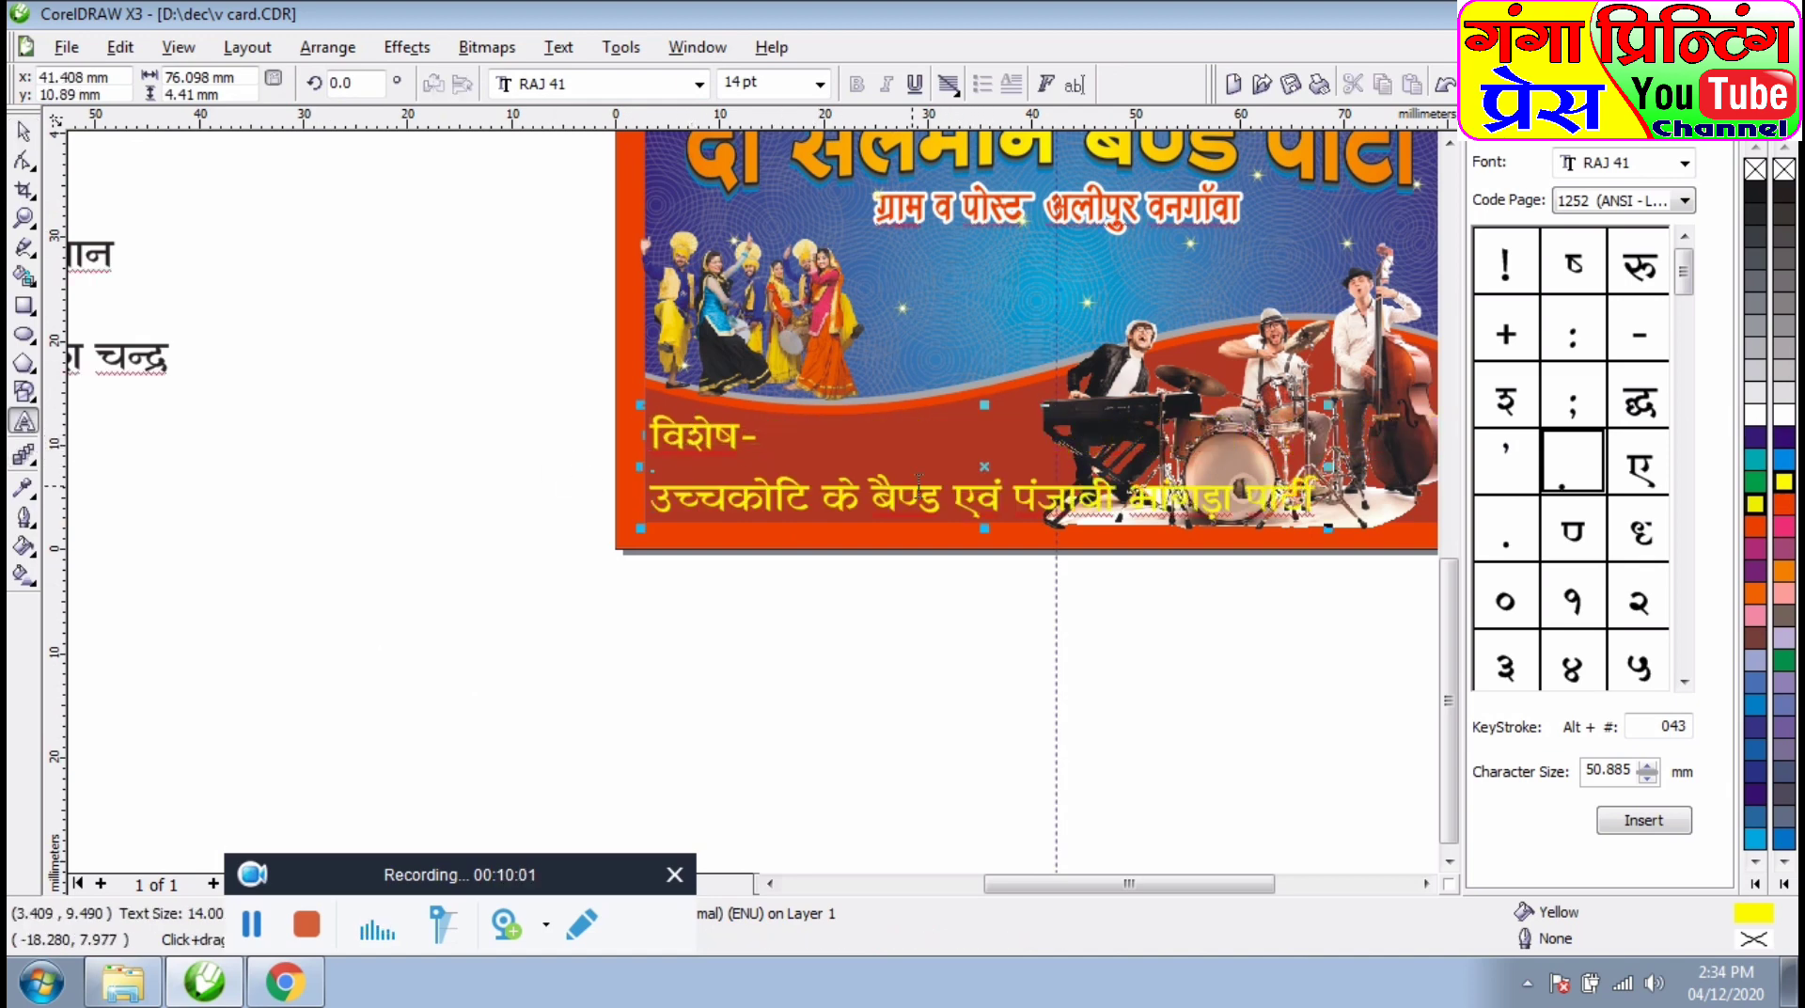
{"action": "key", "text": "Return"}
{"action": "left_click", "coordinate": [25, 132]}
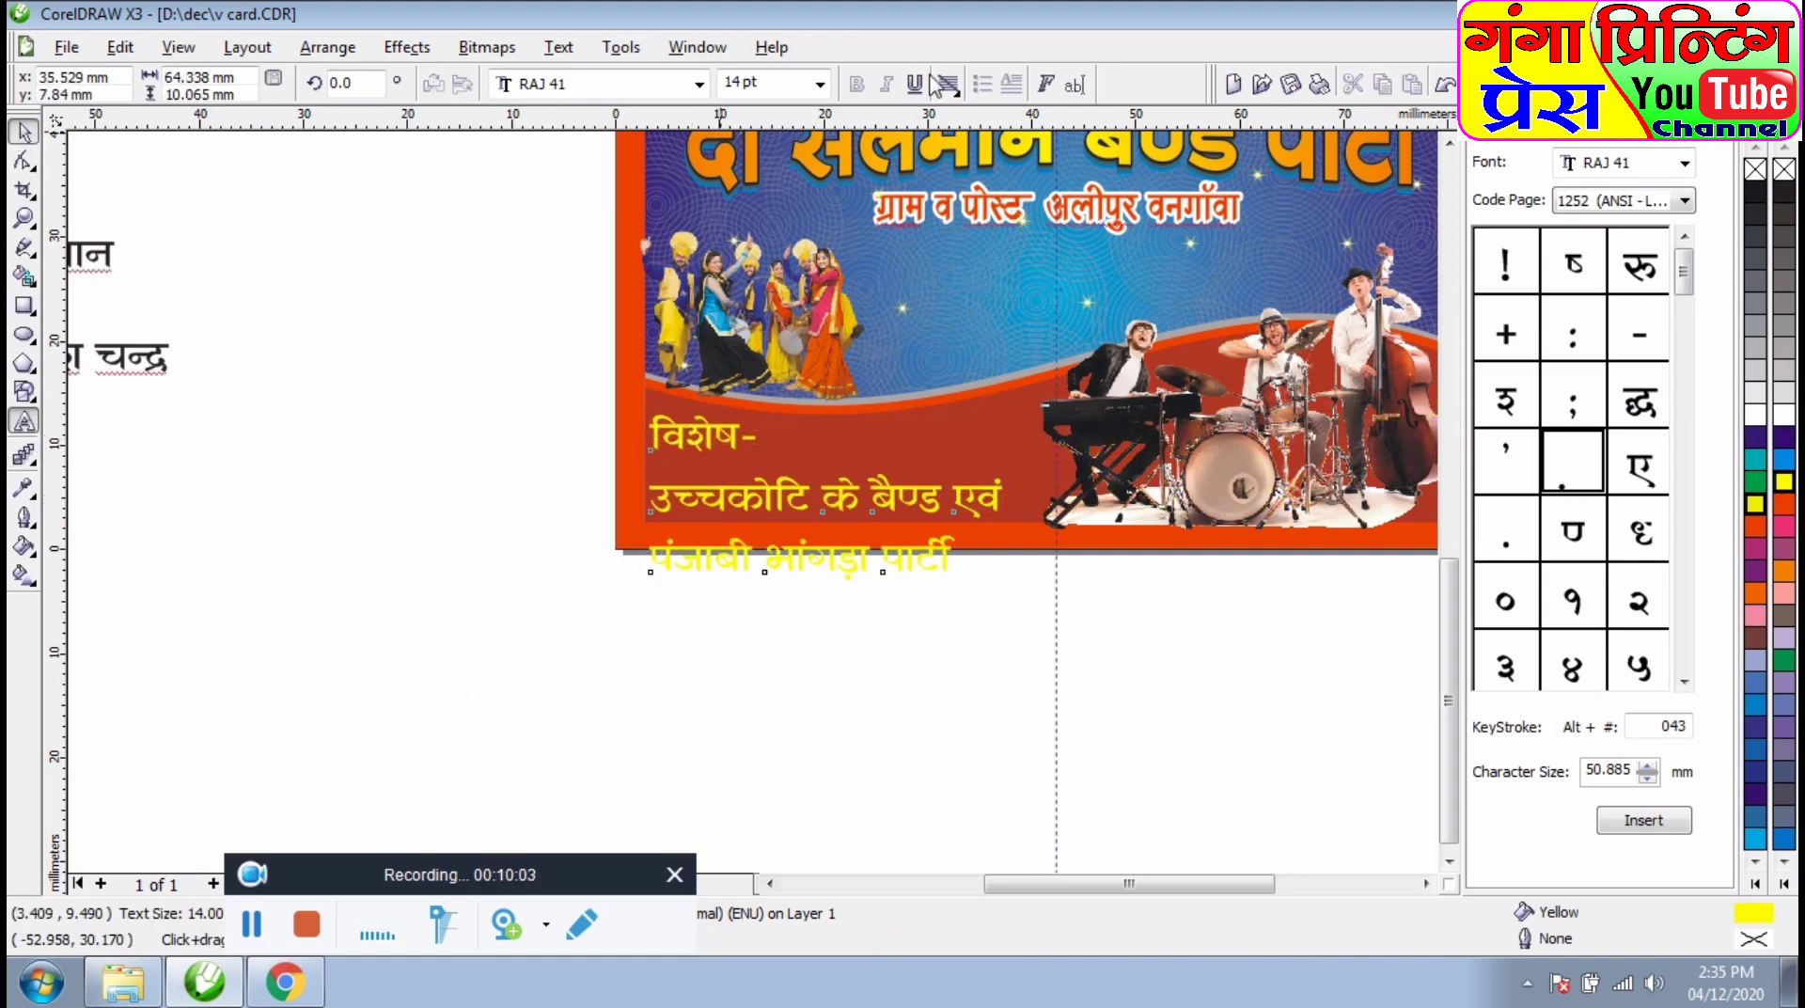
{"action": "left_click", "coordinate": [950, 83]}
{"action": "left_click", "coordinate": [987, 157]}
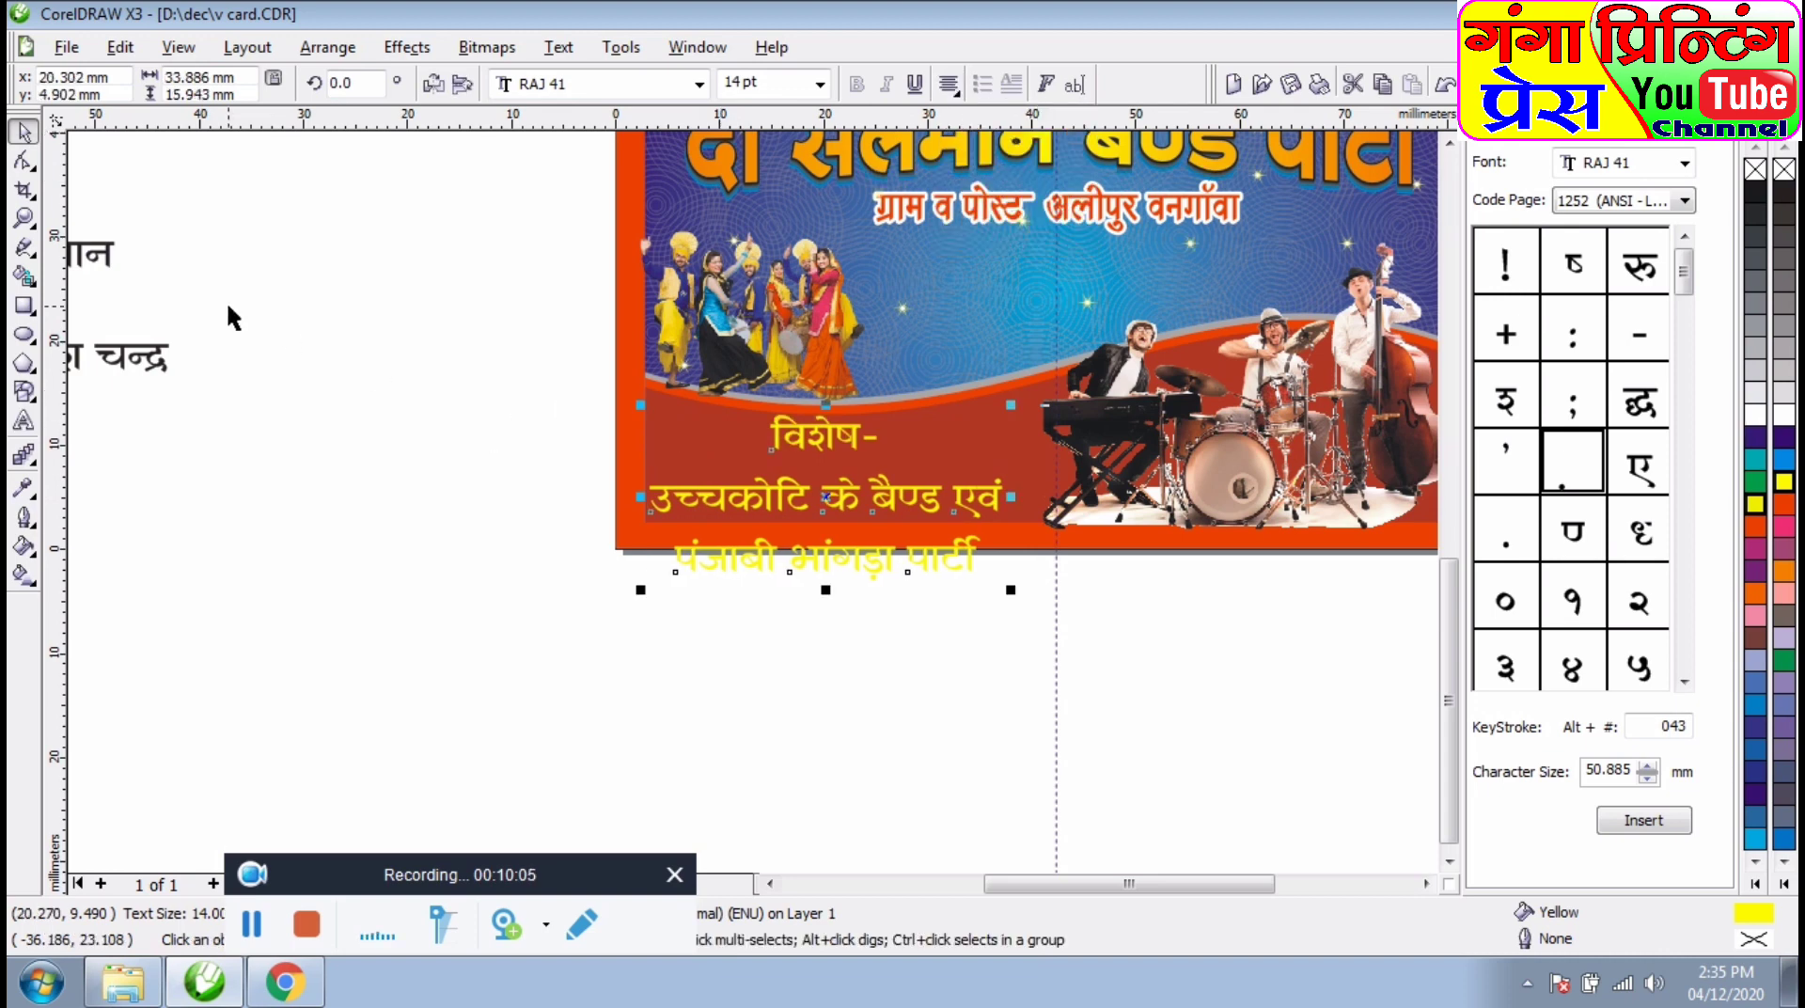
- Set the font of the three-line speciality text to RAJ SAYLEE
{"action": "left_click", "coordinate": [701, 85]}
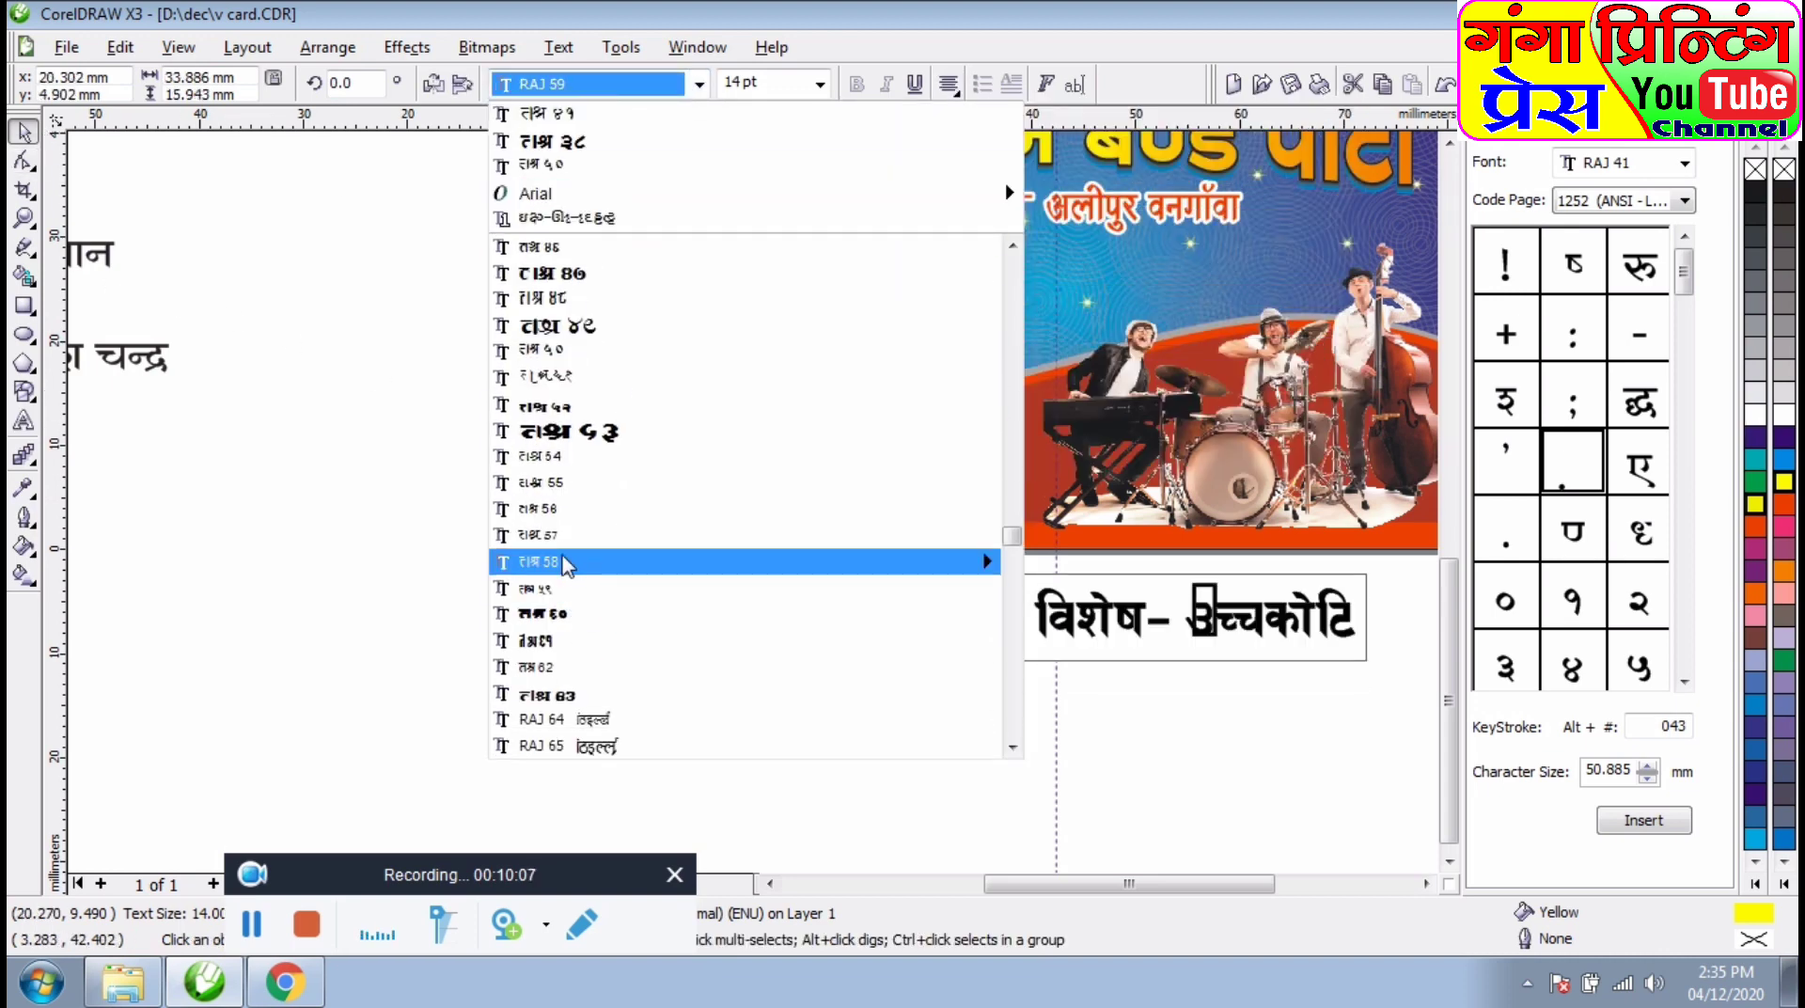
{"action": "scroll", "coordinate": [563, 611], "scroll_direction": "down", "scroll_amount": 2}
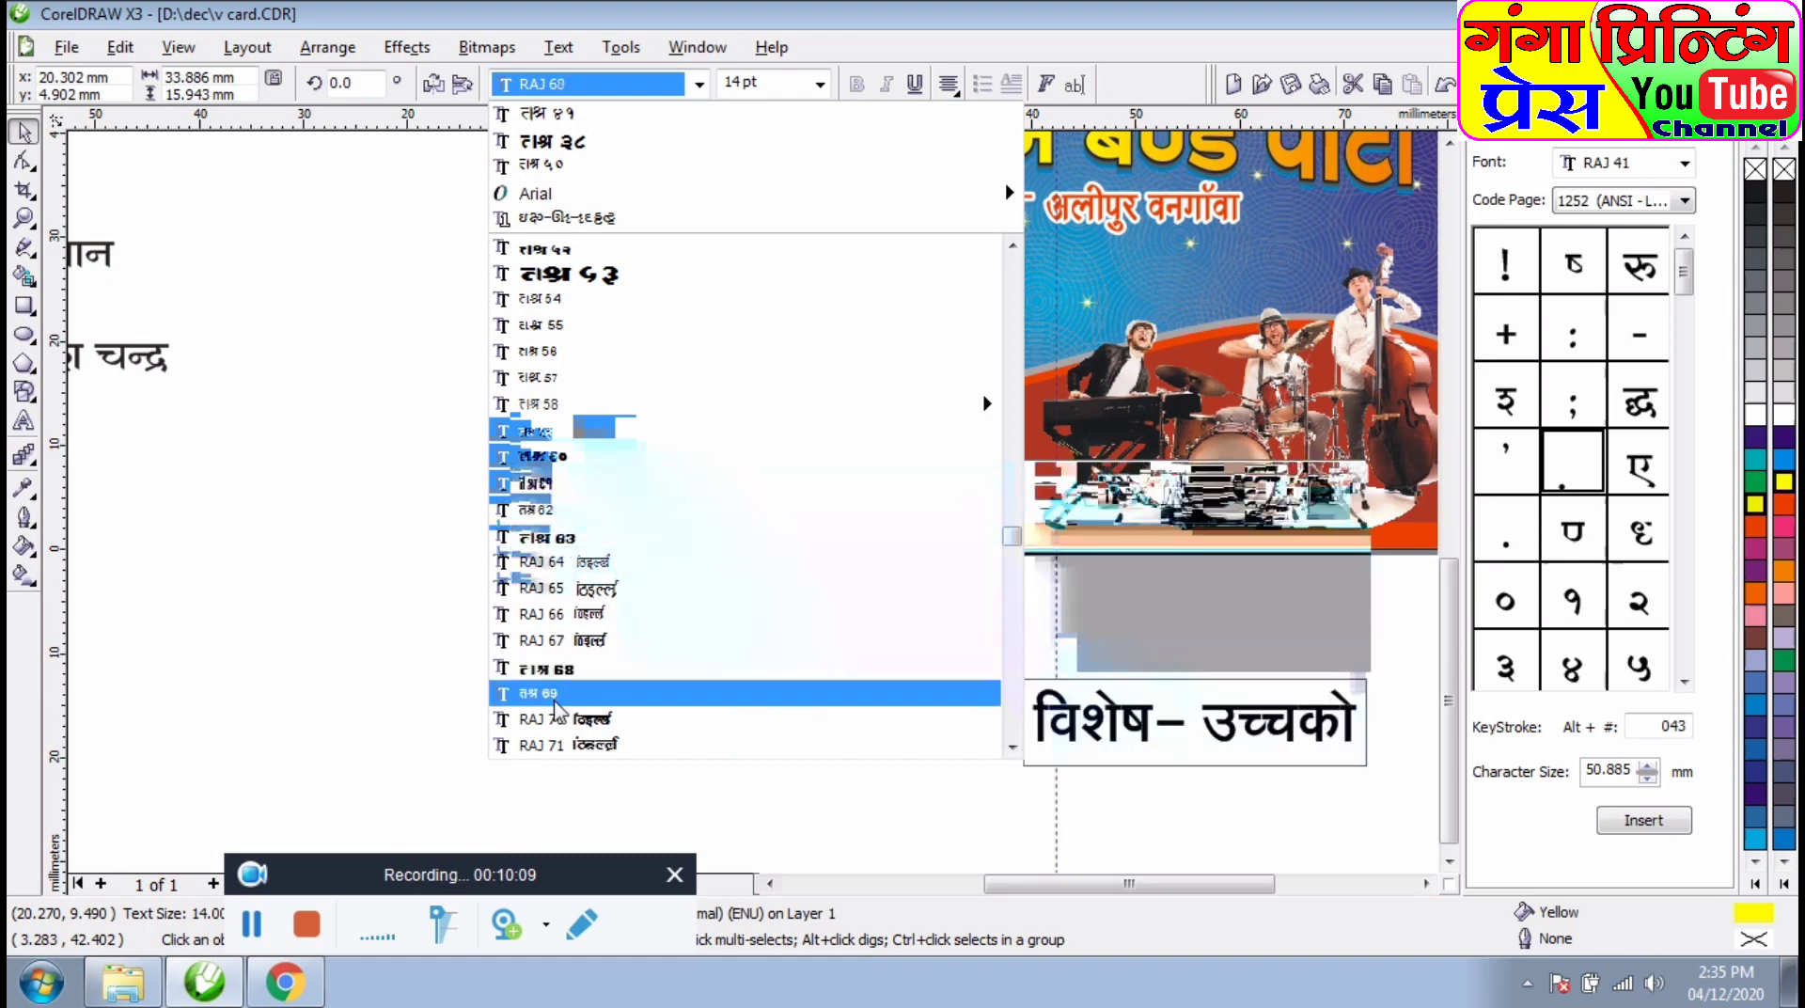
{"action": "scroll", "coordinate": [588, 663], "scroll_direction": "down", "scroll_amount": 3}
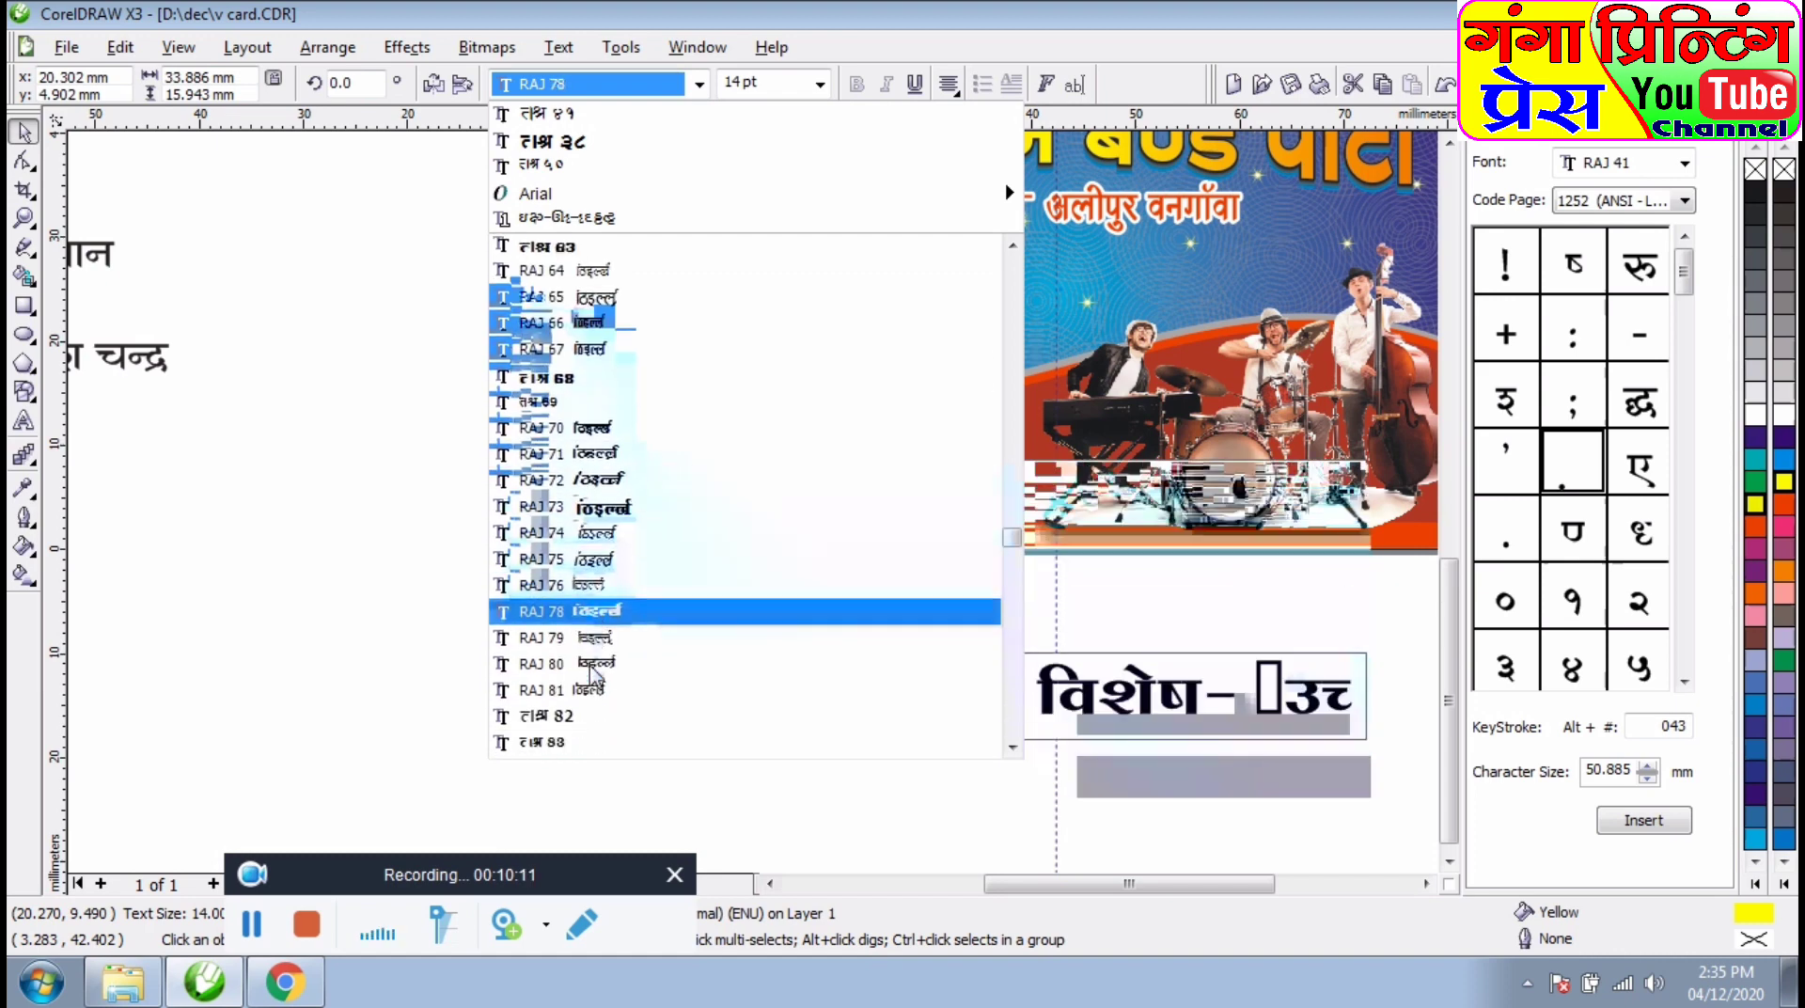
{"action": "scroll", "coordinate": [593, 676], "scroll_direction": "down", "scroll_amount": 4}
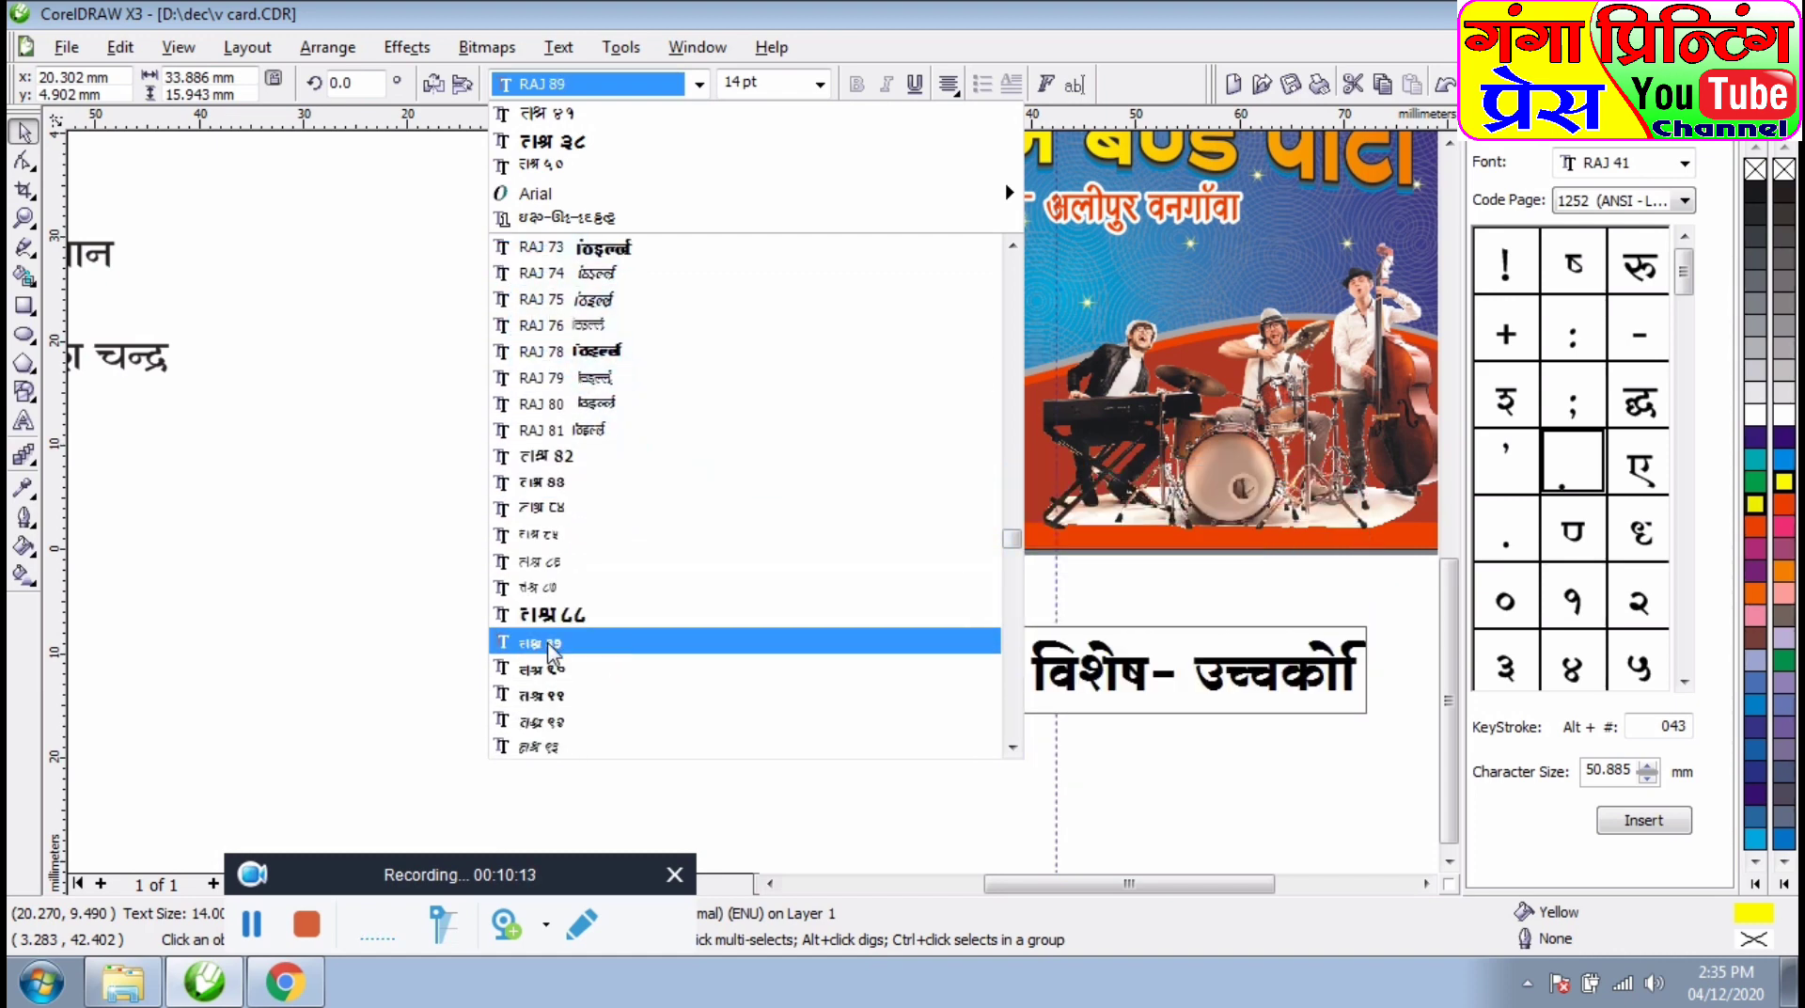
{"action": "scroll", "coordinate": [556, 658], "scroll_direction": "down", "scroll_amount": 4}
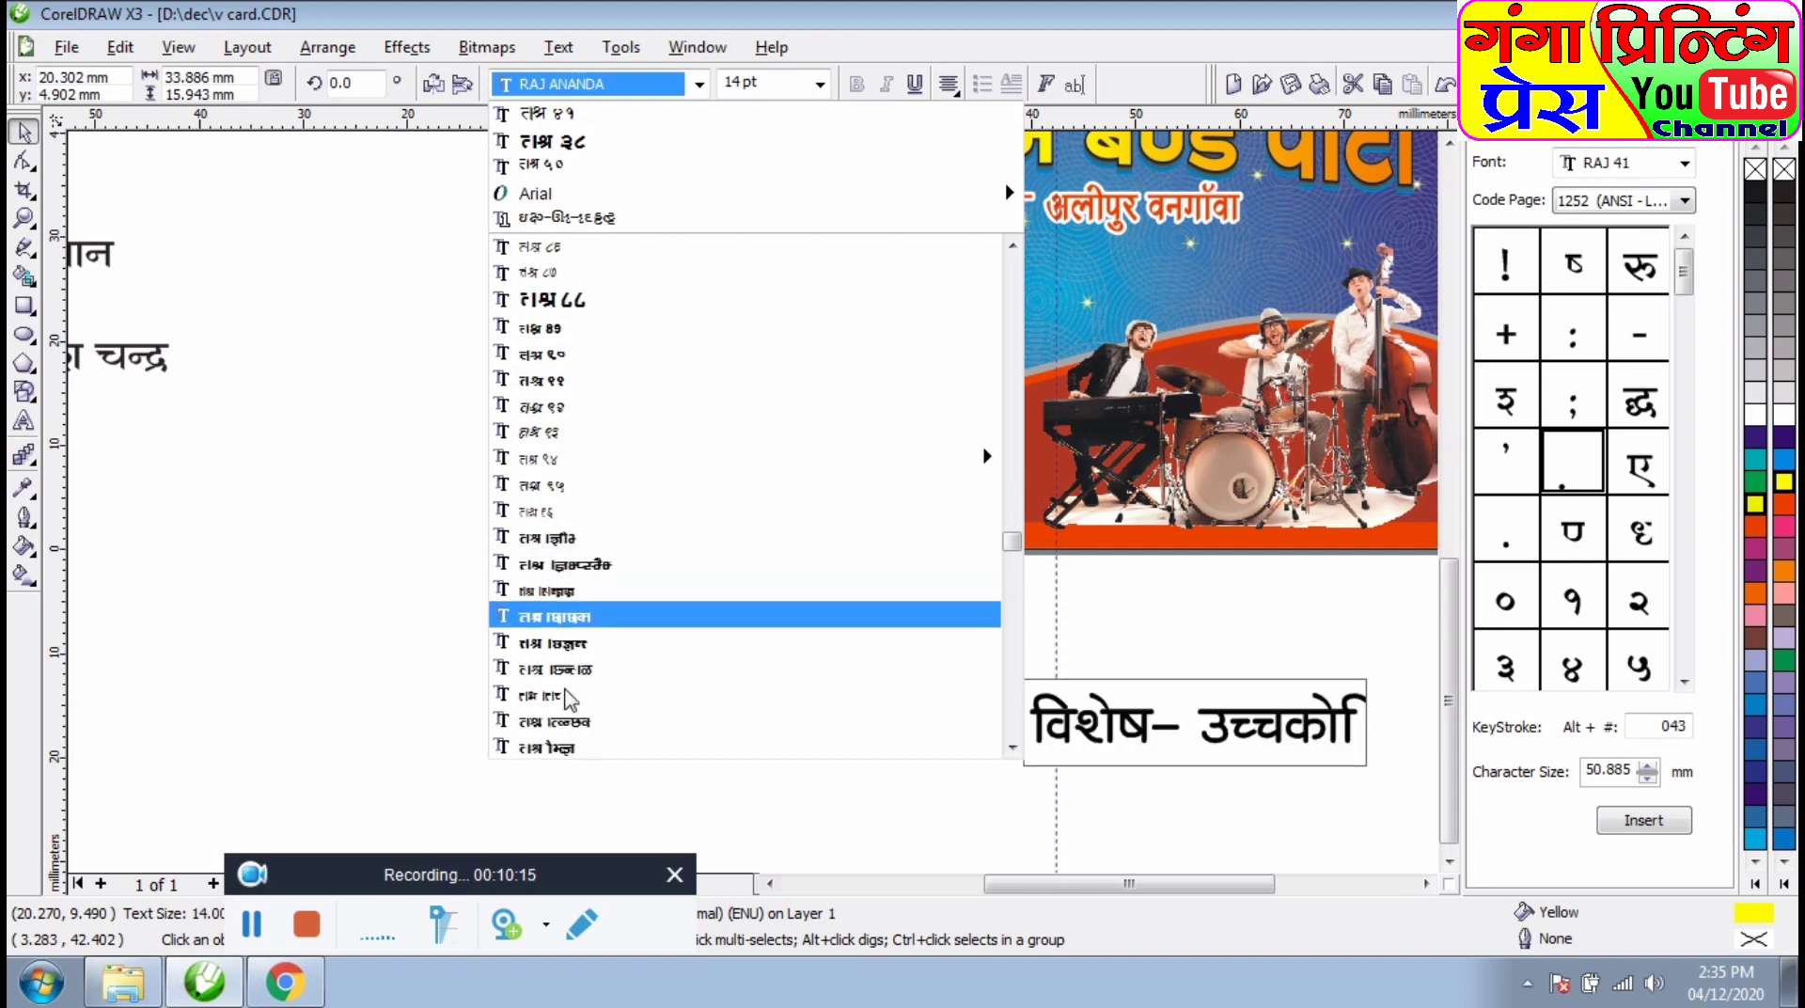
{"action": "scroll", "coordinate": [564, 672], "scroll_direction": "down", "scroll_amount": 3}
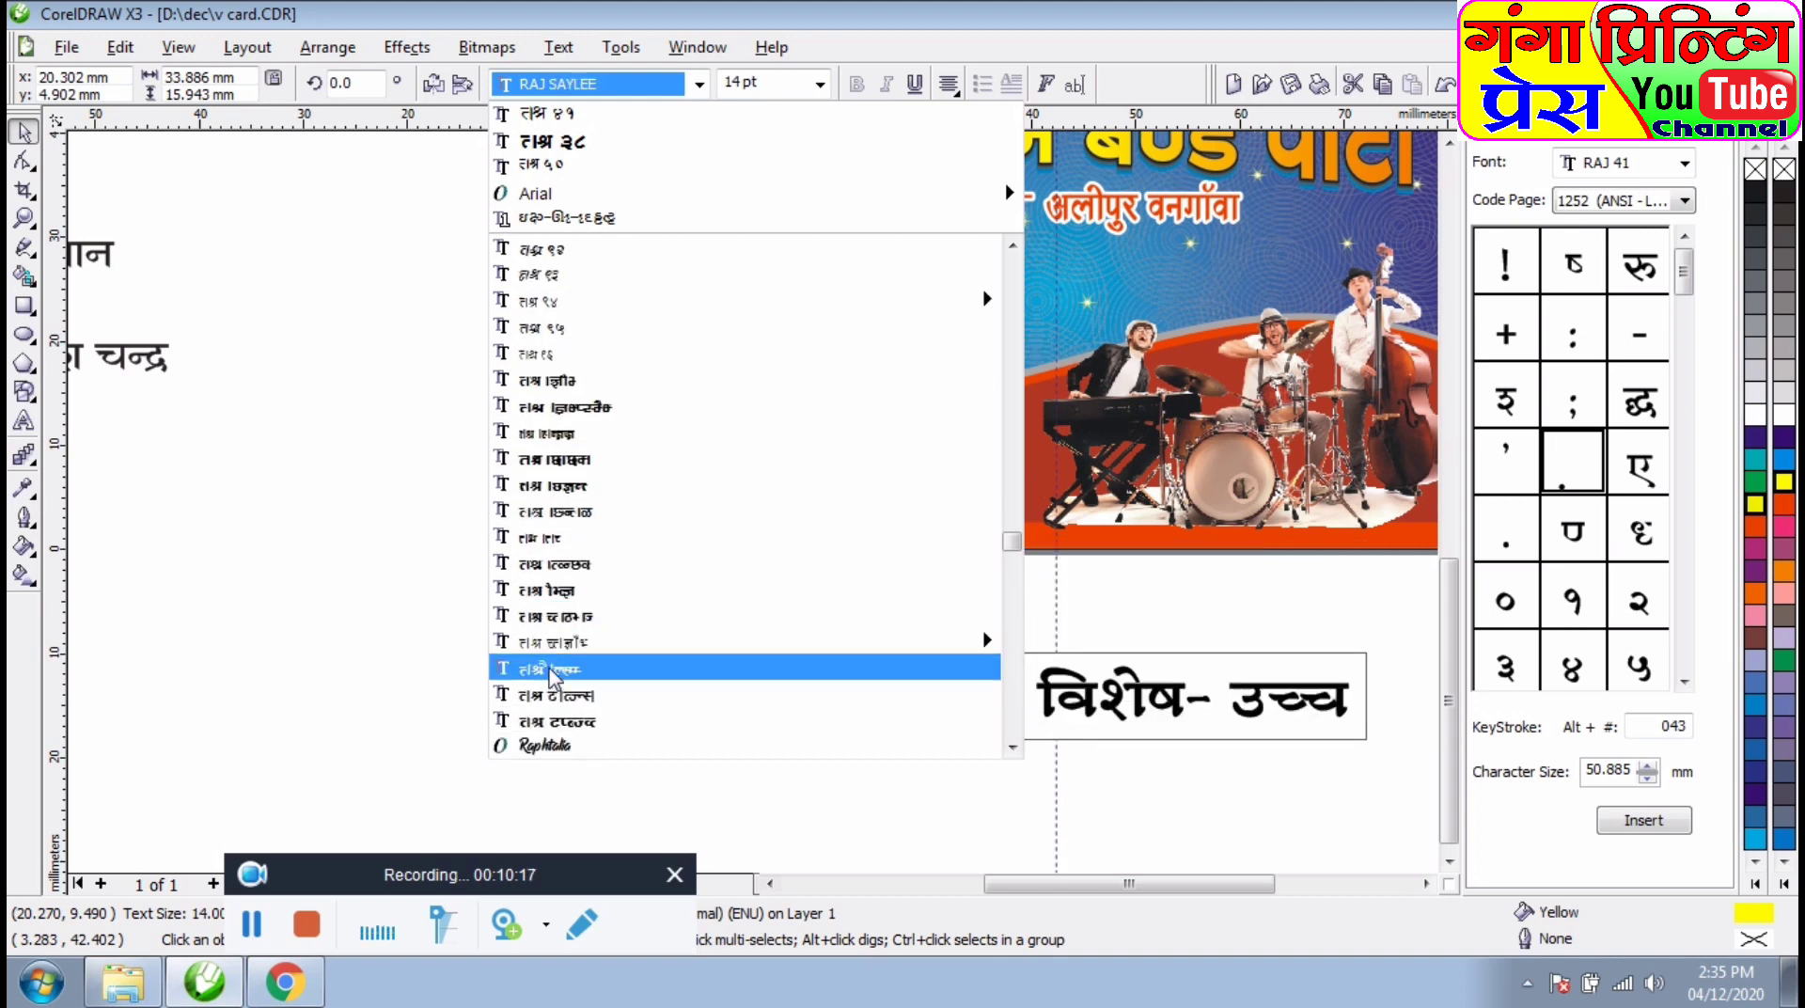
{"action": "left_click", "coordinate": [545, 662]}
- Shrink the speciality text to about 10.9 pt, stretch it to about 35 mm wide and fit it beside the keyboard player
{"action": "left_click_drag", "start_coordinate": [779, 505], "coordinate": [782, 450]}
{"action": "scroll", "coordinate": [785, 456], "scroll_direction": "up", "scroll_amount": 1}
{"action": "left_click_drag", "start_coordinate": [1347, 246], "coordinate": [1159, 329]}
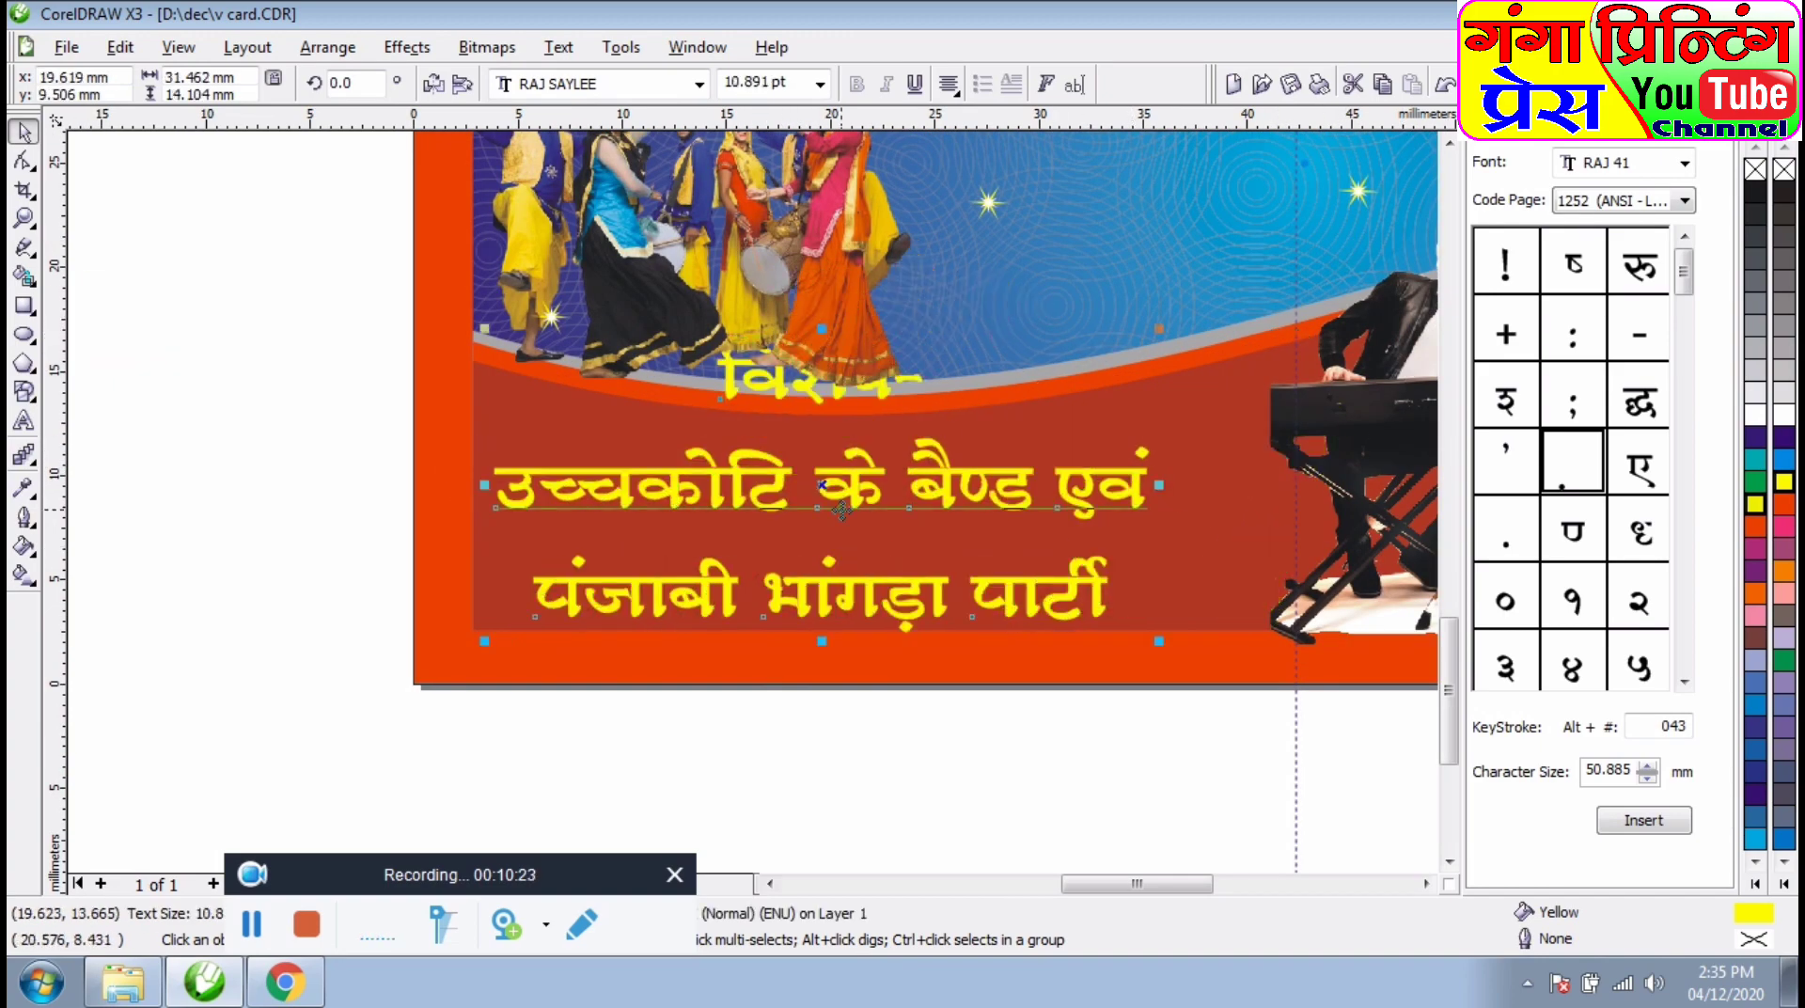
{"action": "left_click_drag", "start_coordinate": [1160, 485], "coordinate": [1242, 485]}
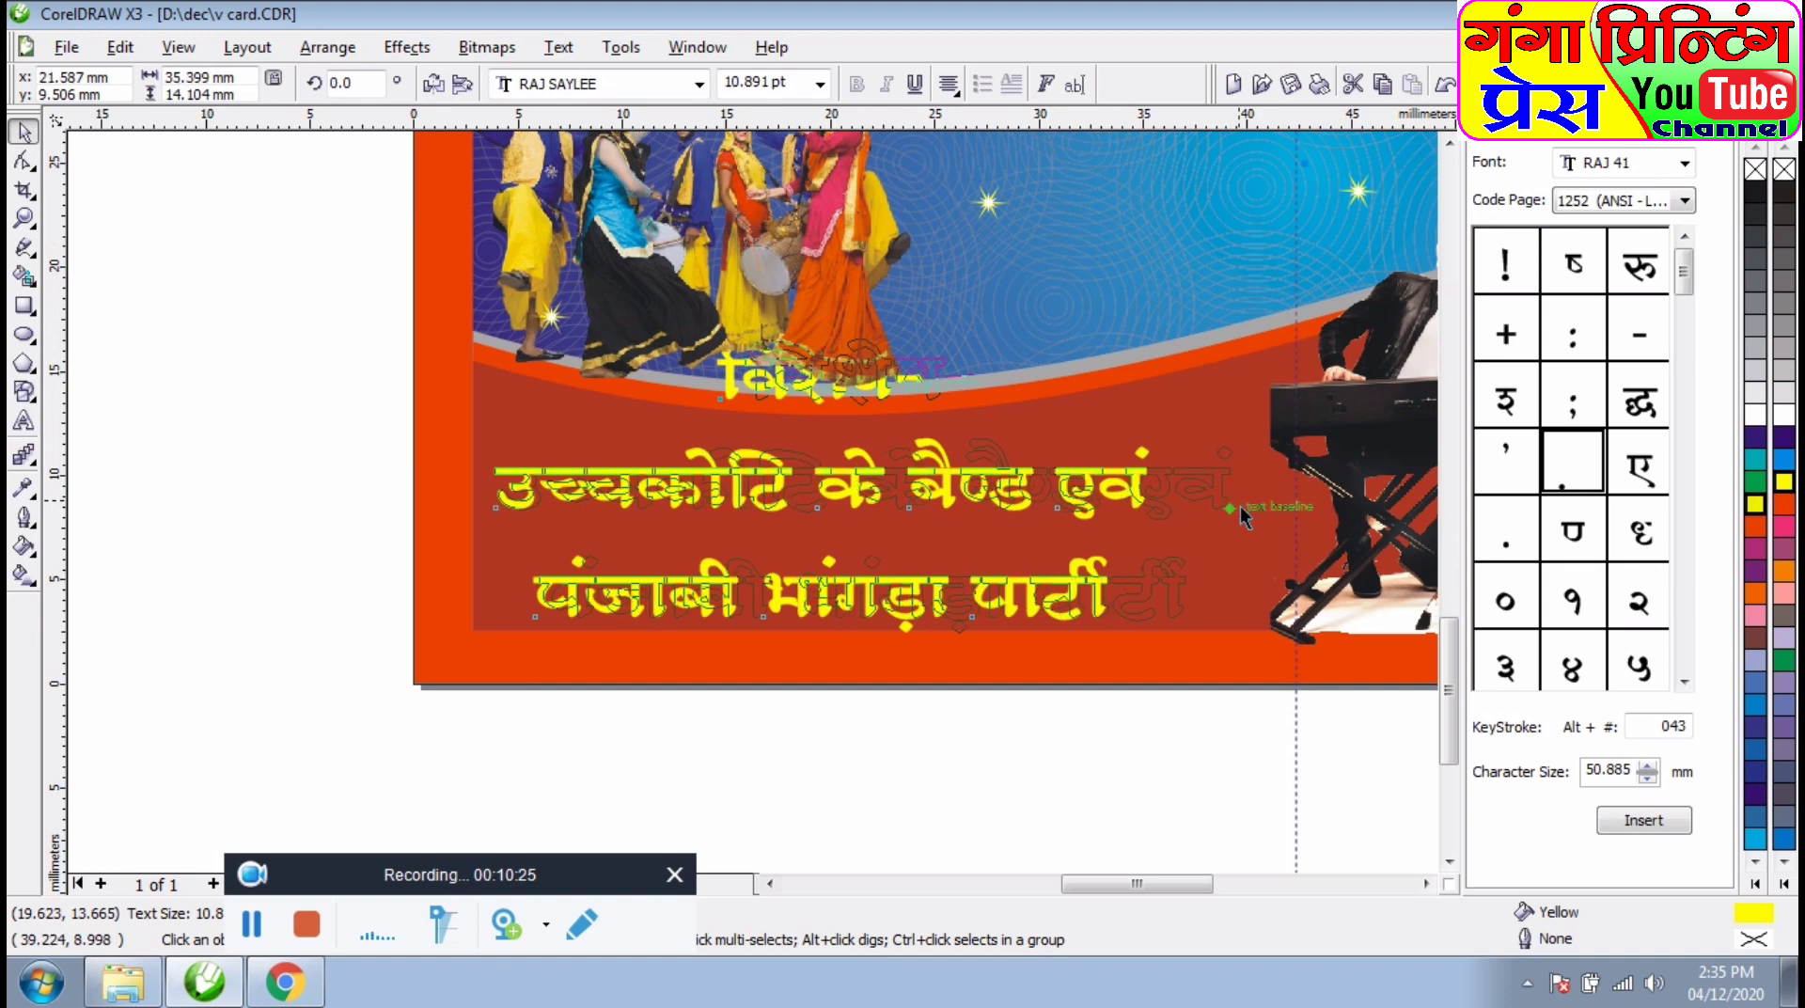
{"action": "left_click_drag", "start_coordinate": [969, 485], "coordinate": [974, 468]}
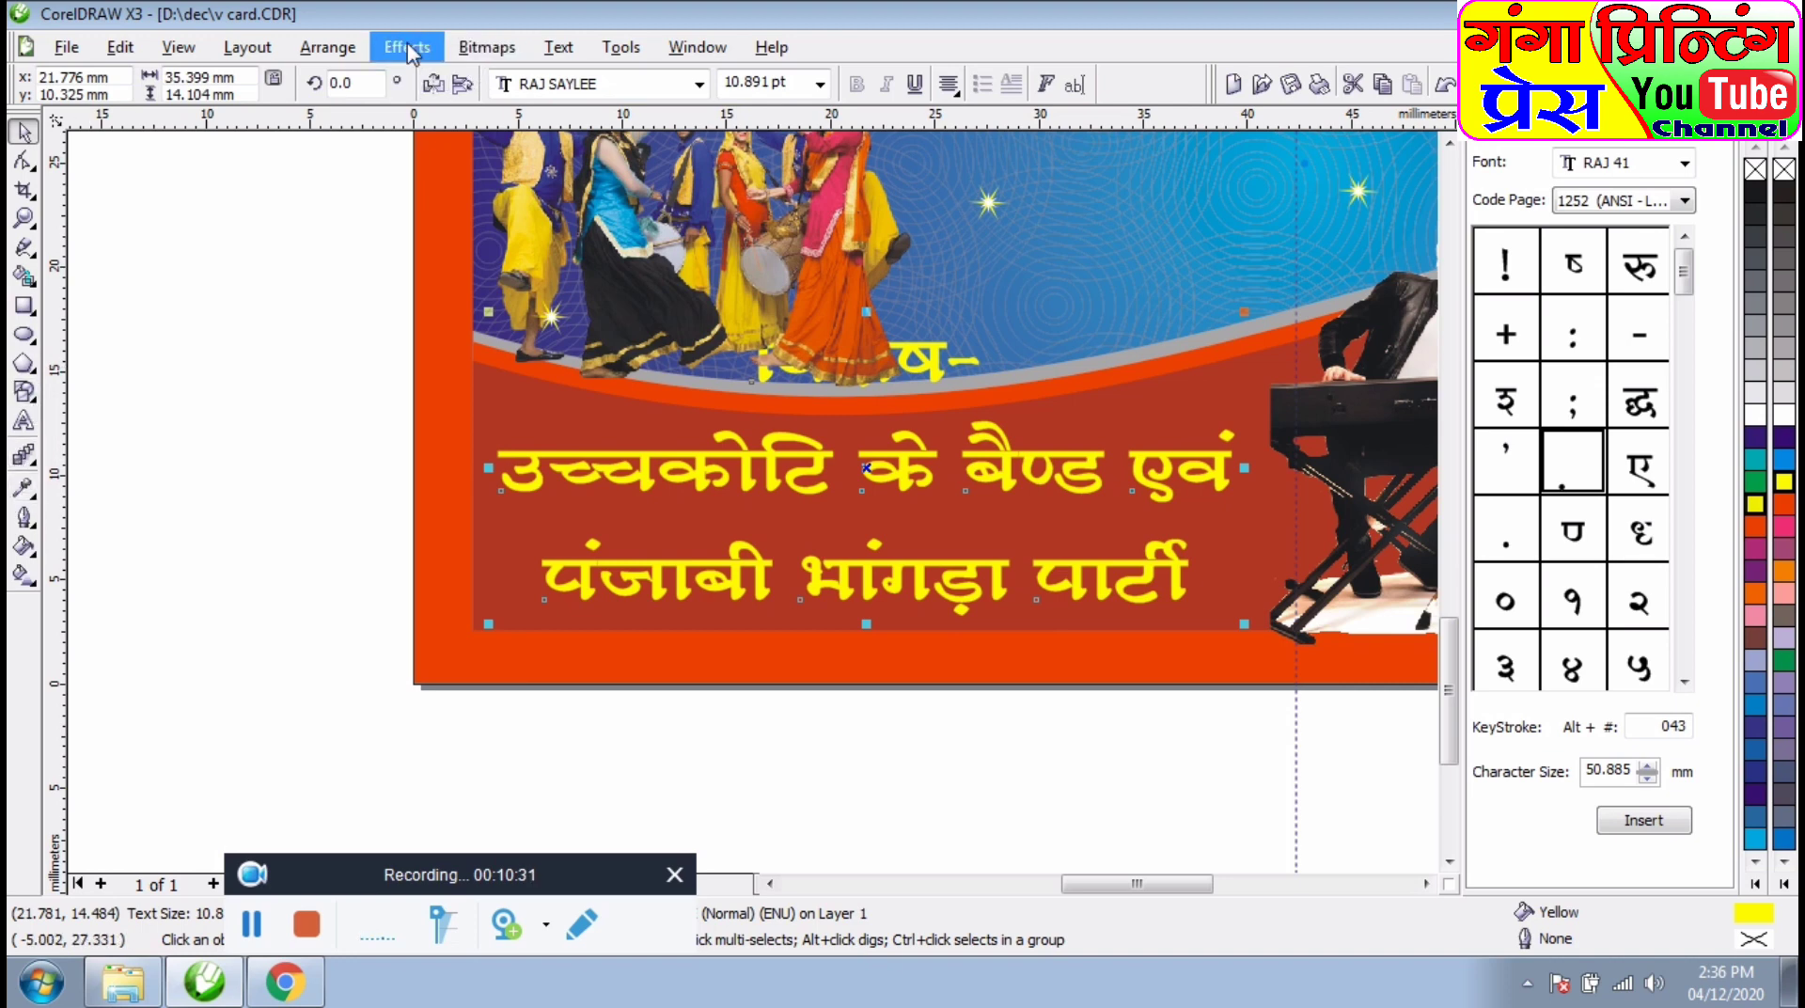
- Break the speciality text into separate lines and move the विशेष- heading to the start of the red area
{"action": "left_click", "coordinate": [327, 47]}
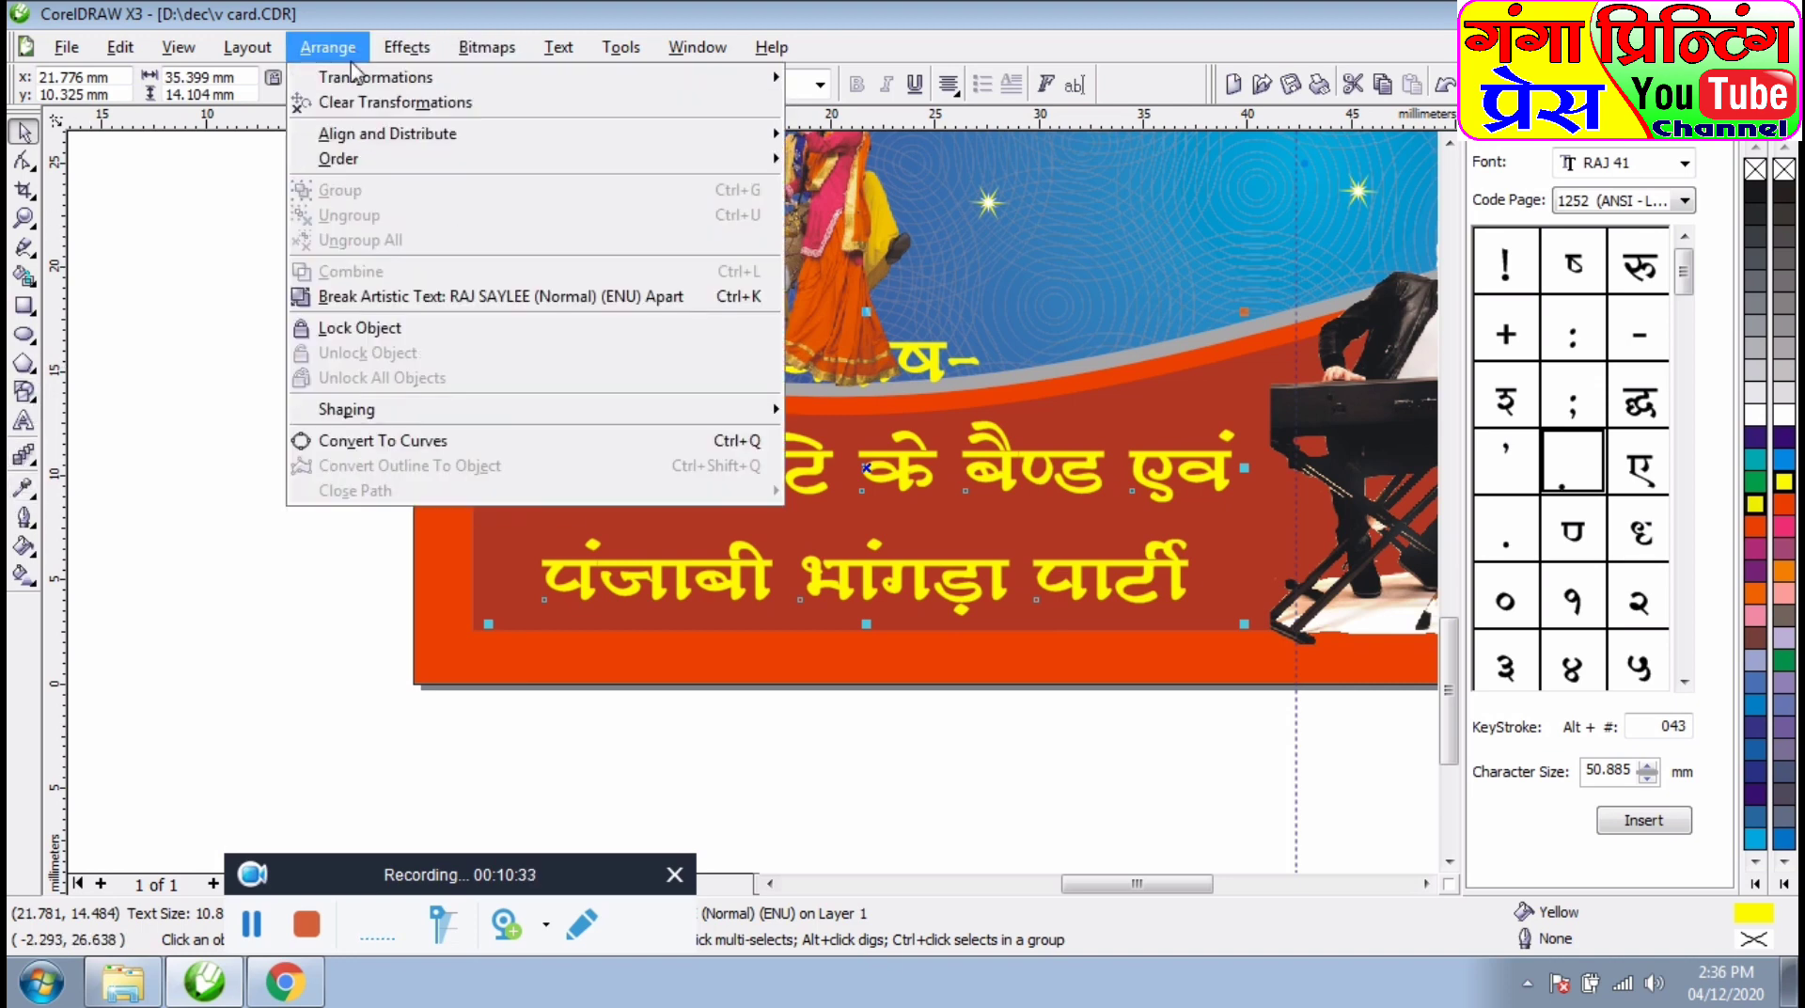
{"action": "left_click", "coordinate": [410, 298]}
{"action": "left_click", "coordinate": [234, 395]}
{"action": "left_click_drag", "start_coordinate": [926, 357], "coordinate": [699, 394]}
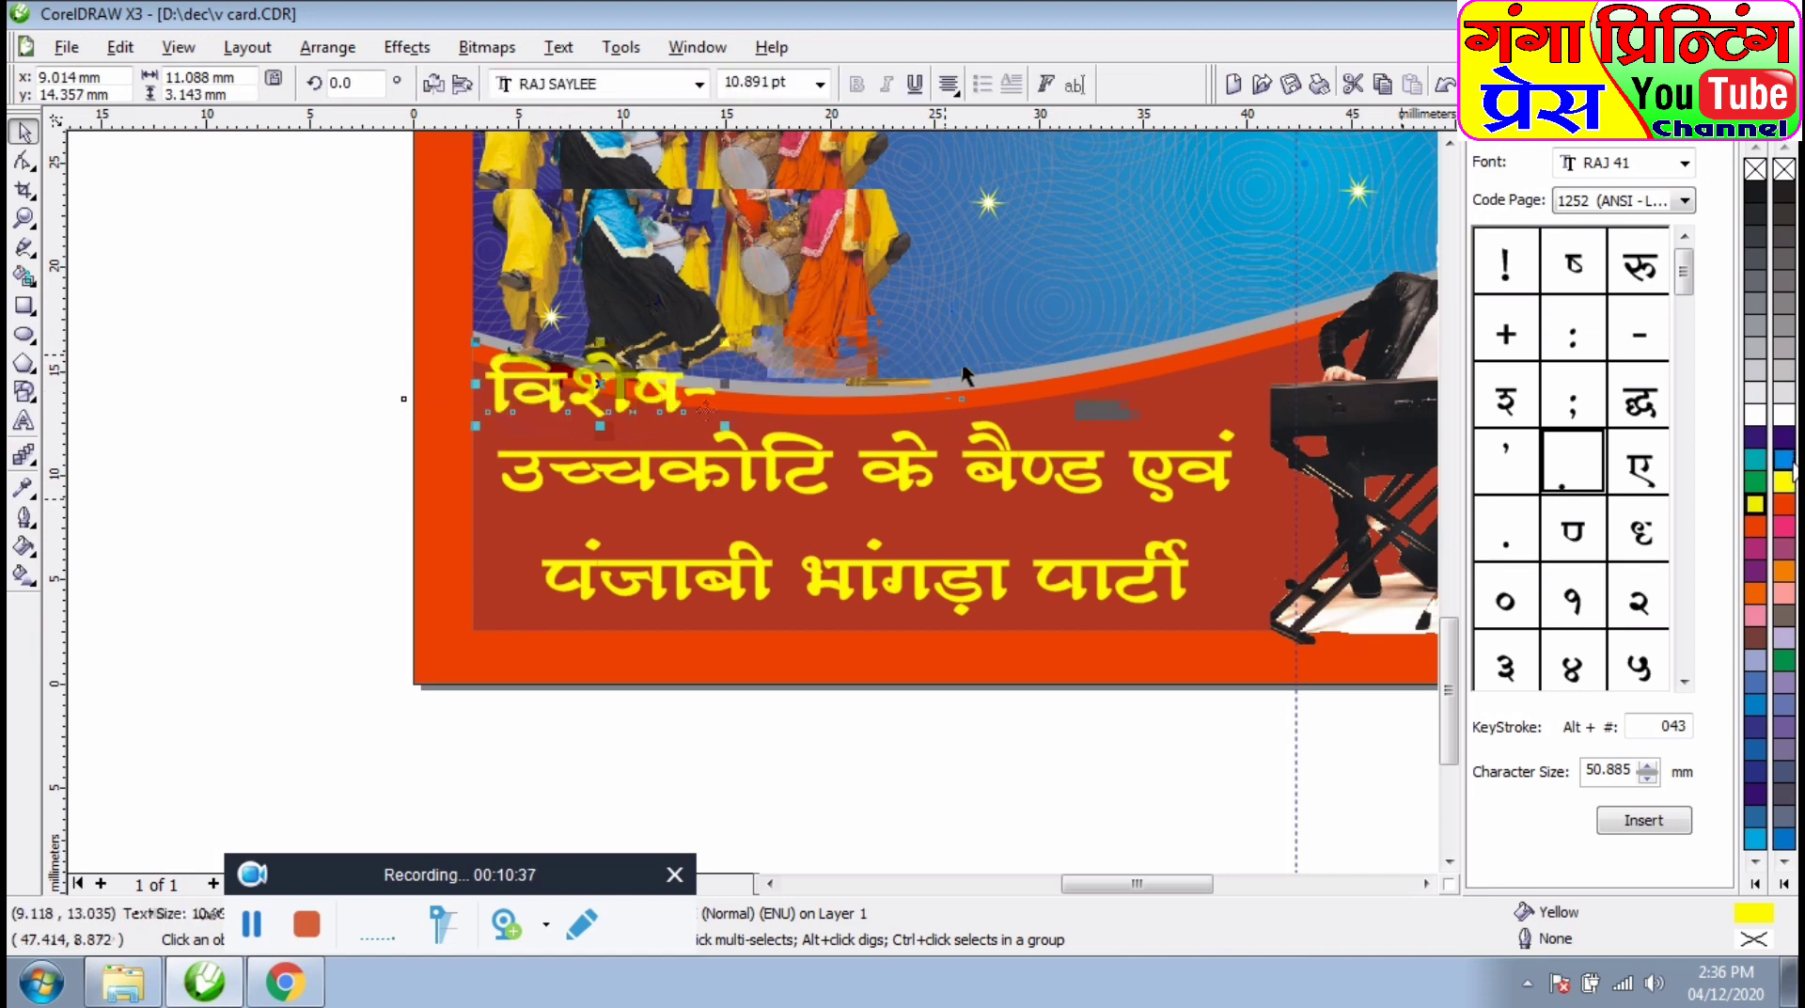
- Fill the विशेष- heading cyan and give it a white 2.0 pt outline with rounded corners
{"action": "left_click", "coordinate": [1785, 459]}
{"action": "left_click", "coordinate": [23, 517]}
{"action": "left_click", "coordinate": [79, 528]}
{"action": "left_click", "coordinate": [756, 351]}
{"action": "left_click", "coordinate": [706, 459]}
{"action": "left_click", "coordinate": [788, 296]}
{"action": "left_click", "coordinate": [781, 343]}
{"action": "left_click", "coordinate": [698, 596]}
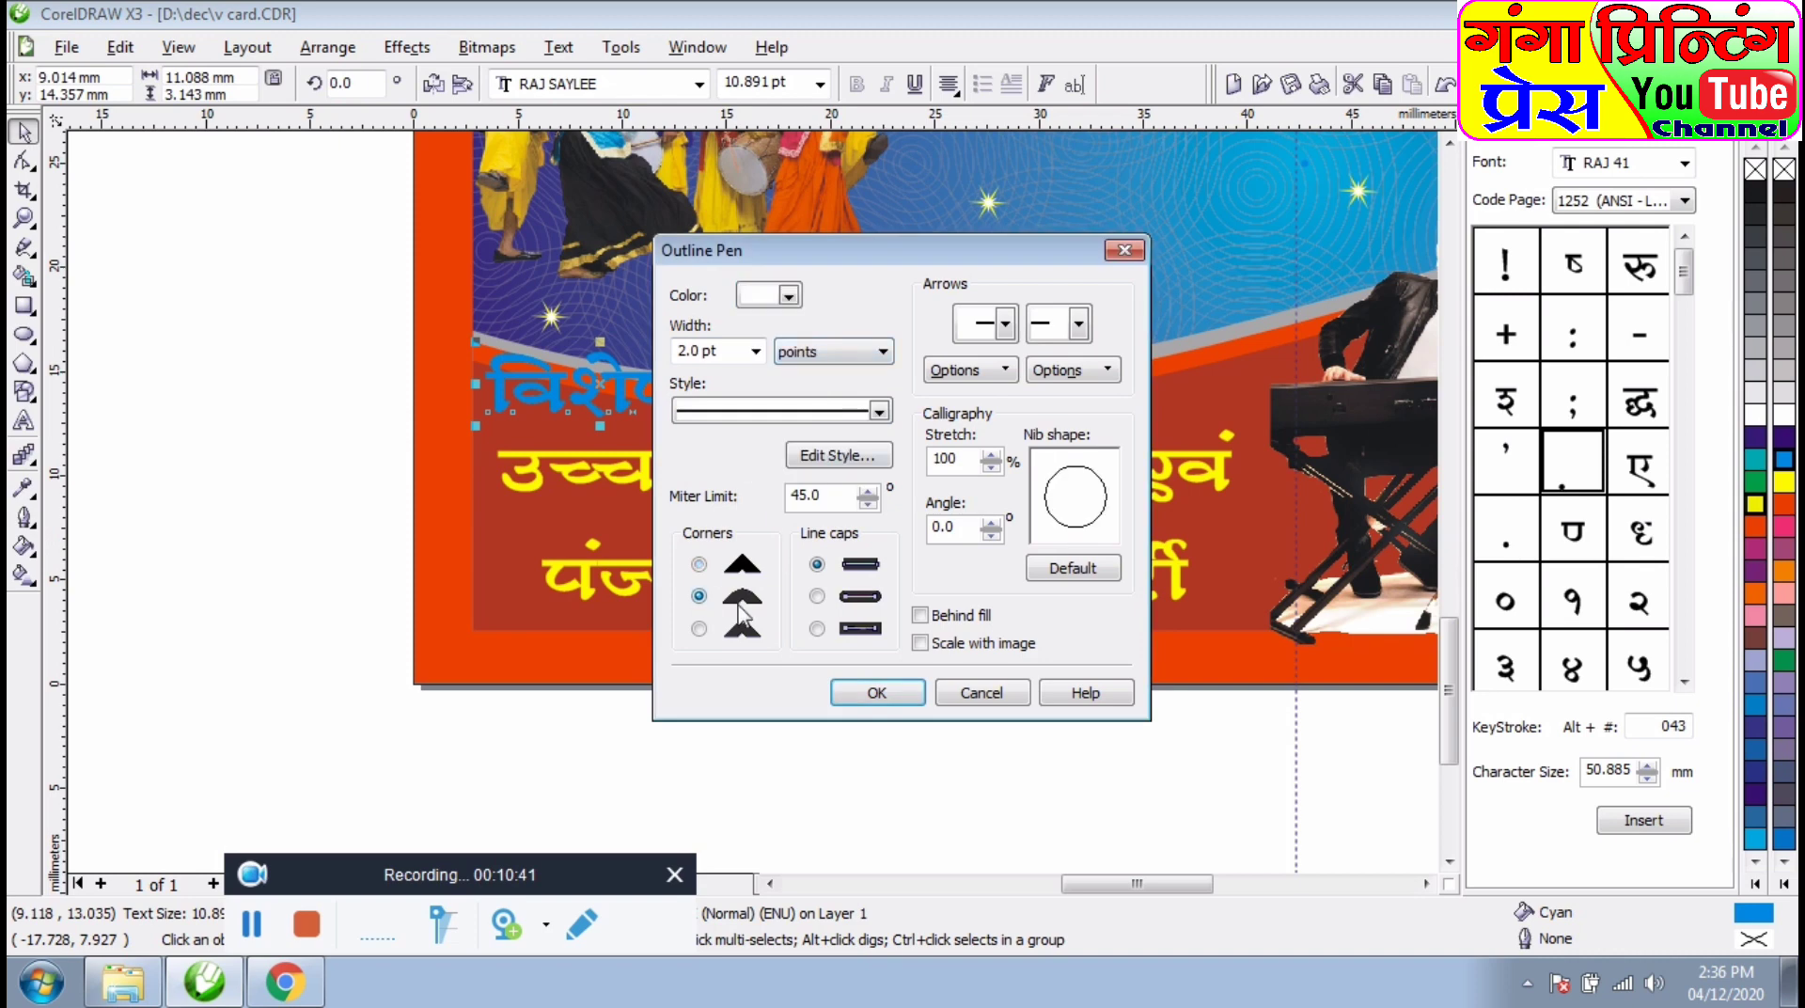
{"action": "left_click", "coordinate": [876, 693]}
{"action": "left_click", "coordinate": [895, 695]}
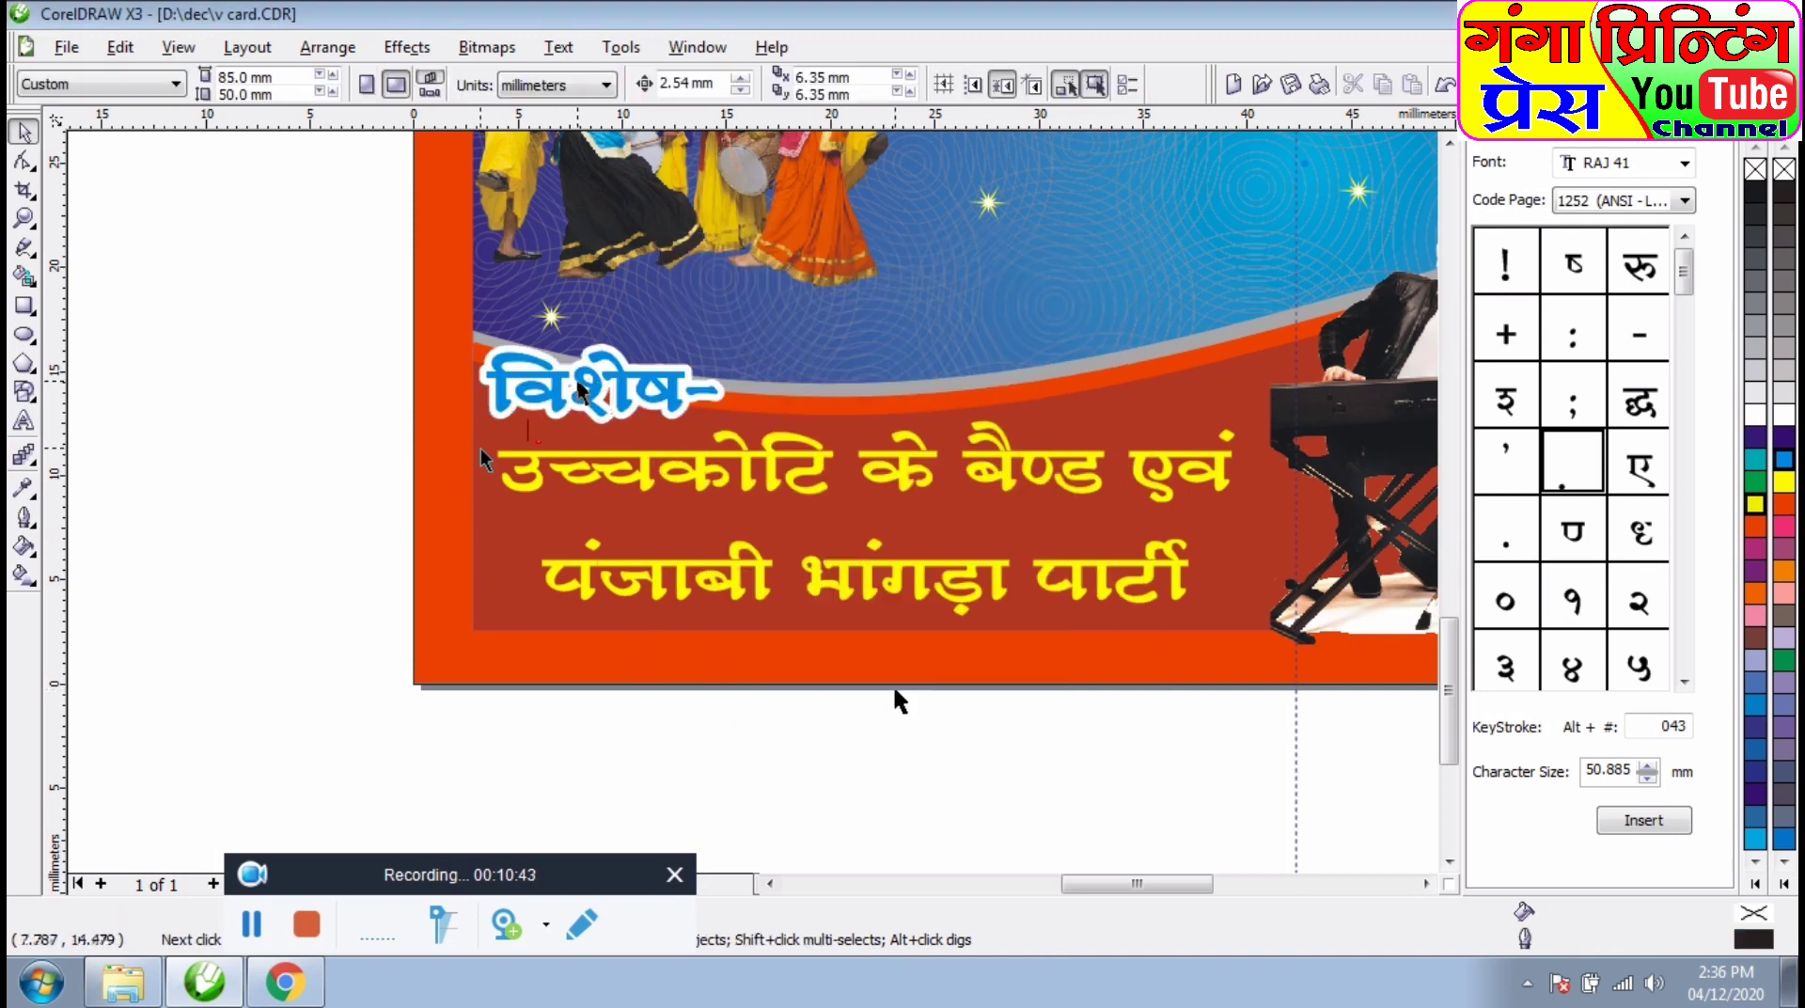
- Bring the two yellow speciality lines closer together and place the pair near the bottom of the red area
{"action": "left_click", "coordinate": [627, 490]}
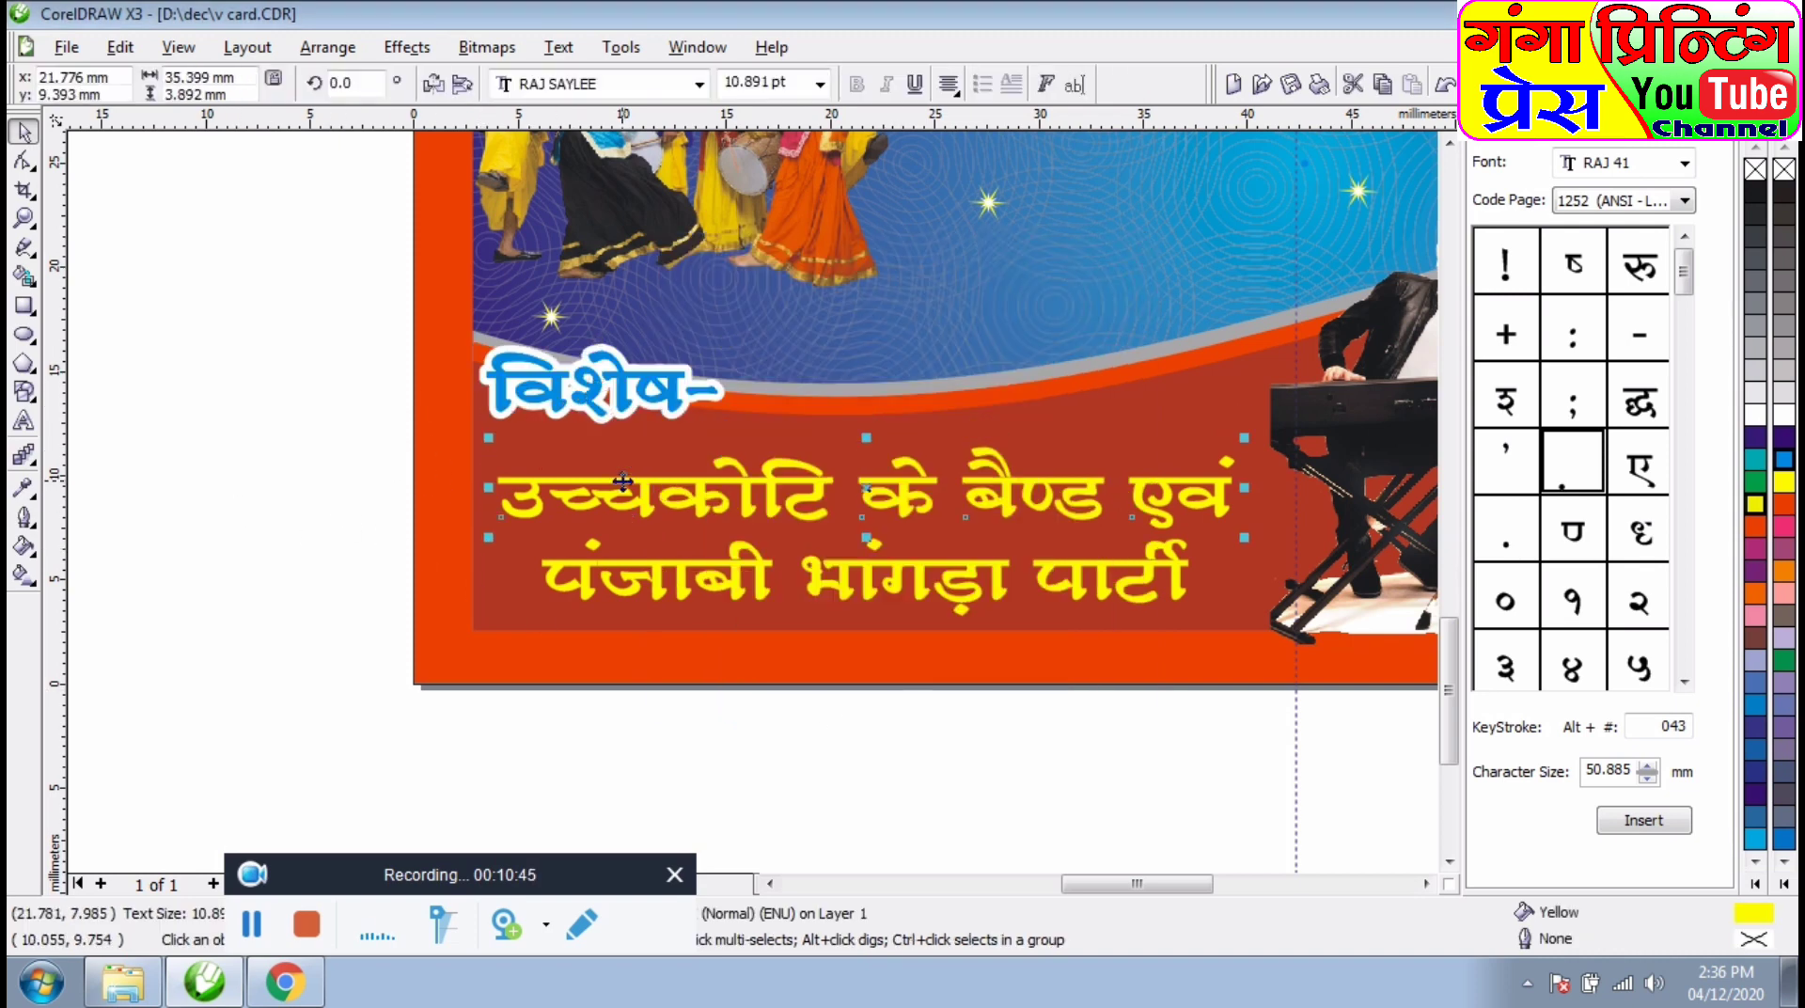
{"action": "scroll", "coordinate": [707, 473], "scroll_direction": "up", "scroll_amount": 1}
{"action": "left_click_drag", "start_coordinate": [697, 506], "coordinate": [692, 461]}
{"action": "left_click_drag", "start_coordinate": [767, 683], "coordinate": [752, 618]}
{"action": "scroll", "coordinate": [746, 621], "scroll_direction": "down", "scroll_amount": 1}
{"action": "left_click", "coordinate": [486, 446]}
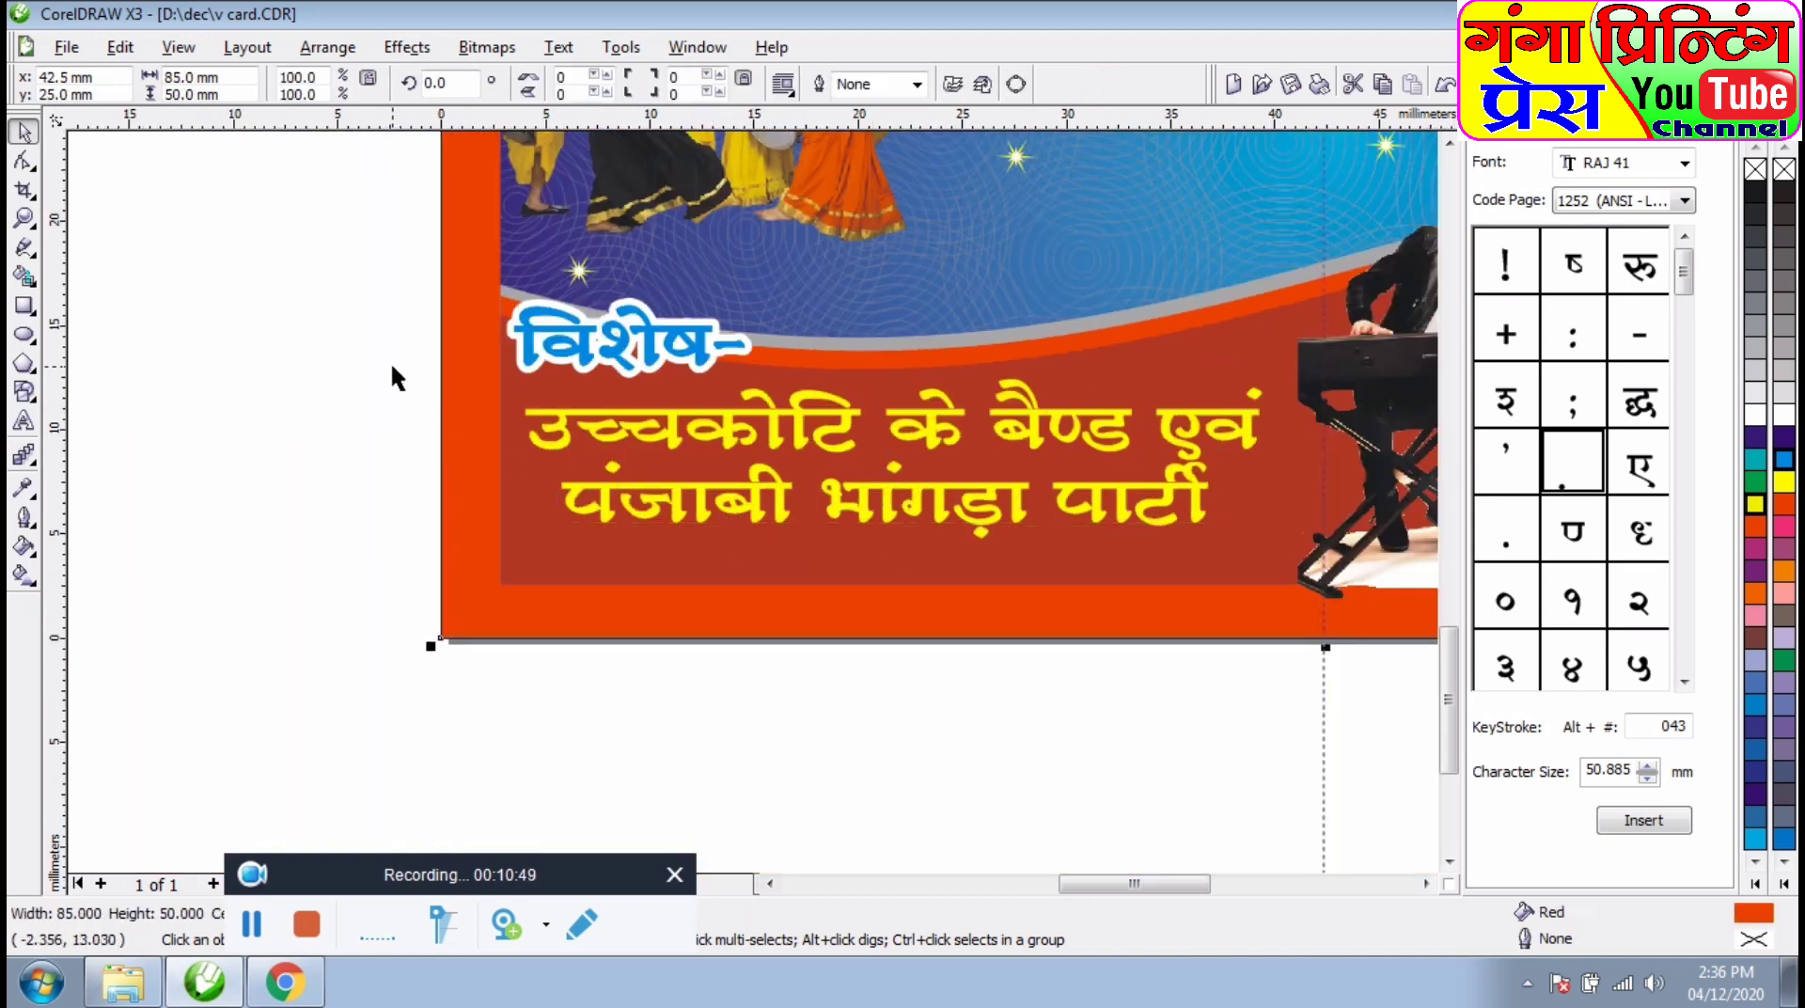
{"action": "left_click_drag", "start_coordinate": [1296, 586], "coordinate": [1298, 588]}
{"action": "key", "text": "Down"}
{"action": "key", "text": "Up"}
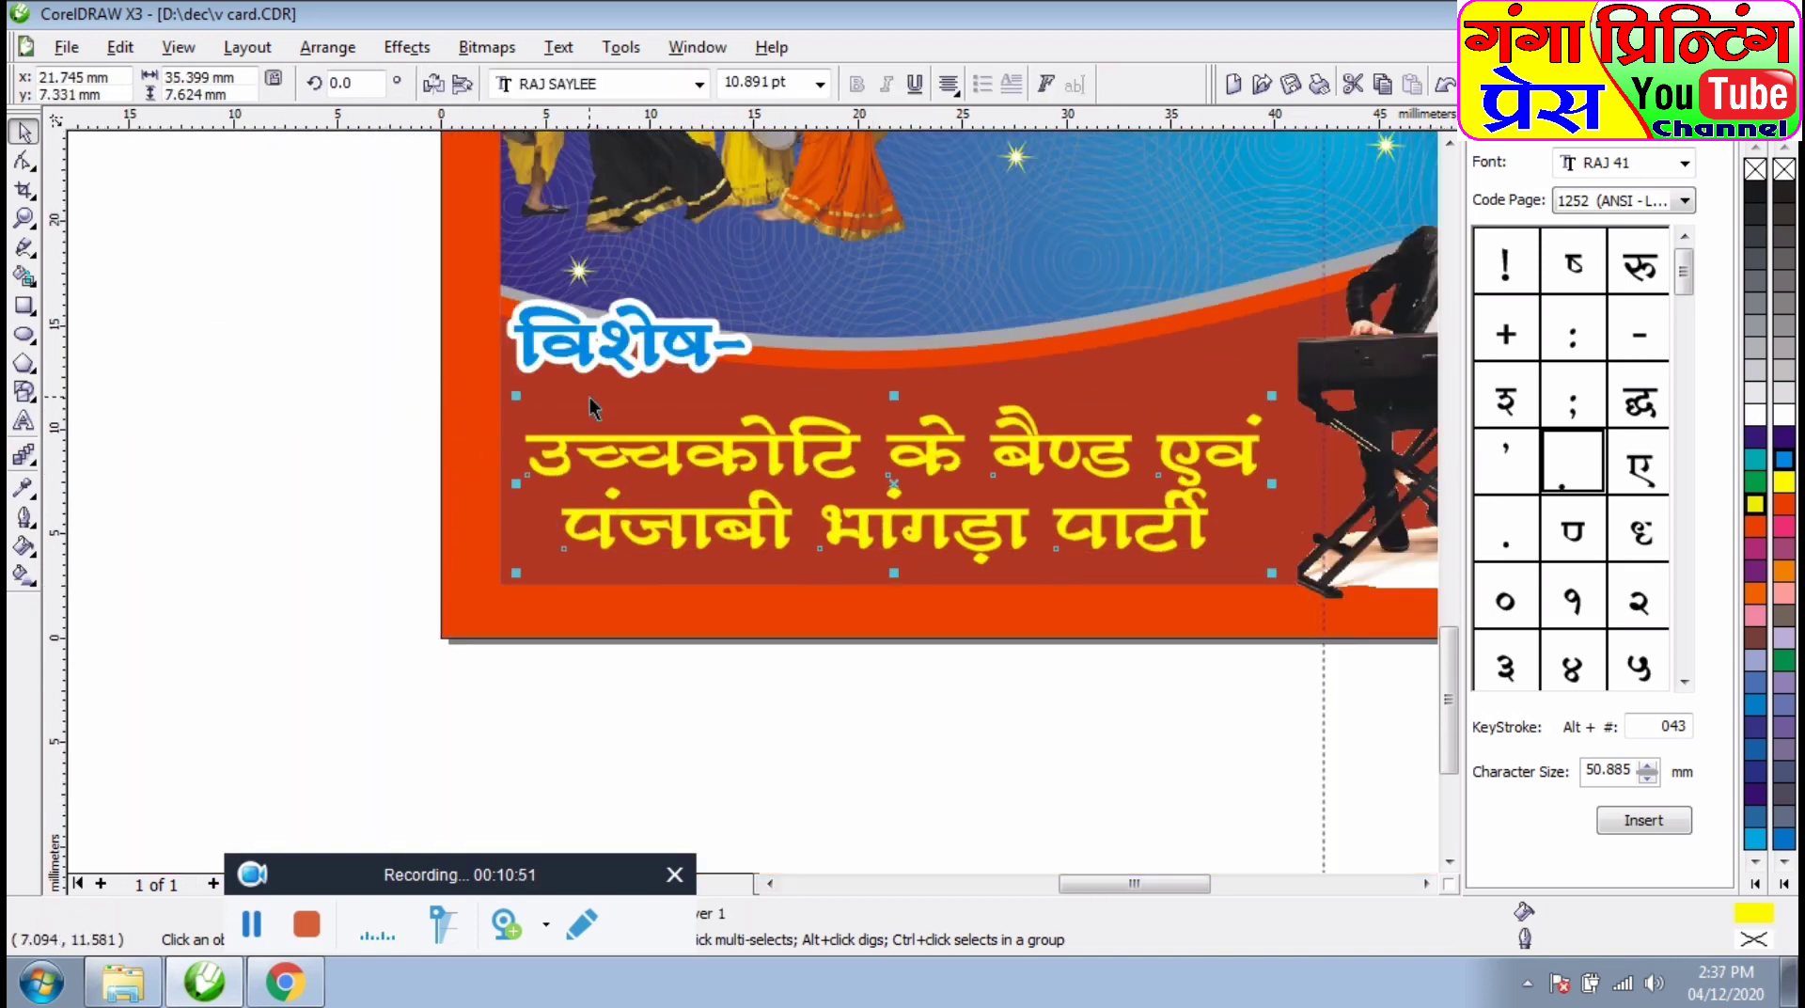
- Lower the विशेष- heading so it sits just above the yellow speciality lines
{"action": "left_click_drag", "start_coordinate": [567, 362], "coordinate": [765, 395]}
{"action": "left_click_drag", "start_coordinate": [650, 342], "coordinate": [646, 389]}
{"action": "left_click", "coordinate": [330, 400]}
{"action": "scroll", "coordinate": [1178, 606], "scroll_direction": "down", "scroll_amount": 1}
- Bring the मास्टर and मालिक lines nearer the card and place the मालिक line on it, below the address line
{"action": "left_click", "coordinate": [1427, 885]}
{"action": "left_click", "coordinate": [1428, 885]}
{"action": "left_click", "coordinate": [354, 527]}
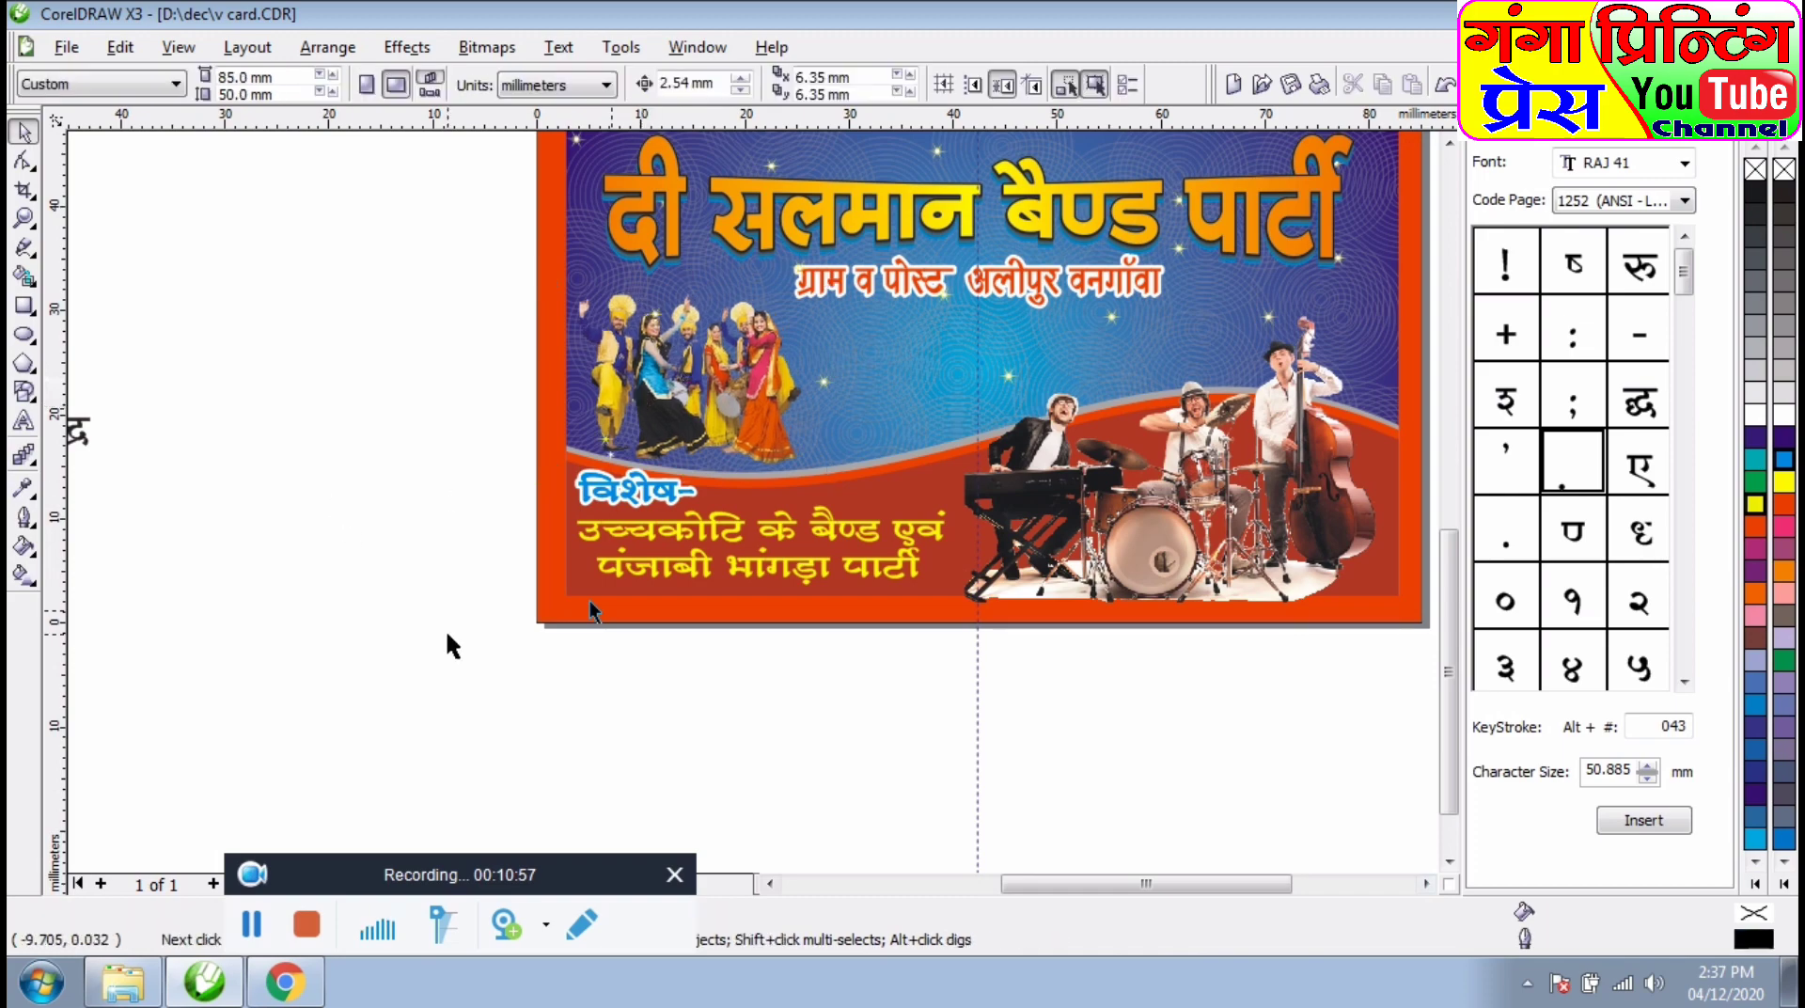
{"action": "left_click", "coordinate": [770, 884]}
{"action": "left_click", "coordinate": [770, 884]}
{"action": "left_click", "coordinate": [770, 884]}
{"action": "left_click", "coordinate": [770, 884]}
{"action": "left_click_drag", "start_coordinate": [470, 340], "coordinate": [712, 521]}
{"action": "left_click_drag", "start_coordinate": [546, 421], "coordinate": [760, 566]}
{"action": "left_click", "coordinate": [1427, 885]}
{"action": "left_click", "coordinate": [1428, 885]}
{"action": "left_click", "coordinate": [1428, 885]}
{"action": "left_click_drag", "start_coordinate": [321, 580], "coordinate": [1134, 345]}
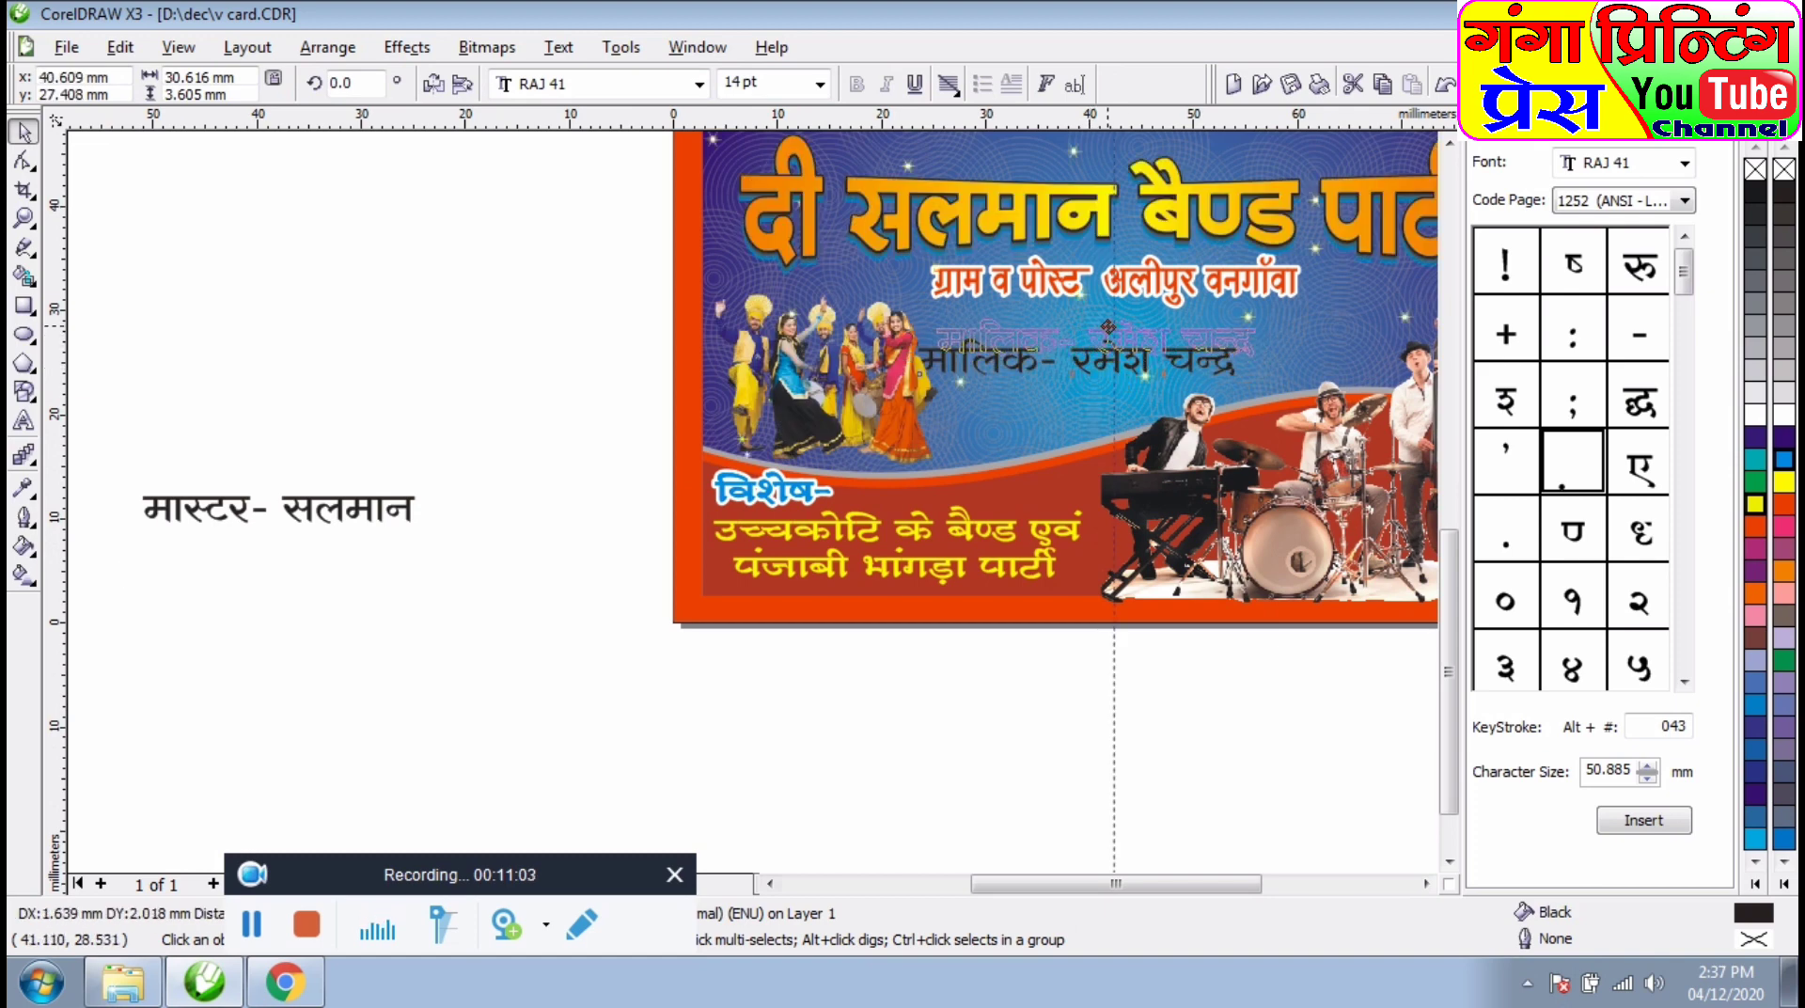
- Split the मालिक line after its label into two centred lines and tighten the spacing between them
{"action": "left_click", "coordinate": [23, 421]}
{"action": "left_click", "coordinate": [1094, 346]}
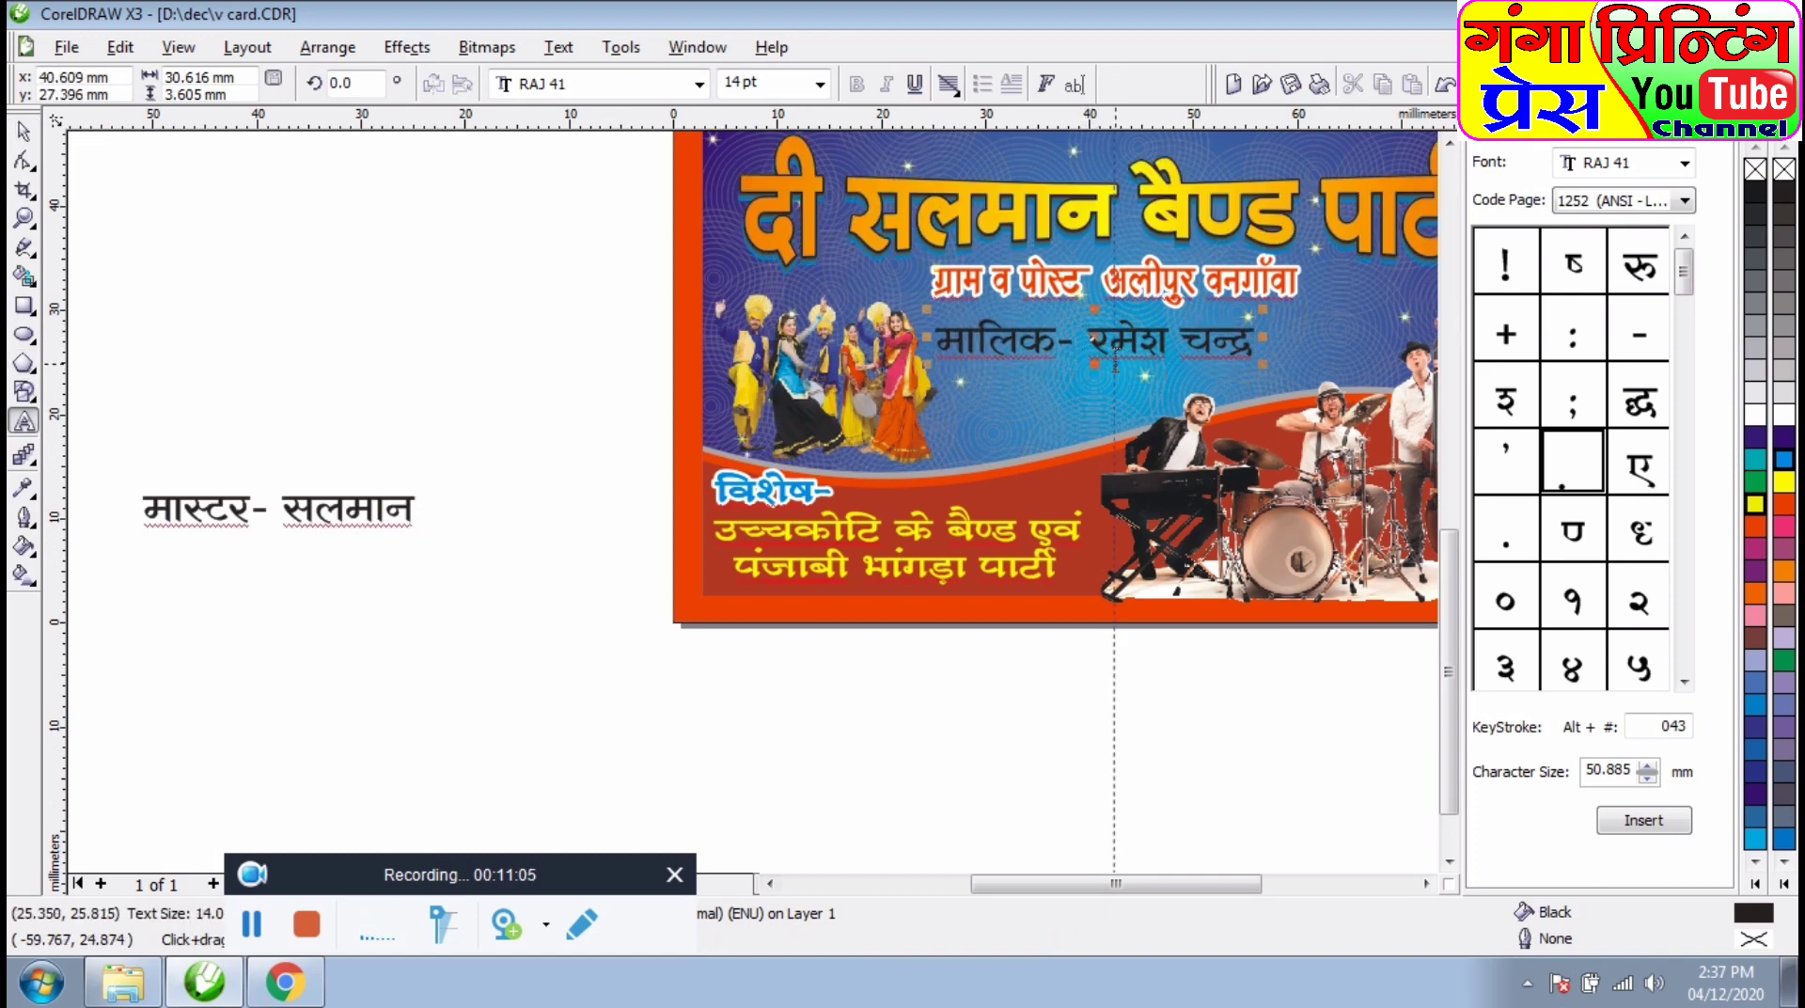
{"action": "key", "text": "Return"}
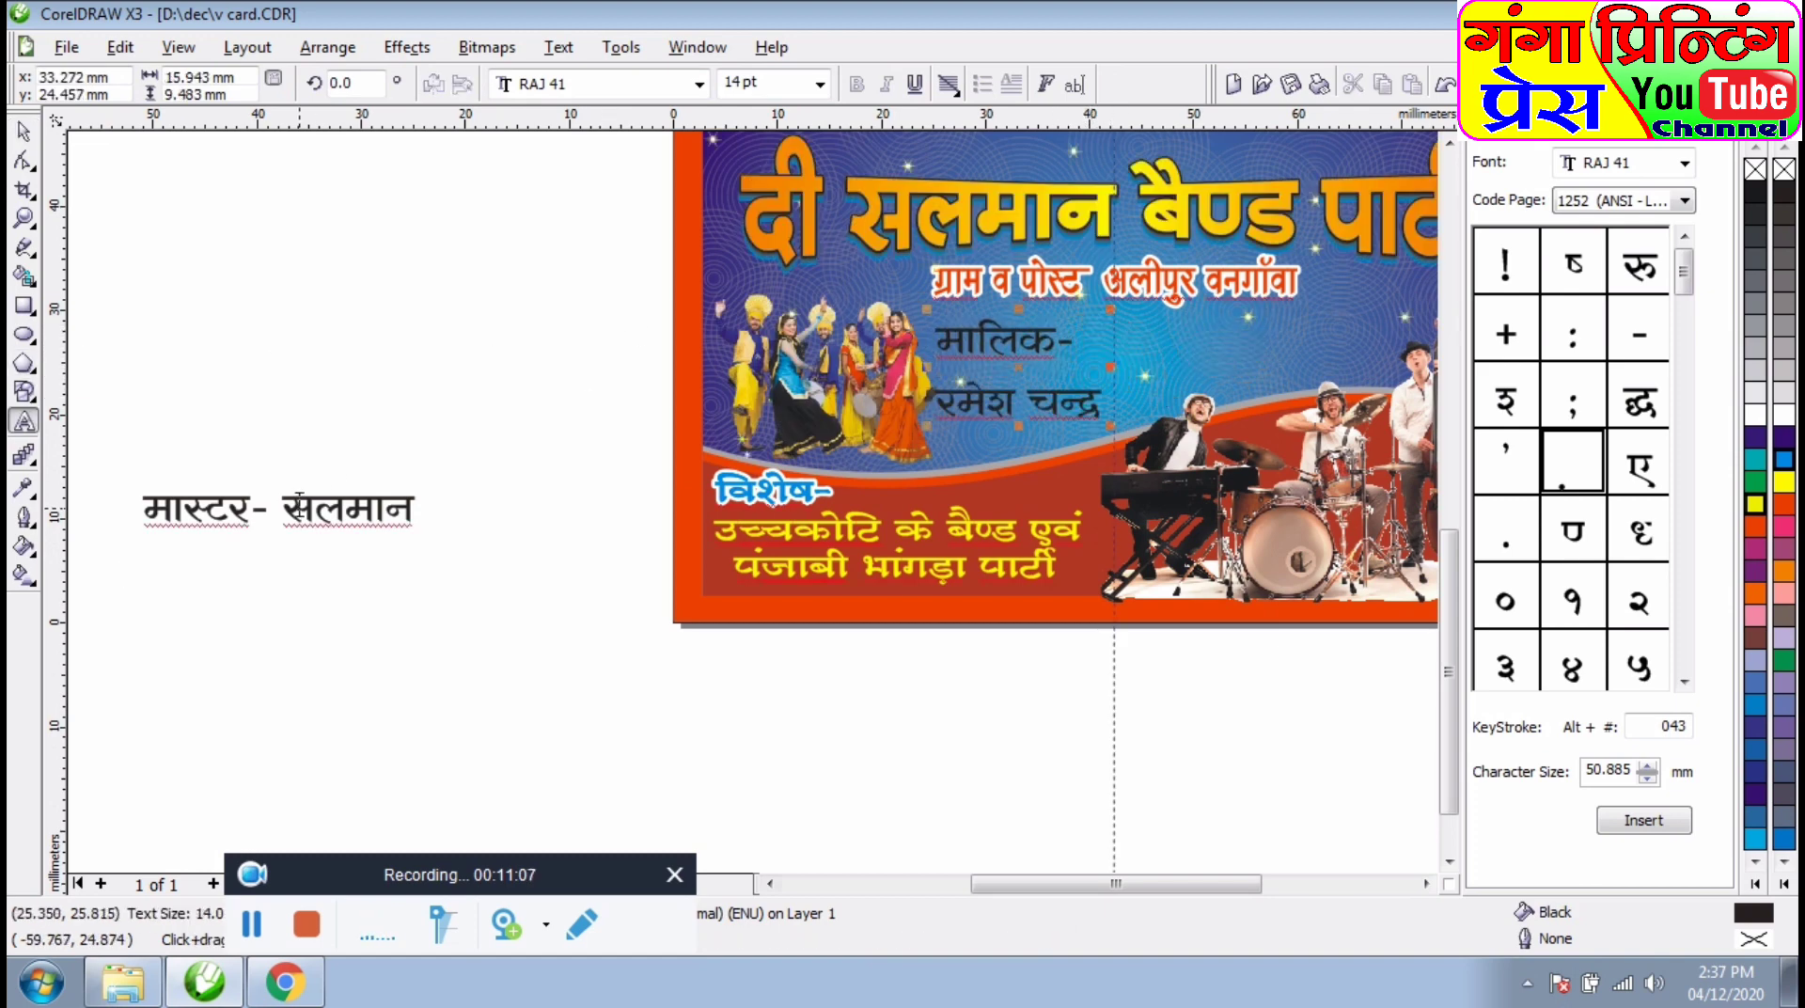
{"action": "left_click", "coordinate": [23, 141]}
{"action": "scroll", "coordinate": [24, 151], "scroll_direction": "up", "scroll_amount": 1}
{"action": "left_click", "coordinate": [947, 86]}
{"action": "left_click", "coordinate": [975, 166]}
{"action": "left_click", "coordinate": [23, 159]}
{"action": "left_click_drag", "start_coordinate": [755, 520], "coordinate": [769, 475]}
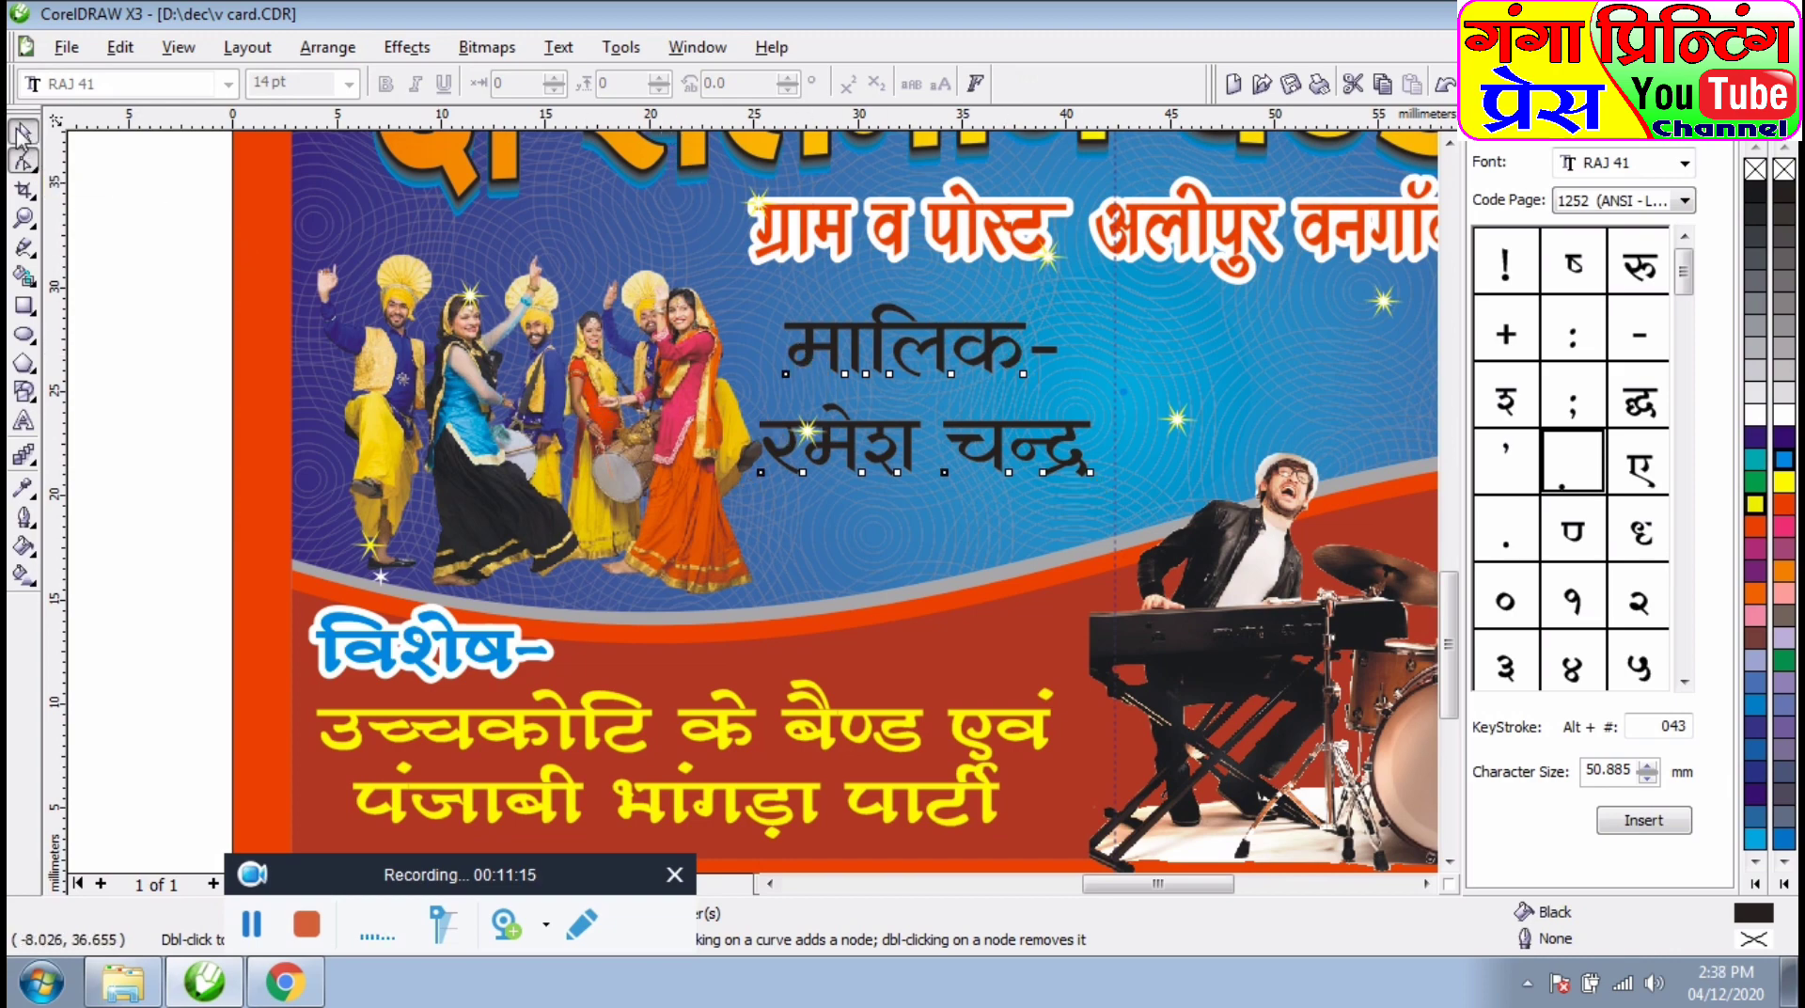
- Set the two-line मालिक text block to 12 pt
{"action": "left_click", "coordinate": [23, 134]}
{"action": "left_click", "coordinate": [820, 87]}
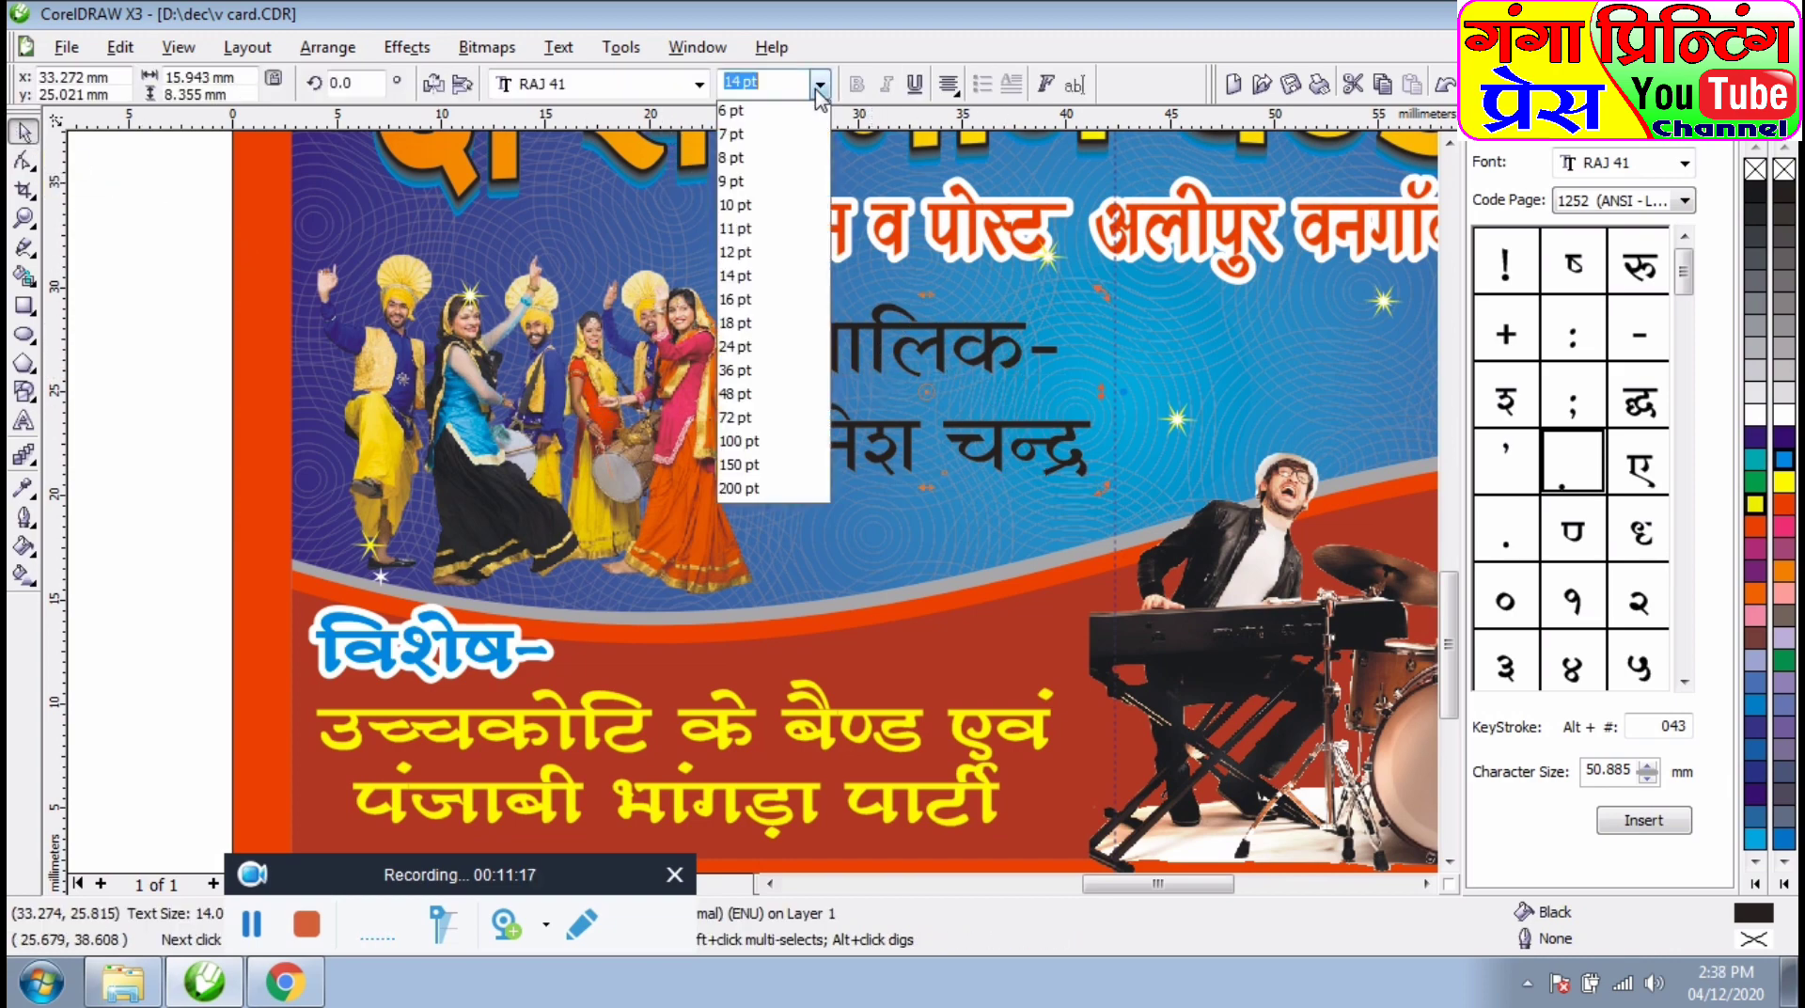
{"action": "left_click", "coordinate": [754, 253]}
{"action": "left_click", "coordinate": [23, 162]}
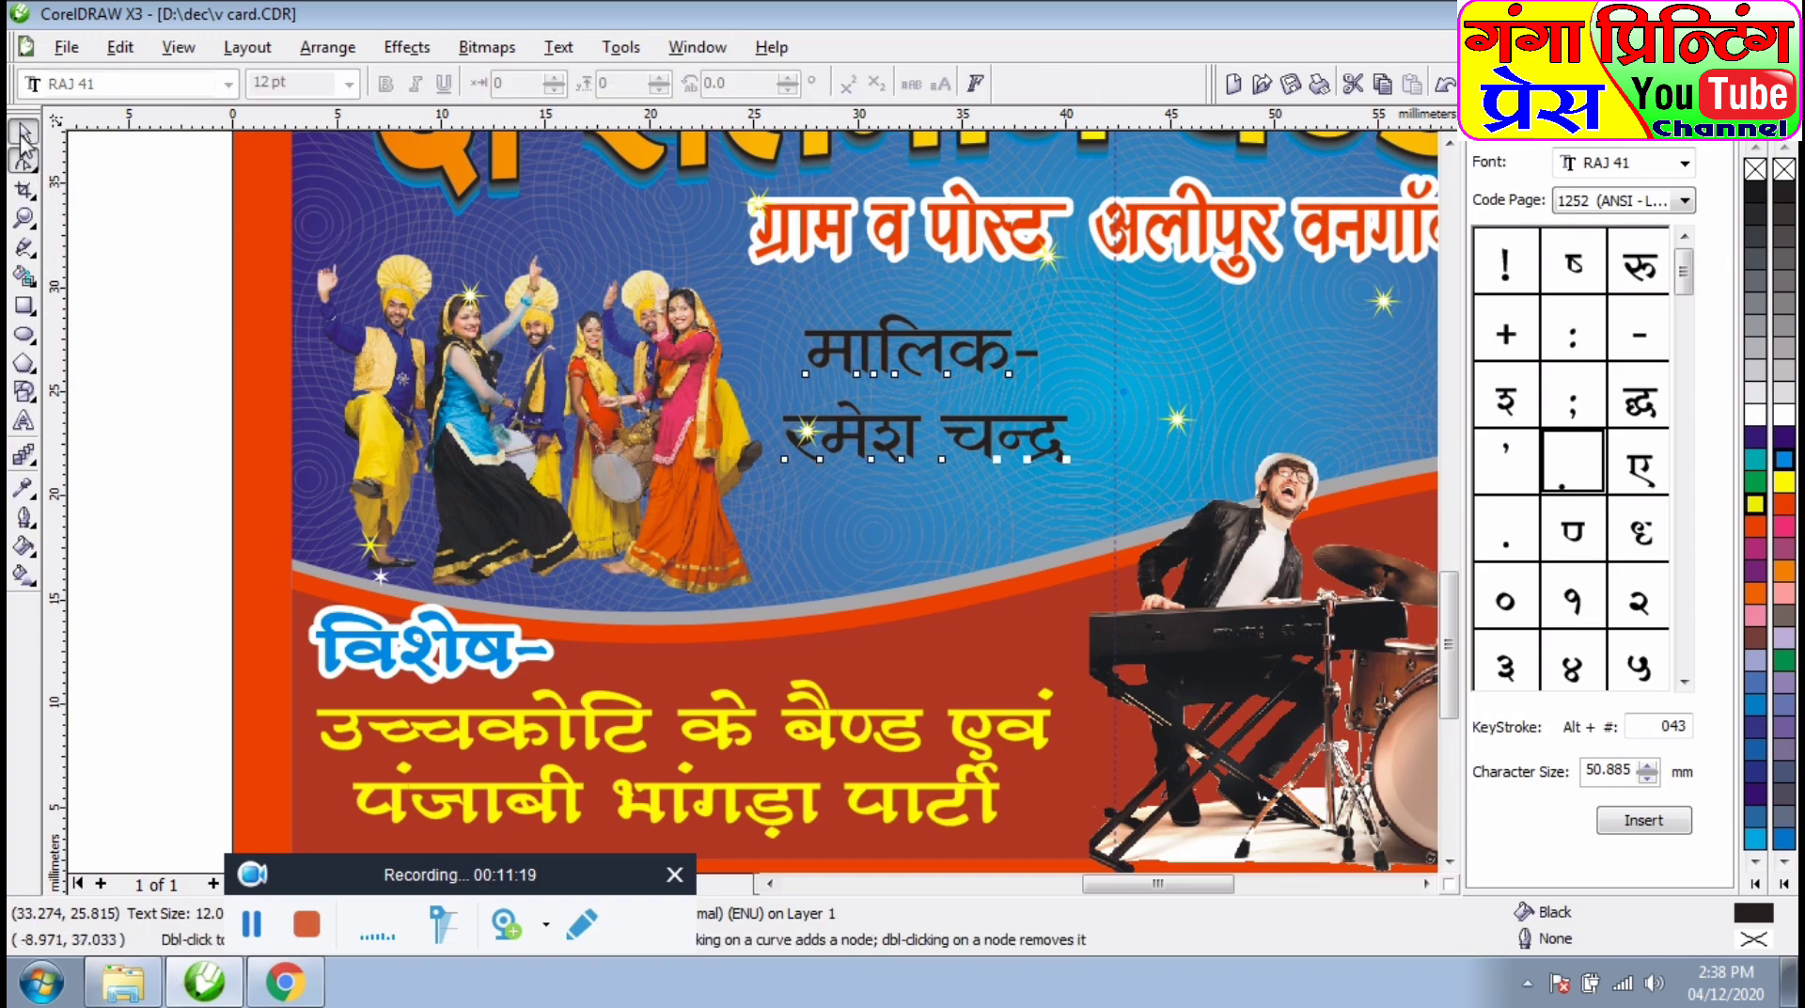
- Set the owner's name line under मालिक to 14 pt in the RAJ 42 font
{"action": "left_click", "coordinate": [23, 421]}
{"action": "left_click_drag", "start_coordinate": [790, 459], "coordinate": [1068, 461]}
{"action": "left_click", "coordinate": [820, 86]}
{"action": "left_click", "coordinate": [753, 275]}
{"action": "left_click", "coordinate": [699, 84]}
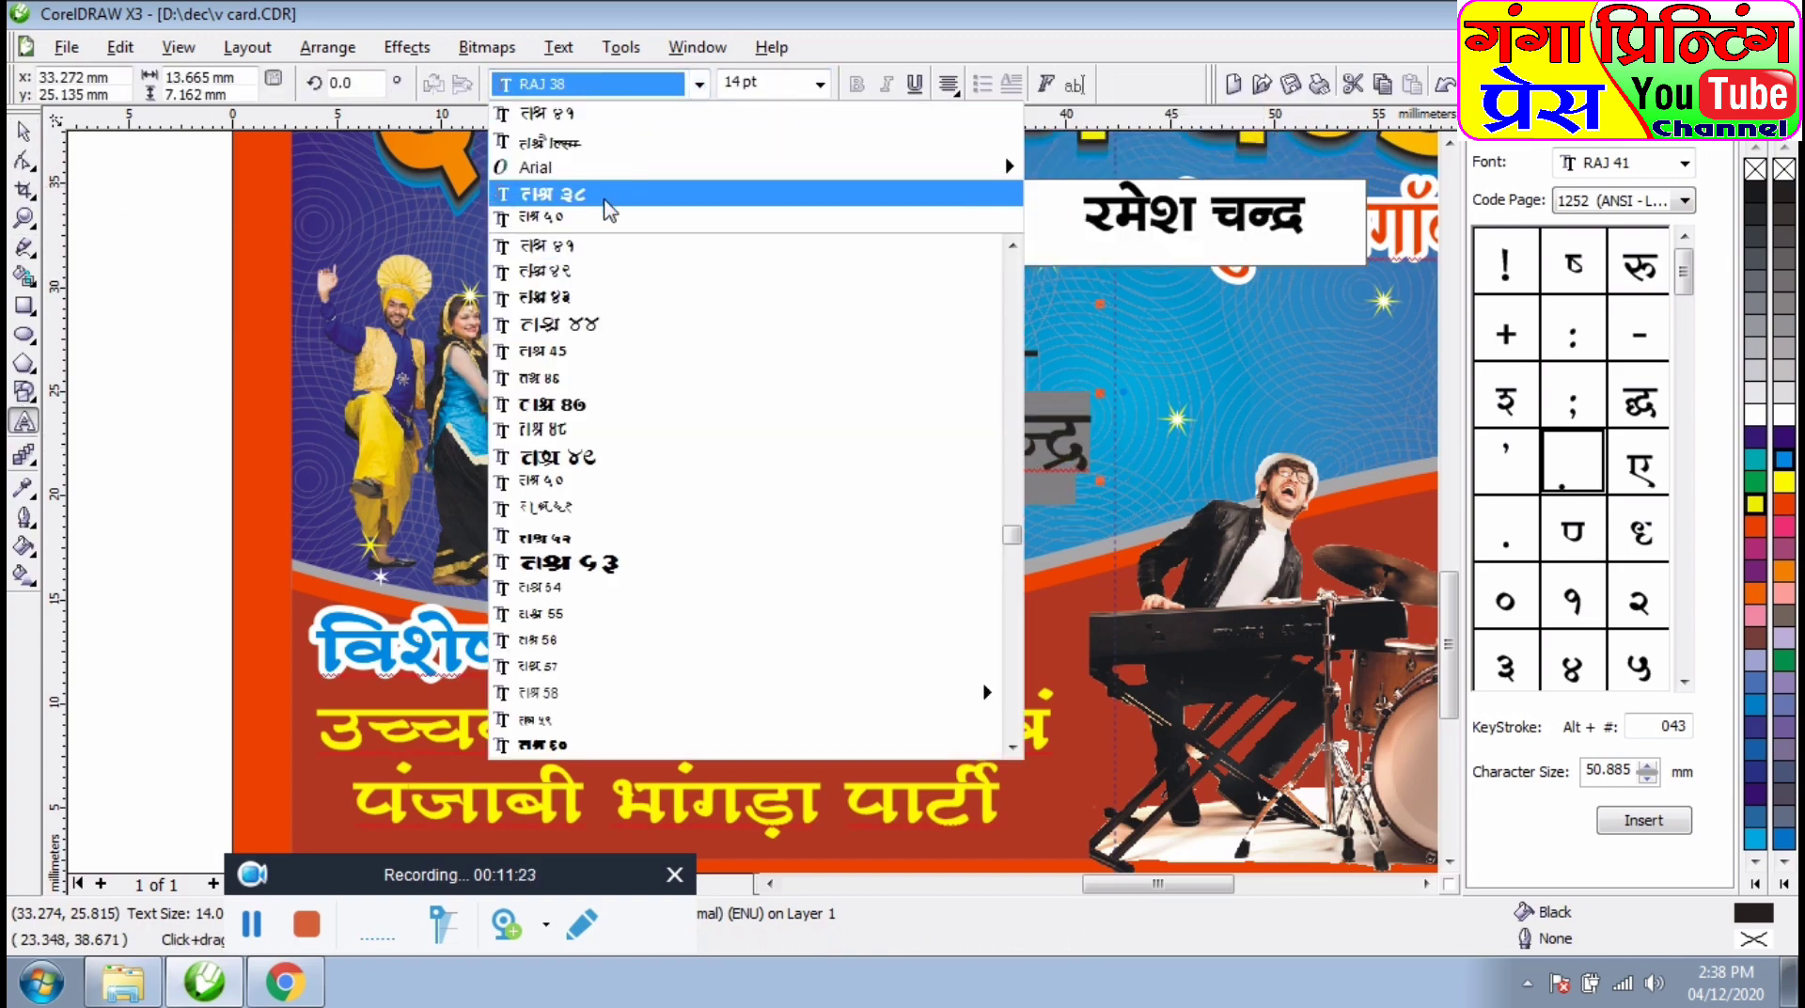
{"action": "left_click", "coordinate": [590, 275]}
- Lower the मालिक block slightly and nudge the dancers image towards the card's left edge
{"action": "left_click", "coordinate": [23, 131]}
{"action": "mouse_move", "coordinate": [905, 355]}
{"action": "left_mouse_down"}
{"action": "mouse_move", "coordinate": [908, 440]}
{"action": "mouse_move", "coordinate": [891, 370]}
{"action": "left_mouse_up"}
{"action": "left_click", "coordinate": [407, 437]}
{"action": "left_click_drag", "start_coordinate": [407, 437], "coordinate": [386, 428]}
- Scale the musicians image down to about 35.3 mm wide and position it in the card's lower-right area
{"action": "scroll", "coordinate": [1041, 374], "scroll_direction": "down", "scroll_amount": 1}
{"action": "left_click", "coordinate": [982, 590]}
{"action": "left_click_drag", "start_coordinate": [779, 427], "coordinate": [843, 474]}
{"action": "left_click_drag", "start_coordinate": [1063, 655], "coordinate": [1073, 644]}
{"action": "left_click", "coordinate": [1420, 602]}
- Place the मास्टर line on the card beside the मालिक block and break its name onto a second line
{"action": "left_click_drag", "start_coordinate": [98, 647], "coordinate": [1122, 485]}
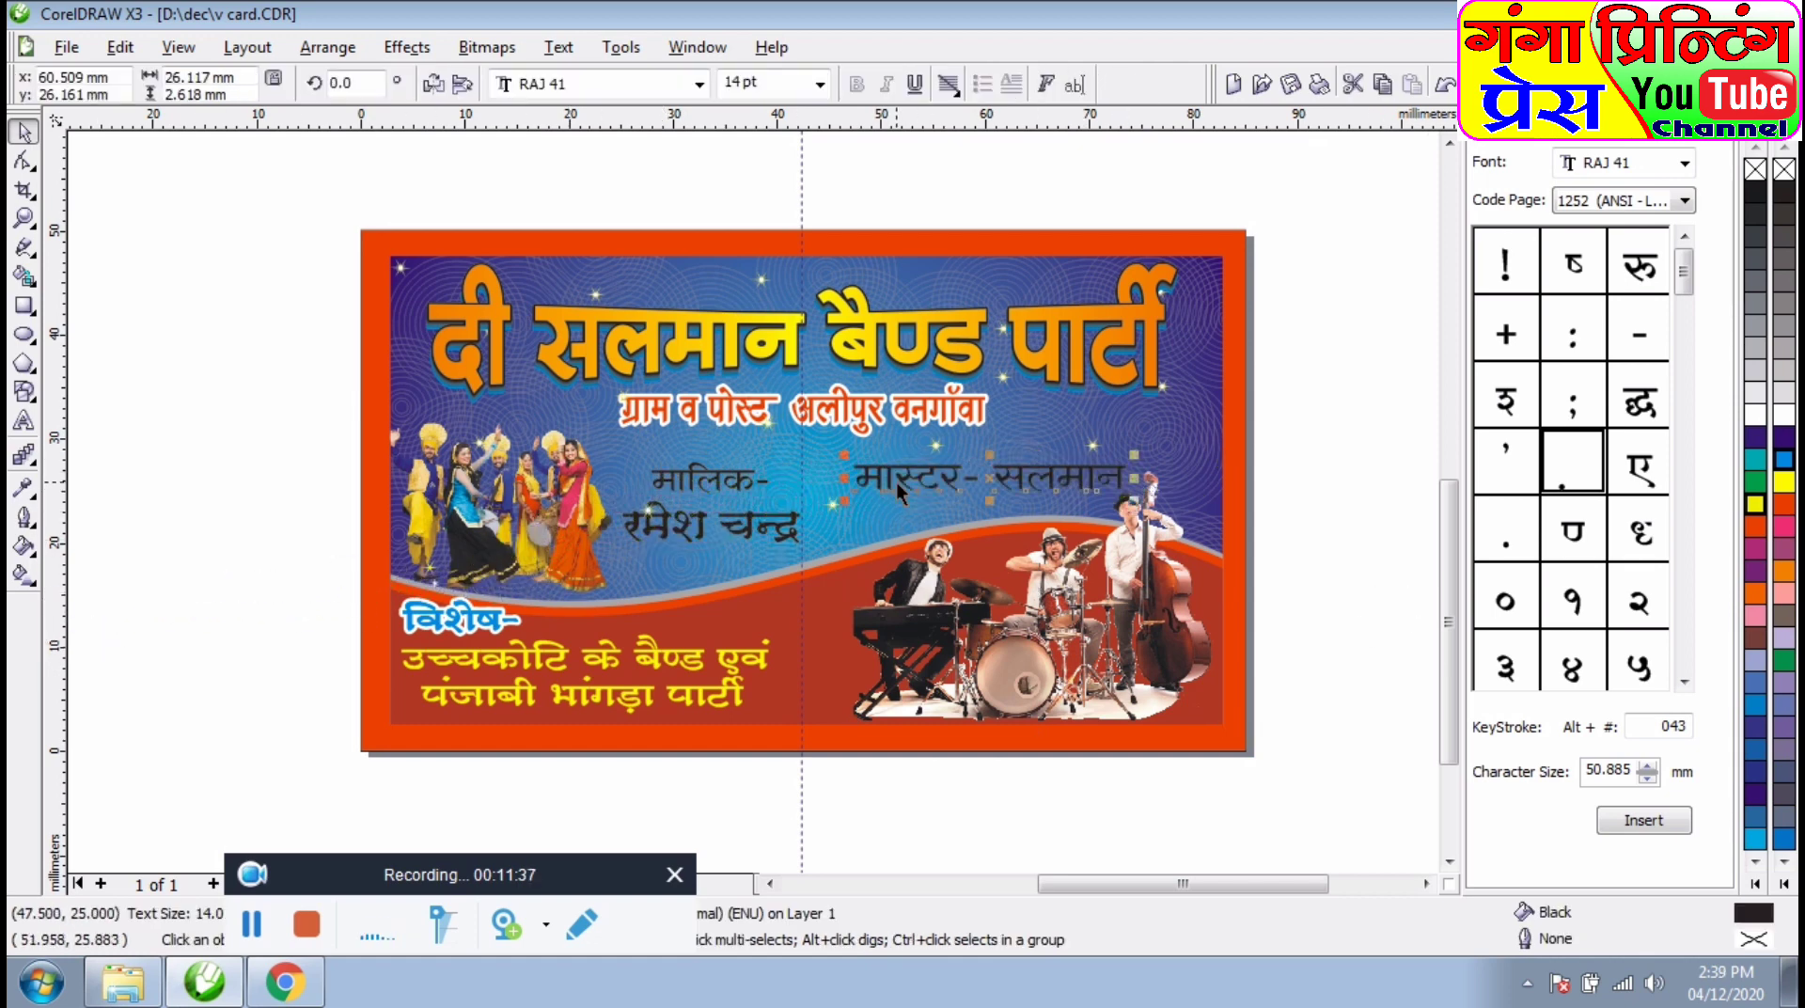
{"action": "left_click", "coordinate": [25, 423]}
{"action": "left_click", "coordinate": [990, 475]}
{"action": "key", "text": "Return"}
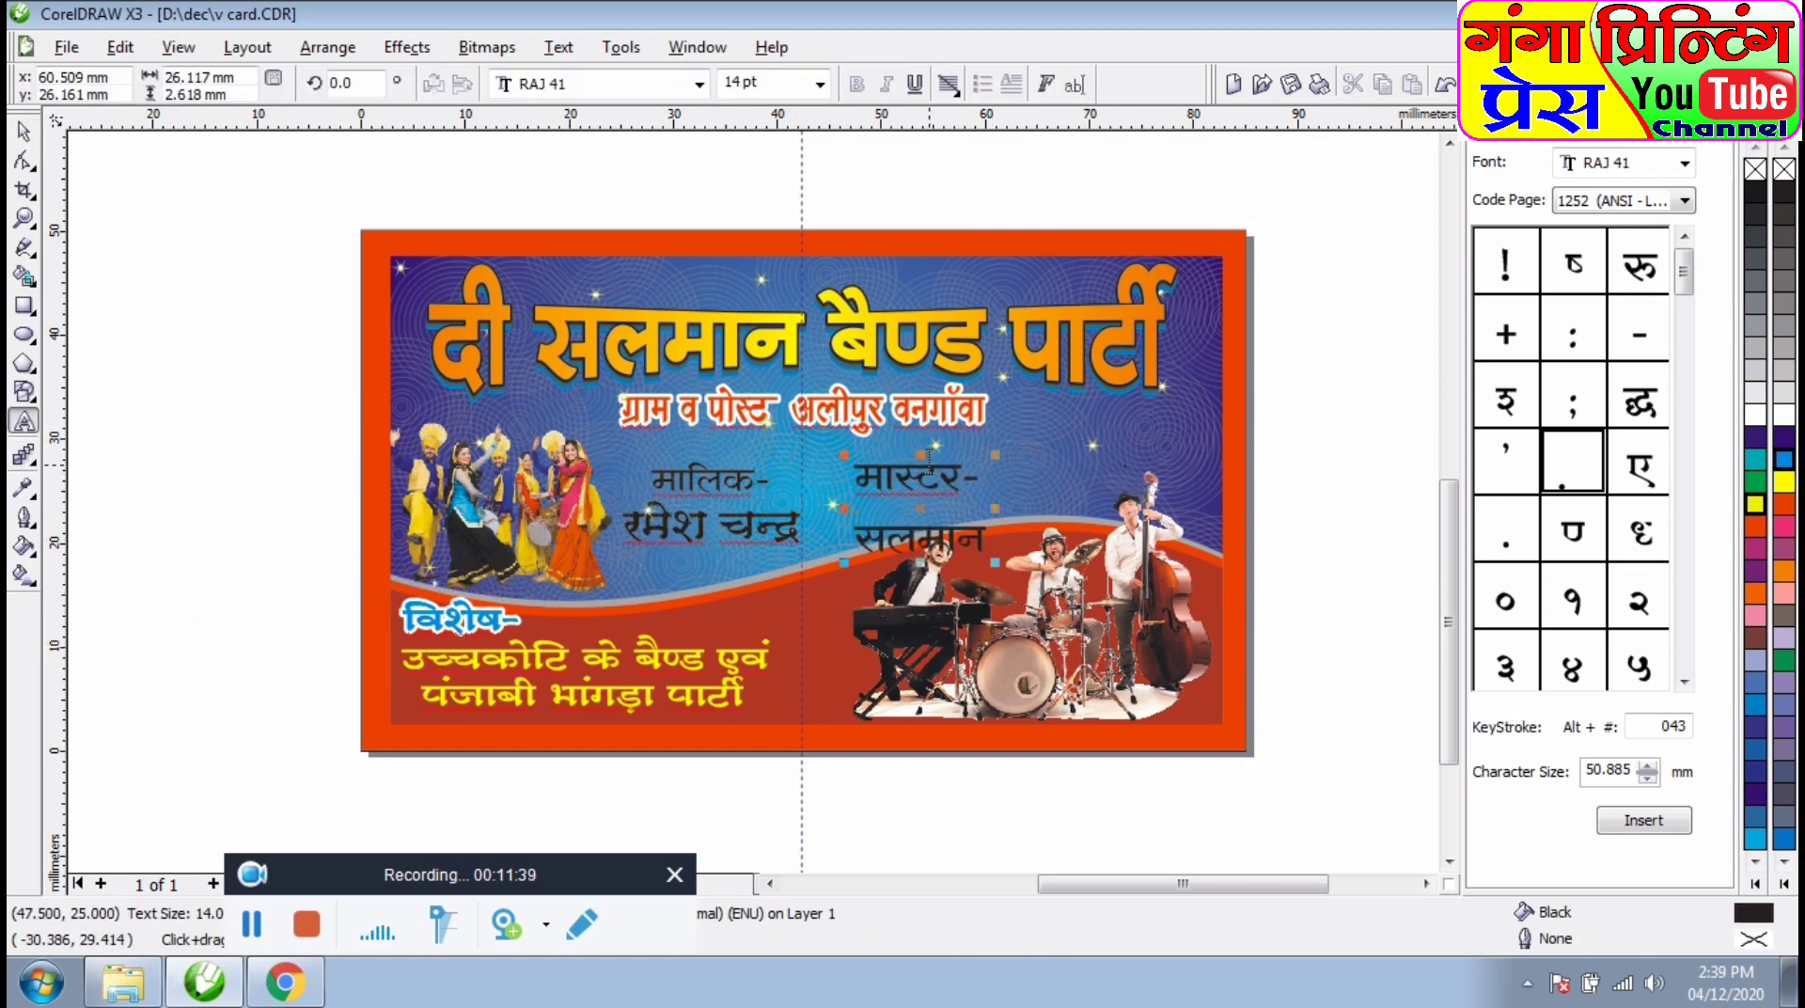
- Set the मास्टर label to 12 pt and apply the RAJ 42 font to the name line below it
{"action": "left_click", "coordinate": [818, 84]}
{"action": "left_click", "coordinate": [763, 251]}
{"action": "left_click_drag", "start_coordinate": [1002, 555], "coordinate": [859, 540]}
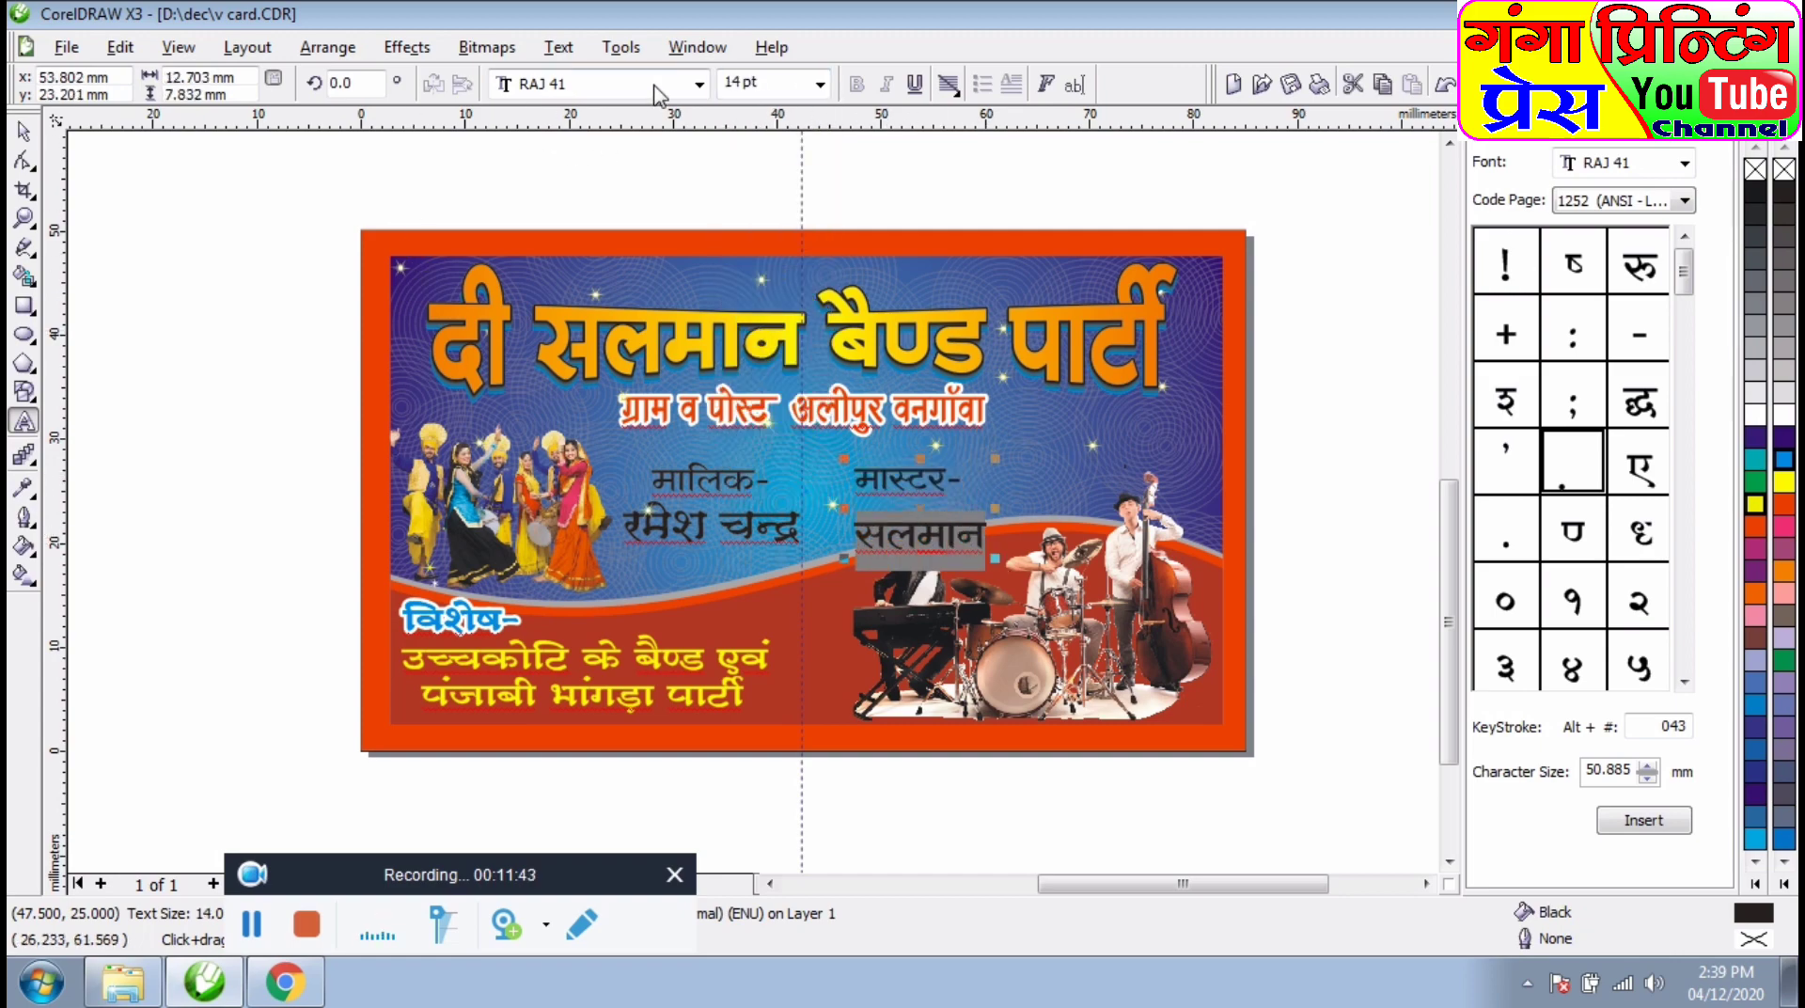
{"action": "left_click", "coordinate": [699, 85]}
{"action": "left_click", "coordinate": [200, 270]}
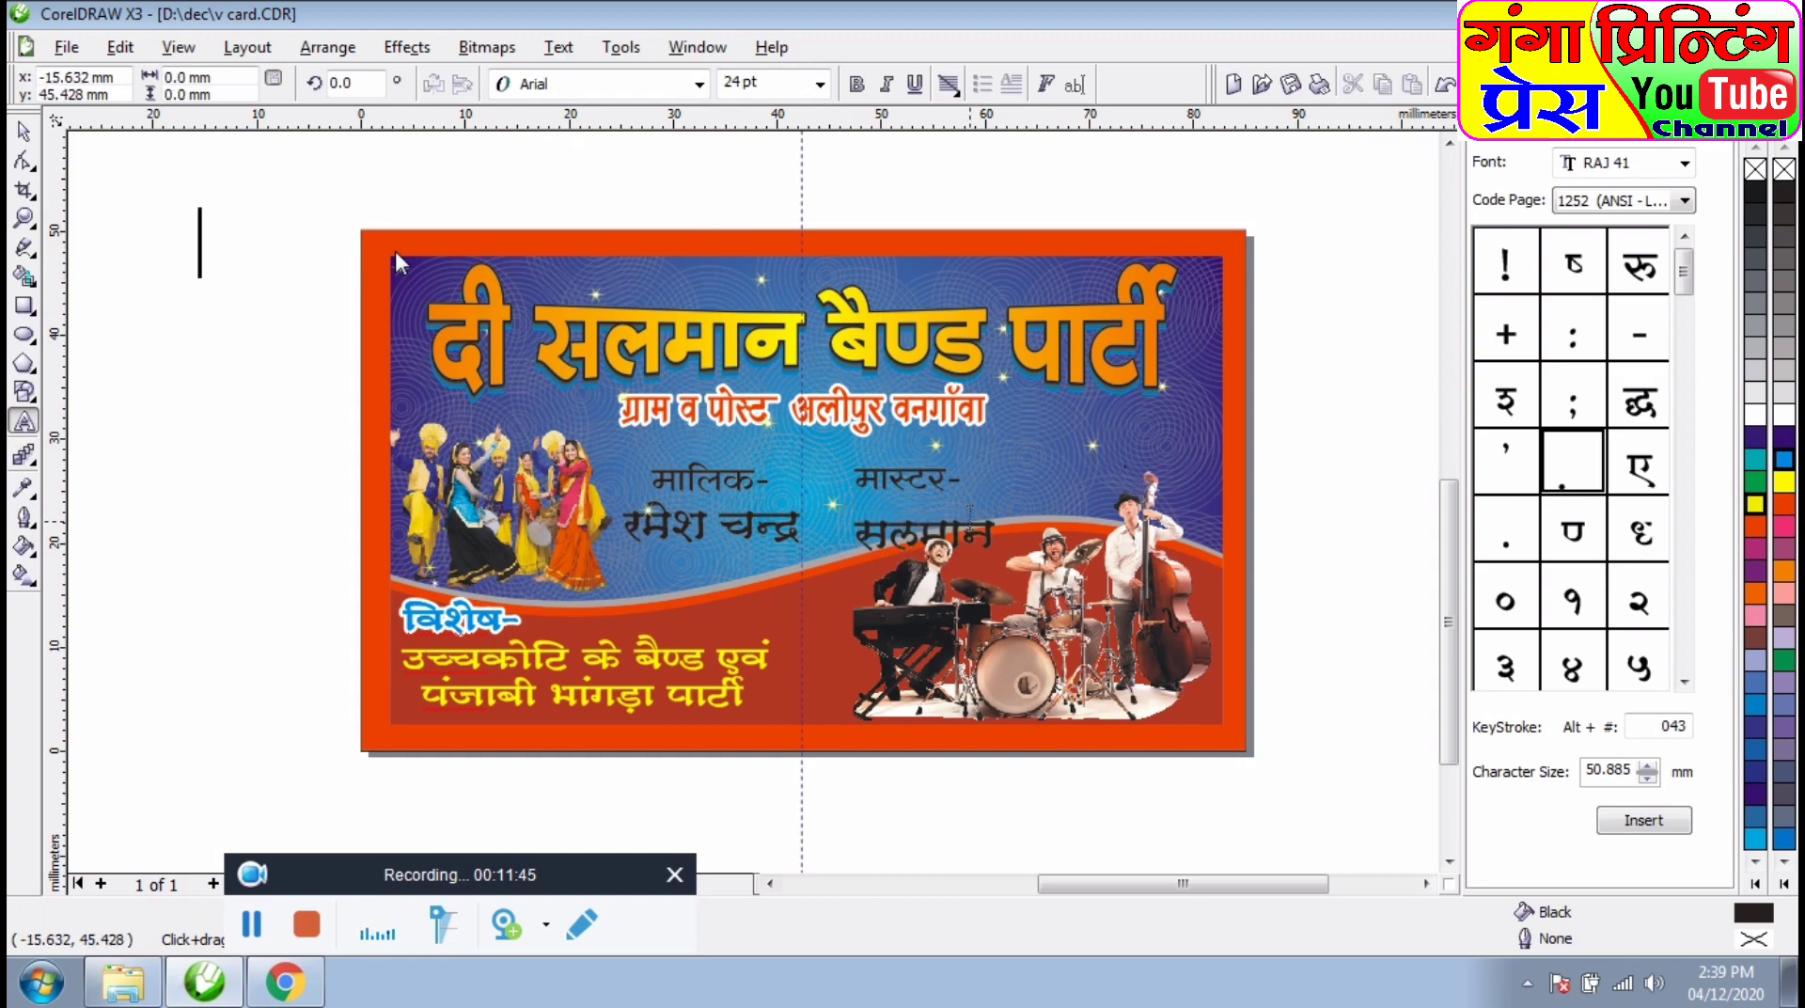
- Move the musicians image clear of the मास्टर block, past the card's lower-right corner
{"action": "left_click", "coordinate": [24, 132]}
{"action": "left_click", "coordinate": [876, 487]}
{"action": "left_click", "coordinate": [380, 565]}
{"action": "left_click", "coordinate": [859, 534]}
{"action": "left_click", "coordinate": [1258, 479]}
{"action": "left_click_drag", "start_coordinate": [919, 592], "coordinate": [989, 698]}
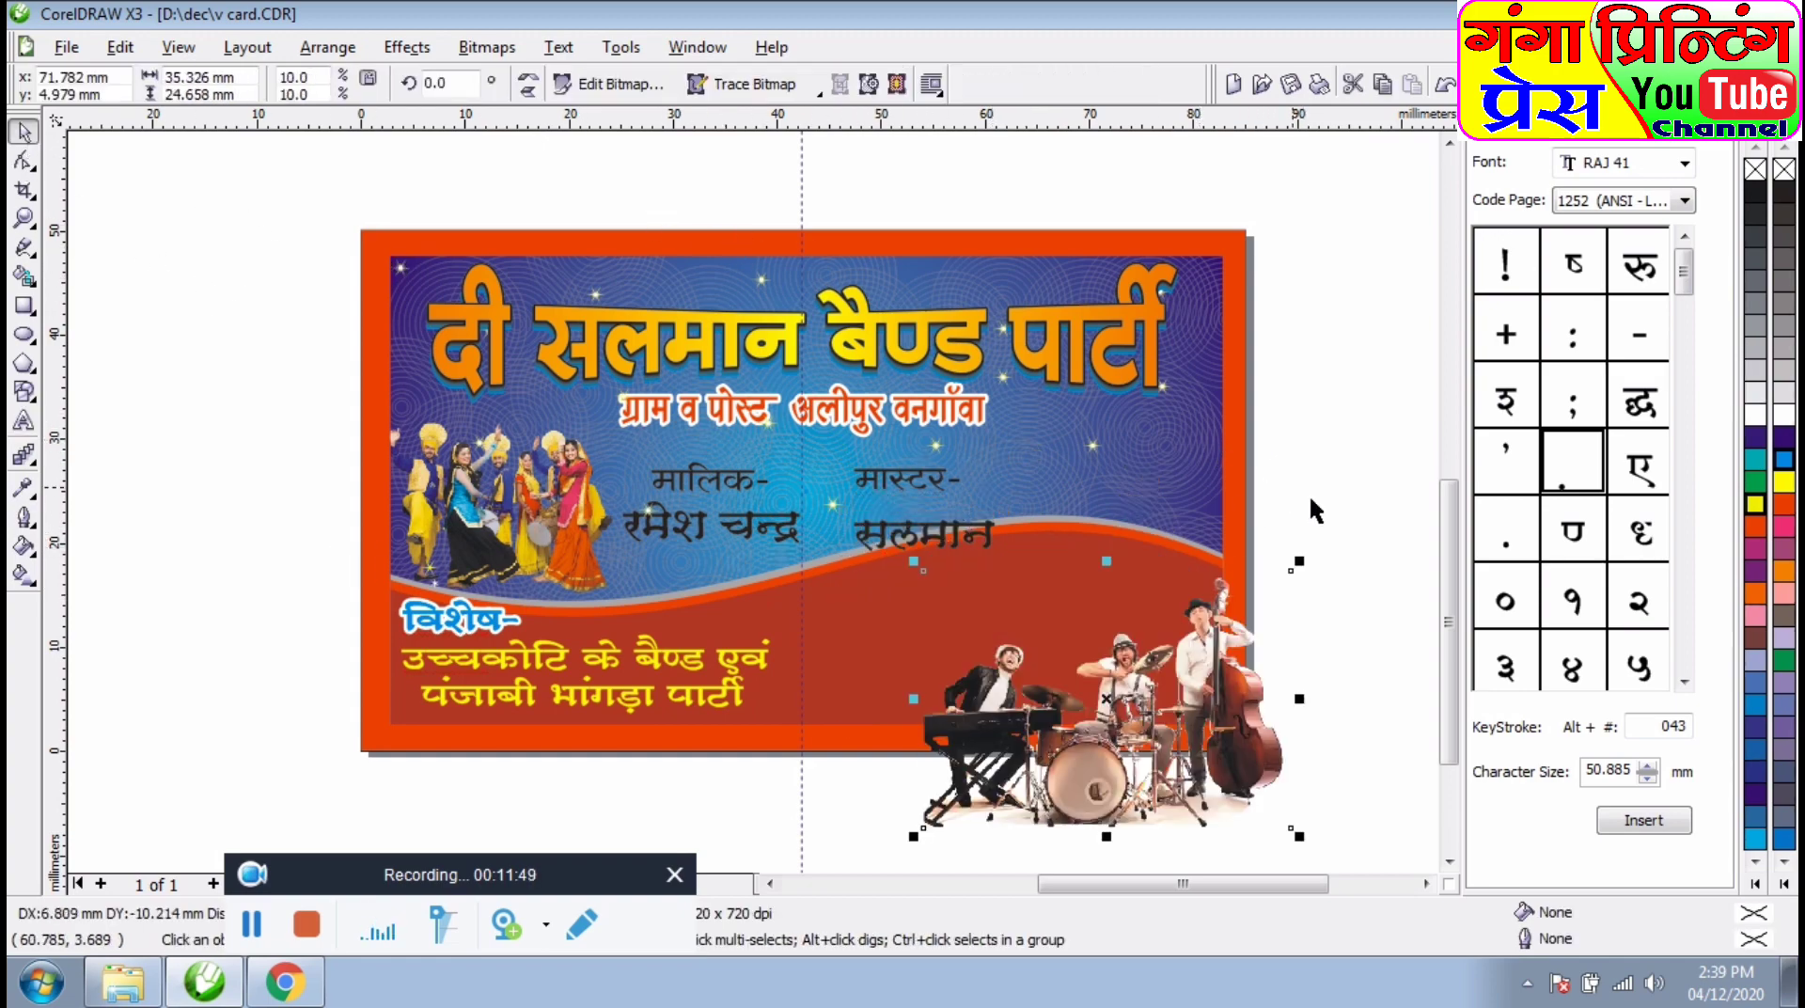
- Centre-align the two मास्टर lines and tighten the spacing between them
{"action": "left_click", "coordinate": [898, 550]}
{"action": "left_click", "coordinate": [950, 85]}
{"action": "left_click", "coordinate": [978, 167]}
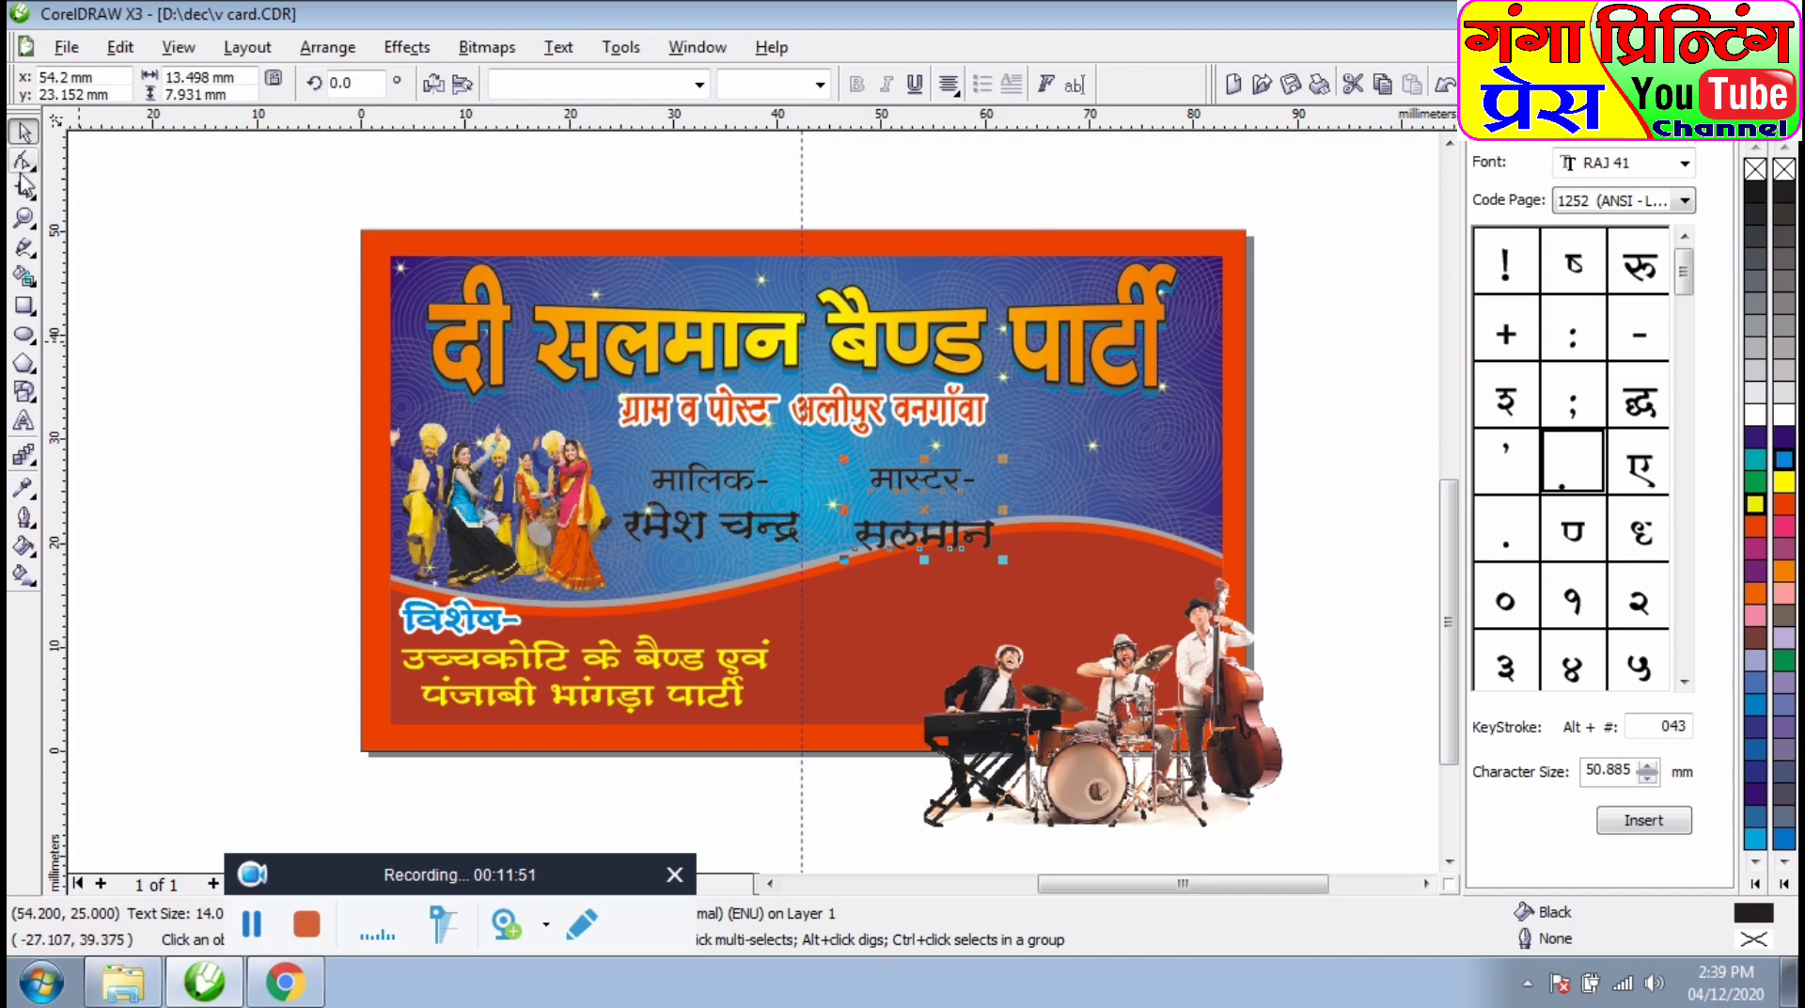
{"action": "left_click", "coordinate": [23, 160]}
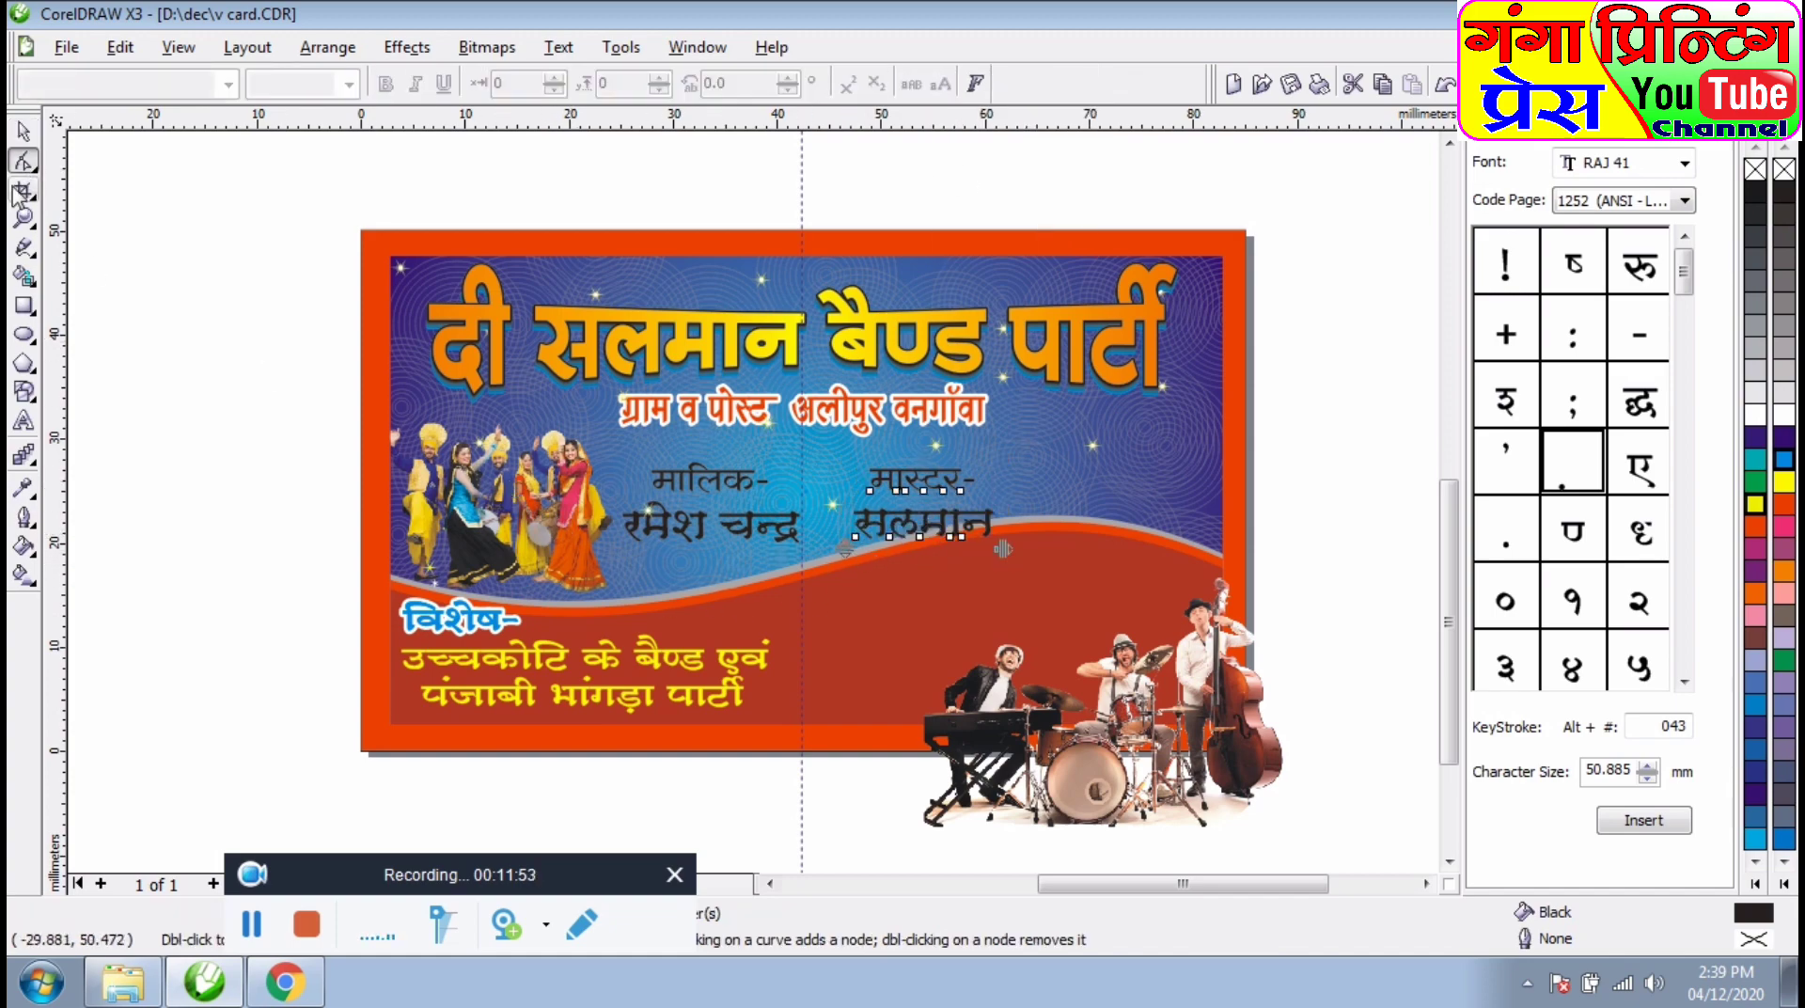
{"action": "left_click", "coordinate": [22, 131]}
- Fill the मालिक label with yellow and the owner's name below it with green
{"action": "scroll", "coordinate": [416, 347], "scroll_direction": "up", "scroll_amount": 1}
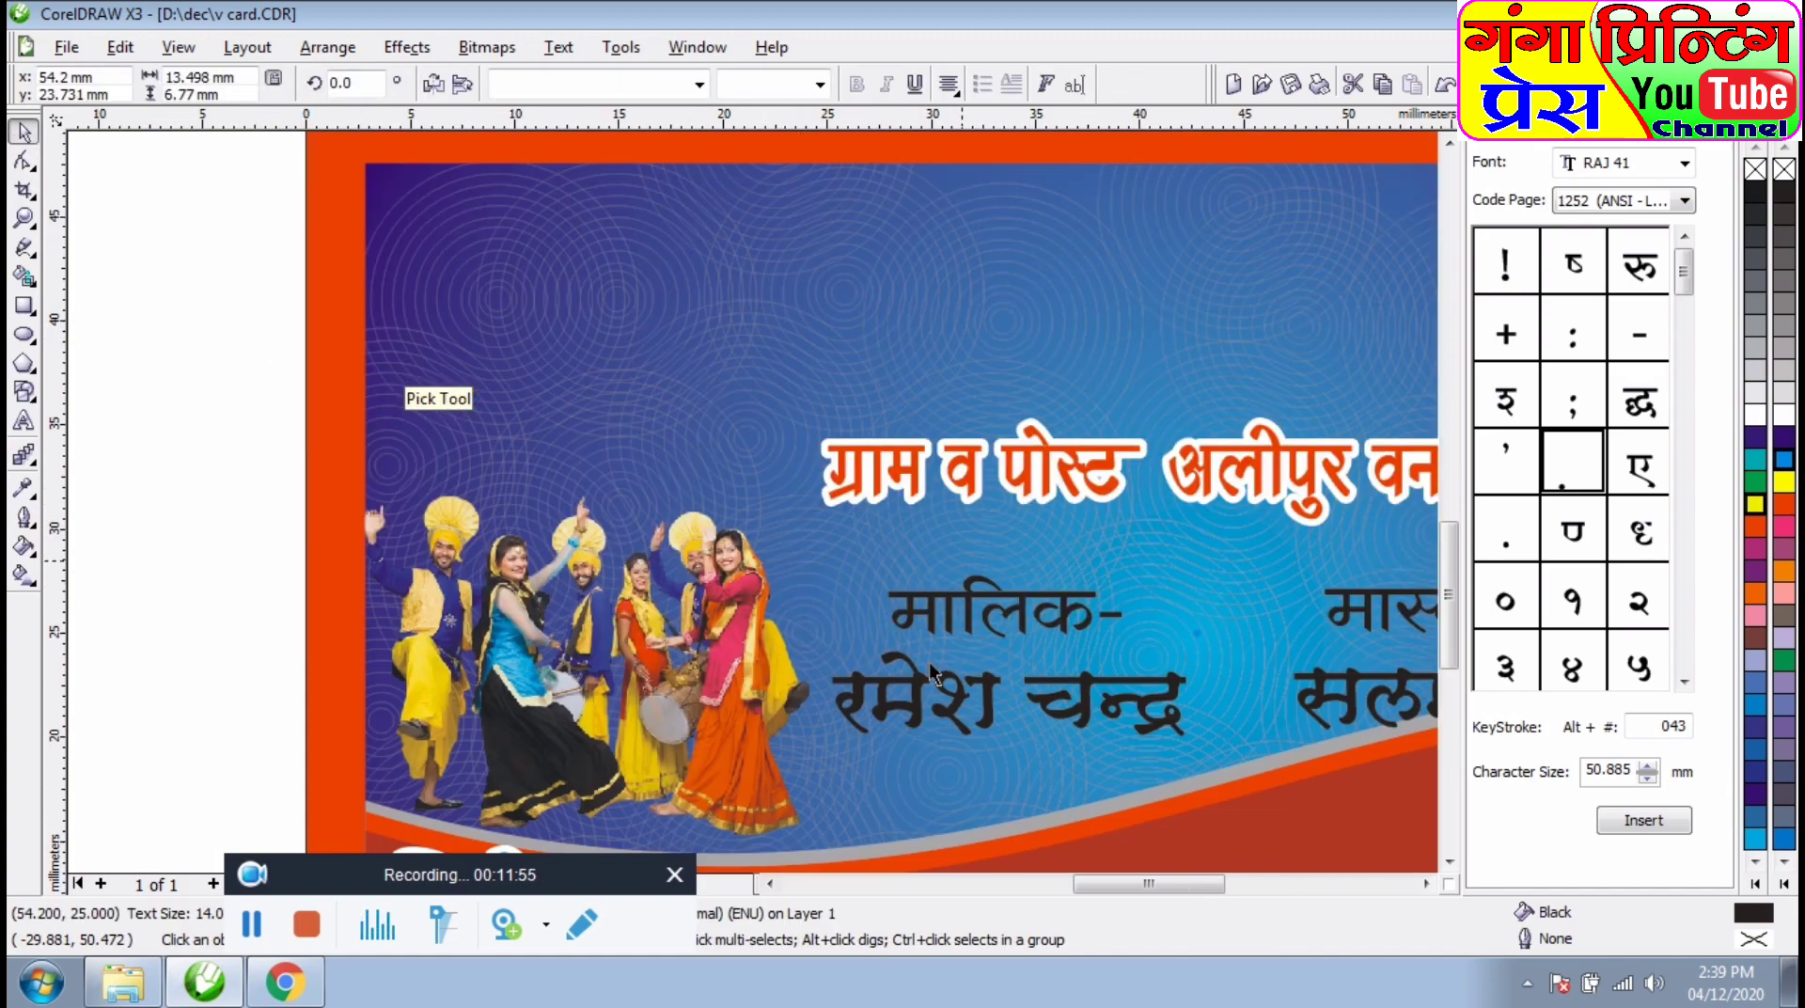
{"action": "left_click", "coordinate": [23, 423]}
{"action": "left_click", "coordinate": [1128, 616]}
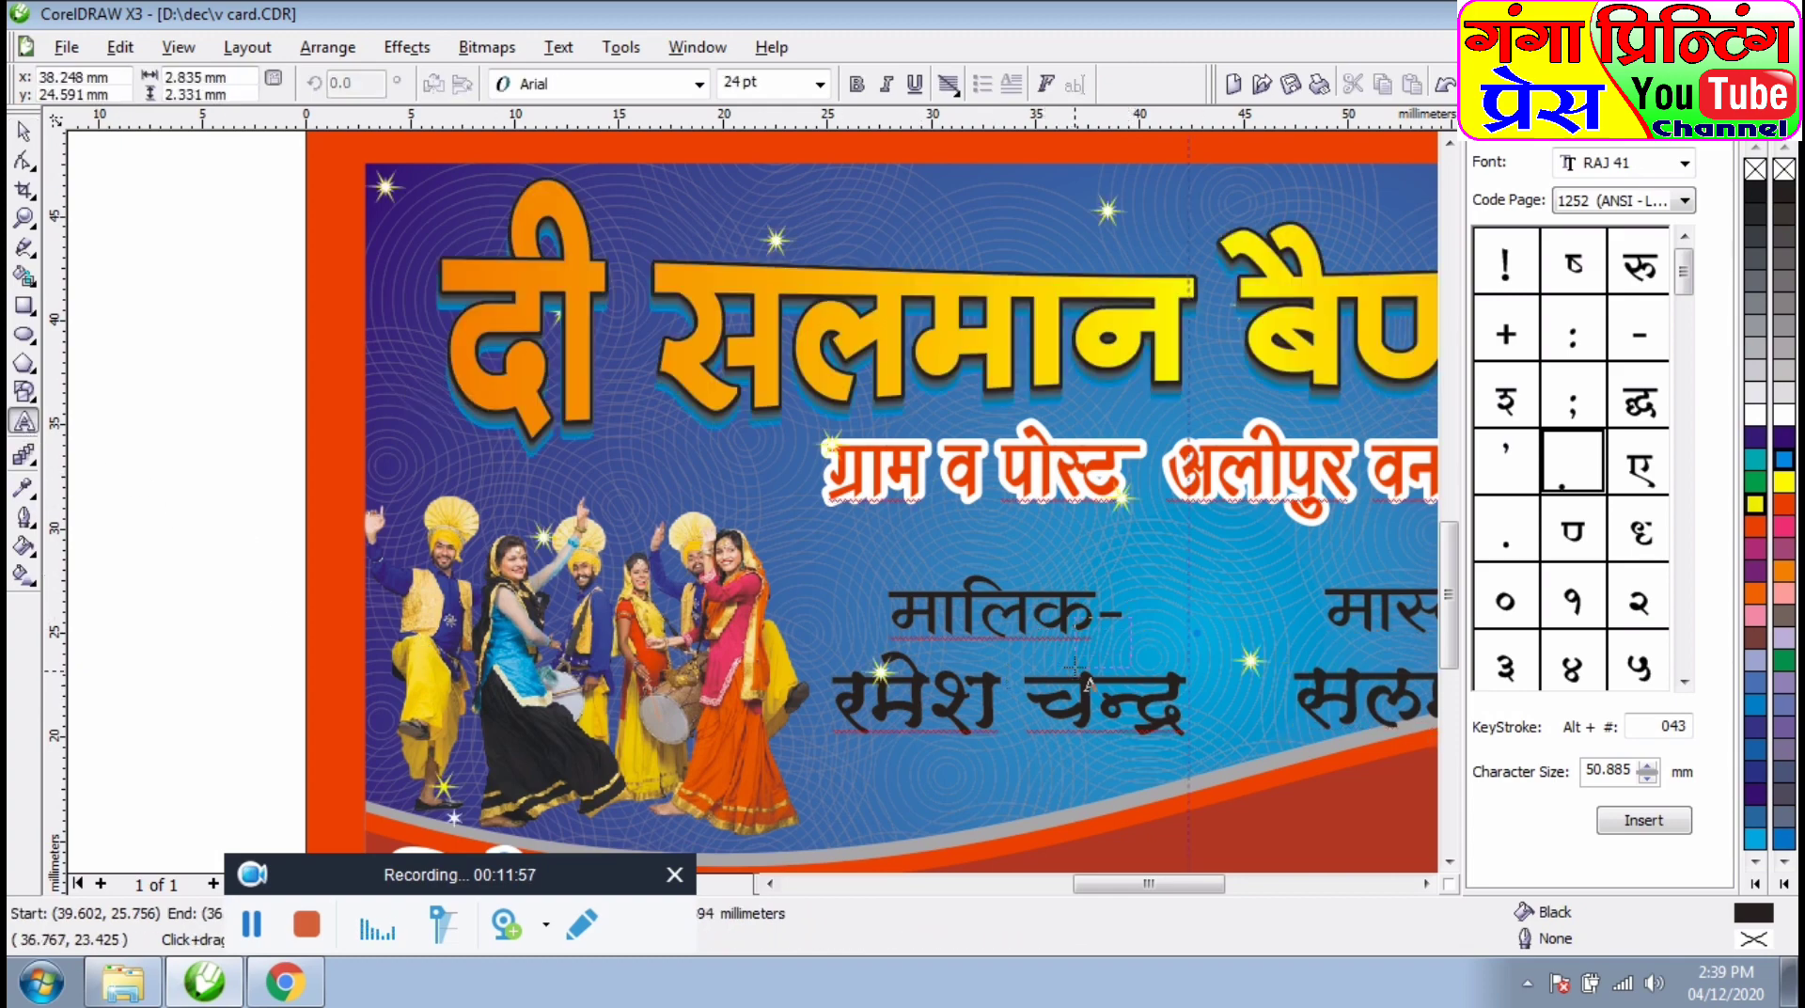
{"action": "left_click_drag", "start_coordinate": [893, 618], "coordinate": [1163, 616]}
{"action": "left_click", "coordinate": [1778, 478]}
{"action": "left_click_drag", "start_coordinate": [1184, 714], "coordinate": [835, 715]}
{"action": "left_click", "coordinate": [1784, 663]}
- Give the owner's name a 2-point white outline with rounded corners
{"action": "left_click", "coordinate": [17, 525]}
{"action": "left_click", "coordinate": [72, 534]}
{"action": "left_click", "coordinate": [756, 352]}
{"action": "left_click", "coordinate": [705, 444]}
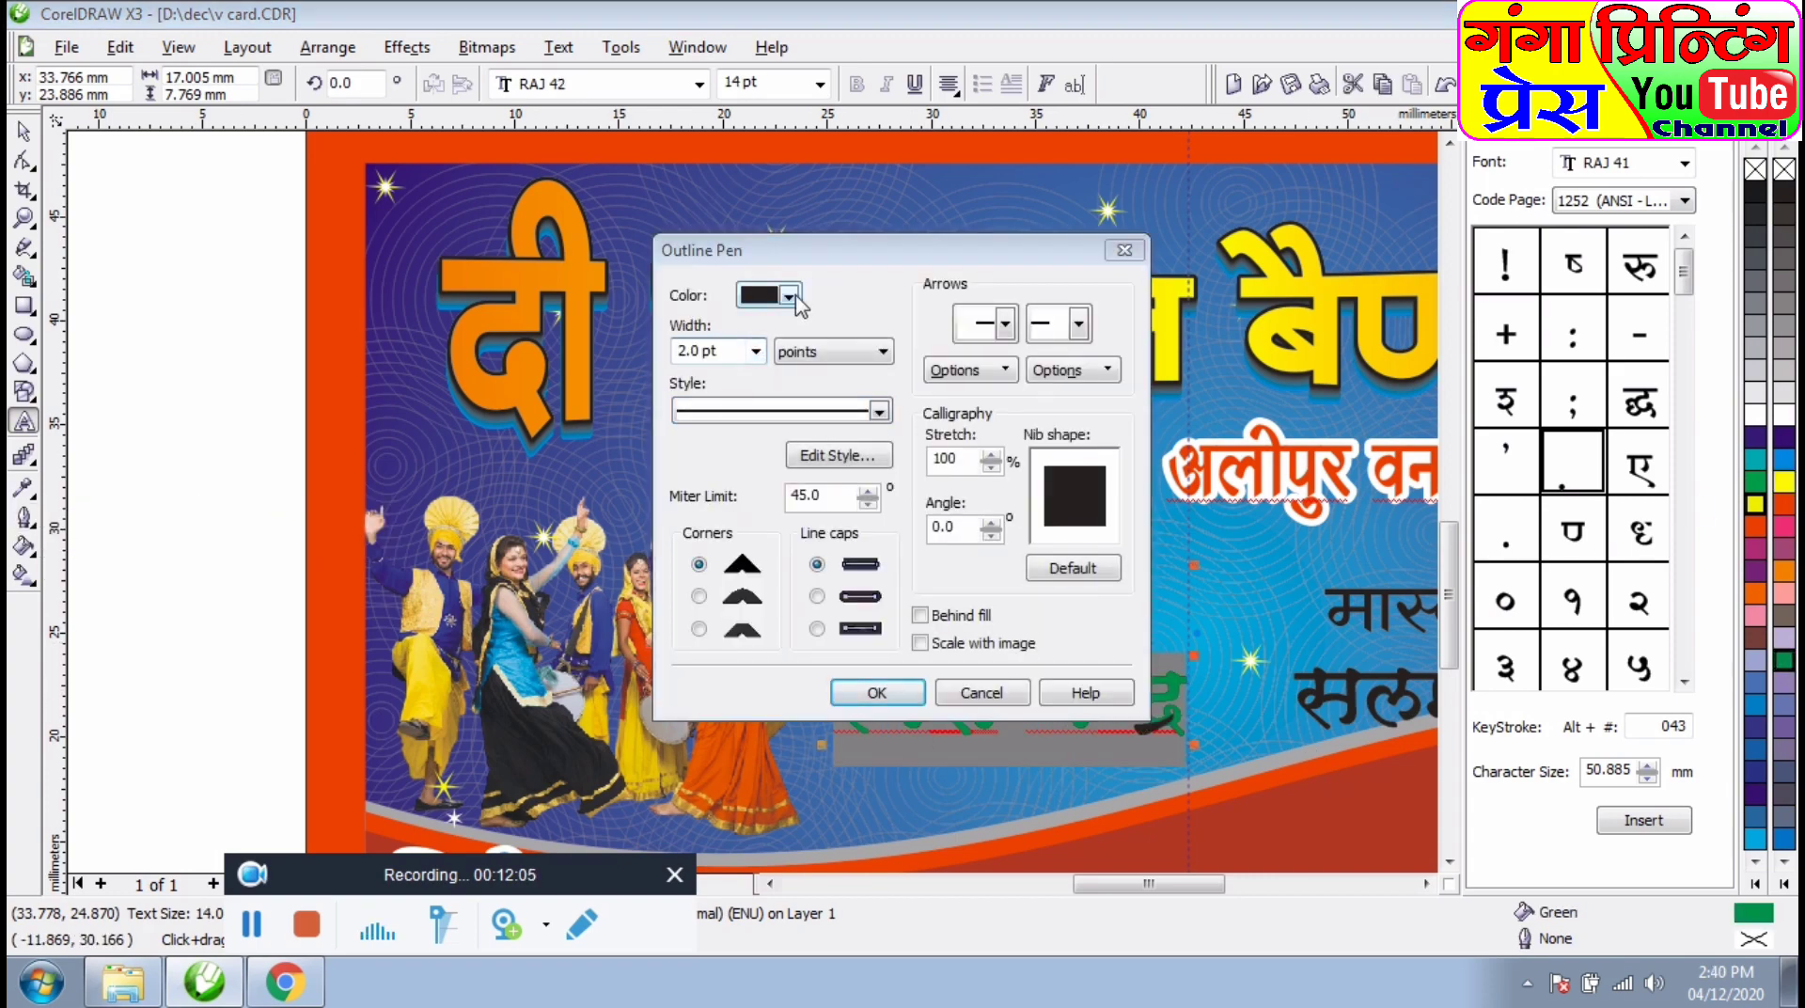
{"action": "left_click", "coordinate": [793, 297]}
{"action": "left_click", "coordinate": [800, 344]}
{"action": "left_click", "coordinate": [699, 596]}
{"action": "left_click", "coordinate": [903, 693]}
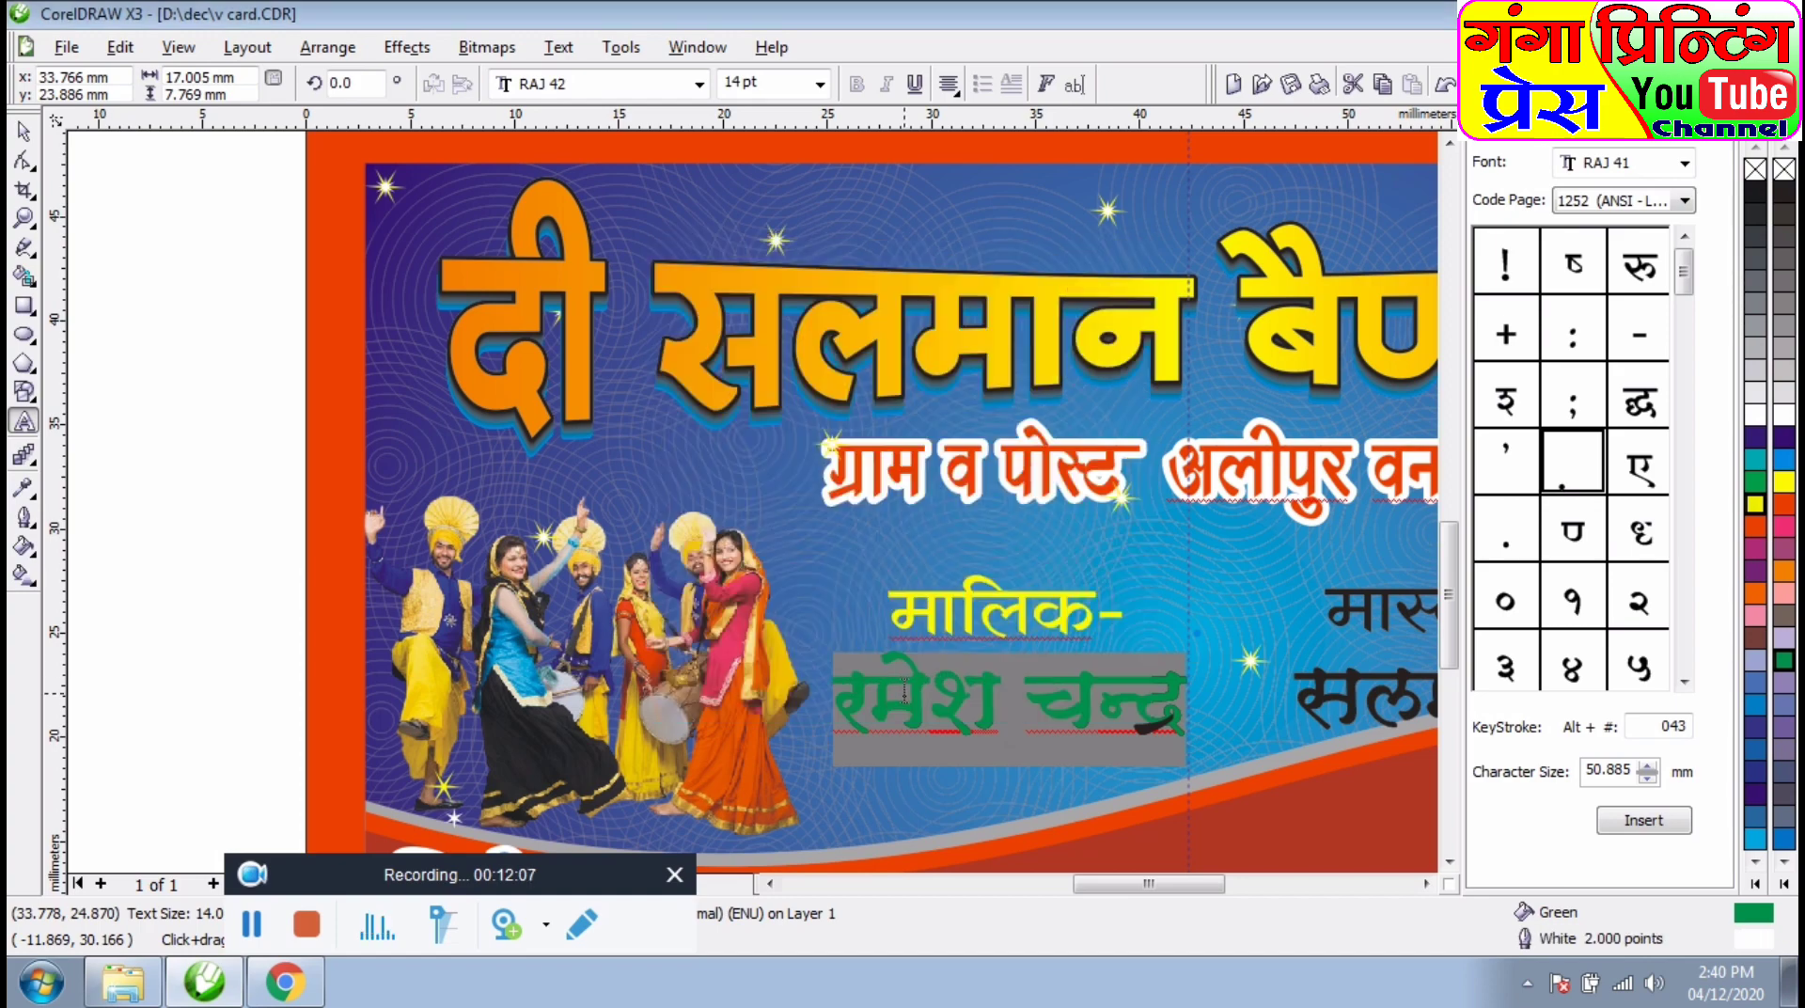
{"action": "left_click", "coordinate": [182, 442]}
- Shift the मालिक block slightly to the left
{"action": "left_click", "coordinate": [22, 133]}
{"action": "left_click_drag", "start_coordinate": [914, 708], "coordinate": [818, 715]}
{"action": "left_click", "coordinate": [218, 561]}
- Fill the मास्टर label with red and the name below it with blue
{"action": "left_click", "coordinate": [1427, 884]}
{"action": "left_click", "coordinate": [1426, 884]}
{"action": "left_click", "coordinate": [1427, 884]}
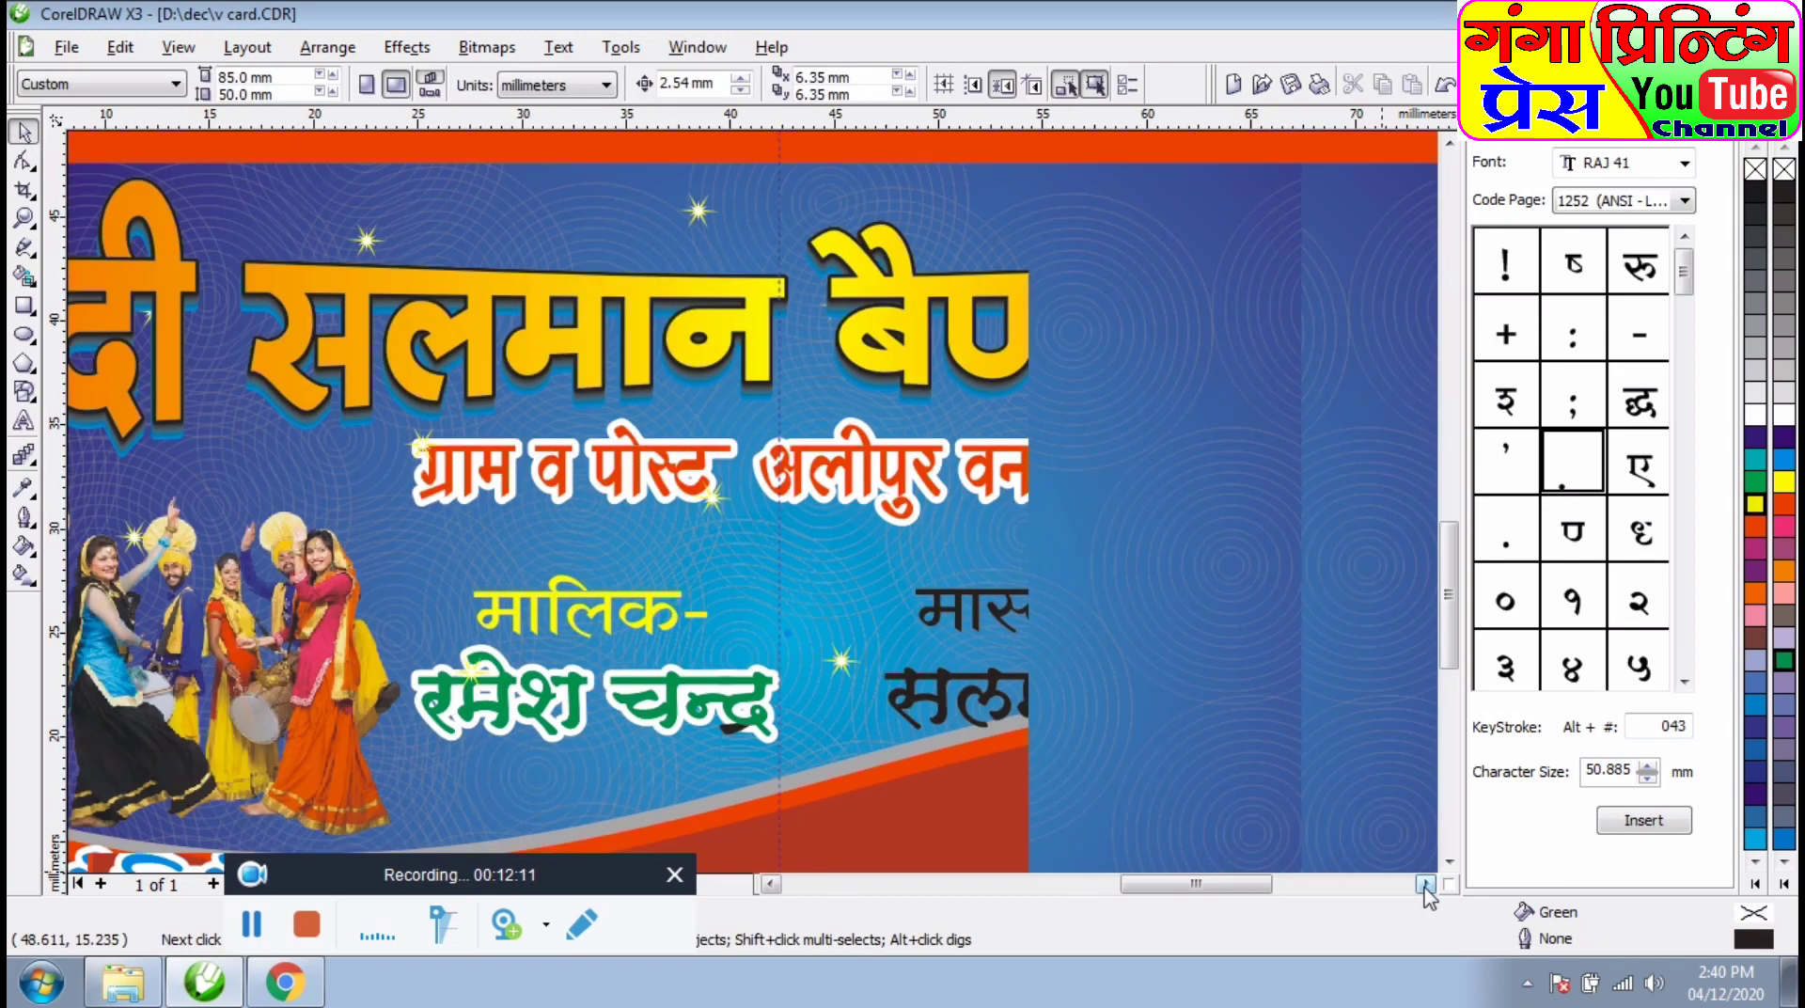
{"action": "left_click", "coordinate": [1427, 884]}
{"action": "key", "text": "F8"}
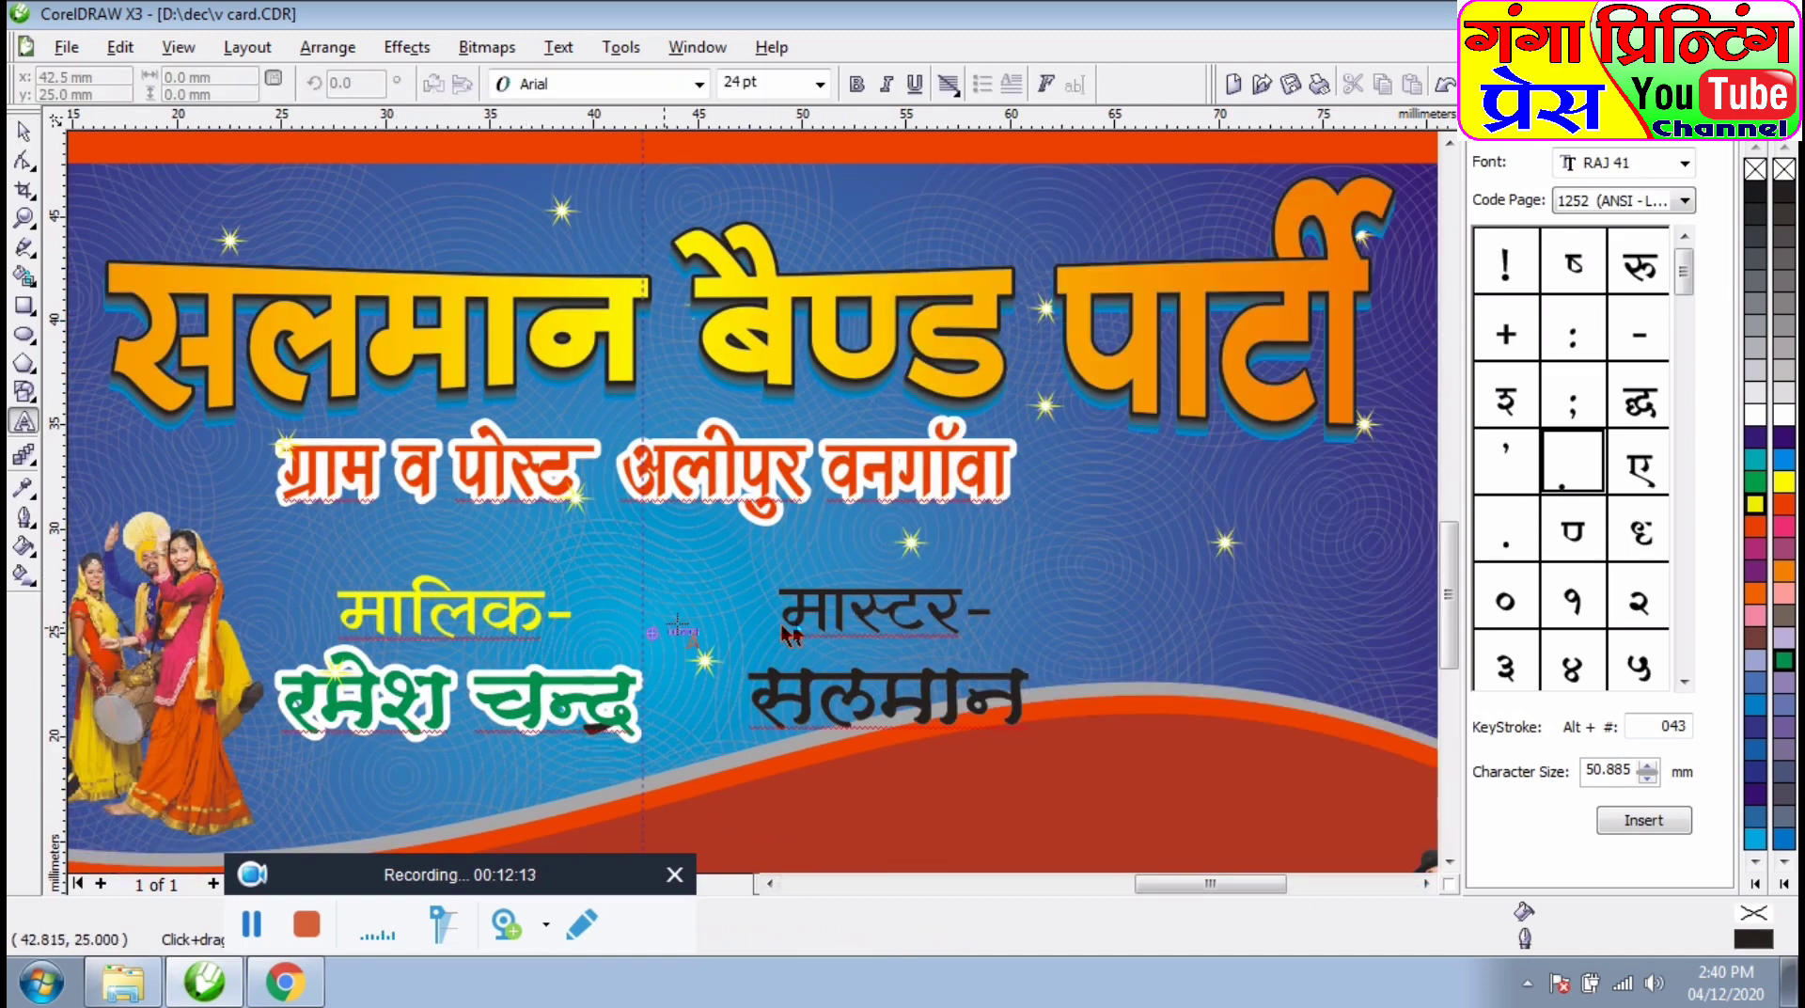
{"action": "left_click_drag", "start_coordinate": [791, 606], "coordinate": [1039, 642]}
{"action": "left_click", "coordinate": [1784, 504]}
{"action": "left_click_drag", "start_coordinate": [750, 701], "coordinate": [1119, 743]}
{"action": "left_click", "coordinate": [1784, 461]}
- Give the name below मास्टर a 2-point white outline with rounded corners
{"action": "left_click", "coordinate": [23, 489]}
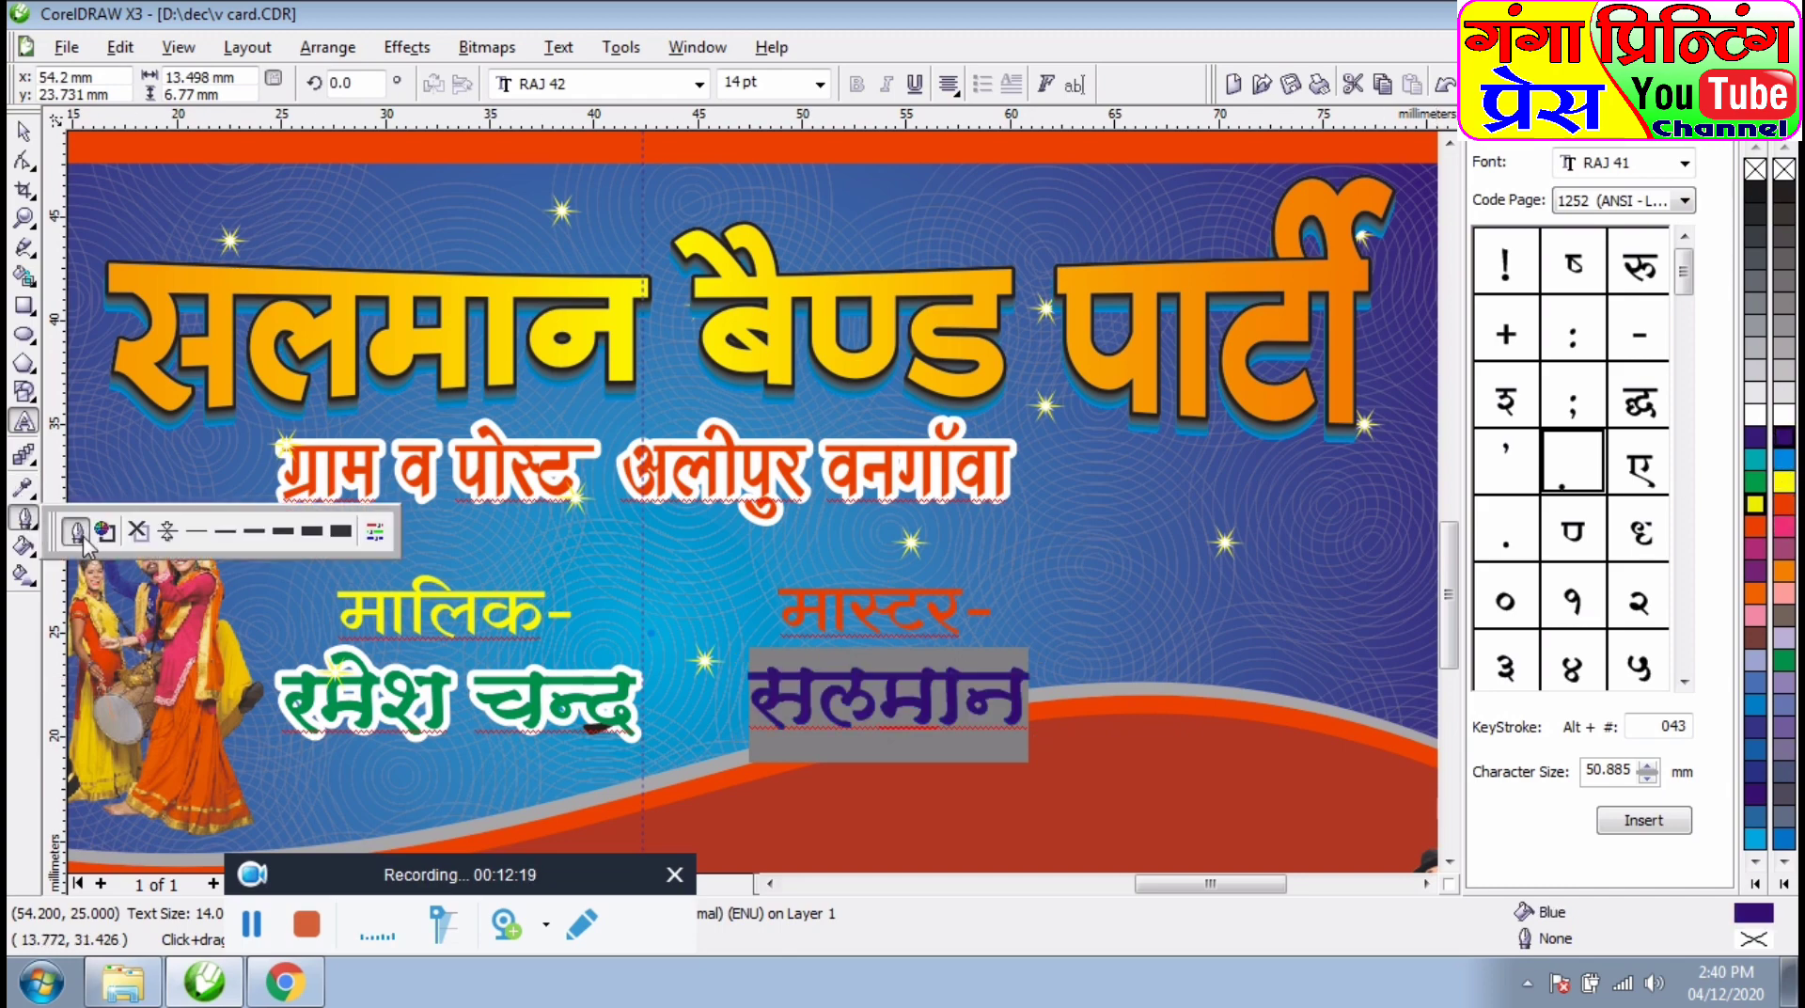
{"action": "left_click", "coordinate": [79, 527]}
{"action": "left_click", "coordinate": [755, 351]}
{"action": "left_click", "coordinate": [705, 467]}
{"action": "left_click", "coordinate": [788, 295]}
{"action": "left_click", "coordinate": [752, 357]}
{"action": "left_click", "coordinate": [699, 596]}
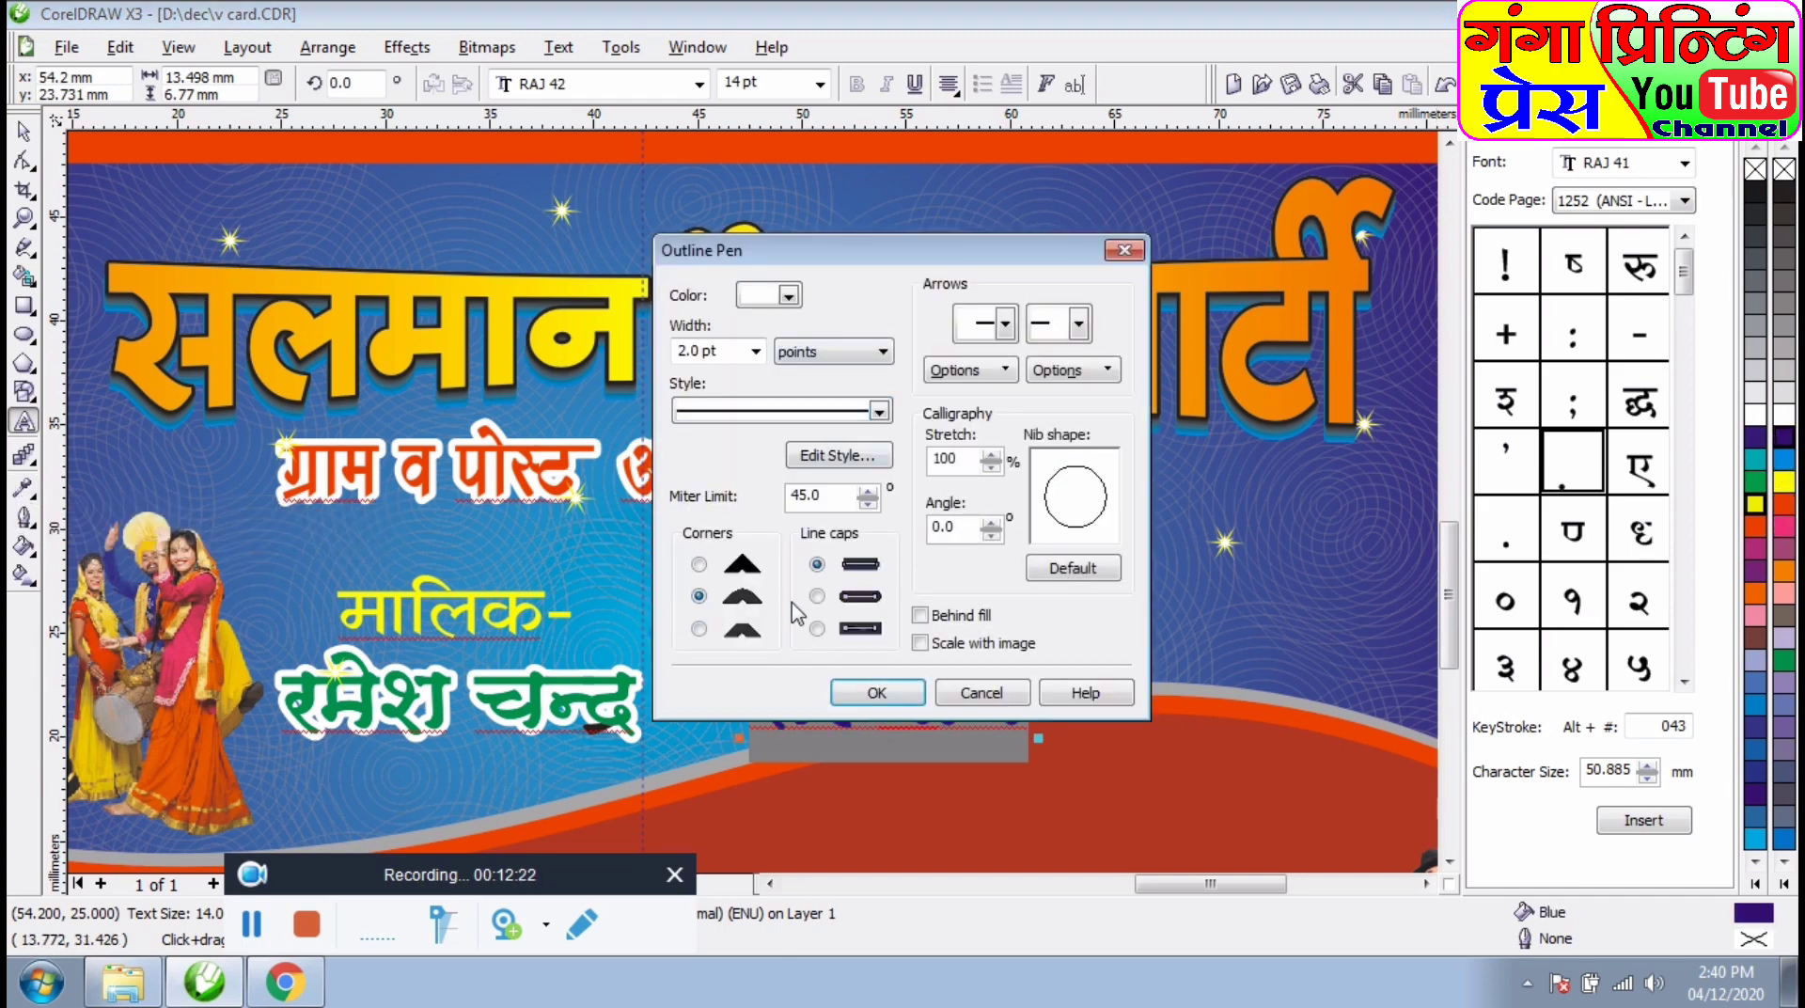
{"action": "left_click", "coordinate": [877, 693]}
{"action": "left_click", "coordinate": [23, 131]}
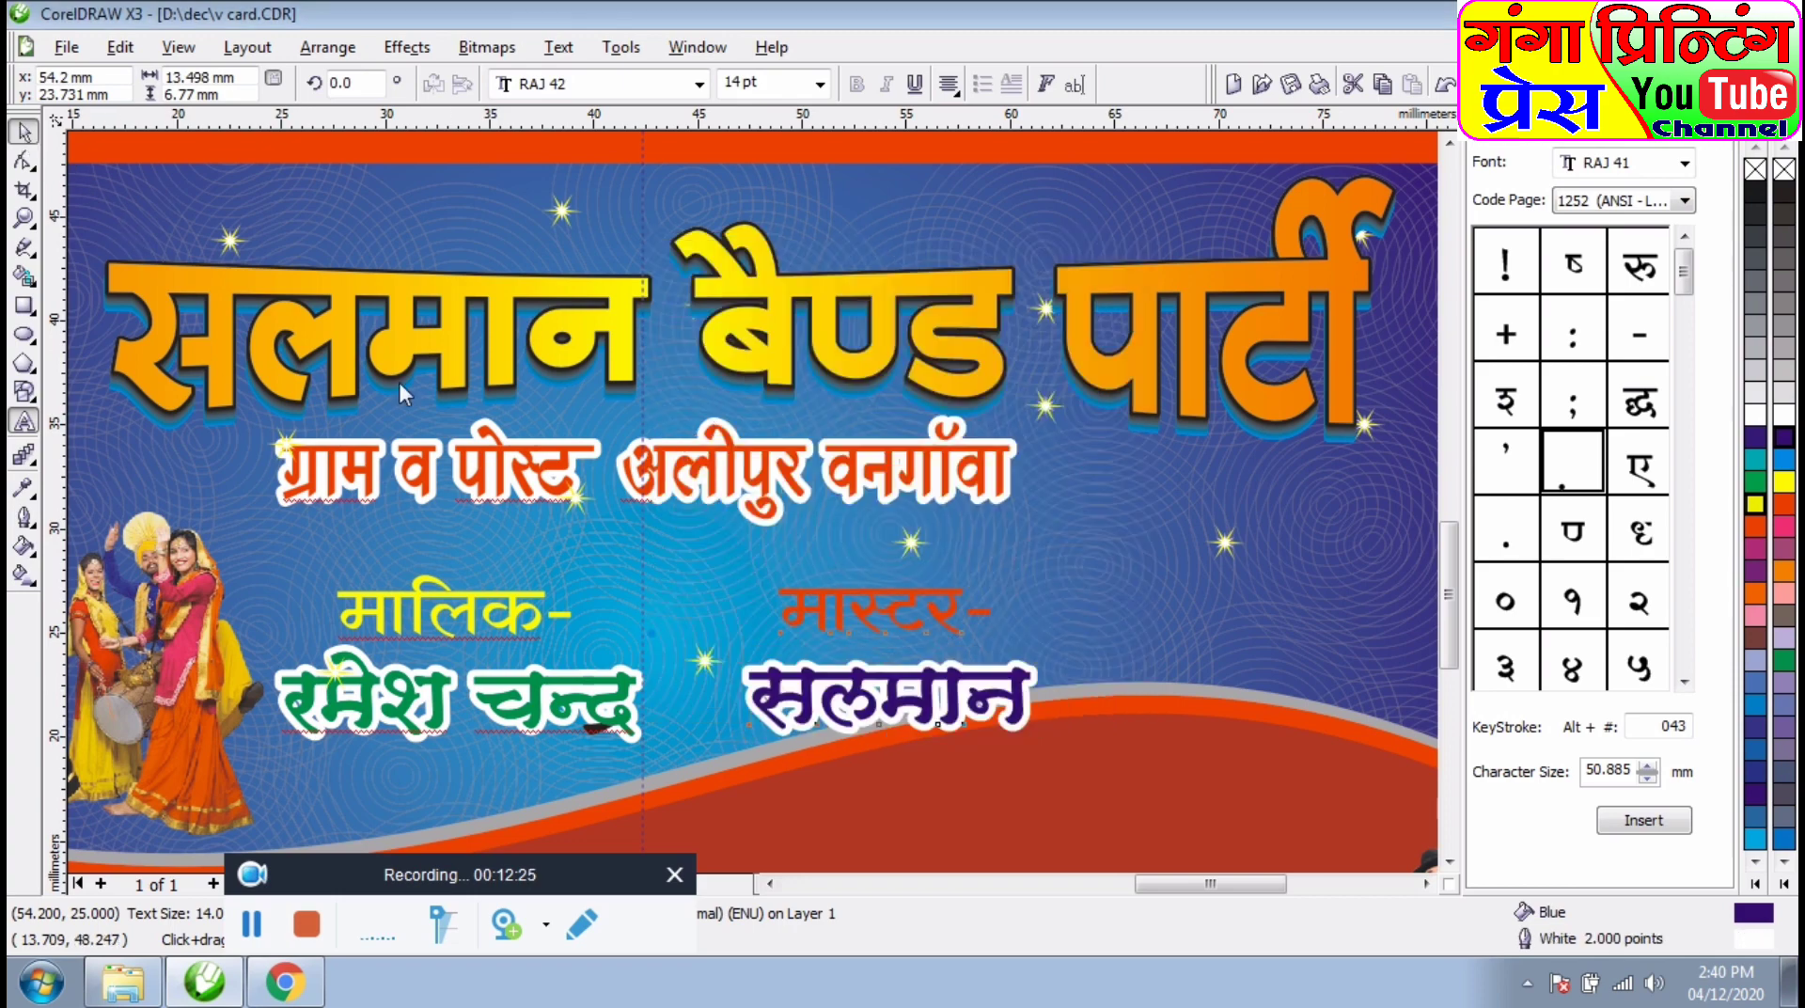
- Give the मास्टर label a 1-point white outline behind its fill, with rounded corners and line caps
{"action": "scroll", "coordinate": [553, 367], "scroll_direction": "down", "scroll_amount": 1}
{"action": "left_click", "coordinate": [1111, 602]}
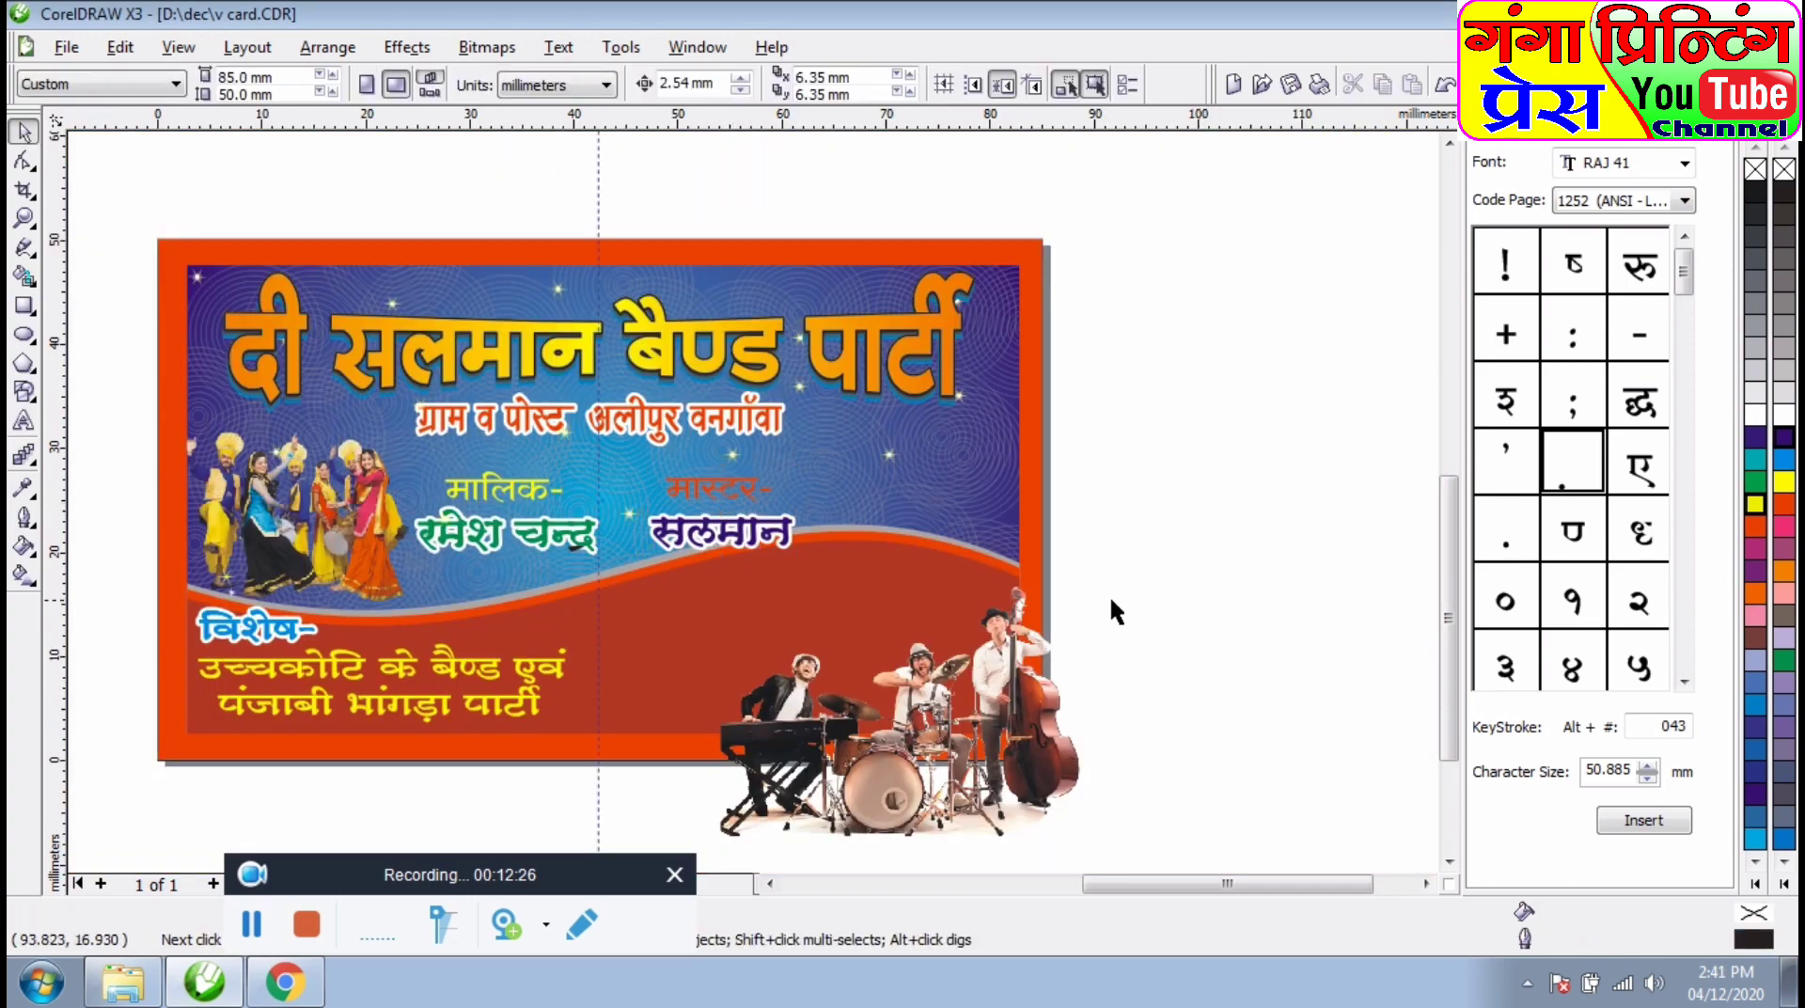
{"action": "left_click", "coordinate": [674, 495]}
{"action": "left_click", "coordinate": [23, 422]}
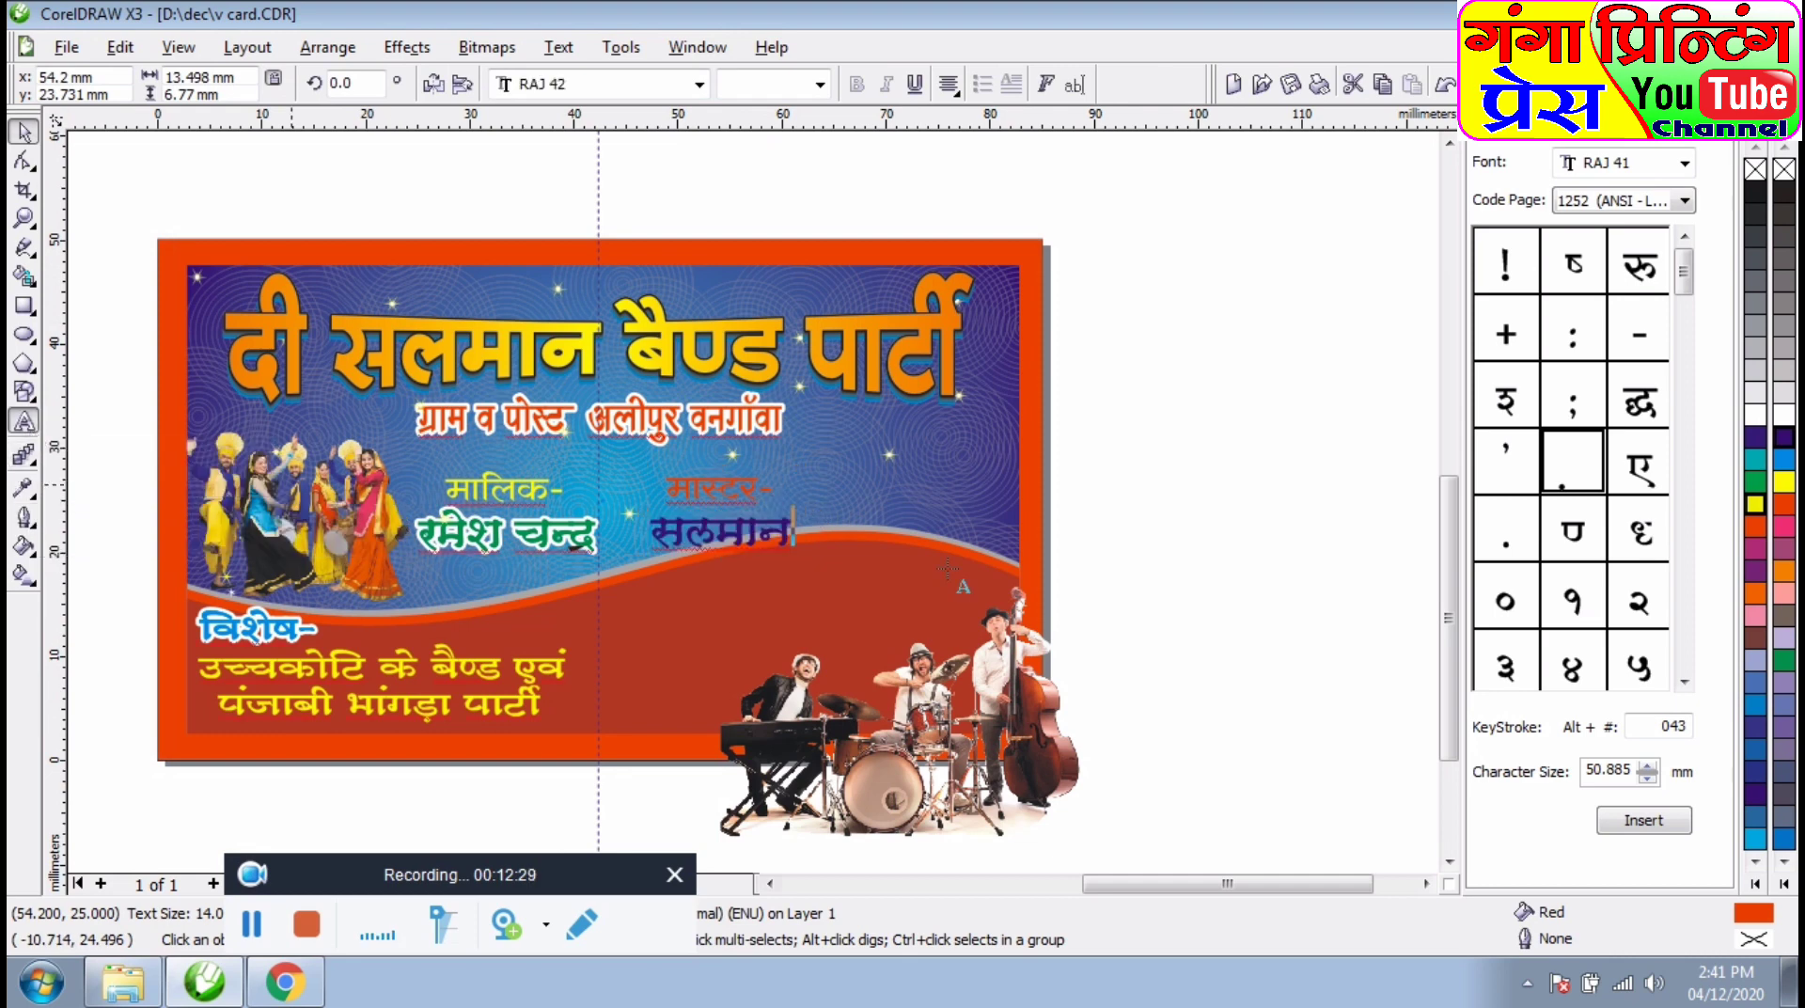
{"action": "left_click_drag", "start_coordinate": [773, 489], "coordinate": [642, 483]}
{"action": "left_click", "coordinate": [21, 519]}
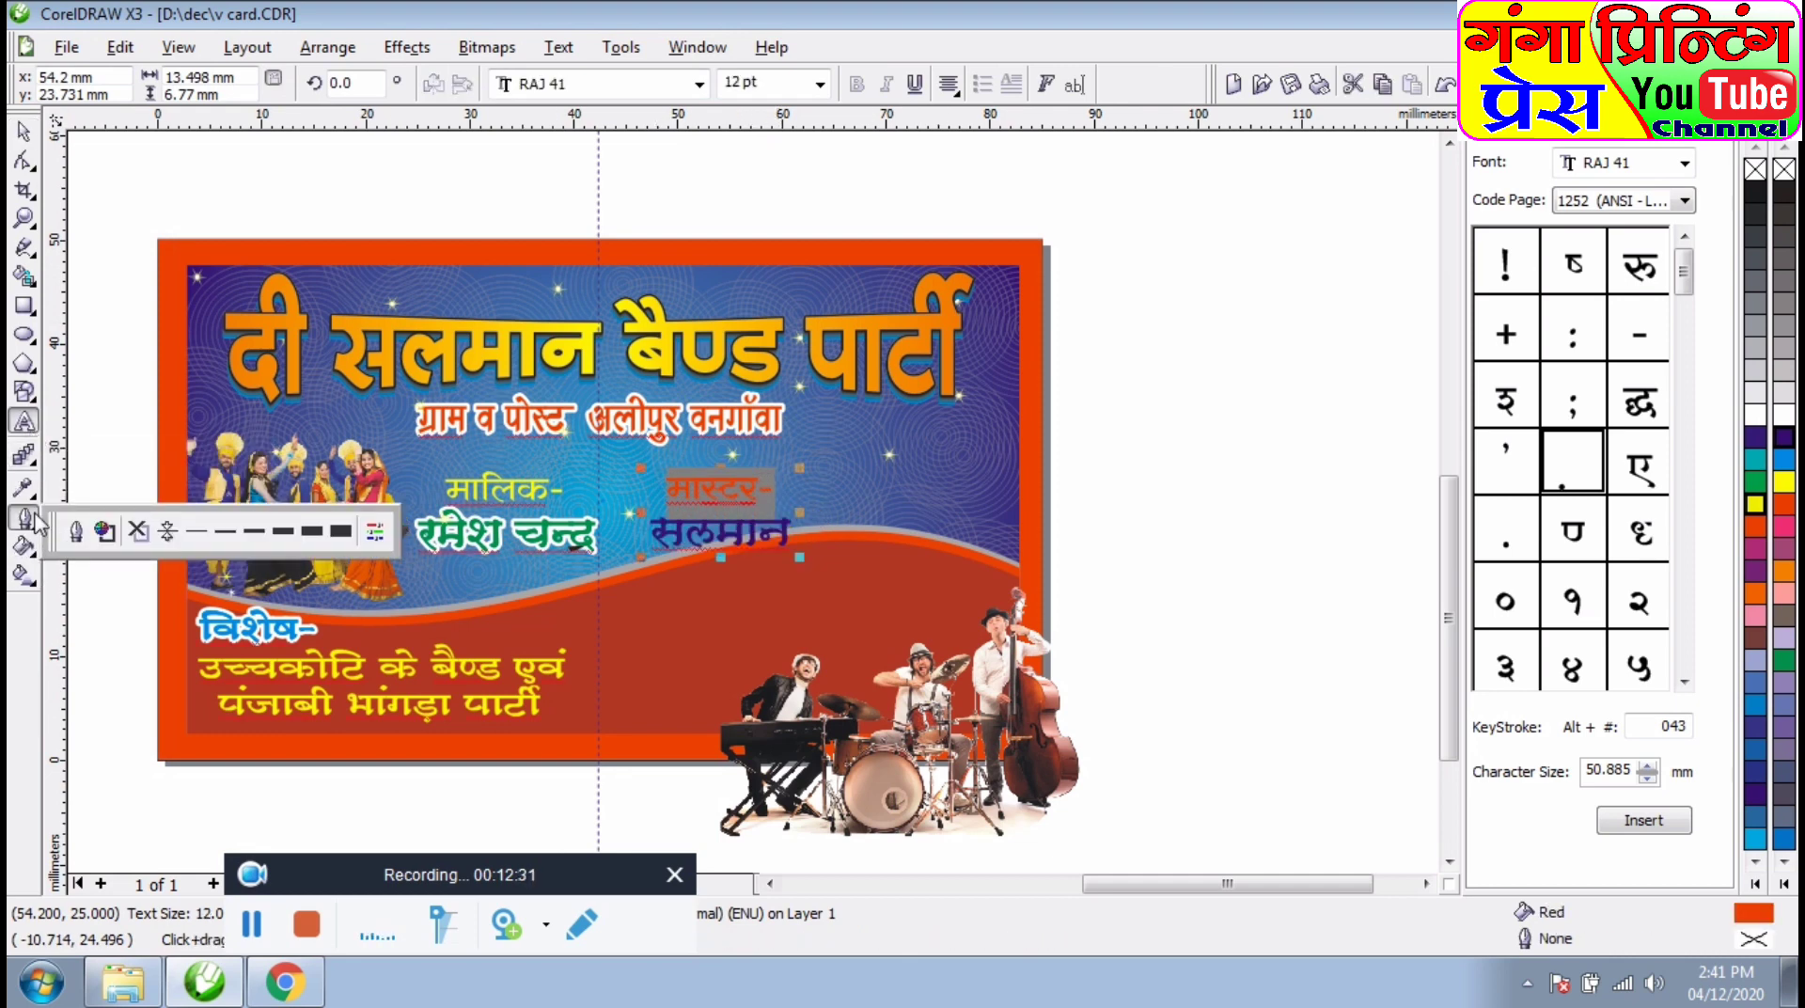
{"action": "left_click", "coordinate": [67, 522]}
{"action": "left_click", "coordinate": [756, 351]}
{"action": "left_click", "coordinate": [710, 442]}
{"action": "left_click", "coordinate": [789, 297]}
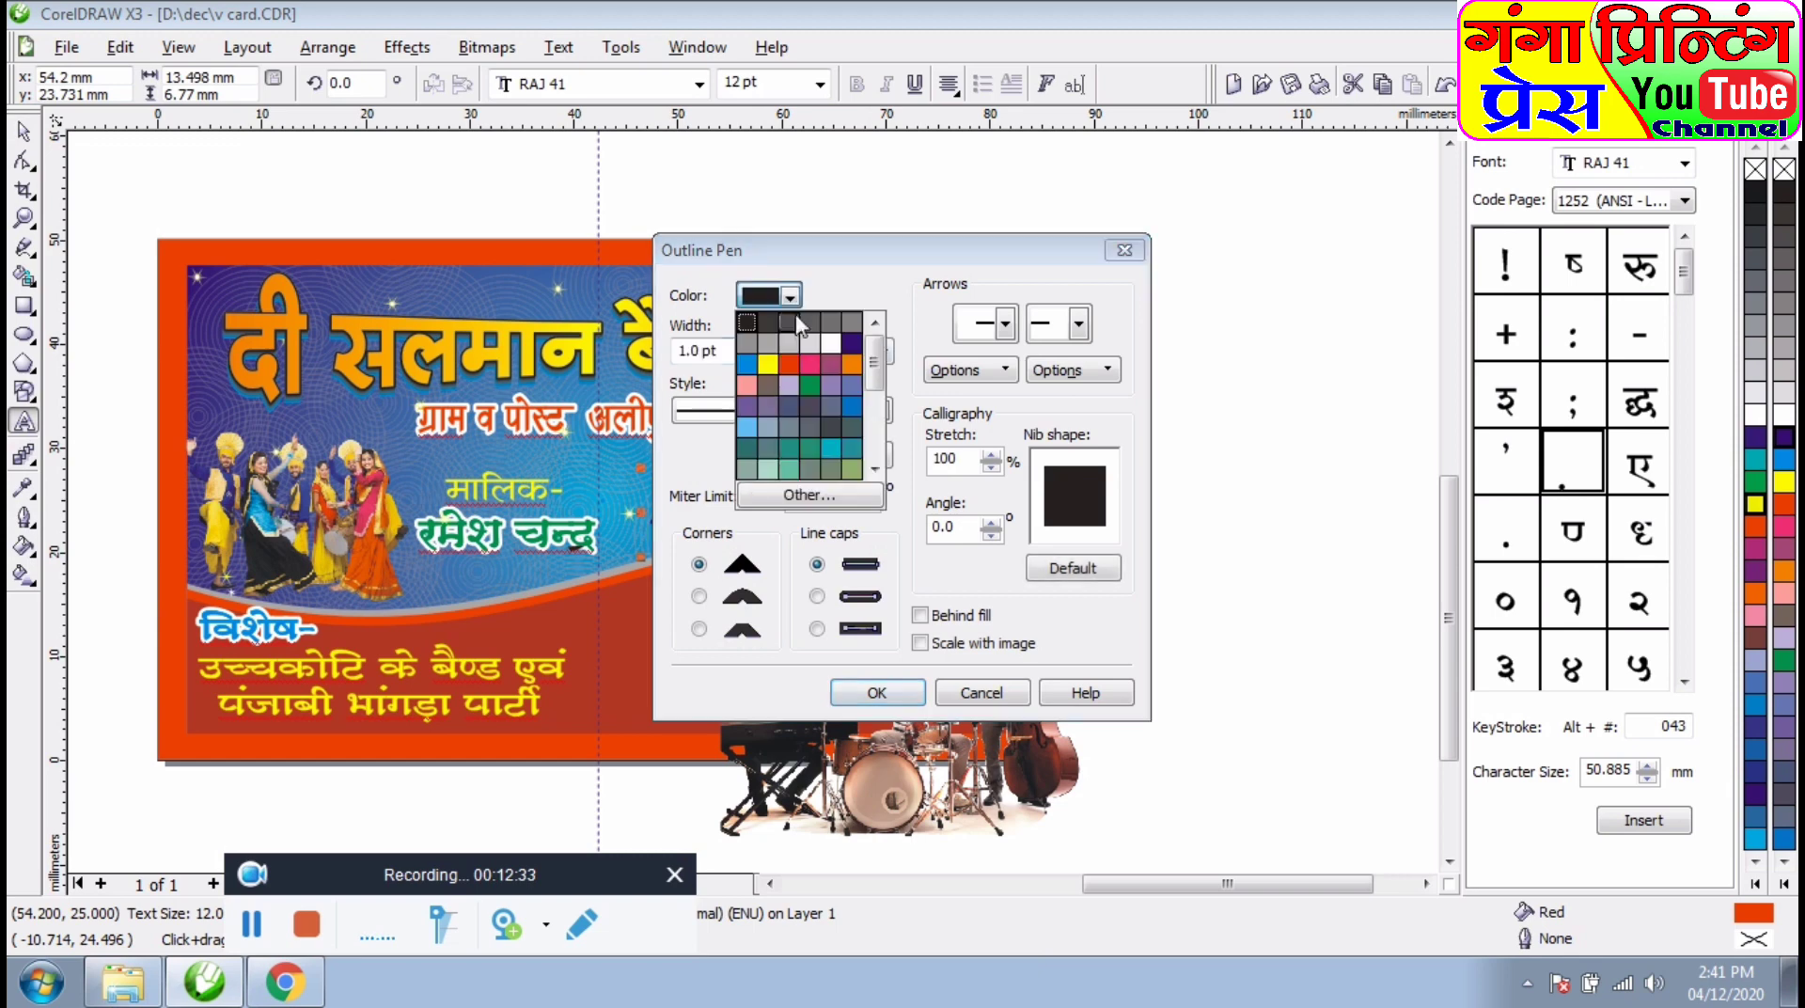
{"action": "left_click", "coordinate": [805, 343]}
{"action": "left_click", "coordinate": [697, 596]}
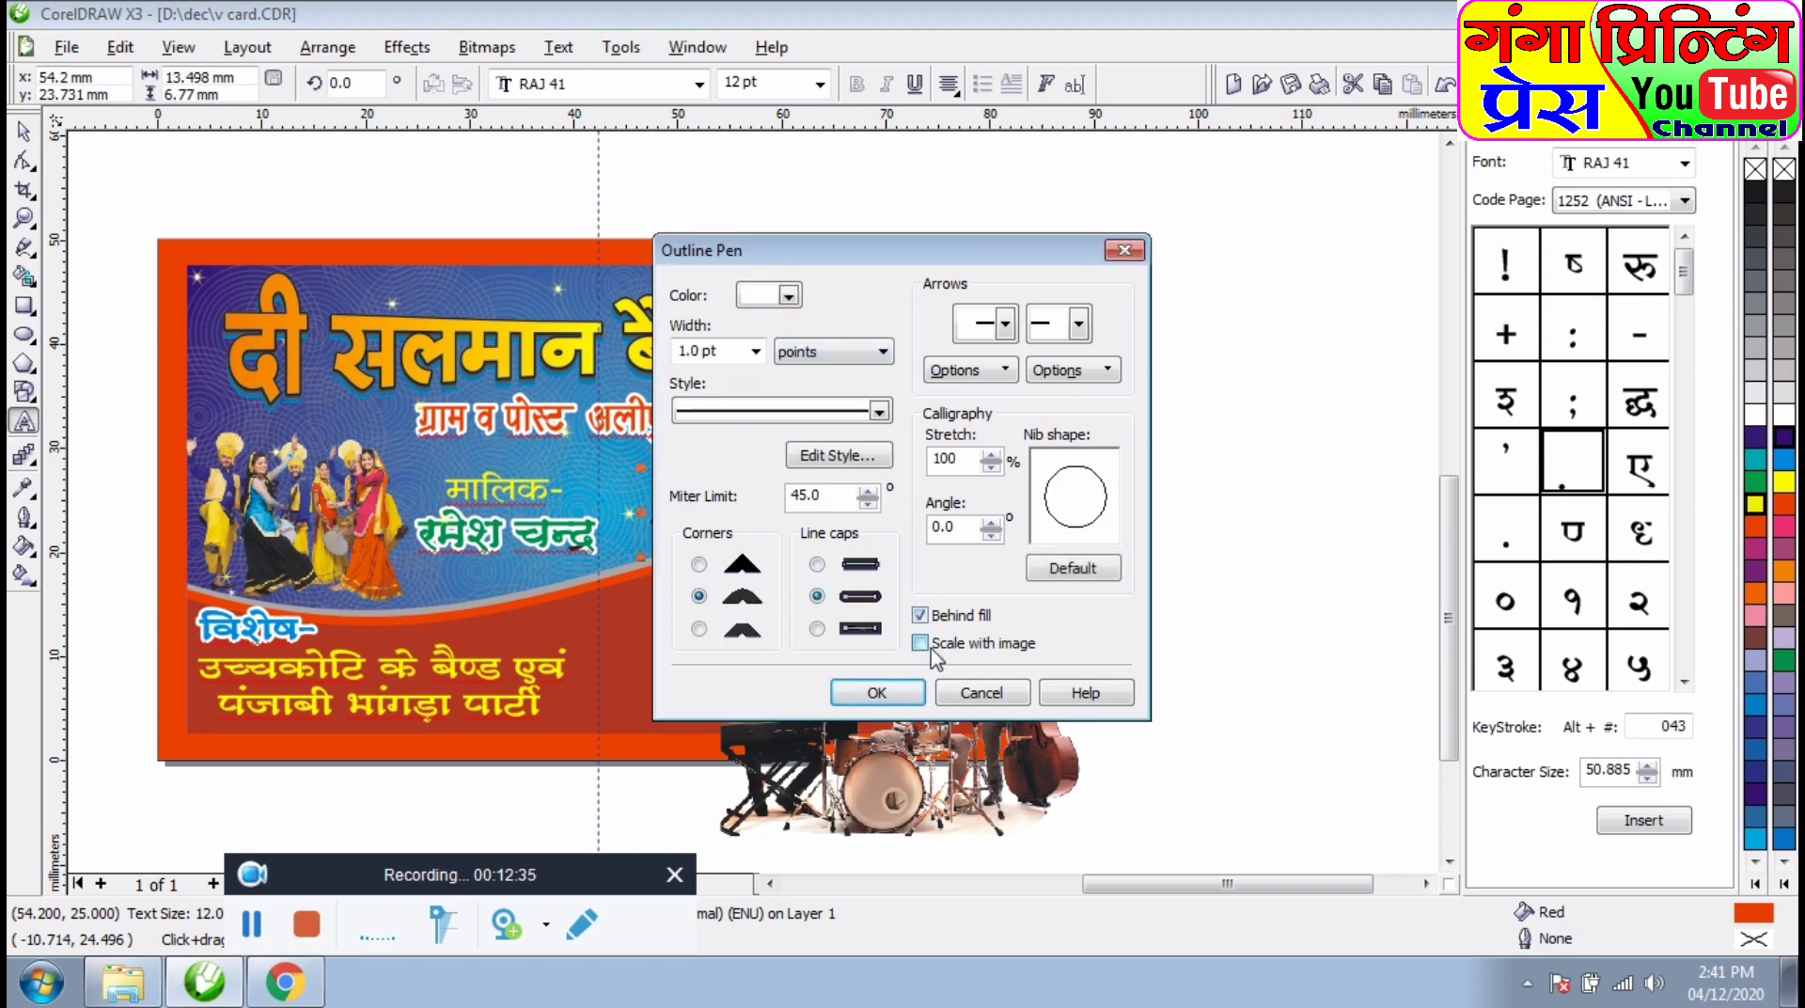
{"action": "left_click", "coordinate": [876, 693]}
{"action": "key", "text": "ctrl+space"}
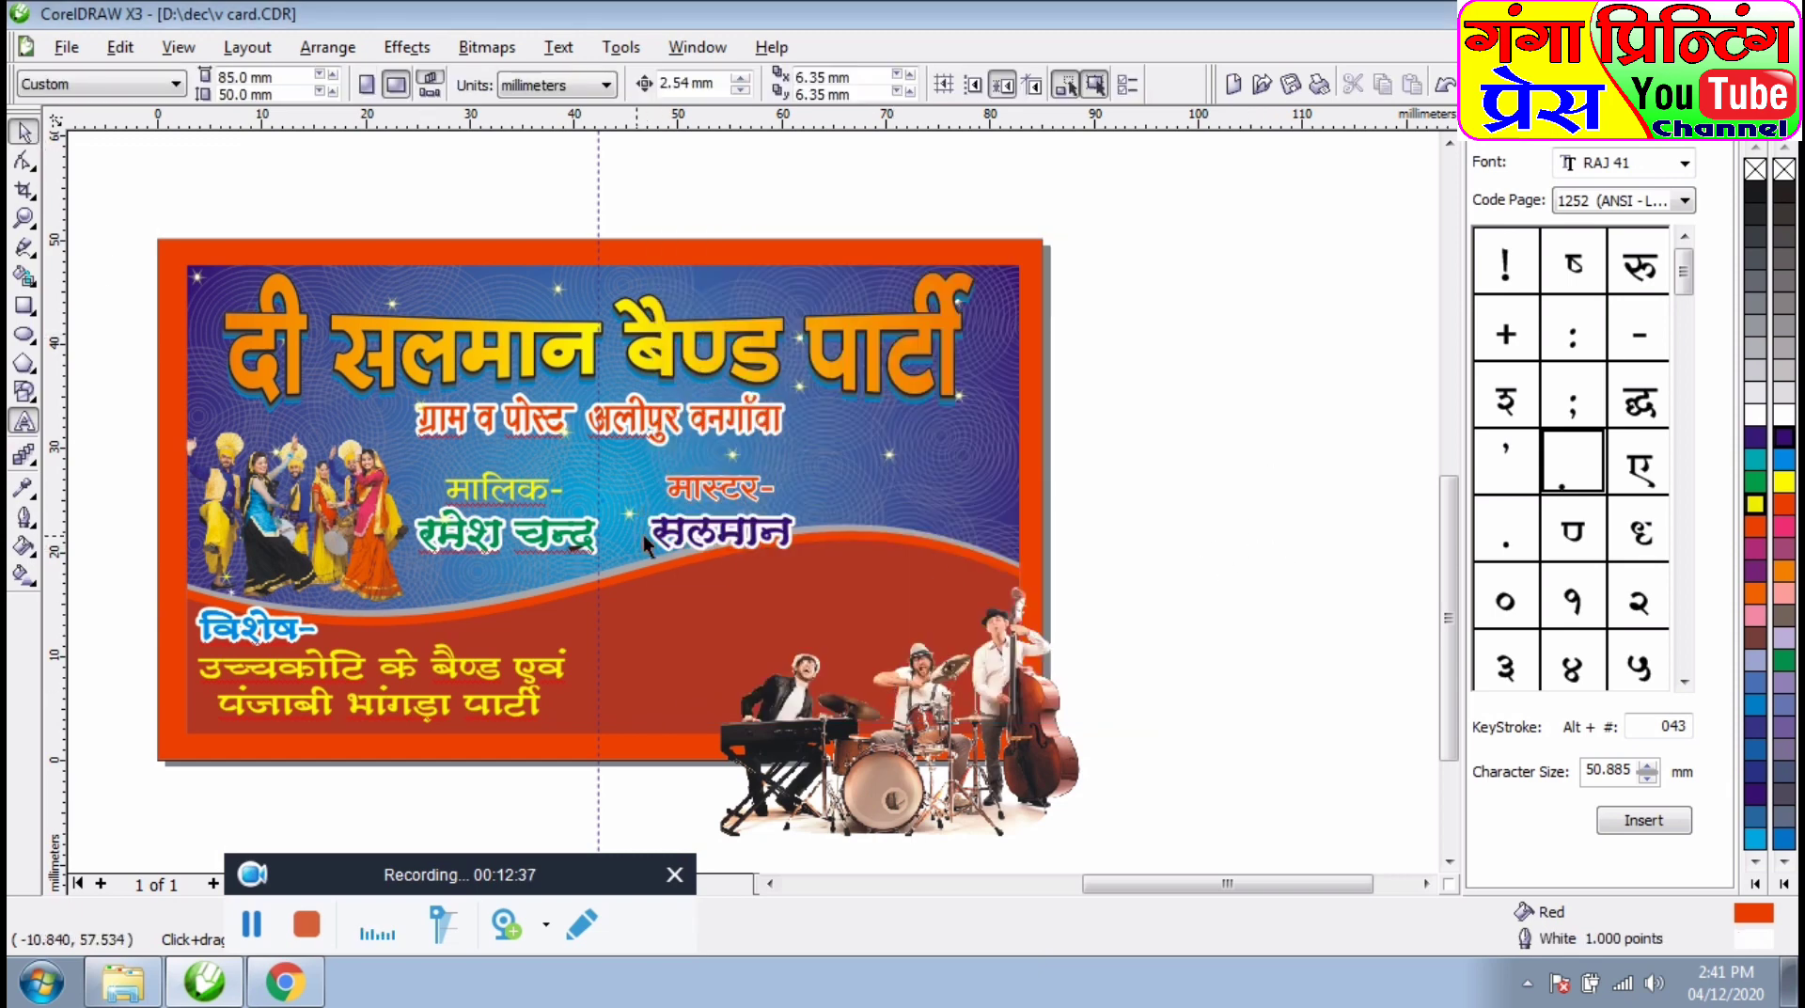
- Nudge the मास्टर block left and fit the musicians image, scaled down, into the card's lower-right red area
{"action": "key", "text": "Left"}
{"action": "left_click_drag", "start_coordinate": [922, 691], "coordinate": [868, 619]}
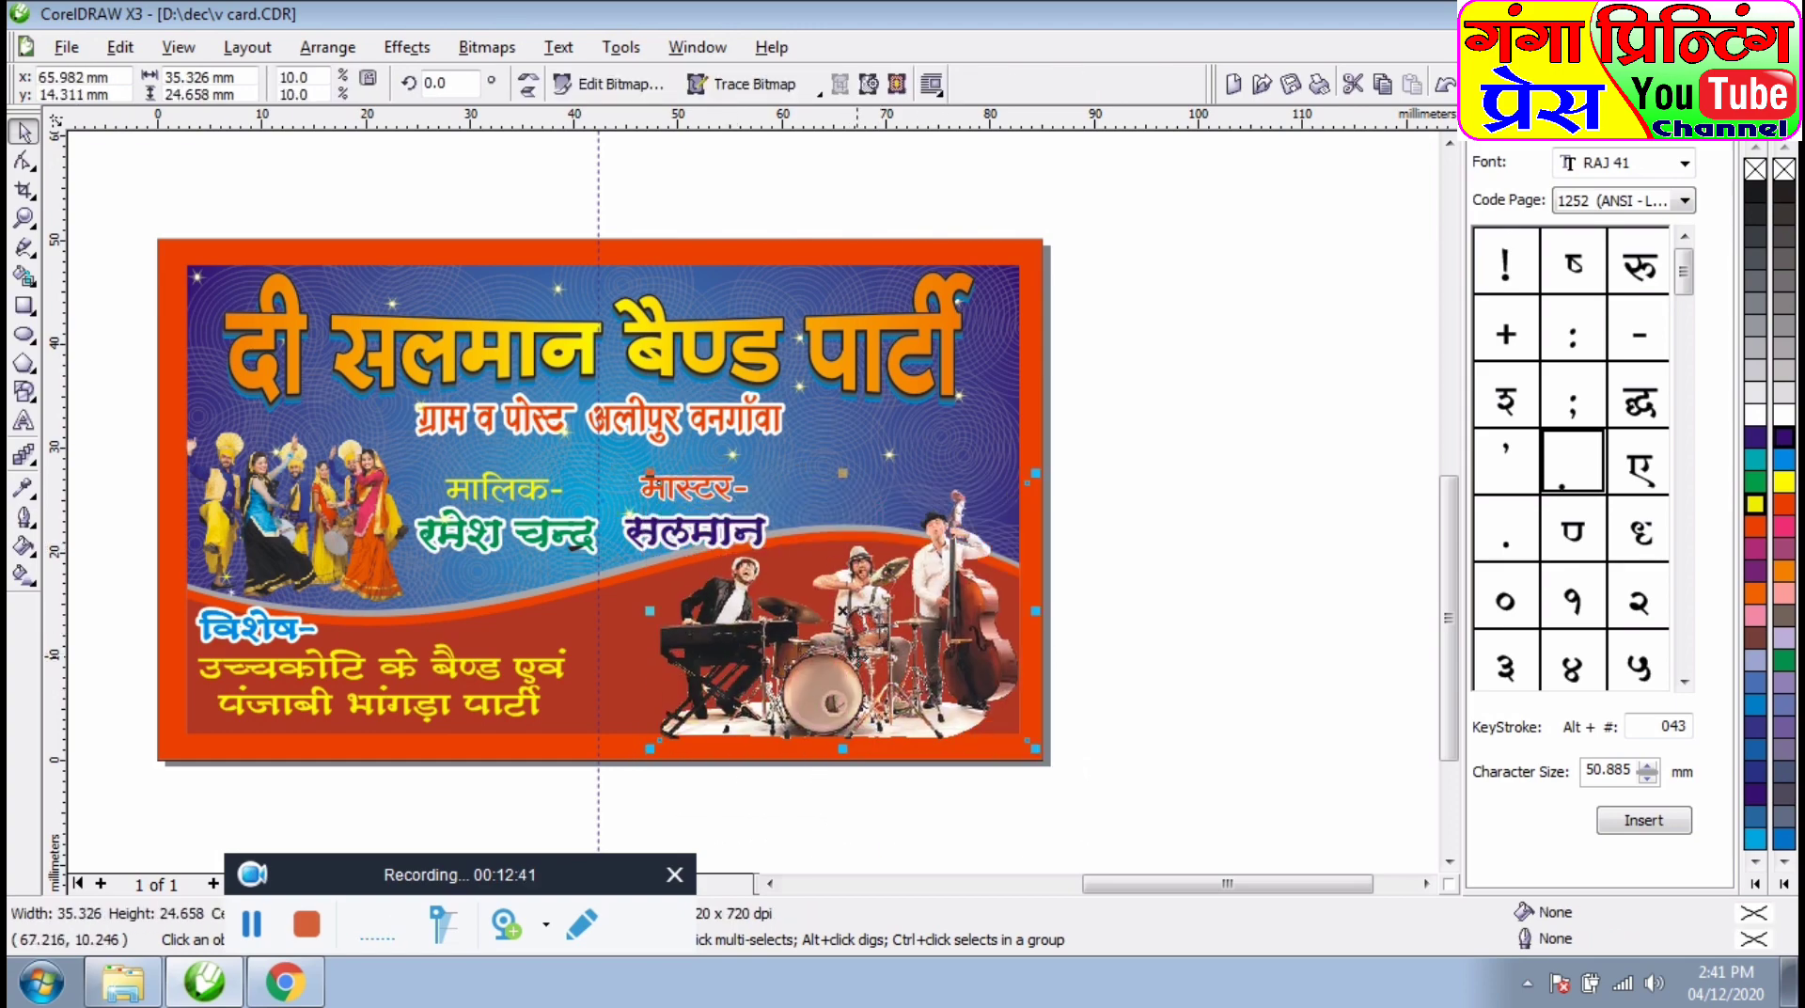
{"action": "left_click_drag", "start_coordinate": [731, 667], "coordinate": [743, 665]}
{"action": "left_click_drag", "start_coordinate": [663, 470], "coordinate": [708, 520]}
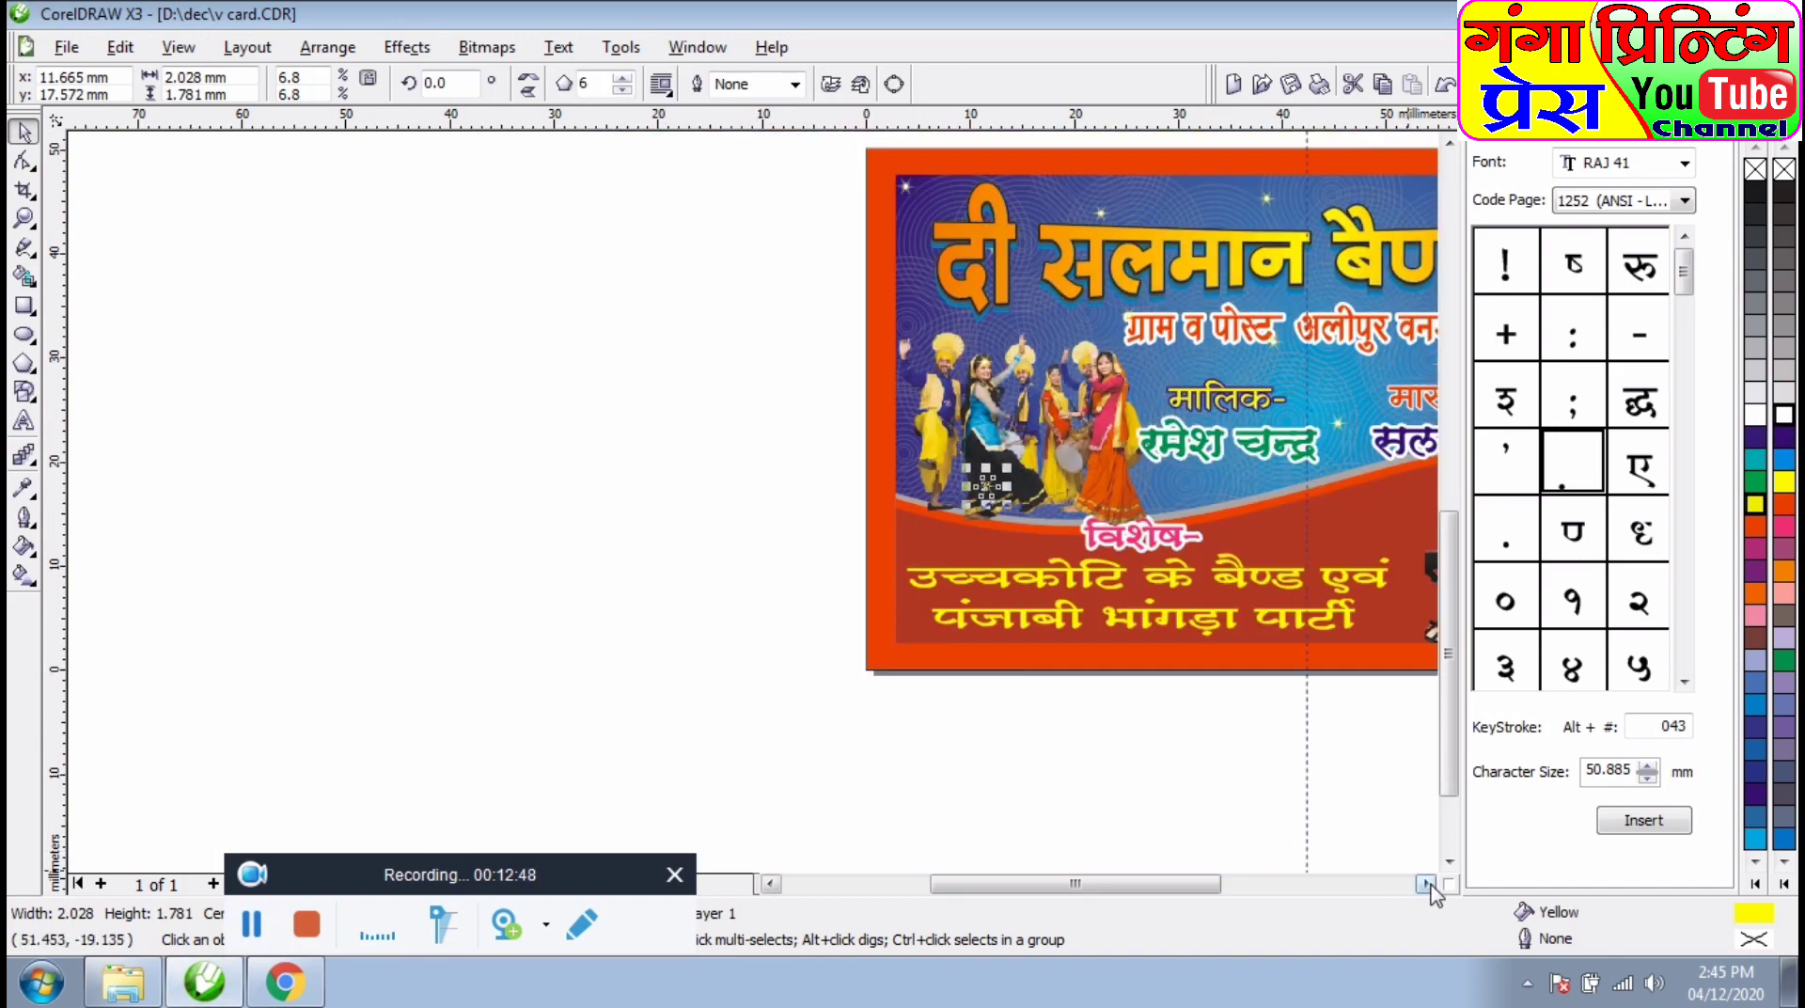
- Draw a rectangle about 38.7 × 5 mm around the address line below the title and fill it white
{"action": "left_click", "coordinate": [1426, 884]}
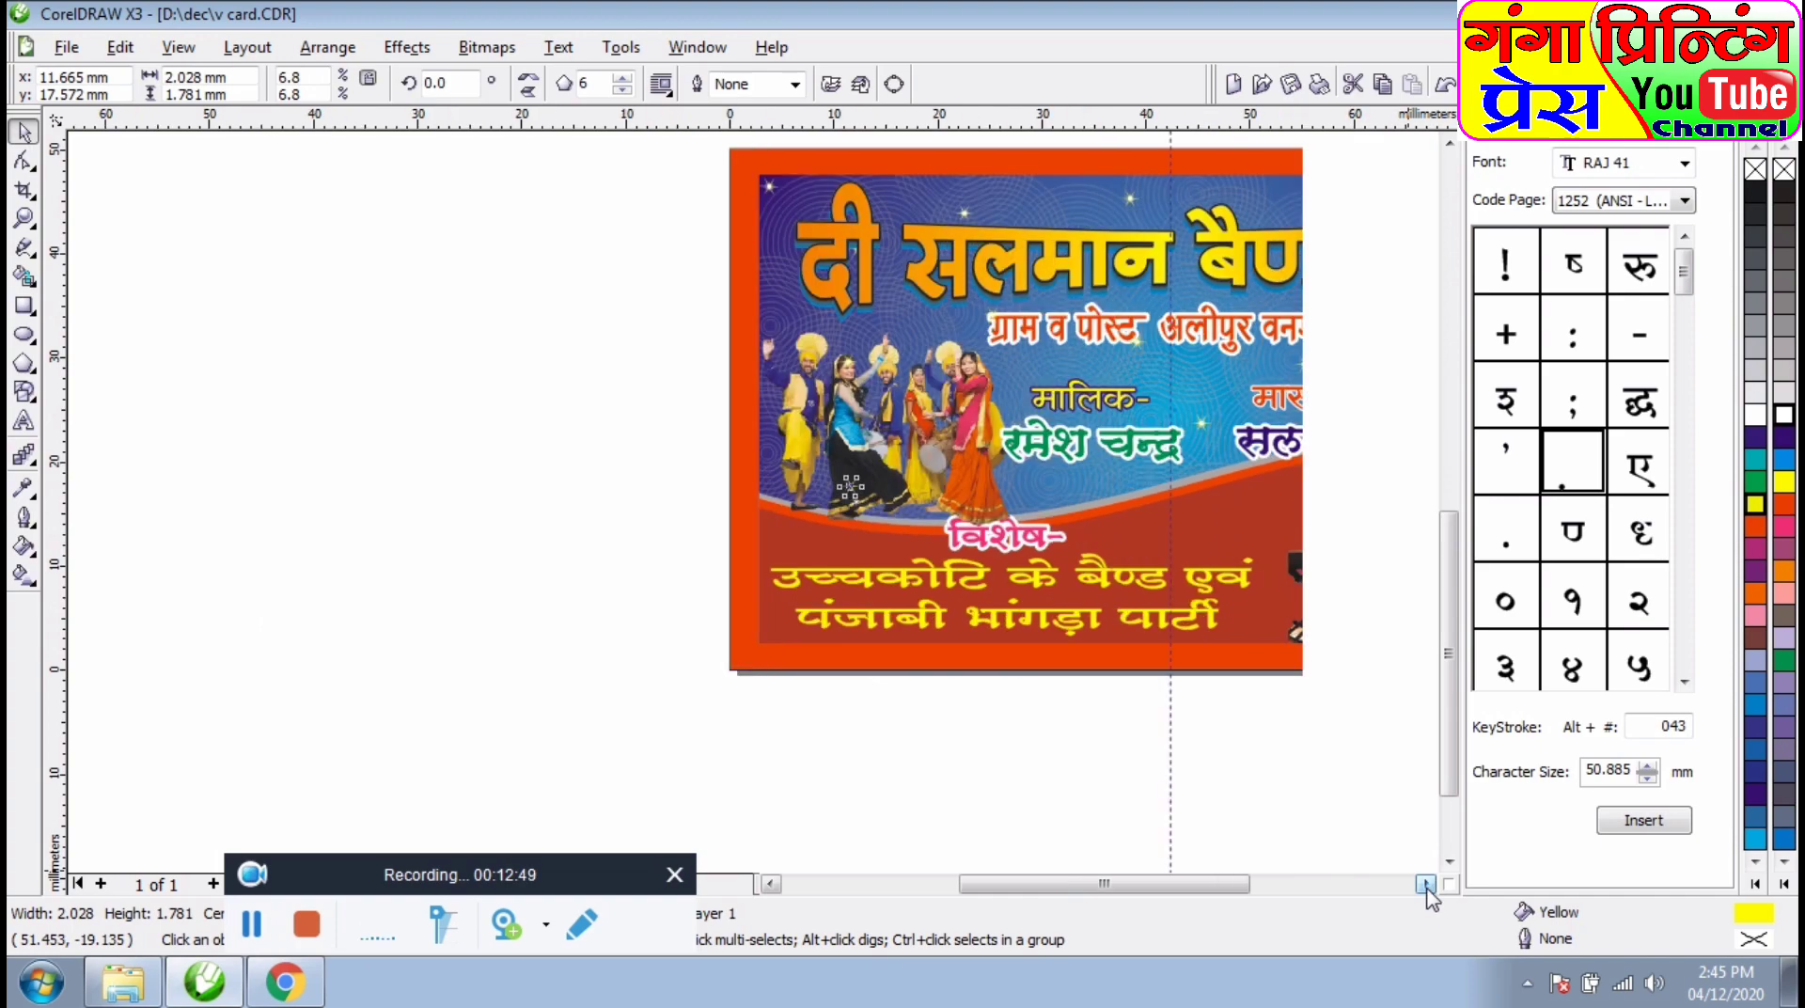
{"action": "left_click", "coordinate": [1426, 883]}
{"action": "left_click", "coordinate": [1426, 883]}
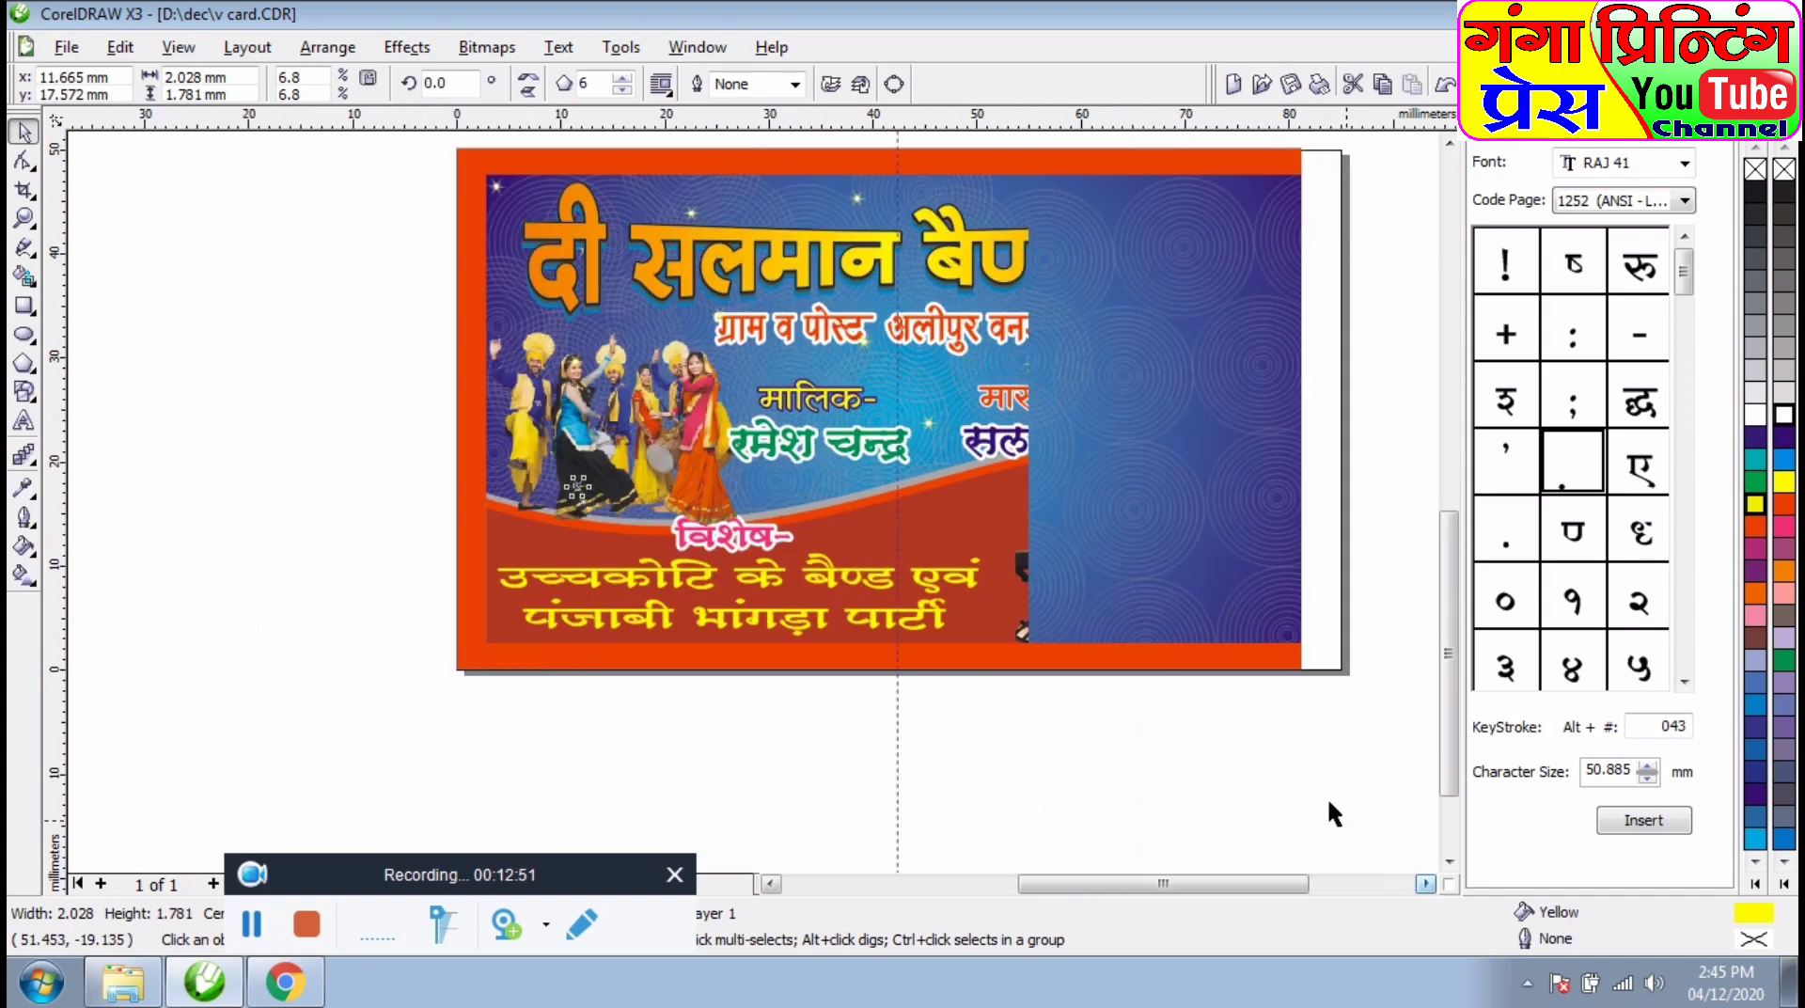
{"action": "left_click", "coordinate": [1368, 513]}
{"action": "left_click", "coordinate": [1449, 144]}
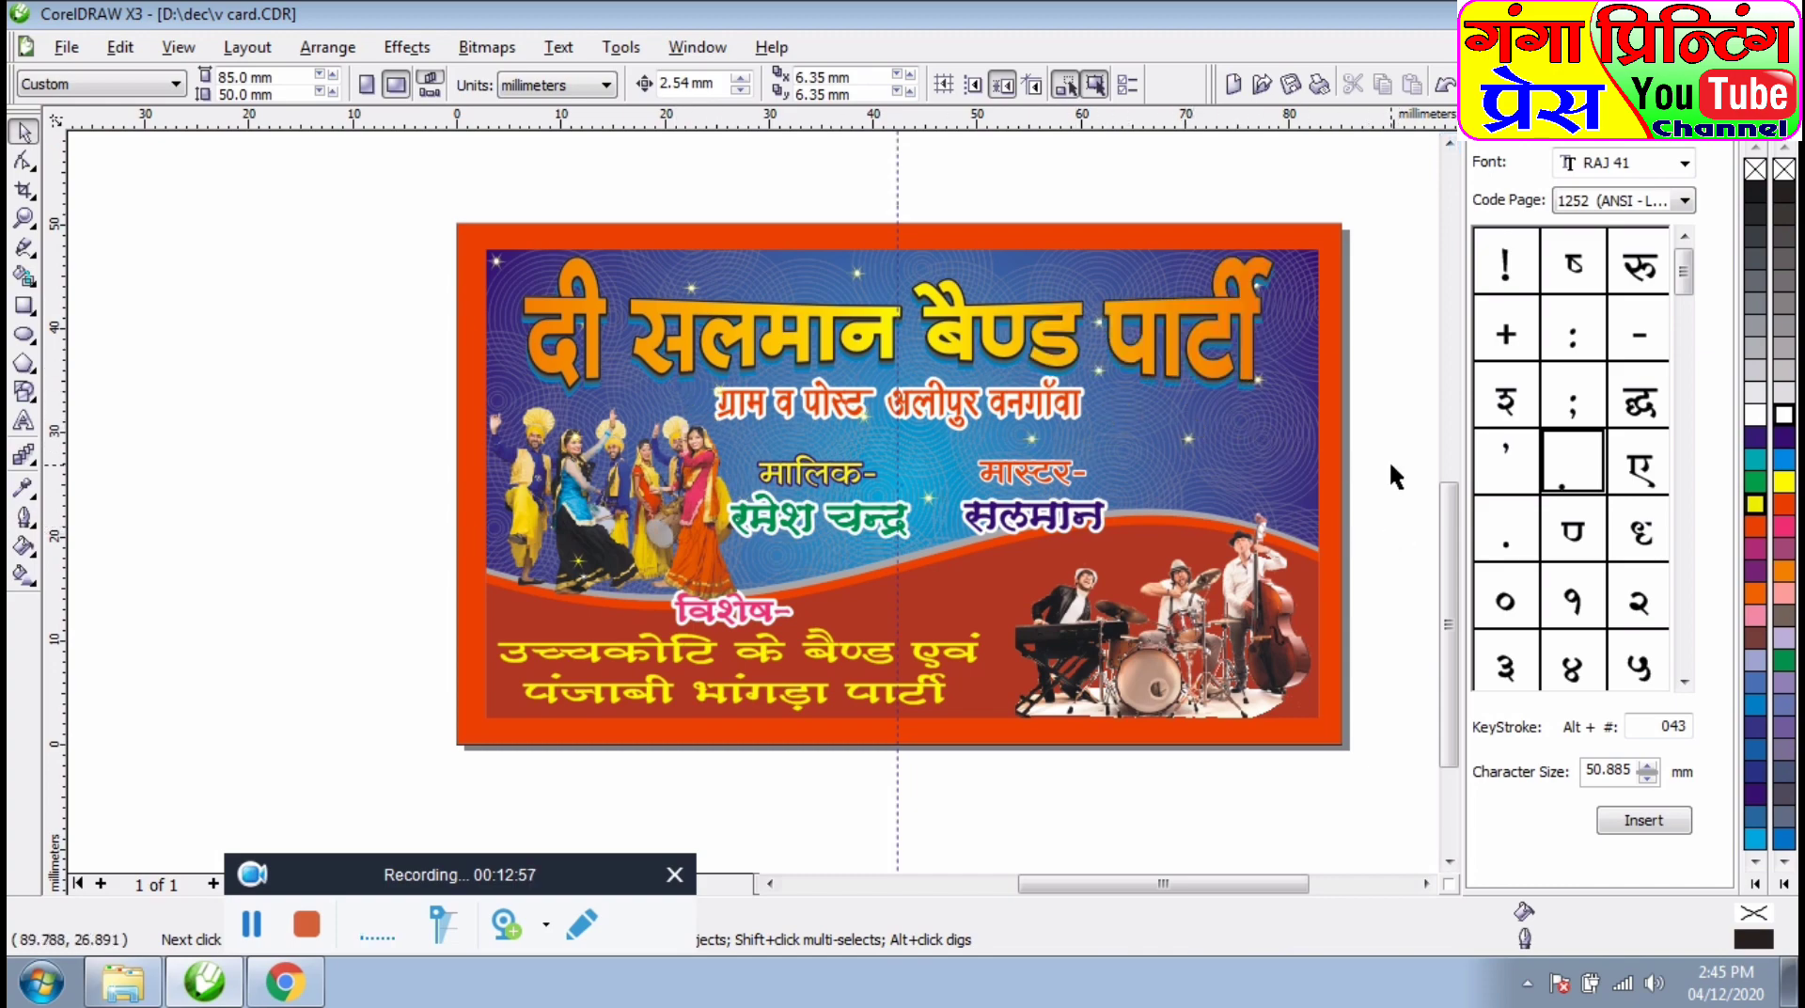
{"action": "scroll", "coordinate": [870, 393], "scroll_direction": "up", "scroll_amount": 1}
{"action": "scroll", "coordinate": [956, 513], "scroll_direction": "up", "scroll_amount": 1}
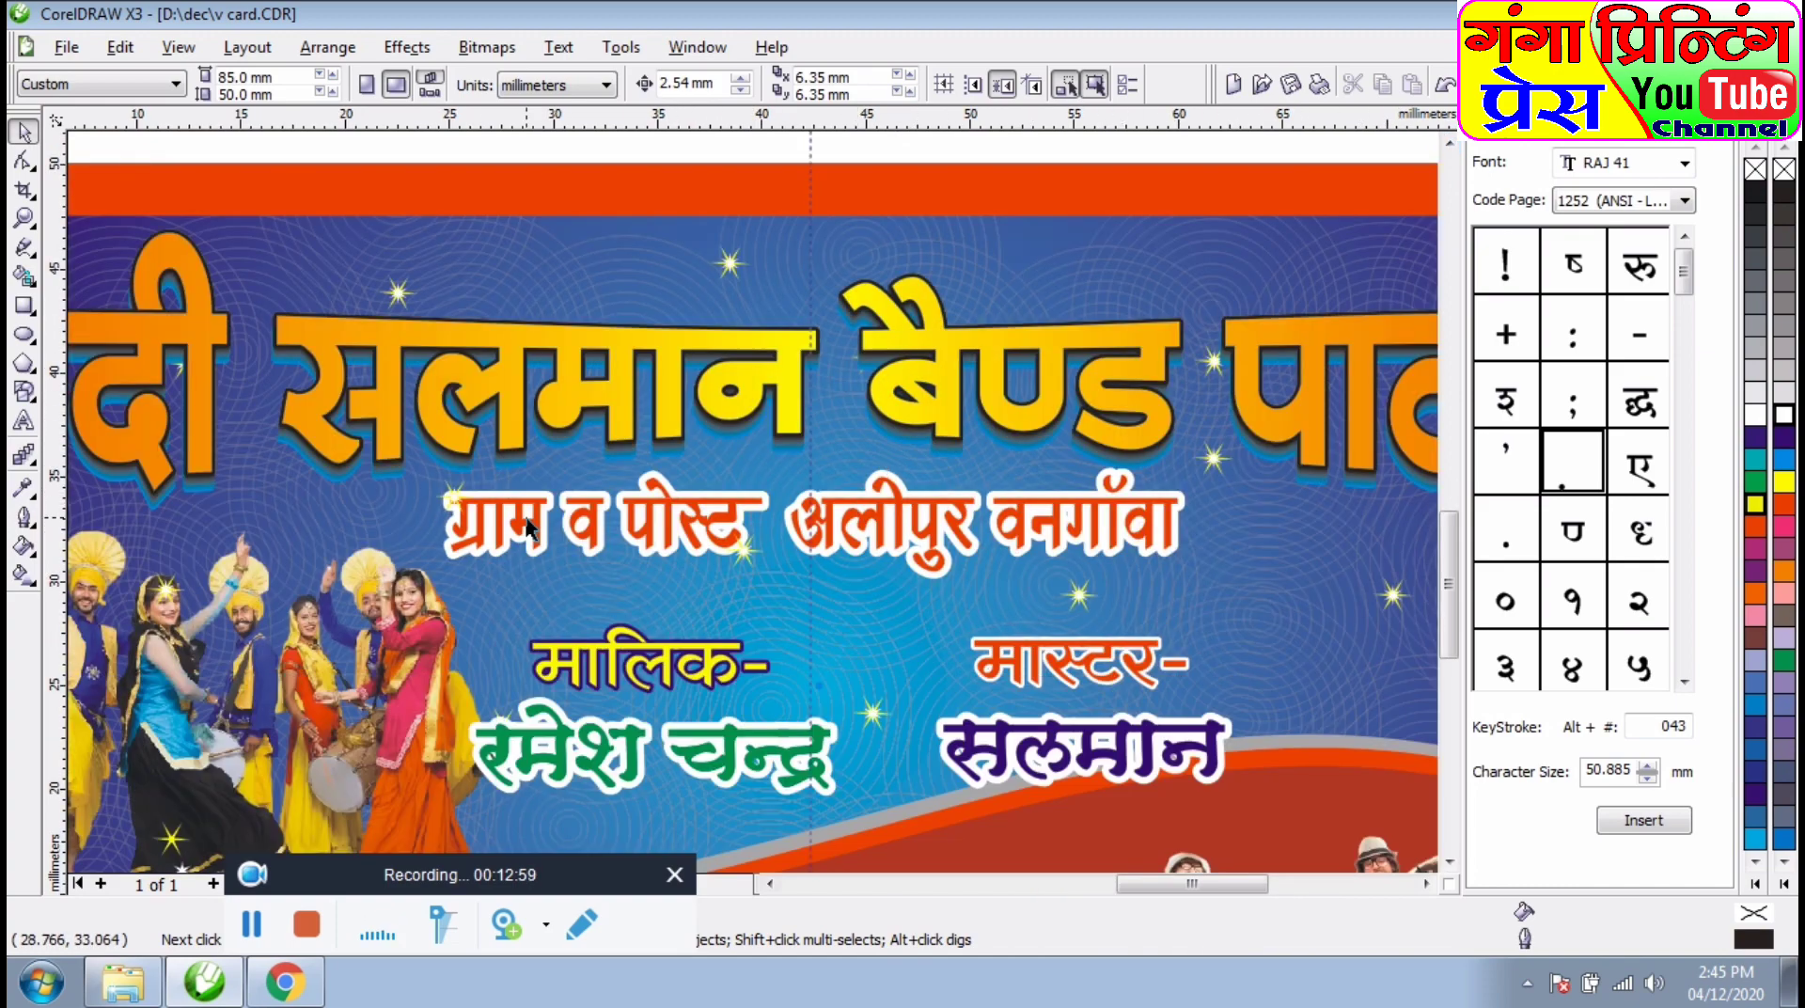
{"action": "left_click", "coordinate": [835, 544]}
{"action": "left_click", "coordinate": [804, 543]}
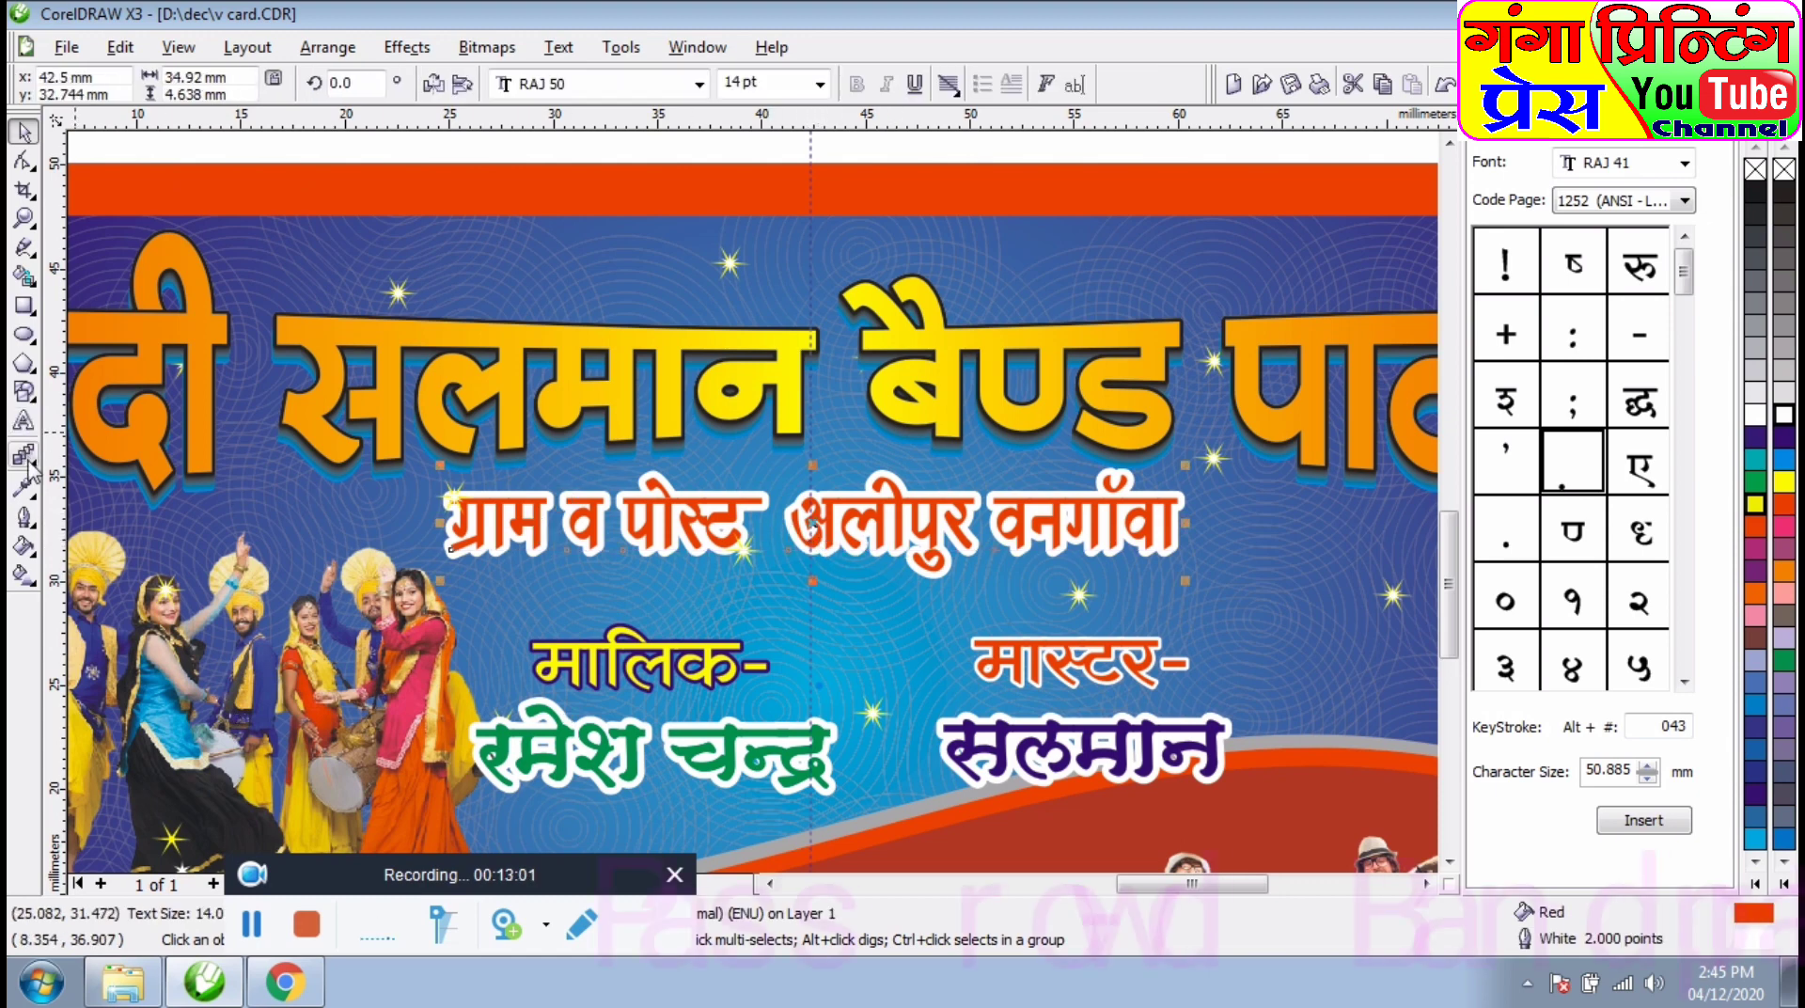
{"action": "left_click", "coordinate": [23, 305]}
{"action": "left_click_drag", "start_coordinate": [430, 482], "coordinate": [1210, 569]}
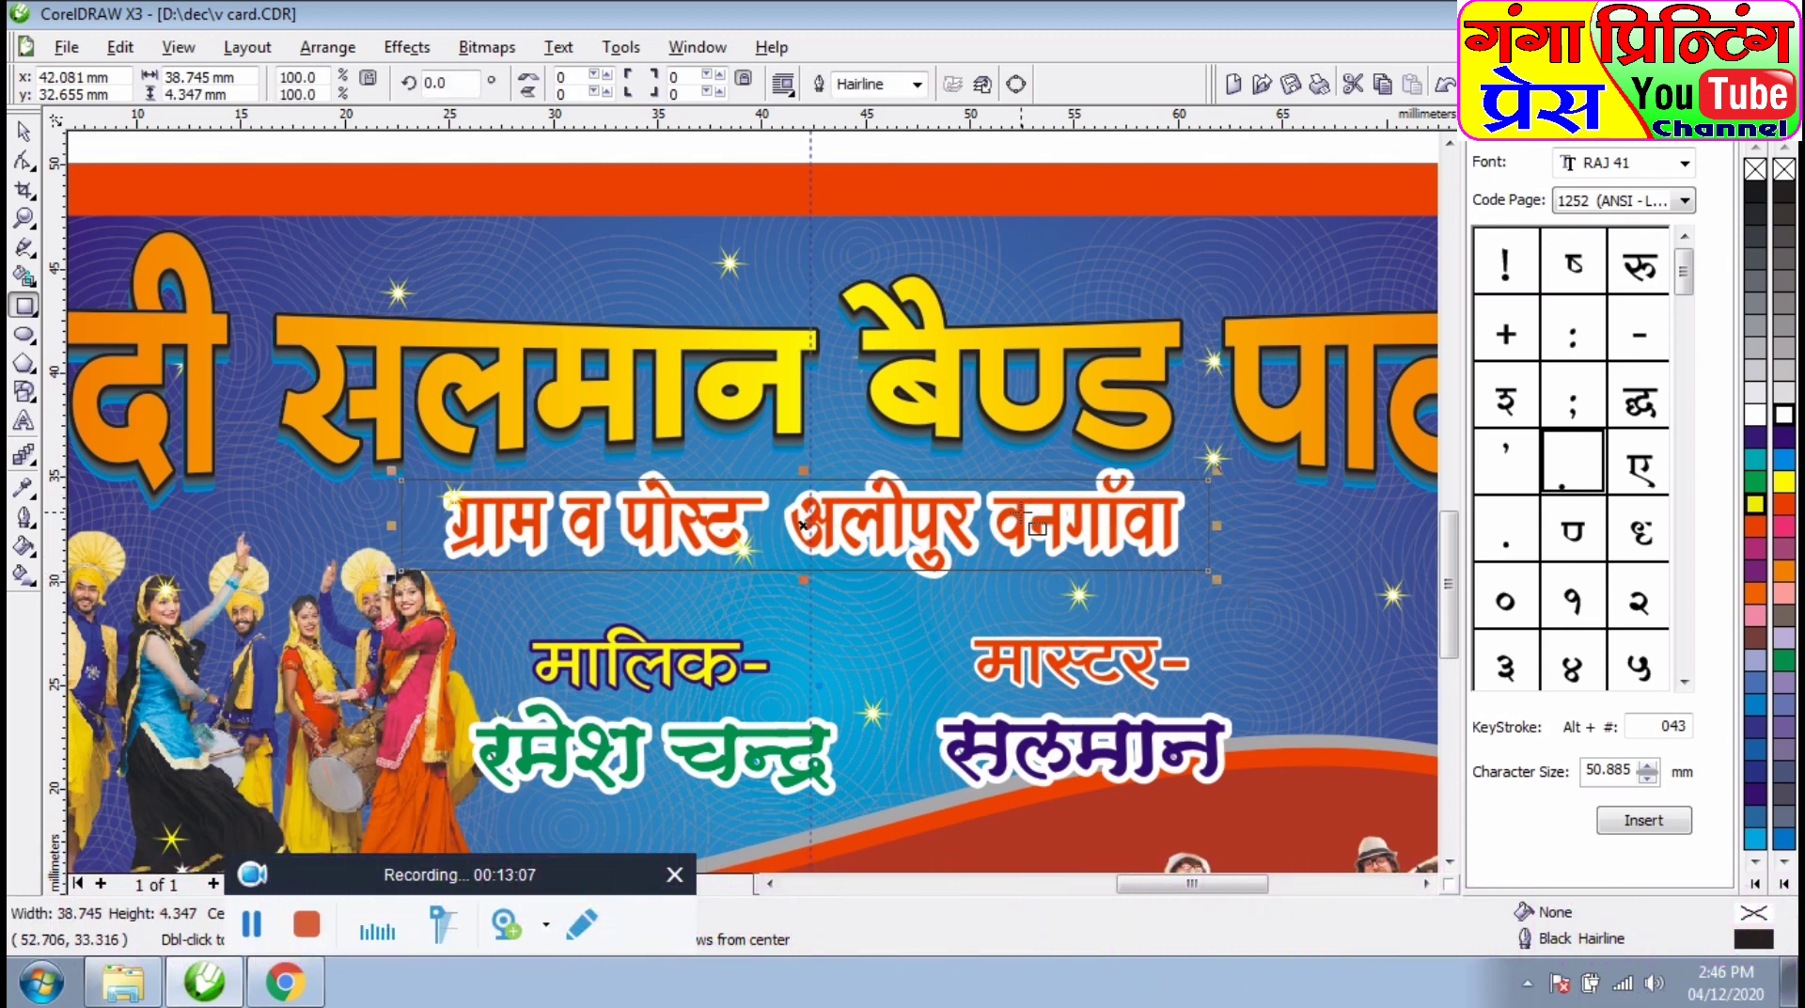
{"action": "left_click_drag", "start_coordinate": [800, 467], "coordinate": [813, 460]}
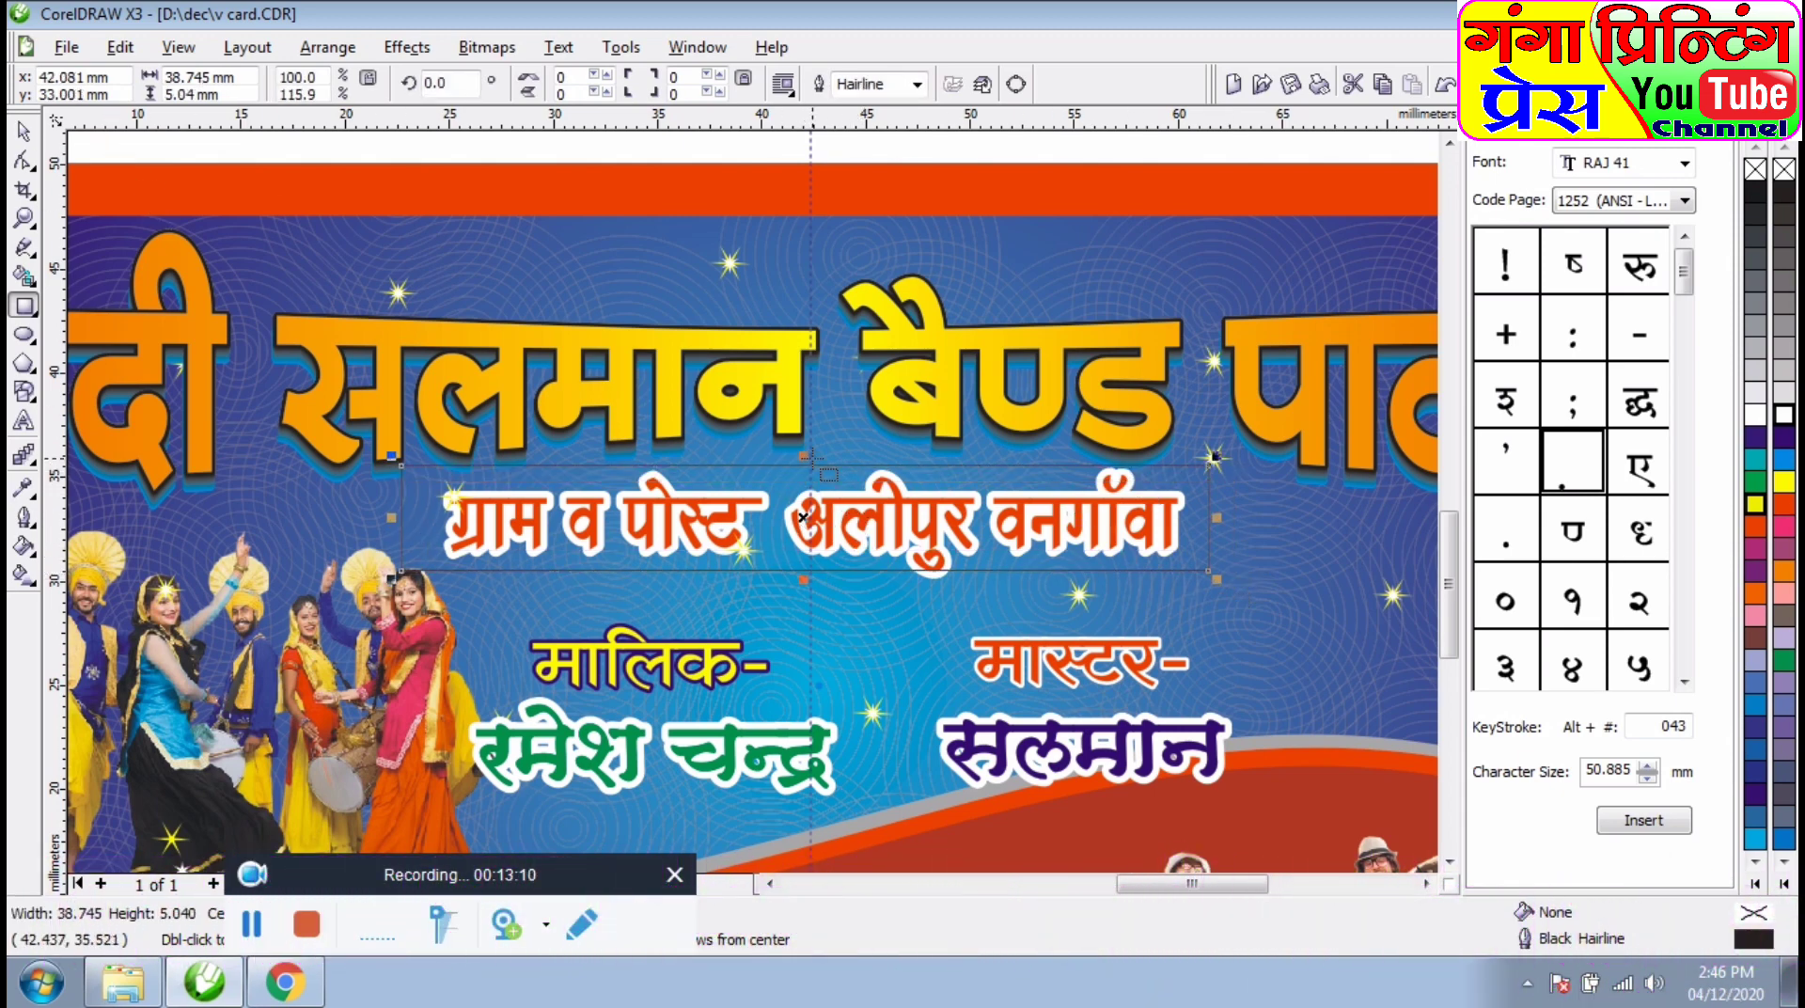
{"action": "left_click", "coordinate": [1784, 416]}
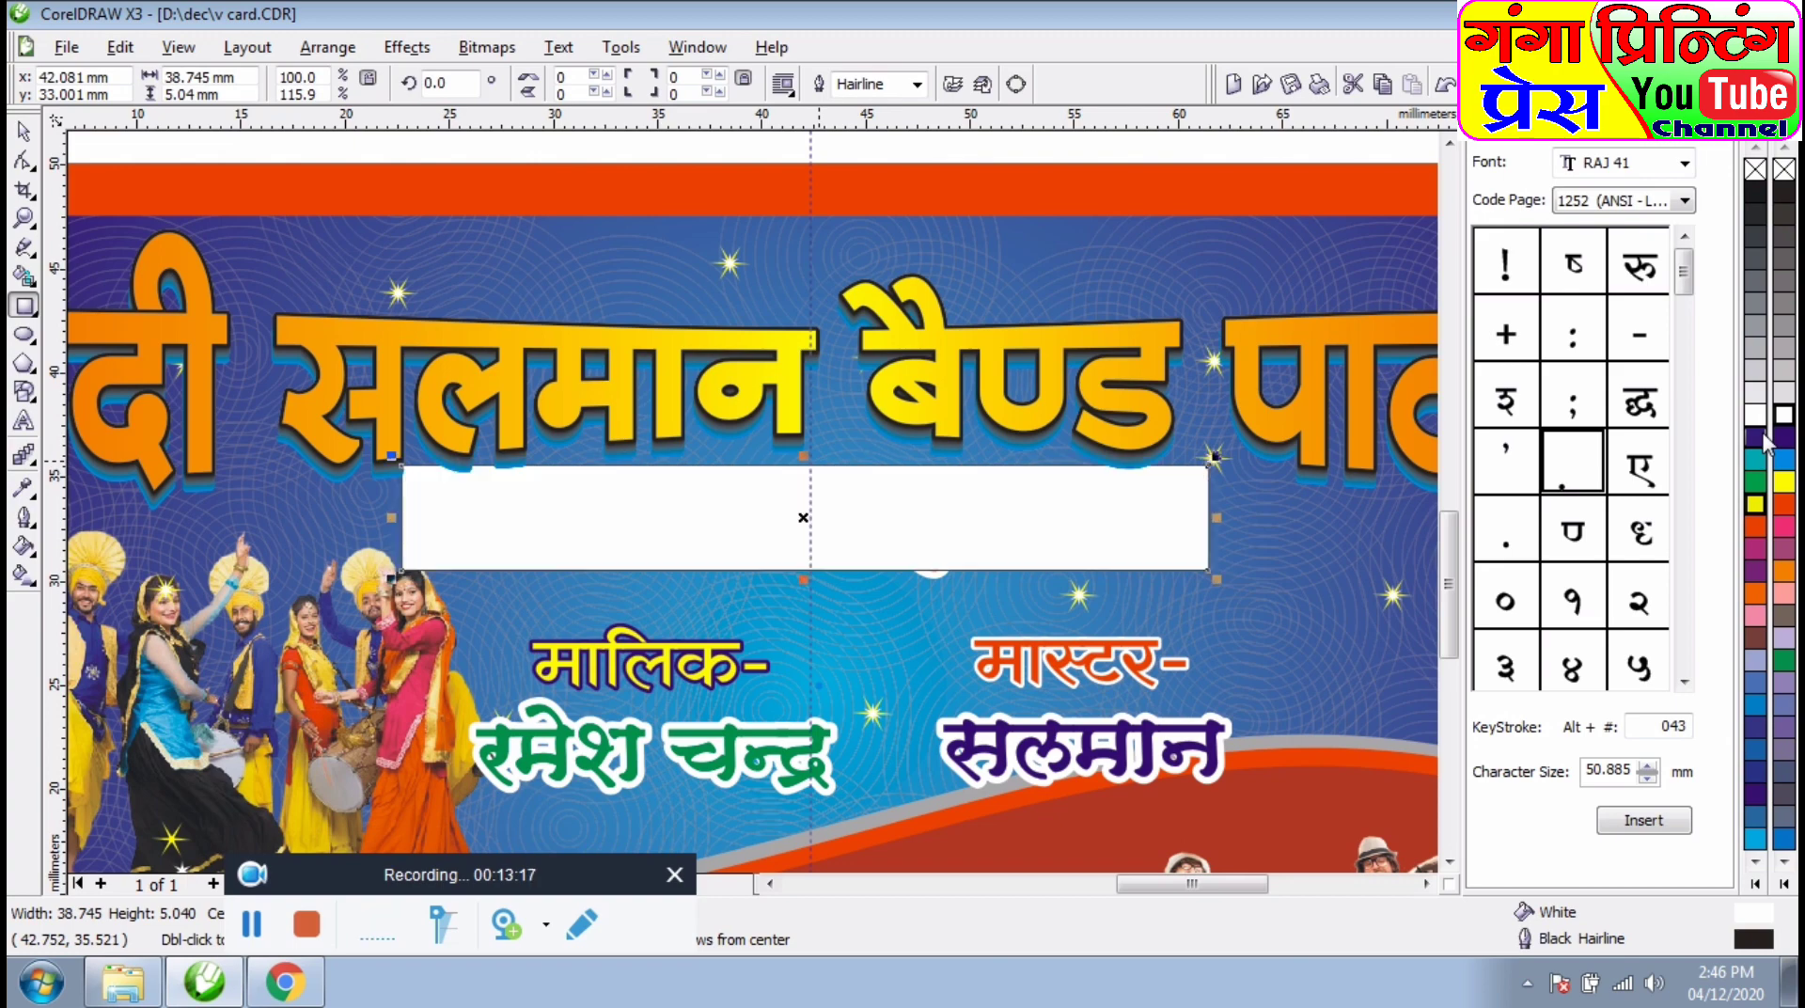
- Place the white rectangle behind the address text but above the background, and round all its corners to 100
{"action": "left_click", "coordinate": [23, 128]}
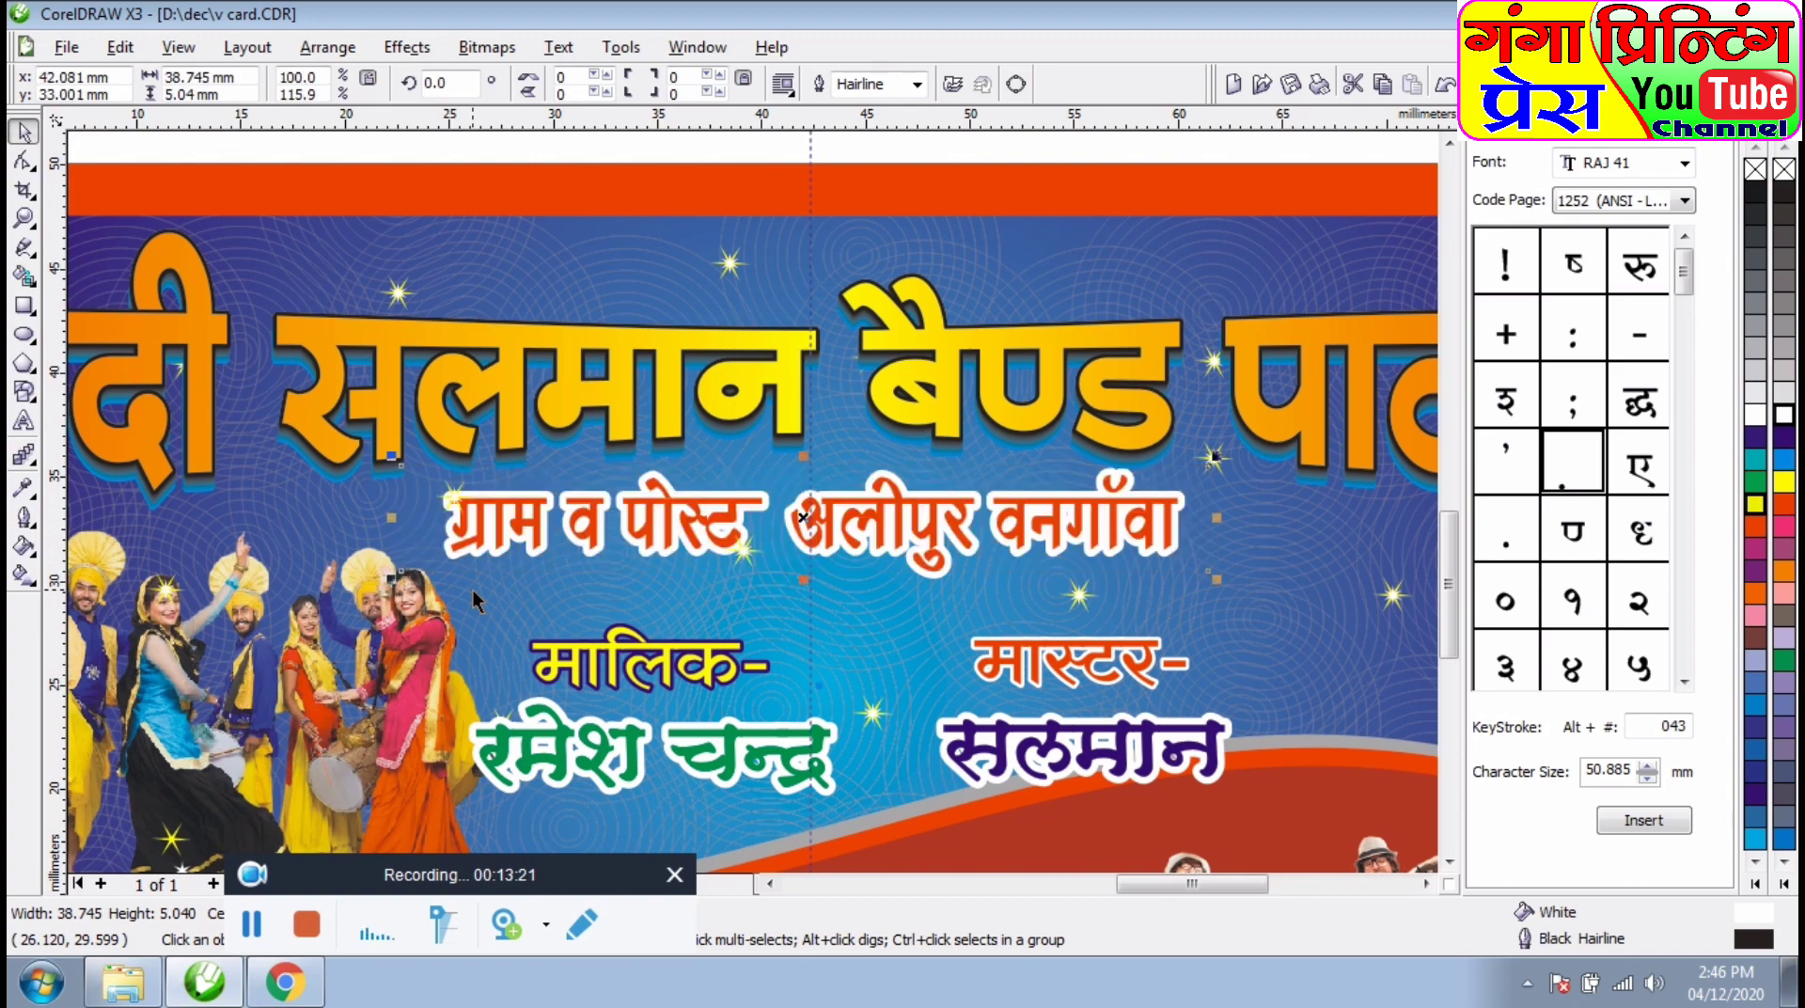
{"action": "key", "text": "ctrl+z"}
{"action": "key", "text": "ctrl+Page_Down"}
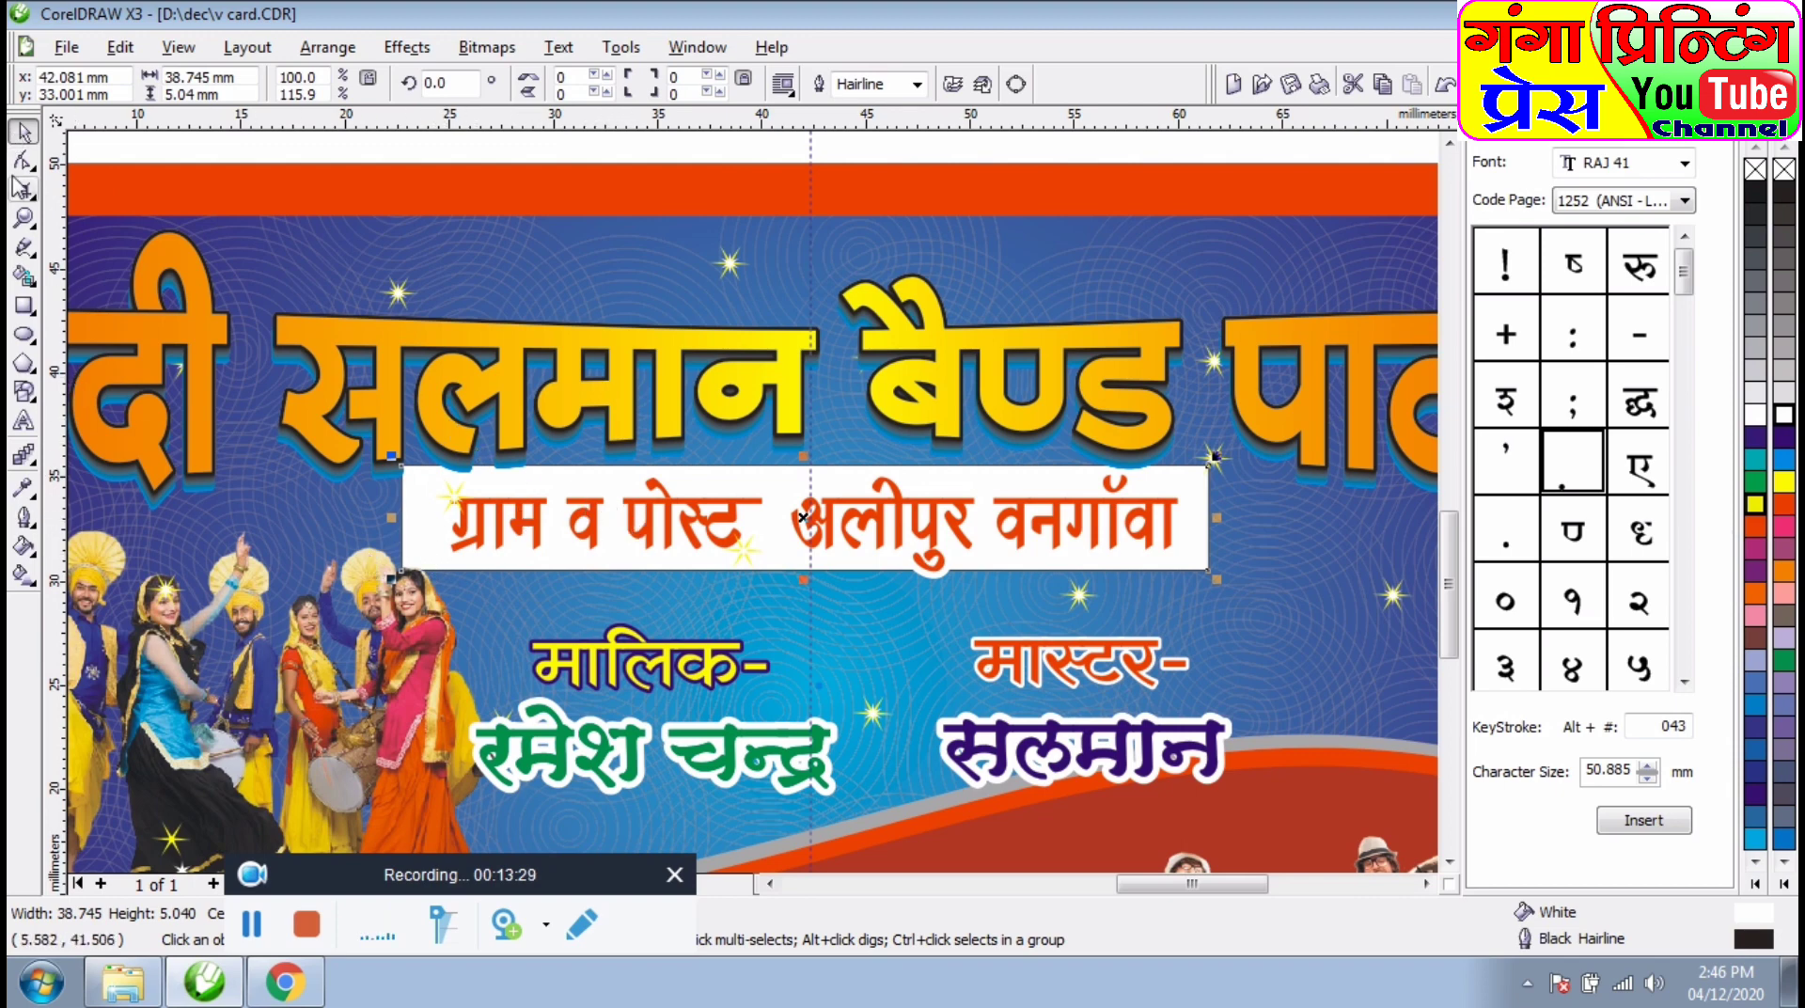
{"action": "left_click", "coordinate": [24, 162]}
{"action": "left_click_drag", "start_coordinate": [1209, 569], "coordinate": [1179, 567]}
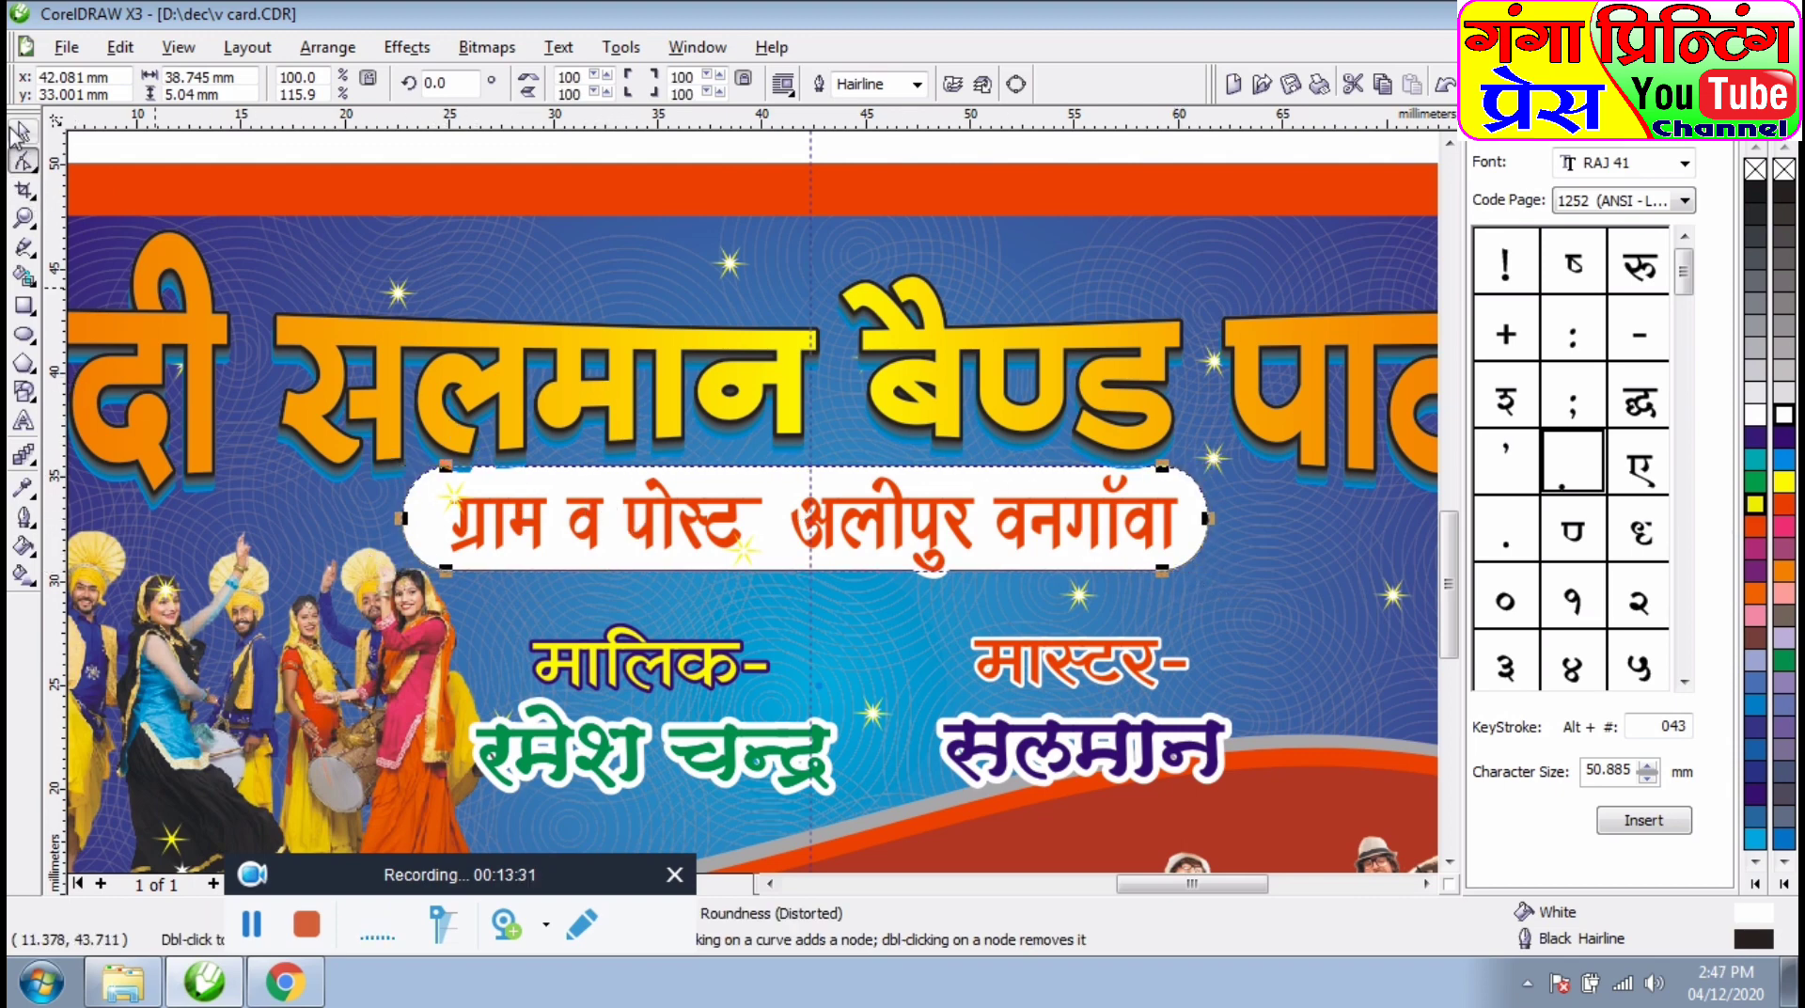
{"action": "key", "text": "space"}
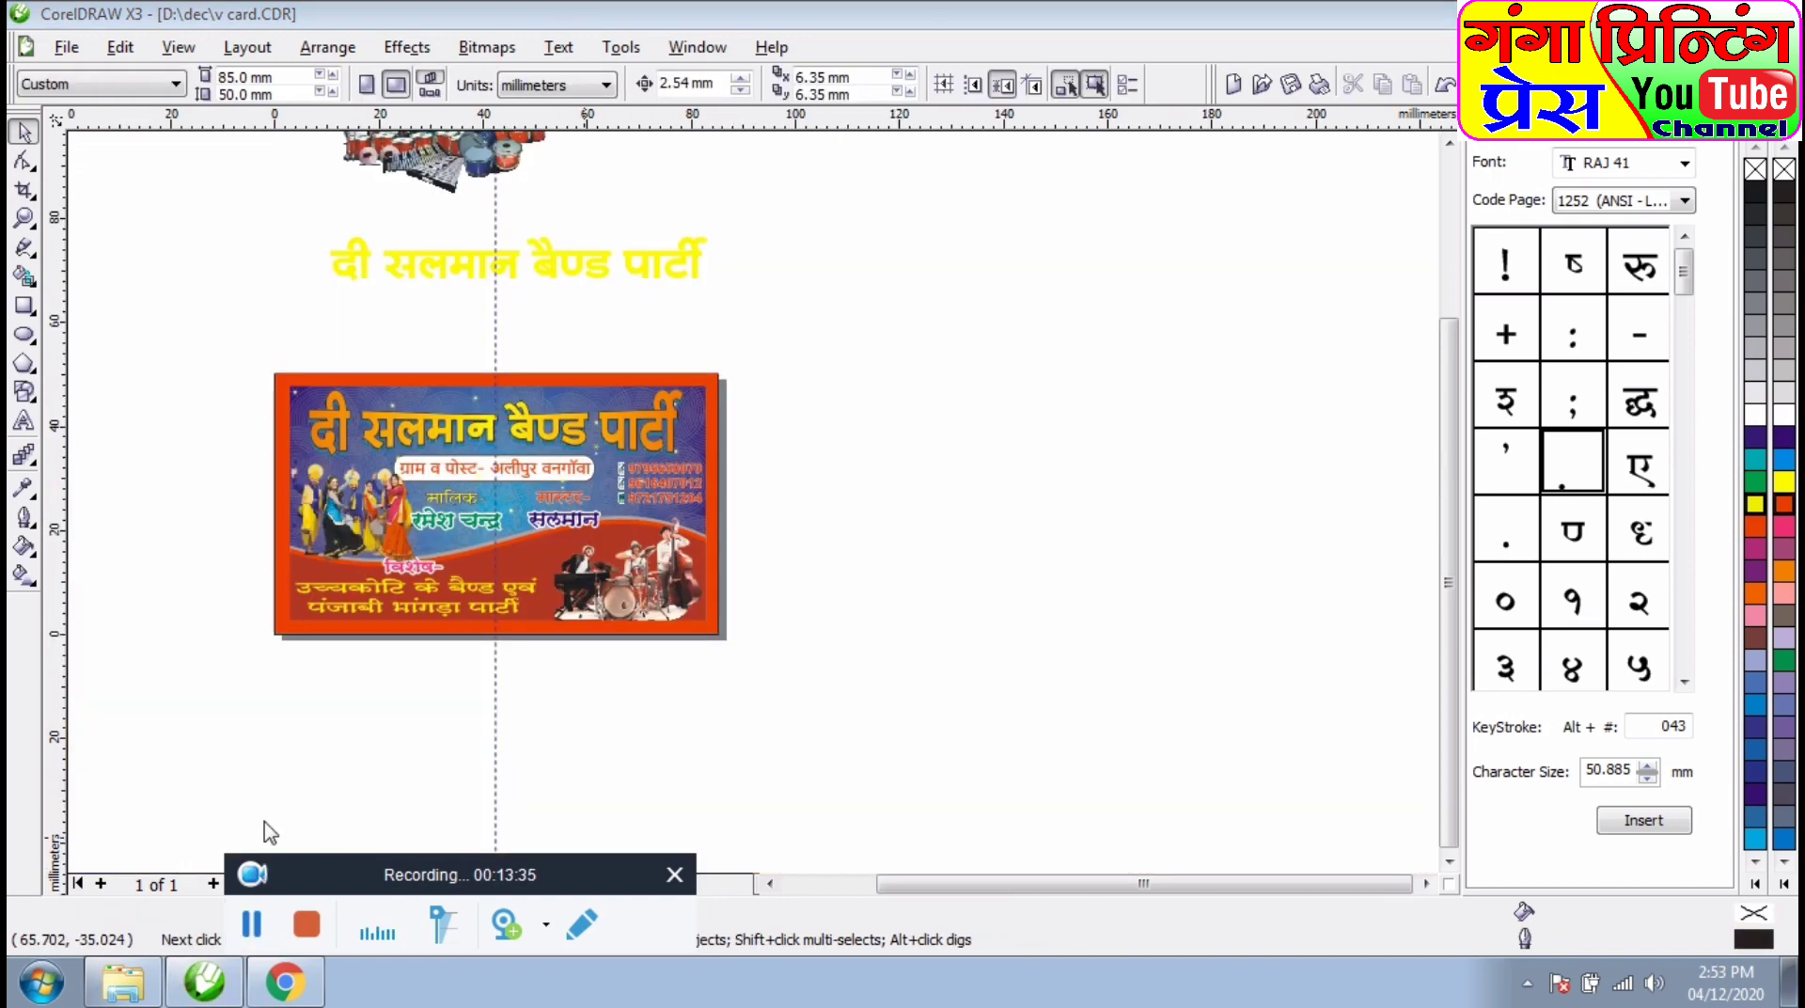
- Review the complete card layout, checking the title, address band, contact numbers, विशेष text and musician images
{"action": "left_click_drag", "start_coordinate": [247, 327], "coordinate": [851, 707]}
{"action": "left_click", "coordinate": [872, 645]}
{"action": "left_click_drag", "start_coordinate": [1451, 392], "coordinate": [1451, 368]}
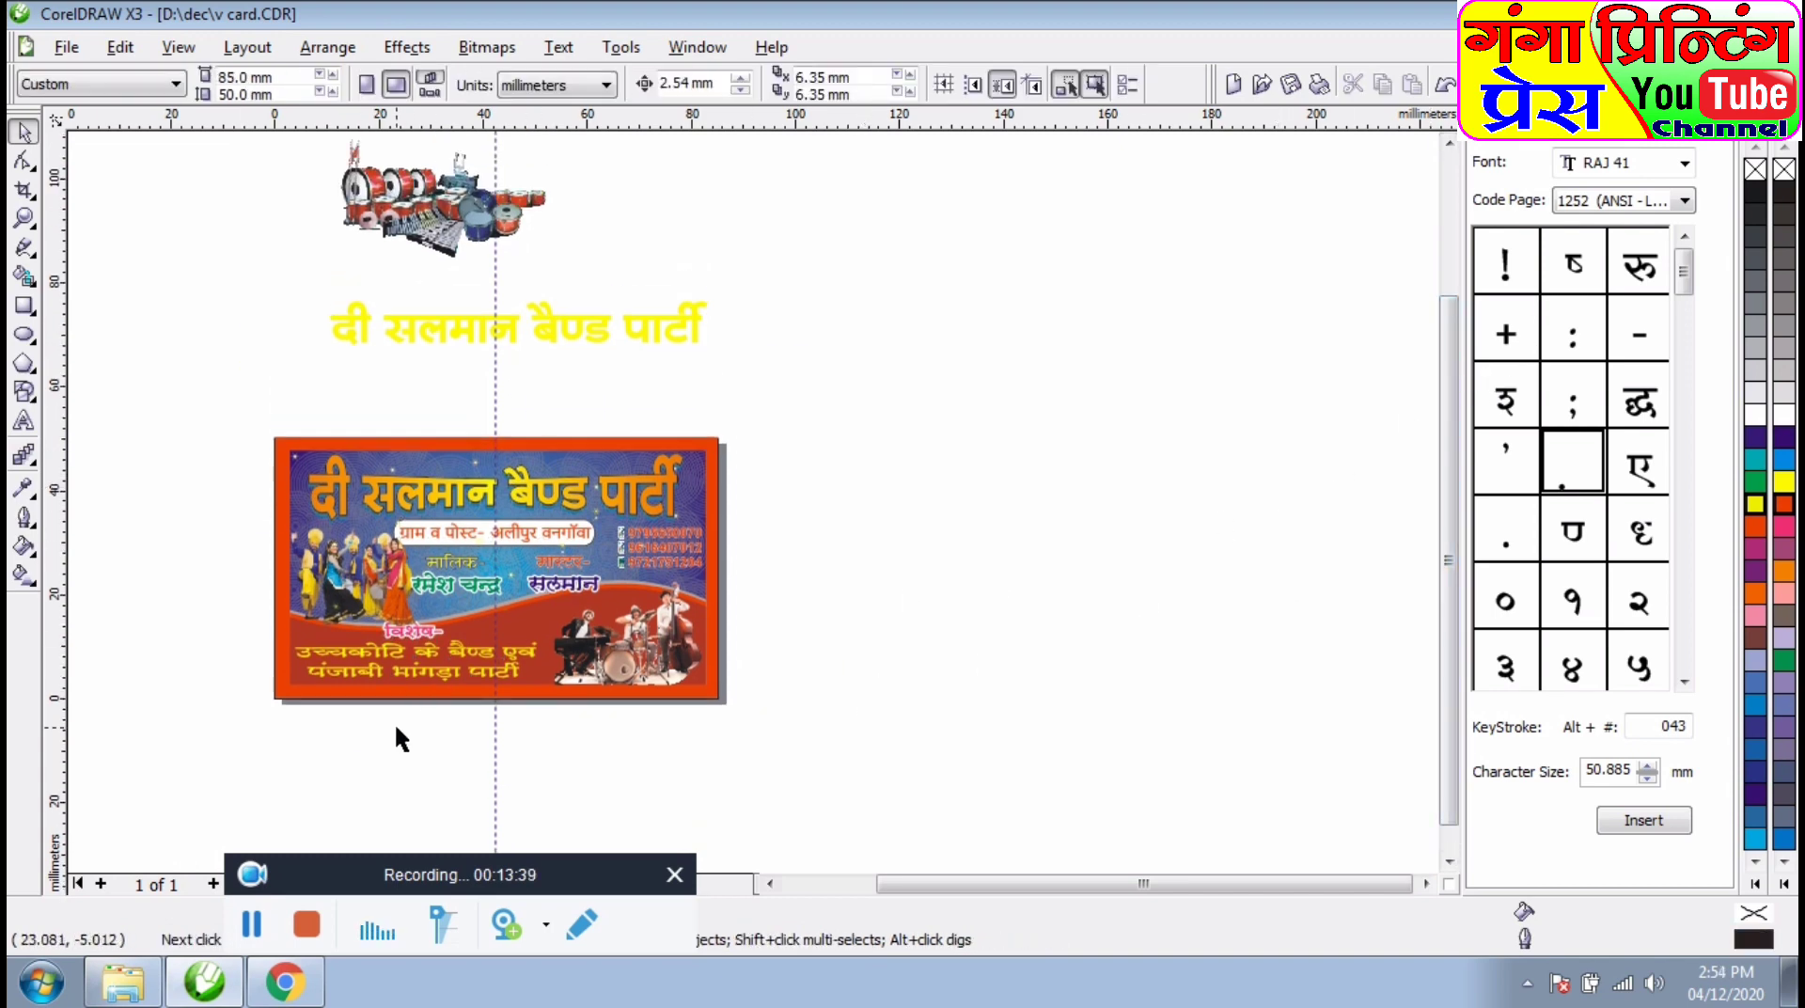
{"action": "scroll", "coordinate": [396, 729], "scroll_direction": "up", "scroll_amount": 1}
{"action": "double_click", "coordinate": [1426, 883]}
{"action": "left_click", "coordinate": [1448, 142]}
{"action": "left_click", "coordinate": [1445, 140]}
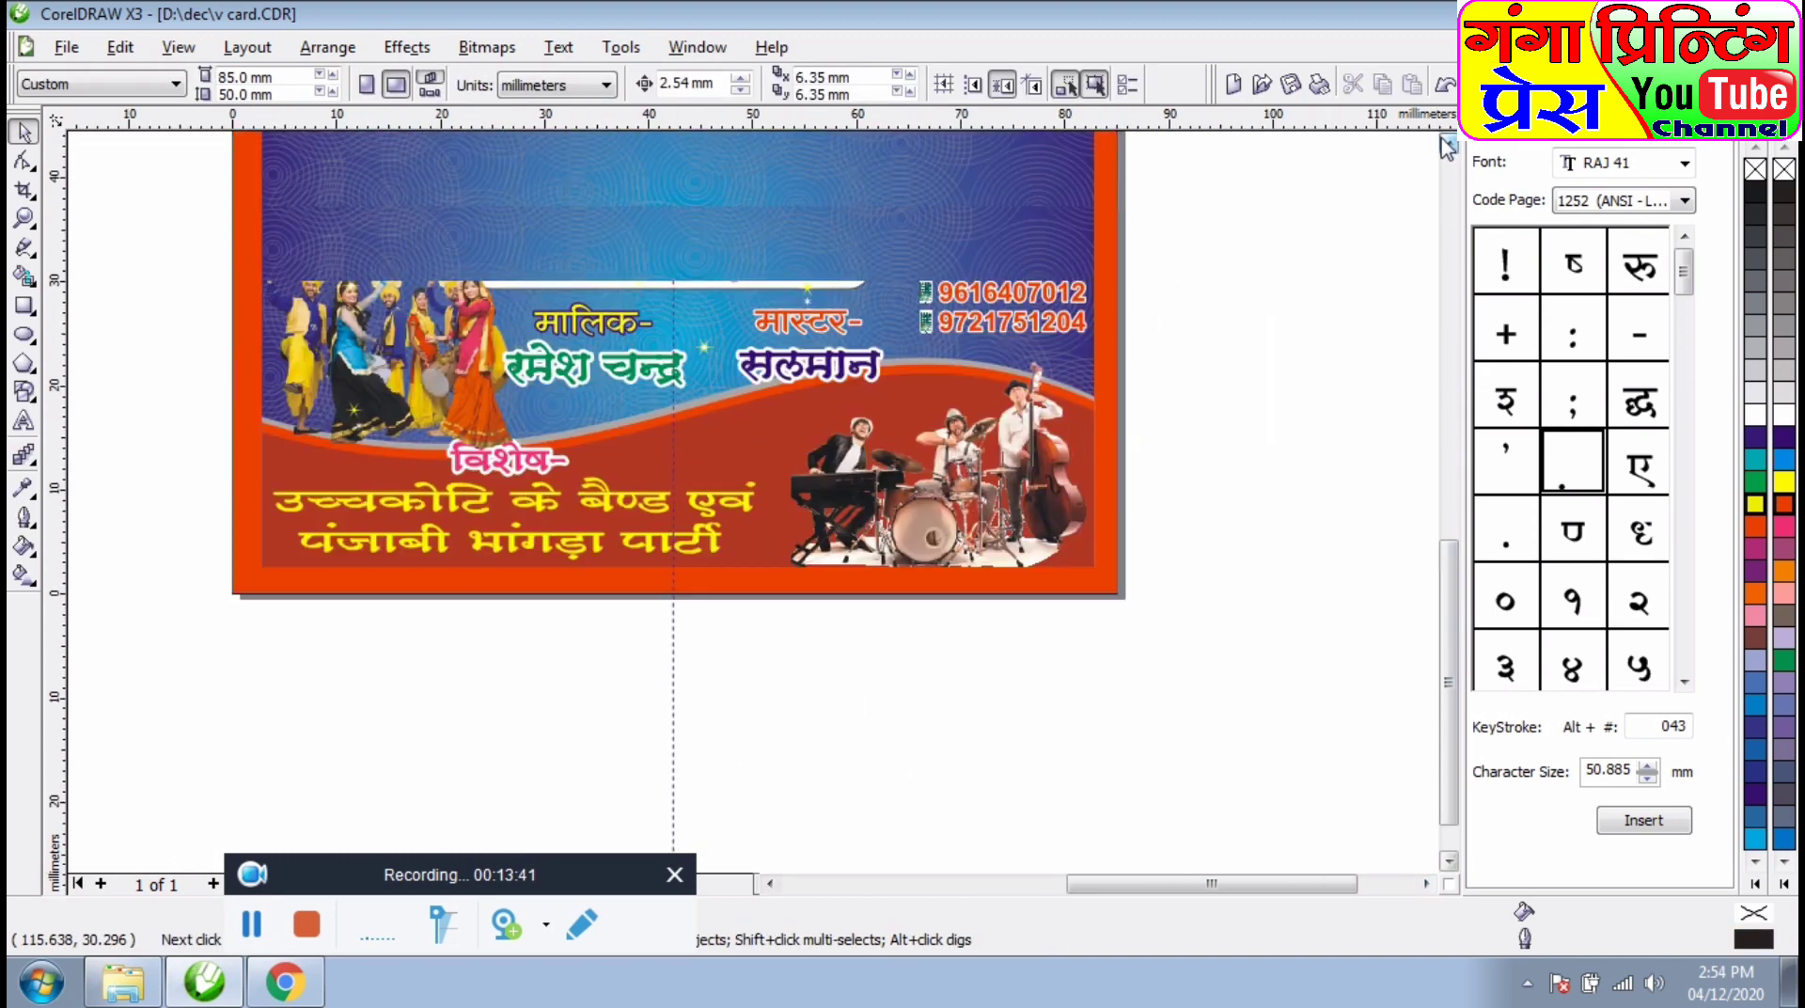
{"action": "left_click", "coordinate": [1448, 157]}
{"action": "left_click", "coordinate": [1447, 849]}
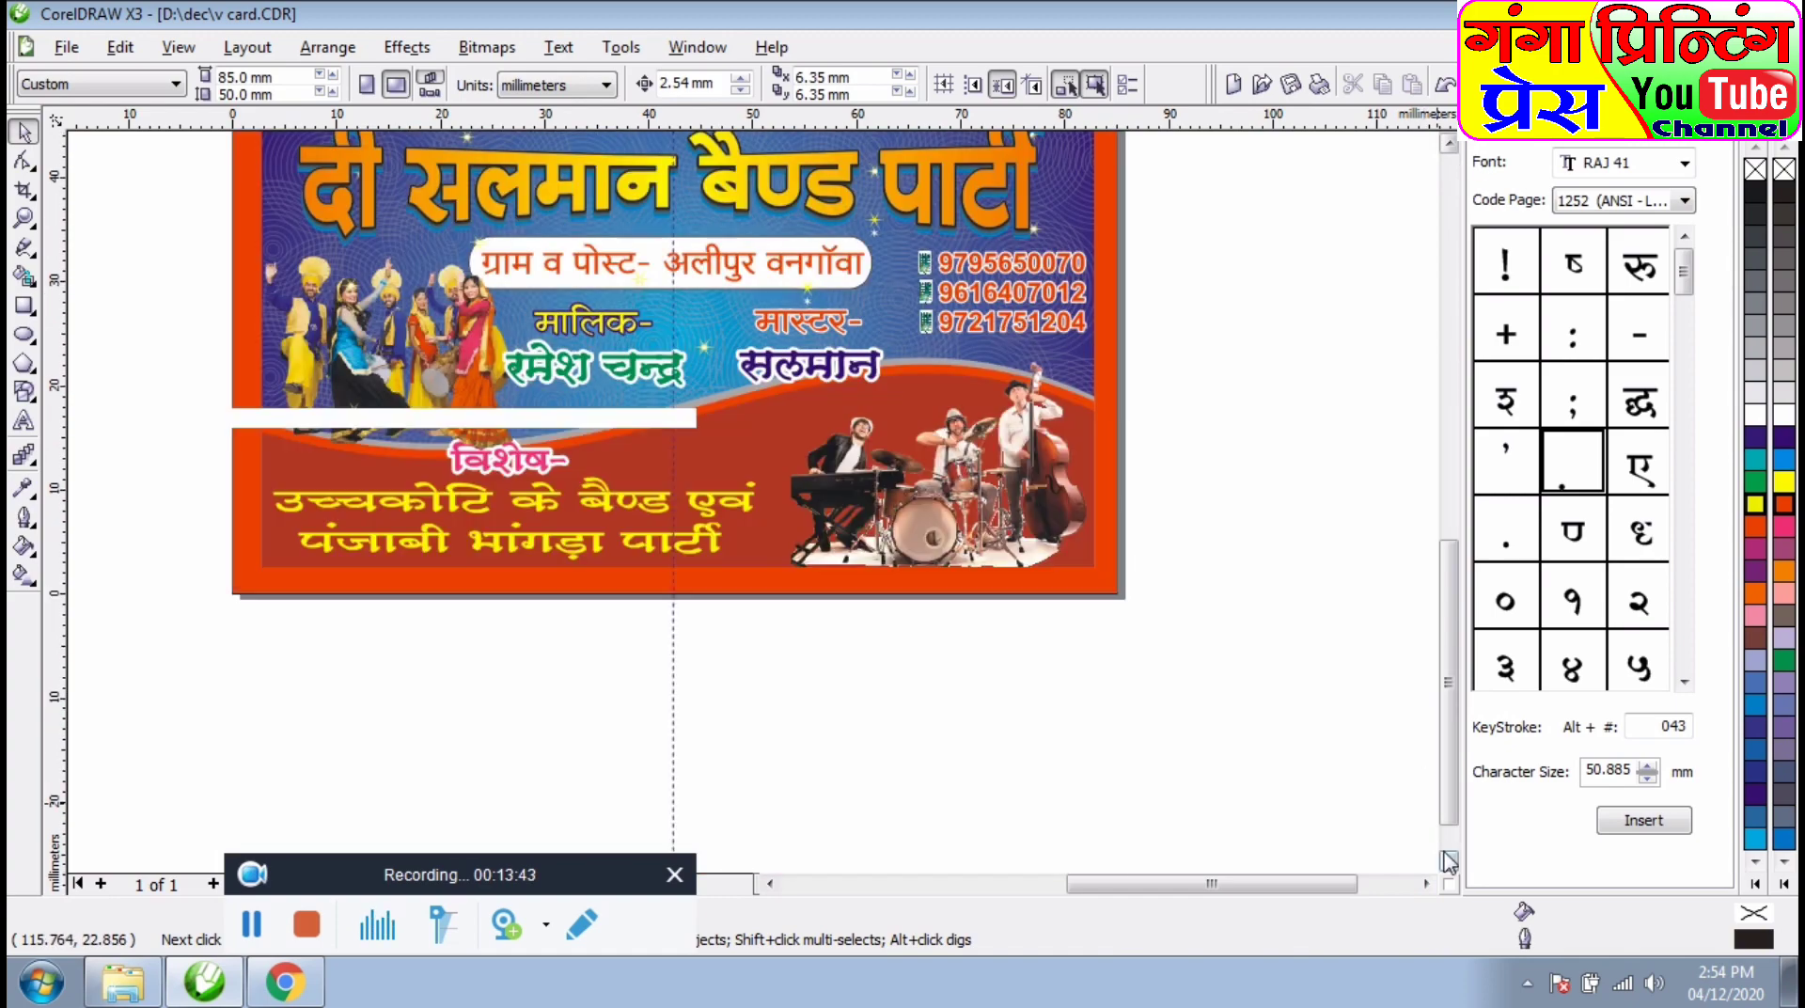
{"action": "scroll", "coordinate": [1451, 858], "scroll_direction": "up", "scroll_amount": 3}
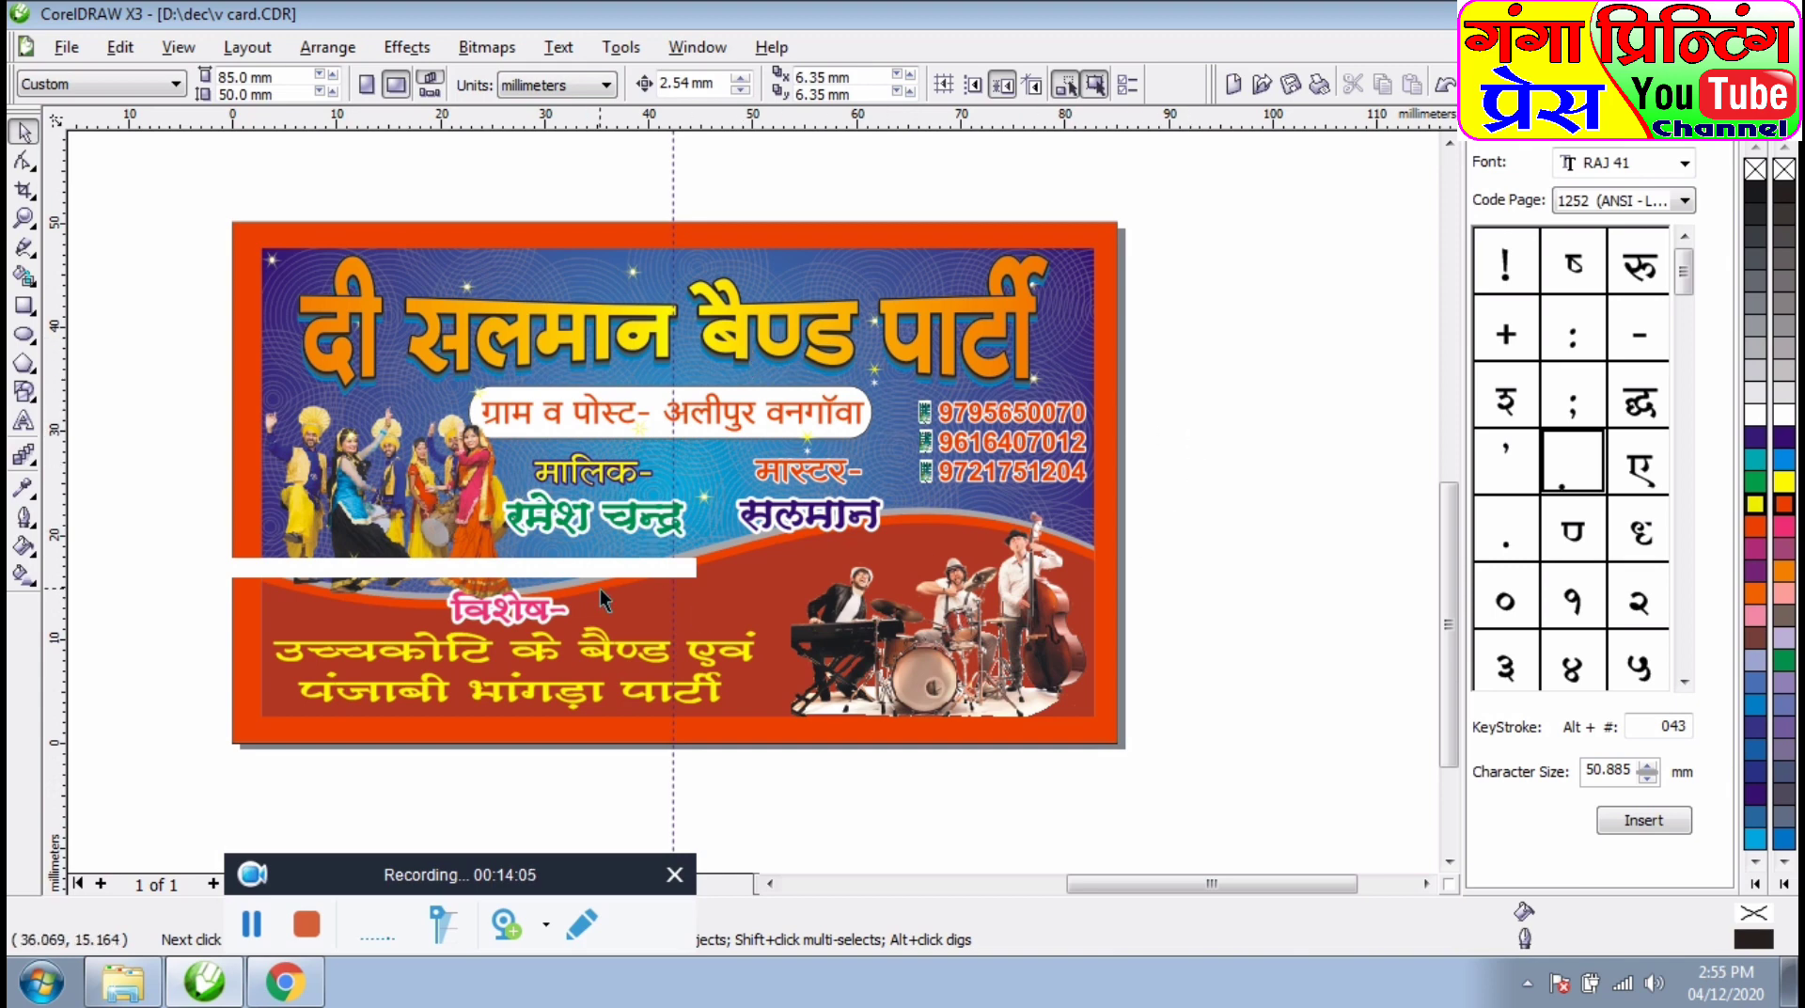
{"action": "left_click", "coordinate": [550, 625]}
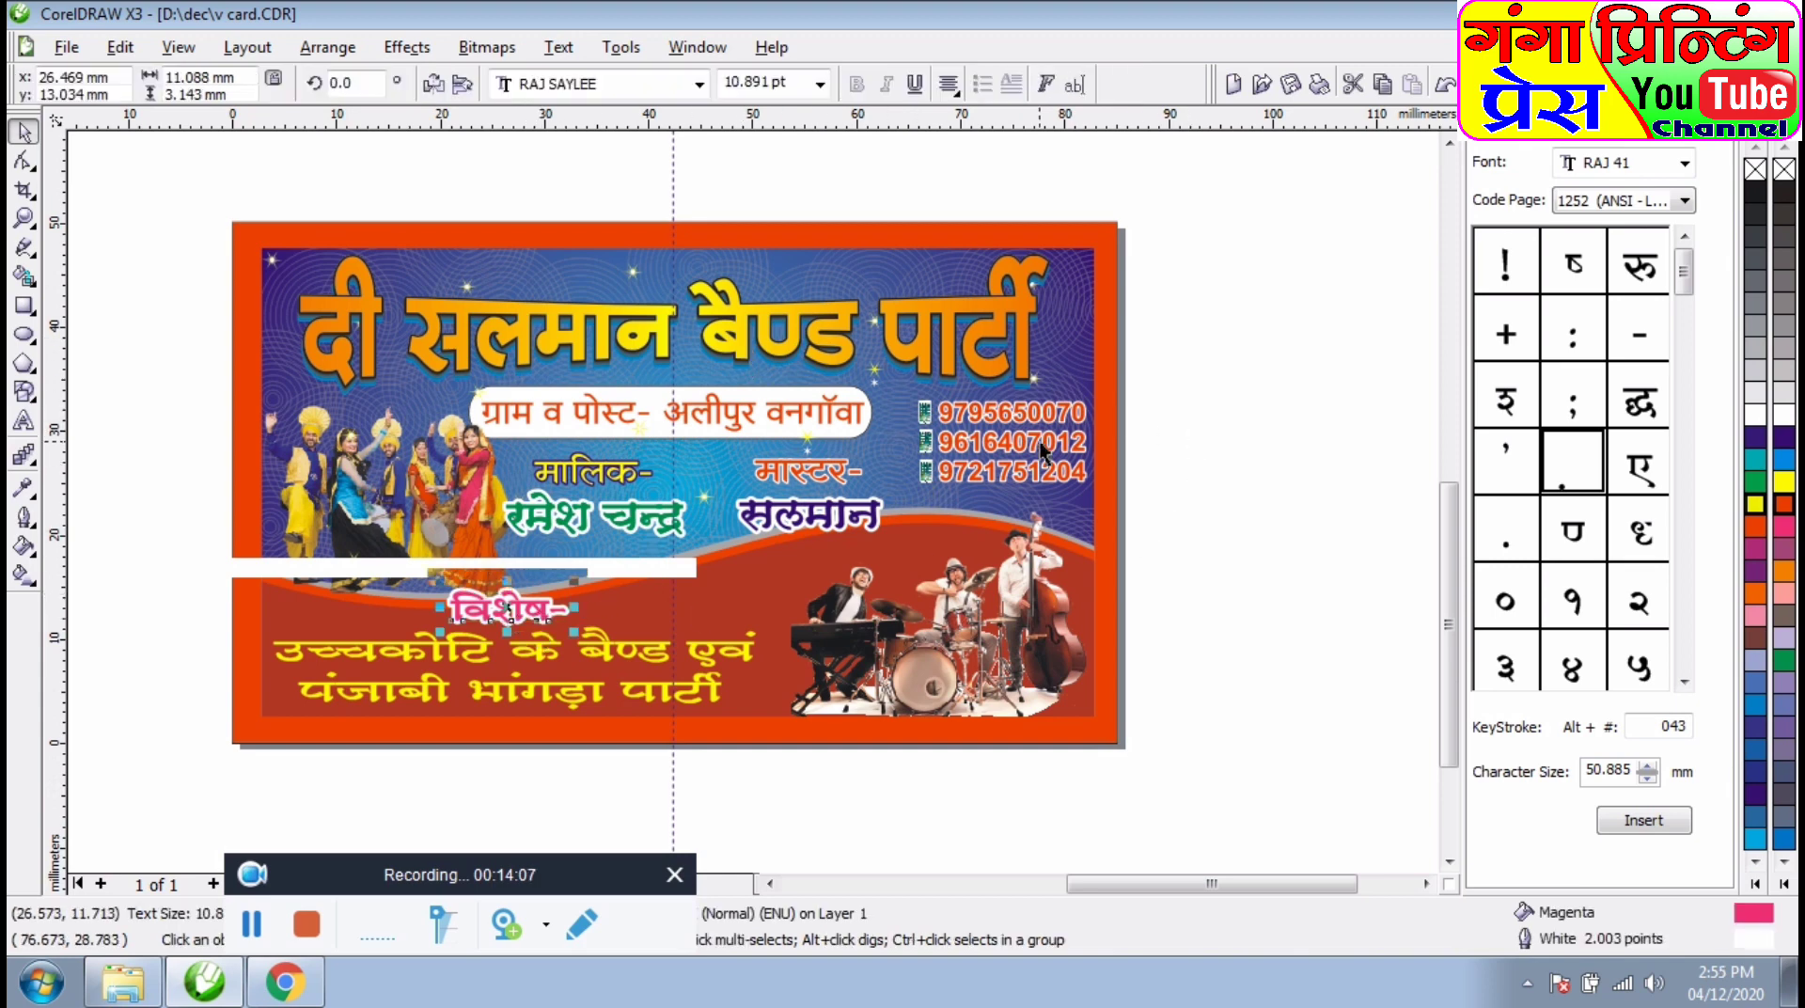
{"action": "key", "text": "Escape"}
{"action": "left_click_drag", "start_coordinate": [185, 206], "coordinate": [1250, 769]}
{"action": "left_click", "coordinate": [1243, 727]}
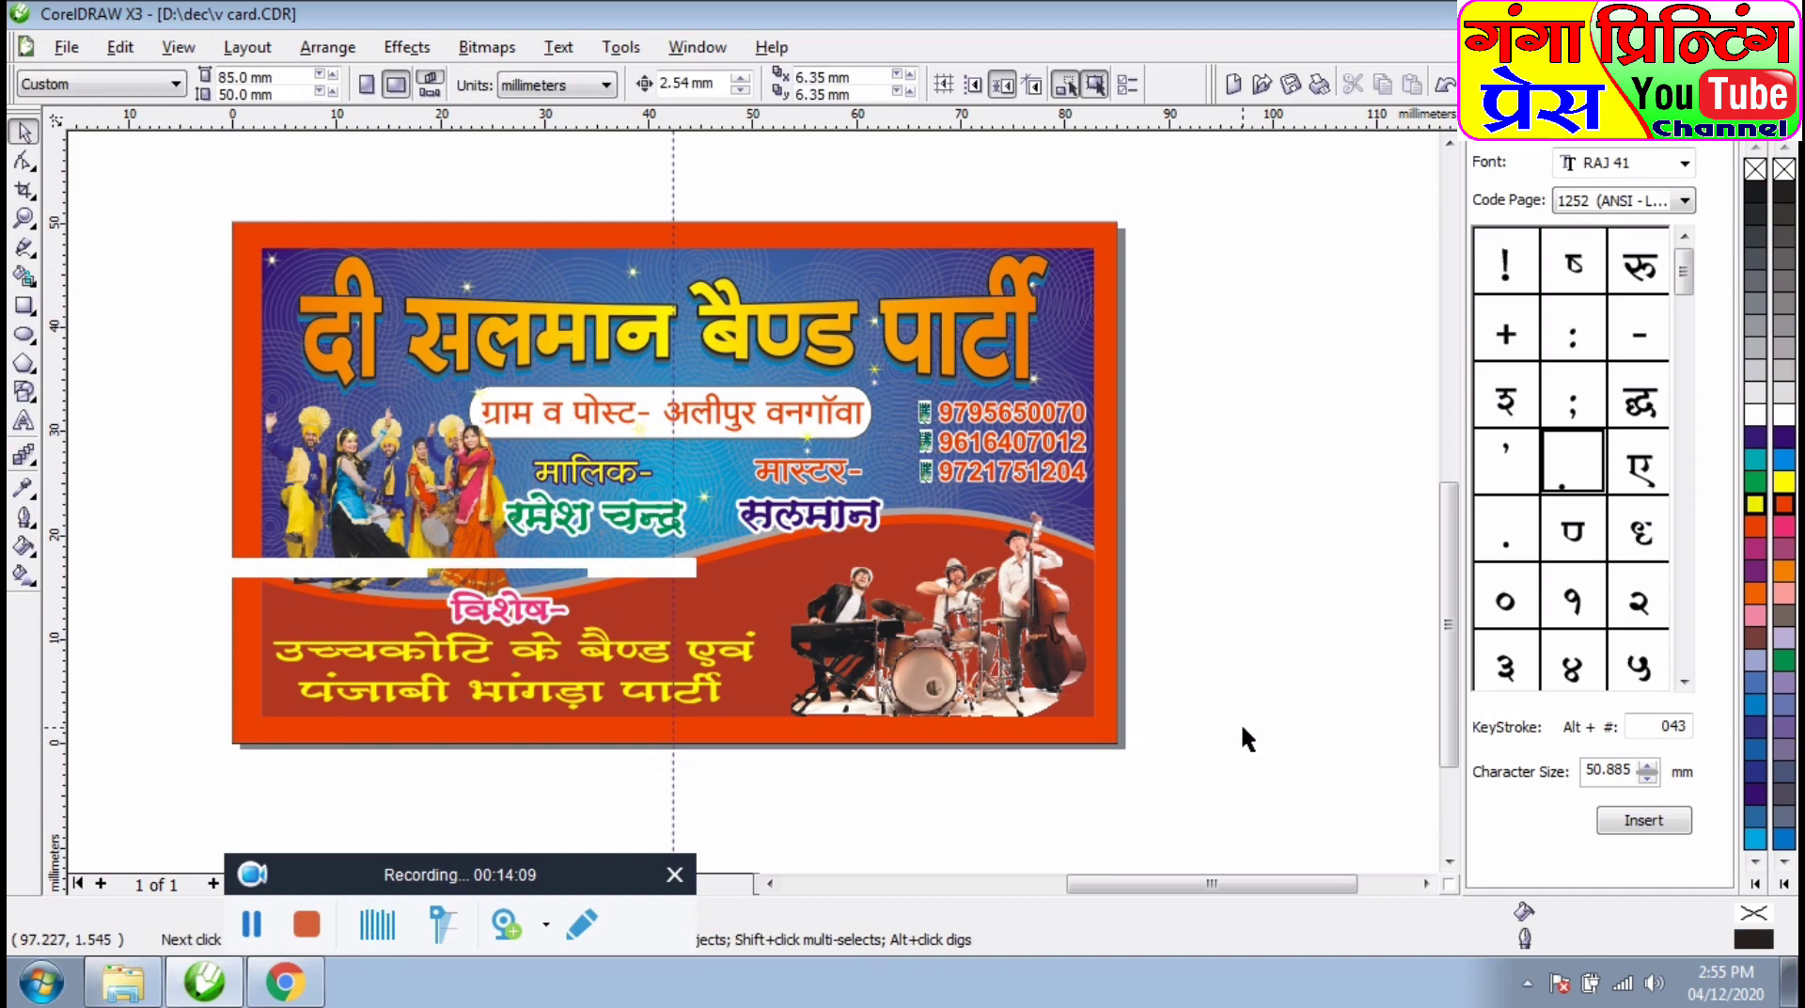